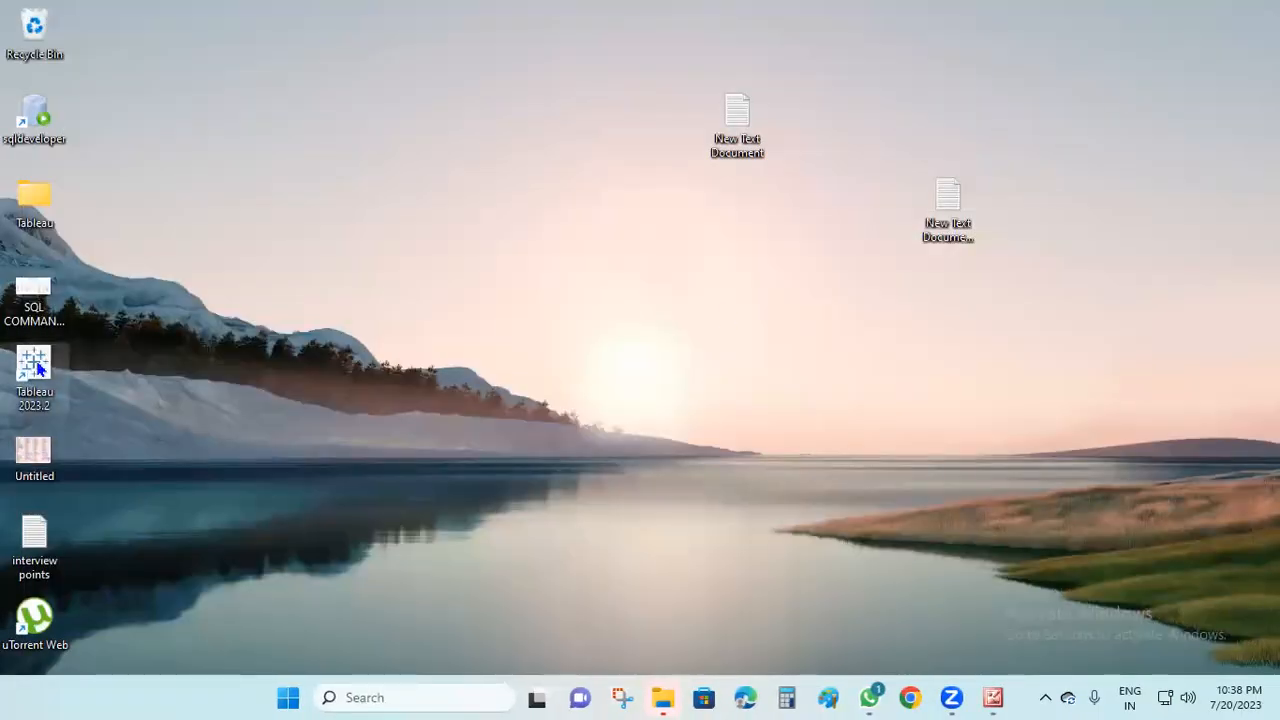
# Launch Tableau, dismiss the file recovery prompt, connect to the Sample - Superstore Excel file and open Sheet 1
pyautogui.doubleClick(40, 368)
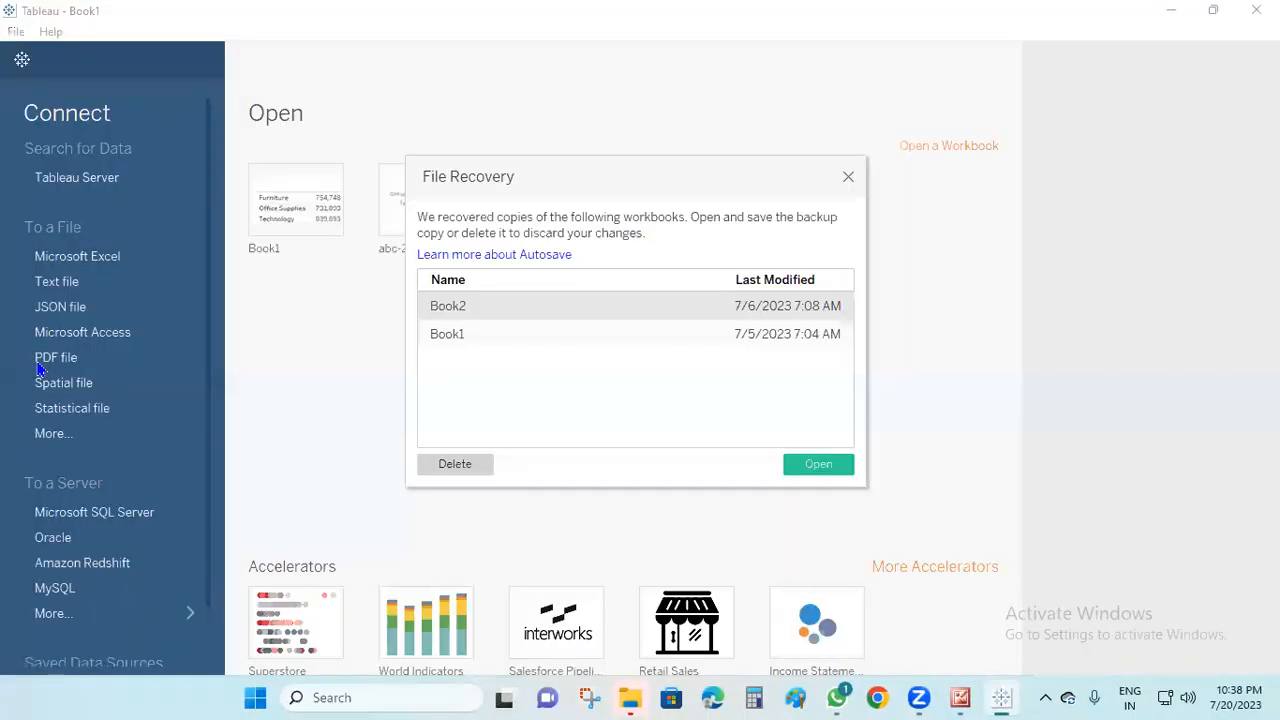
pyautogui.click(847, 177)
pyautogui.click(94, 256)
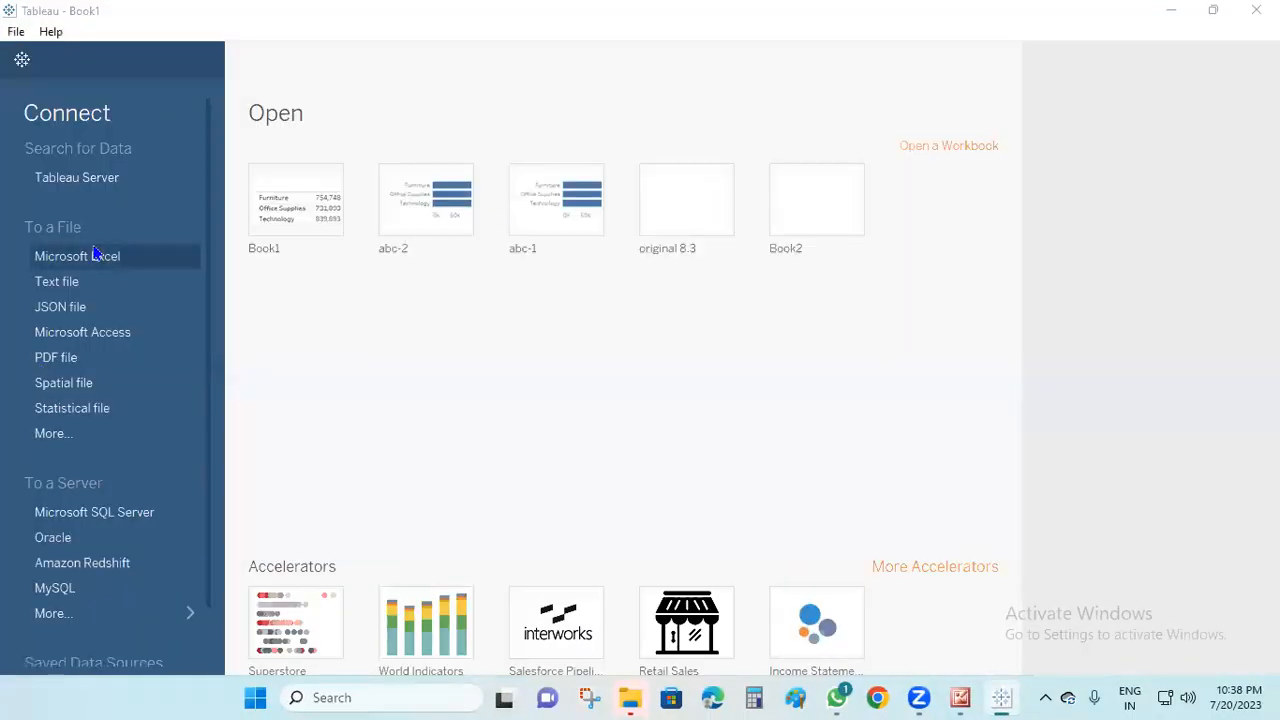
pyautogui.click(229, 207)
pyautogui.click(500, 440)
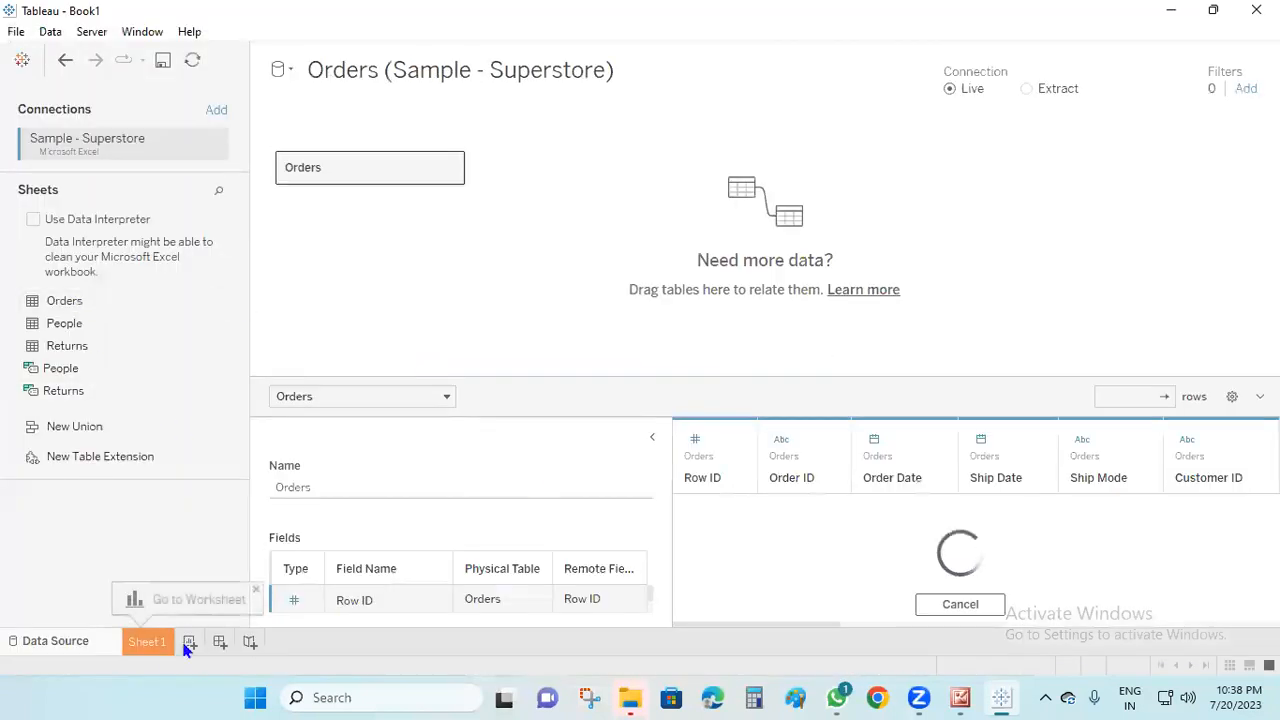
pyautogui.click(148, 641)
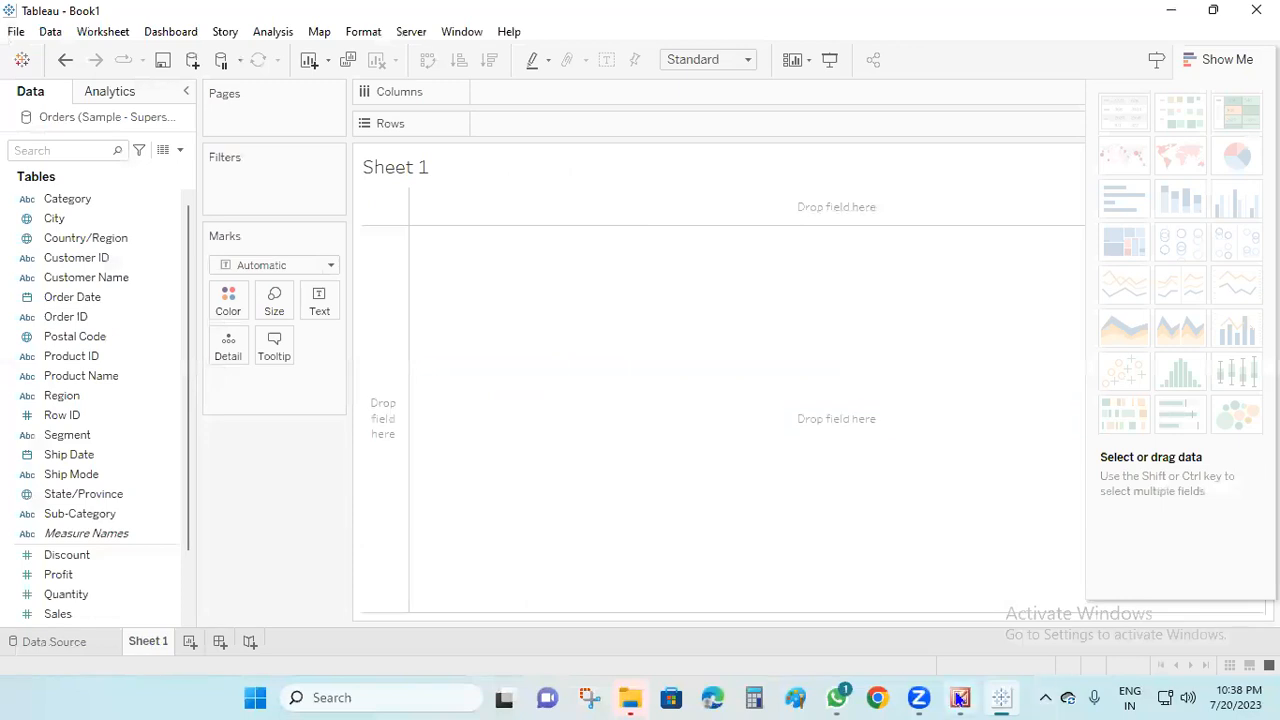
# Look over the course outline picture in Picture Manager and return to Tableau's empty worksheet with Show Me hidden
pyautogui.click(960, 698)
pyautogui.scroll(-1, 275, 623)
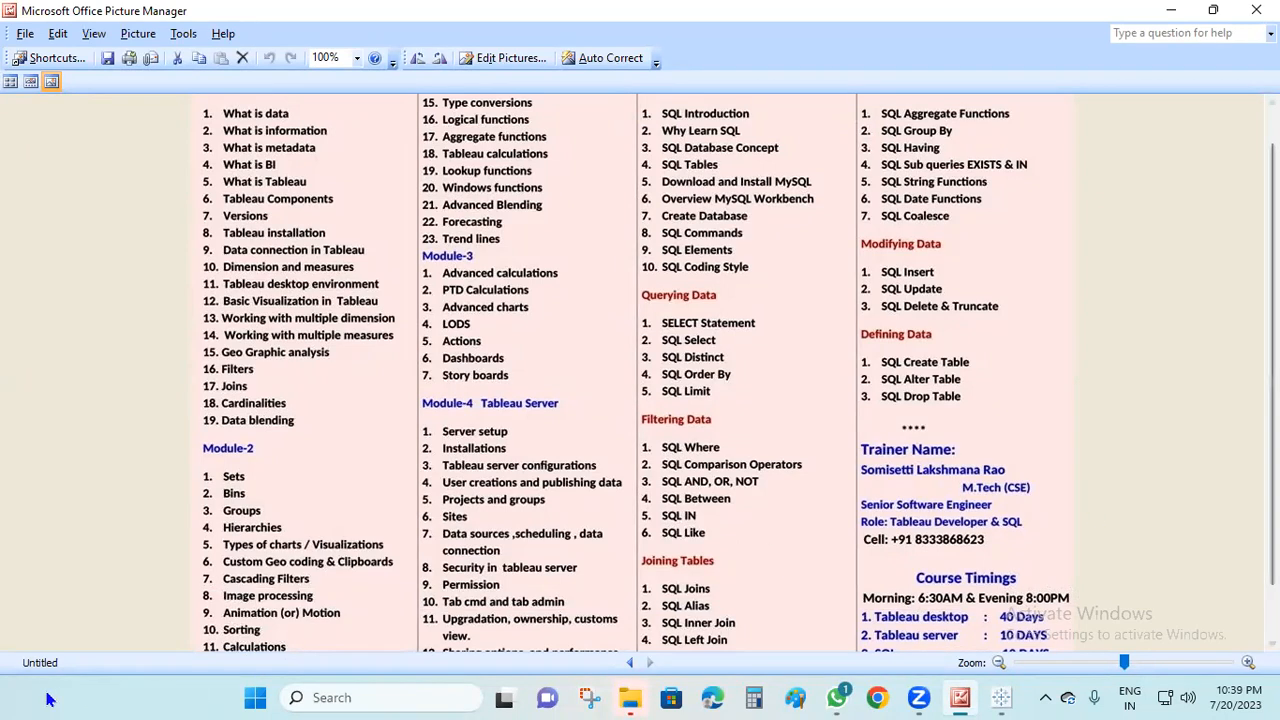
pyautogui.click(1171, 10)
pyautogui.click(1246, 60)
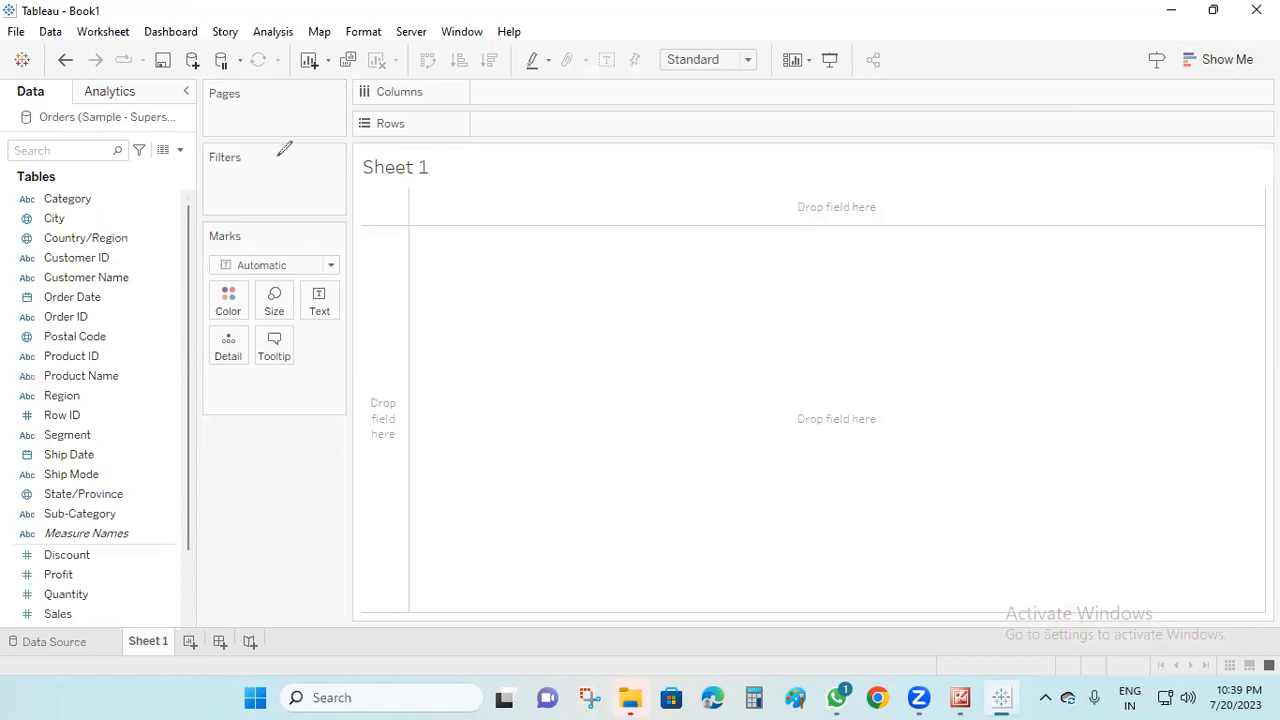
pyautogui.moveTo(284, 148); pyautogui.dragTo(170, 200)
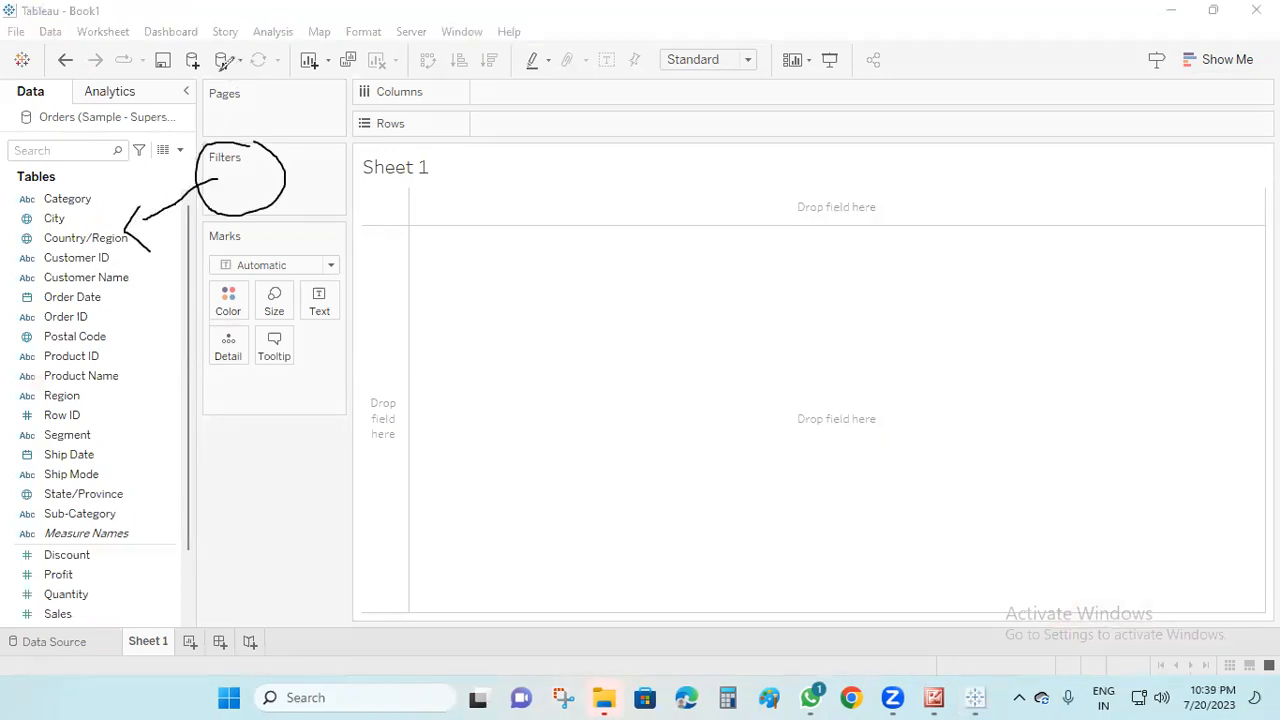
pyautogui.moveTo(250, 105)
pyautogui.mouseDown()
pyautogui.moveTo(207, 88)
pyautogui.moveTo(118, 160)
pyautogui.mouseUp()
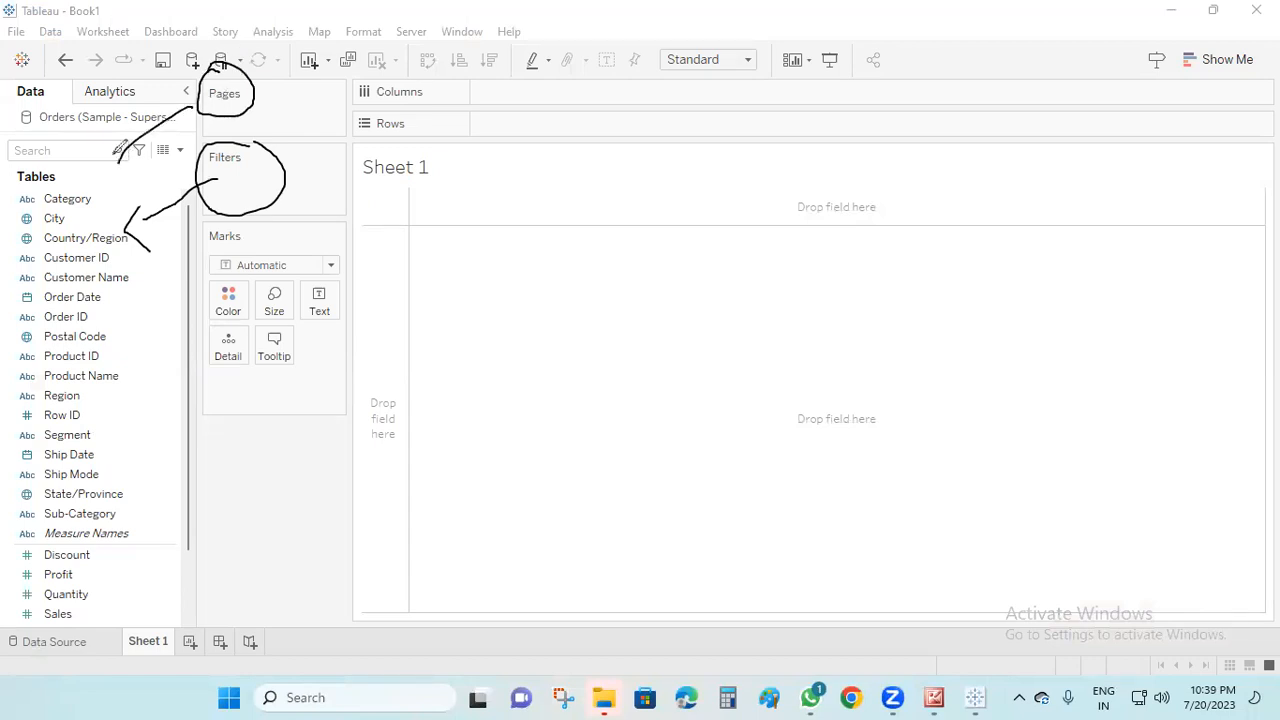
pyautogui.moveTo(45, 271)
pyautogui.mouseDown()
pyautogui.moveTo(162, 366)
pyautogui.moveTo(378, 88)
pyautogui.moveTo(281, 113)
pyautogui.mouseUp()
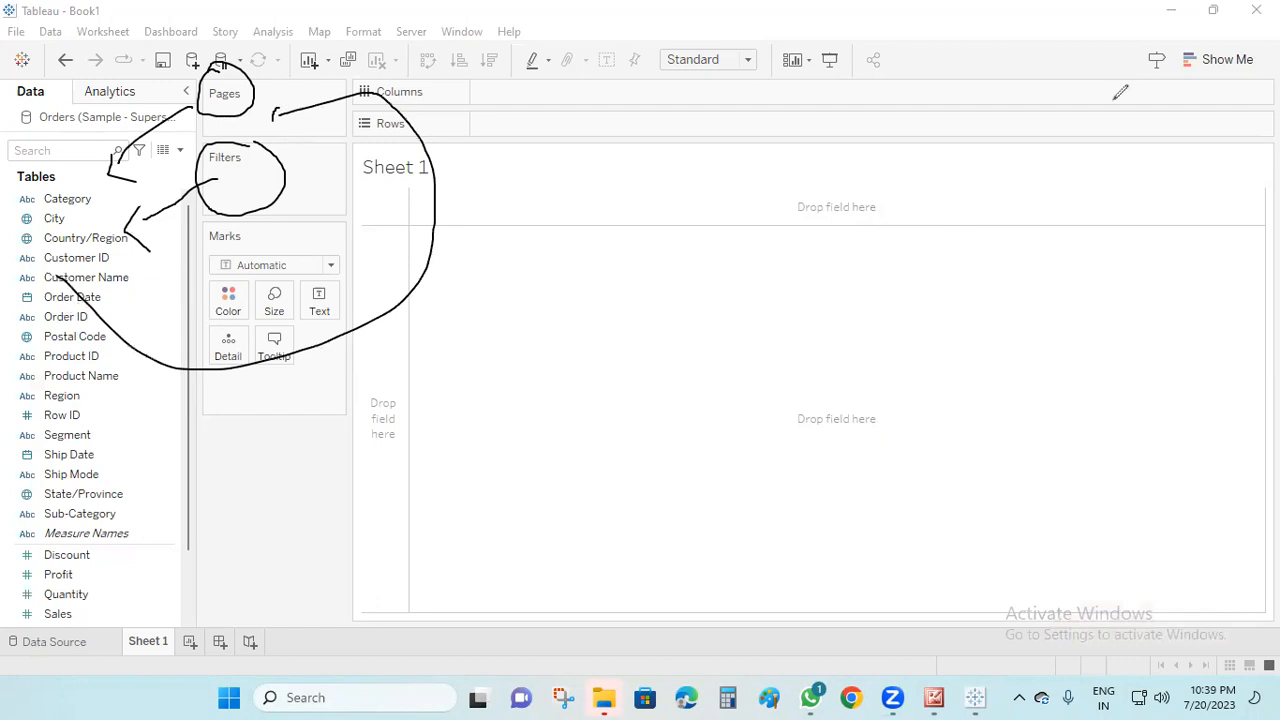
pyautogui.click(1120, 92)
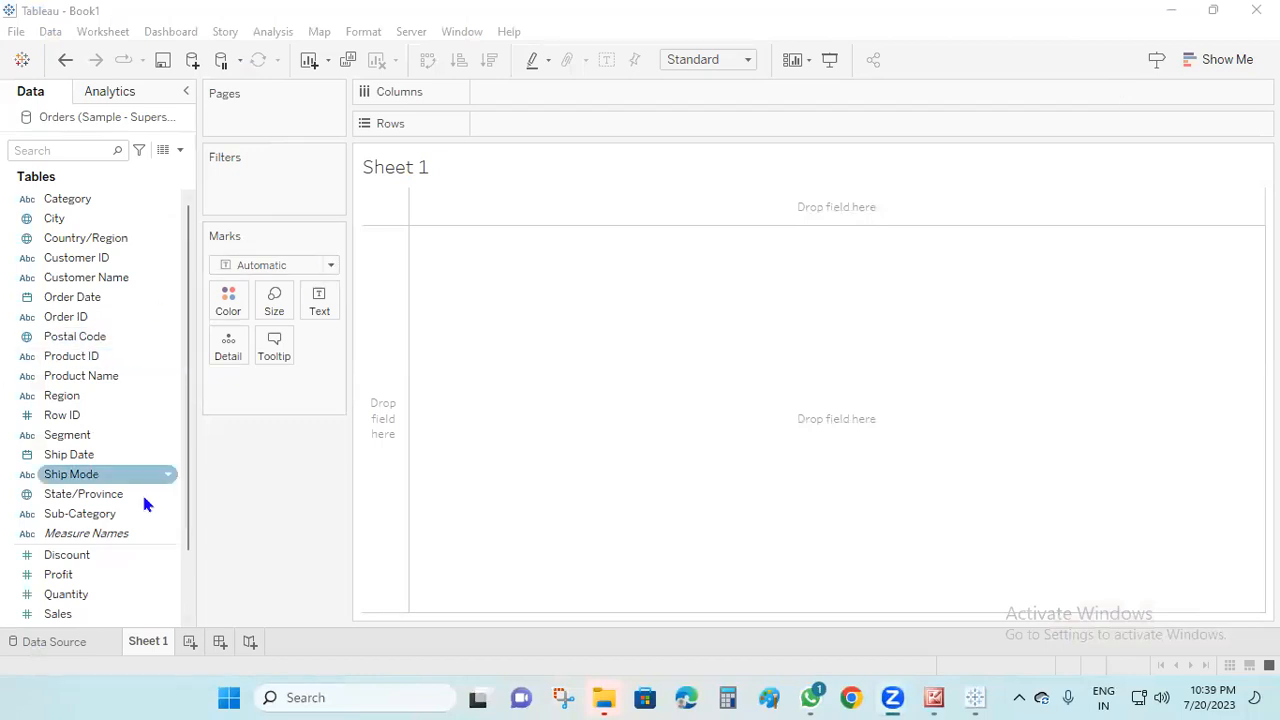
# Chart SUM(Sales) in columns by Sub-Category in rows, with SUM(Sales) also on Pages, and play the pages forward
pyautogui.scroll(-2, 140, 316)
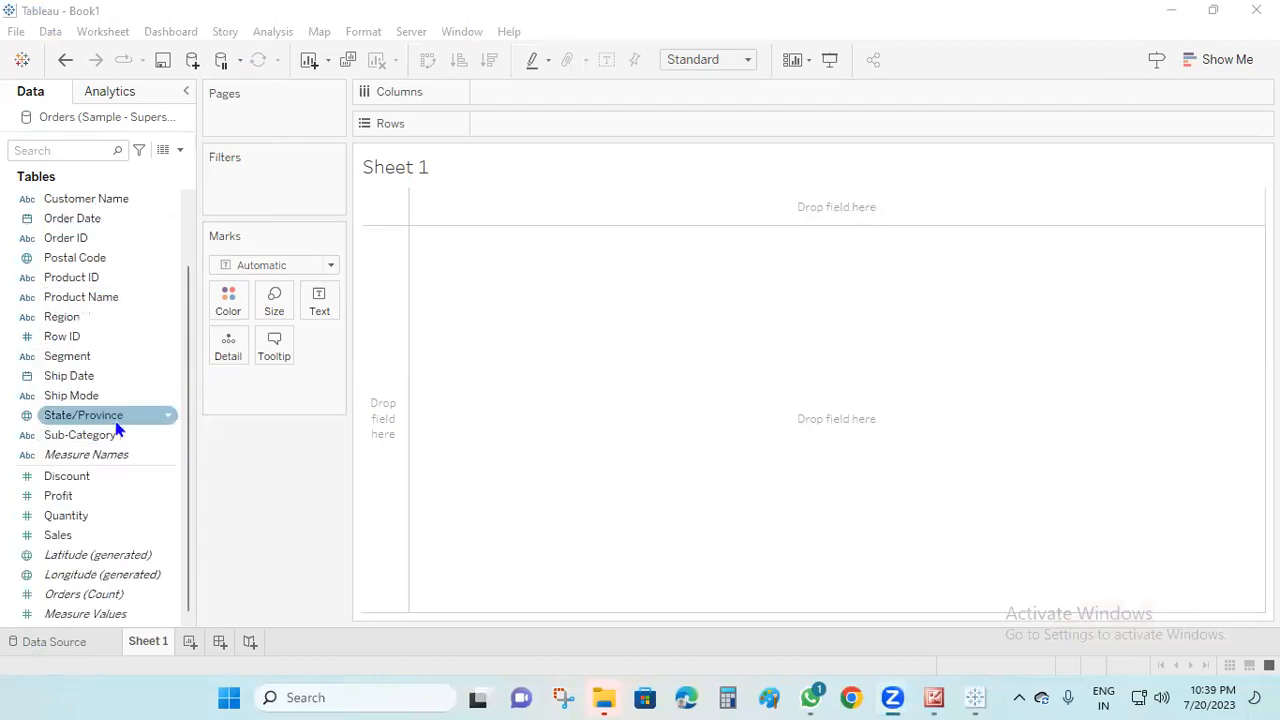
pyautogui.moveTo(110, 435); pyautogui.dragTo(553, 121)
pyautogui.click(161, 598)
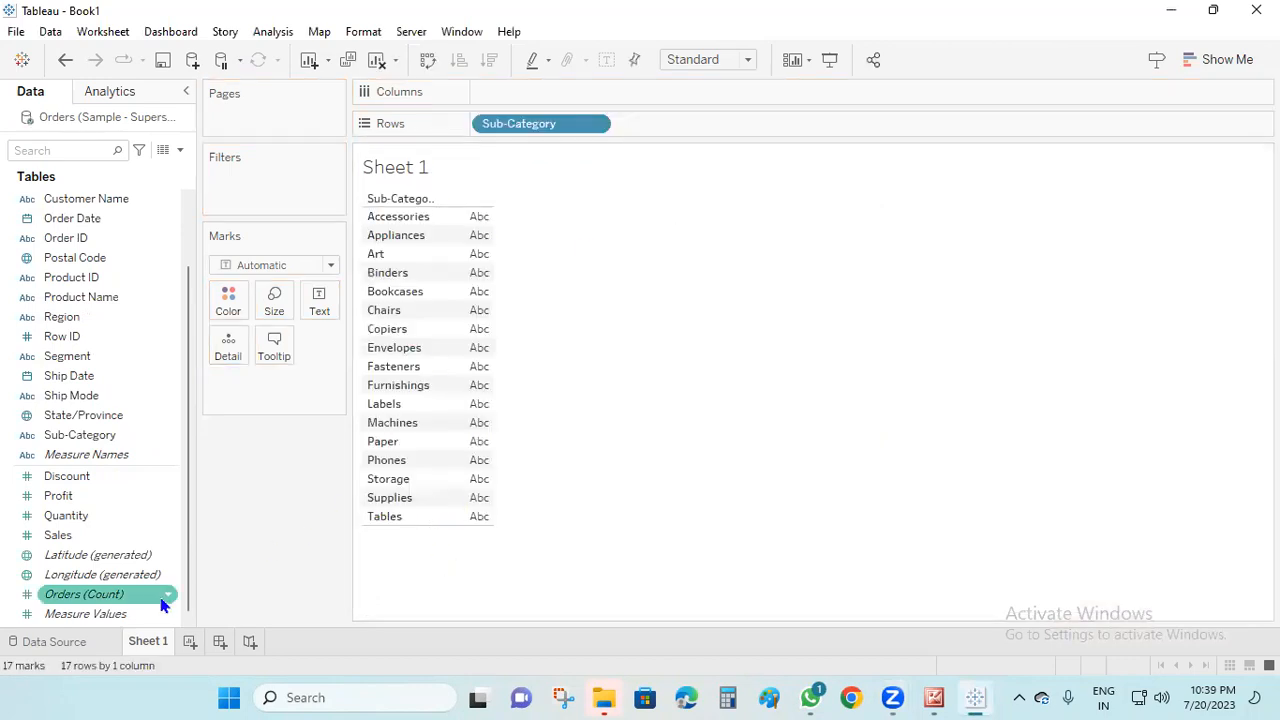
pyautogui.moveTo(72, 537); pyautogui.dragTo(262, 117)
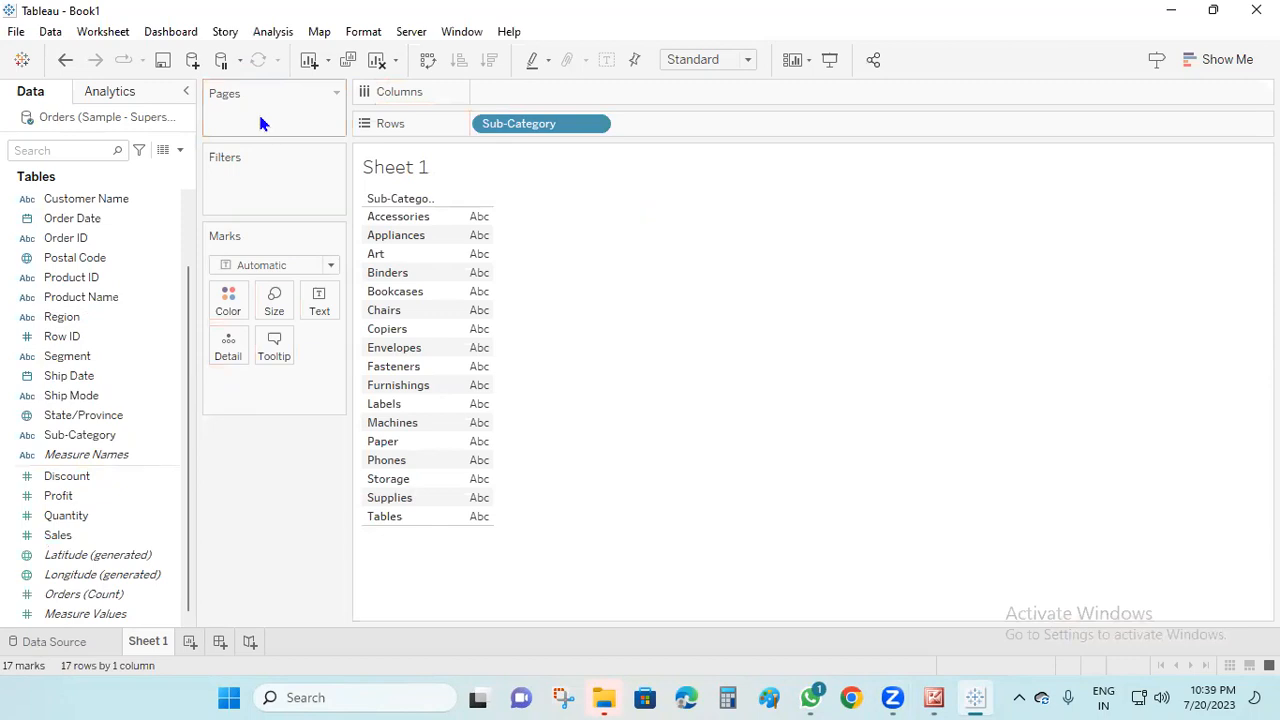
pyautogui.click(129, 541)
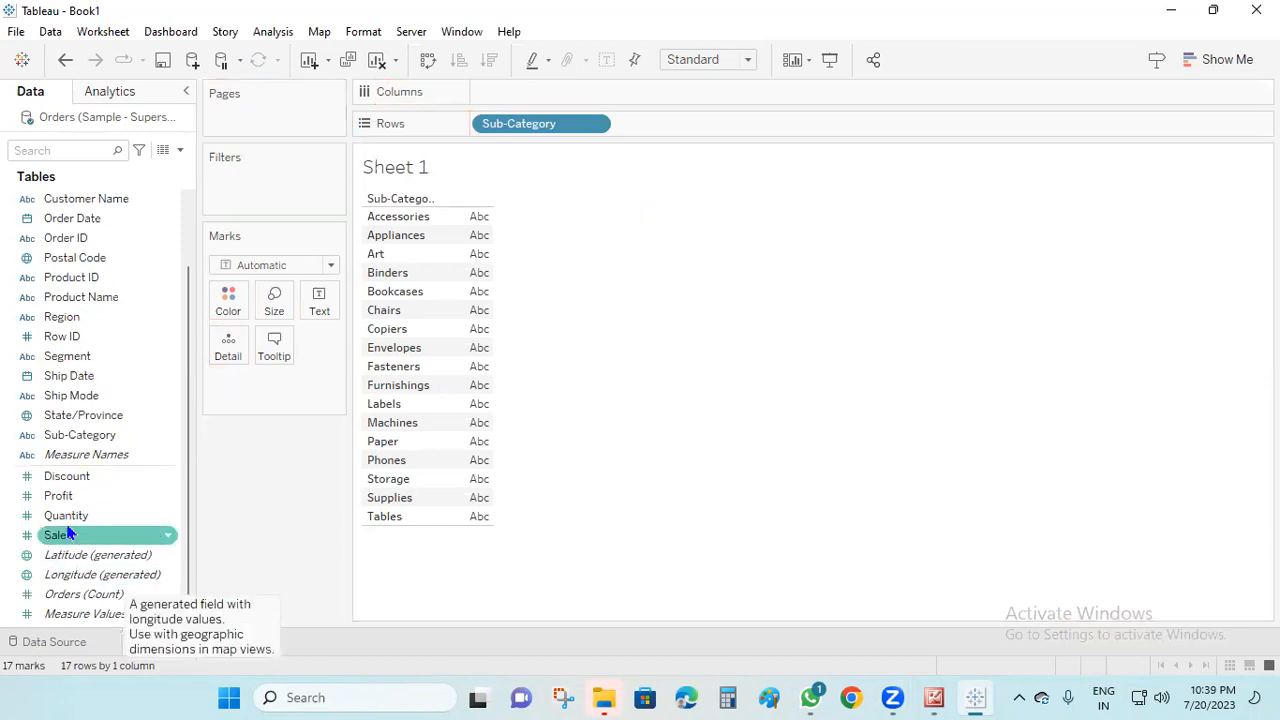
pyautogui.moveTo(71, 537)
pyautogui.mouseDown()
pyautogui.moveTo(666, 157)
pyautogui.moveTo(658, 120)
pyautogui.moveTo(571, 86)
pyautogui.moveTo(389, 114)
pyautogui.moveTo(294, 117)
pyautogui.moveTo(284, 105)
pyautogui.mouseUp()
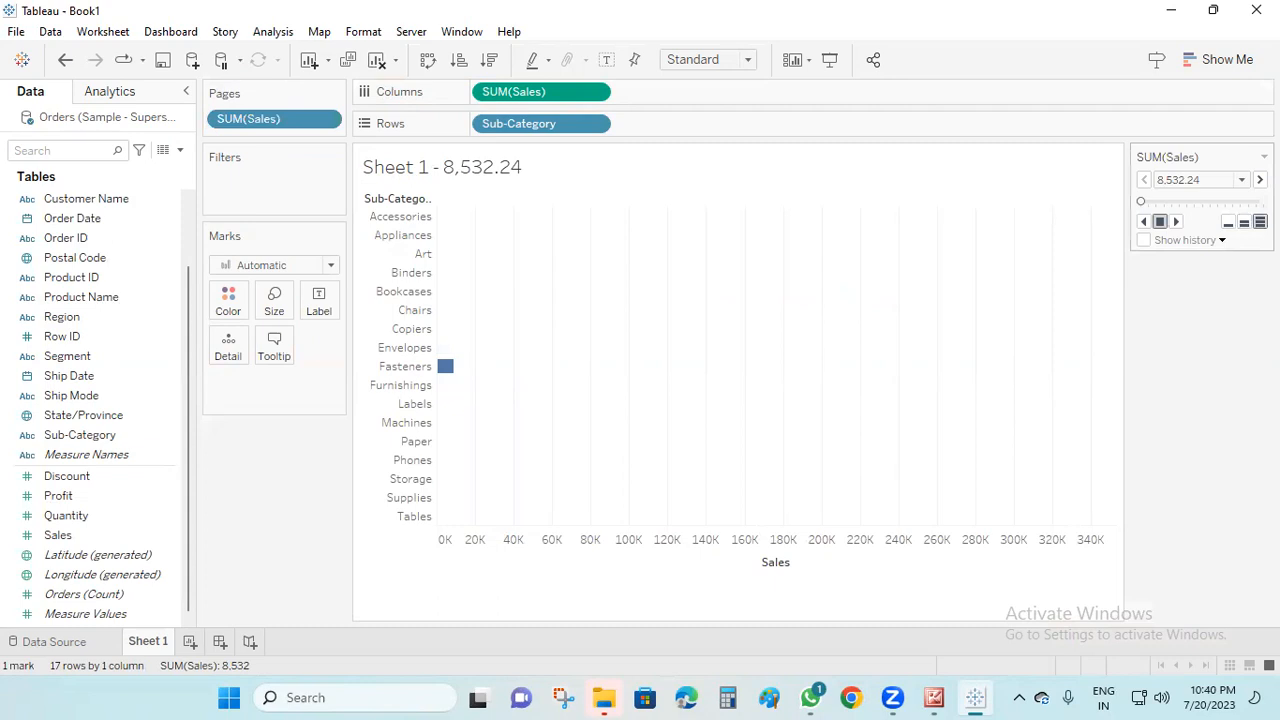
pyautogui.click(1177, 222)
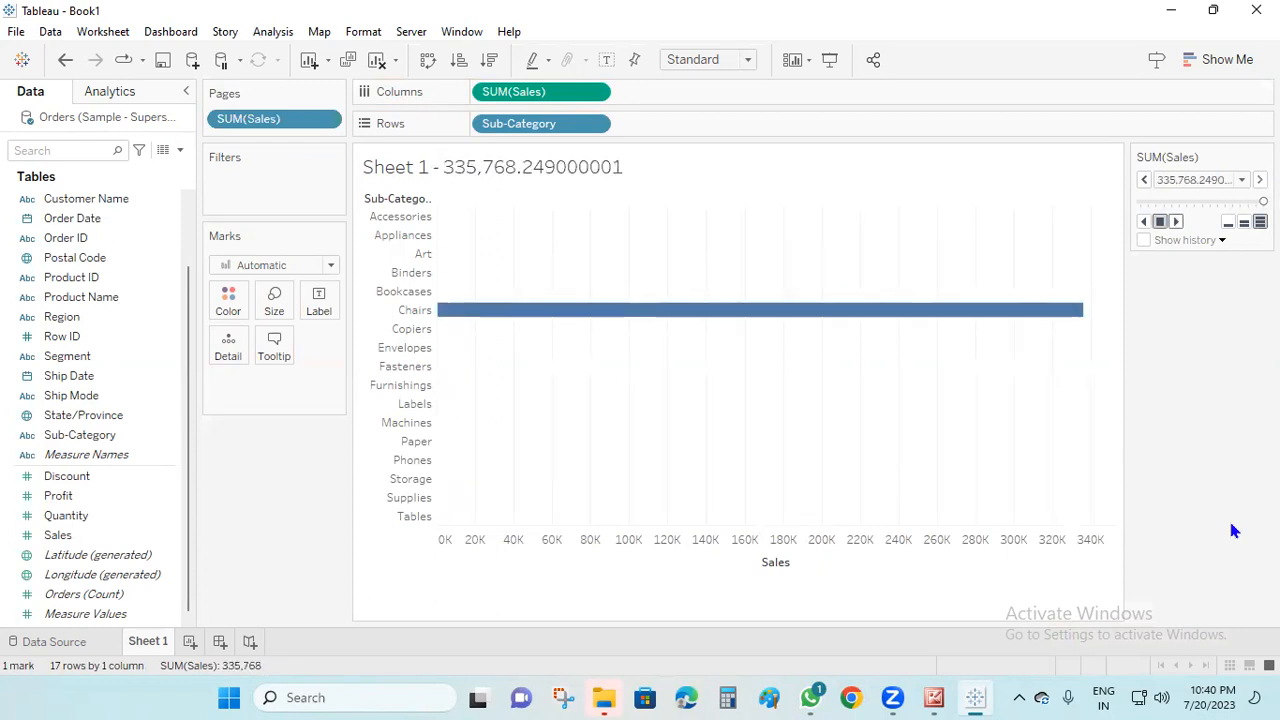
# Add a new worksheet charting SUM(Sales) in columns by City in rows, with SUM(Sales) also on Pages
pyautogui.click(189, 641)
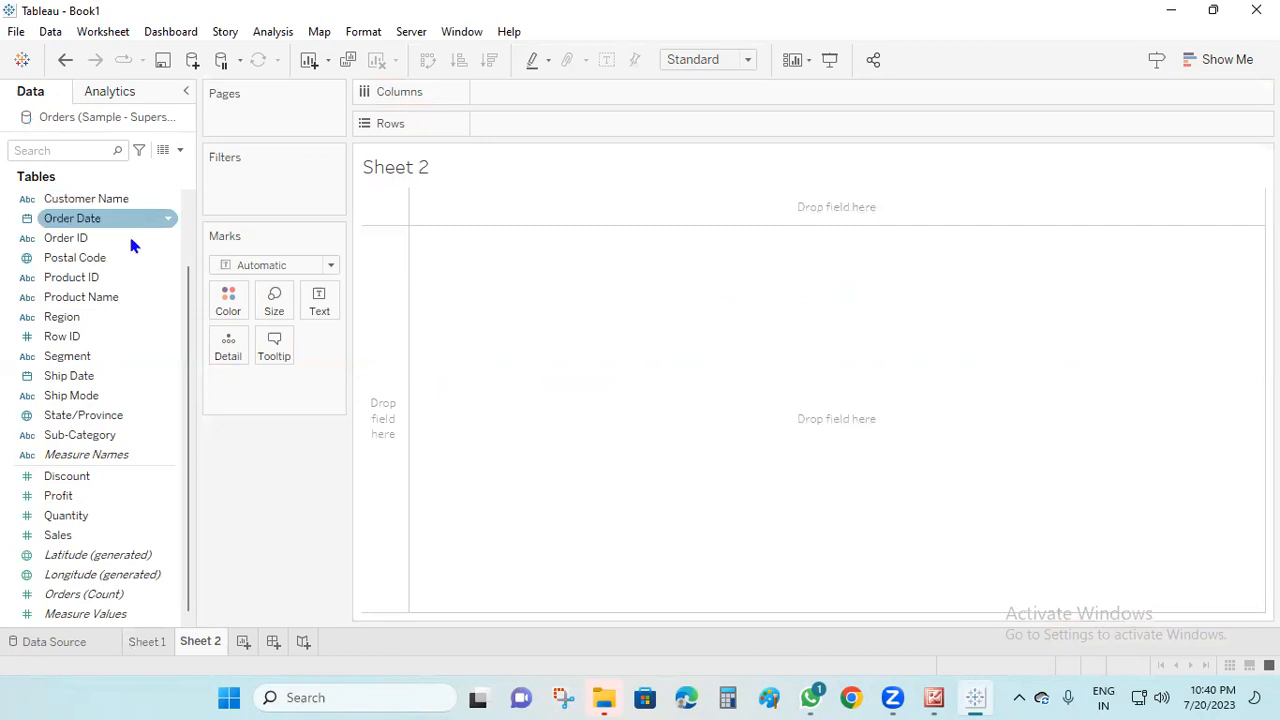
pyautogui.scroll(2, 100, 340)
pyautogui.moveTo(54, 218); pyautogui.dragTo(535, 124)
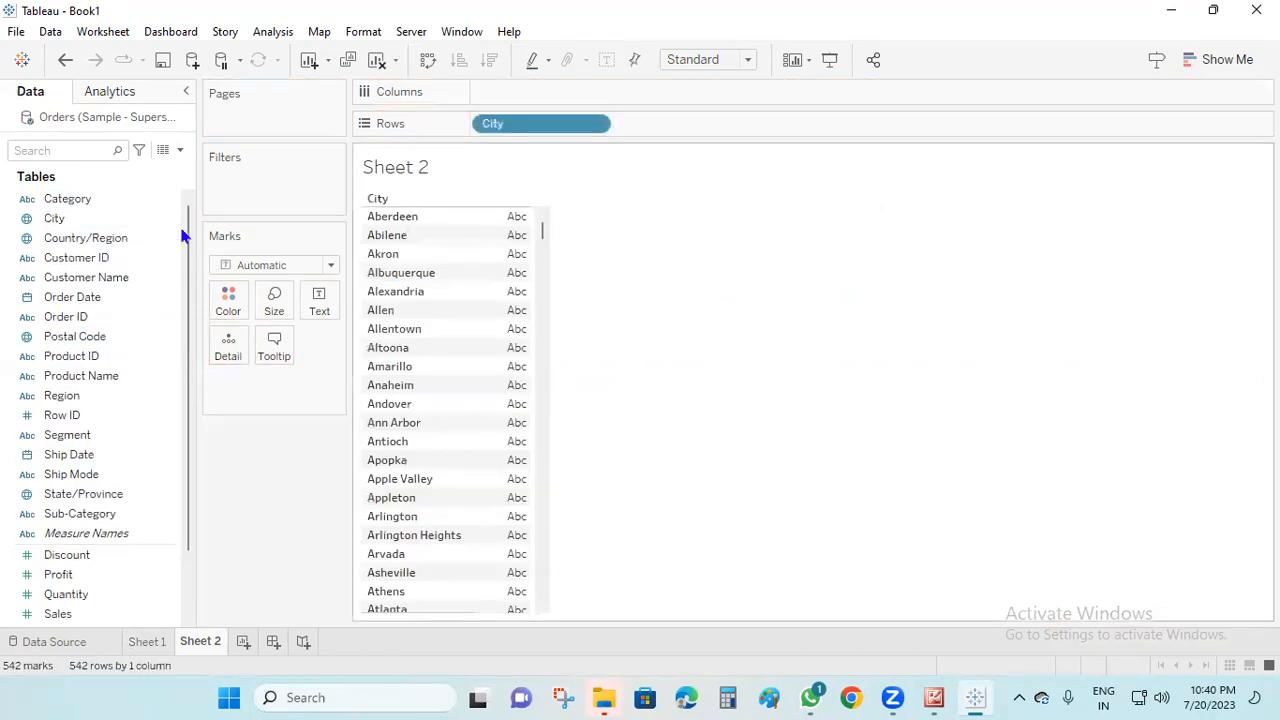
pyautogui.moveTo(57, 614); pyautogui.dragTo(265, 107)
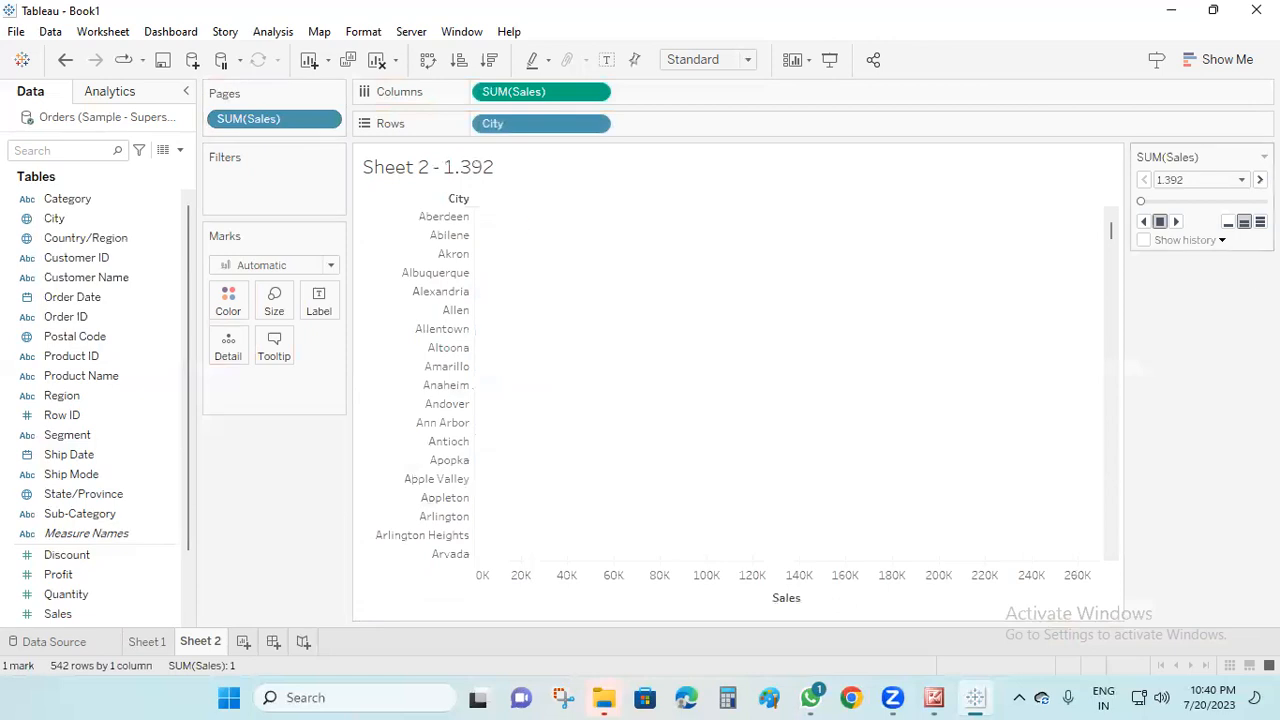
# Show page history on the City chart and set the history marks' format to black
pyautogui.click(1143, 240)
pyautogui.click(1220, 241)
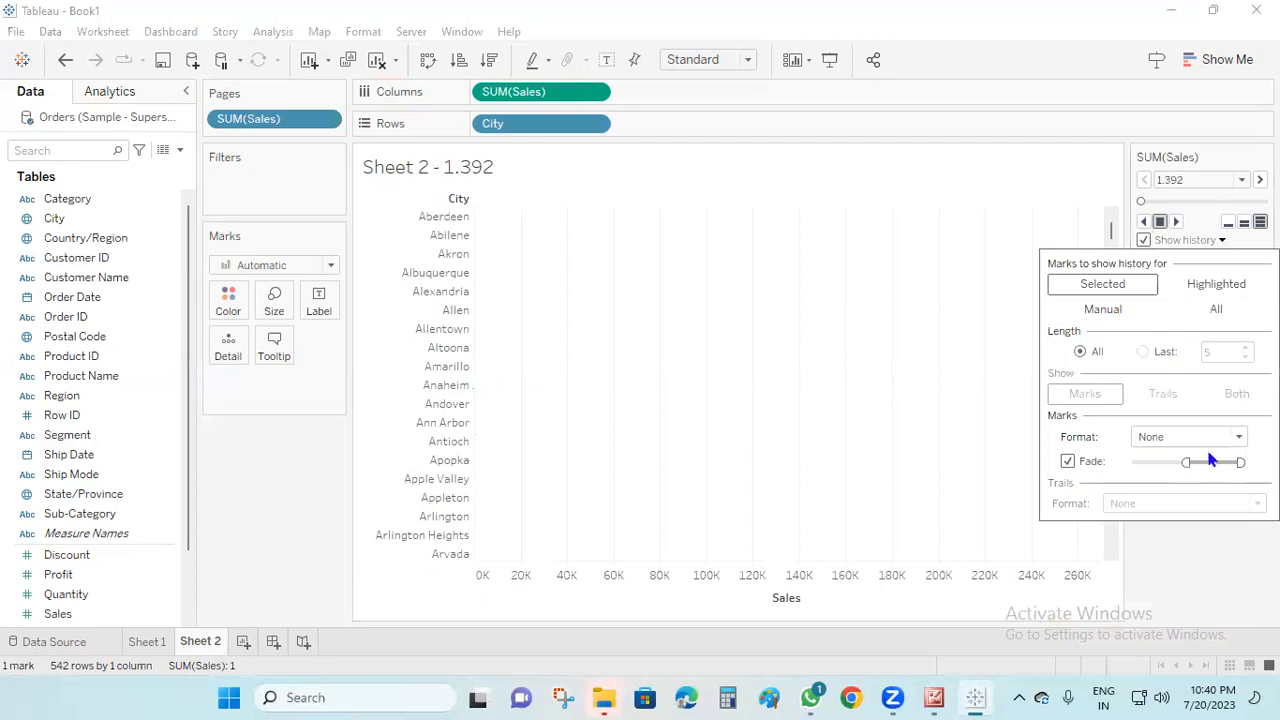
pyautogui.click(1237, 436)
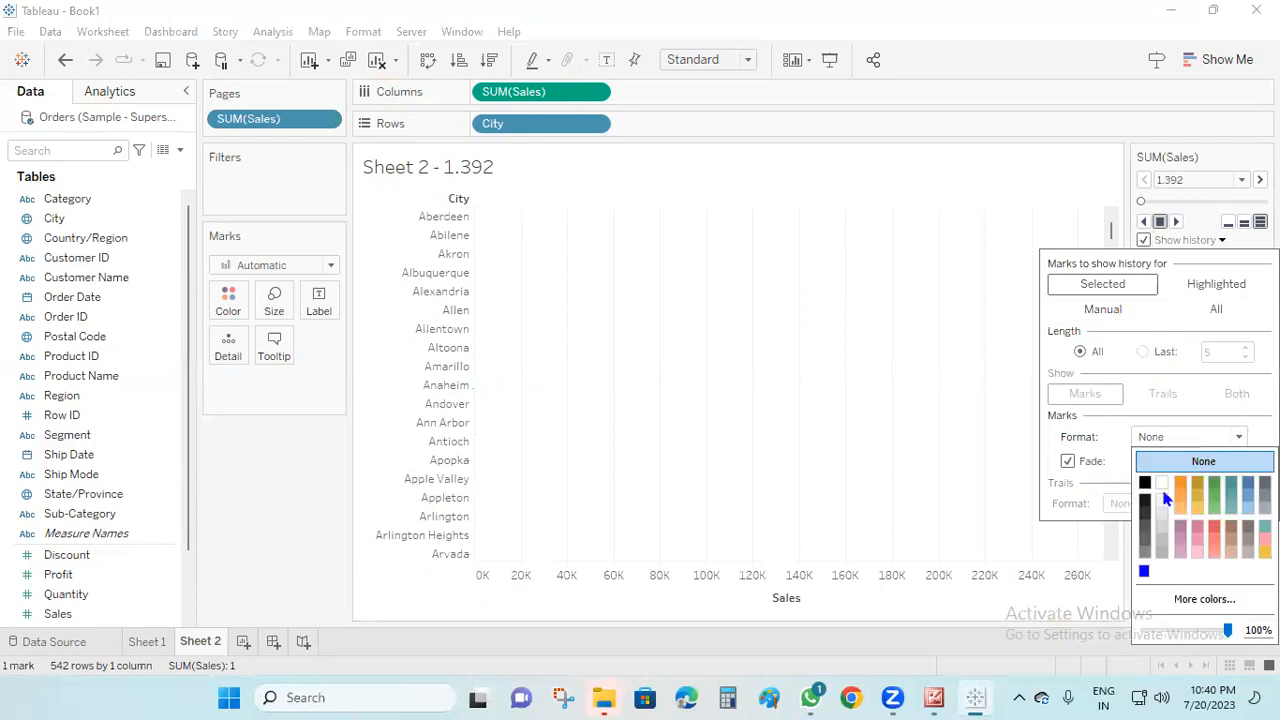
pyautogui.click(1144, 486)
pyautogui.click(960, 439)
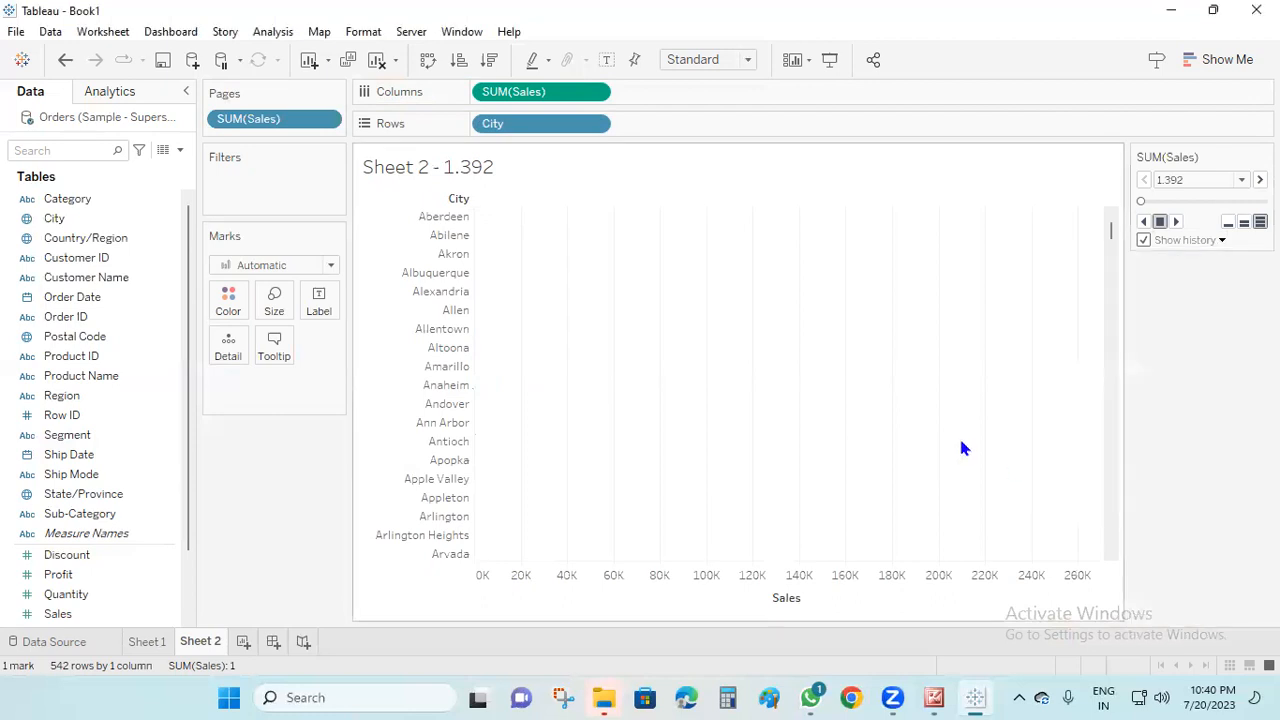
# Play the City sales pages forward, skip ahead to about 1,094.47 and review the history options
pyautogui.click(1177, 222)
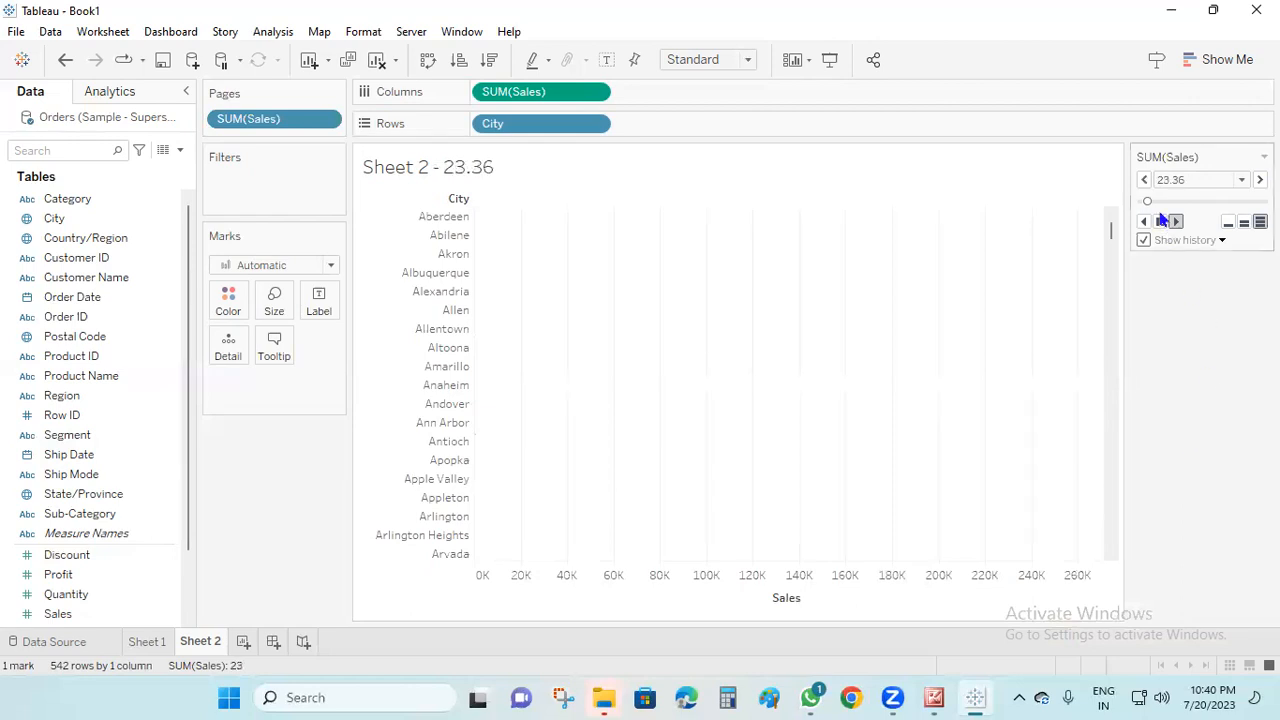
pyautogui.moveTo(1148, 201); pyautogui.dragTo(1187, 204)
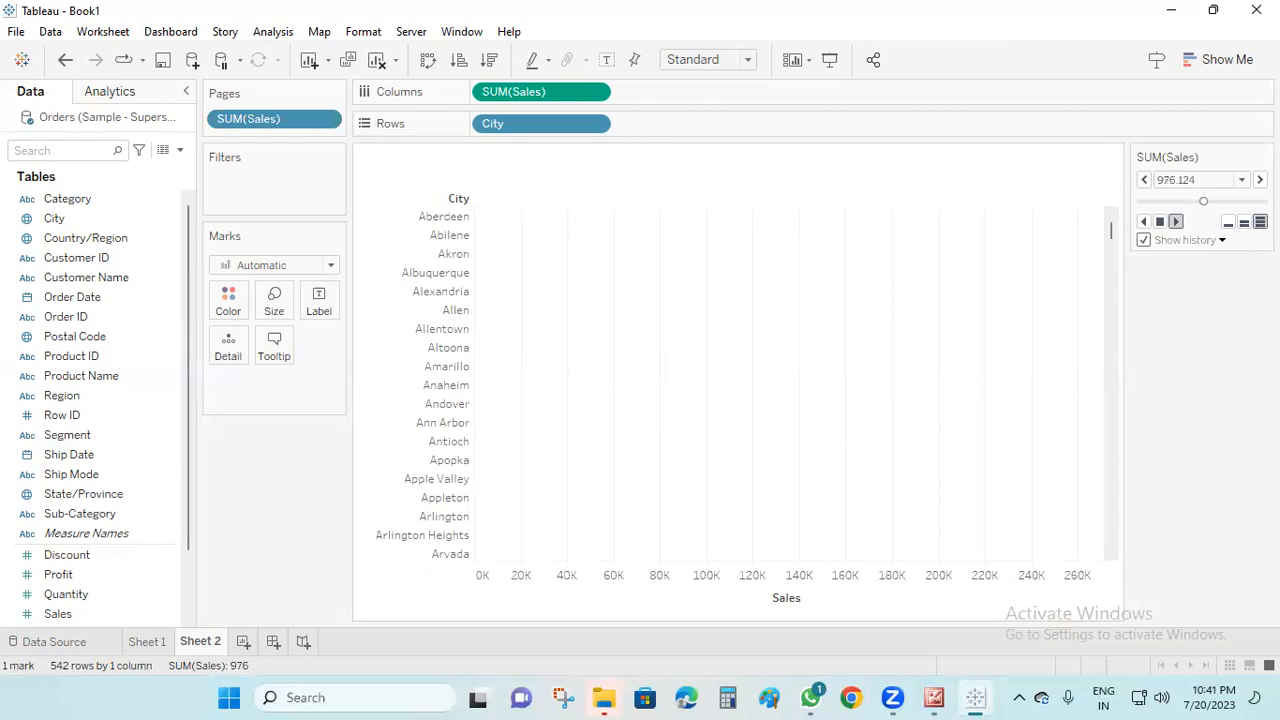
pyautogui.click(1220, 240)
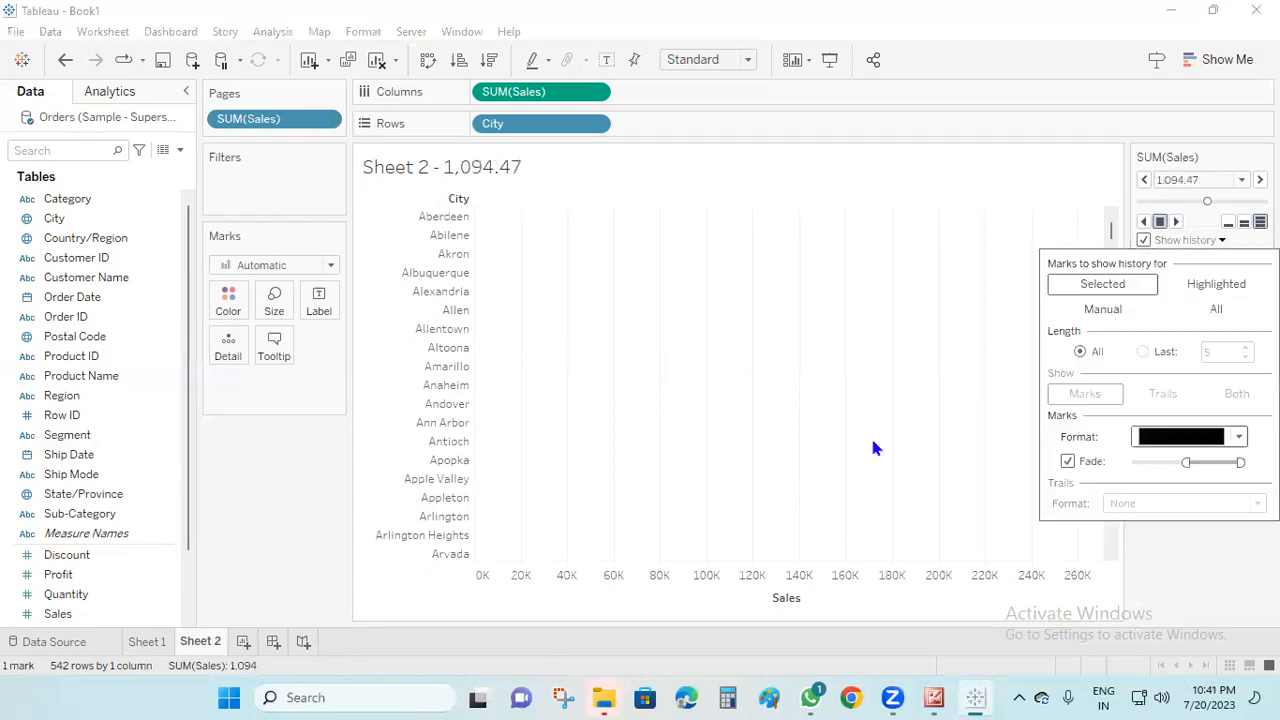
# Add a new worksheet charting SUM(Profit) in columns by Sub-Category in rows, with SUM(Profit) also on Pages
pyautogui.click(243, 642)
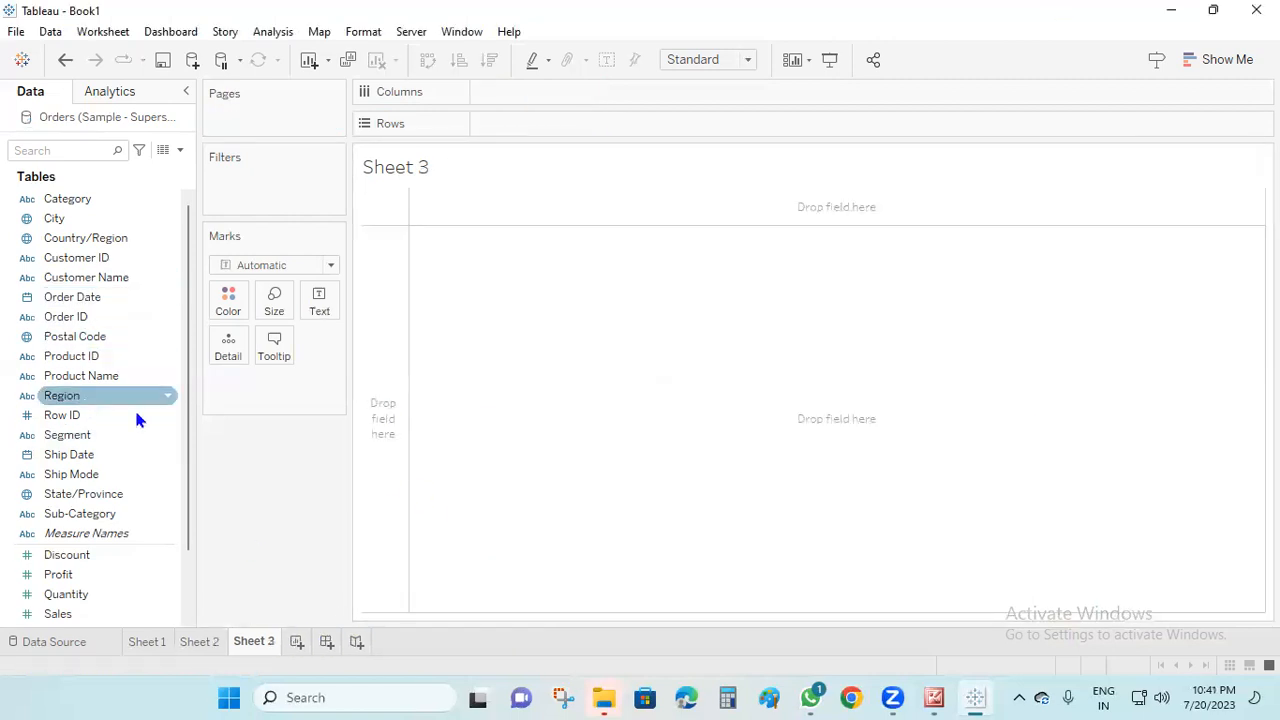
pyautogui.moveTo(106, 514); pyautogui.dragTo(543, 123)
pyautogui.moveTo(70, 574); pyautogui.dragTo(262, 144)
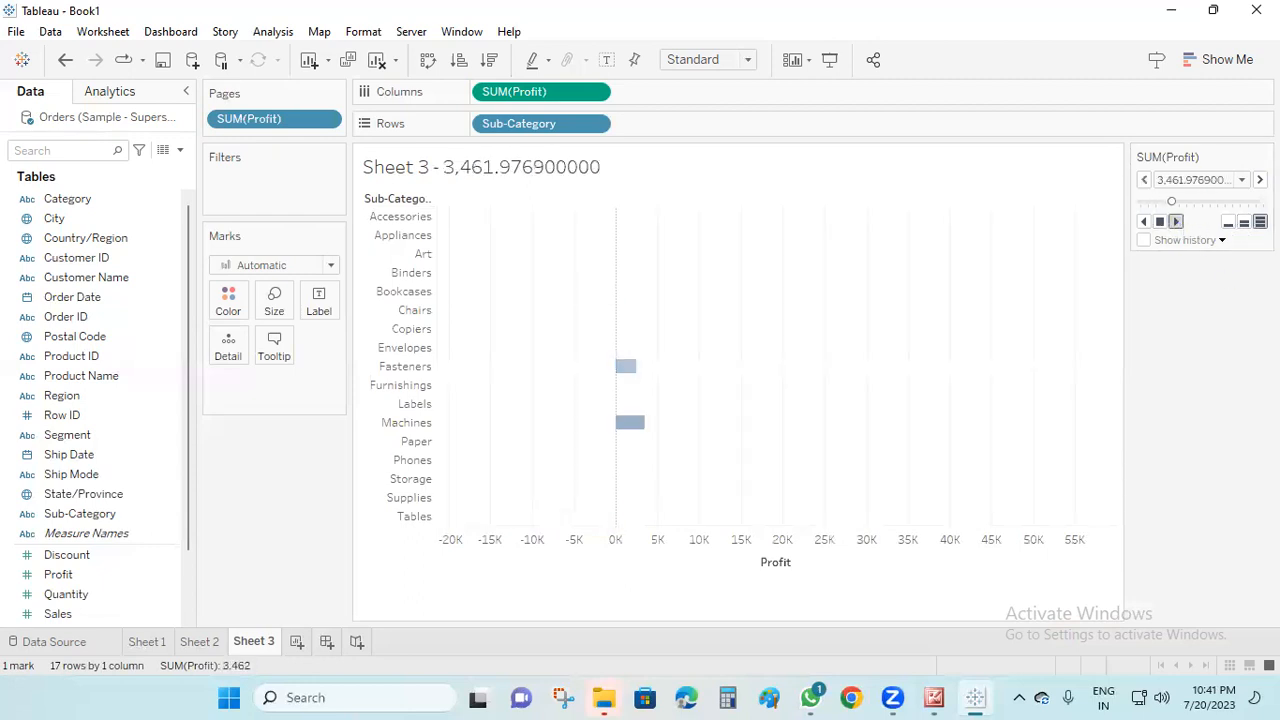
# Turn on mark labels and color the profit bars by Sub-Category, playing the pages forward to preview the animation
pyautogui.click(606, 59)
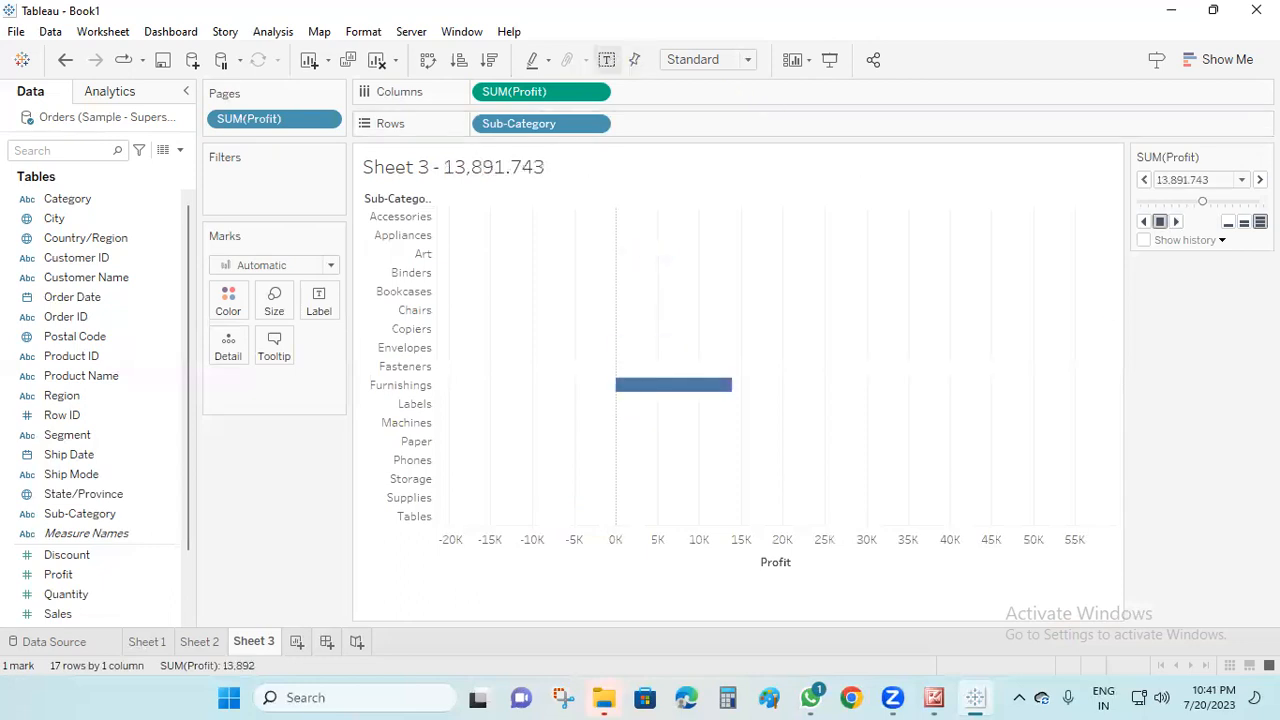
pyautogui.click(1176, 221)
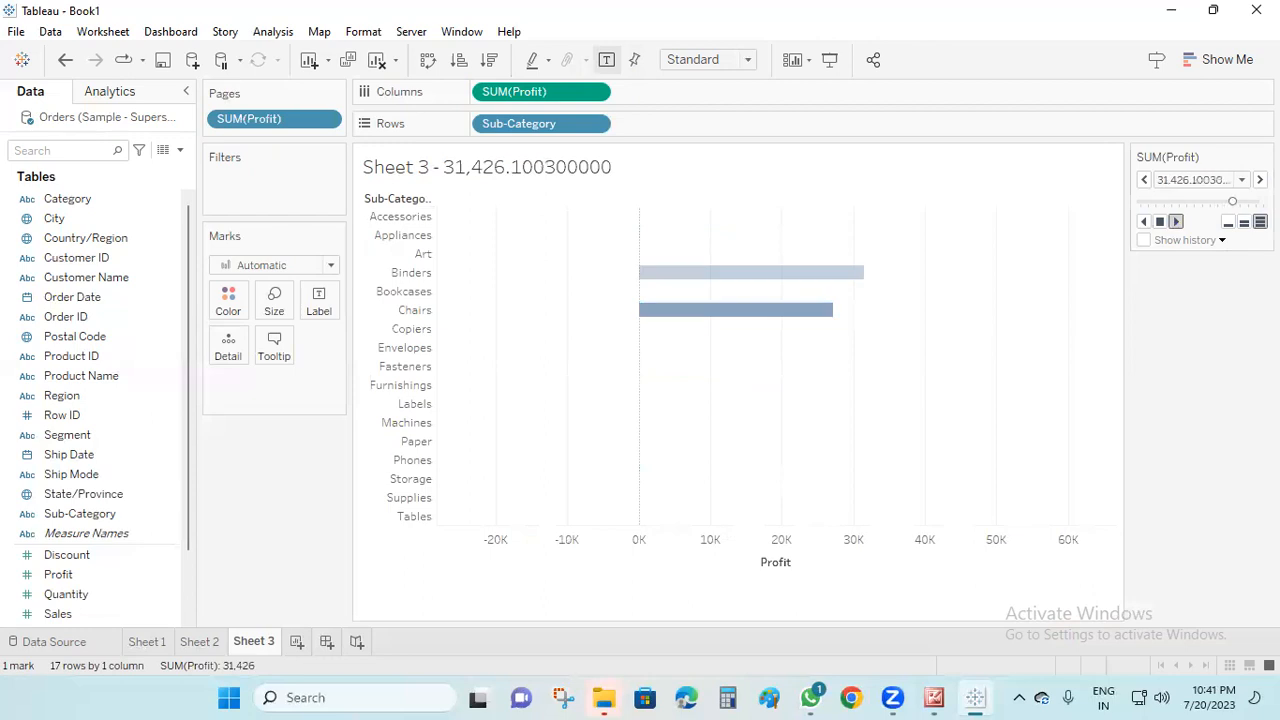
pyautogui.moveTo(514, 123); pyautogui.dragTo(231, 303)
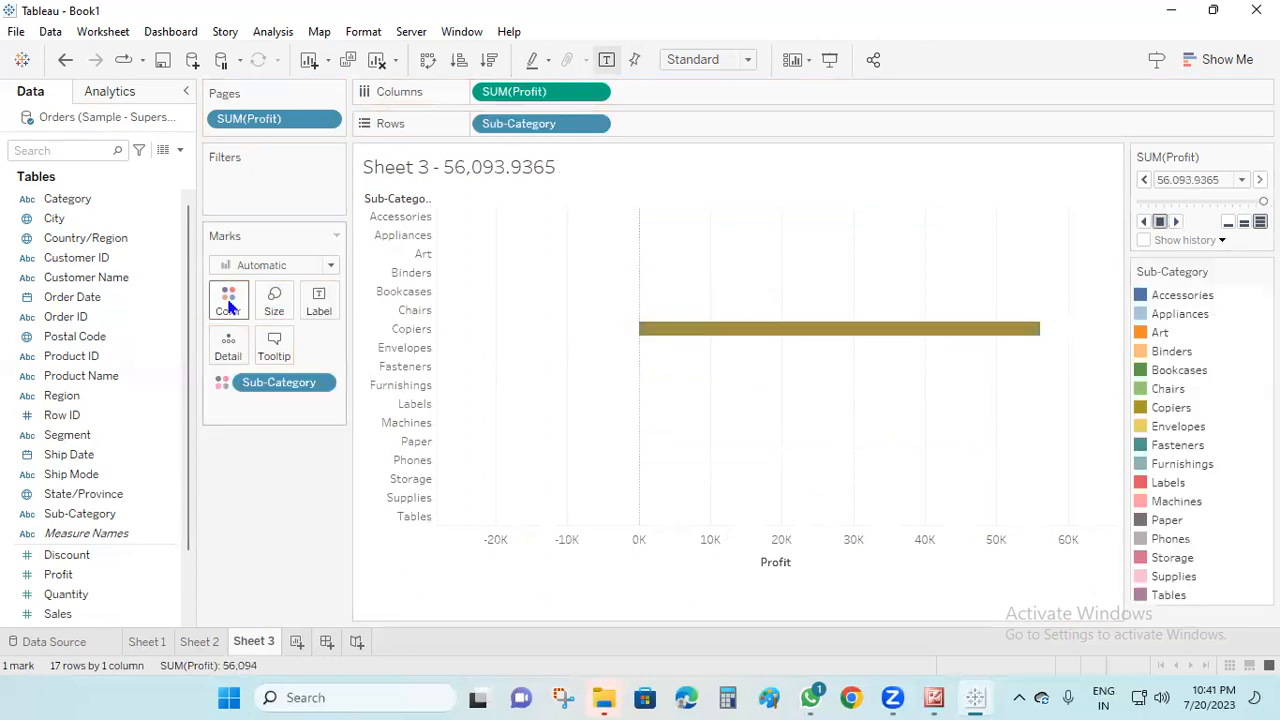
pyautogui.click(1176, 222)
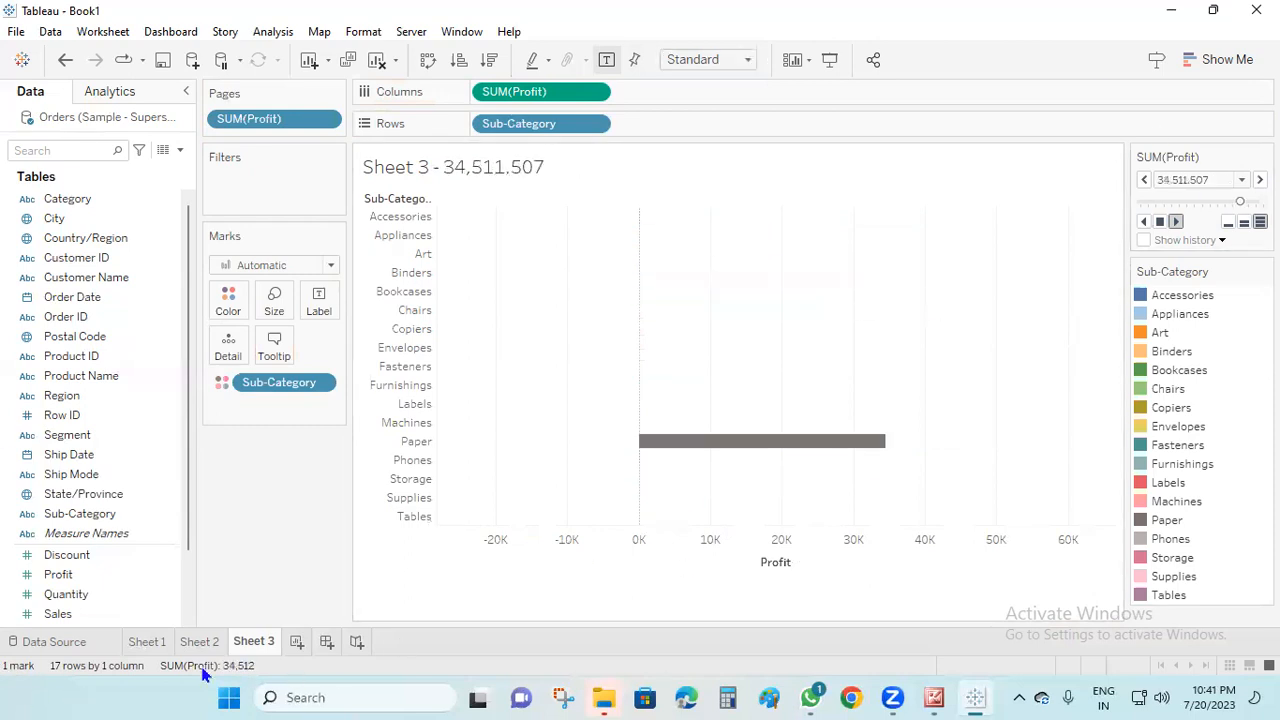
# On Sheet 2, color the City bars by SUM(Sales) and copy SUM(Sales) from the columns to Pages
pyautogui.click(213, 642)
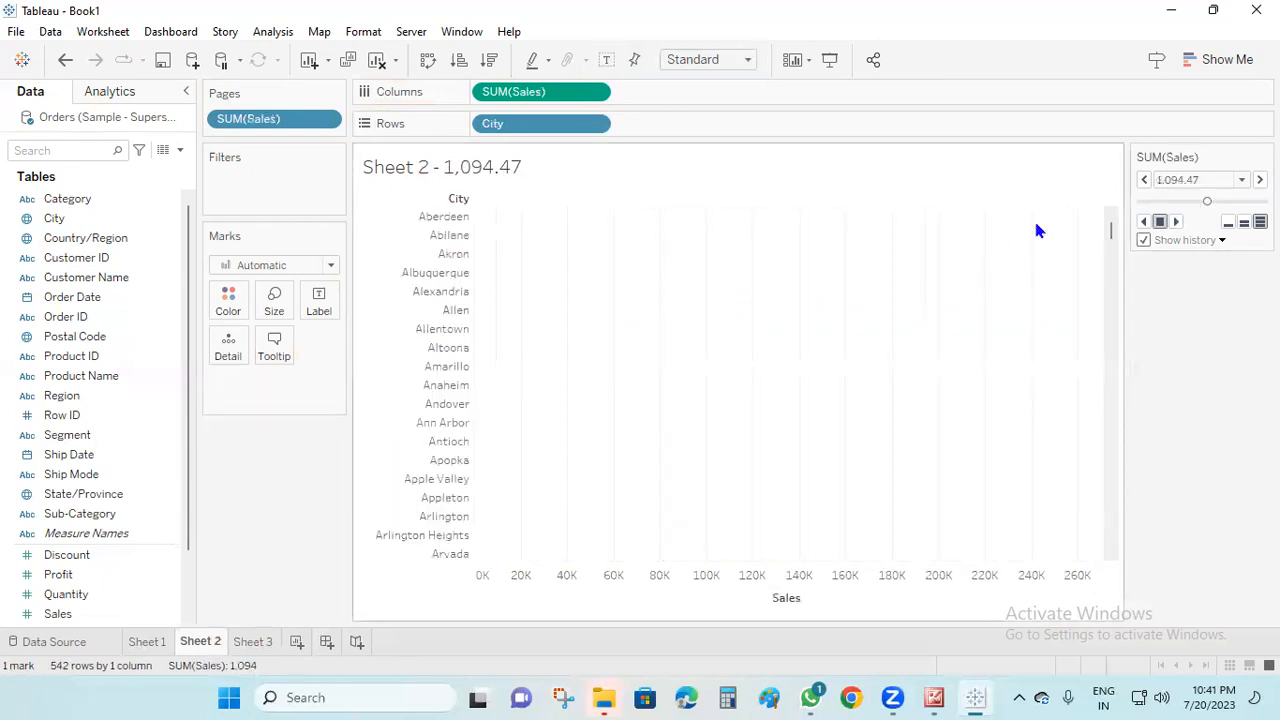
pyautogui.click(1230, 60)
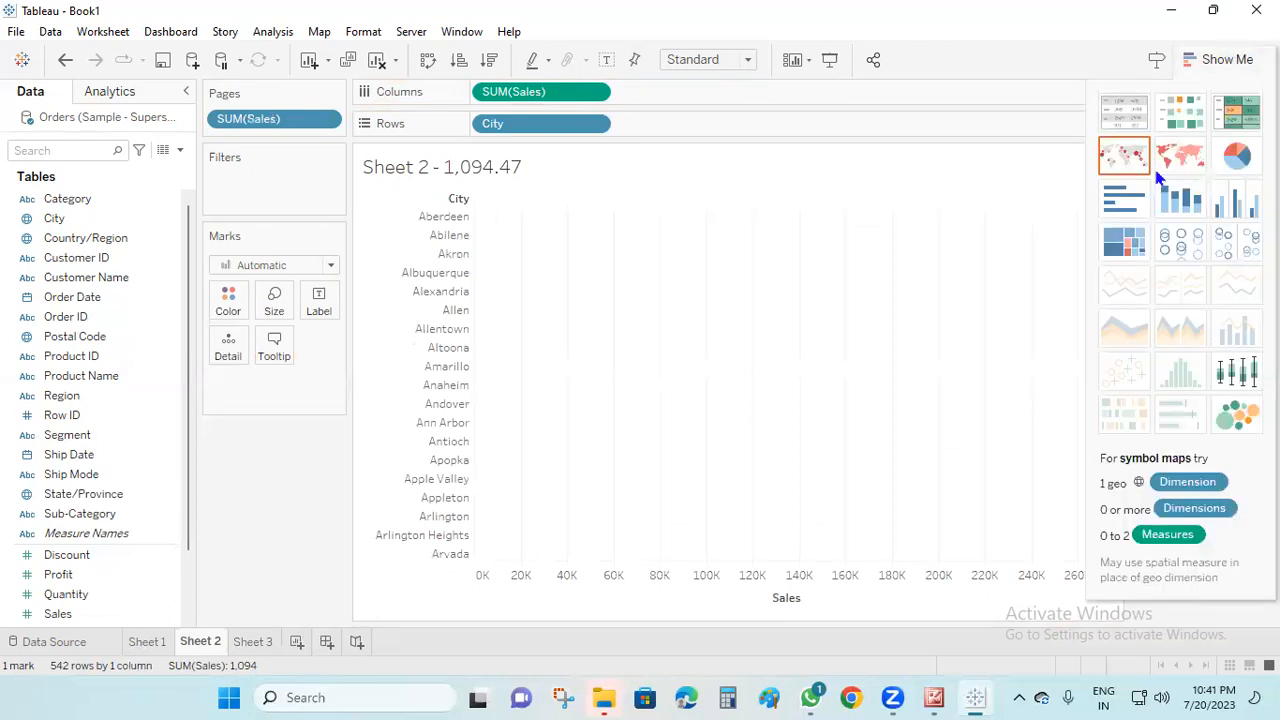
pyautogui.click(1124, 201)
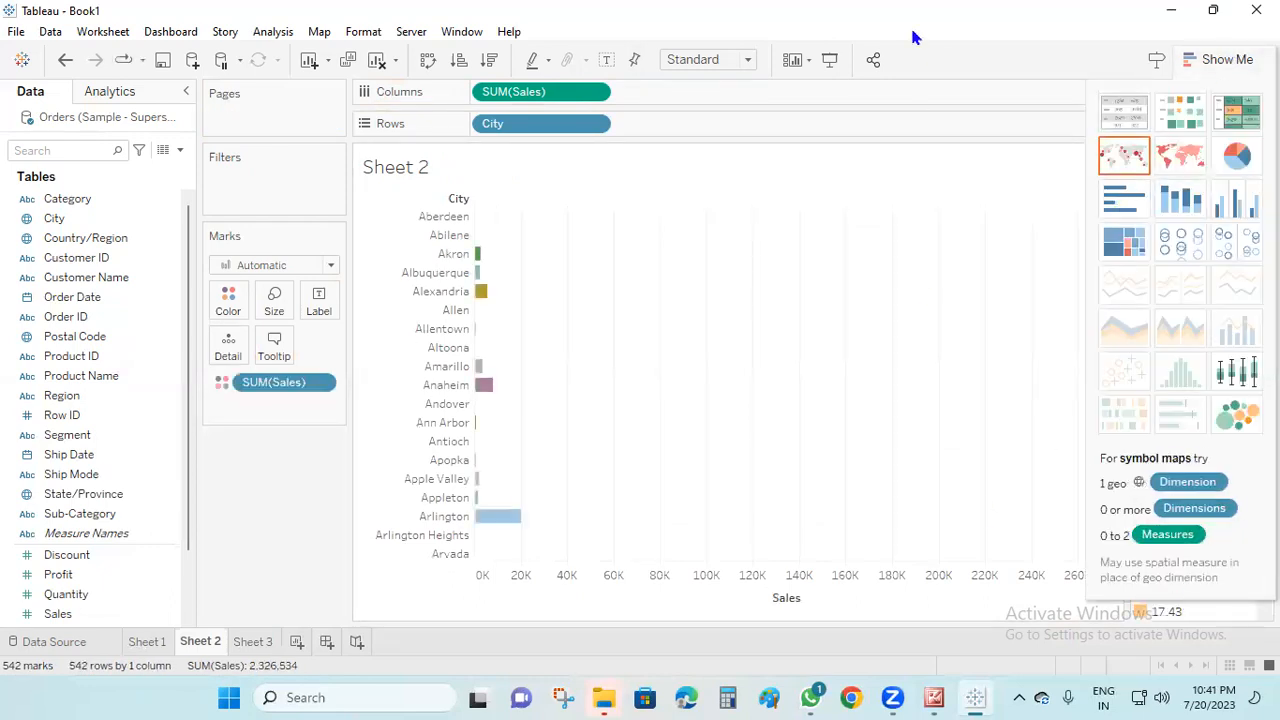
pyautogui.moveTo(524, 97); pyautogui.dragTo(236, 116)
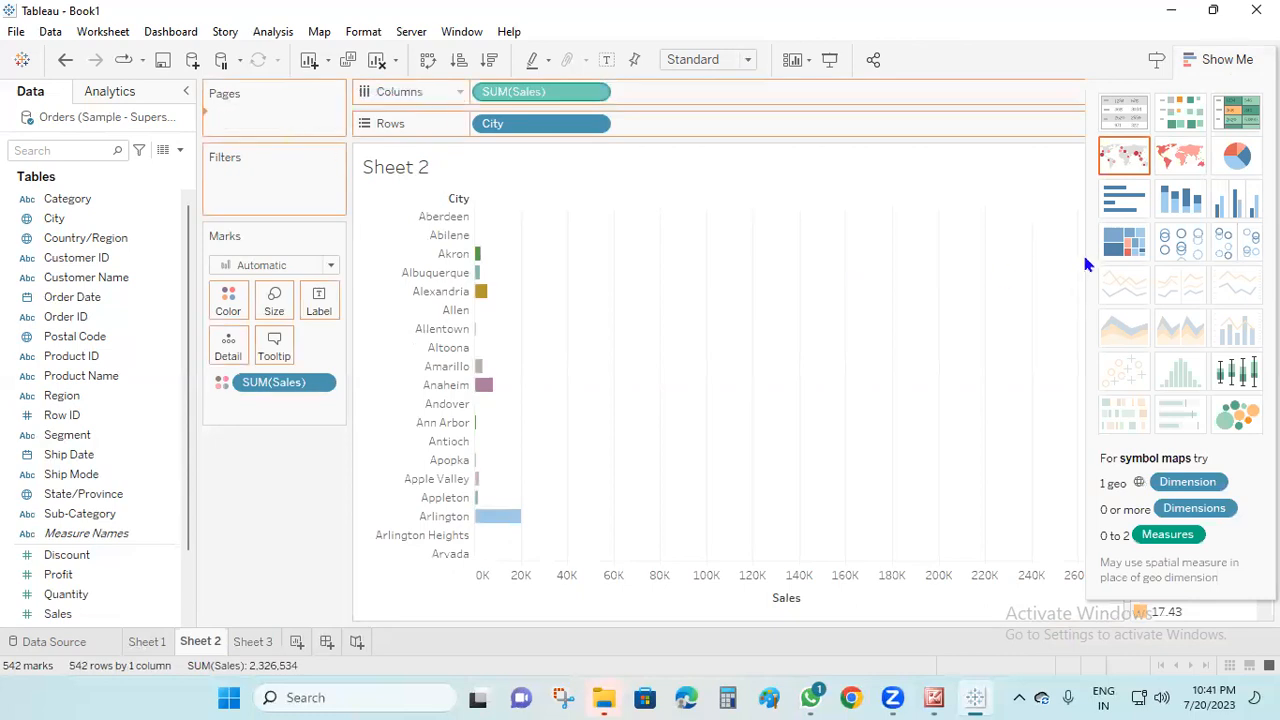
# Hide the SUM(Sales) color legend on Sheet 2 and play the sales pages forward to watch the City bars
pyautogui.click(1224, 62)
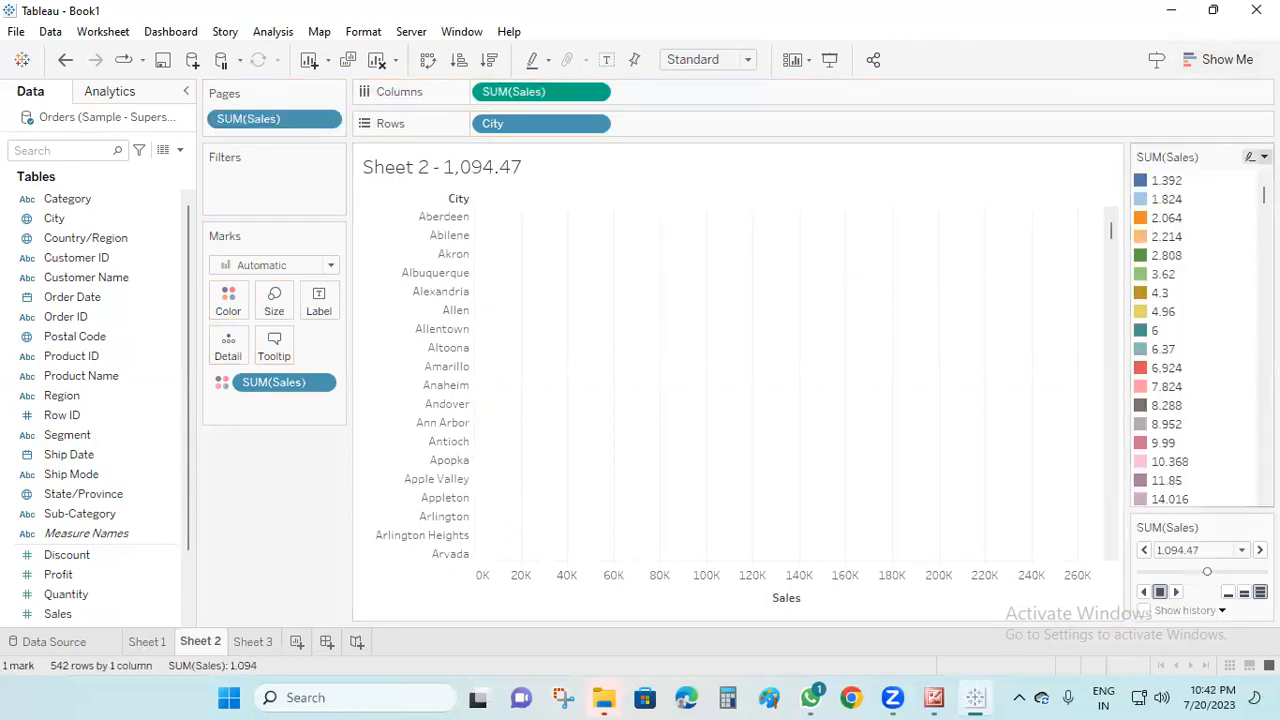
pyautogui.click(1263, 157)
pyautogui.click(1150, 318)
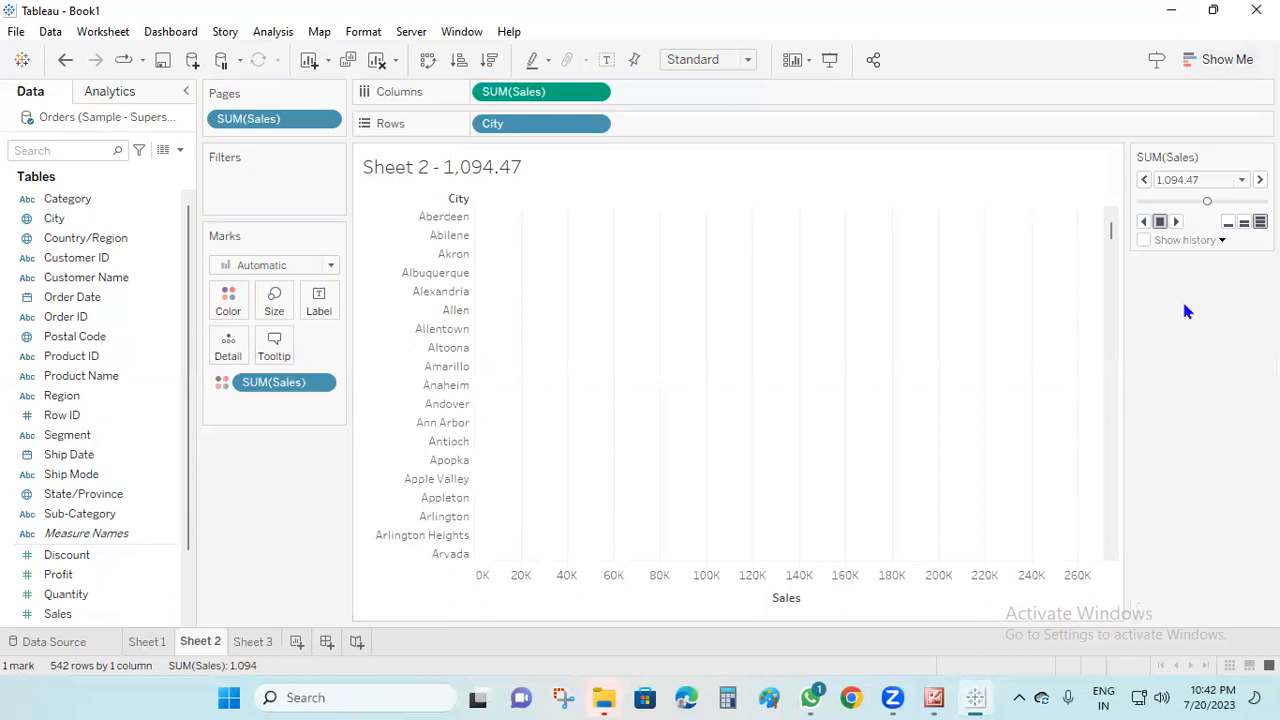
pyautogui.click(1176, 221)
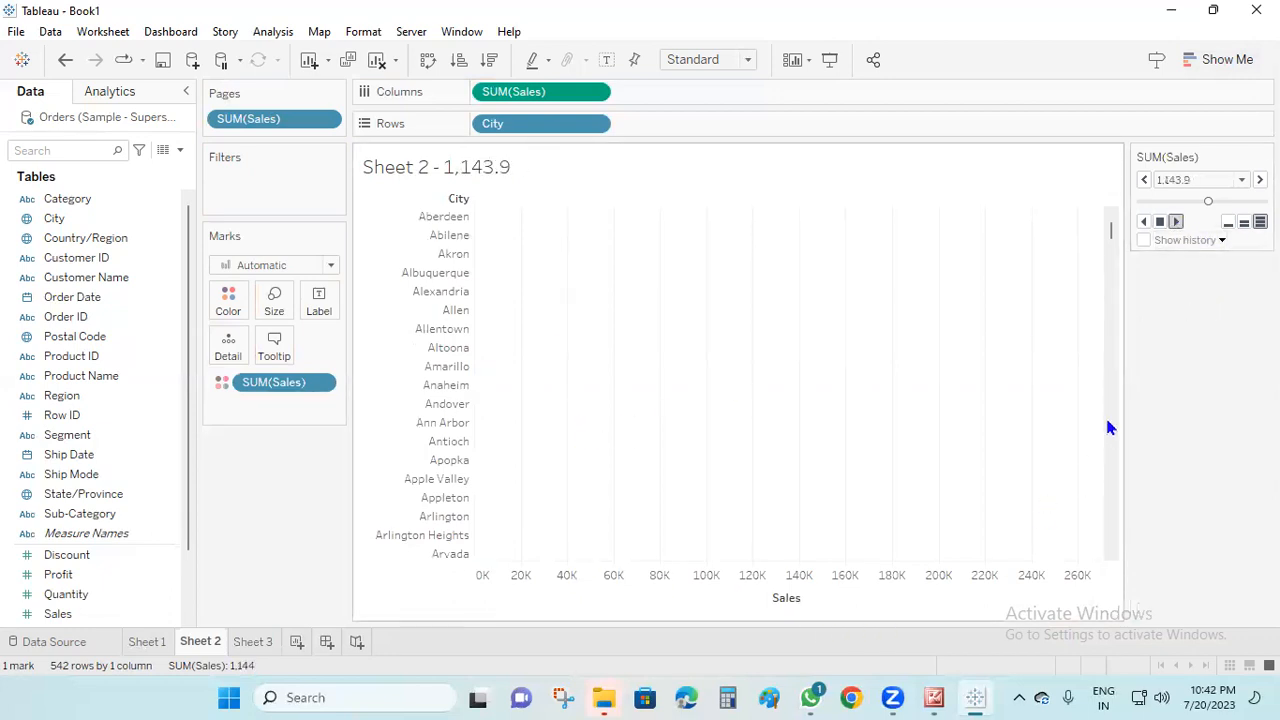
pyautogui.moveTo(1112, 234); pyautogui.dragTo(1100, 580)
# Play the SUM(Profit) pages forward on Sheet 3, and check the course topic list in Microsoft Office Picture Manager
pyautogui.click(253, 641)
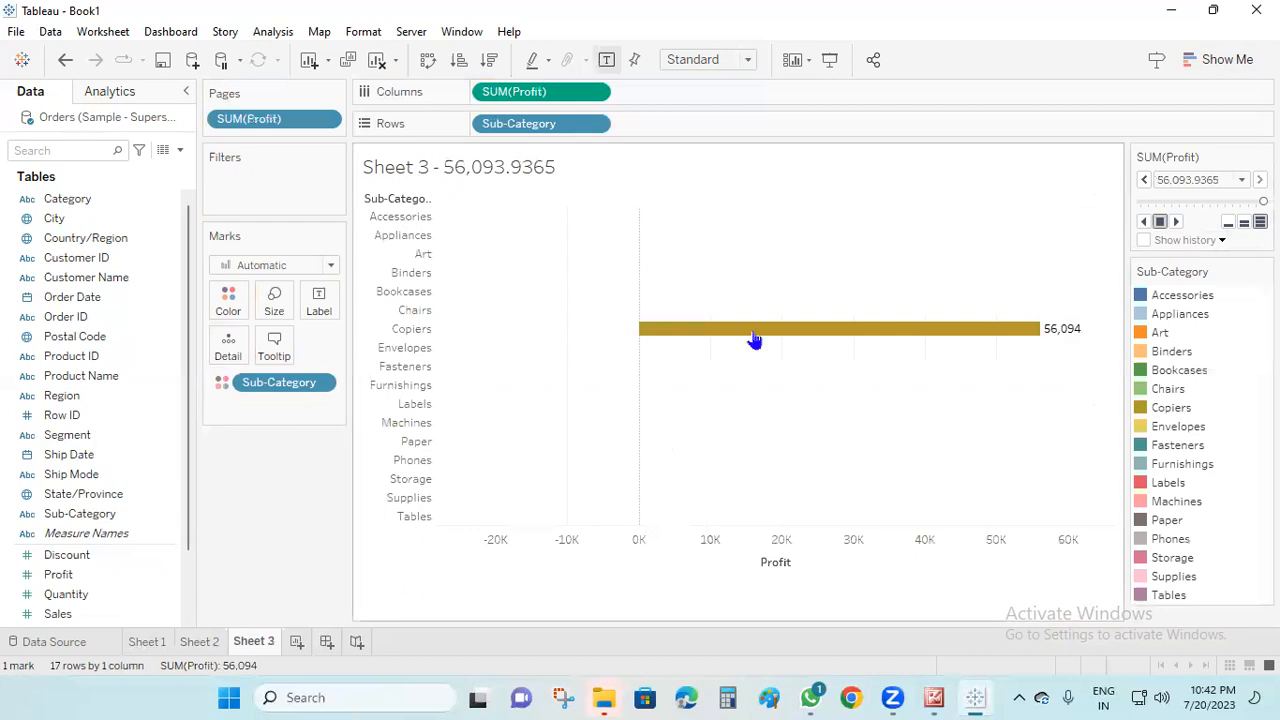
pyautogui.click(1176, 222)
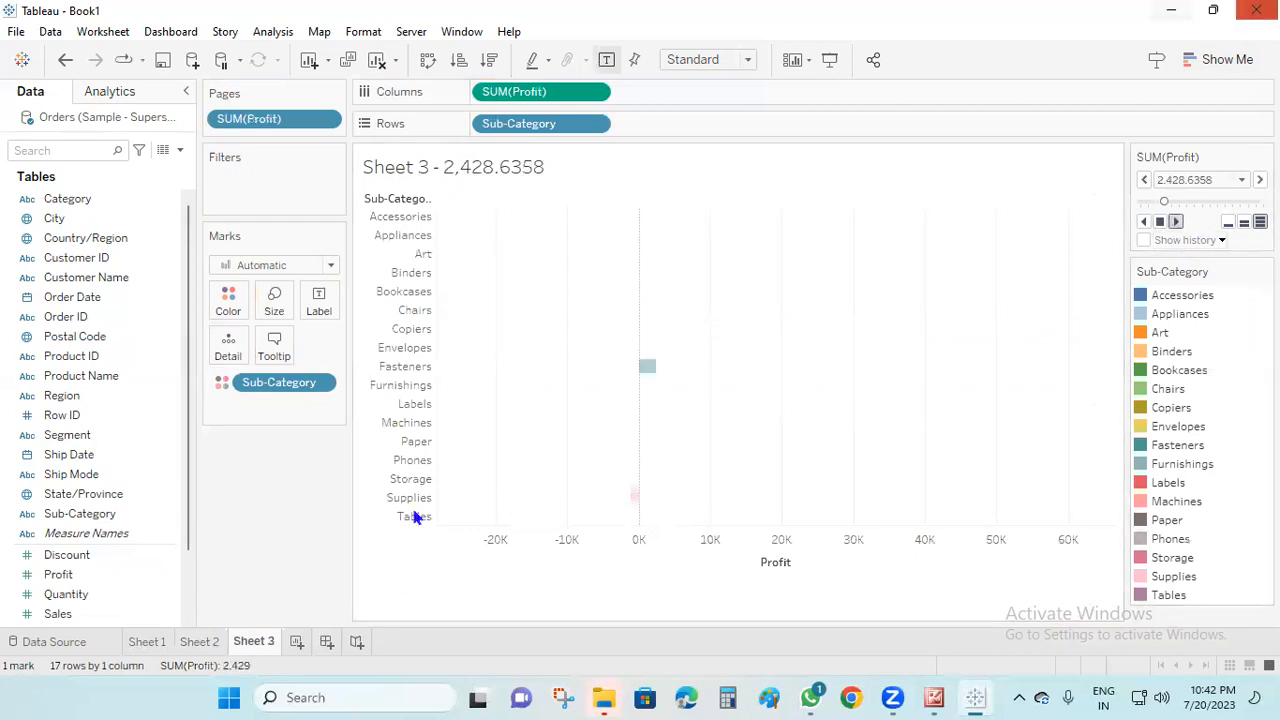
pyautogui.click(934, 697)
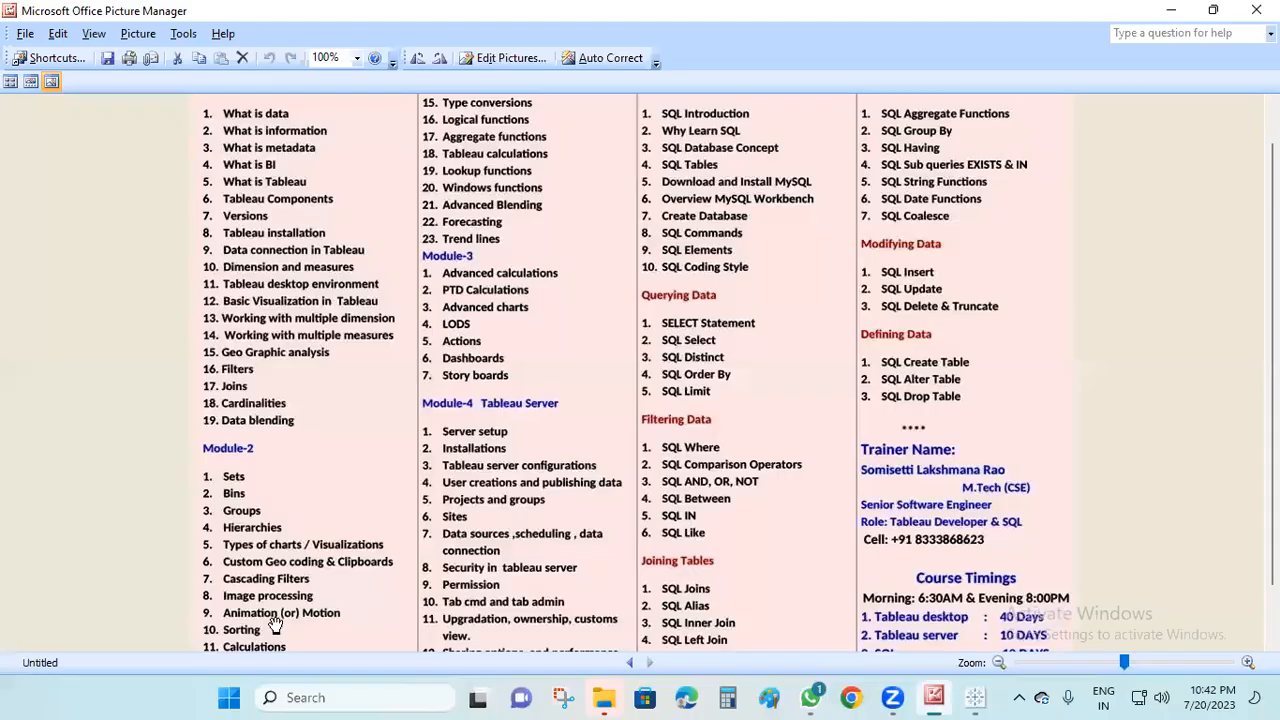
pyautogui.click(1171, 10)
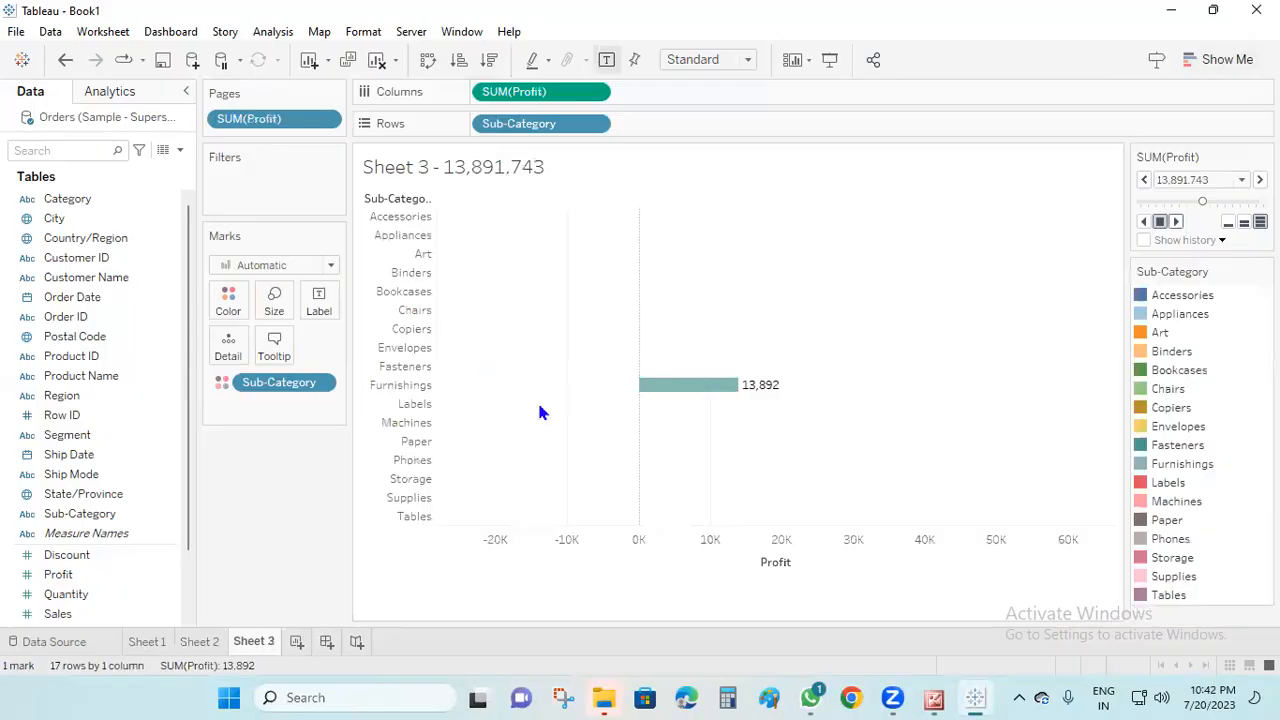
# Add a new worksheet in Tableau charting SUM(Sales) in columns by Sub-Category in rows
pyautogui.click(297, 642)
pyautogui.moveTo(103, 520); pyautogui.dragTo(553, 124)
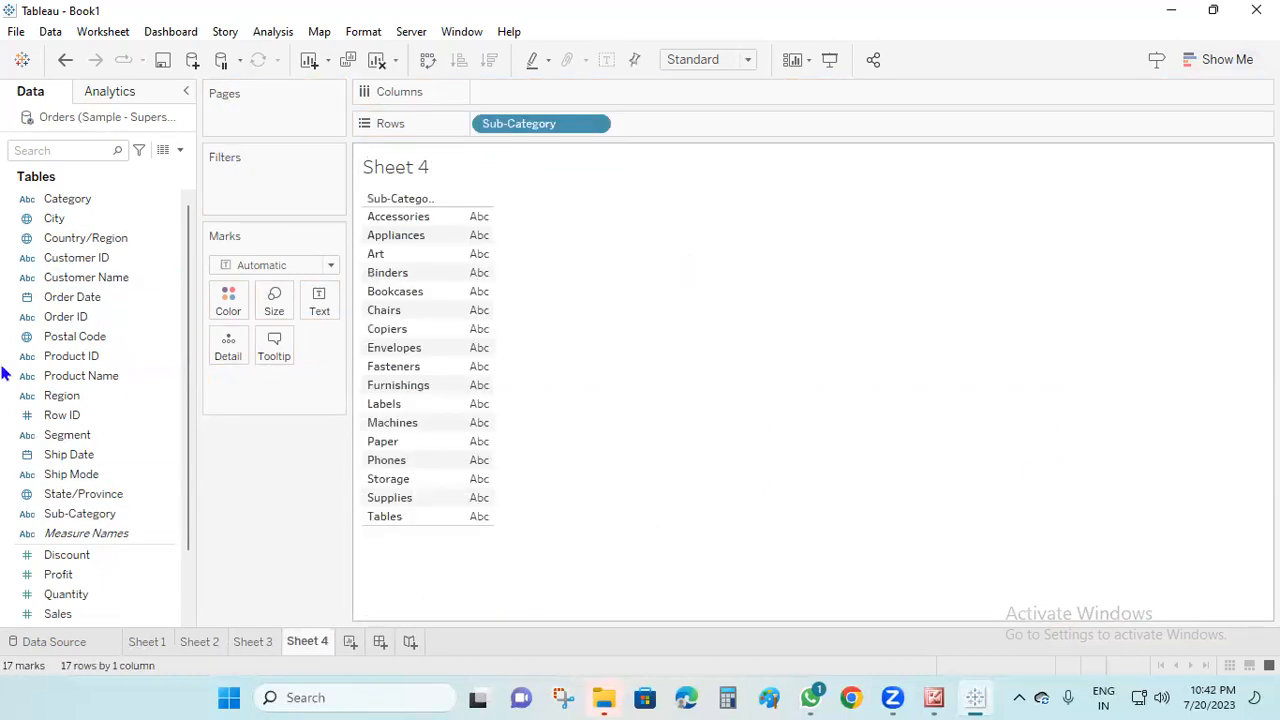
pyautogui.moveTo(58, 613)
pyautogui.mouseDown()
pyautogui.moveTo(560, 94)
pyautogui.moveTo(550, 98)
pyautogui.mouseUp()
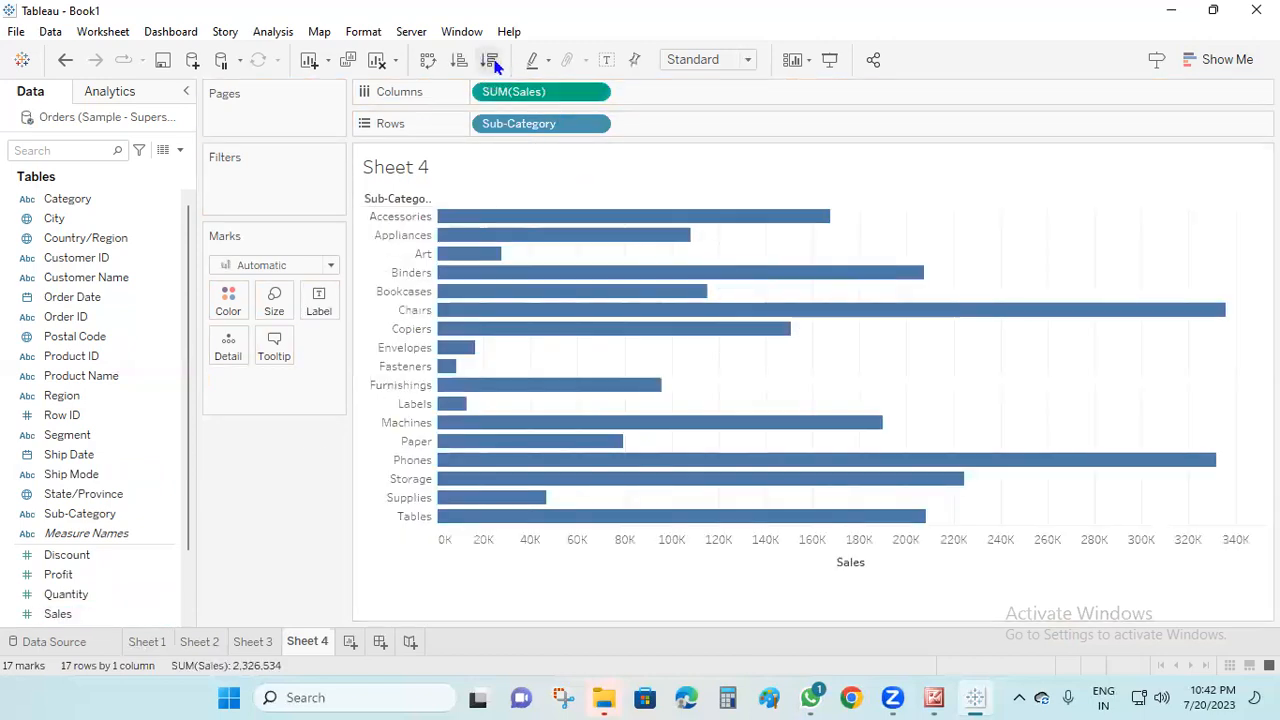
# Sort the Sub-Category bars in descending order of sales and turn on mark labels
pyautogui.click(490, 60)
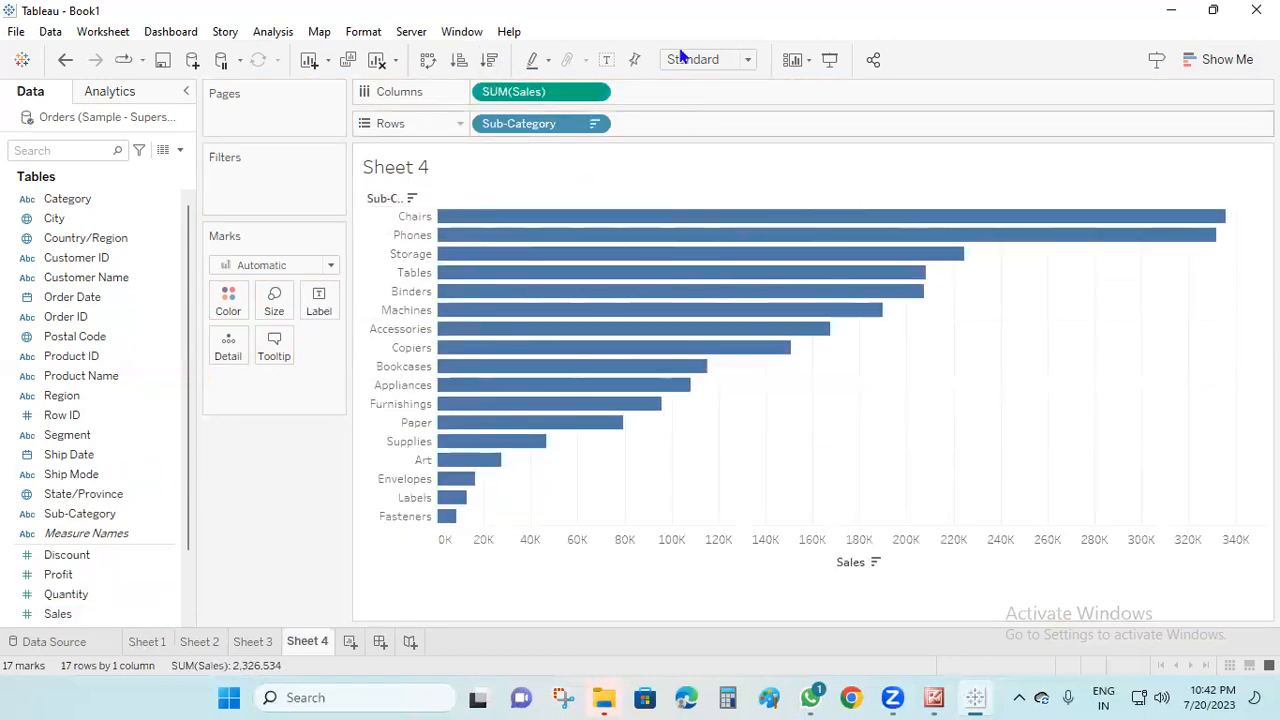
pyautogui.click(605, 61)
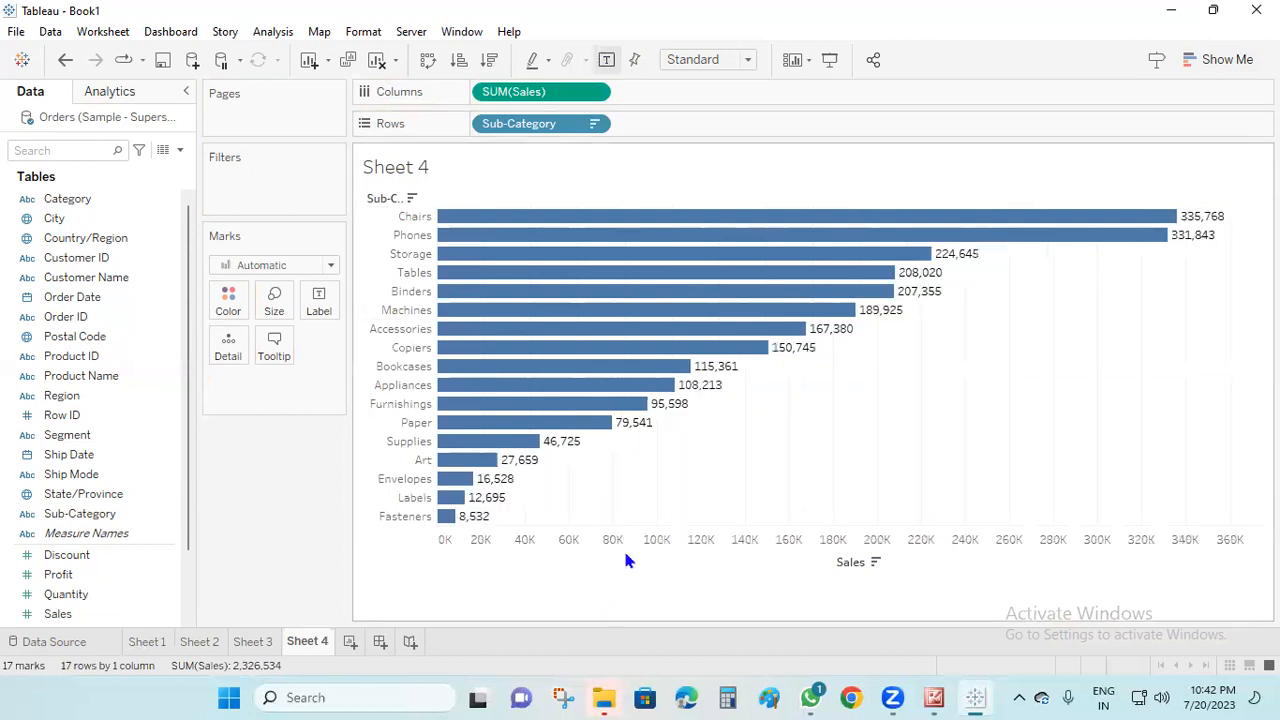
# Try ascending and descending sales sorts while swapping the chart to vertical bars and back to horizontal
pyautogui.click(459, 60)
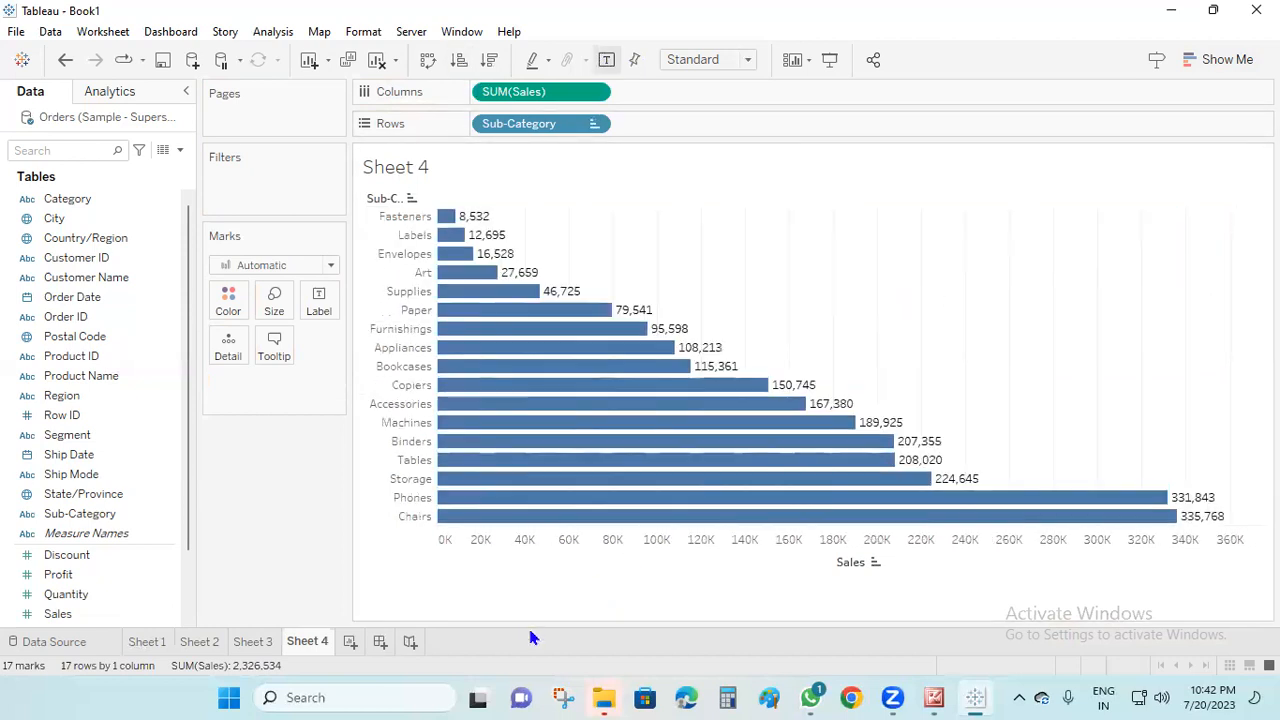
pyautogui.click(427, 60)
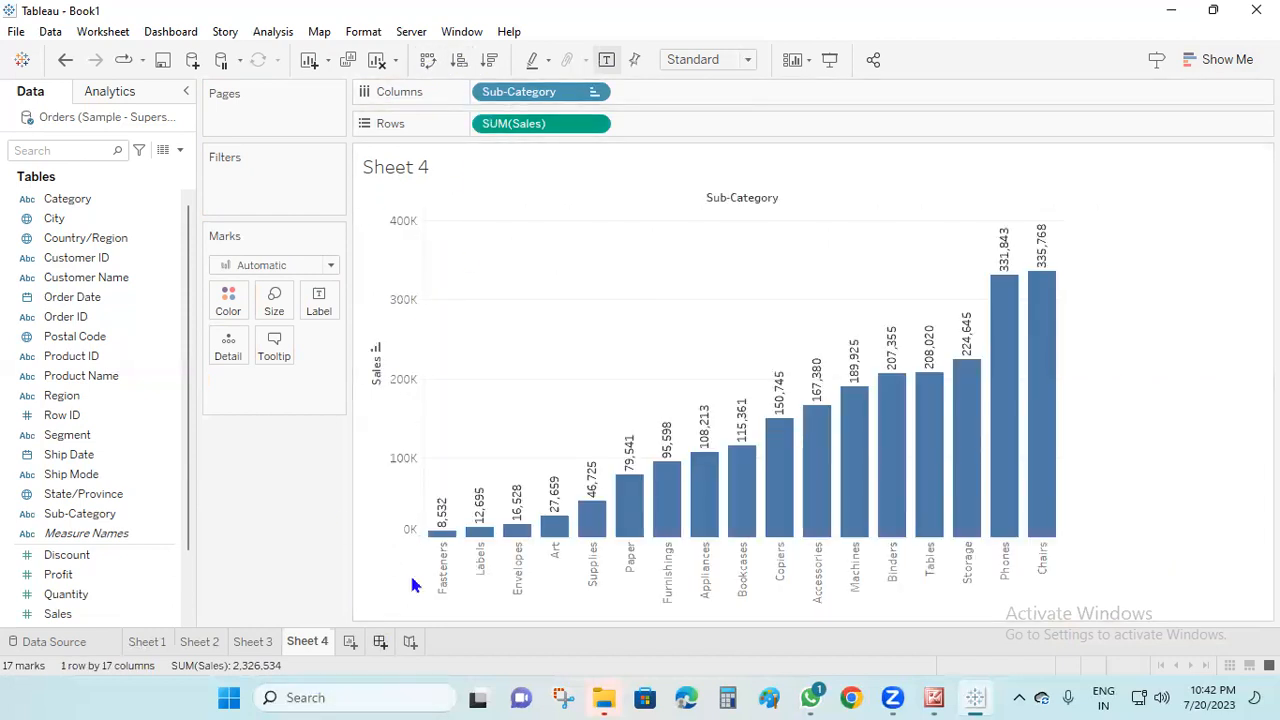
pyautogui.click(489, 60)
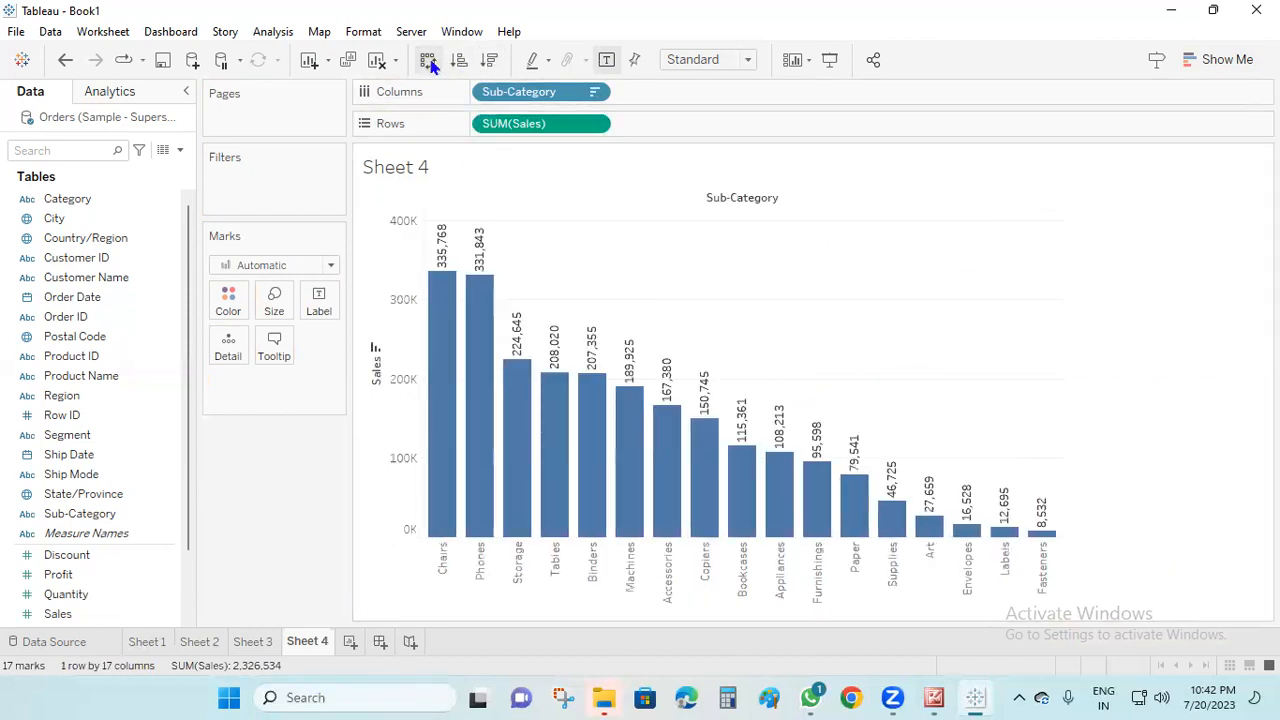
pyautogui.click(428, 60)
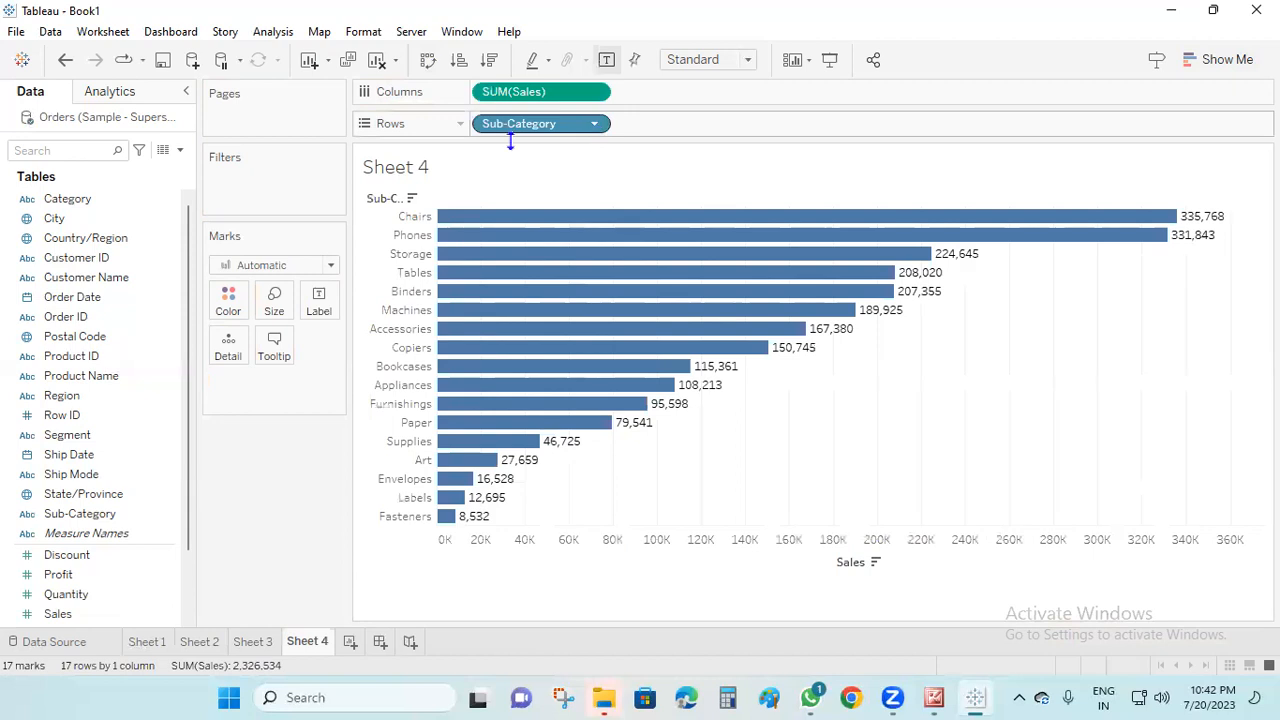
pyautogui.click(595, 123)
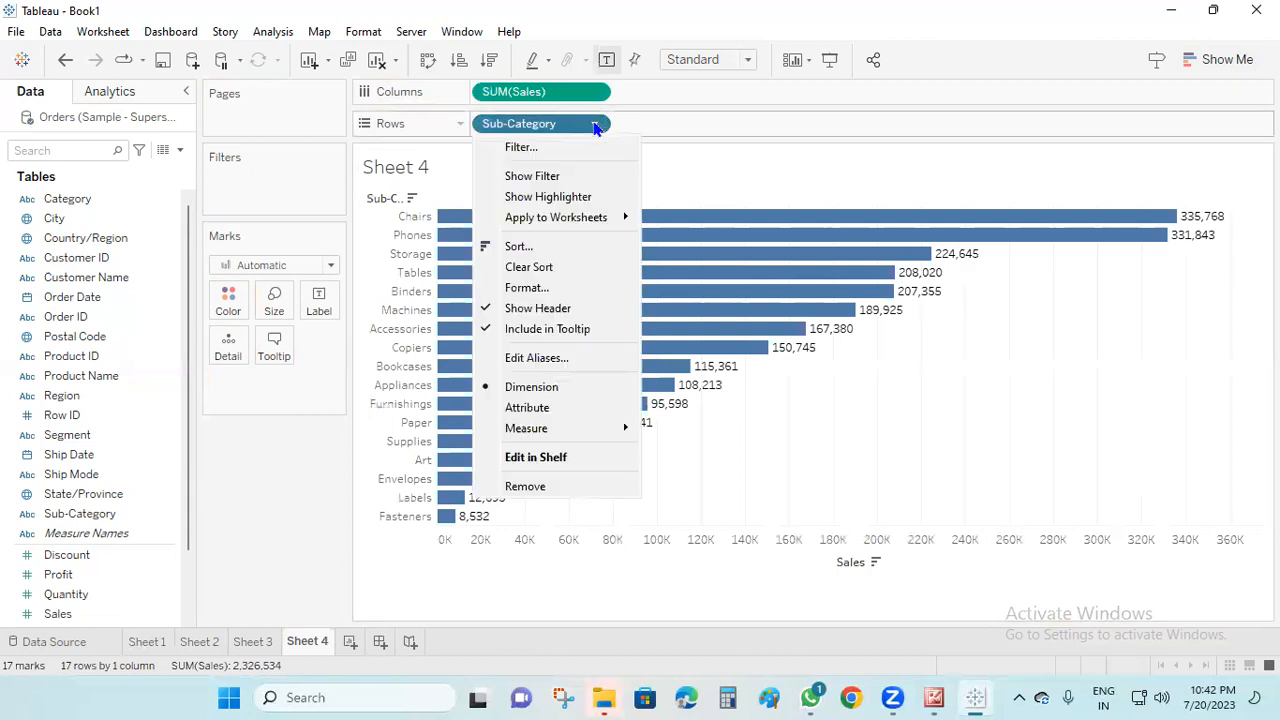
pyautogui.doubleClick(529, 127)
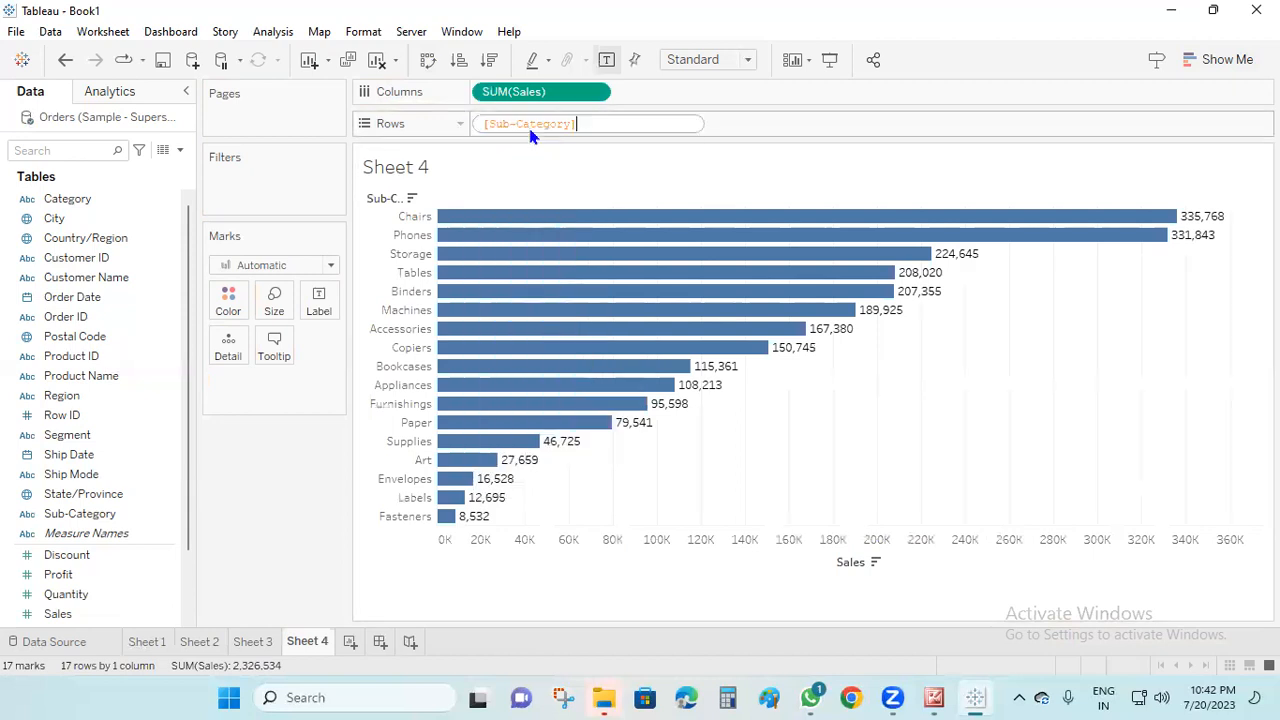
pyautogui.click(822, 181)
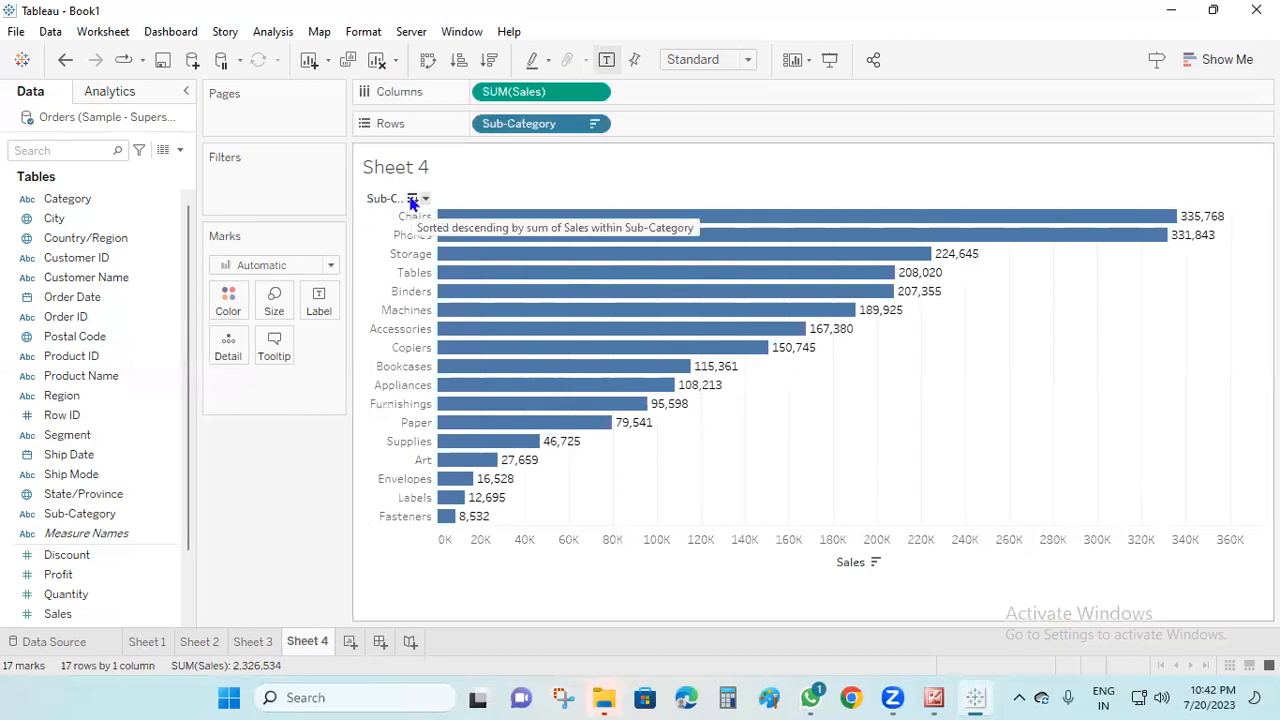
# Cycle through the sort orders of the Sub-Category header, ending on ascending alphabetical order
pyautogui.click(411, 199)
pyautogui.click(411, 199)
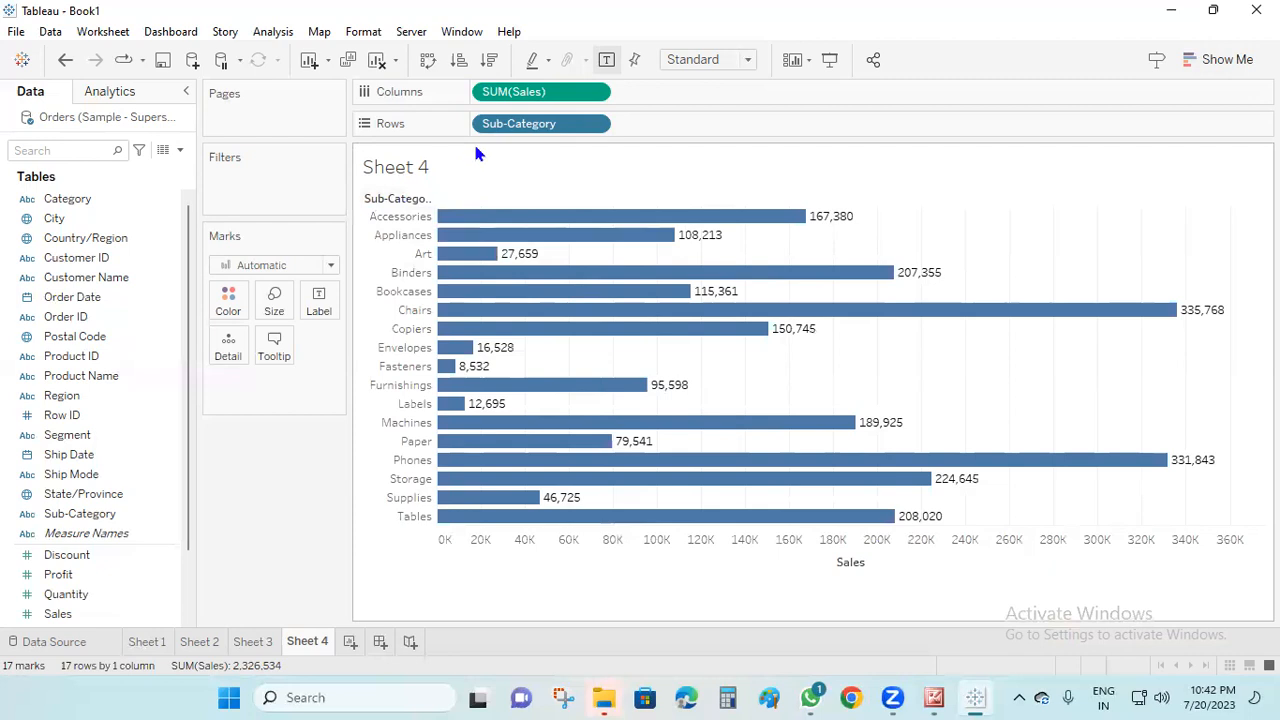
pyautogui.click(411, 199)
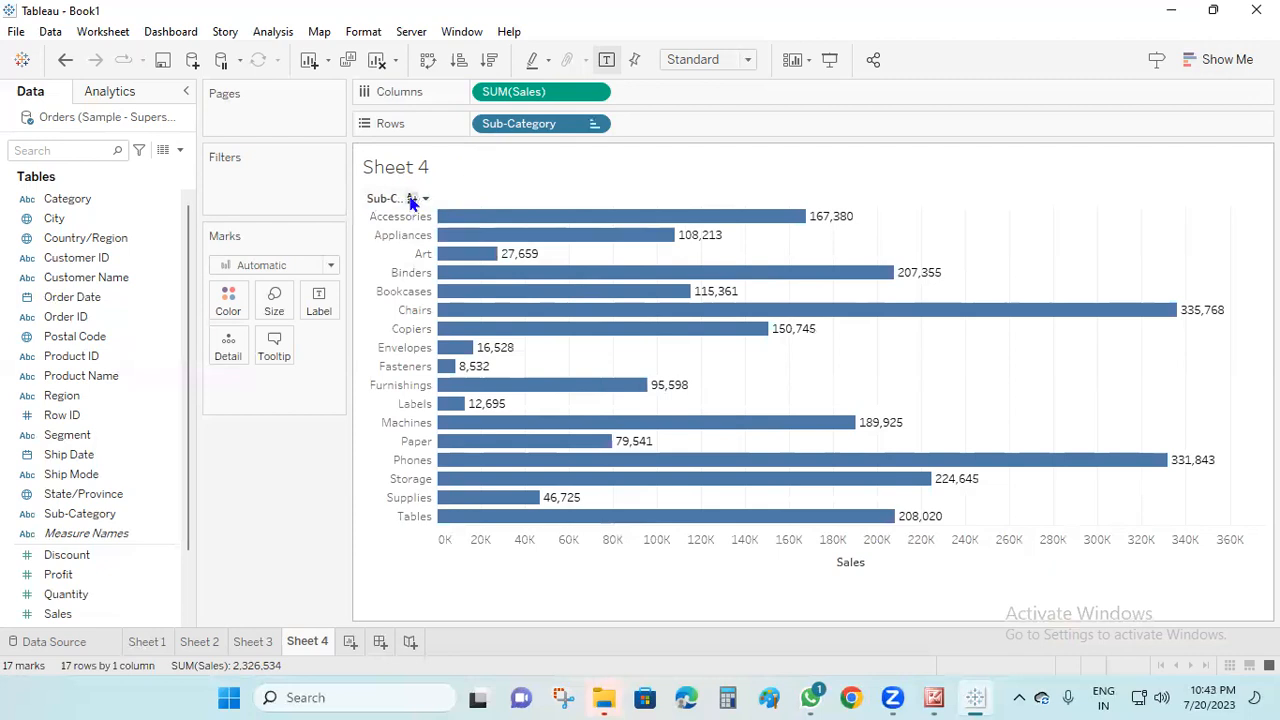
pyautogui.click(411, 199)
pyautogui.click(411, 199)
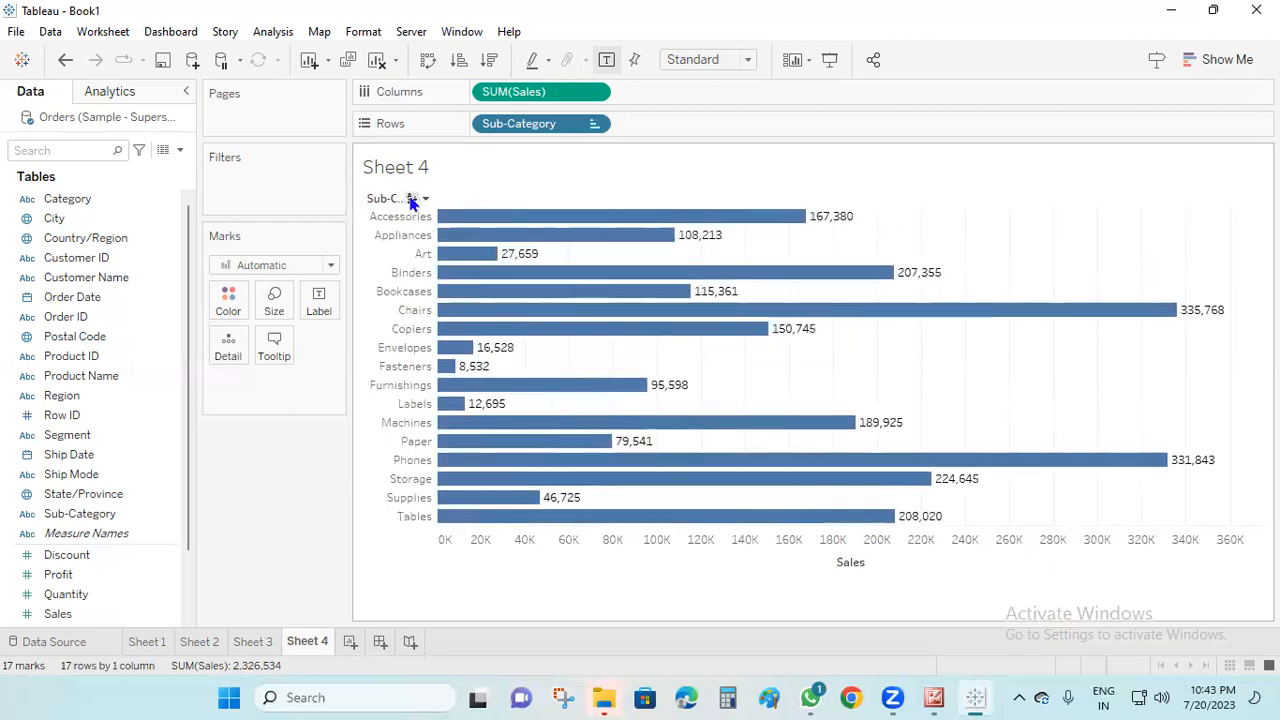
pyautogui.click(411, 200)
pyautogui.click(414, 201)
pyautogui.click(414, 201)
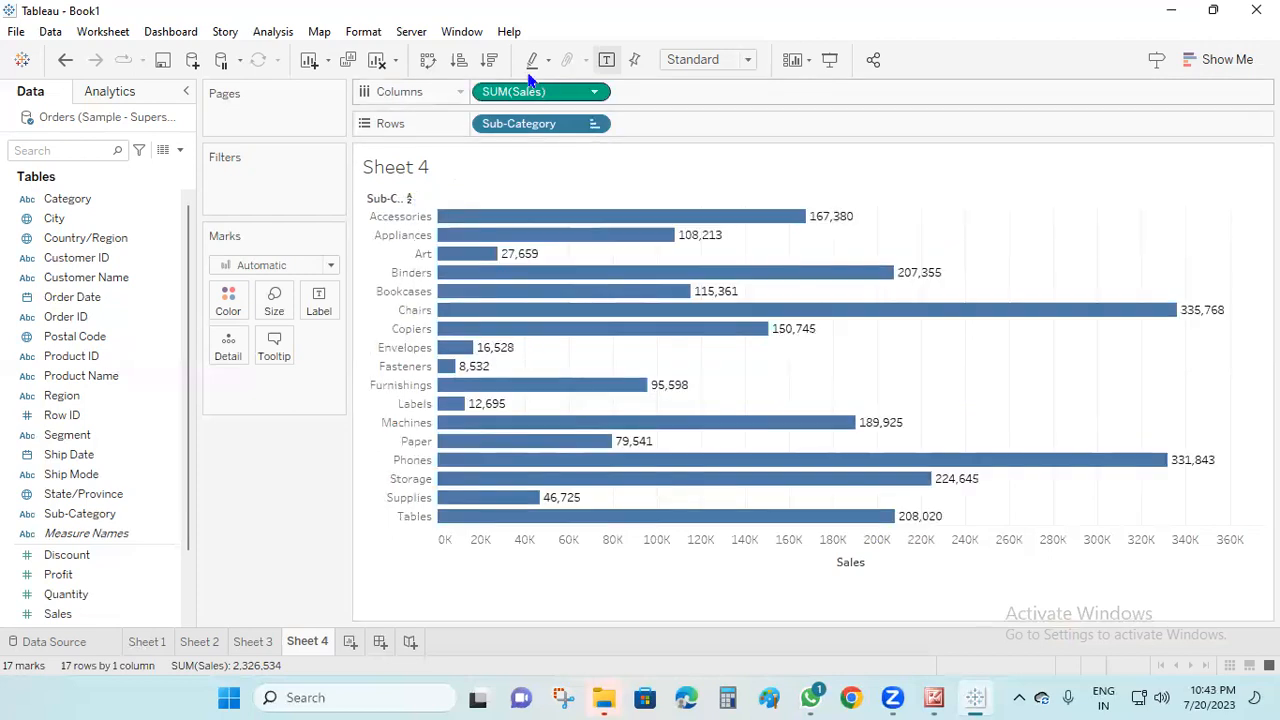
# Sort the Sub-Category bars in ascending order of sales and swap rows and columns to make them vertical
pyautogui.click(488, 60)
pyautogui.click(458, 60)
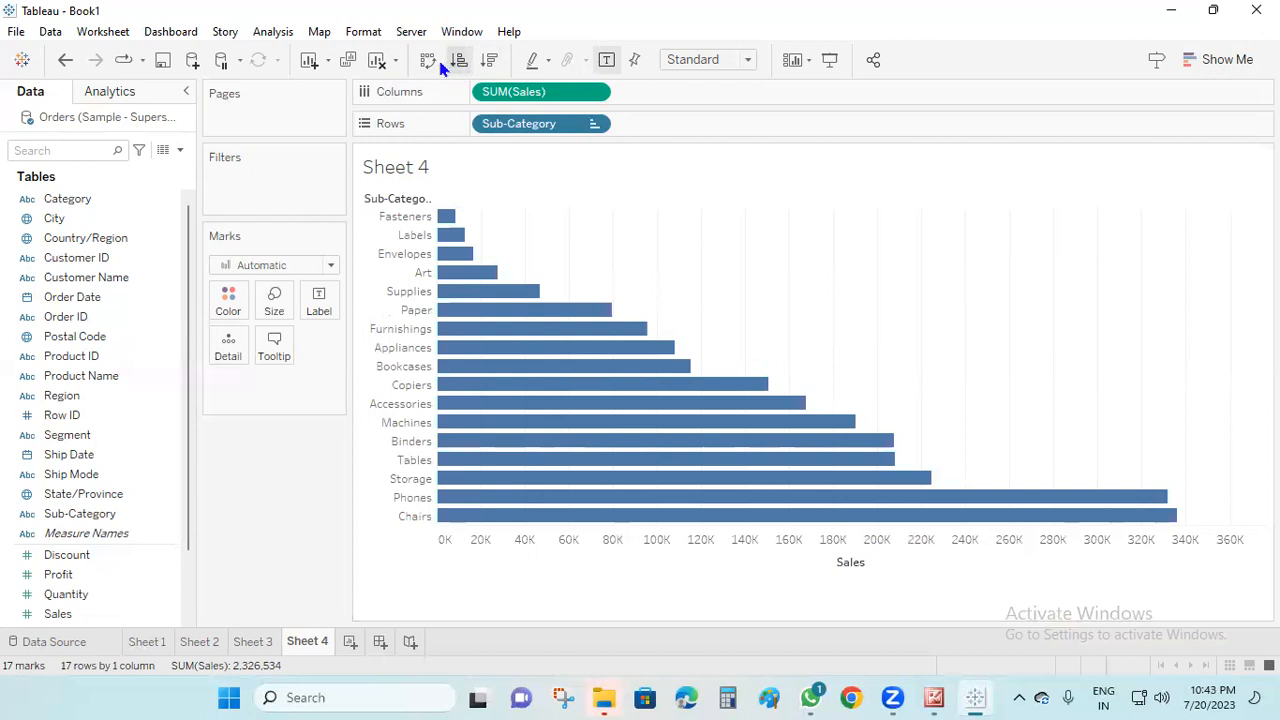
pyautogui.click(428, 60)
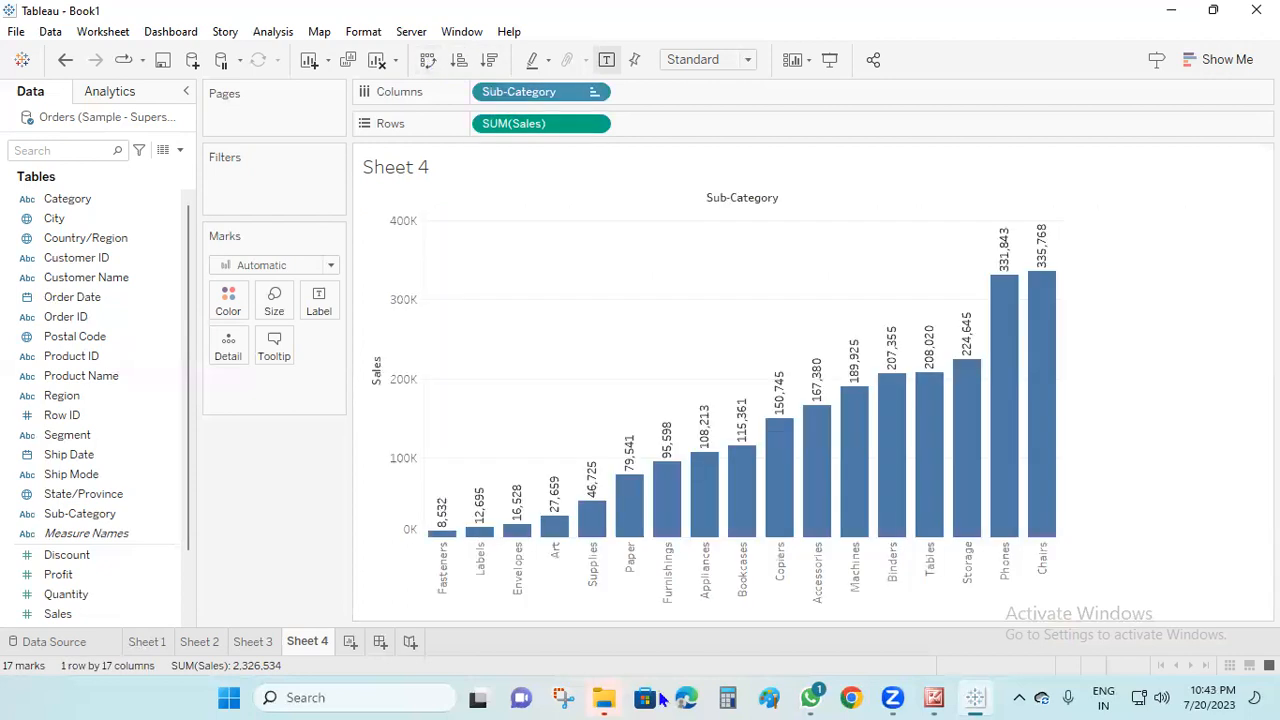
# Check the course topic list in Microsoft Office Picture Manager, and add a new Tableau worksheet named CALCULATION
pyautogui.click(934, 698)
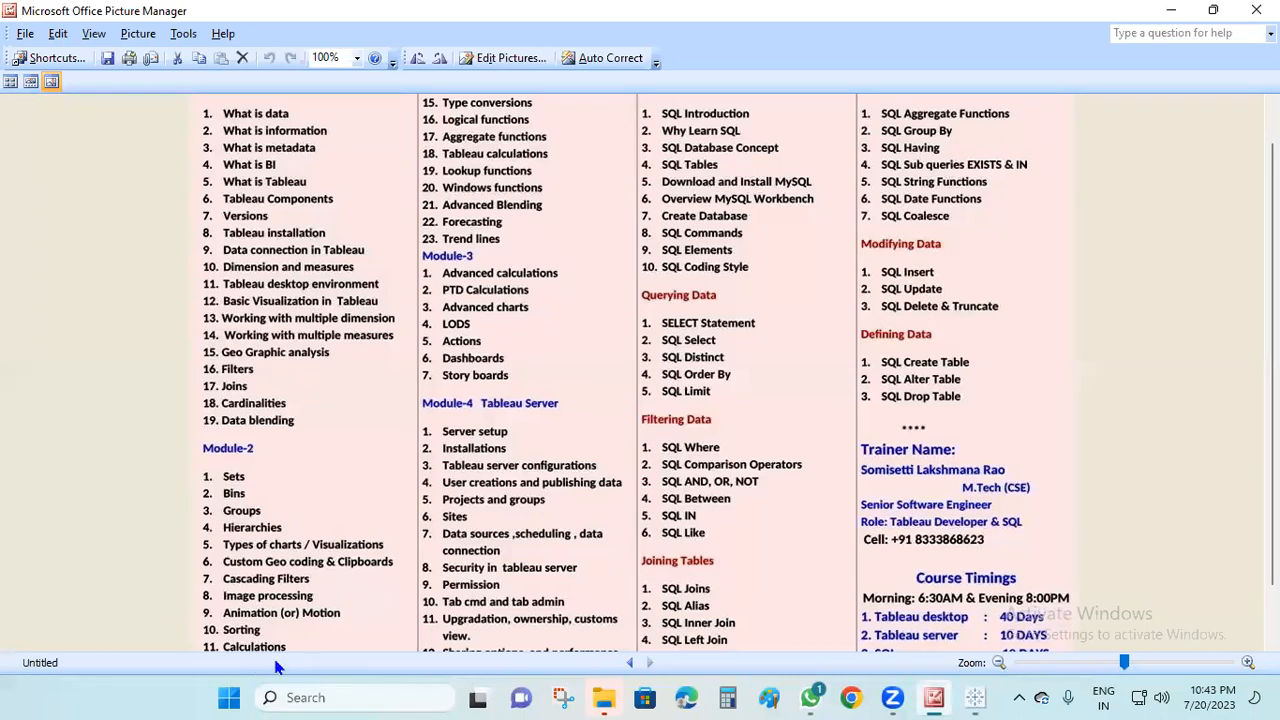
pyautogui.click(1169, 11)
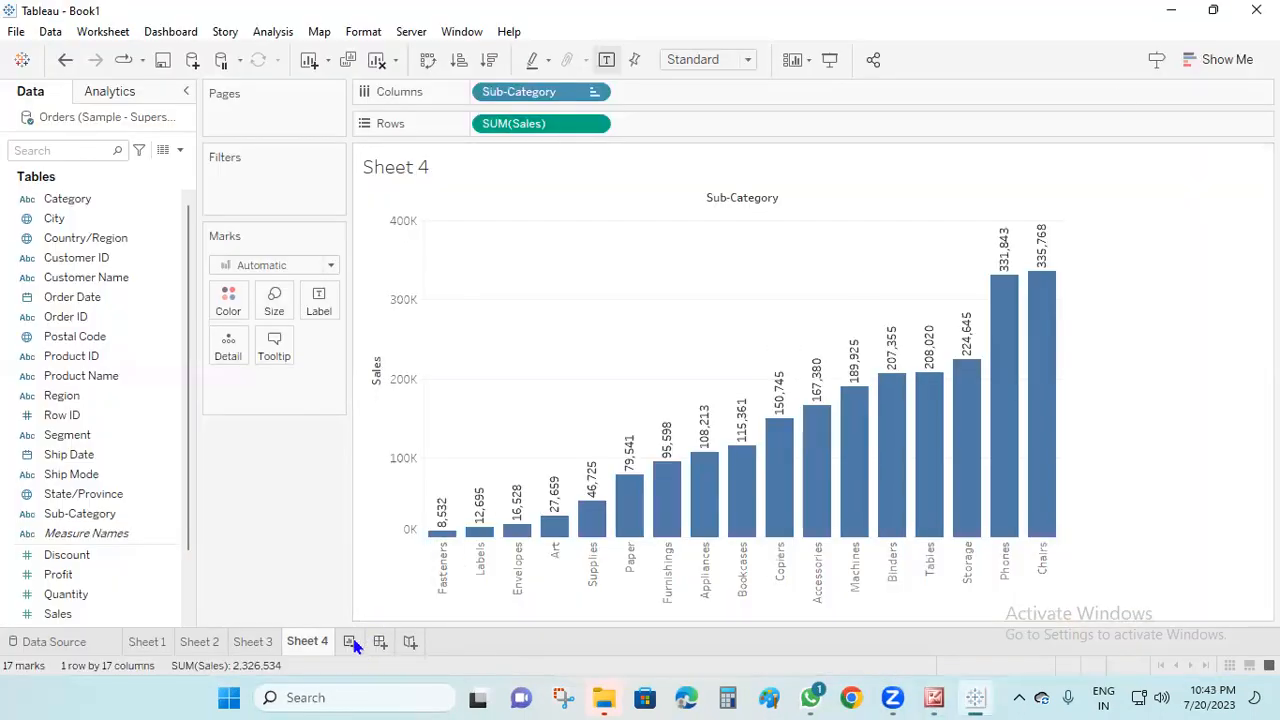
pyautogui.click(350, 642)
pyautogui.doubleClick(358, 643)
pyautogui.write('CALCULATION')
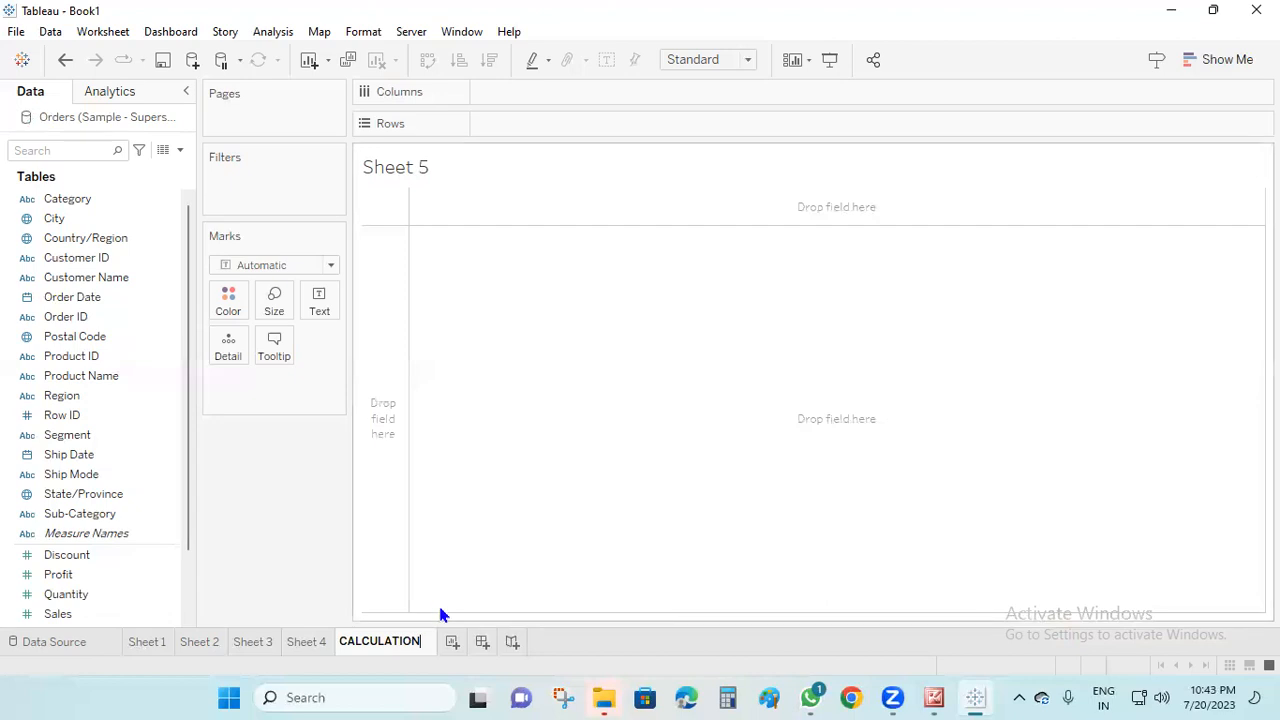
pyautogui.click(558, 551)
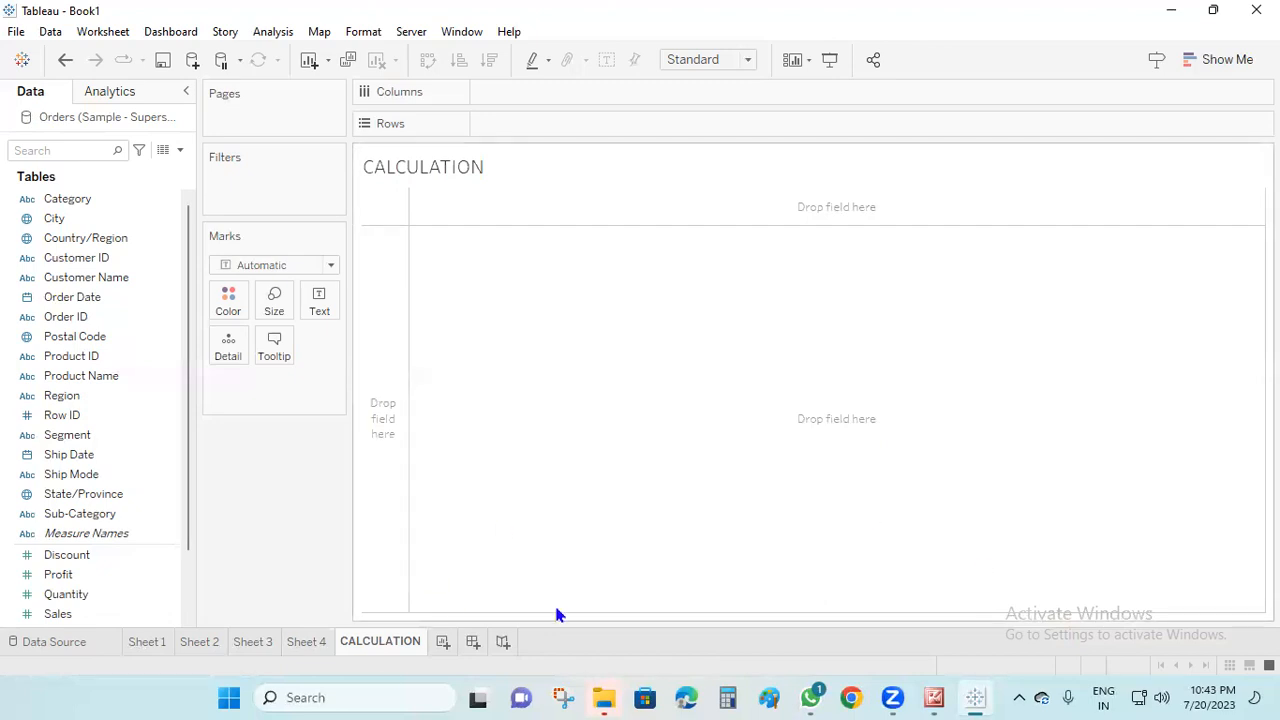
# Examine where a calculated field can be created, in the data pane options and from the Country/Region field
pyautogui.click(180, 150)
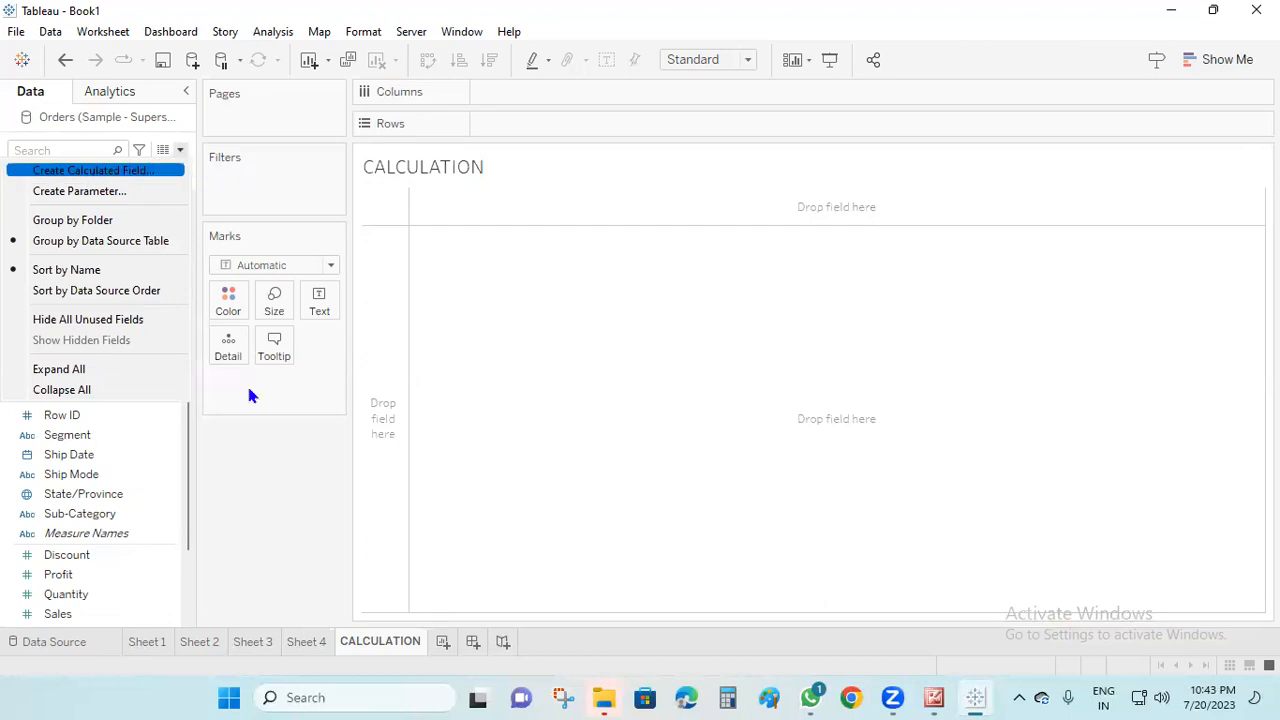
pyautogui.click(293, 545)
pyautogui.rightClick(97, 243)
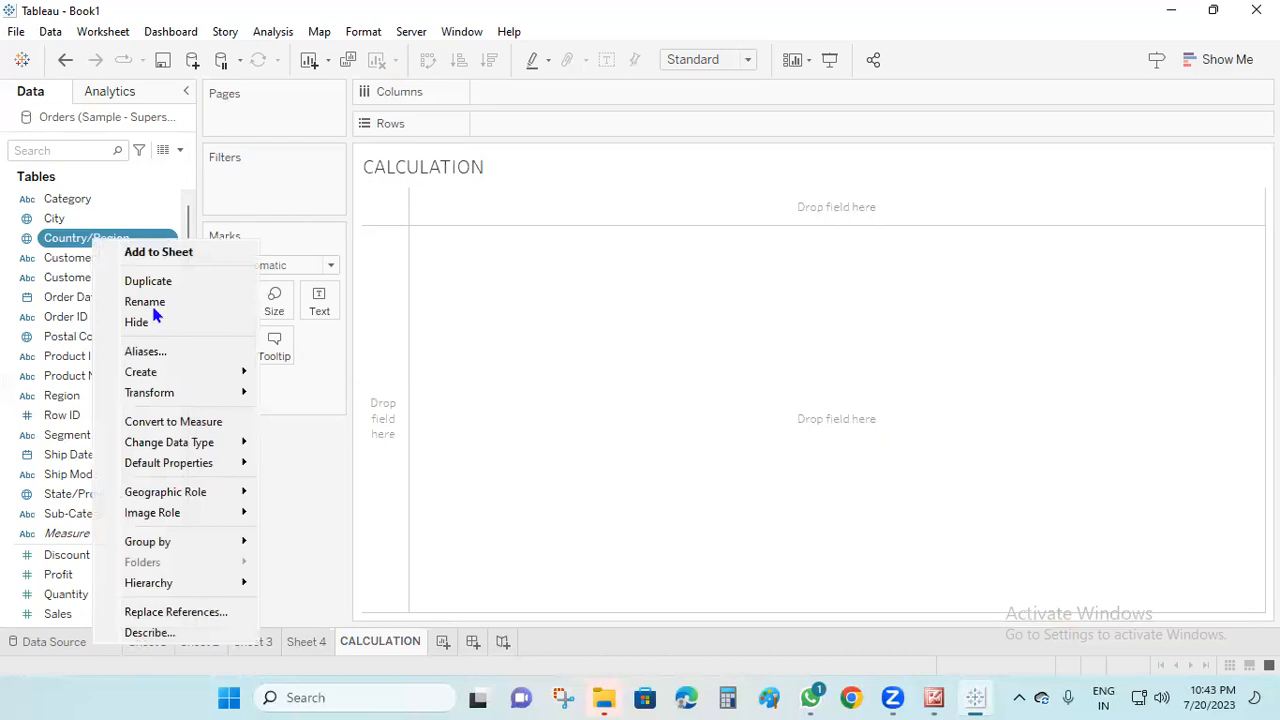
pyautogui.moveTo(170, 372)
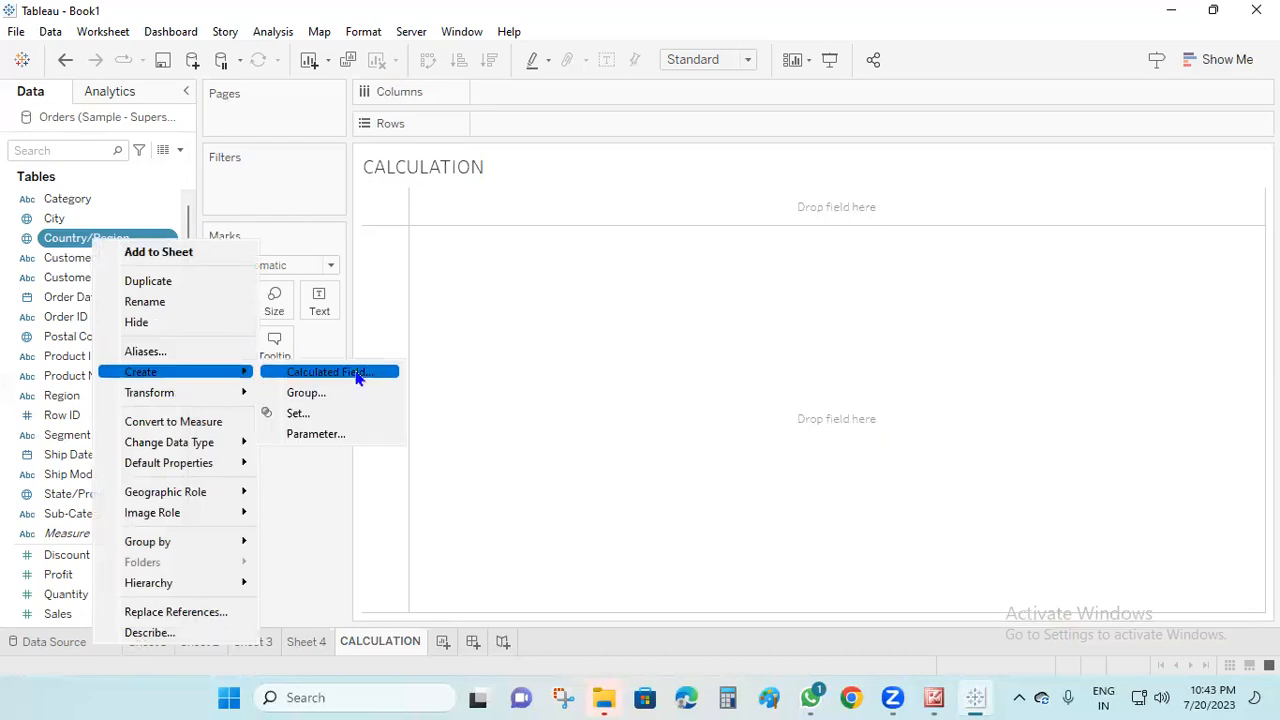
pyautogui.click(415, 542)
# Select the Quantity and Profit fields together and examine their calculated field option and the one among the analysis commands
pyautogui.click(82, 594)
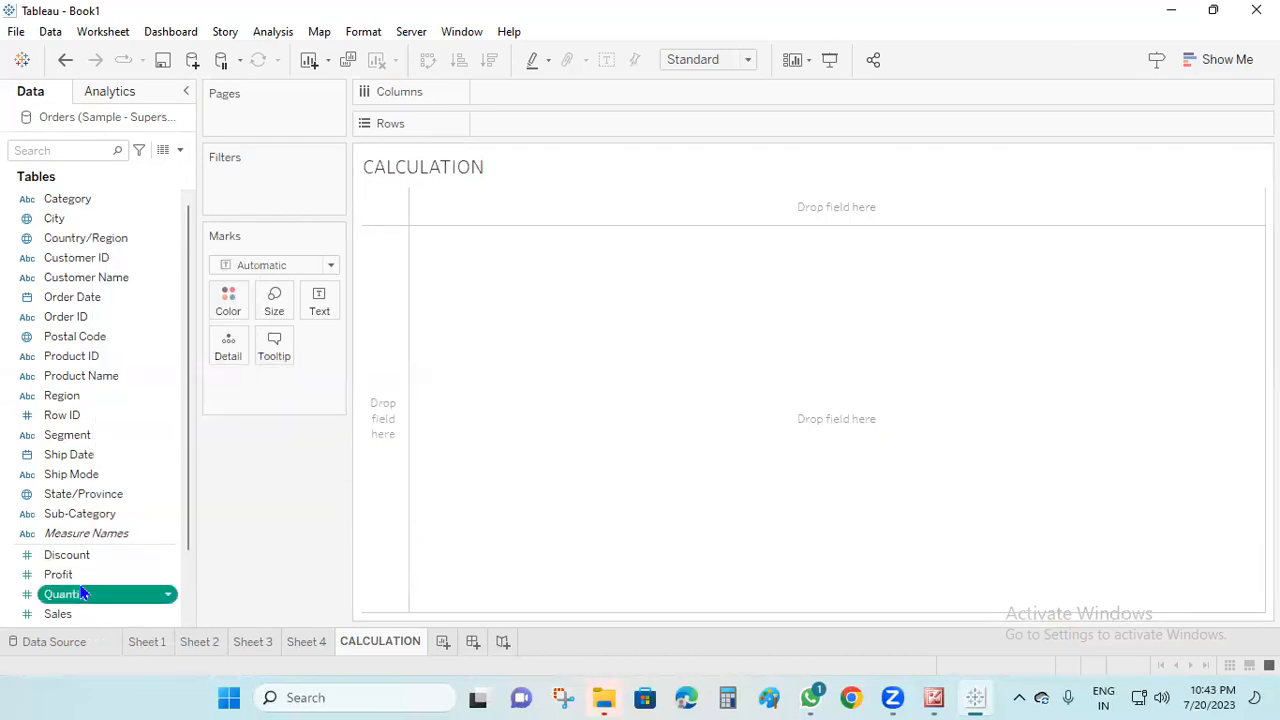
pyautogui.keyDown('ctrl'); pyautogui.click(82, 579); pyautogui.keyUp('ctrl')
pyautogui.rightClick(82, 580)
pyautogui.moveTo(166, 384)
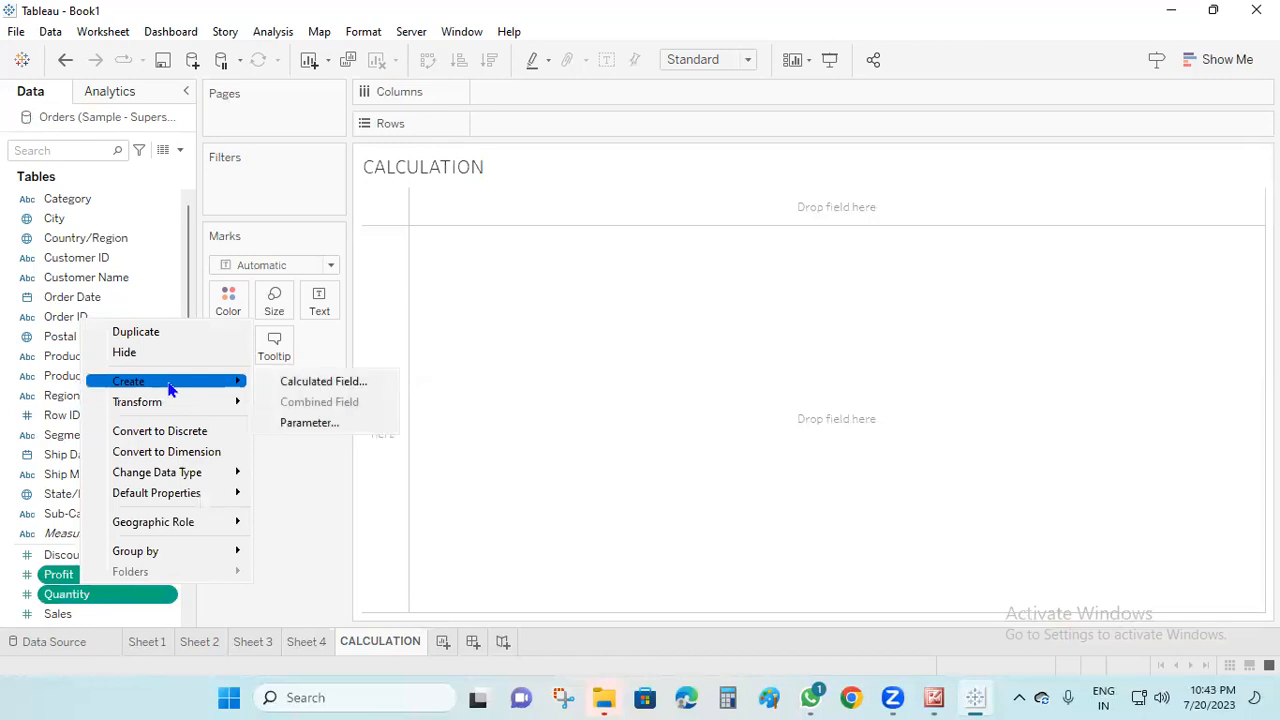
pyautogui.click(323, 382)
pyautogui.click(281, 35)
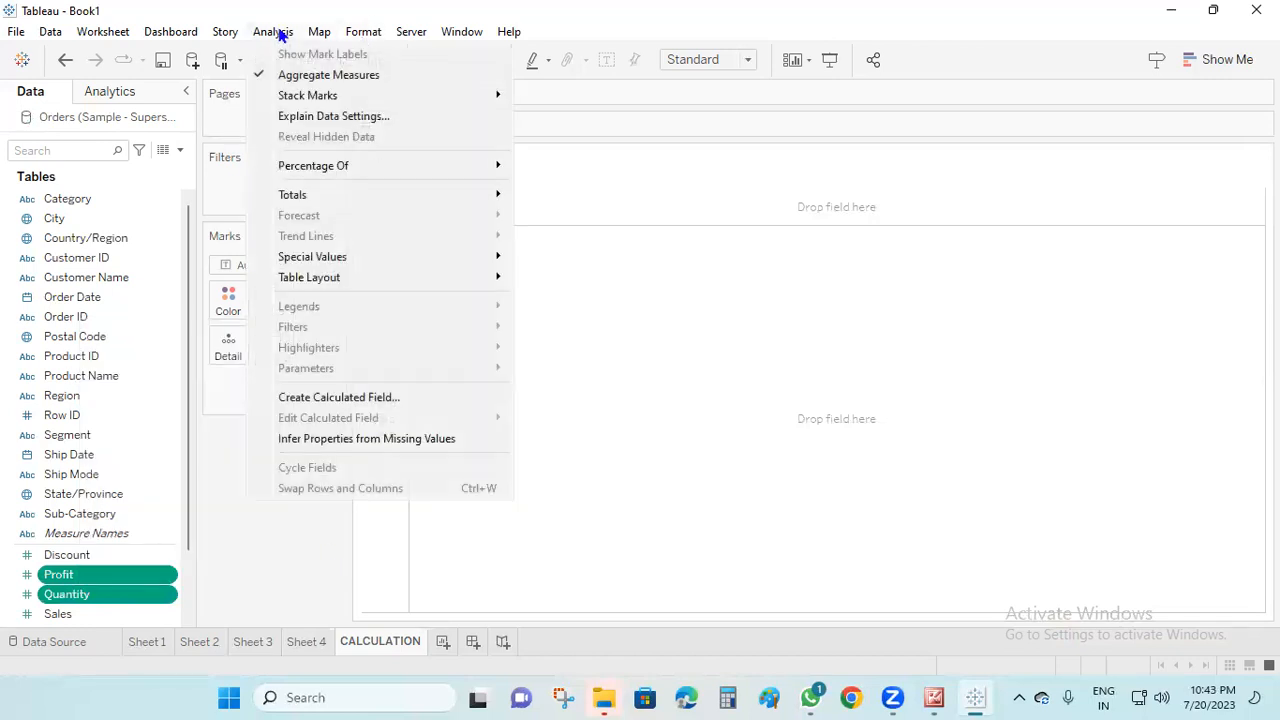
pyautogui.click(878, 407)
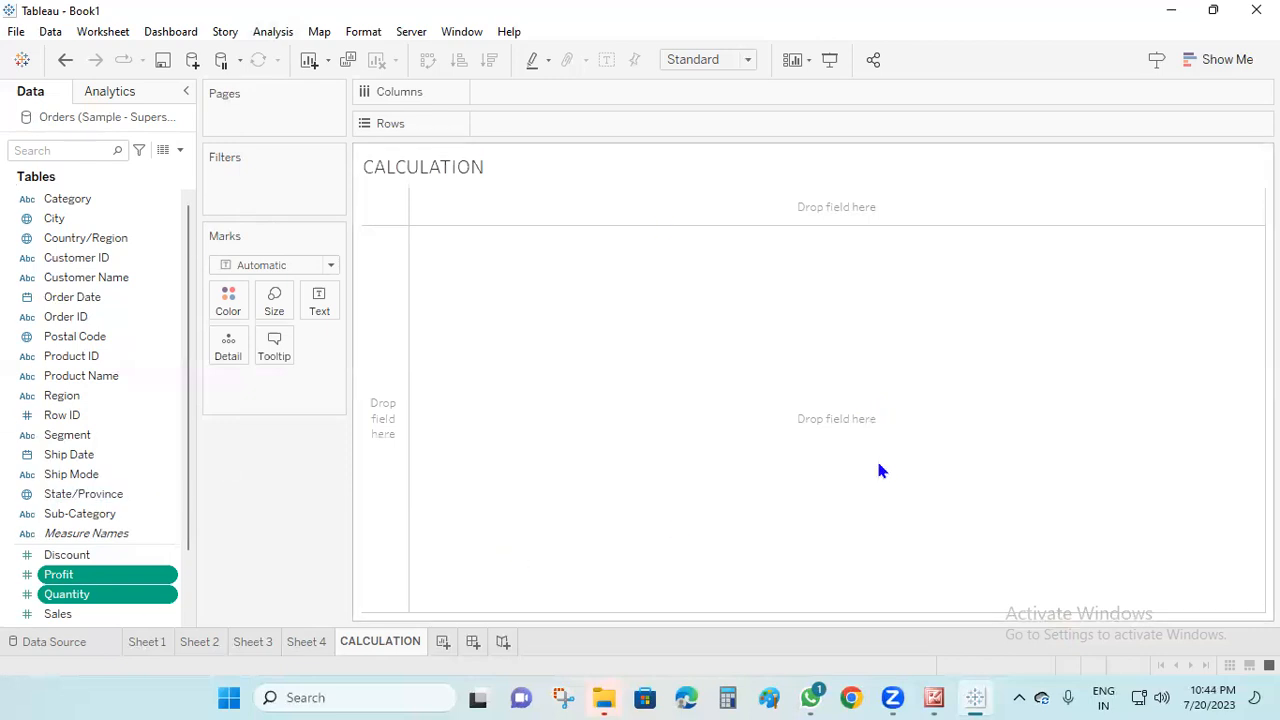
# Start a new calculated field, widen the calculation editor and reposition it with its function list showing
pyautogui.click(180, 150)
pyautogui.click(153, 172)
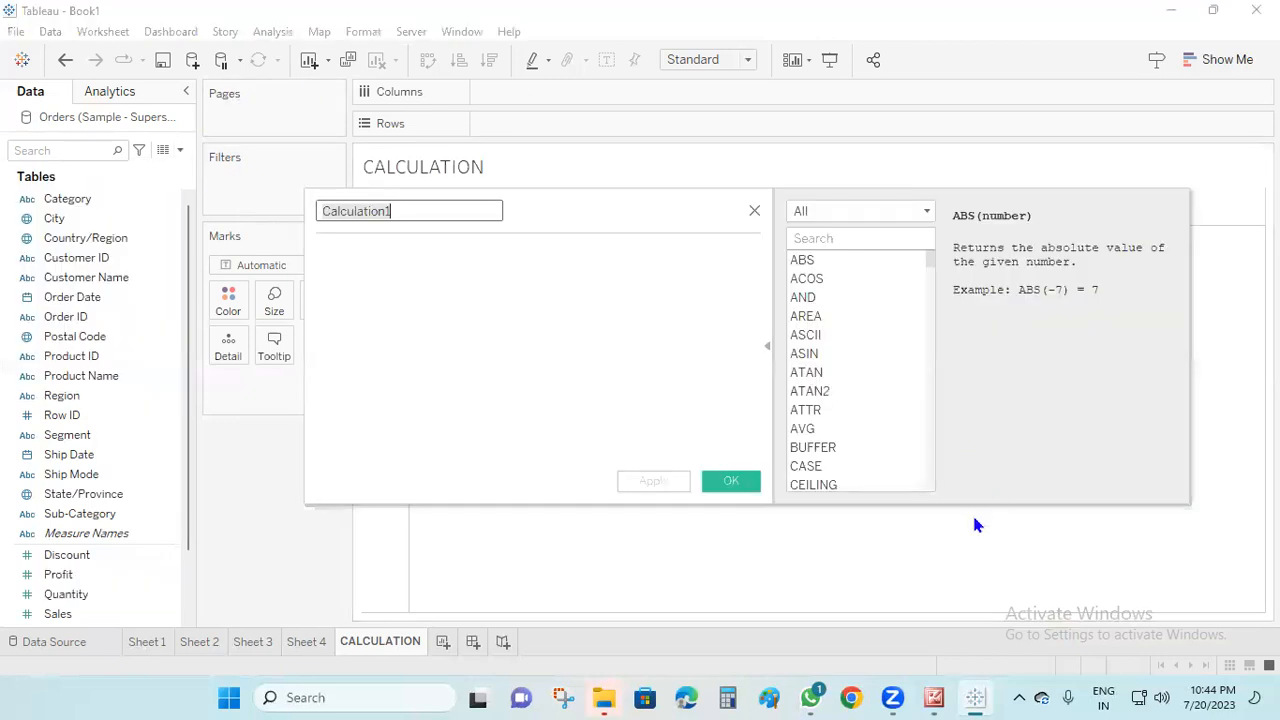
pyautogui.click(767, 346)
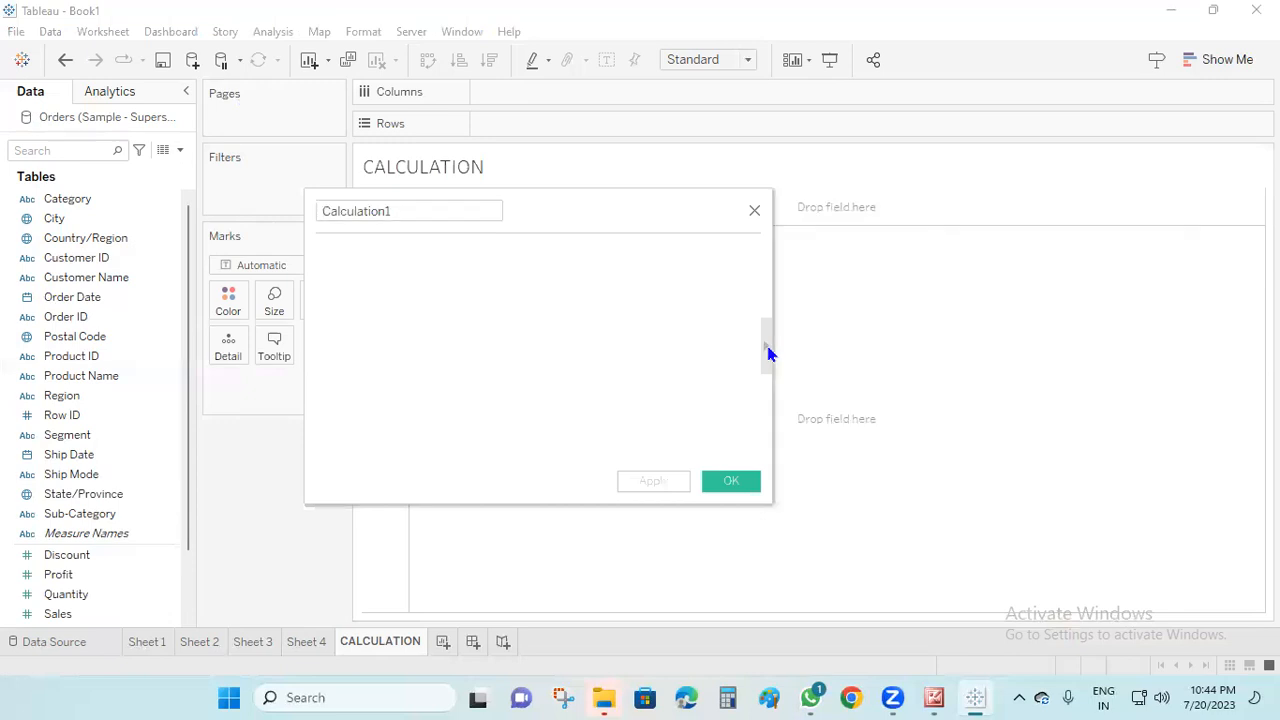
pyautogui.moveTo(774, 288); pyautogui.dragTo(1071, 292)
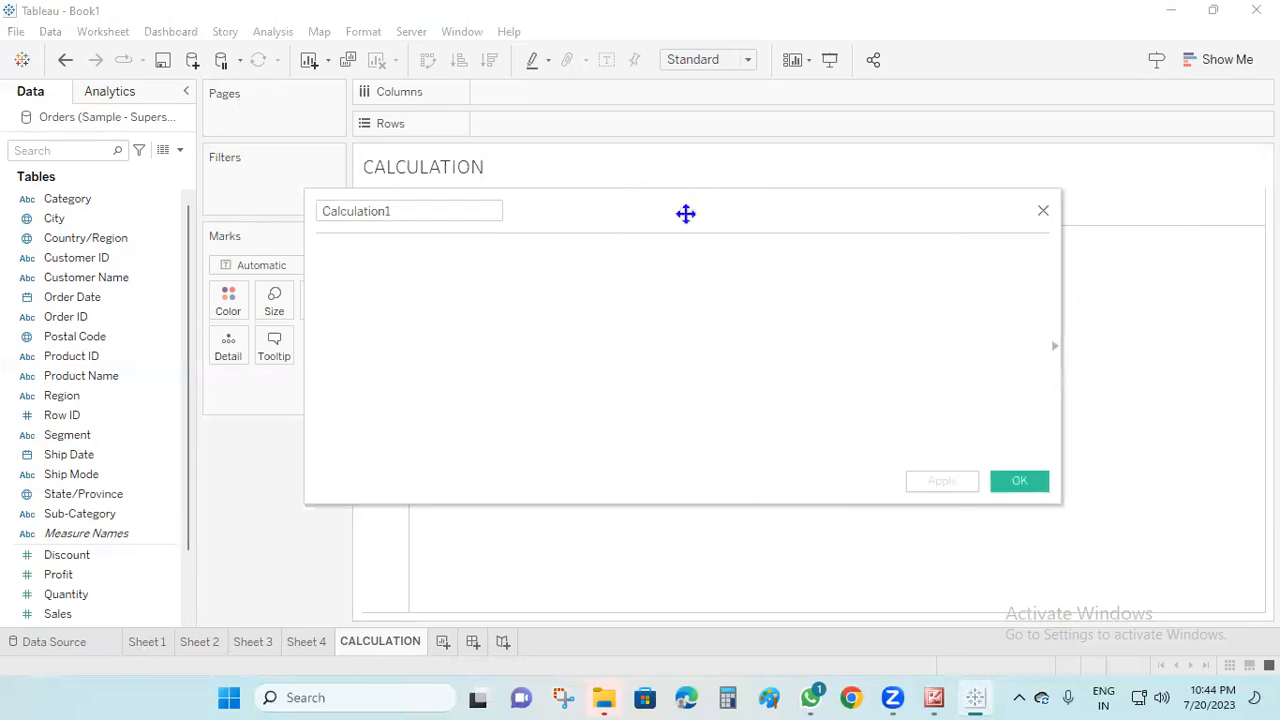
pyautogui.moveTo(685, 213); pyautogui.dragTo(557, 291)
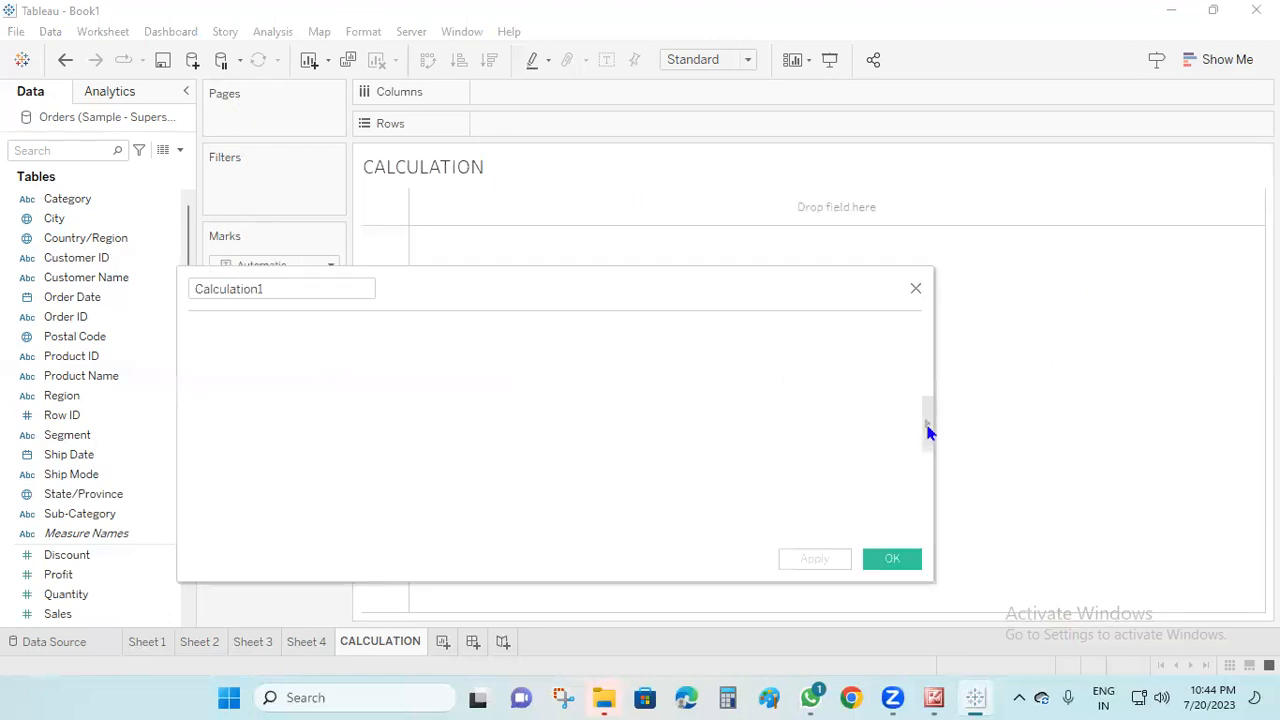
pyautogui.click(928, 430)
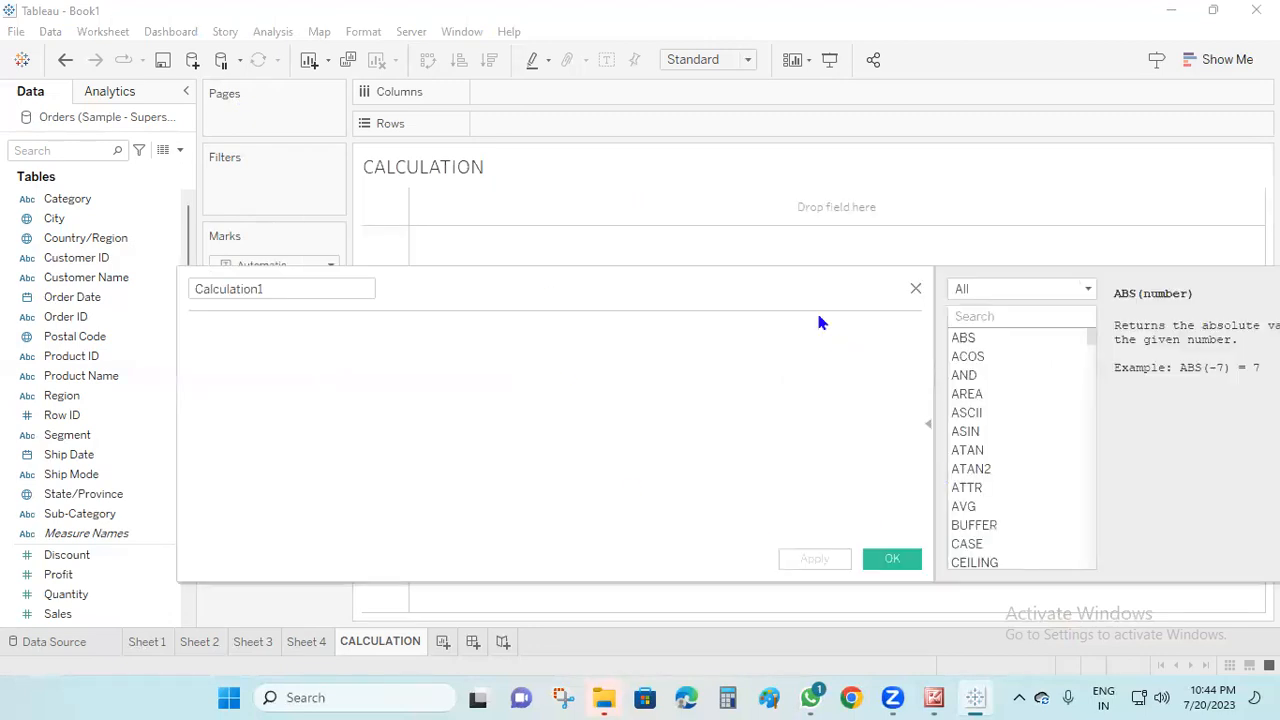
pyautogui.moveTo(808, 284); pyautogui.dragTo(665, 204)
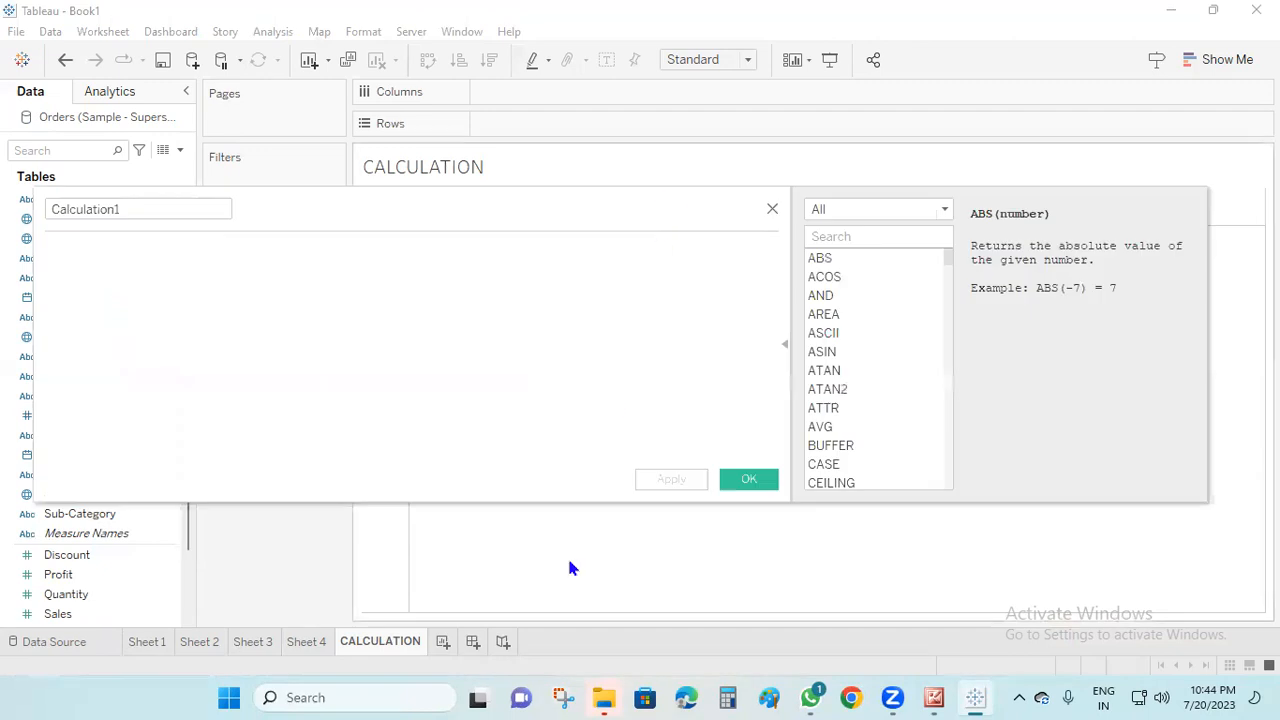
# Filter the function list to the Number category and look through its functions
pyautogui.click(944, 211)
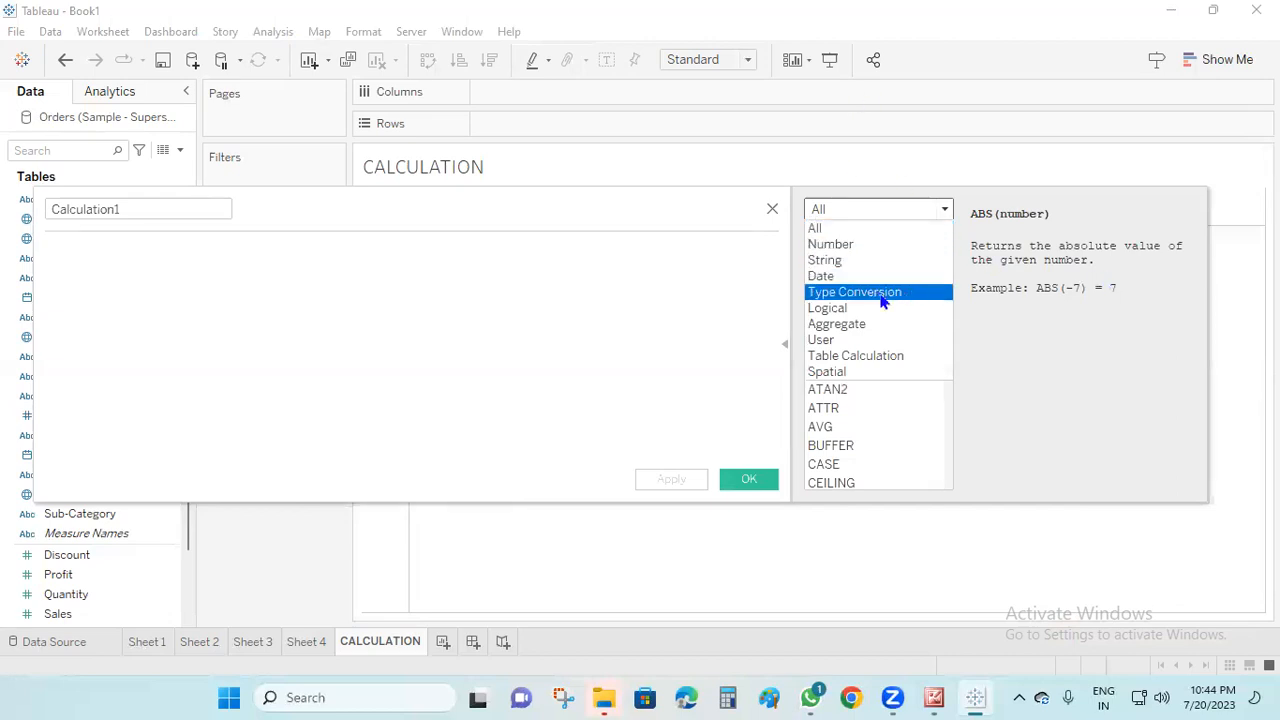
pyautogui.click(857, 246)
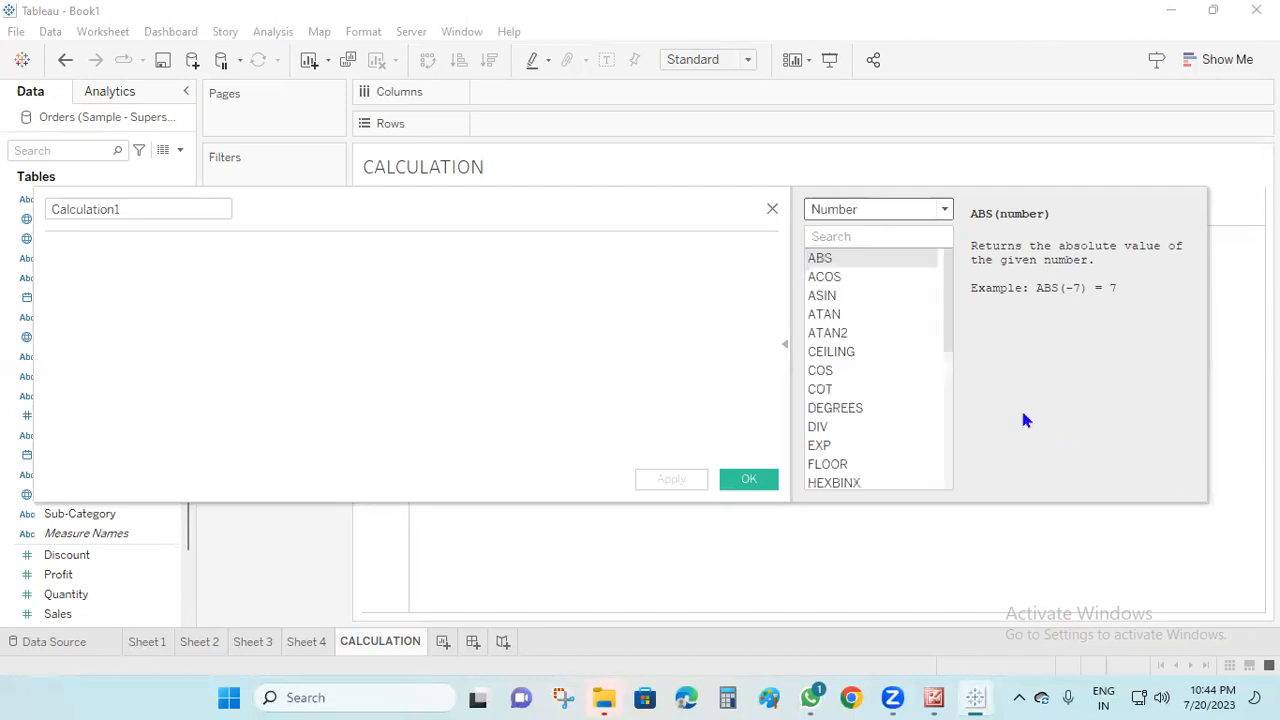
pyautogui.moveTo(951, 293); pyautogui.dragTo(938, 258)
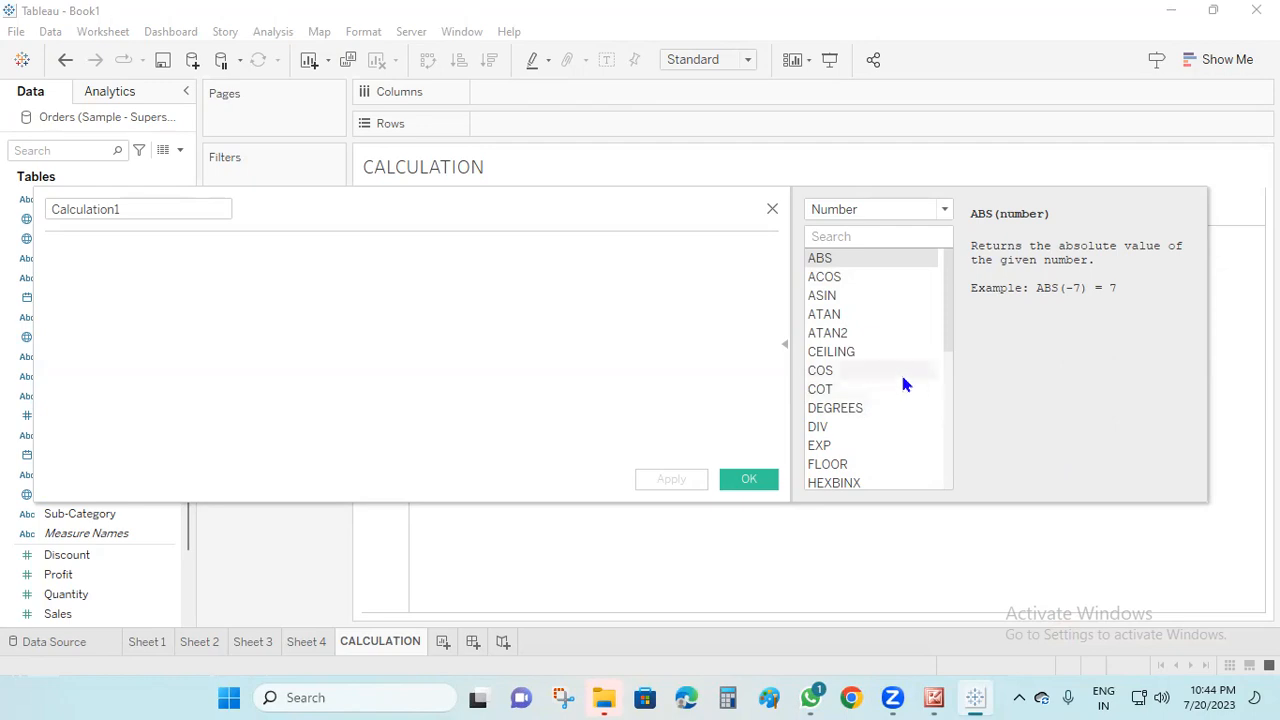
# Filter the function list to the String category and look through its functions from ASCII to UPPER
pyautogui.click(942, 212)
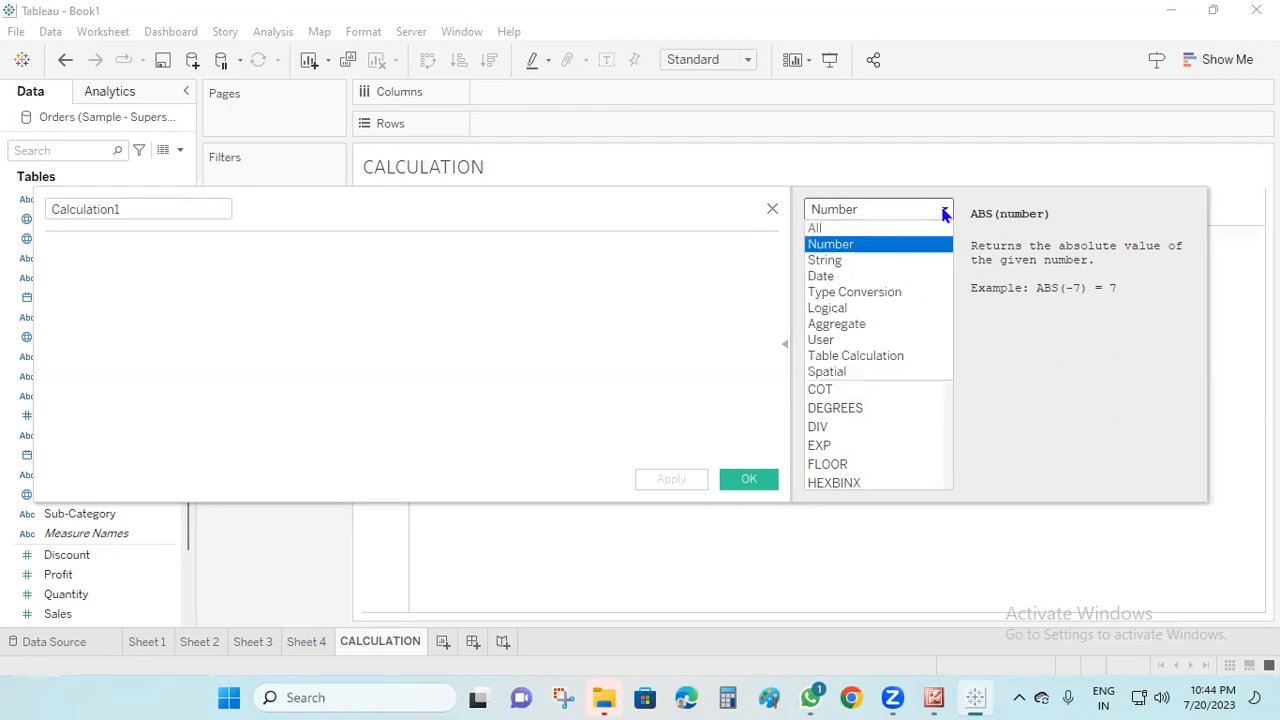
pyautogui.click(889, 260)
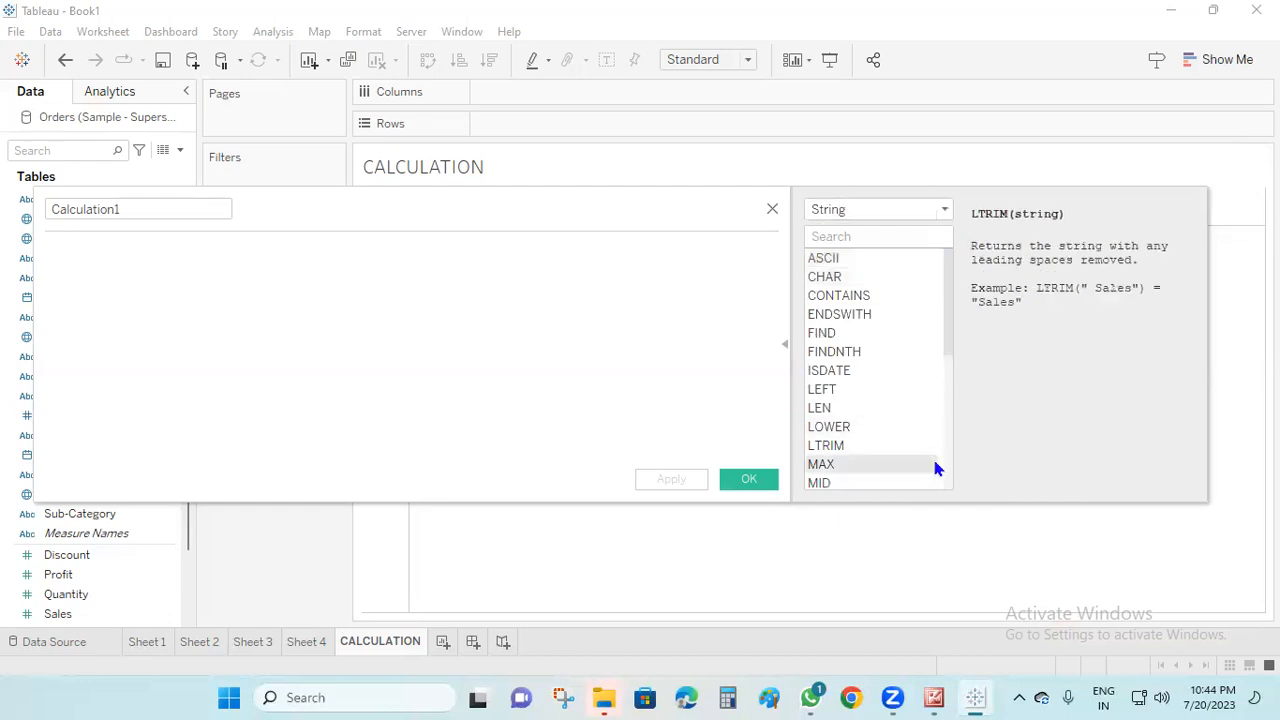
pyautogui.moveTo(943, 337); pyautogui.dragTo(948, 290)
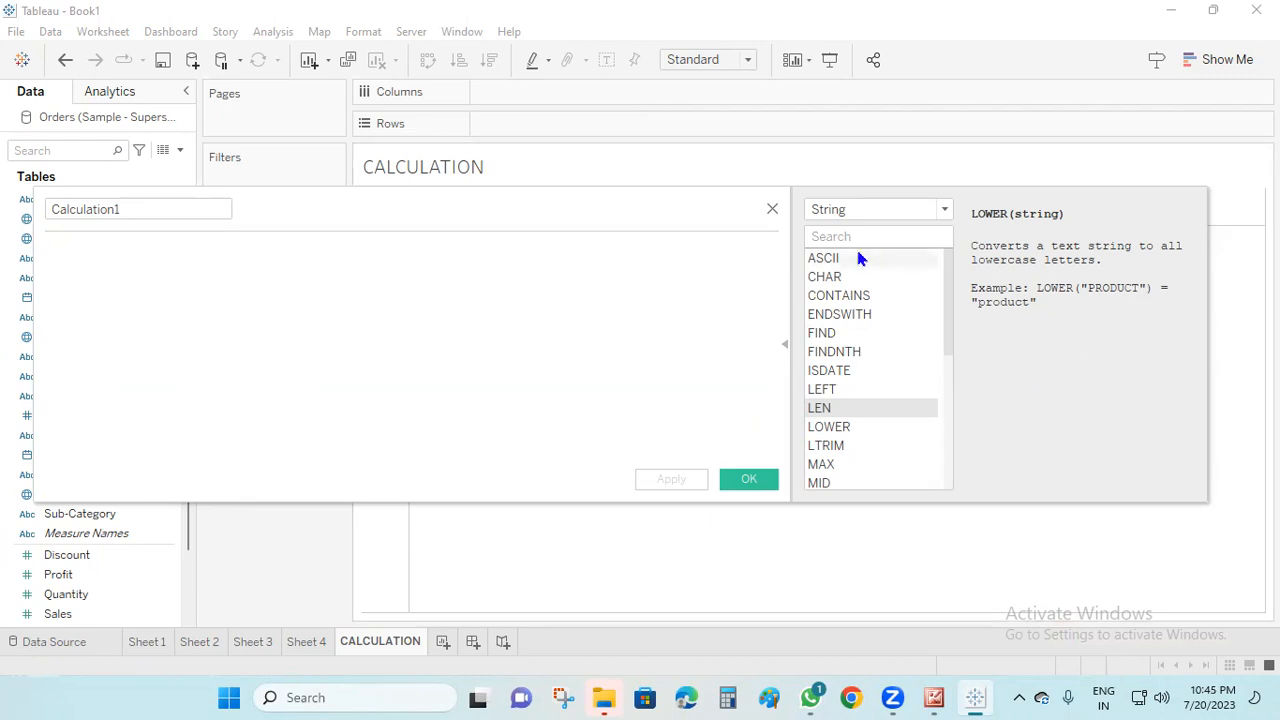
pyautogui.moveTo(949, 297); pyautogui.dragTo(948, 353)
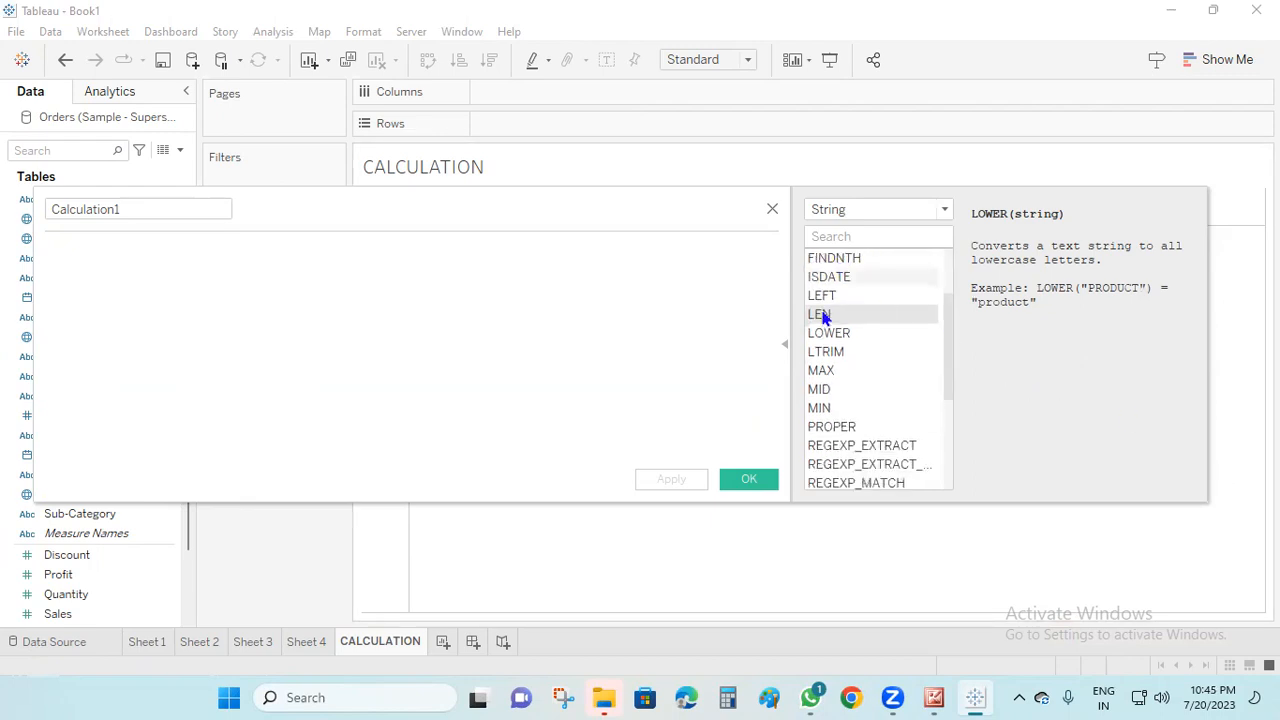
pyautogui.click(949, 430)
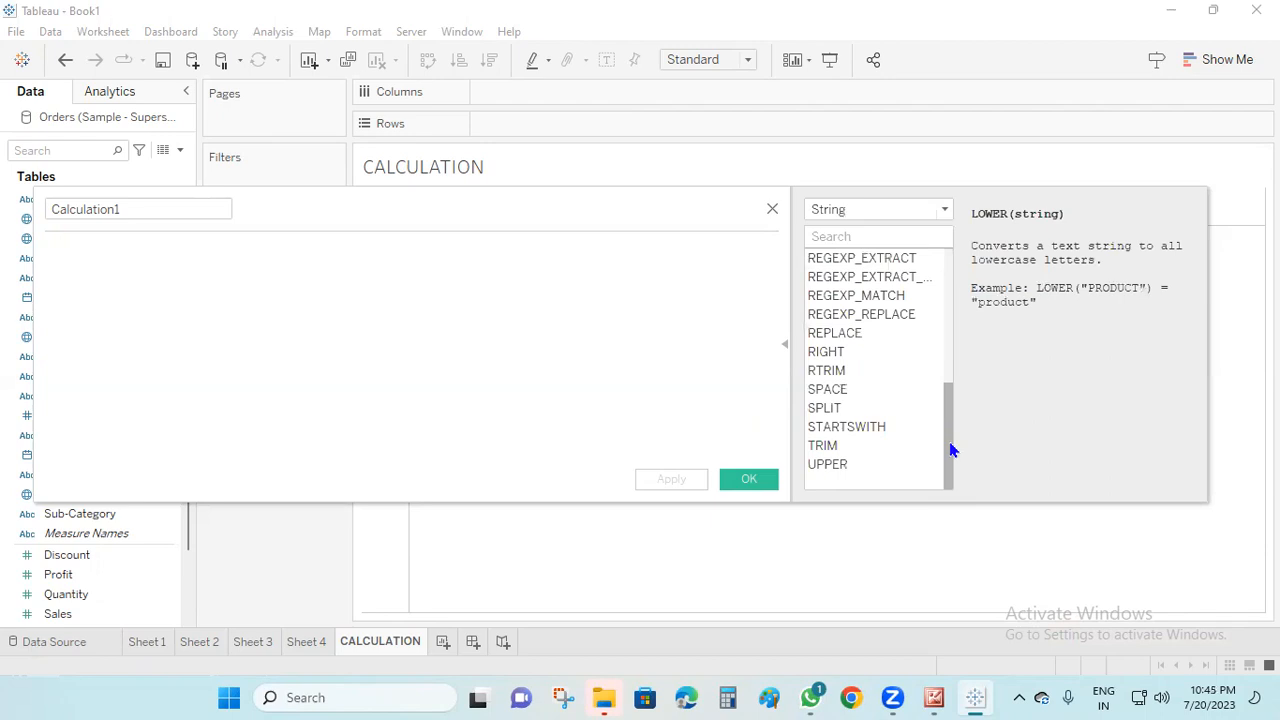
pyautogui.moveTo(951, 450); pyautogui.dragTo(937, 237)
# Filter the function list to the Date category and read the descriptions of DATEADD and DATEDIFF
pyautogui.click(944, 209)
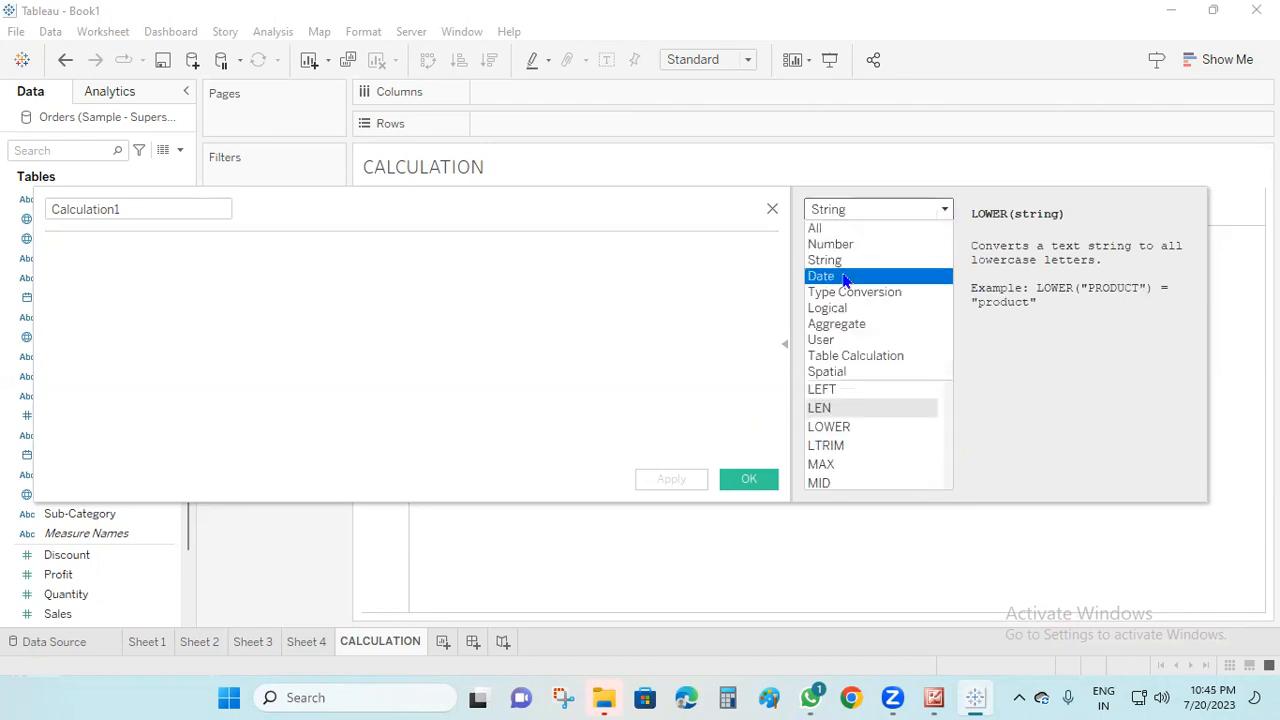
pyautogui.click(812, 276)
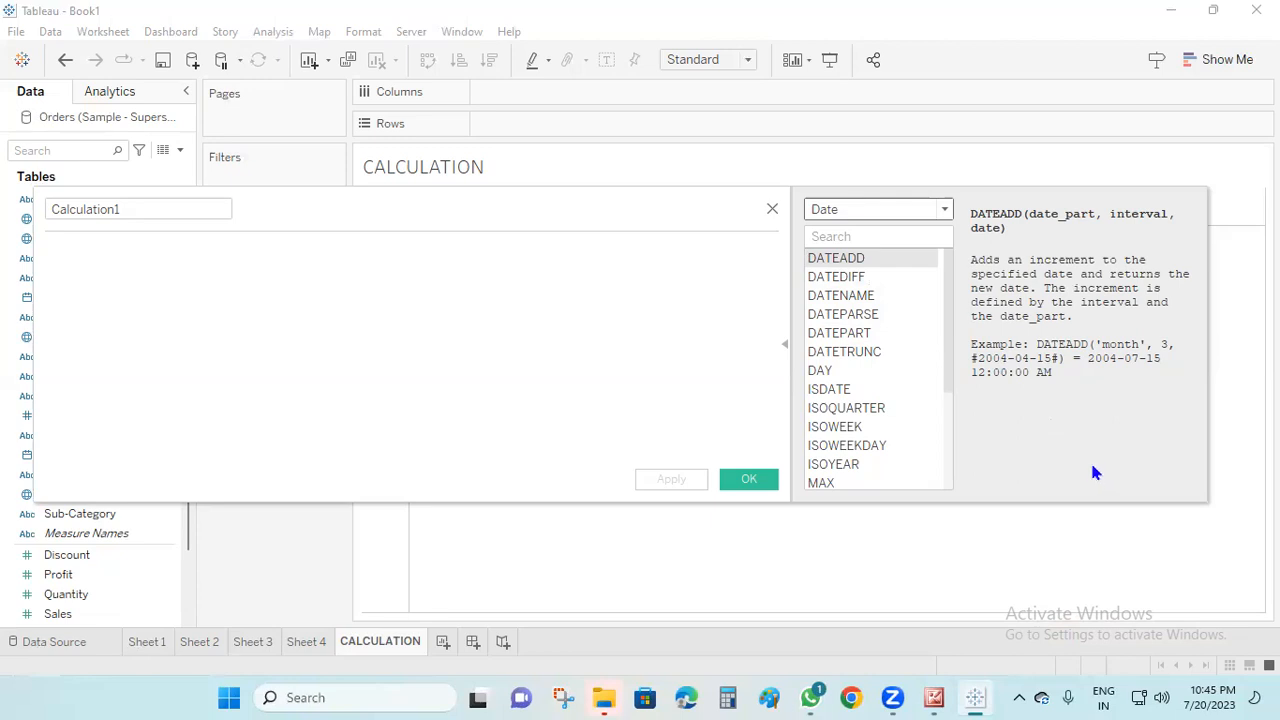
pyautogui.click(848, 277)
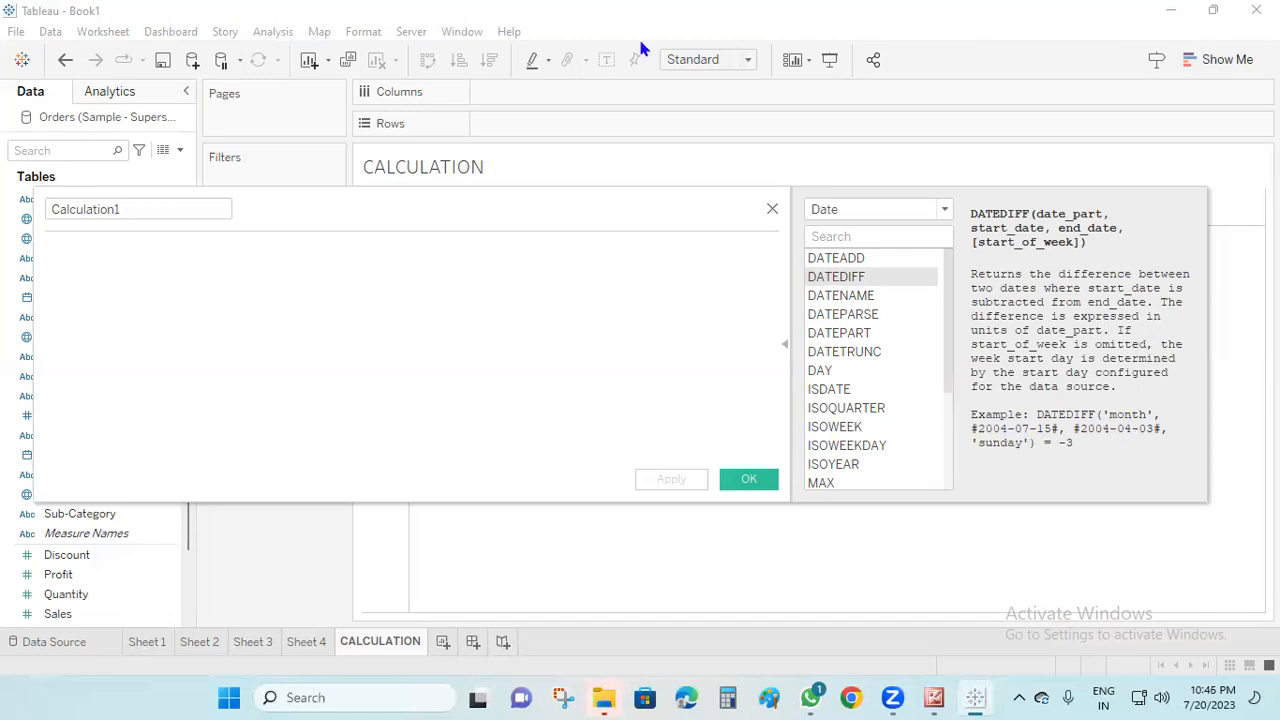
# Annotate the DATEDIFF example by circling the function, its month values and result, and clear the markings
pyautogui.moveTo(1148, 386)
pyautogui.mouseDown()
pyautogui.moveTo(1112, 420)
pyautogui.moveTo(1108, 398)
pyautogui.moveTo(1068, 385)
pyautogui.moveTo(1060, 410)
pyautogui.moveTo(1082, 395)
pyautogui.moveTo(1064, 390)
pyautogui.mouseUp()
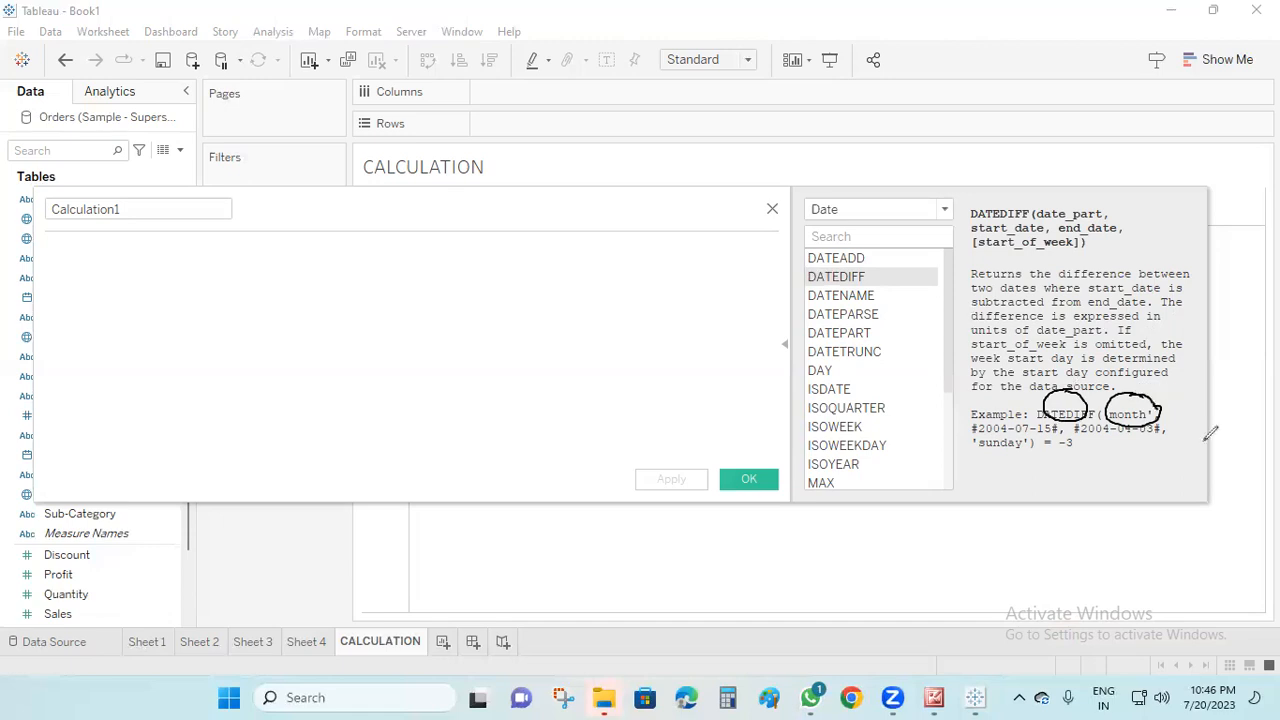
pyautogui.moveTo(1018, 414)
pyautogui.mouseDown()
pyautogui.moveTo(1012, 434)
pyautogui.moveTo(1032, 424)
pyautogui.mouseUp()
pyautogui.moveTo(1128, 410)
pyautogui.mouseDown()
pyautogui.moveTo(1118, 424)
pyautogui.moveTo(1160, 430)
pyautogui.moveTo(1124, 428)
pyautogui.mouseUp()
pyautogui.moveTo(1070, 436)
pyautogui.mouseDown()
pyautogui.moveTo(1058, 450)
pyautogui.moveTo(1074, 438)
pyautogui.mouseUp()
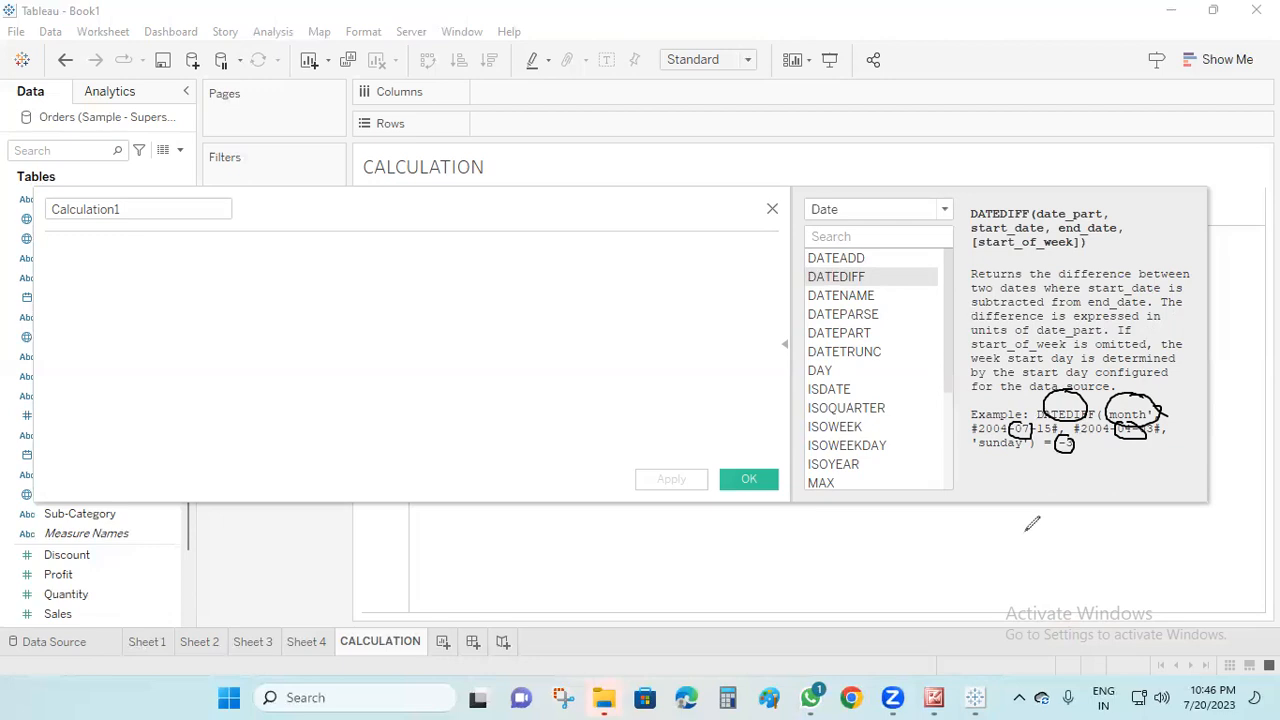
pyautogui.moveTo(1138, 410)
pyautogui.mouseDown()
pyautogui.moveTo(1165, 322)
pyautogui.moveTo(1168, 342)
pyautogui.moveTo(1148, 253)
pyautogui.moveTo(1164, 247)
pyautogui.mouseUp()
pyautogui.moveTo(1077, 370); pyautogui.dragTo(1078, 258)
pyautogui.moveTo(993, 363)
pyautogui.mouseDown()
pyautogui.moveTo(990, 305)
pyautogui.moveTo(1006, 278)
pyautogui.mouseUp()
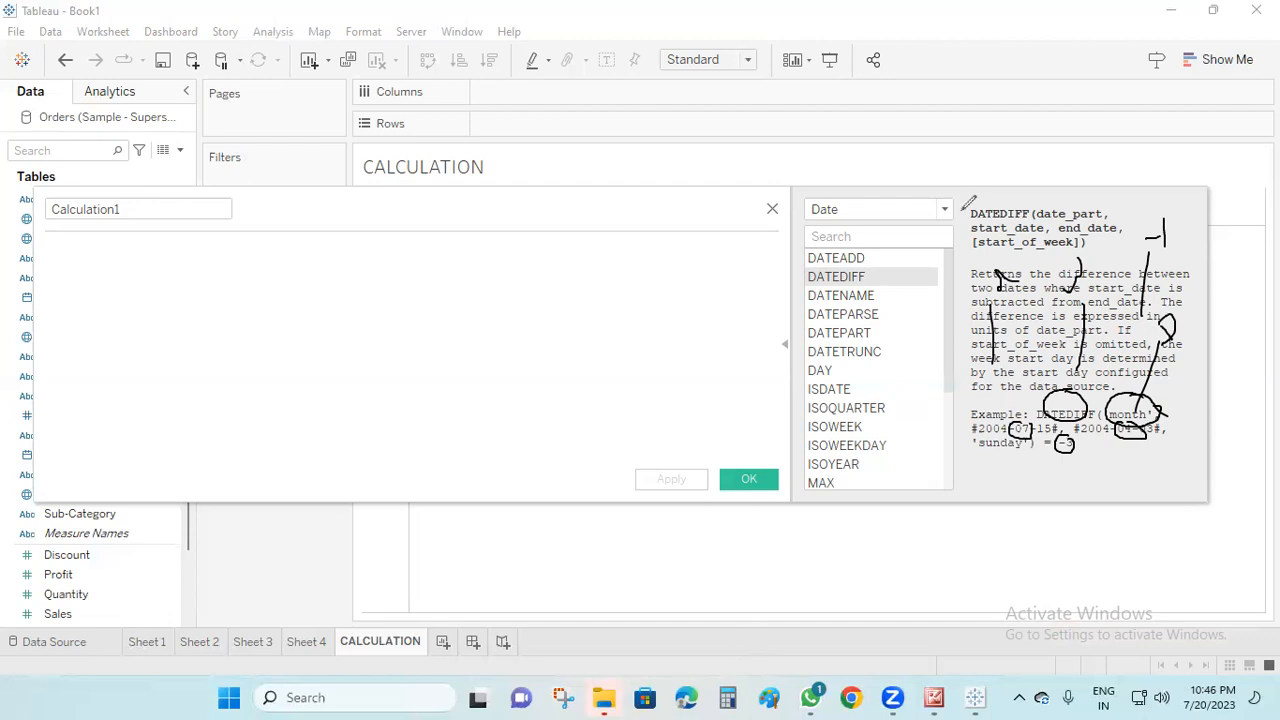
pyautogui.click(946, 170)
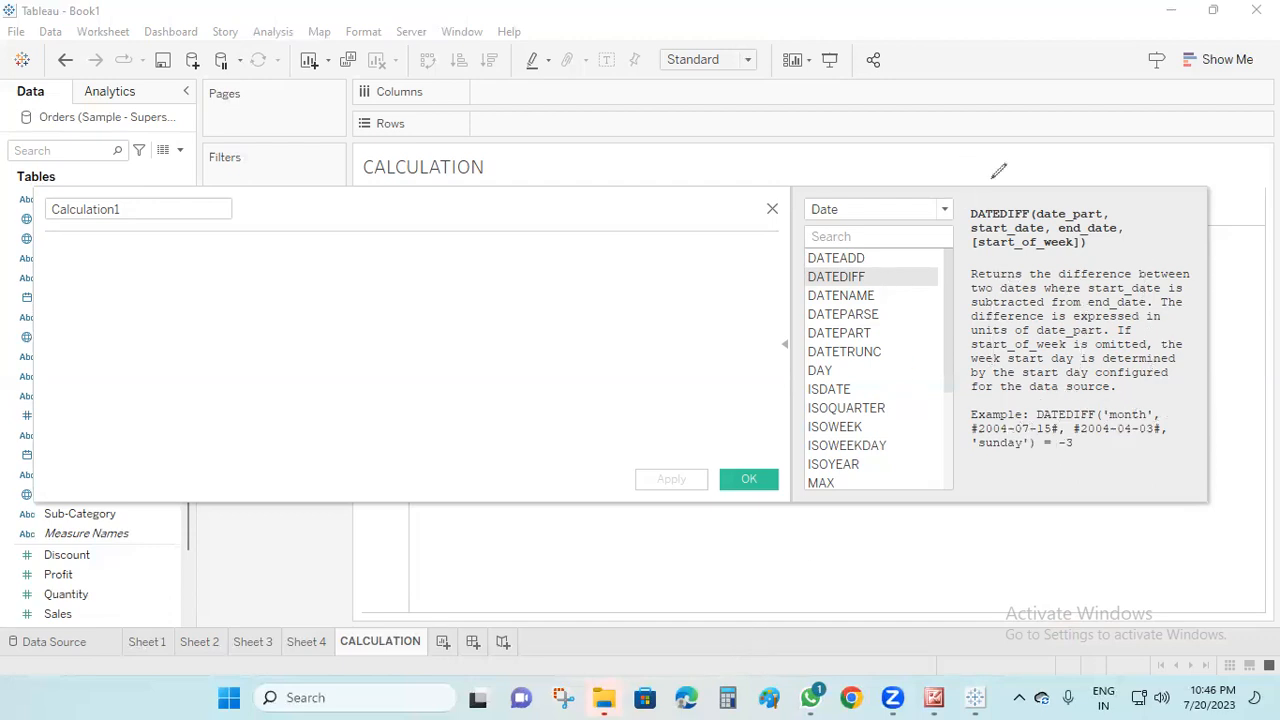
# Read the descriptions and examples of the DATENAME and DATEPARSE date functions
pyautogui.click(860, 296)
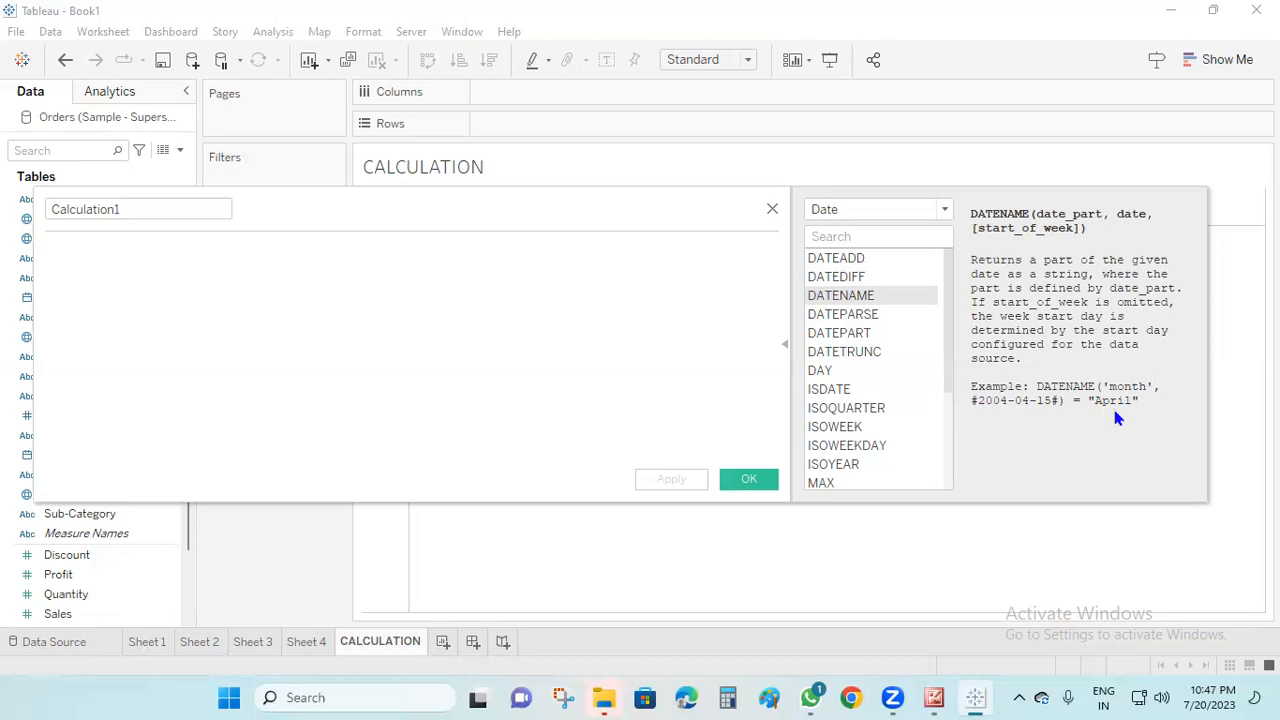
pyautogui.moveTo(909, 700)
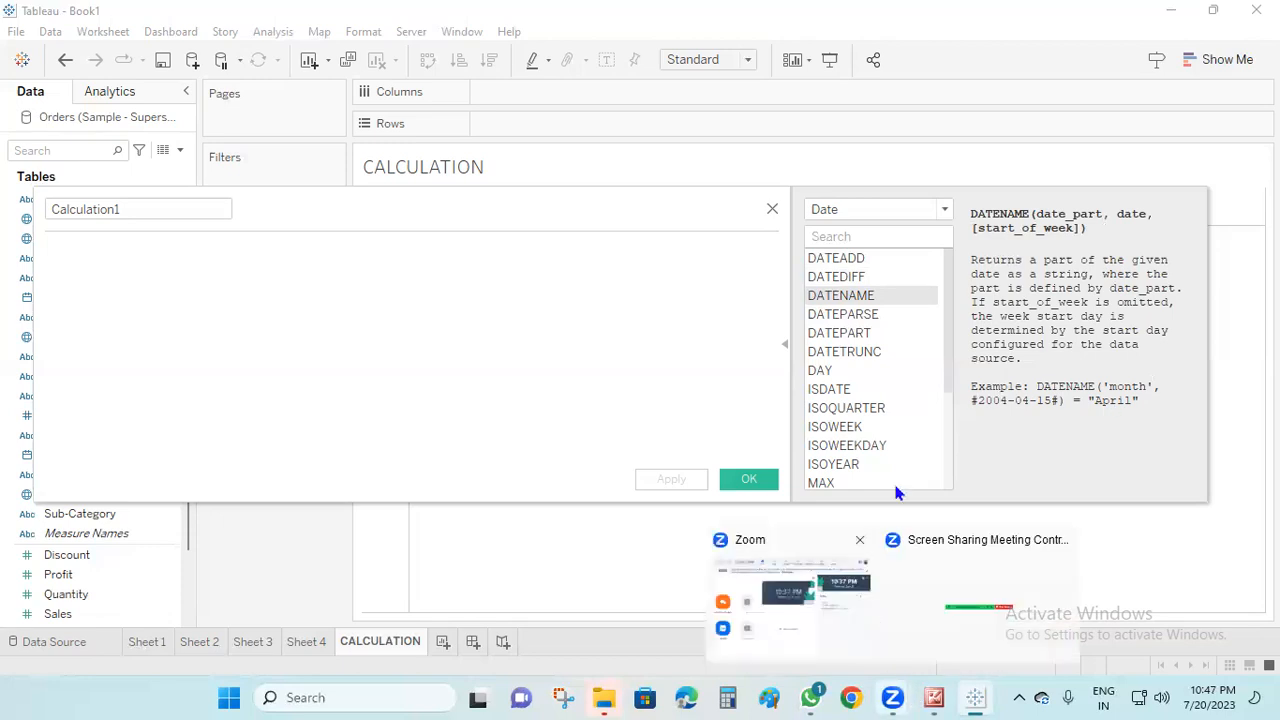
pyautogui.click(838, 316)
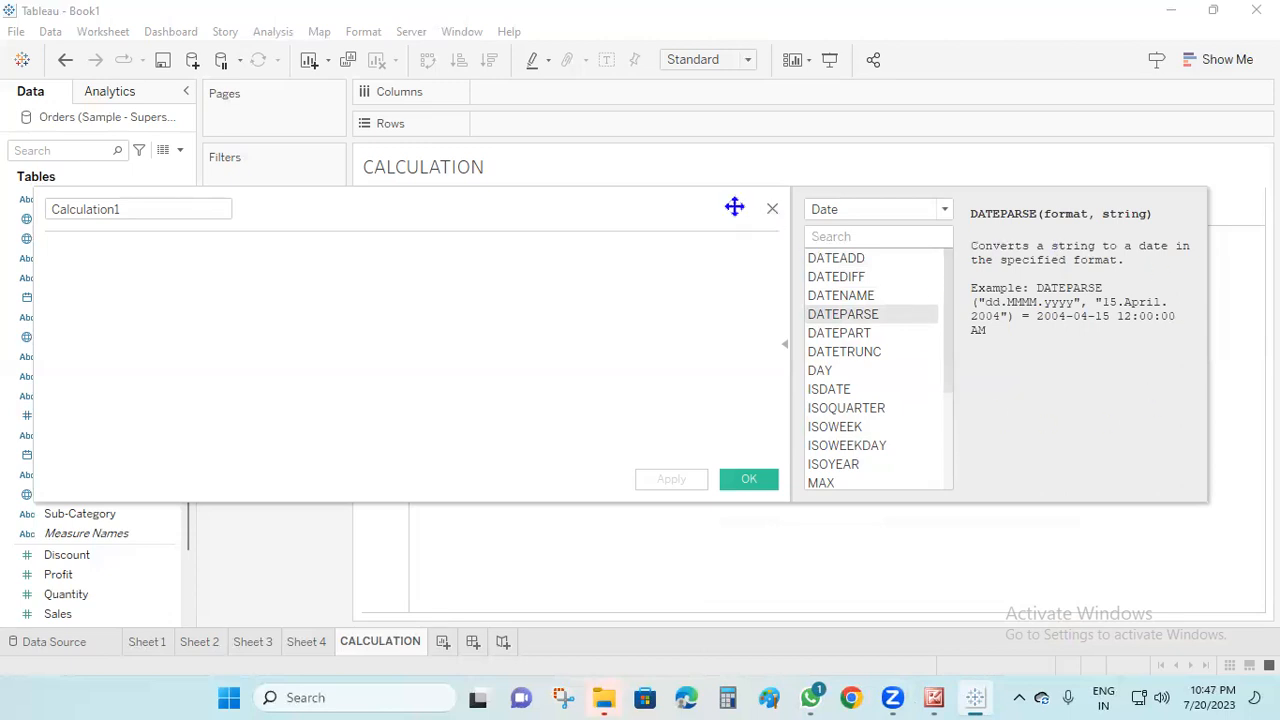
# Uncover the data pane to inspect Order Date's default property options, and close the empty calculation without saving
pyautogui.moveTo(734, 207); pyautogui.dragTo(961, 119)
pyautogui.rightClick(88, 303)
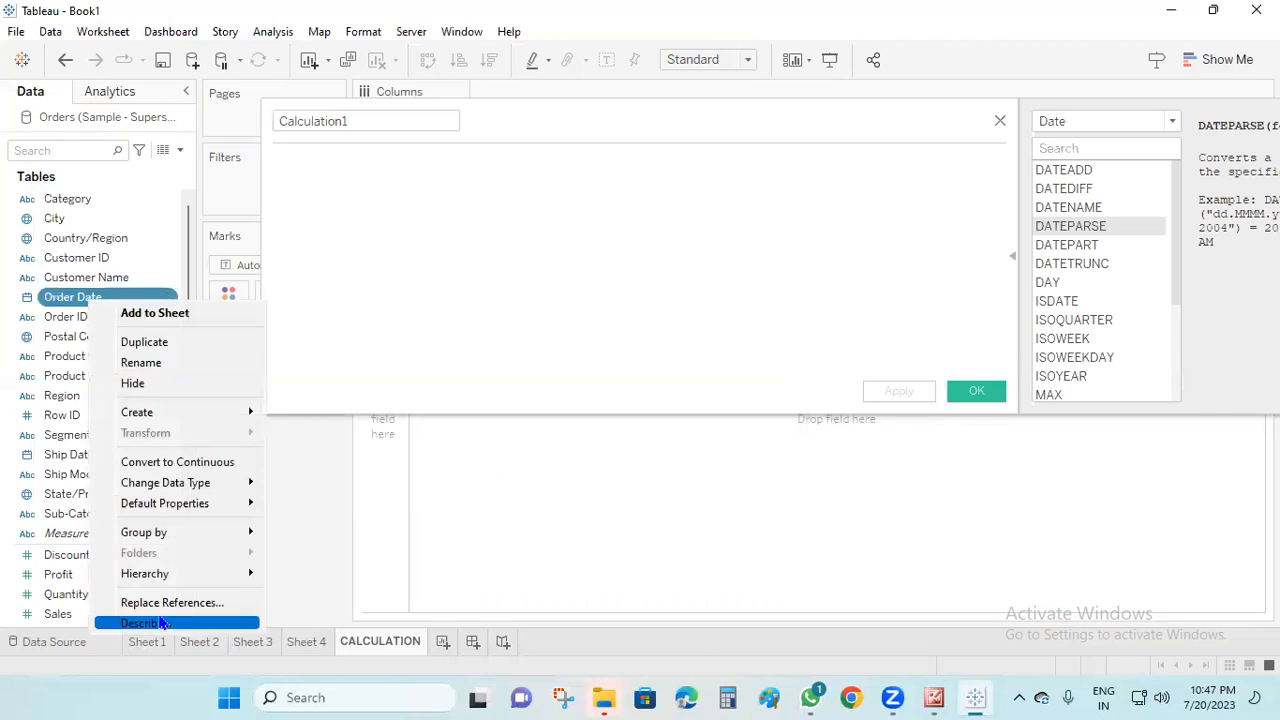
pyautogui.moveTo(199, 511)
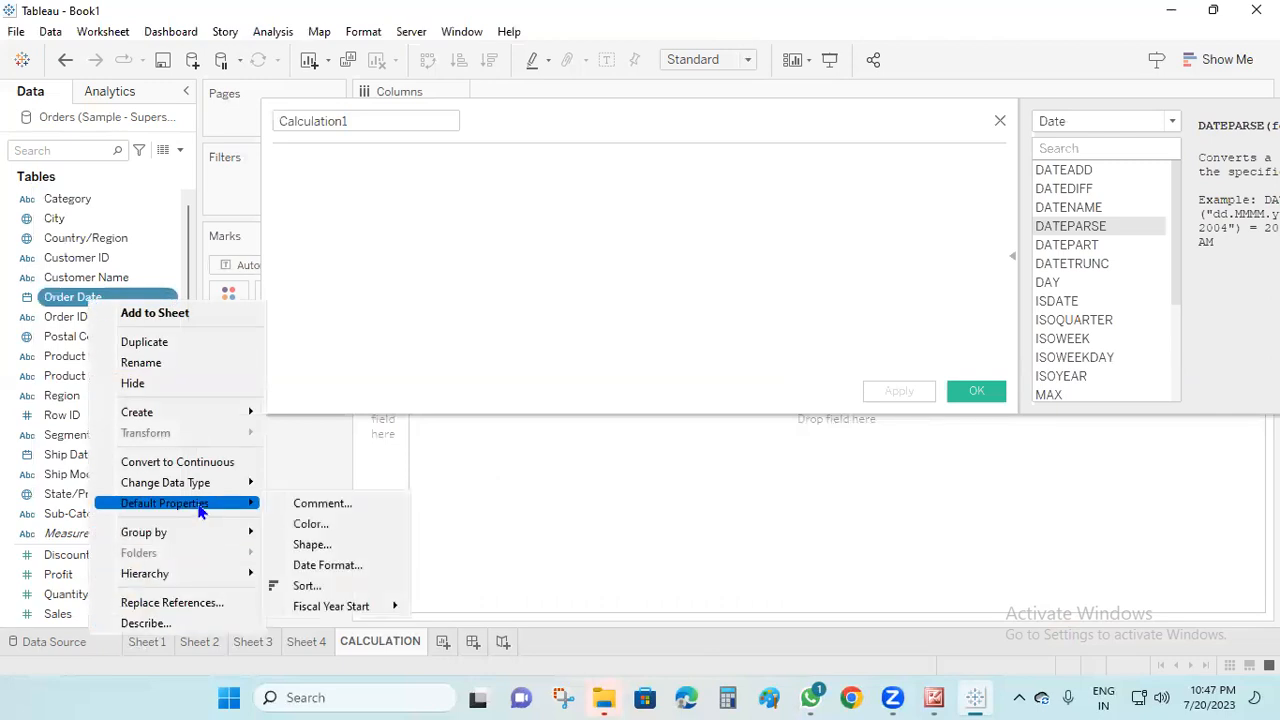
pyautogui.moveTo(337, 614)
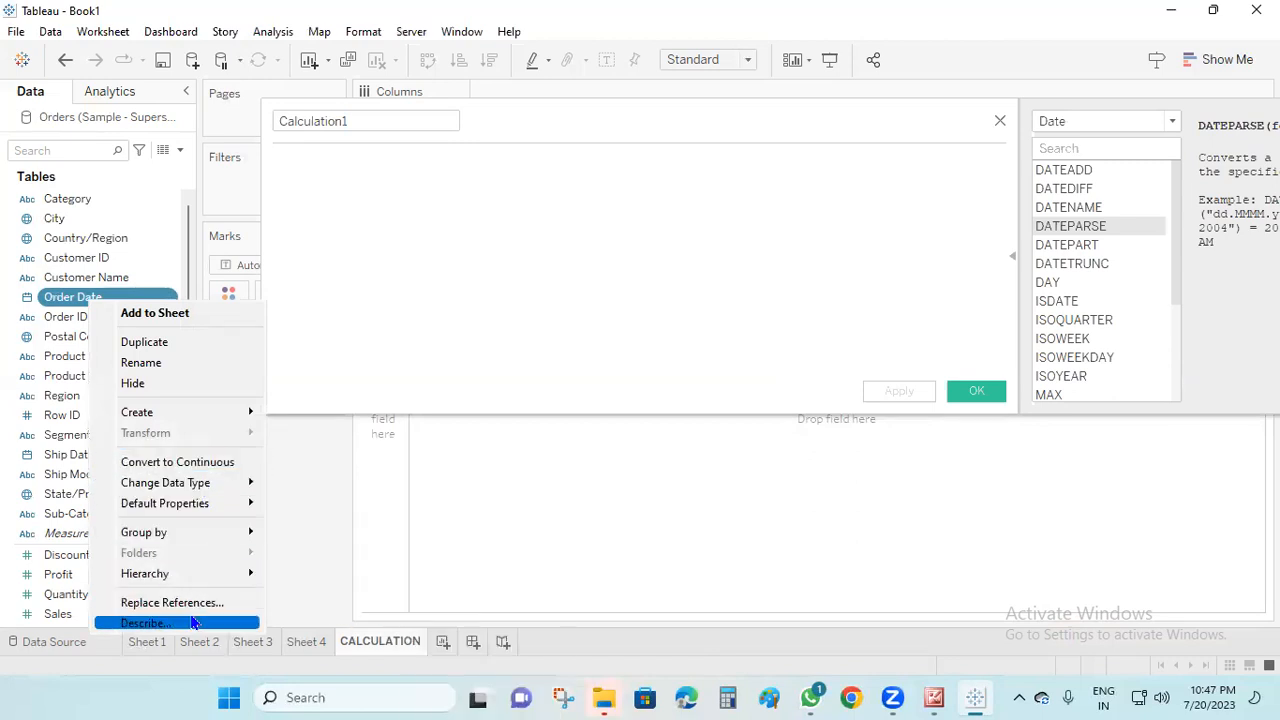
pyautogui.click(290, 541)
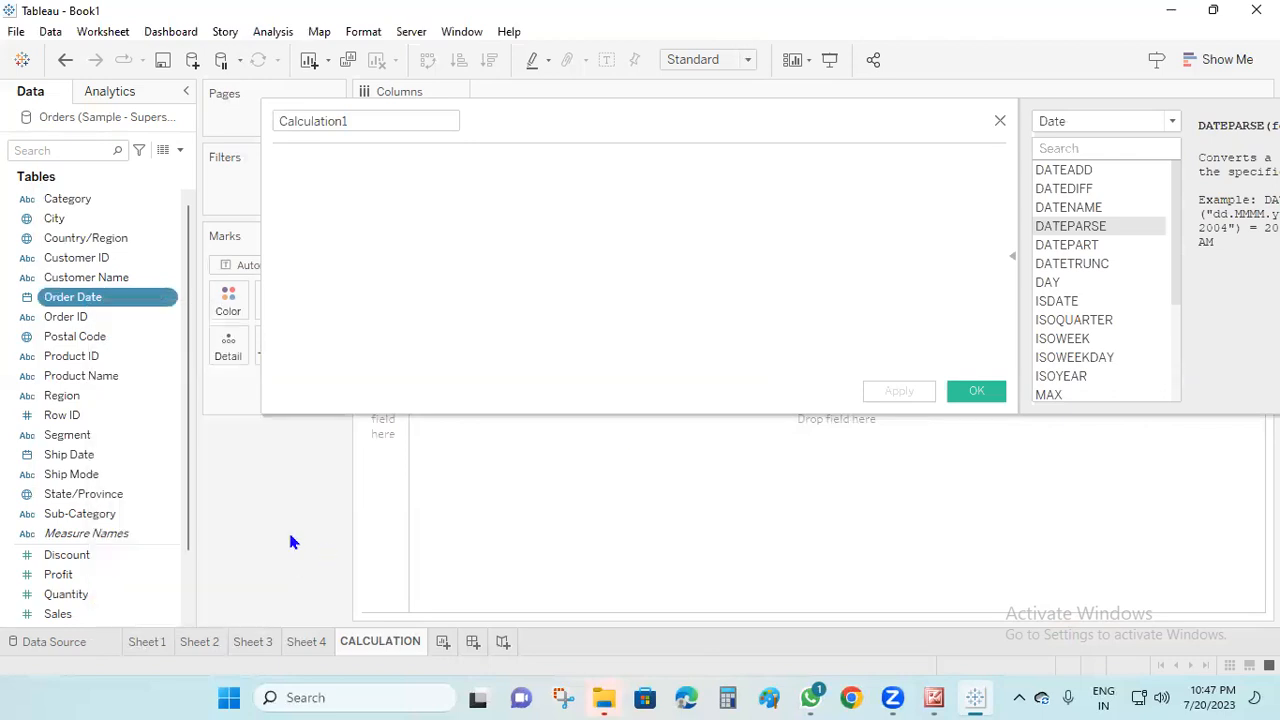
pyautogui.click(998, 122)
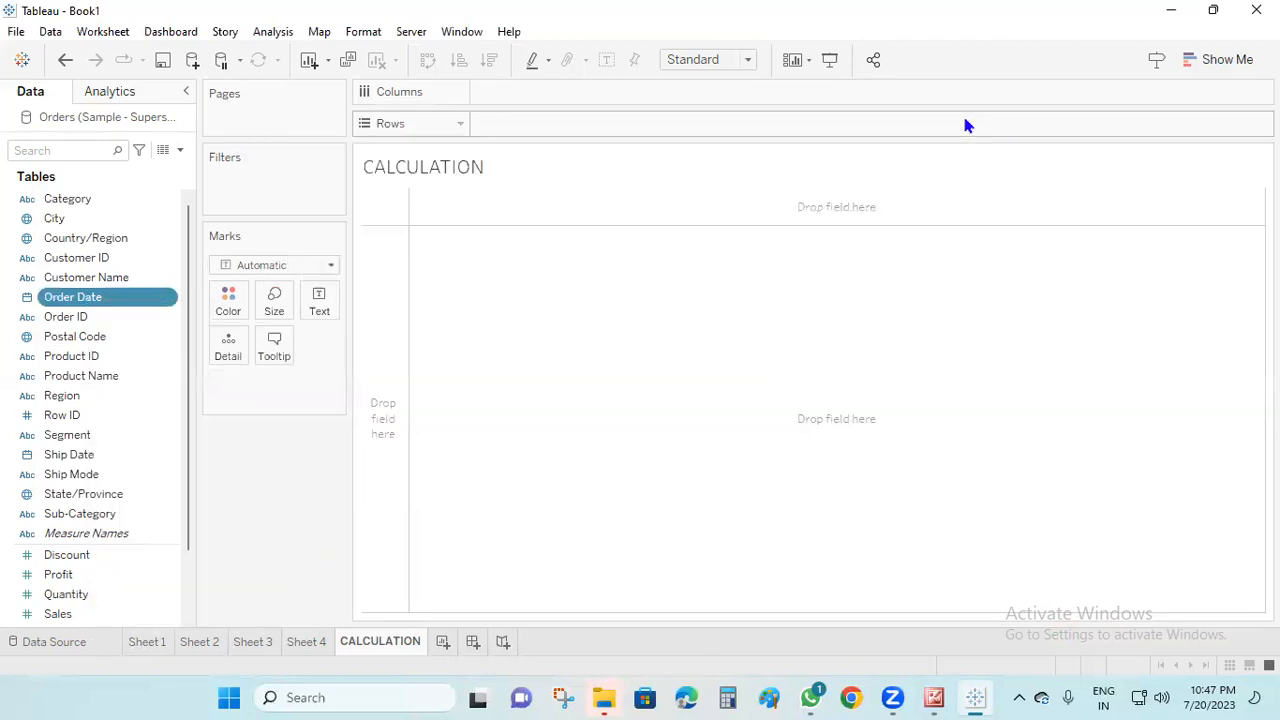
# Examine the default date formats offered for the Order Date field and cancel without choosing one
pyautogui.rightClick(115, 302)
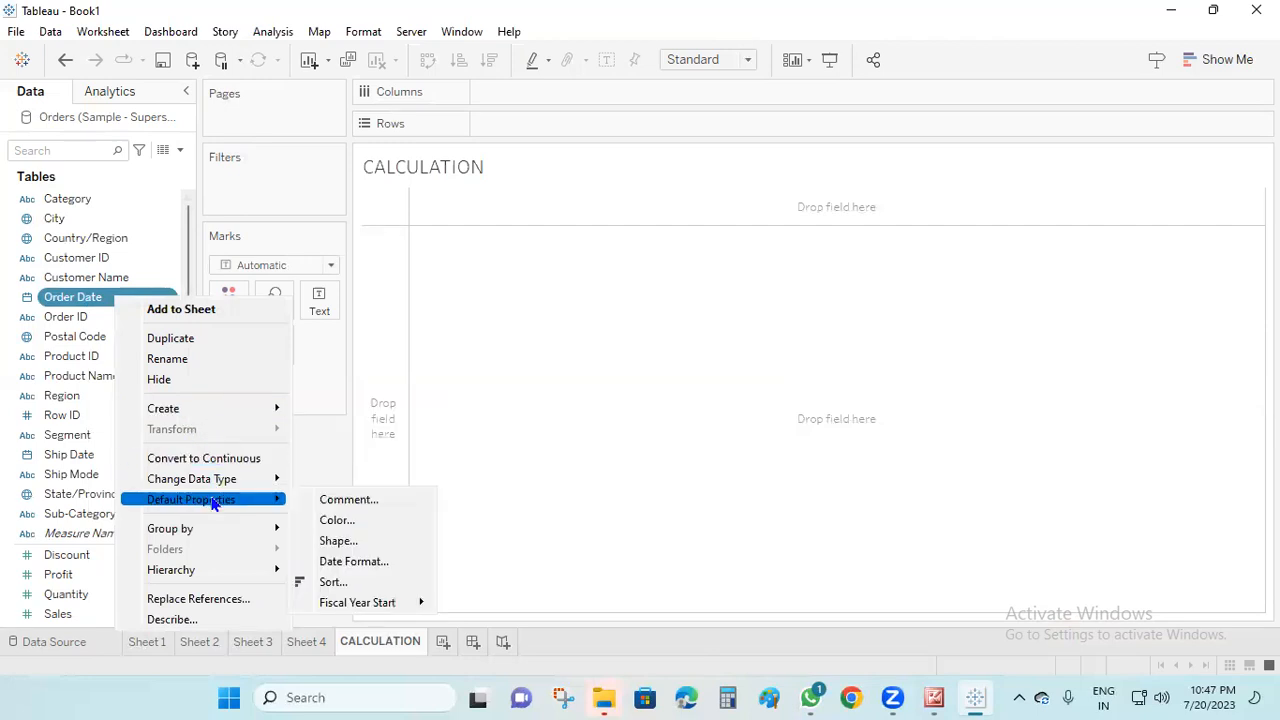
pyautogui.click(367, 566)
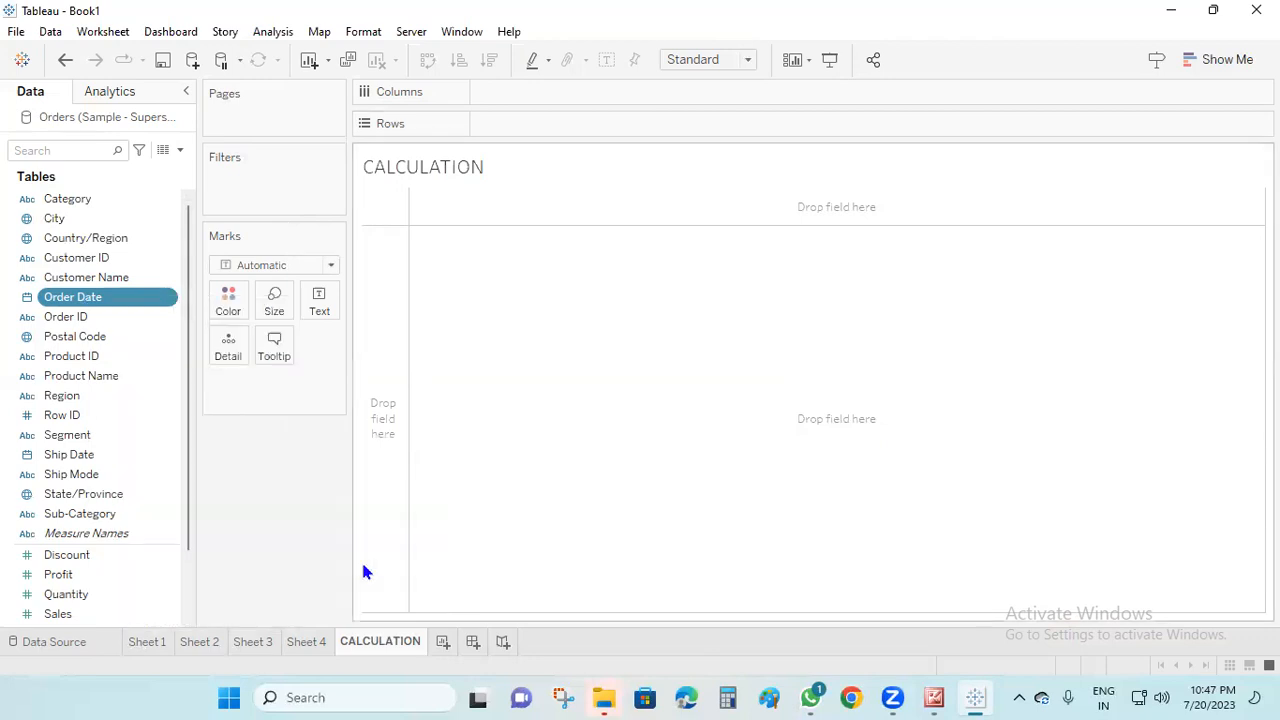
pyautogui.scroll(-2, 608, 387)
pyautogui.scroll(2, 608, 387)
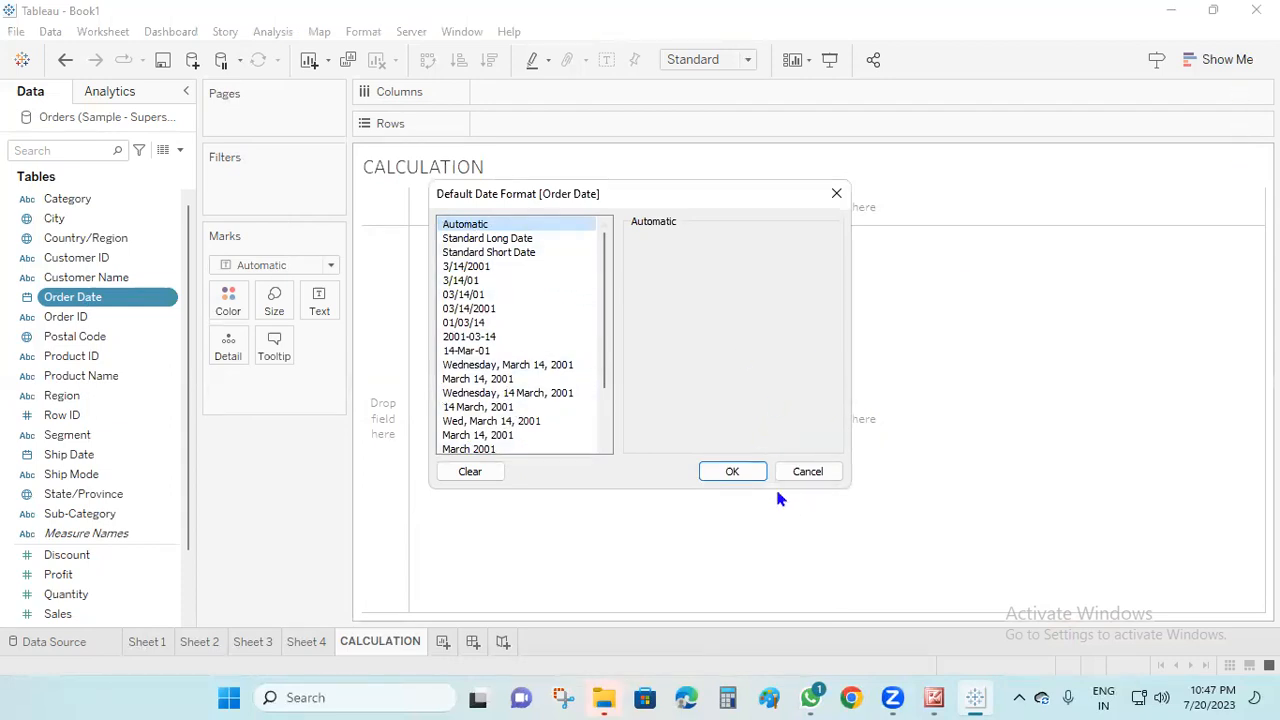
pyautogui.click(810, 471)
# Start a new calculated field and show the description of DATEPART in the Date function category
pyautogui.click(180, 152)
pyautogui.click(163, 171)
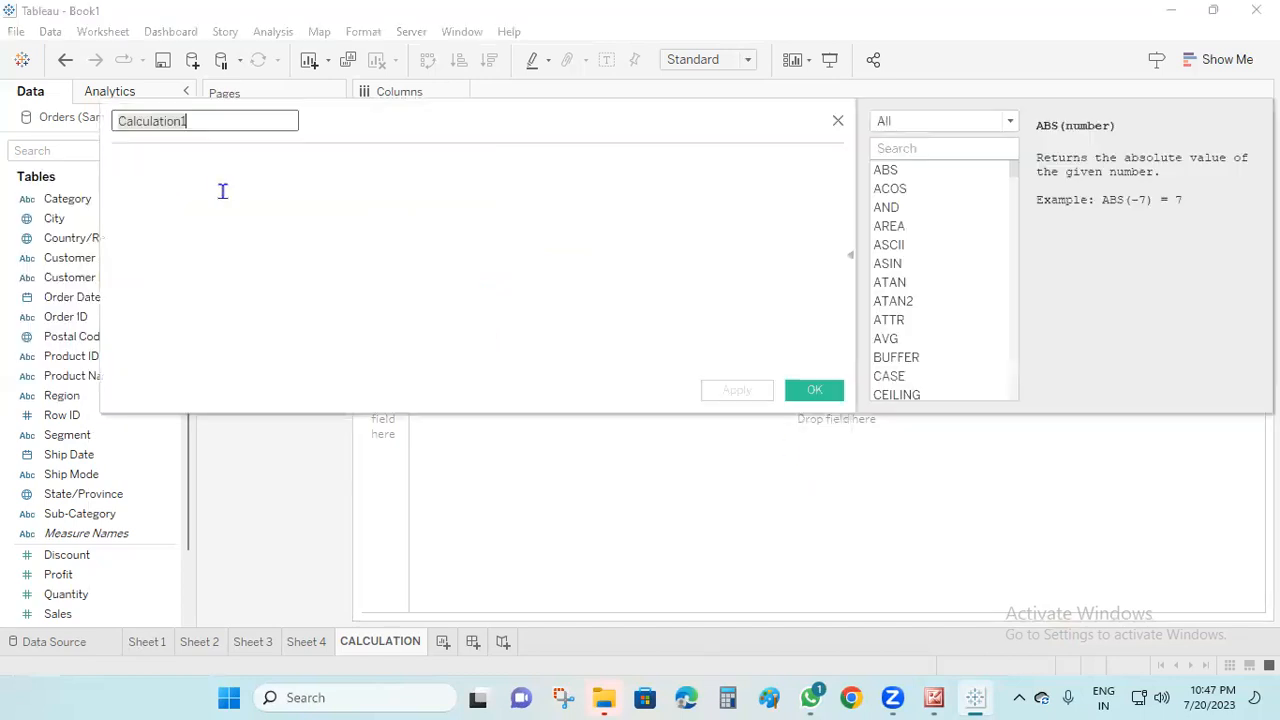
pyautogui.click(1010, 121)
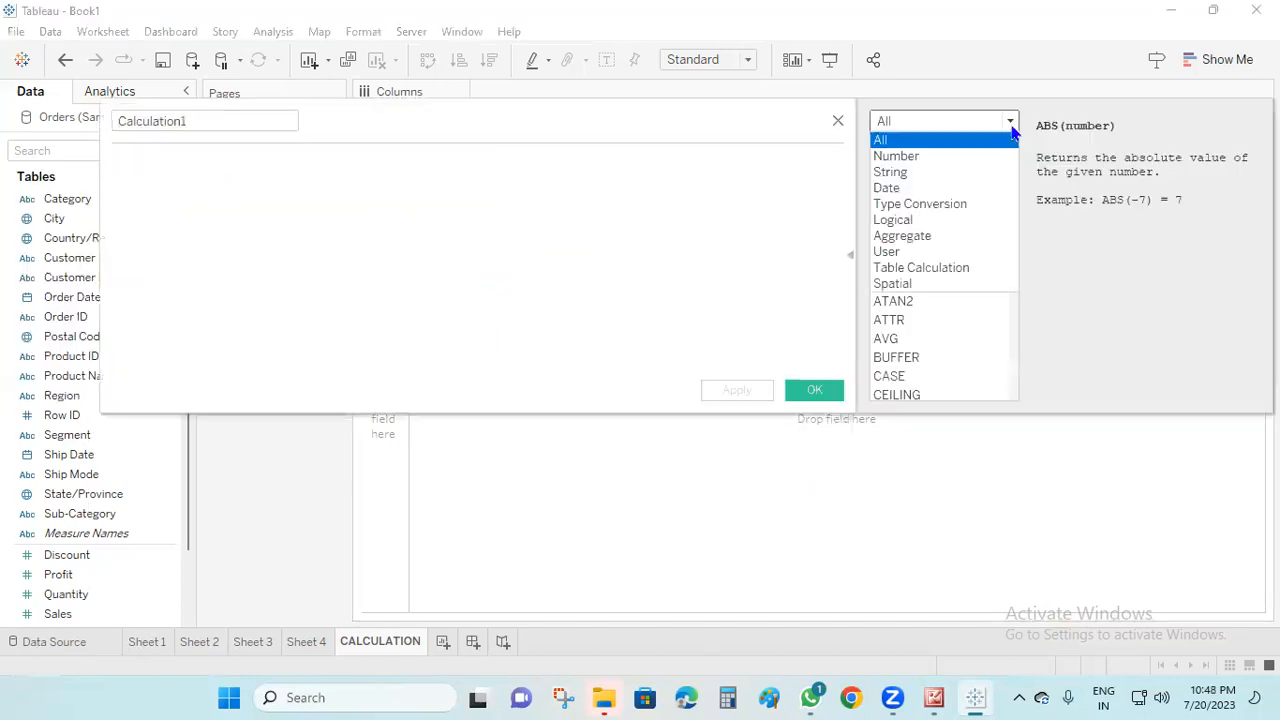
pyautogui.click(927, 190)
pyautogui.click(925, 248)
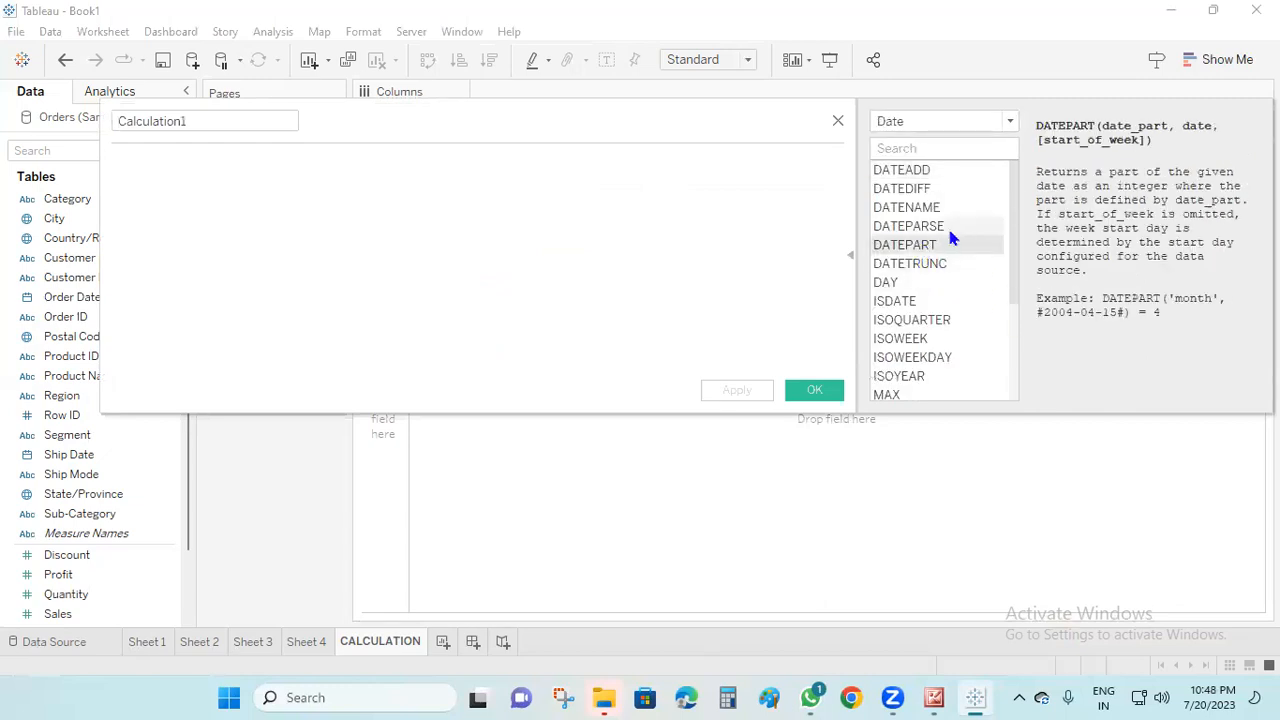
# Read the descriptions of the date functions DATEPARSE, DATEPART, TODAY, NOW, MIN, MAX, WEEK and YEAR
pyautogui.click(945, 226)
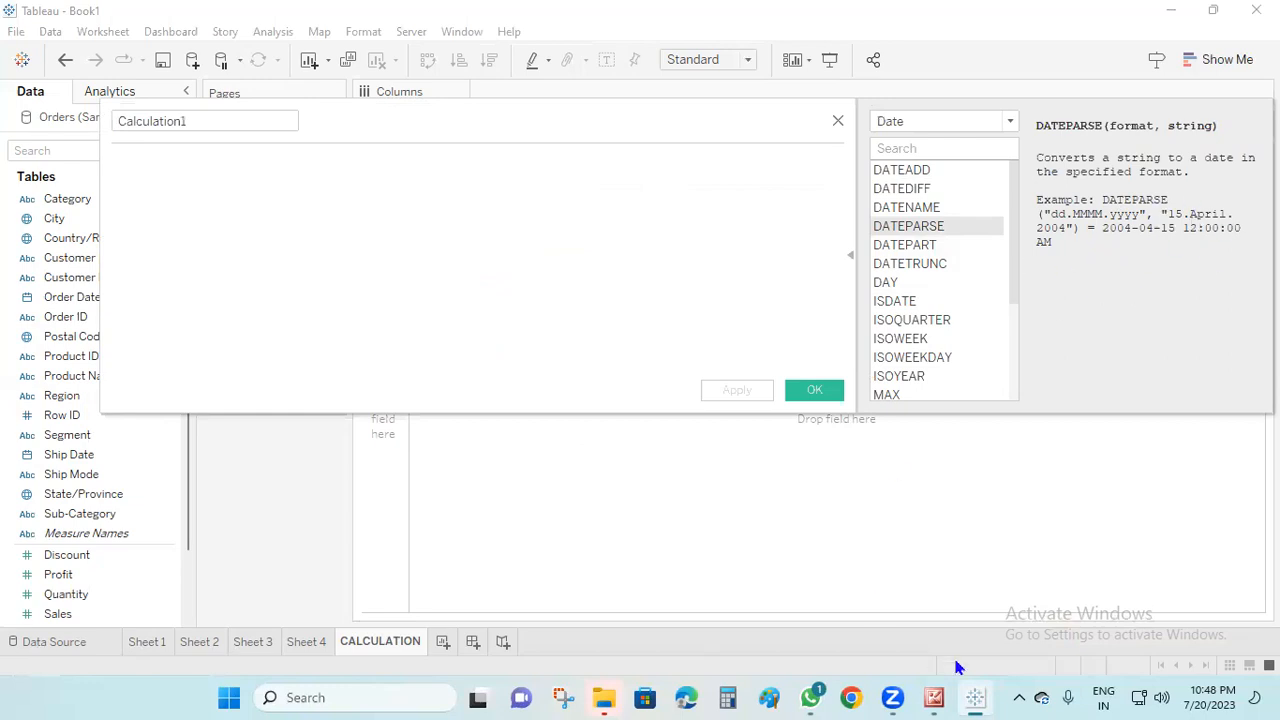
pyautogui.click(904, 249)
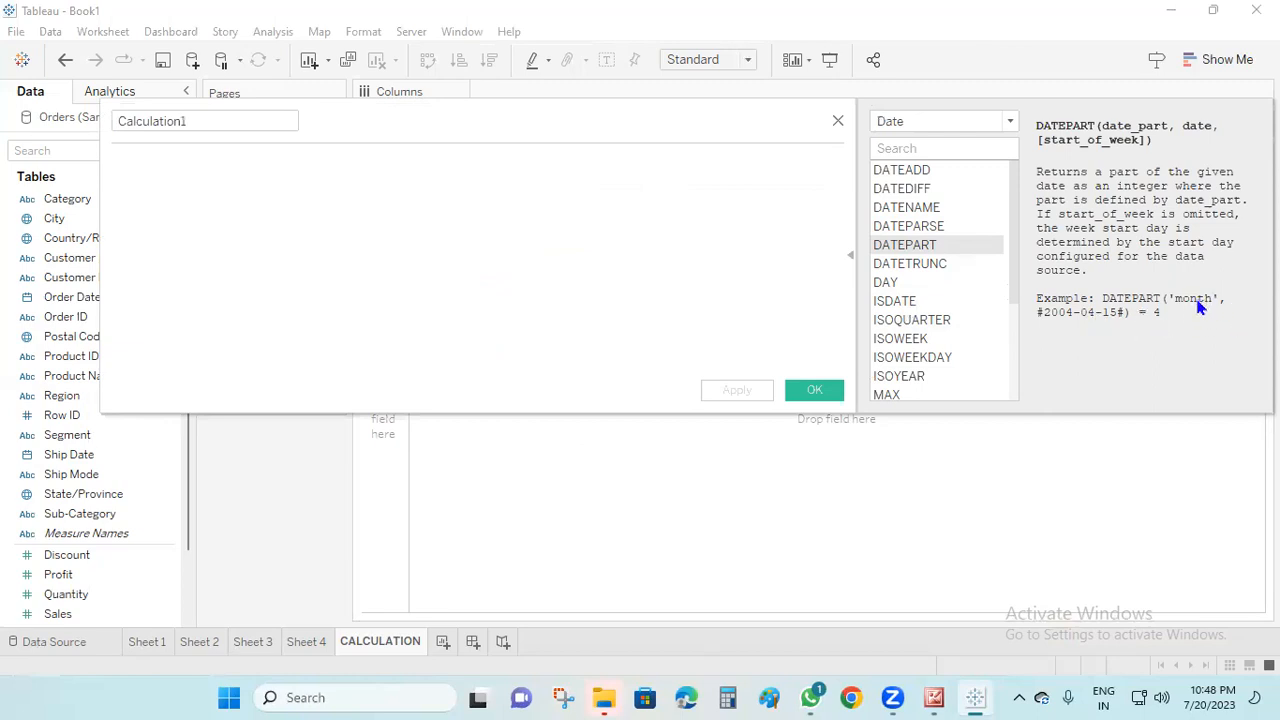
pyautogui.moveTo(1012, 262); pyautogui.dragTo(974, 357)
pyautogui.click(906, 340)
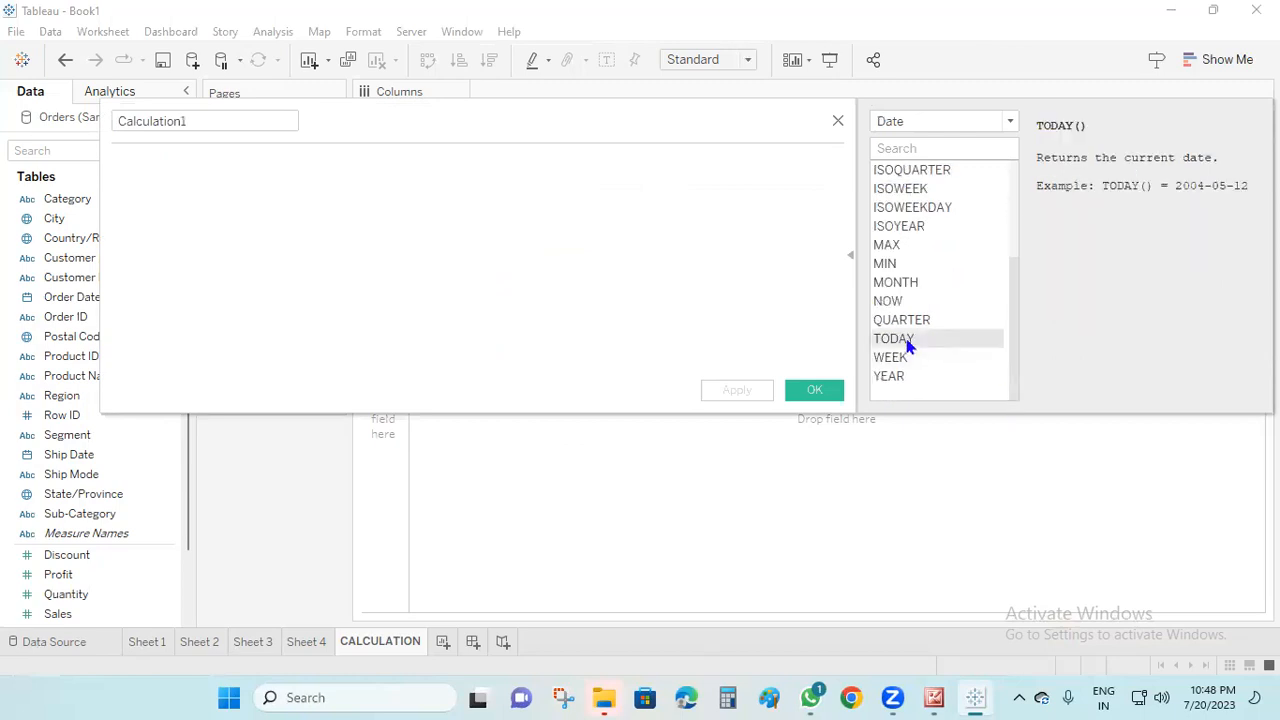
pyautogui.click(898, 301)
pyautogui.click(892, 265)
pyautogui.click(888, 245)
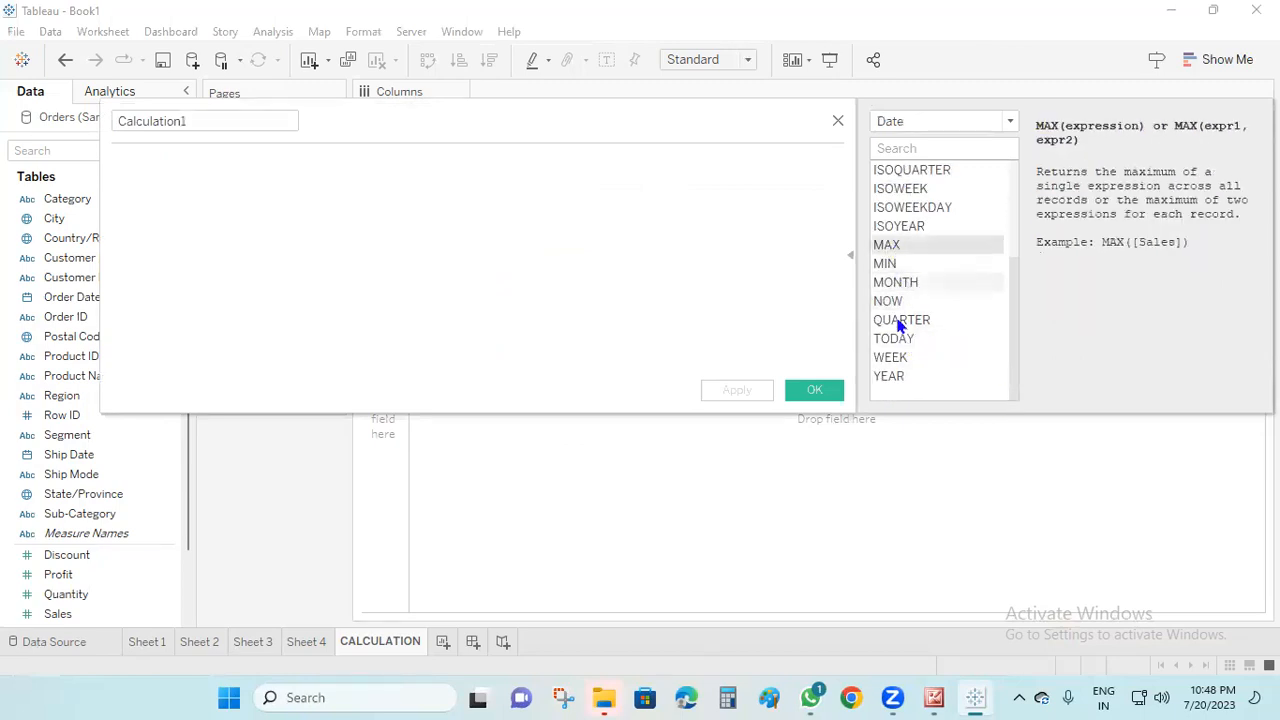
pyautogui.click(895, 358)
pyautogui.click(920, 377)
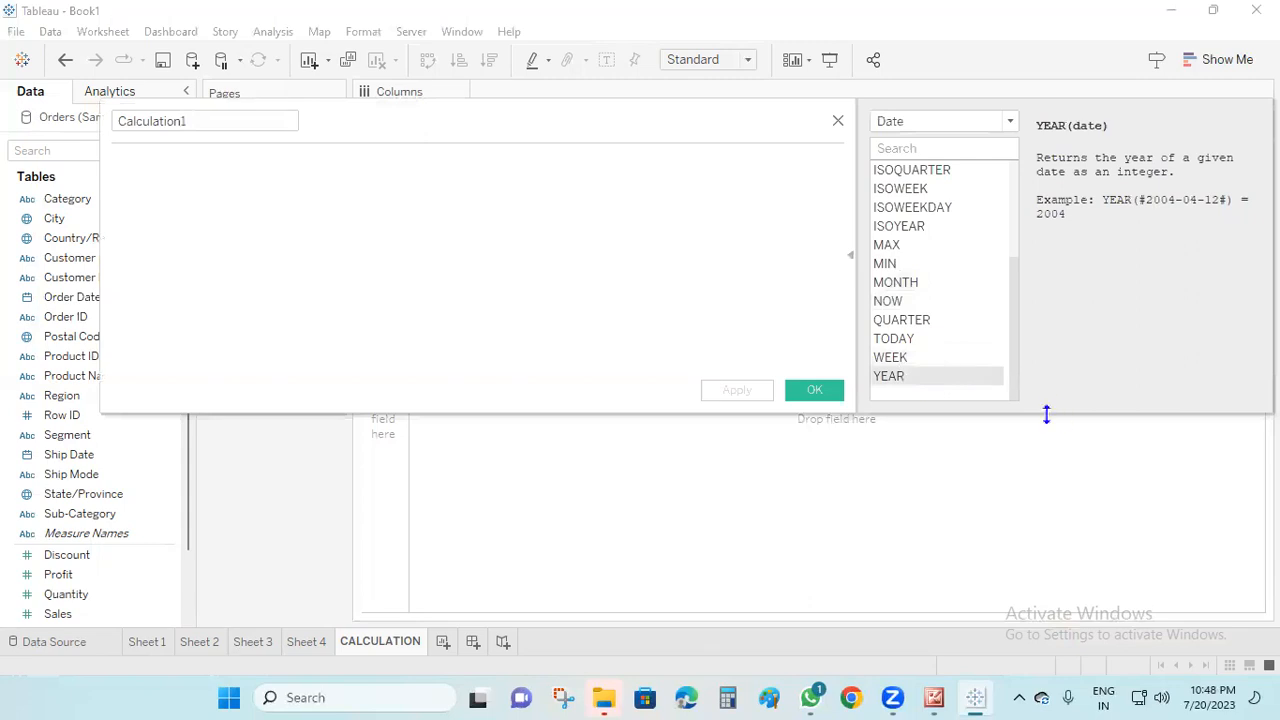
# Switch to the Type Conversion function category and read the descriptions of MAKEDATETIME and MAKELINE
pyautogui.click(1010, 121)
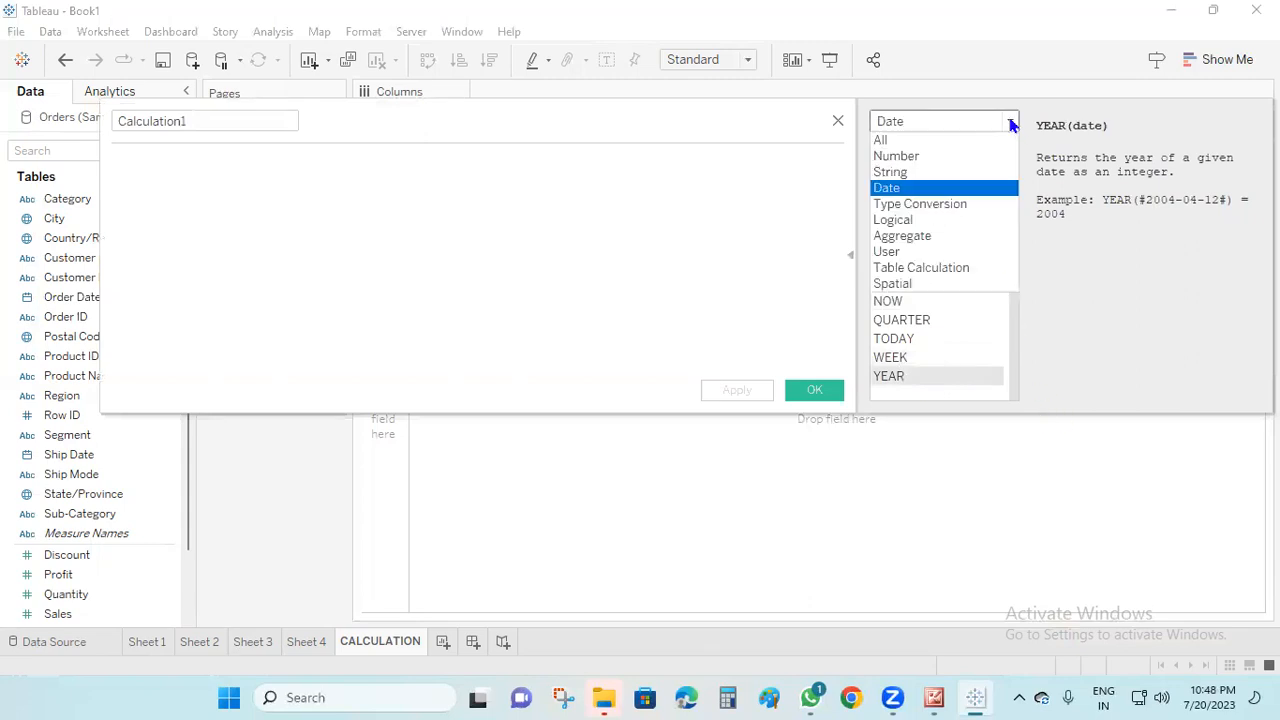
pyautogui.click(942, 205)
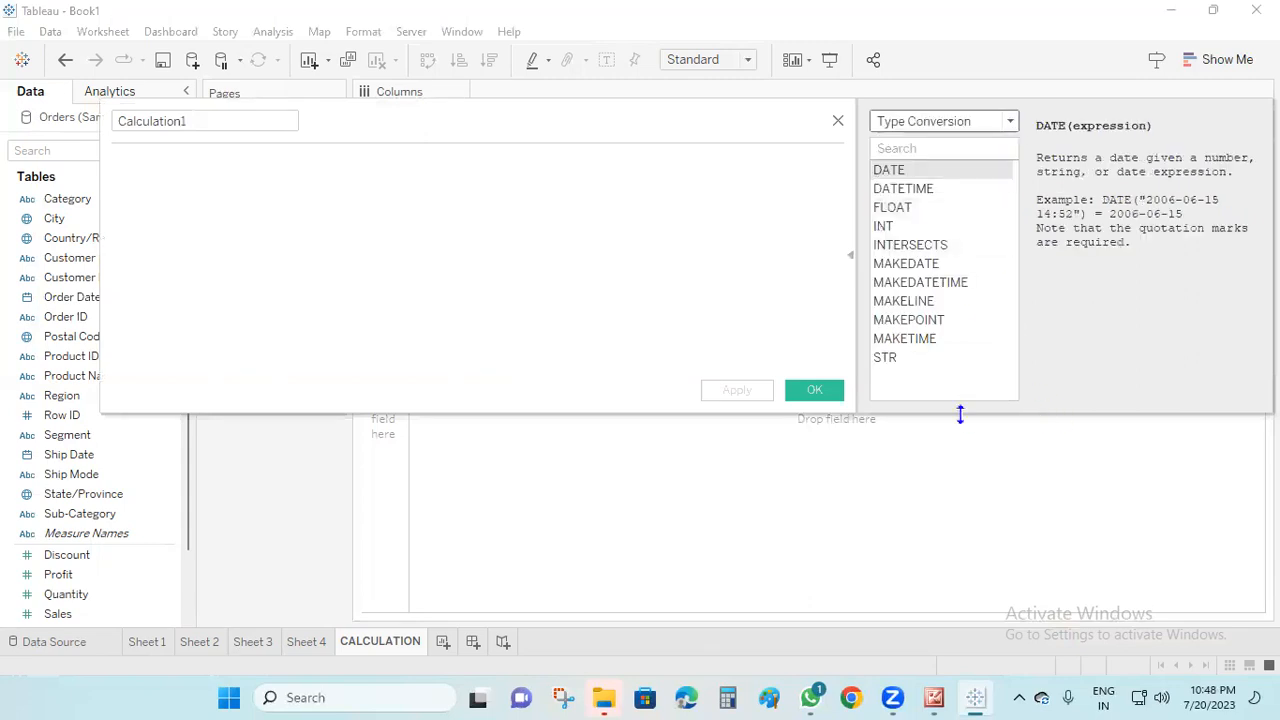
pyautogui.click(934, 284)
pyautogui.click(938, 302)
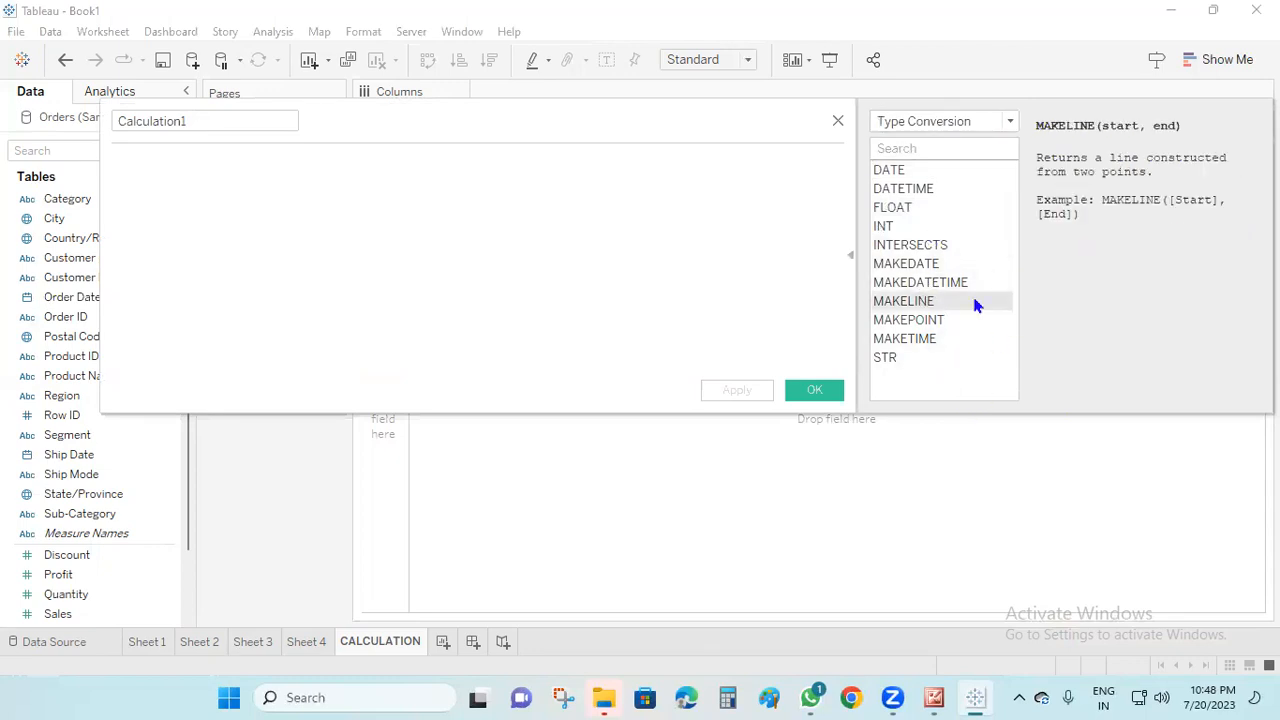
# Revisit the Date function category and show the description of IIF in the Logical category
pyautogui.click(1010, 121)
pyautogui.click(1000, 190)
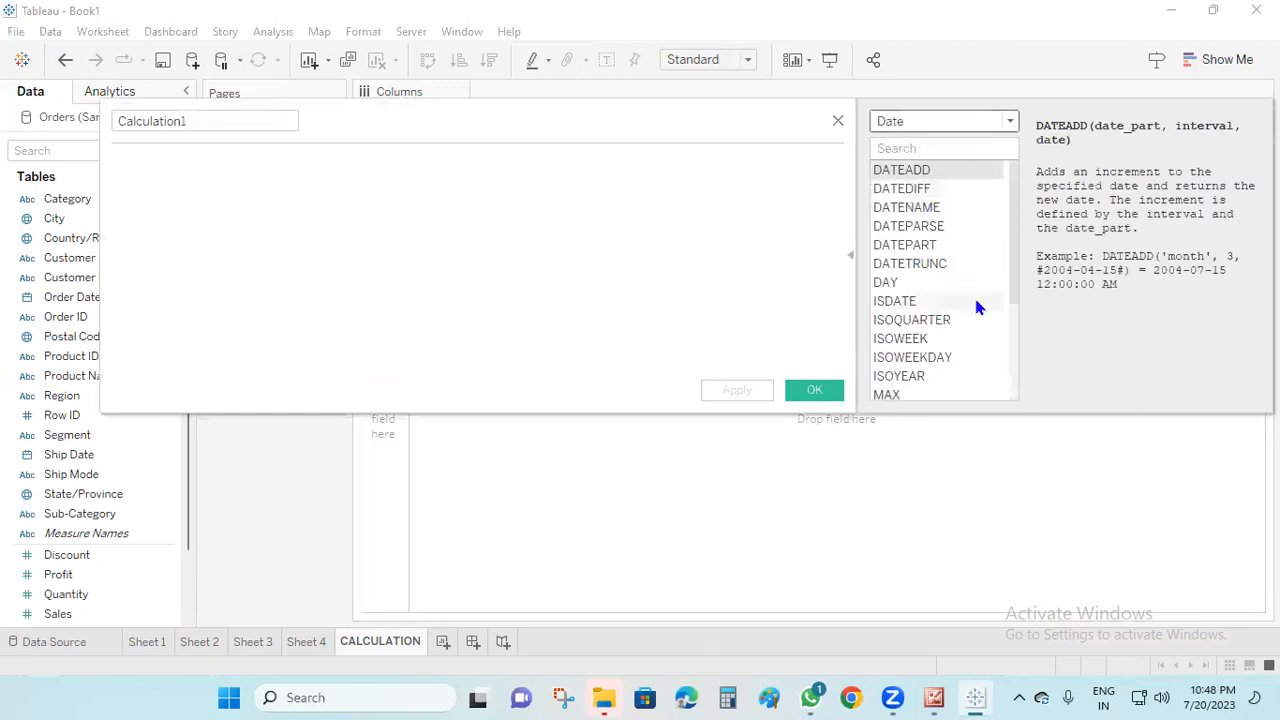
pyautogui.click(1011, 121)
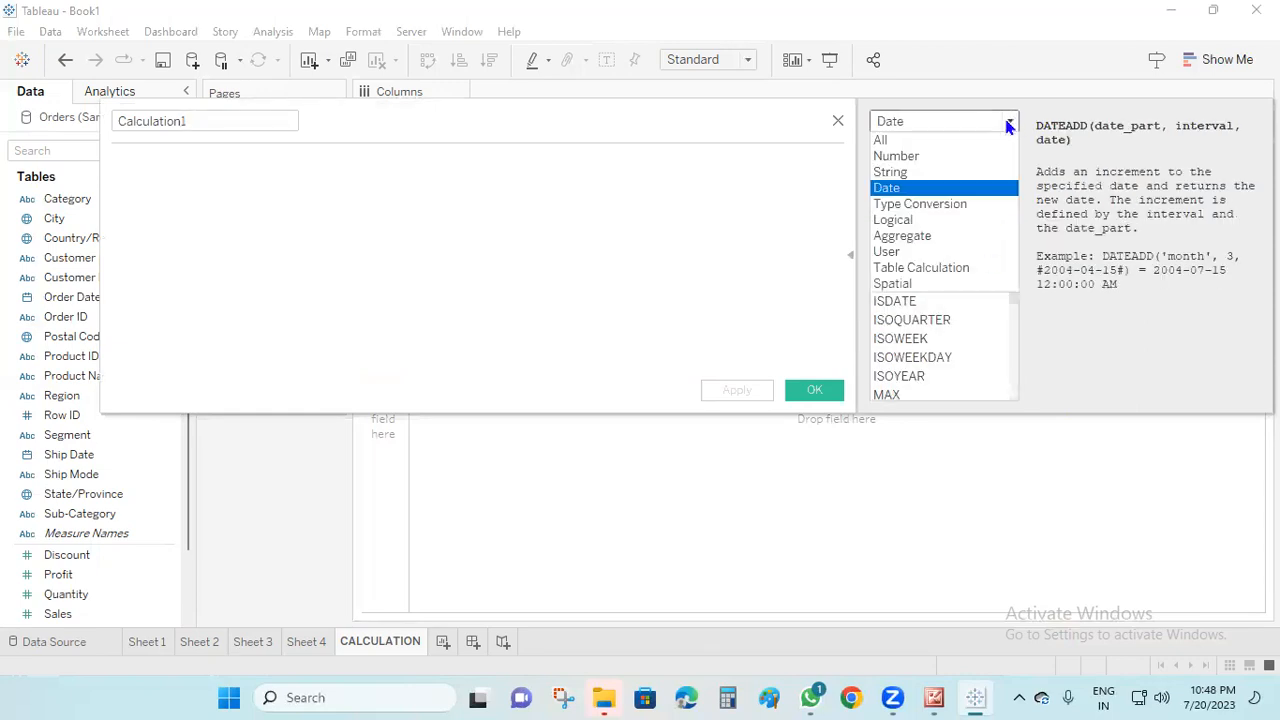
pyautogui.click(910, 221)
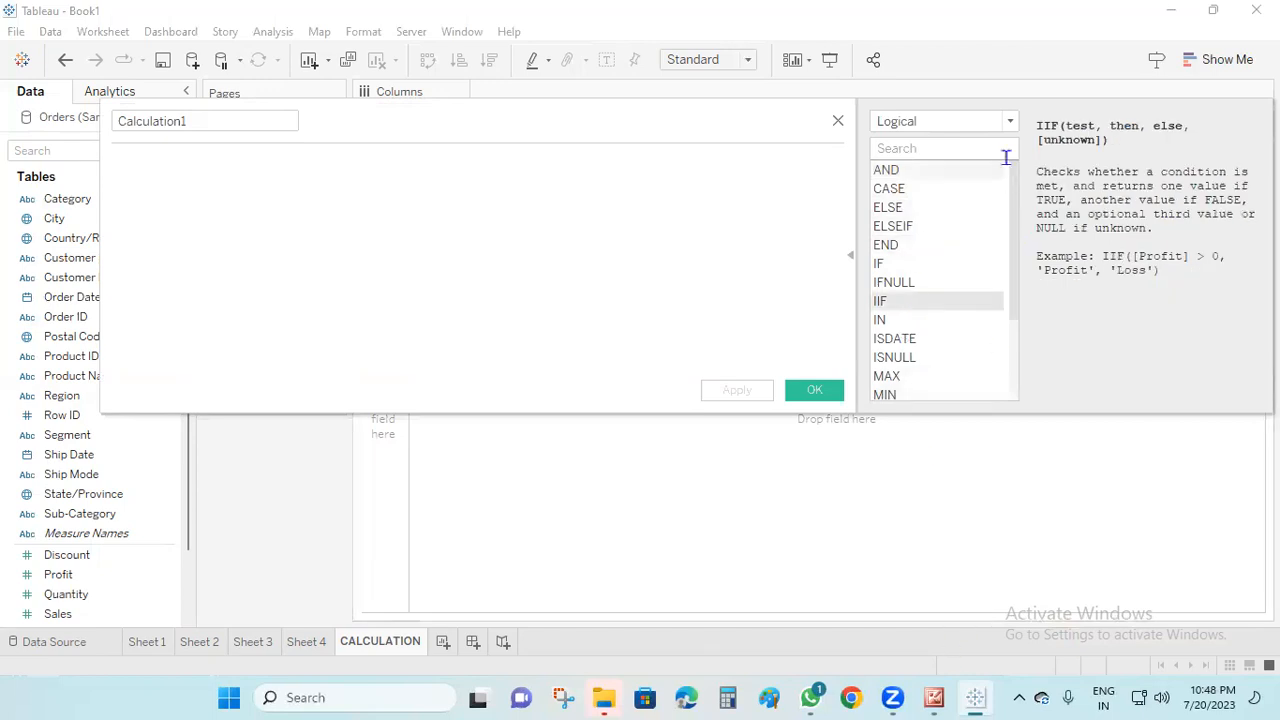
# Switch to the Aggregate function category and look through its whole list of functions
pyautogui.click(1010, 124)
pyautogui.click(940, 236)
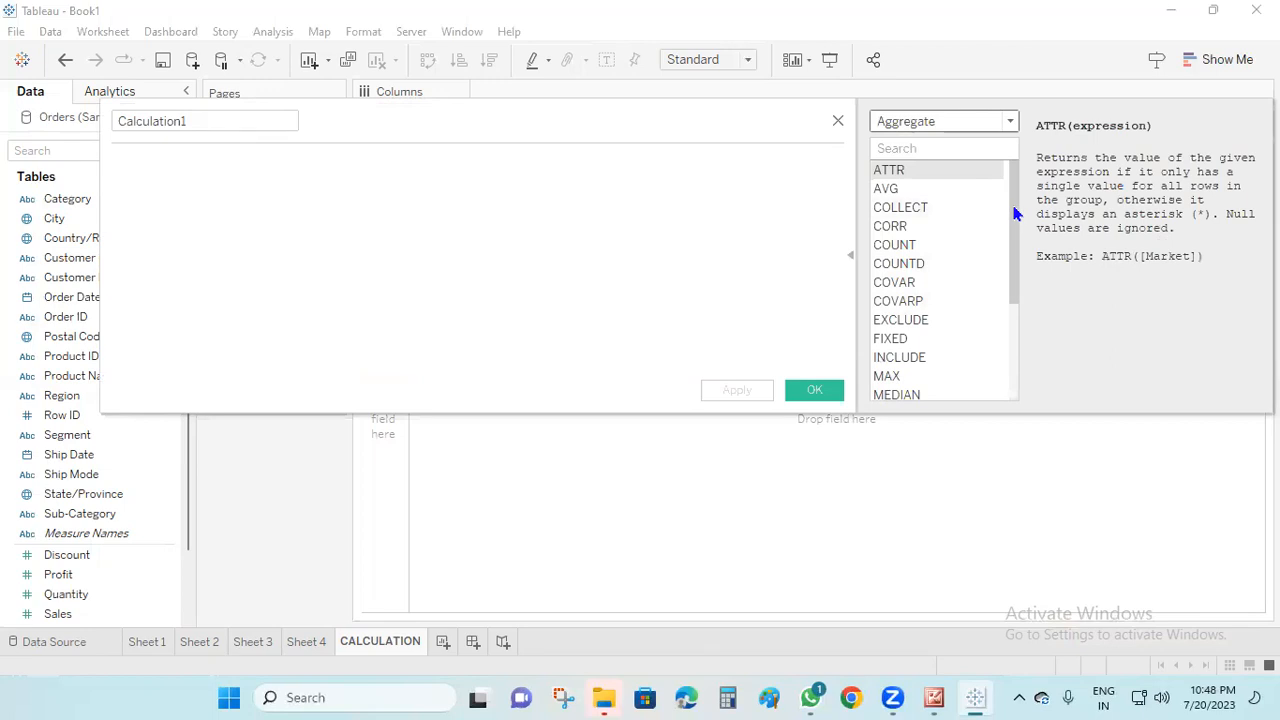
pyautogui.moveTo(1013, 213); pyautogui.dragTo(997, 343)
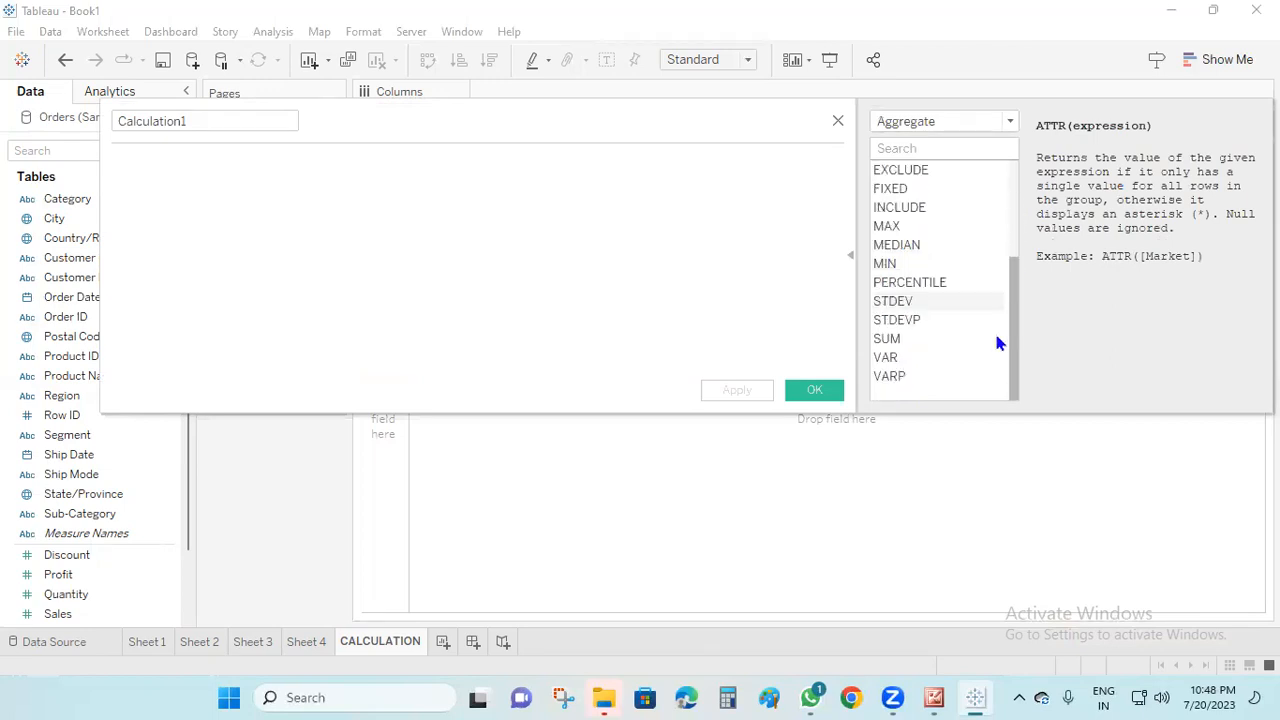
pyautogui.moveTo(996, 284); pyautogui.dragTo(1006, 131)
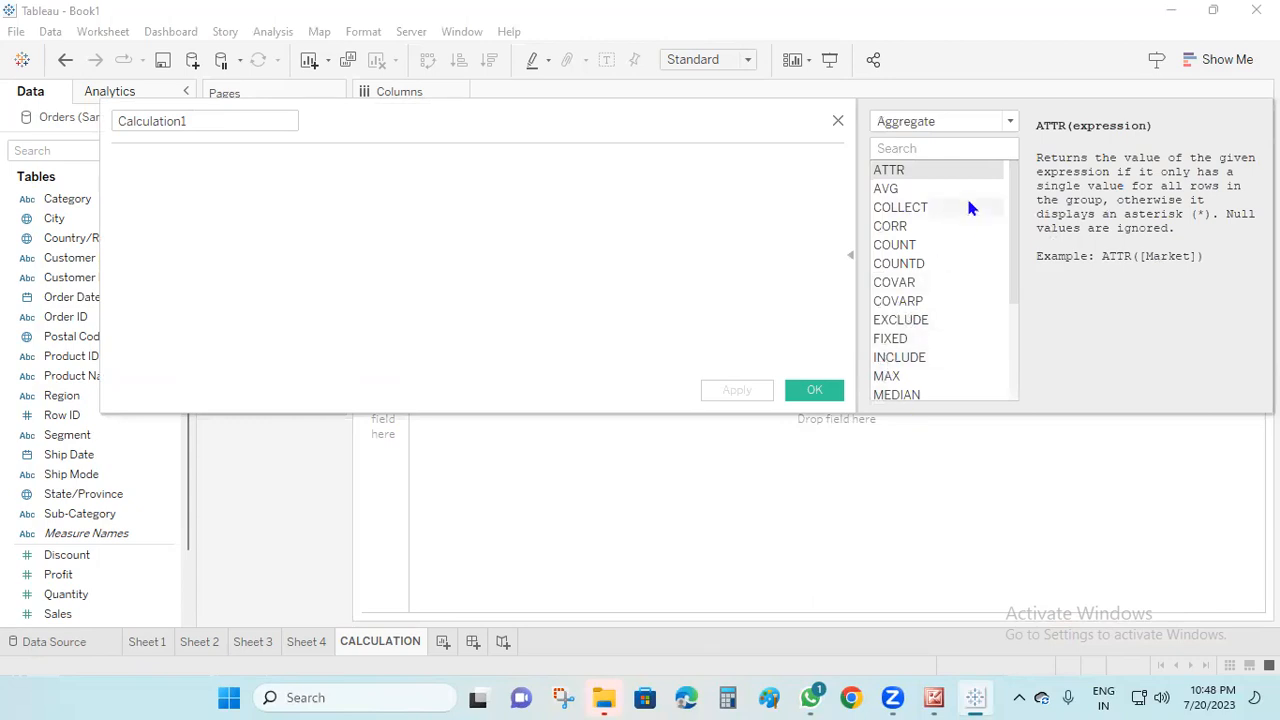
# Show the User function category and insert FULLNAME() into the empty calculation
pyautogui.click(1010, 121)
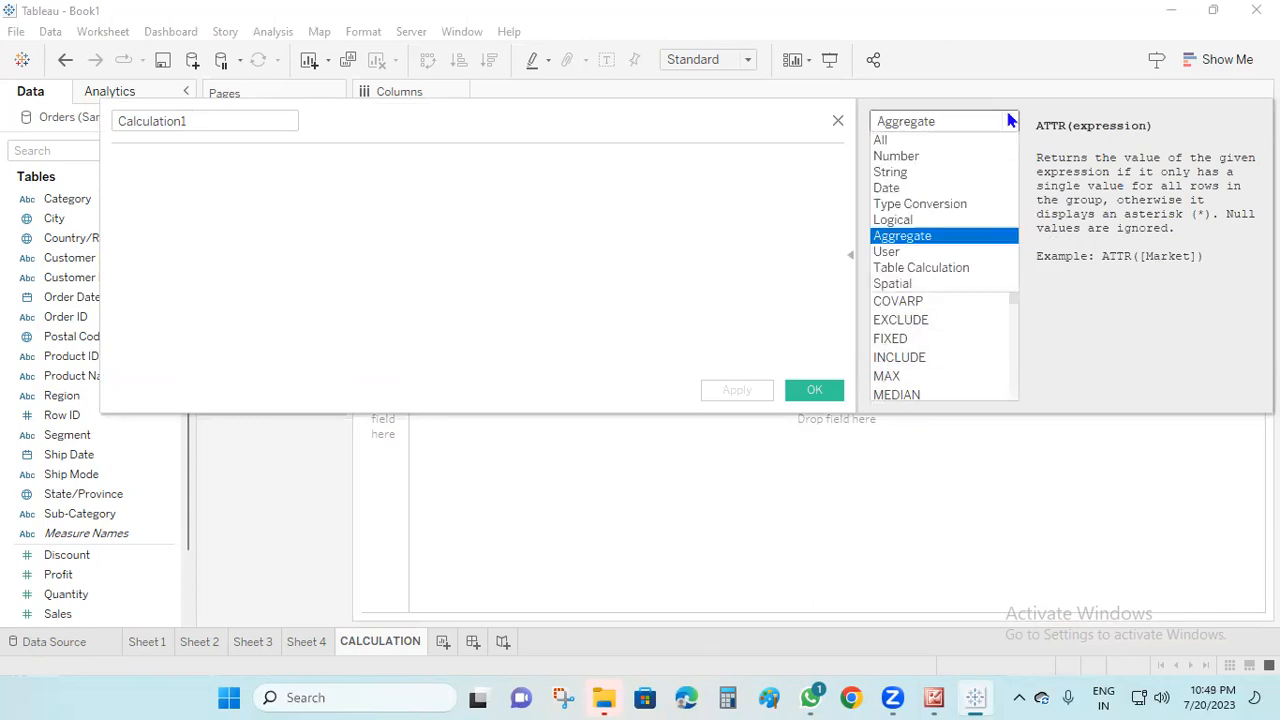
pyautogui.press('Down')
pyautogui.press('Return')
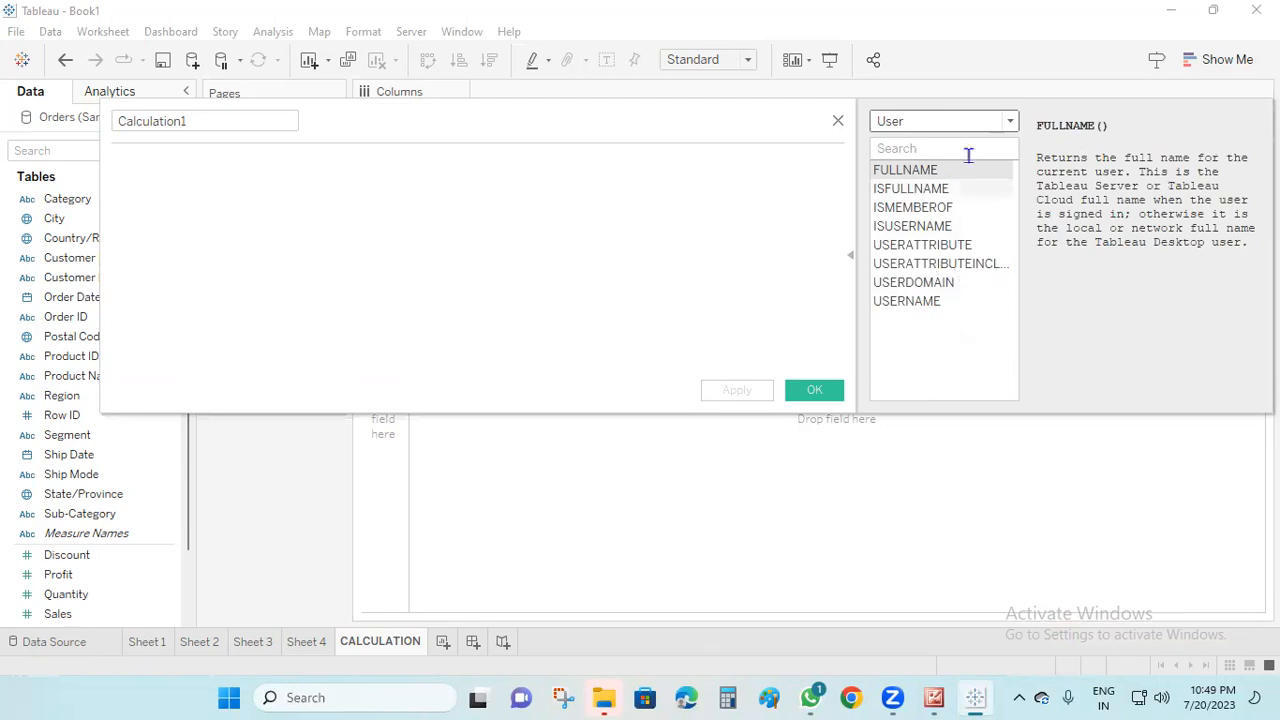
pyautogui.click(1009, 121)
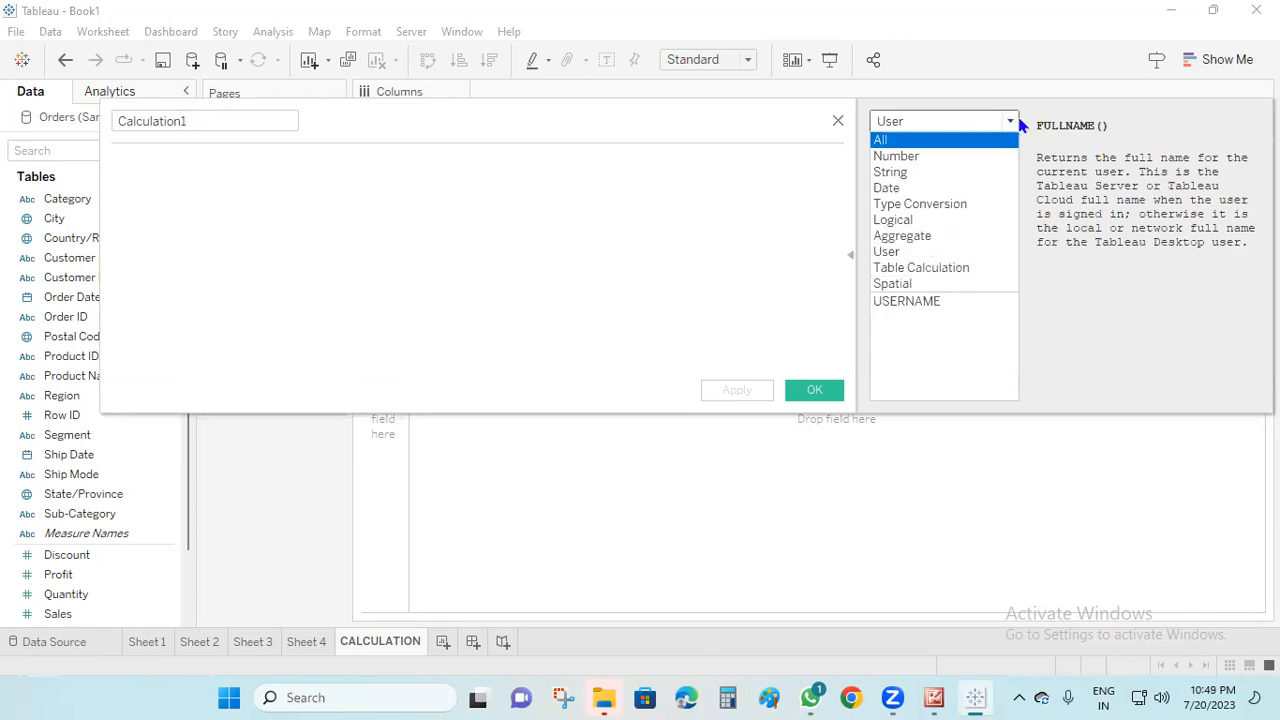
pyautogui.click(1013, 122)
pyautogui.click(1012, 121)
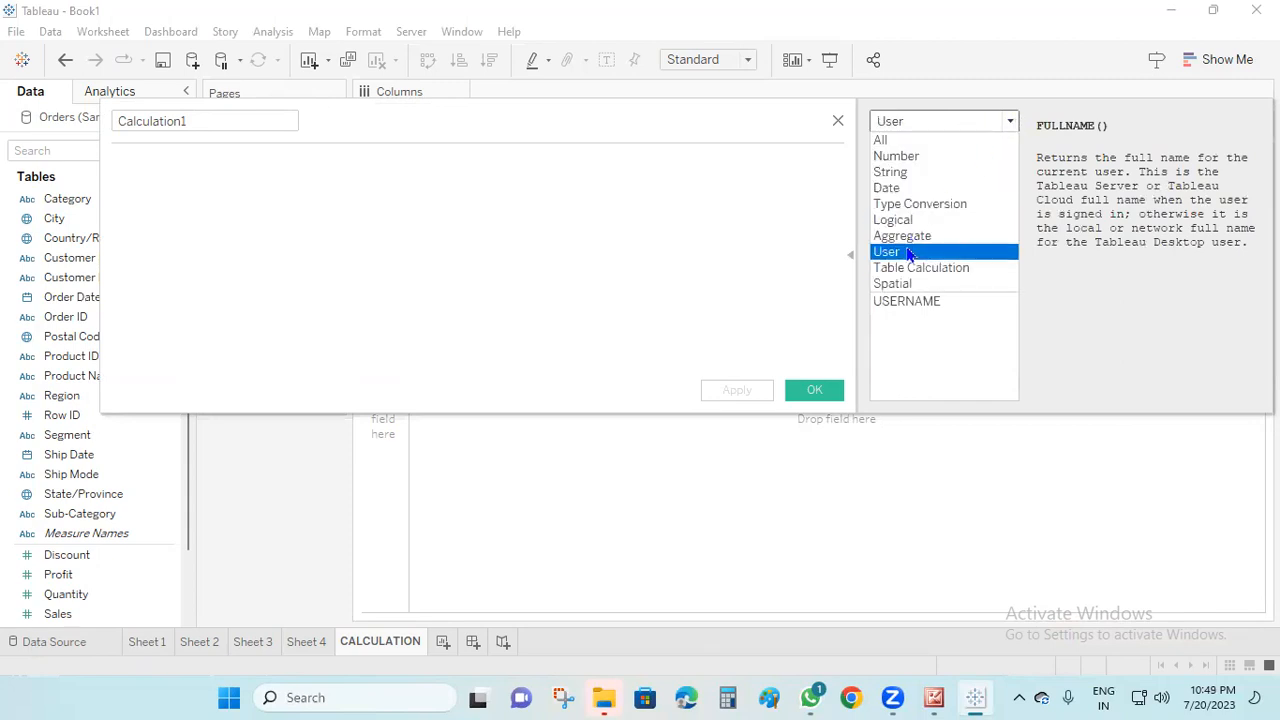
pyautogui.click(901, 255)
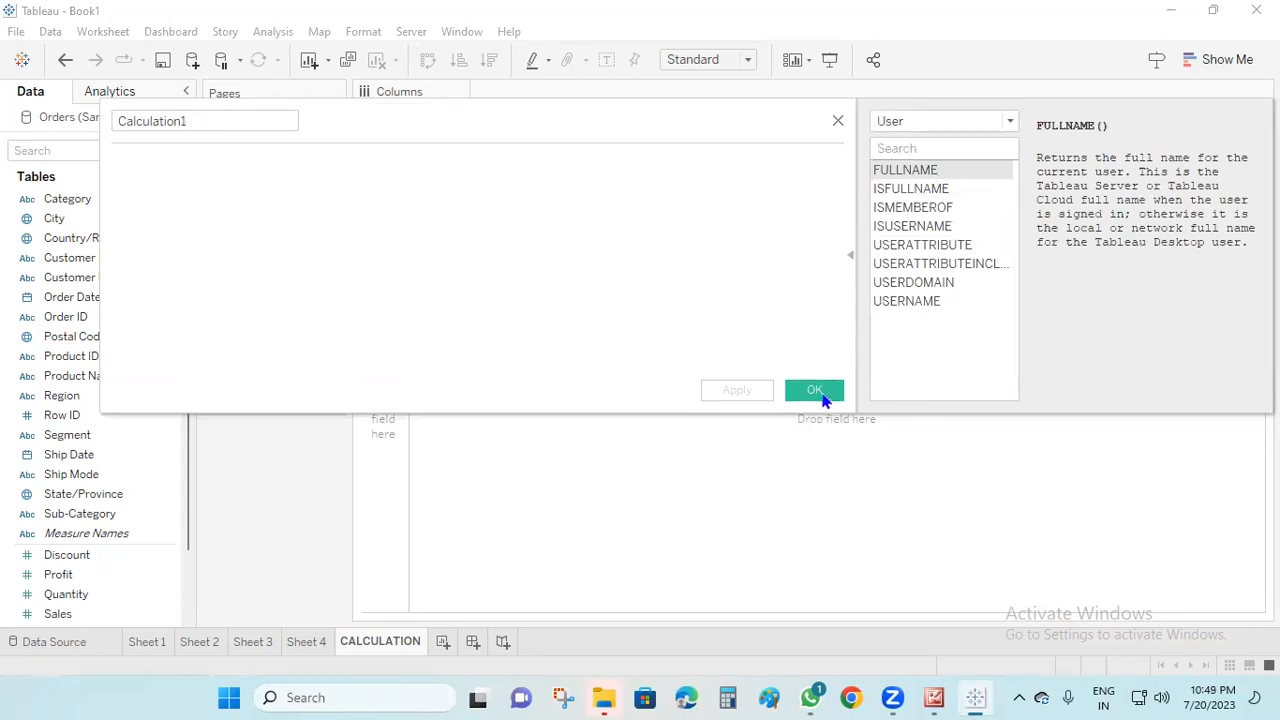
pyautogui.doubleClick(926, 171)
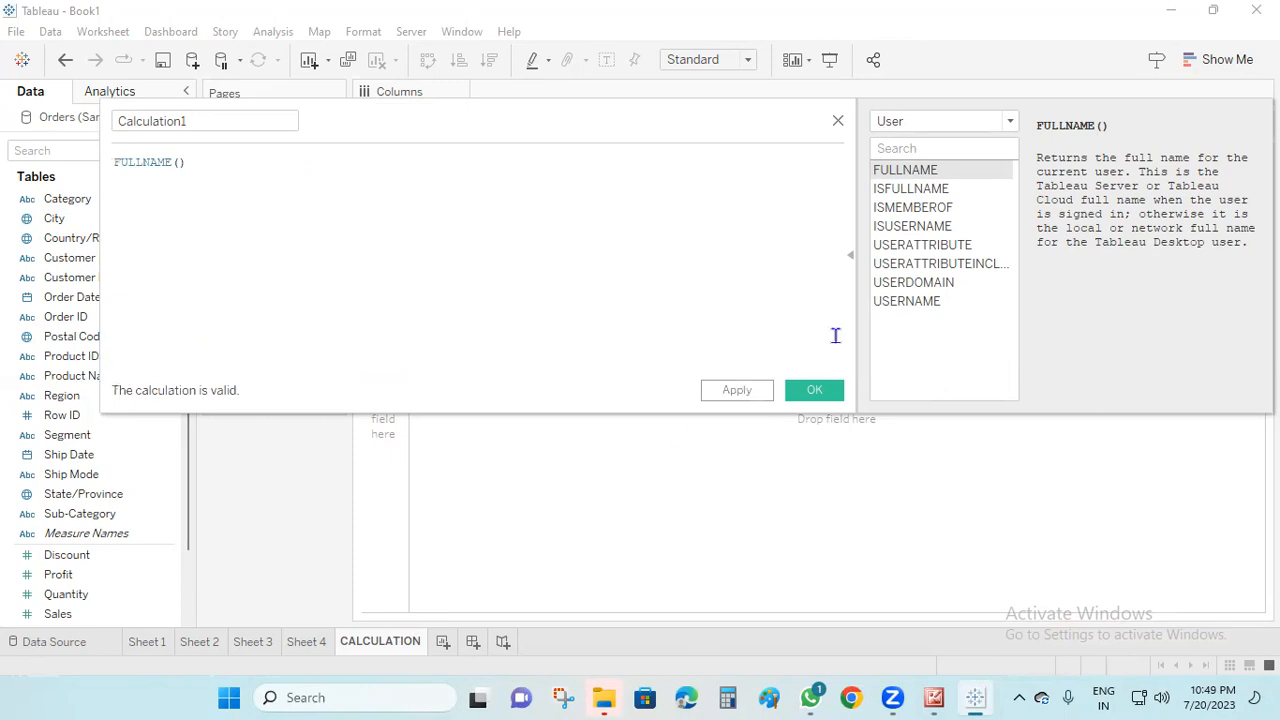
# Browse the functions in the Table Calculation category and close the calculation without saving it
pyautogui.click(1009, 122)
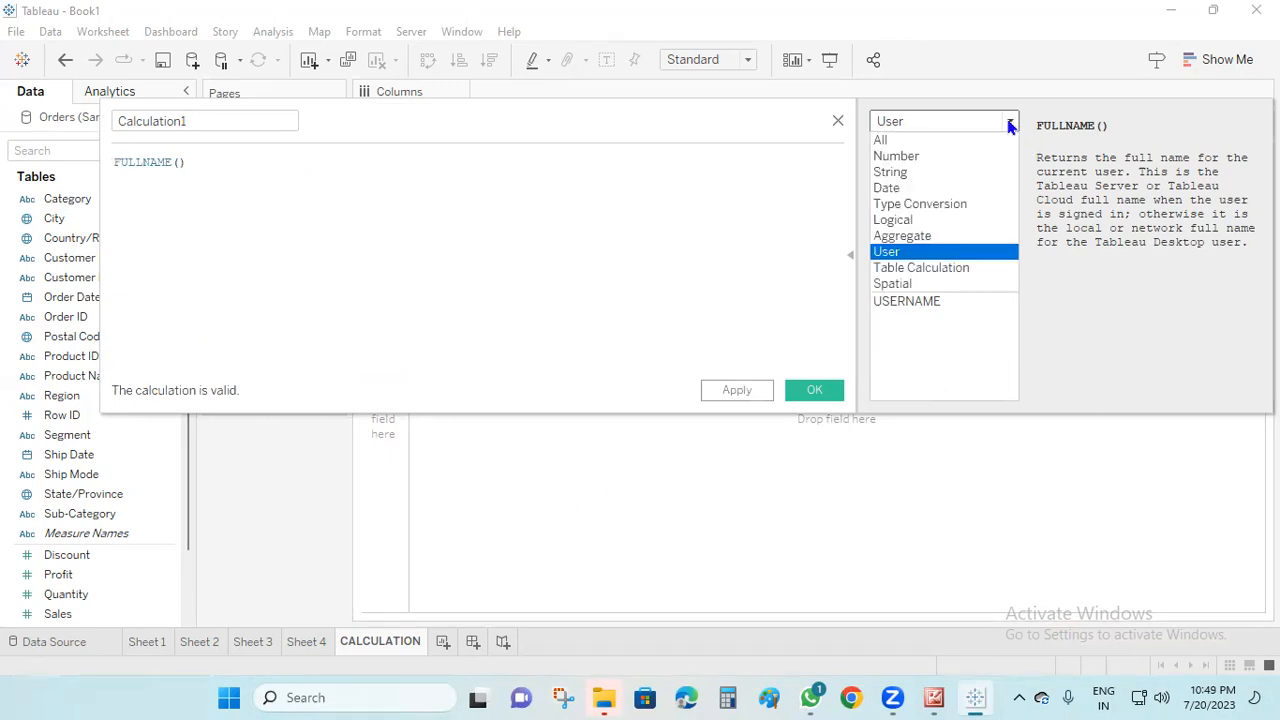
pyautogui.click(932, 267)
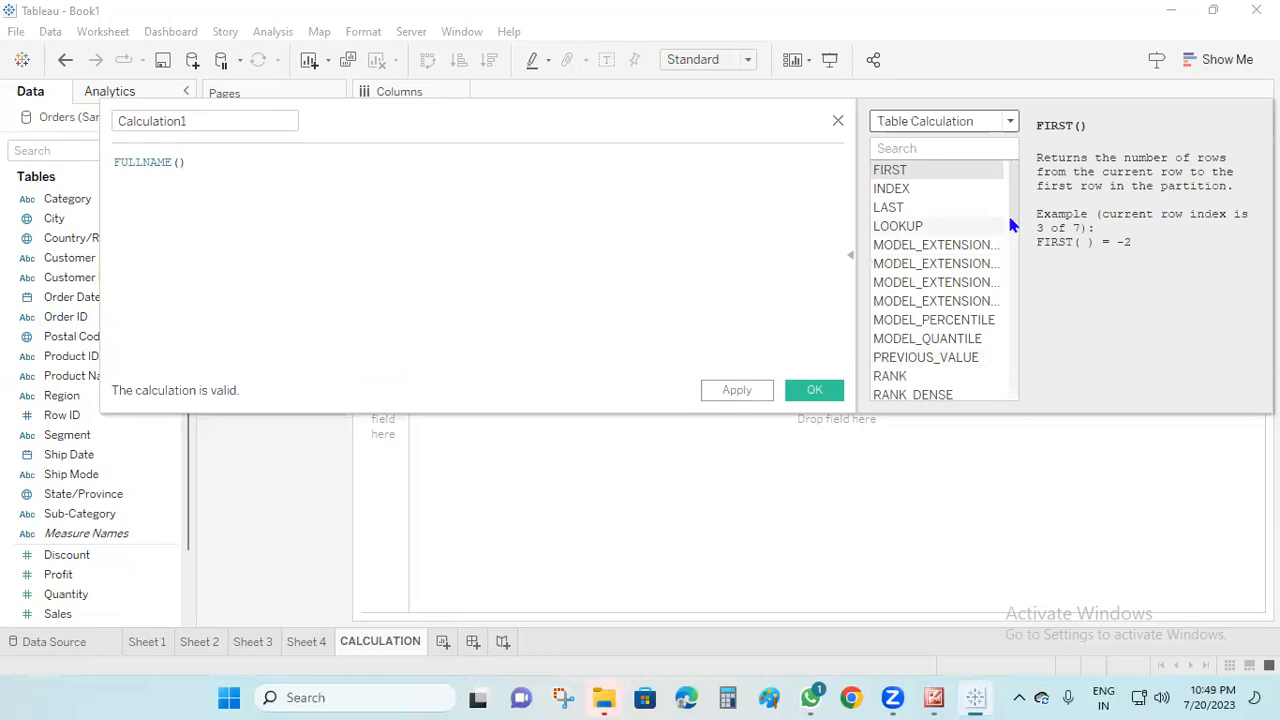
pyautogui.scroll(-10, 1000, 260)
pyautogui.scroll(10, 985, 370)
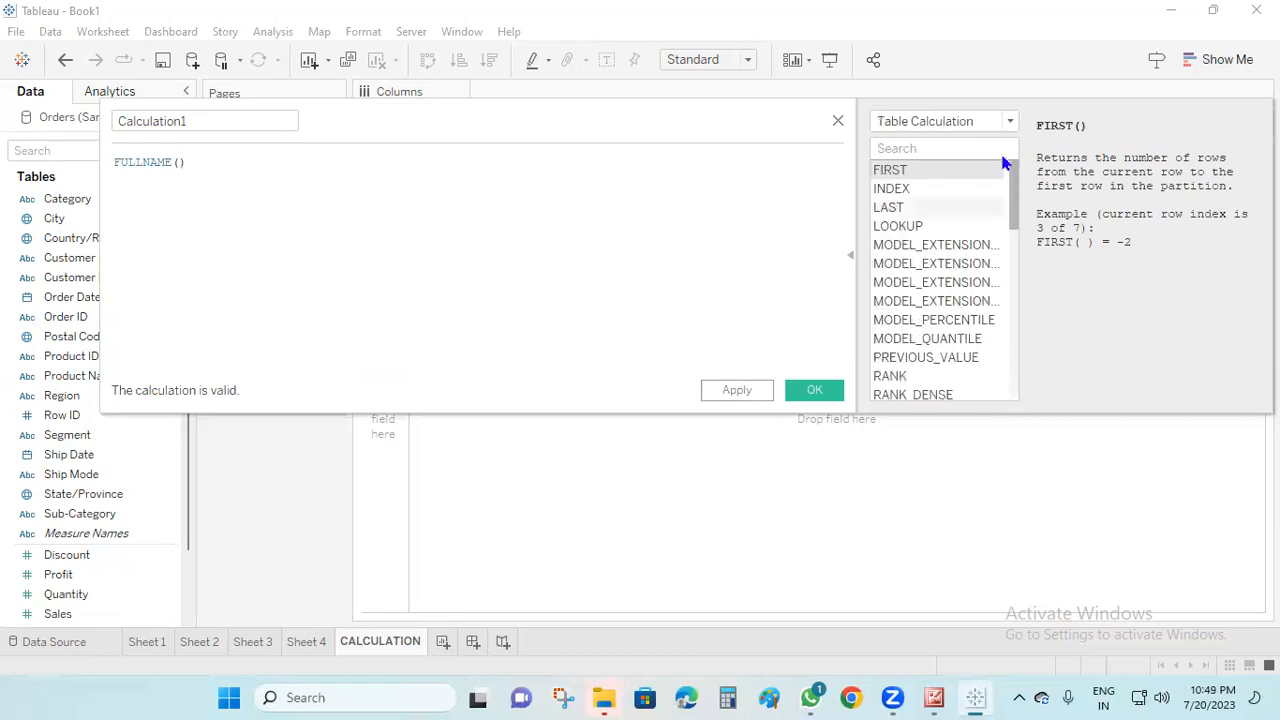
pyautogui.scroll(-6, 1000, 250)
pyautogui.moveTo(1008, 300); pyautogui.dragTo(1013, 123)
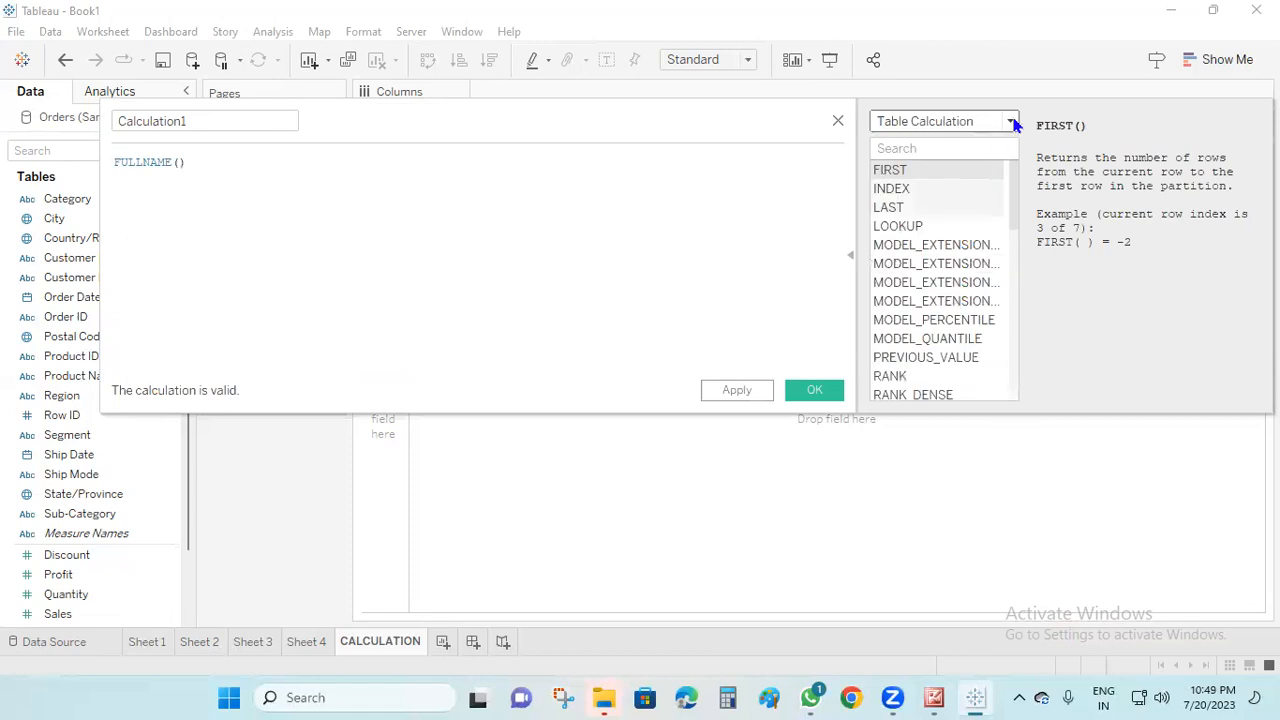
pyautogui.click(1012, 121)
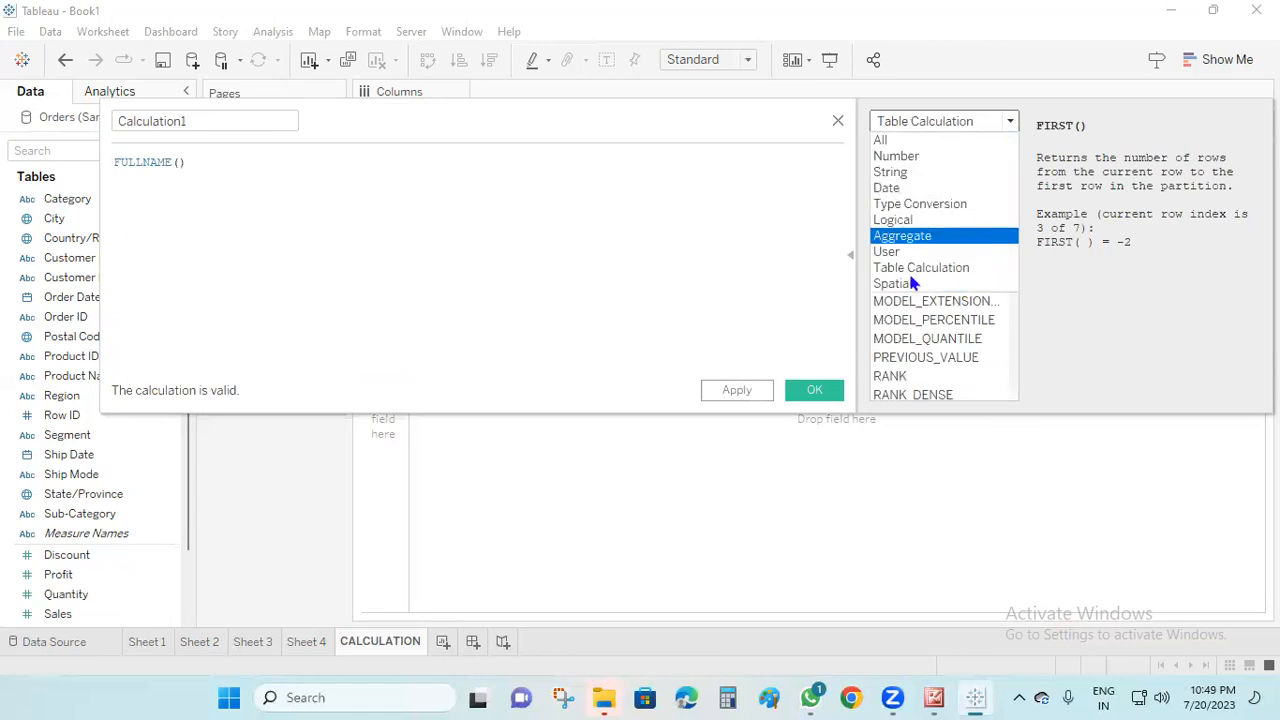
pyautogui.click(838, 122)
pyautogui.click(838, 122)
# Switch to Picture Manager to review the modules in the course syllabus image, and return to Tableau
pyautogui.click(934, 697)
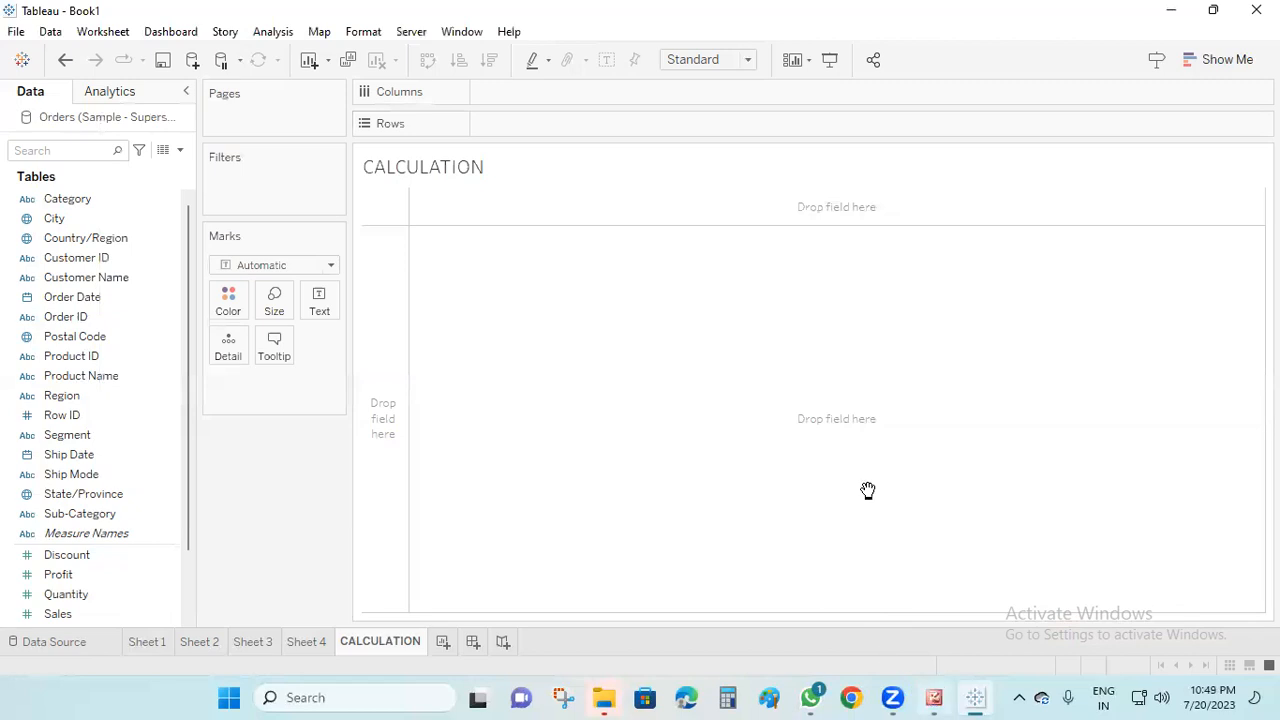
pyautogui.scroll(-1, 552, 414)
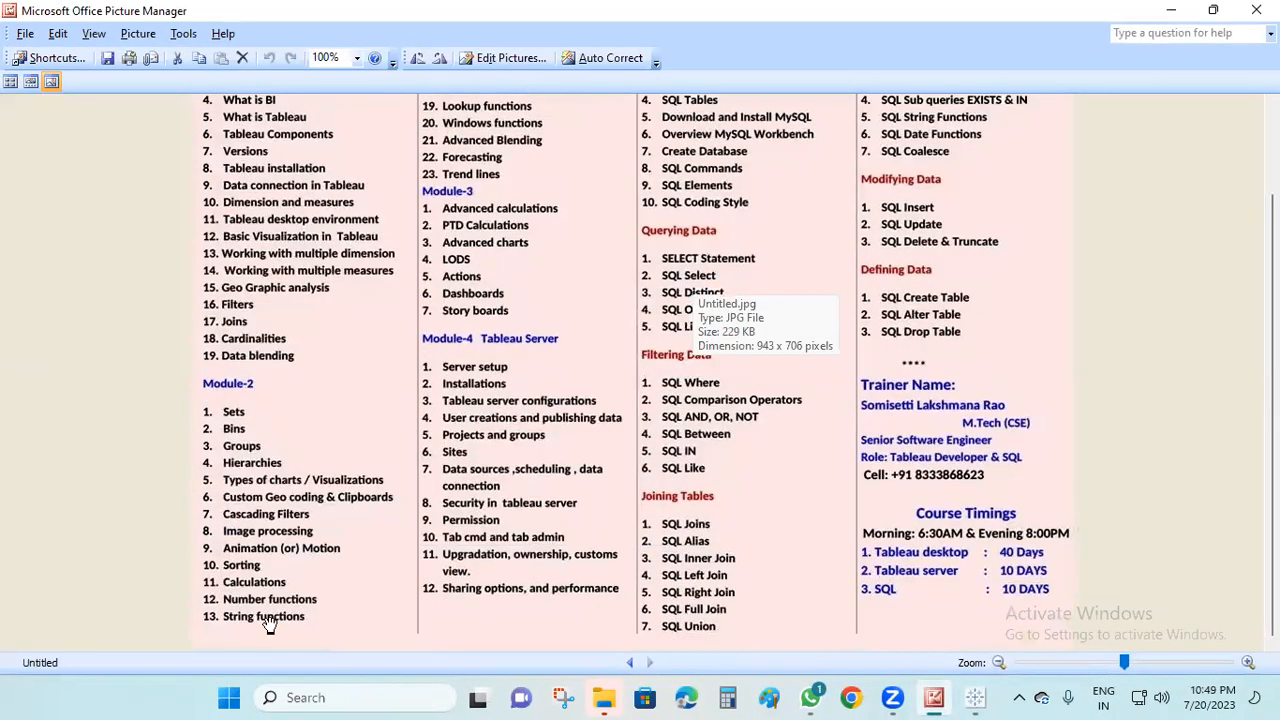
pyautogui.click(1171, 12)
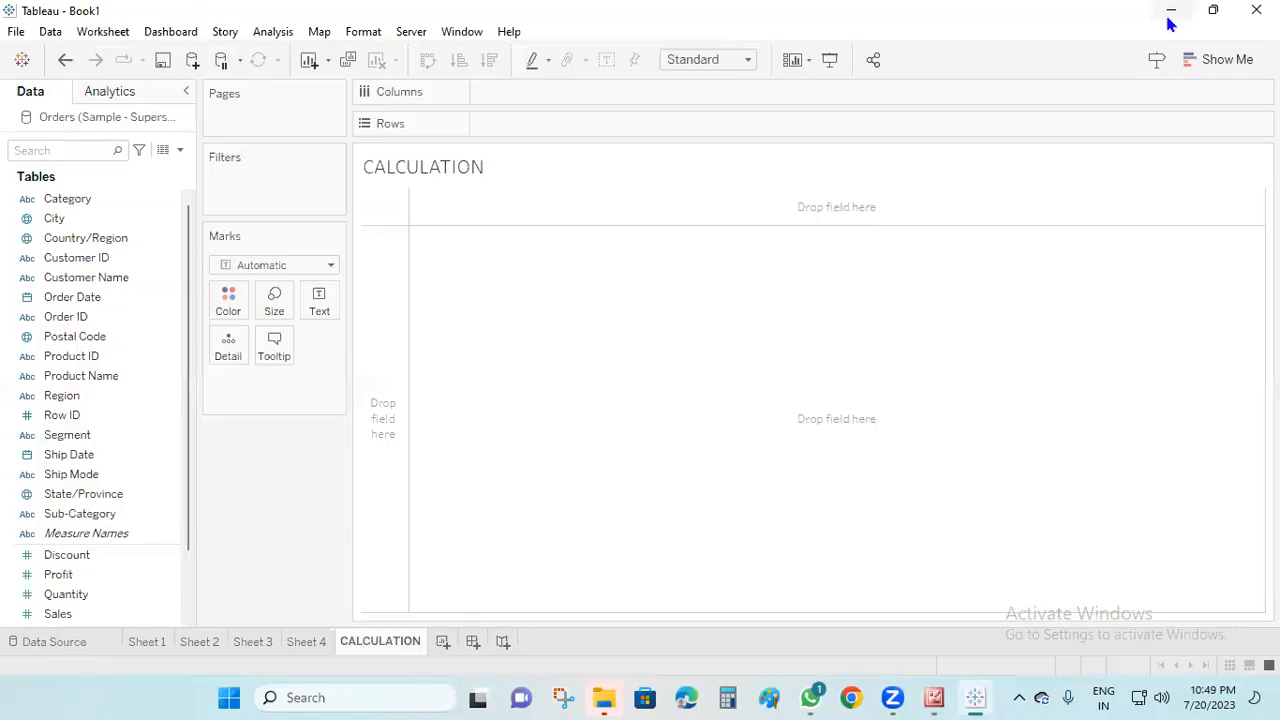
# Add a new worksheet and start a calculated field named ABS
pyautogui.click(443, 642)
pyautogui.click(180, 151)
pyautogui.click(157, 169)
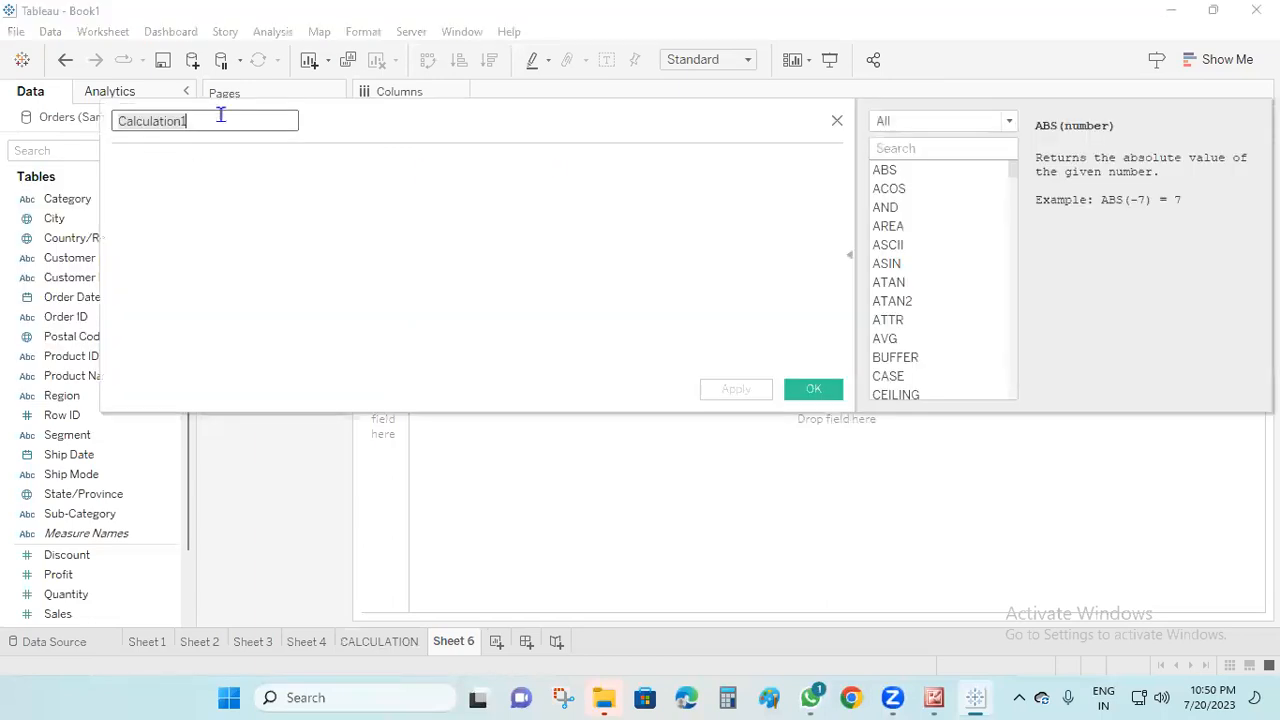
pyautogui.write('NUMBER')
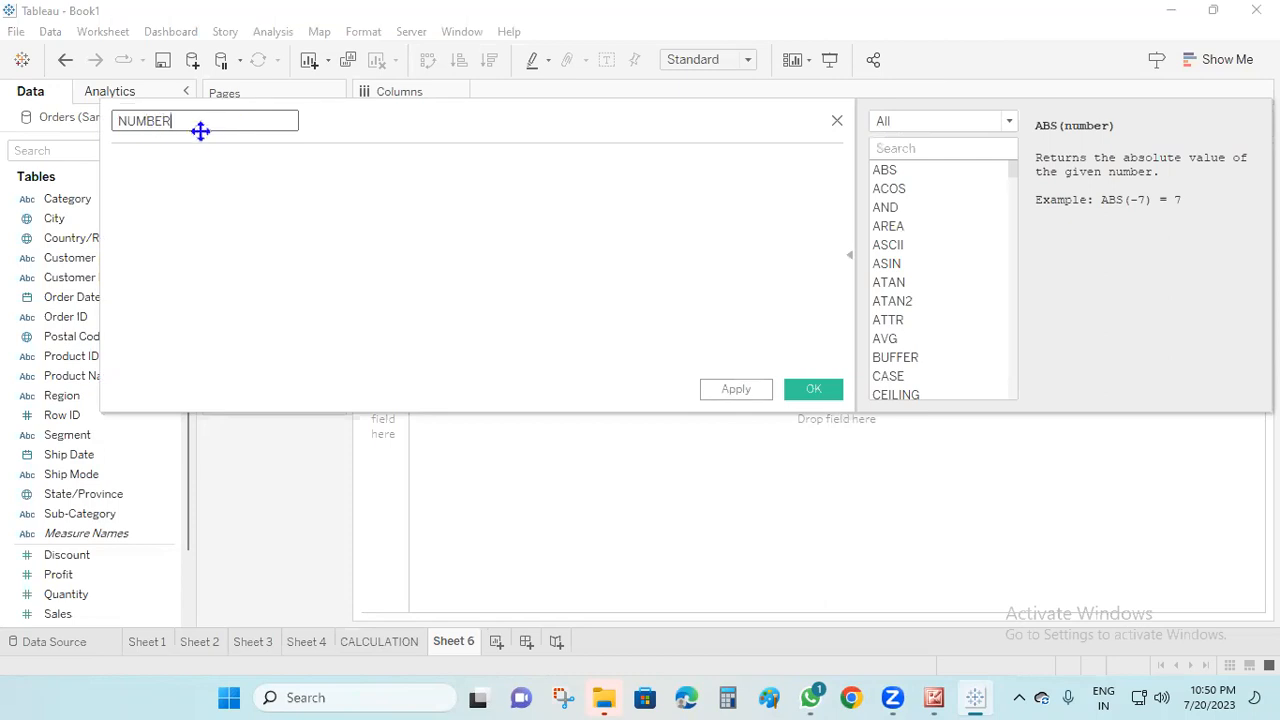
pyautogui.moveTo(200, 131); pyautogui.dragTo(414, 216)
pyautogui.hotkey('ctrl', 'a')
pyautogui.press('BackSpace')
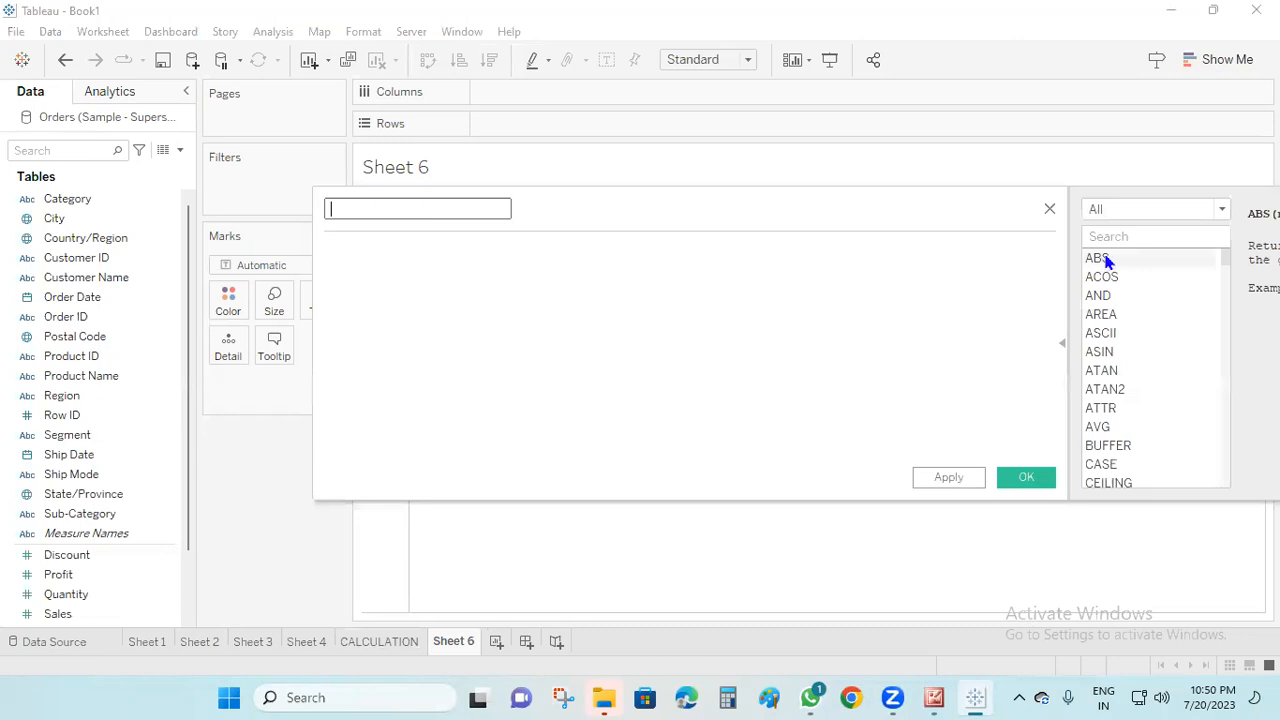
pyautogui.write('ABS')
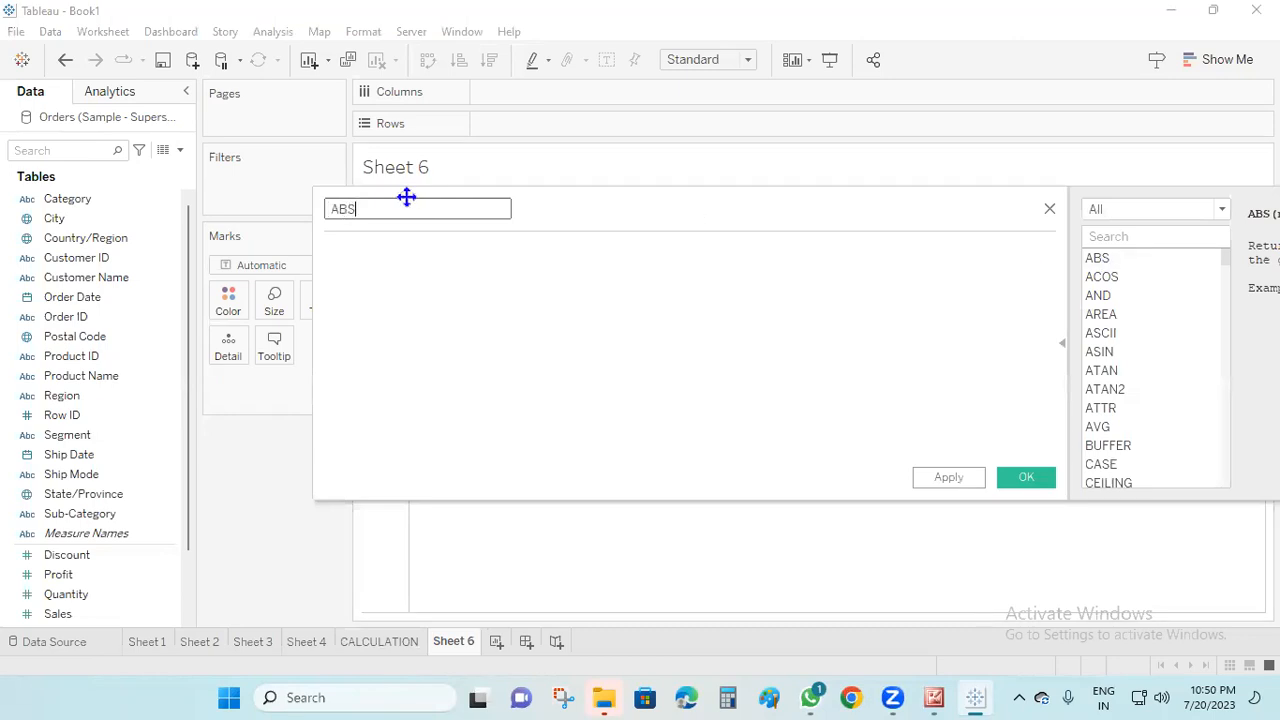
# Enter ABS(7) as the formula of the ABS calculated field
pyautogui.click(404, 255)
pyautogui.write('ABS')
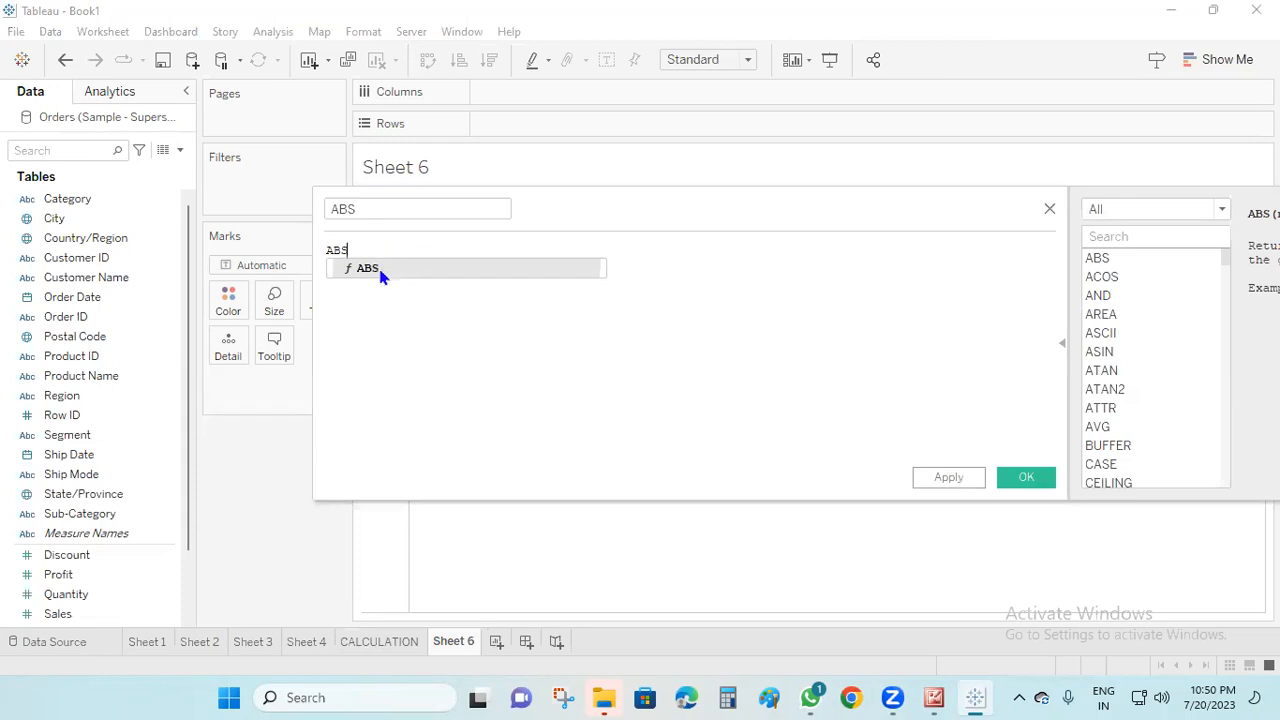
pyautogui.click(380, 270)
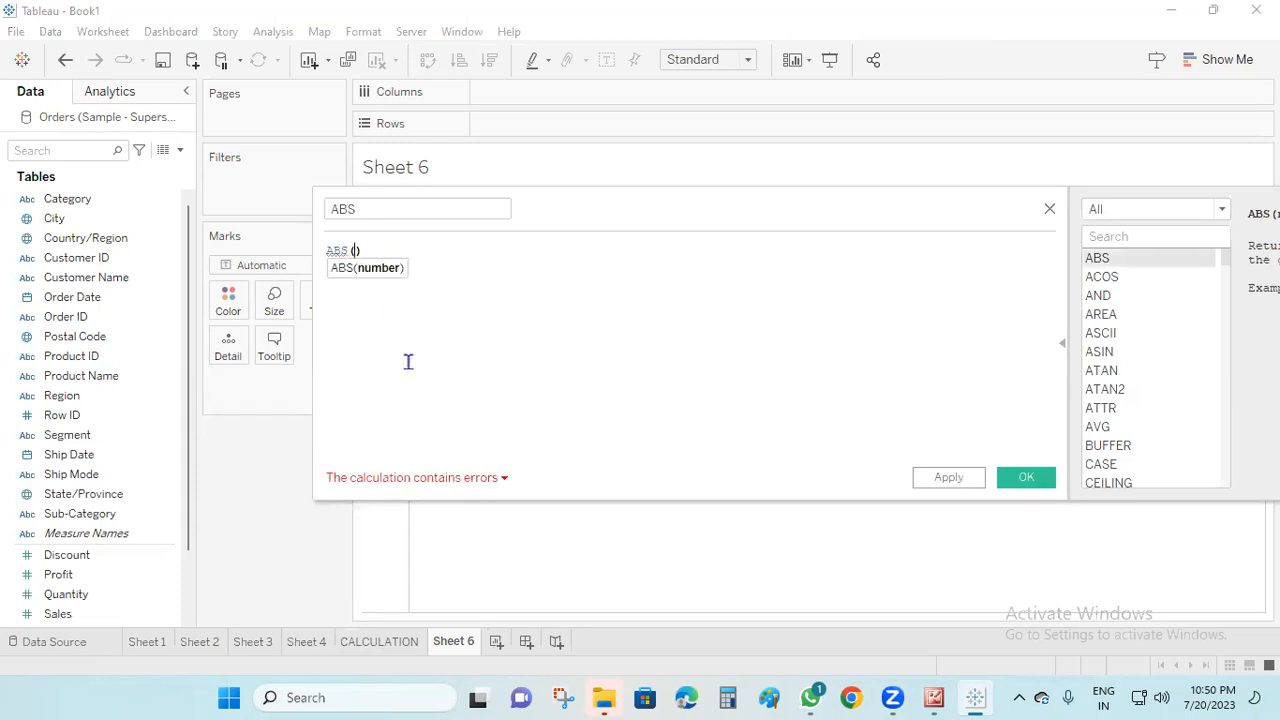
pyautogui.write('7')
pyautogui.click(449, 354)
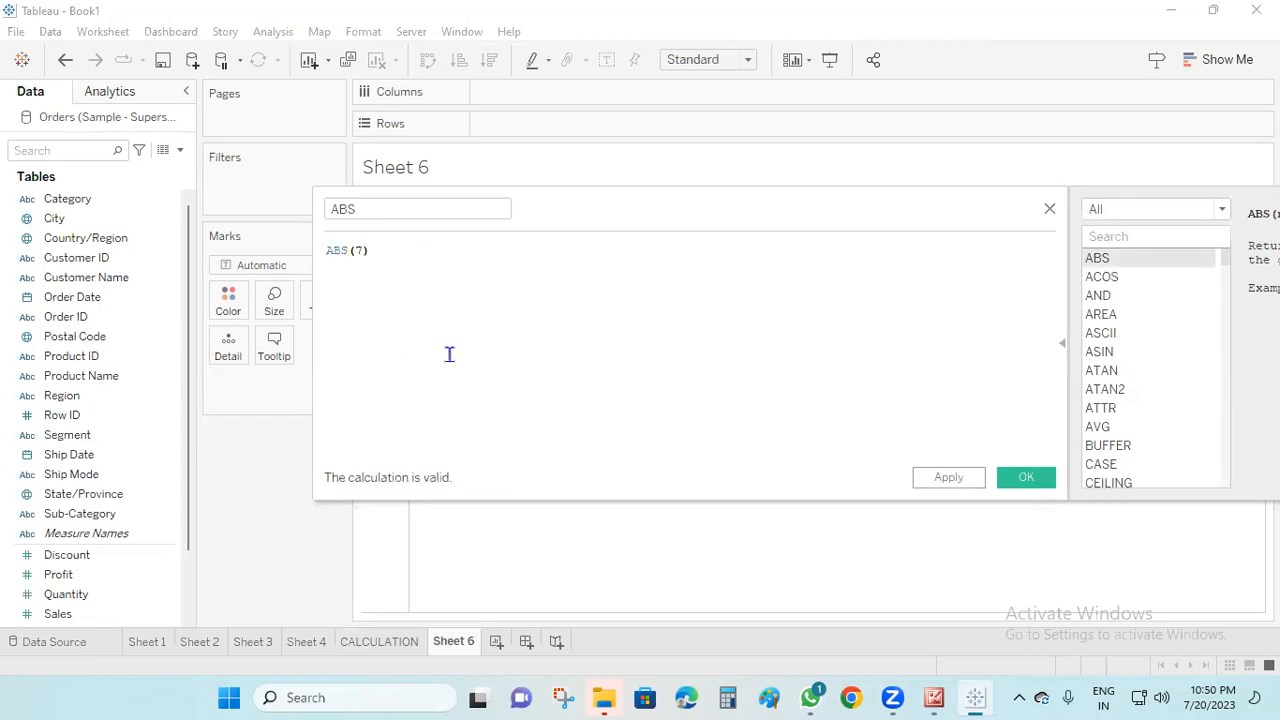
# Save the ABS calculated field and place it on Rows
pyautogui.click(930, 477)
pyautogui.click(1017, 480)
pyautogui.moveTo(80, 564); pyautogui.dragTo(546, 127)
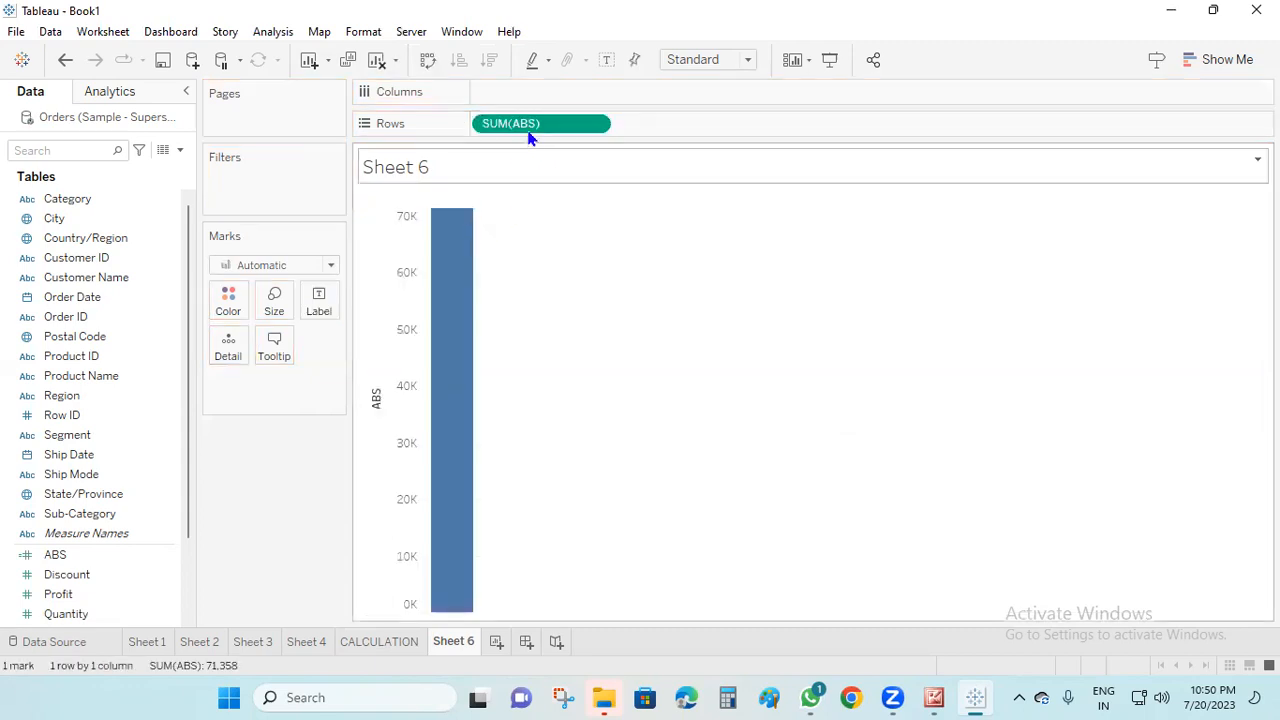
# Convert the ABS field on Rows to discrete and change it from a sum to a dimension
pyautogui.rightClick(535, 125)
pyautogui.click(630, 350)
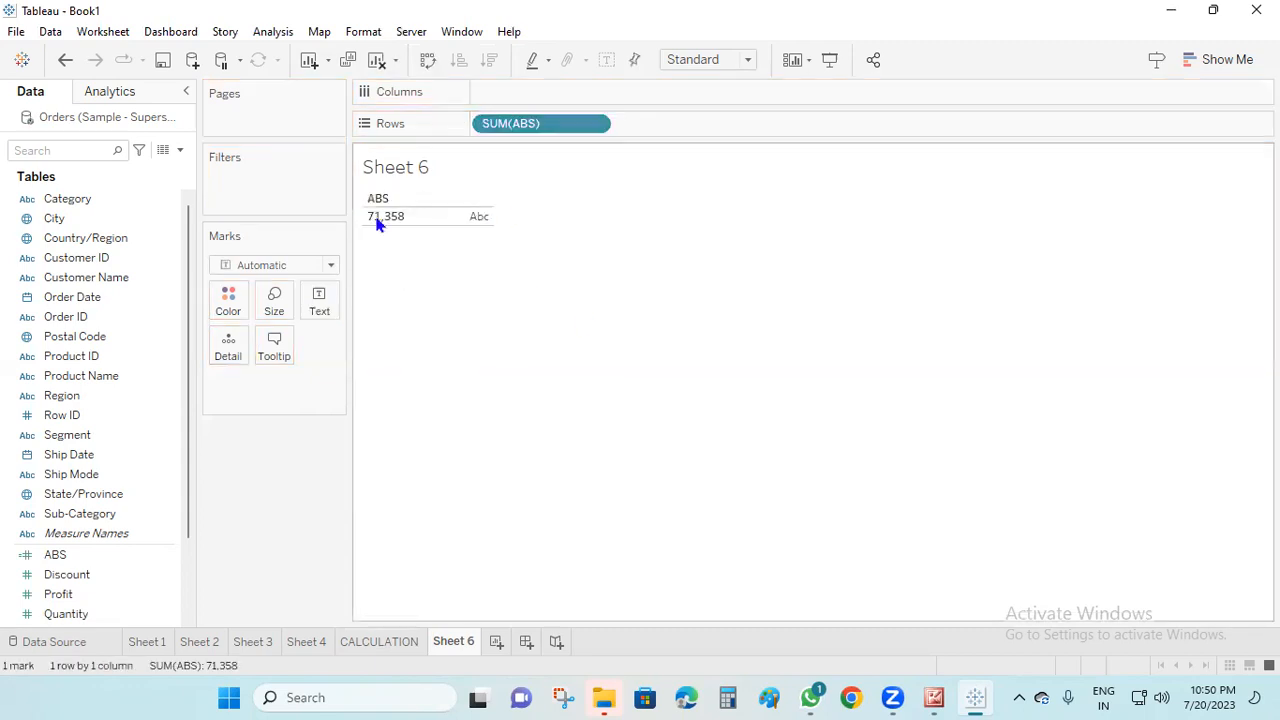
pyautogui.rightClick(560, 124)
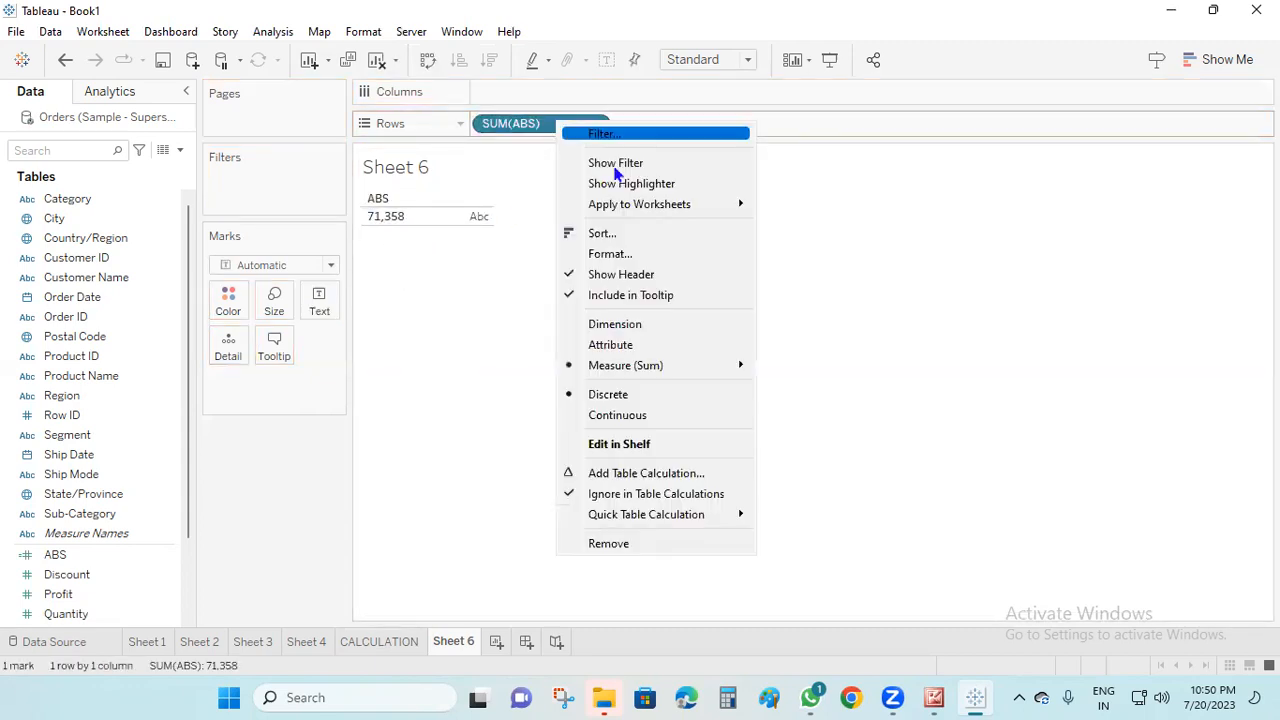
pyautogui.click(650, 323)
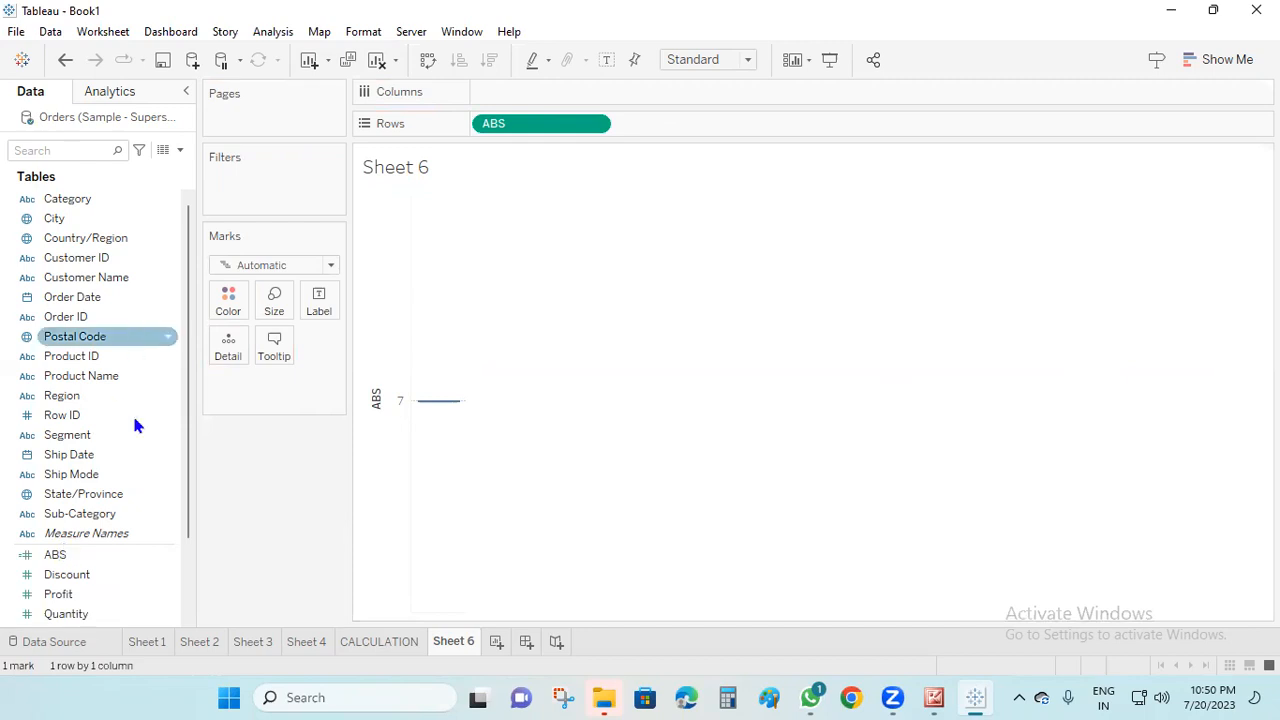
# Edit the ABS calculated field so that its formula is ABS(-10), and save it
pyautogui.rightClick(56, 554)
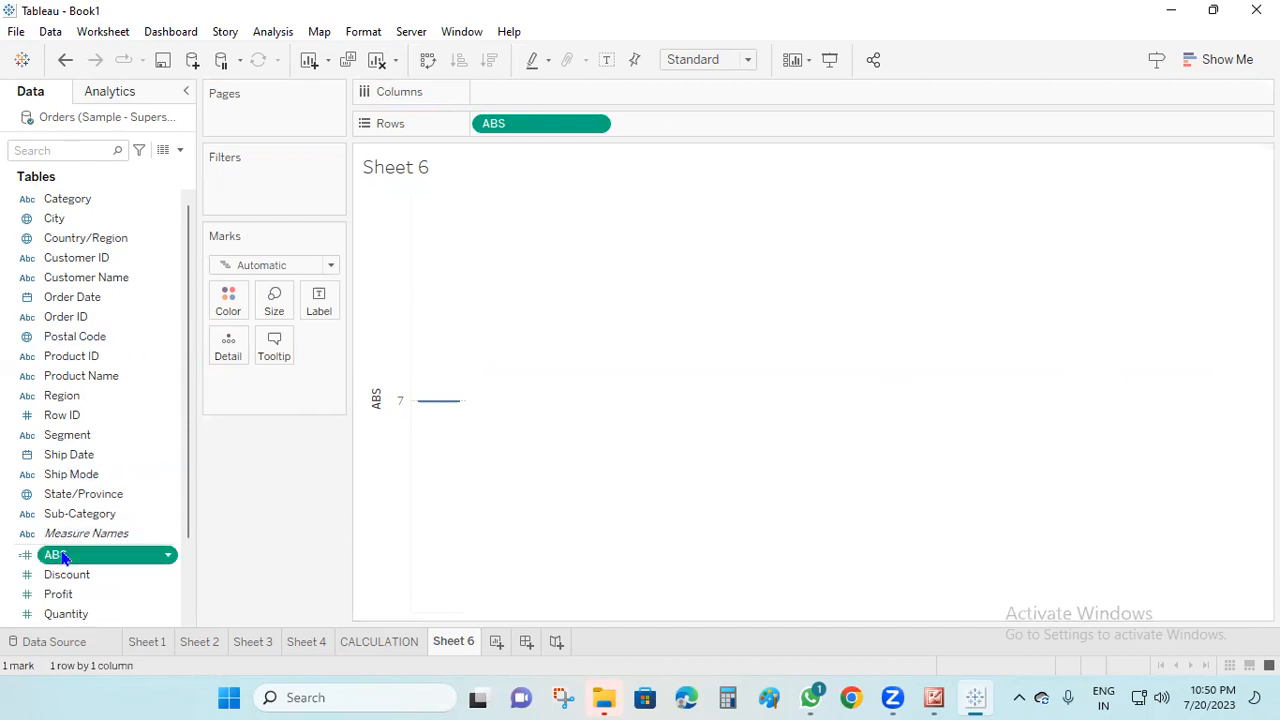
pyautogui.click(140, 185)
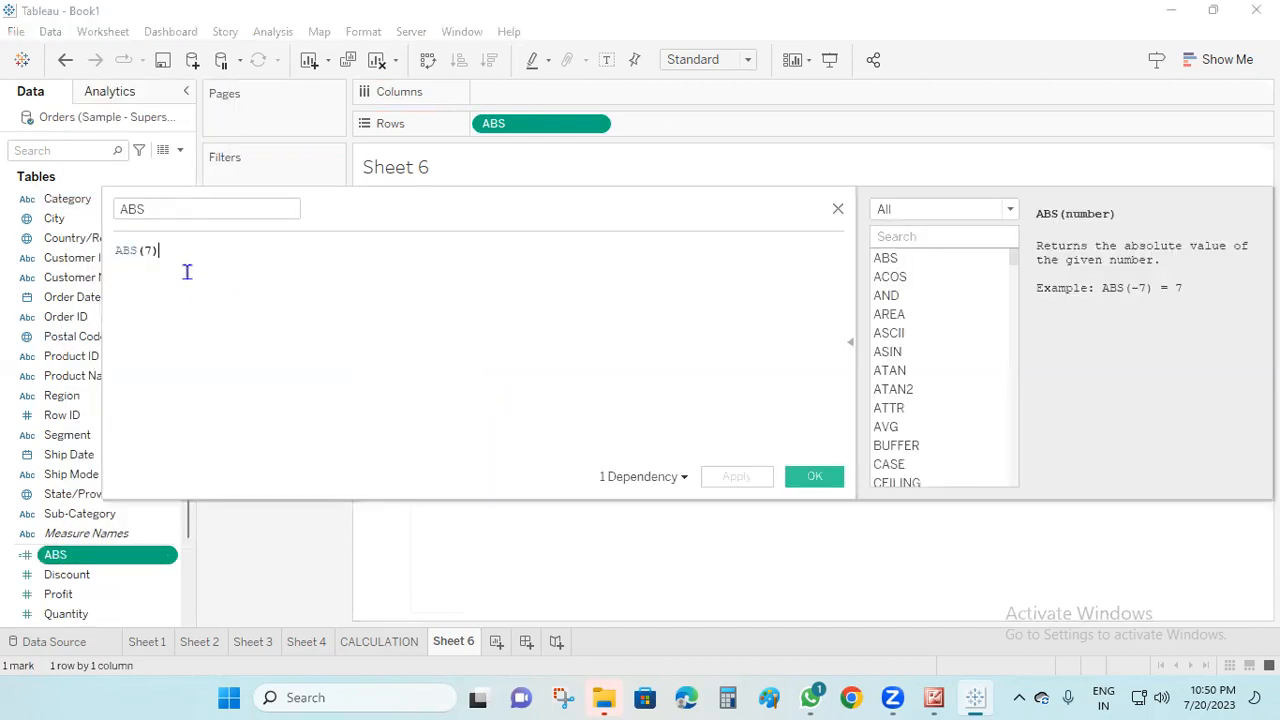
pyautogui.click(150, 250)
pyautogui.press('BackSpace')
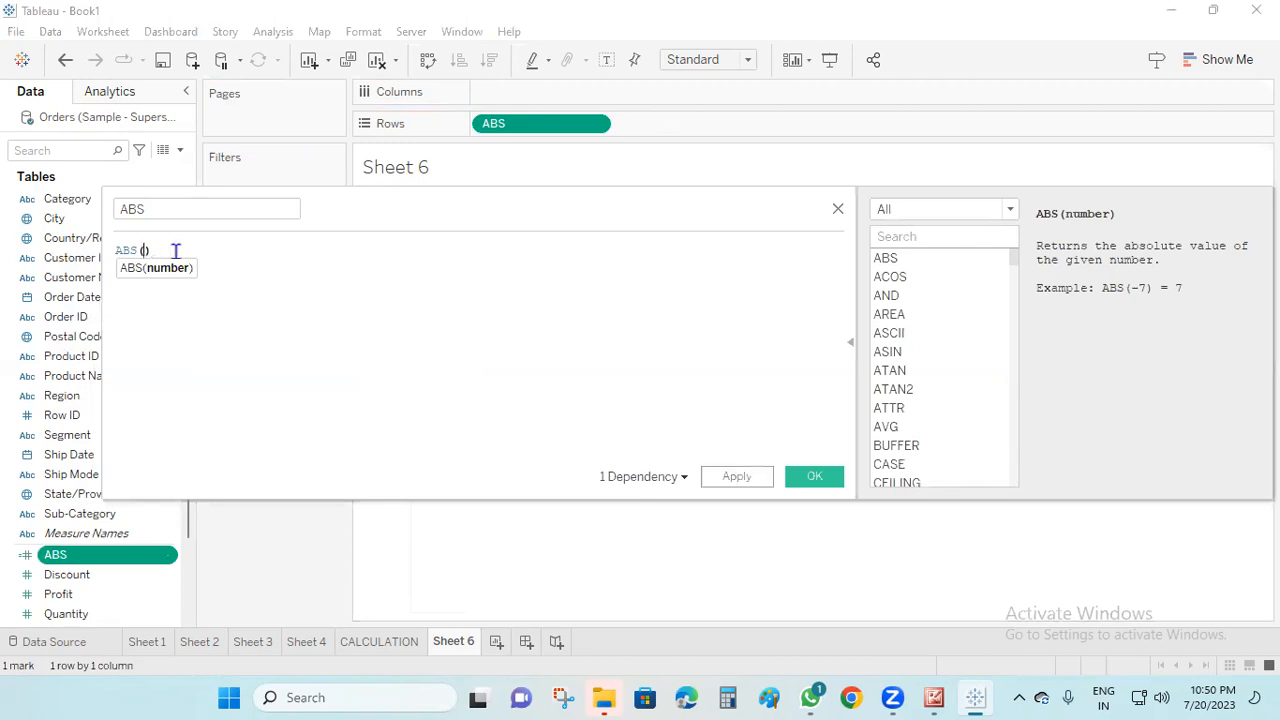
pyautogui.write('-10')
pyautogui.click(748, 476)
pyautogui.click(808, 477)
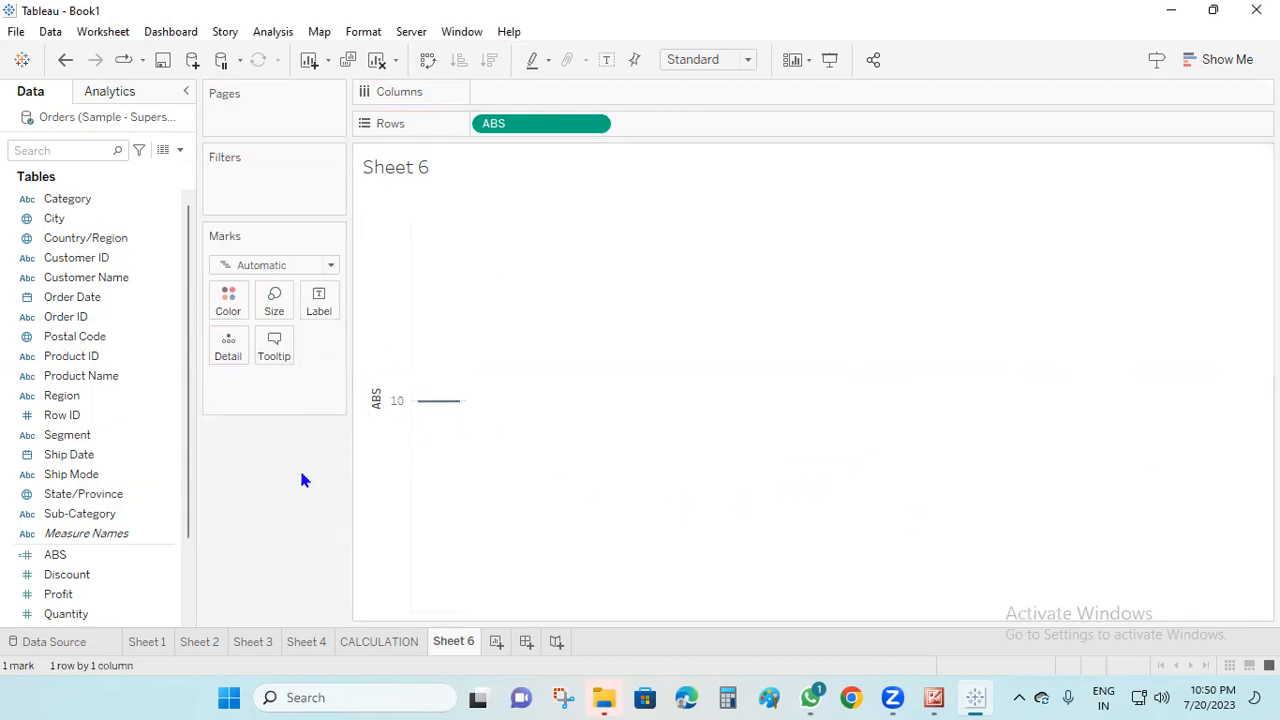
# Start a new calculated field and browse the functions in the String category
pyautogui.click(973, 697)
pyautogui.click(973, 697)
pyautogui.click(175, 151)
pyautogui.click(166, 170)
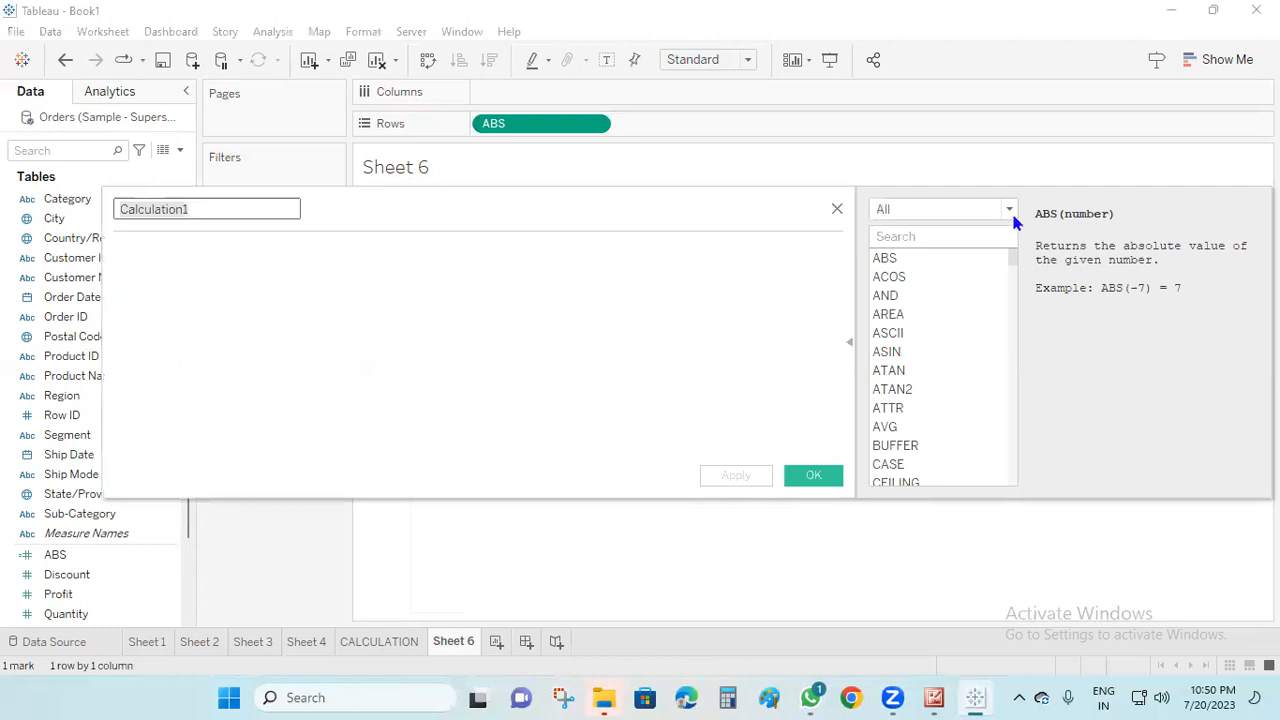
pyautogui.click(1009, 210)
pyautogui.click(925, 262)
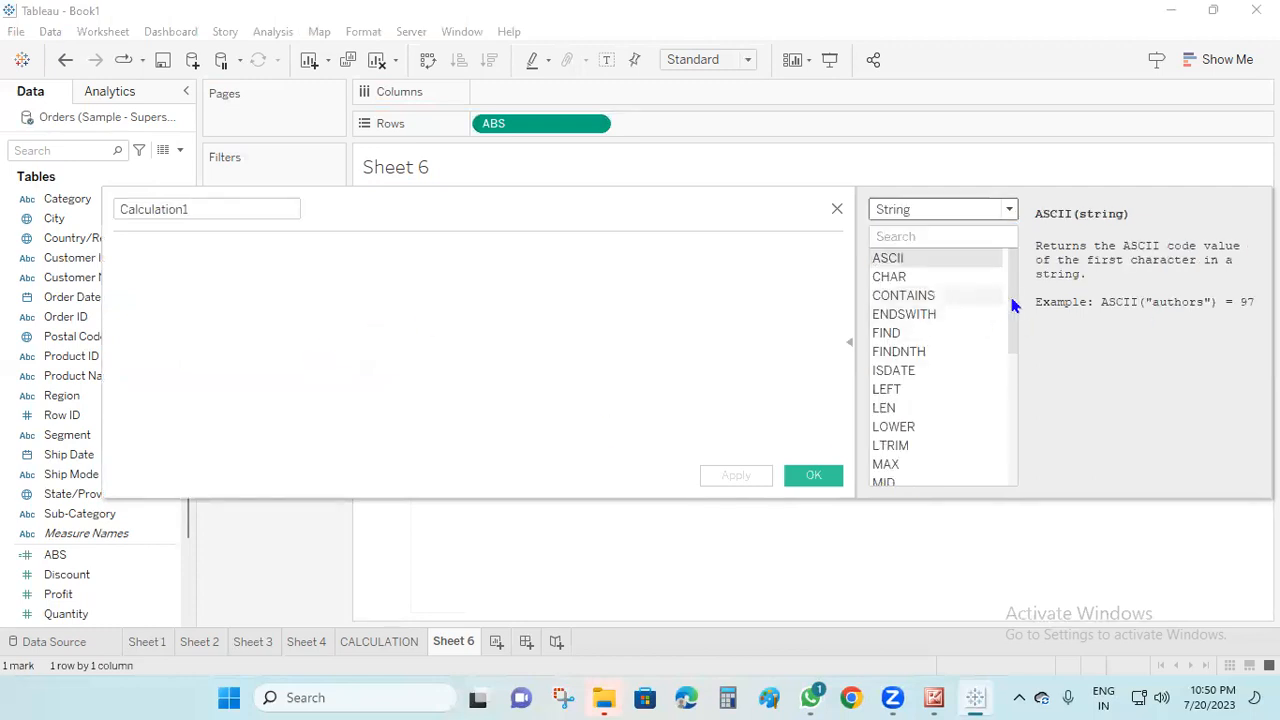
pyautogui.scroll(-1, 1015, 316)
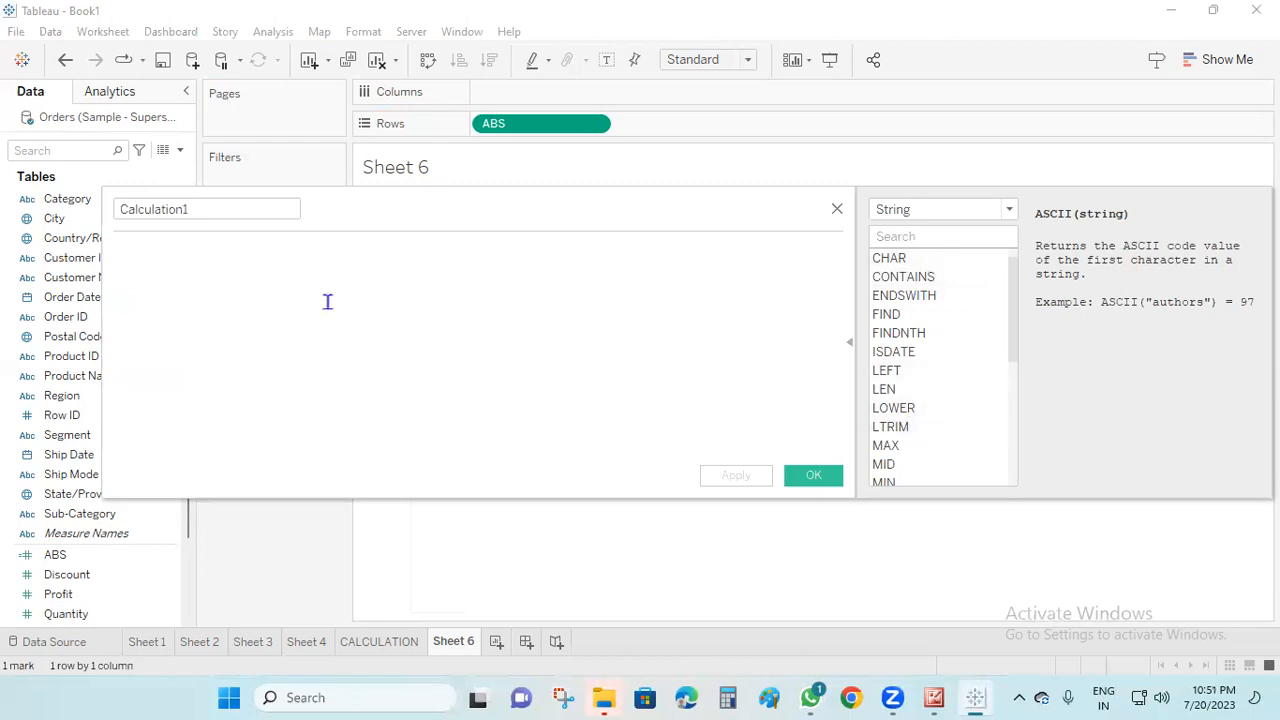
# Enter UPPER([Category]) as the formula of Calculation1 and save the field
pyautogui.write('UPPER')
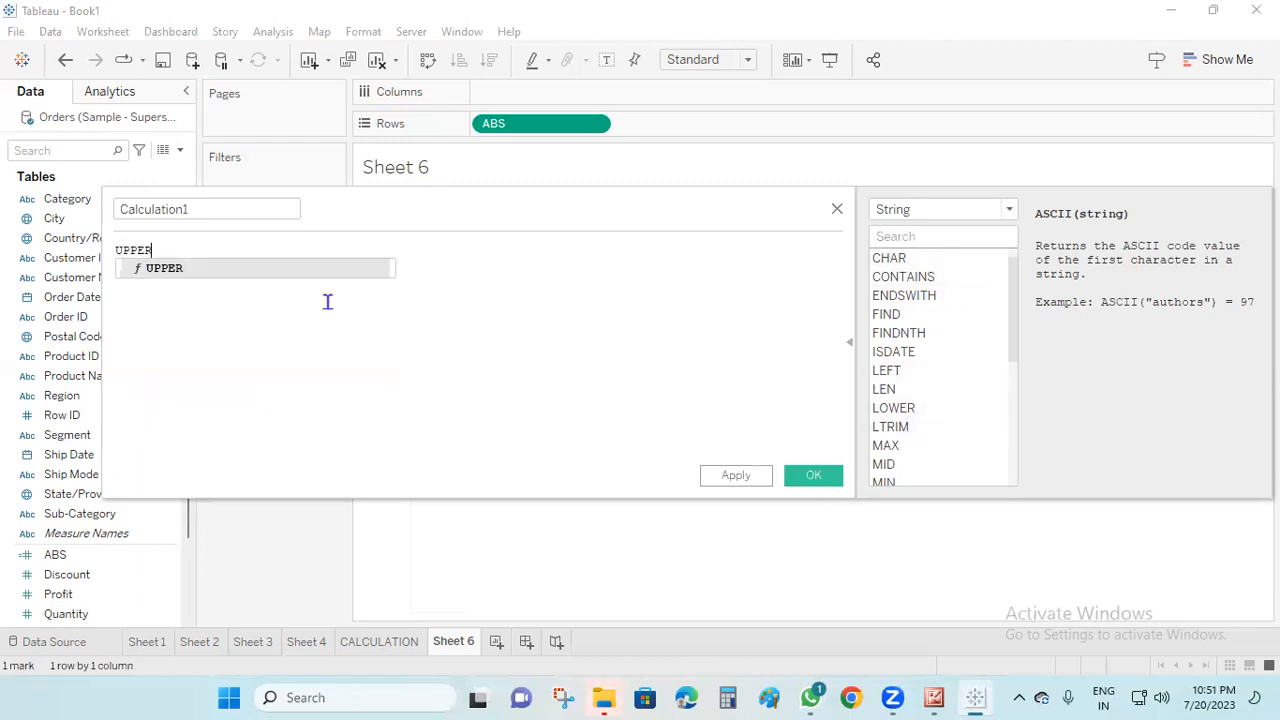
pyautogui.press('Return')
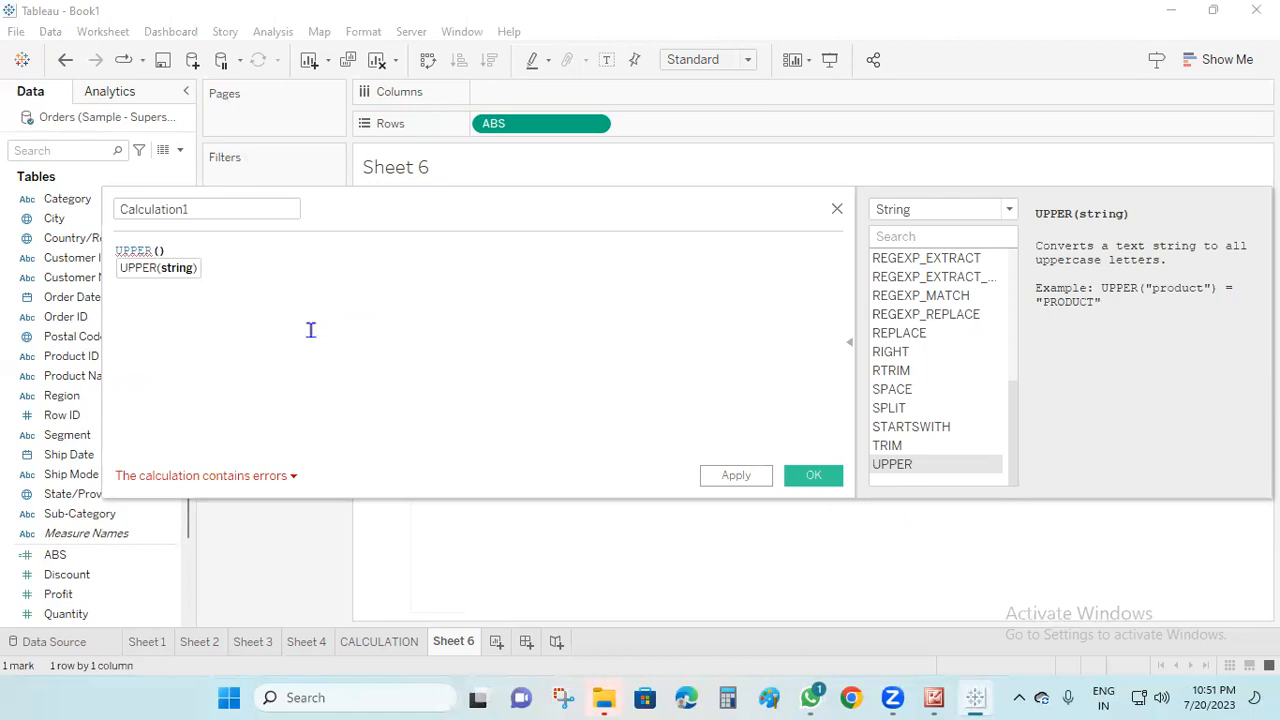
pyautogui.write('[Cat')
pyautogui.click(246, 271)
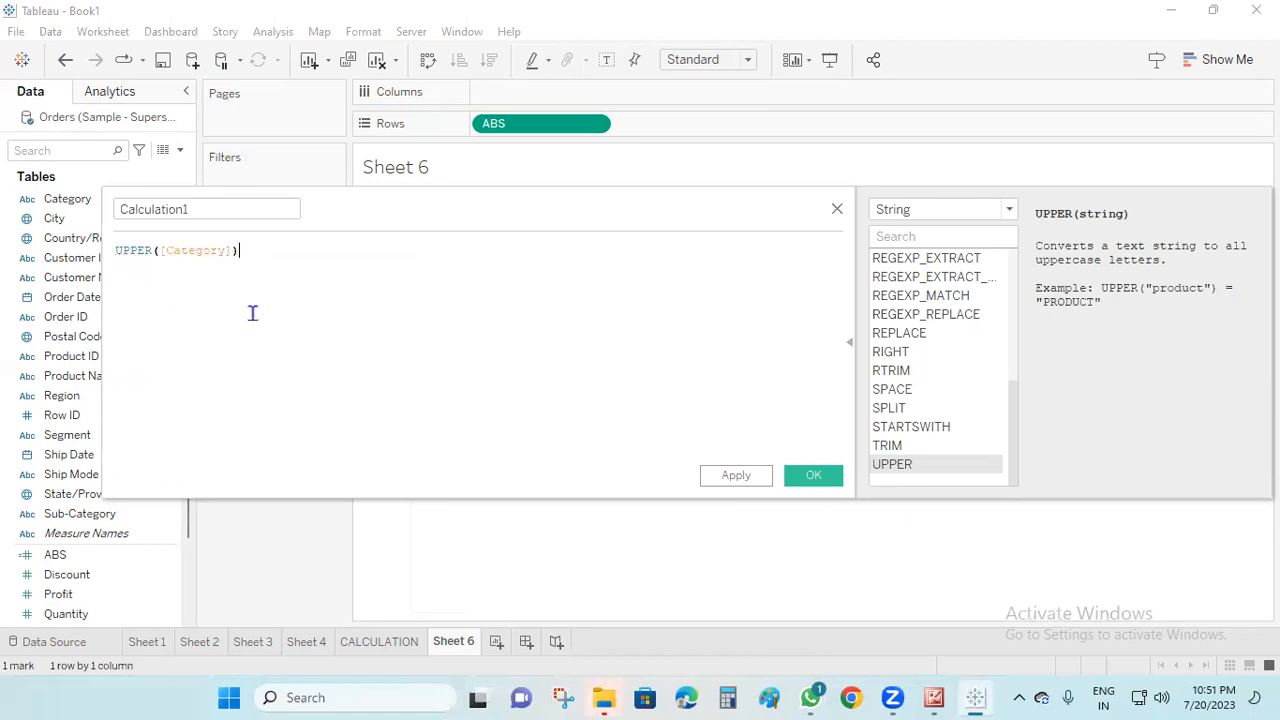
pyautogui.click(734, 475)
pyautogui.click(813, 475)
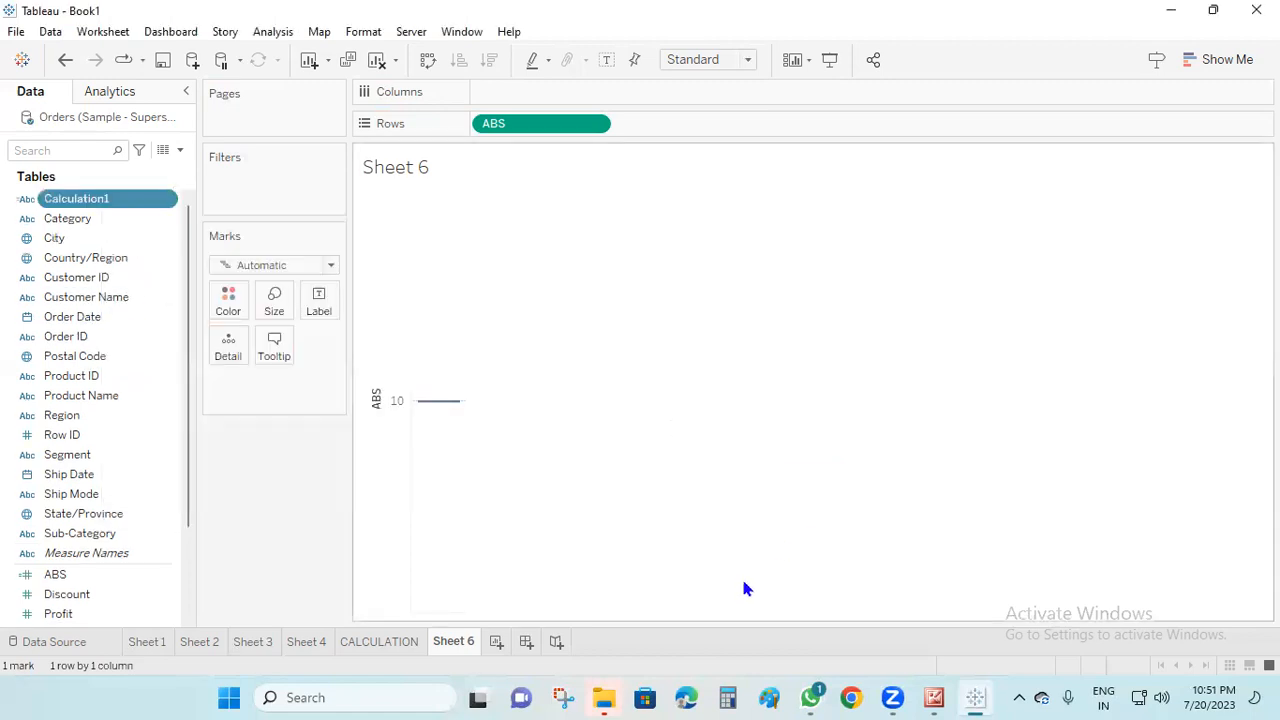
# Add a new worksheet and place Category and Calculation1 on Rows
pyautogui.click(497, 645)
pyautogui.moveTo(58, 218); pyautogui.dragTo(515, 130)
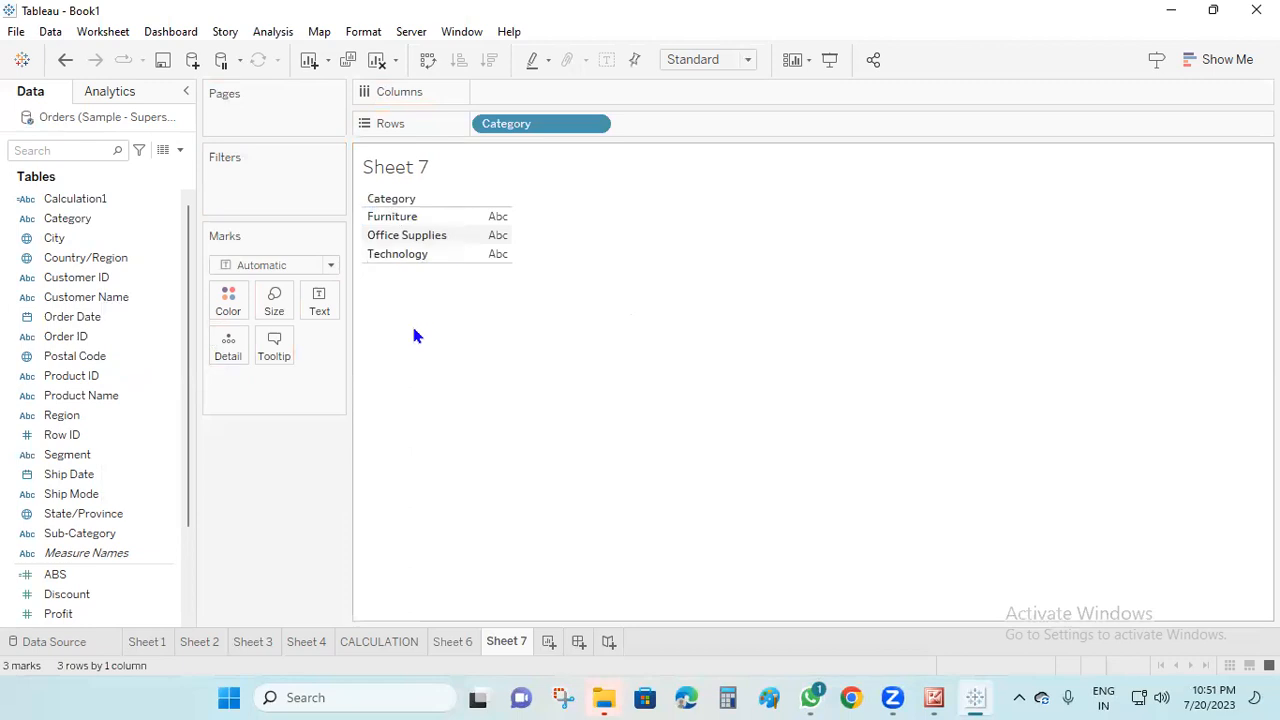
pyautogui.click(98, 205)
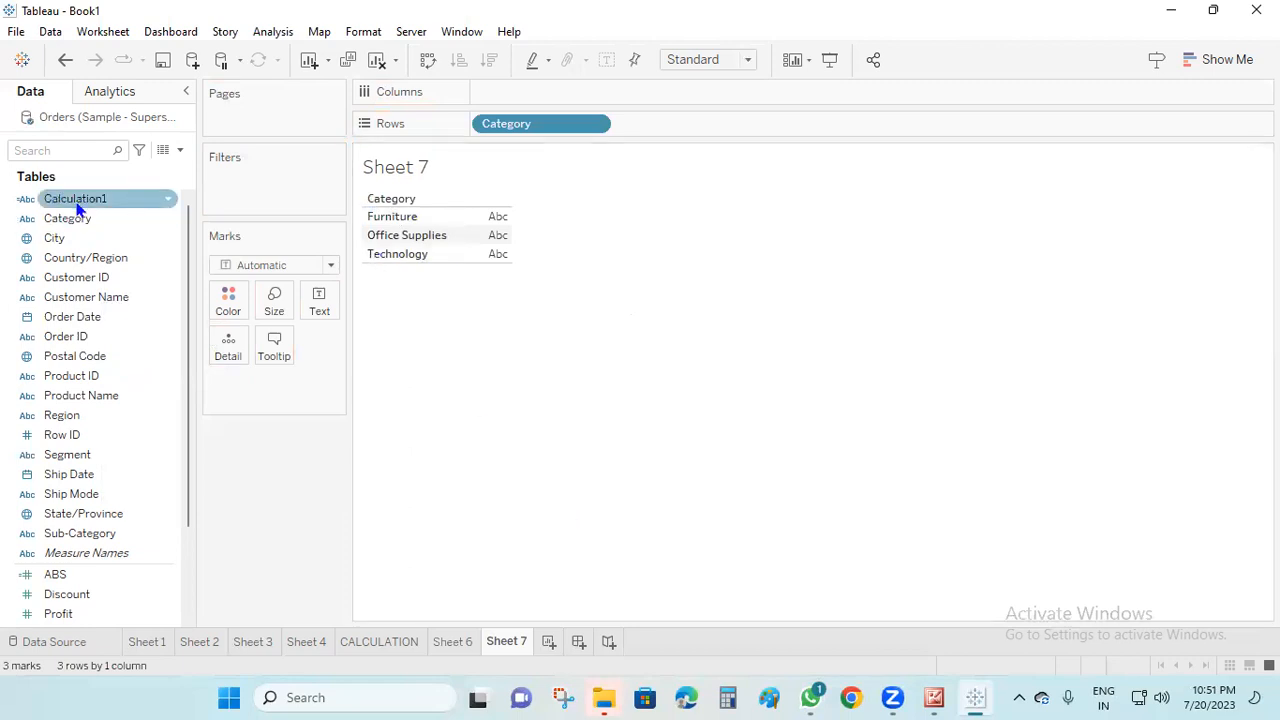
pyautogui.moveTo(80, 205); pyautogui.dragTo(696, 128)
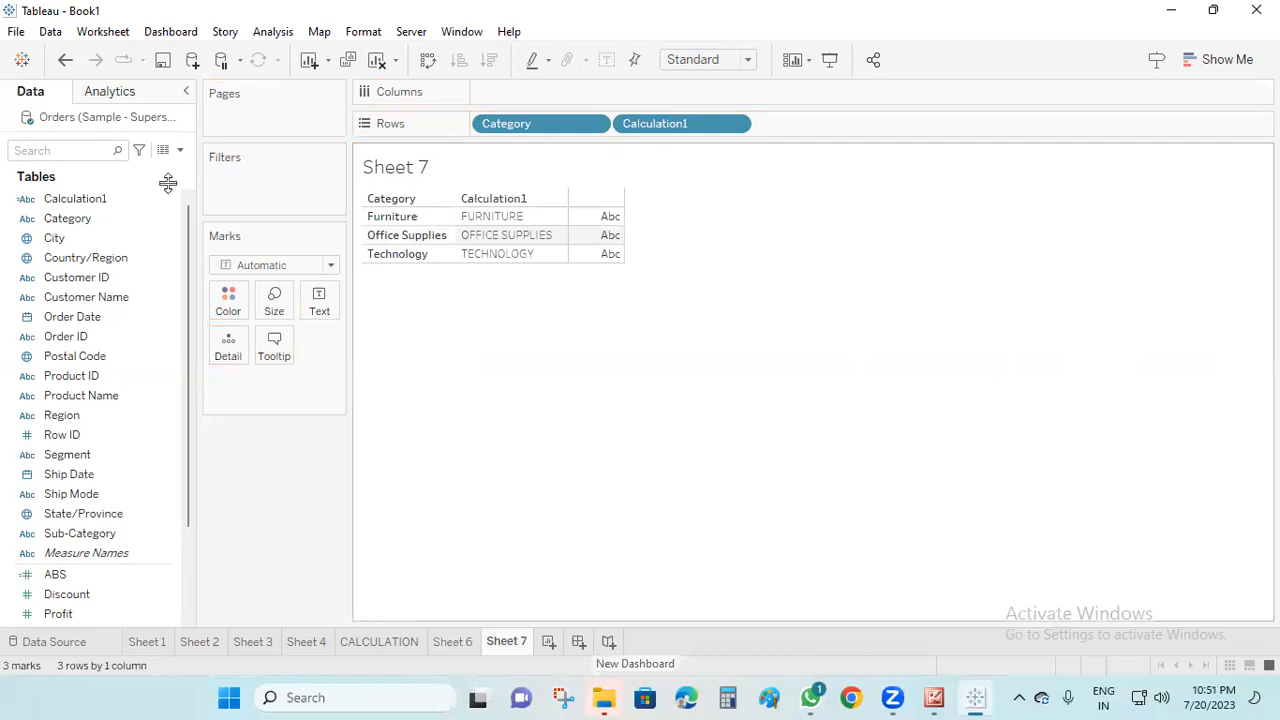
# Edit Calculation1 to use LOWER([Category]) as its formula and save the change
pyautogui.rightClick(94, 206)
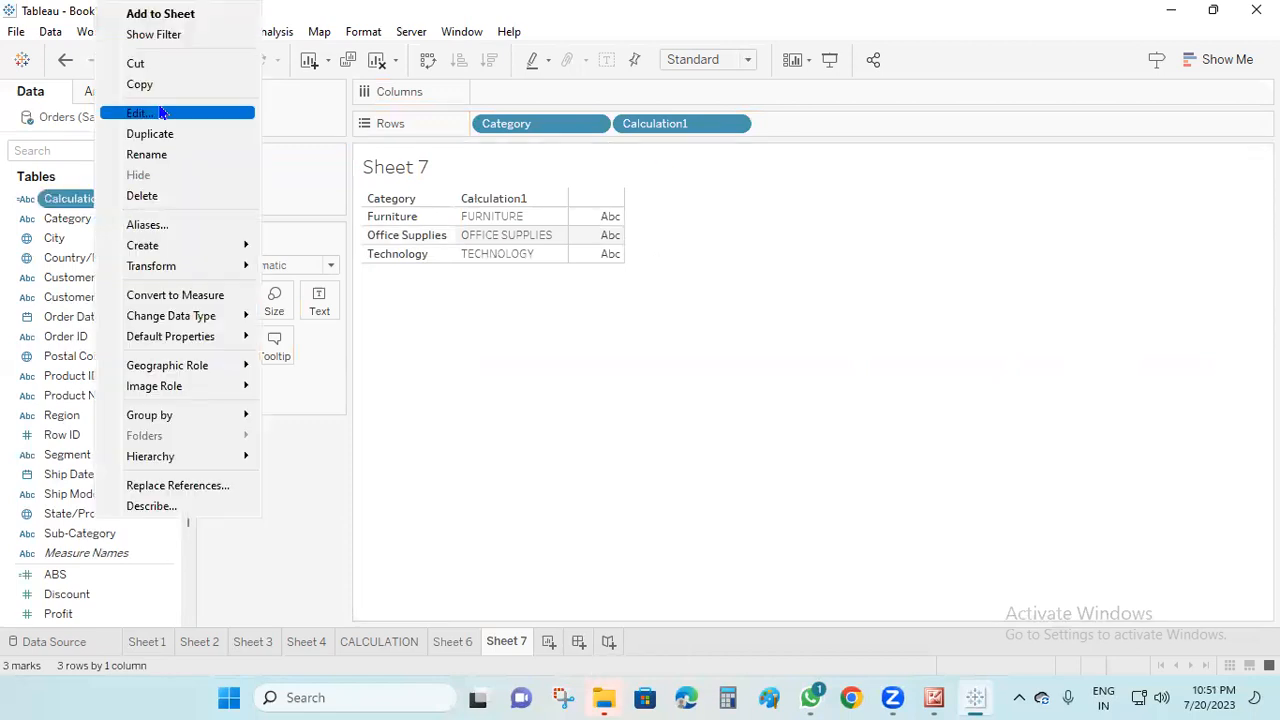
pyautogui.click(163, 113)
pyautogui.moveTo(152, 251); pyautogui.dragTo(112, 252)
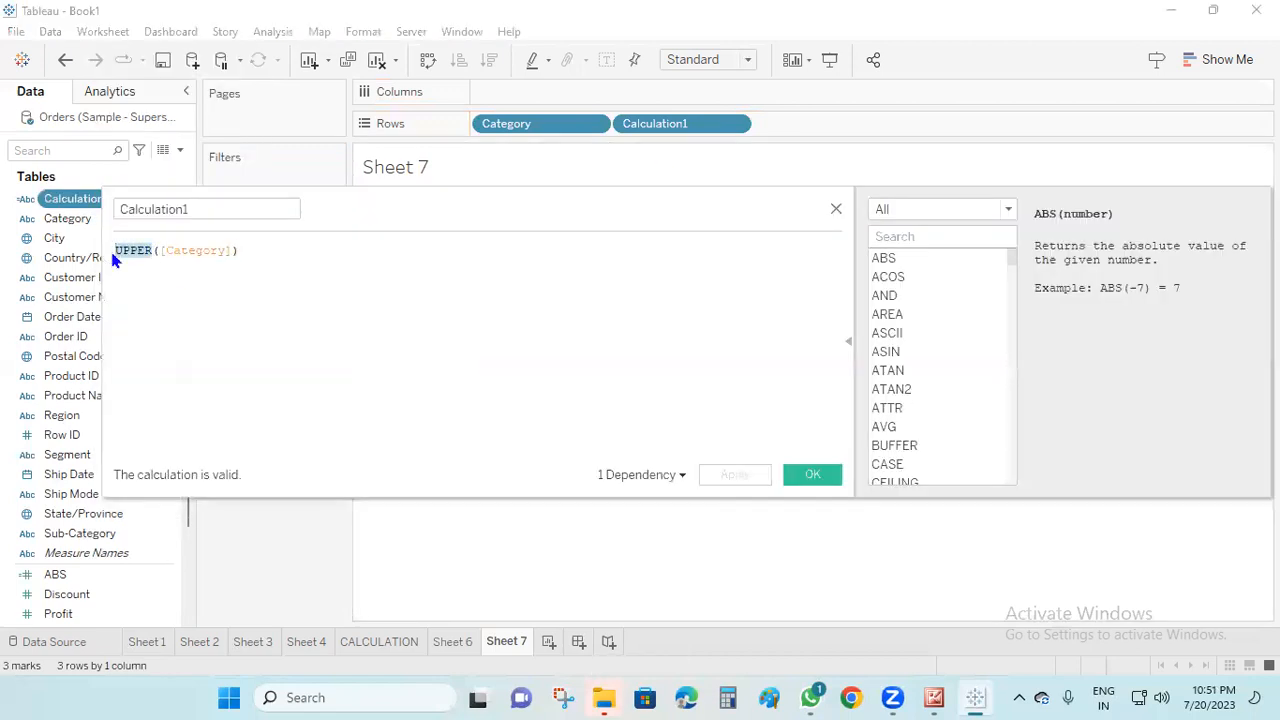
pyautogui.write('LOWER')
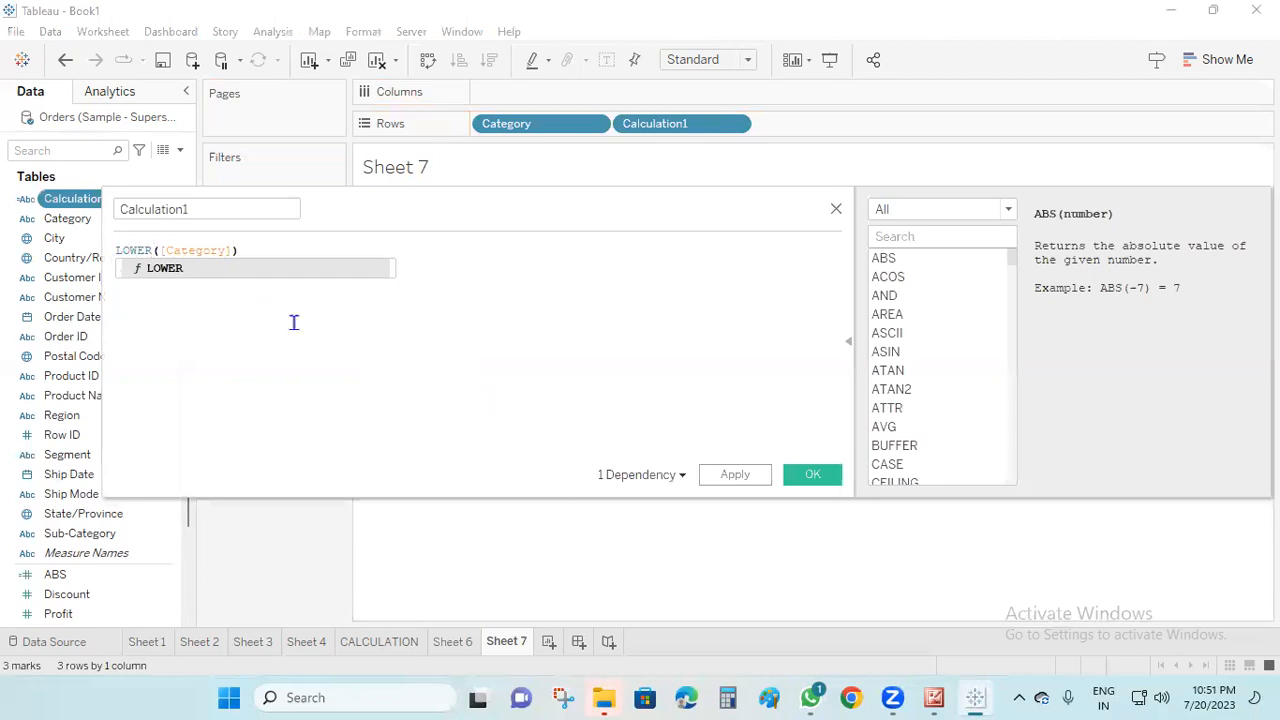
pyautogui.click(166, 268)
pyautogui.click(746, 477)
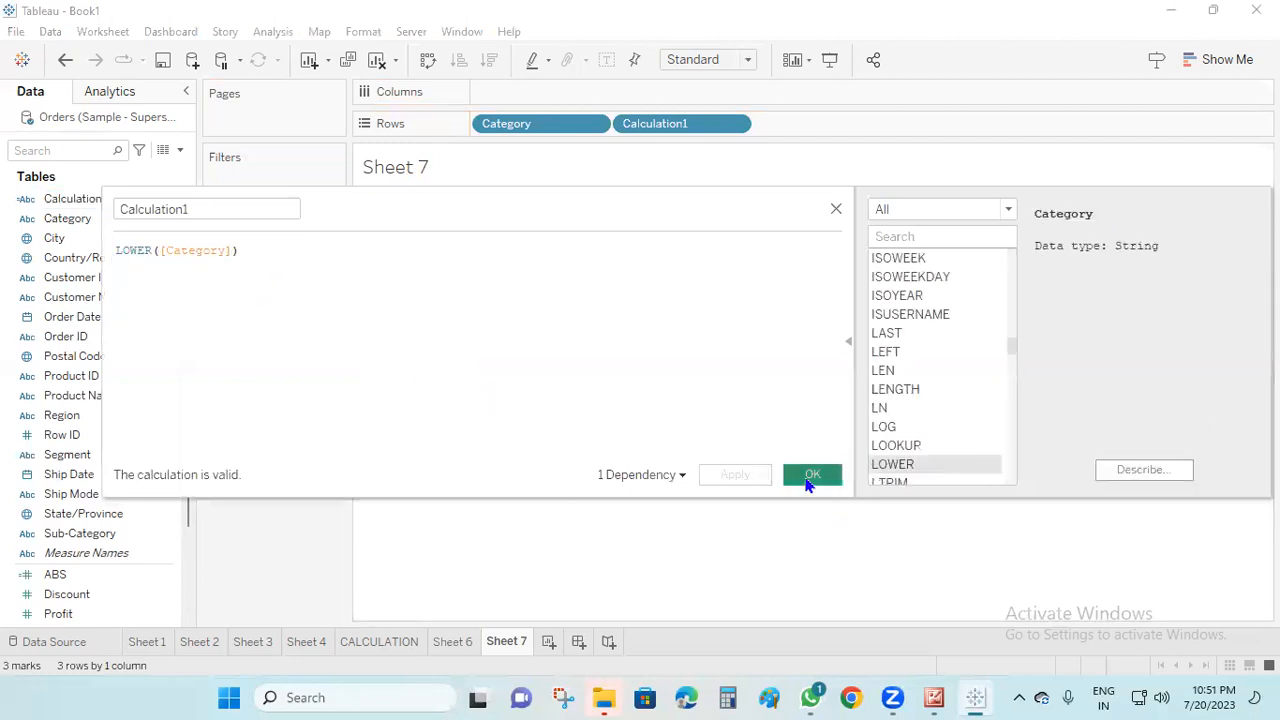
pyautogui.click(809, 478)
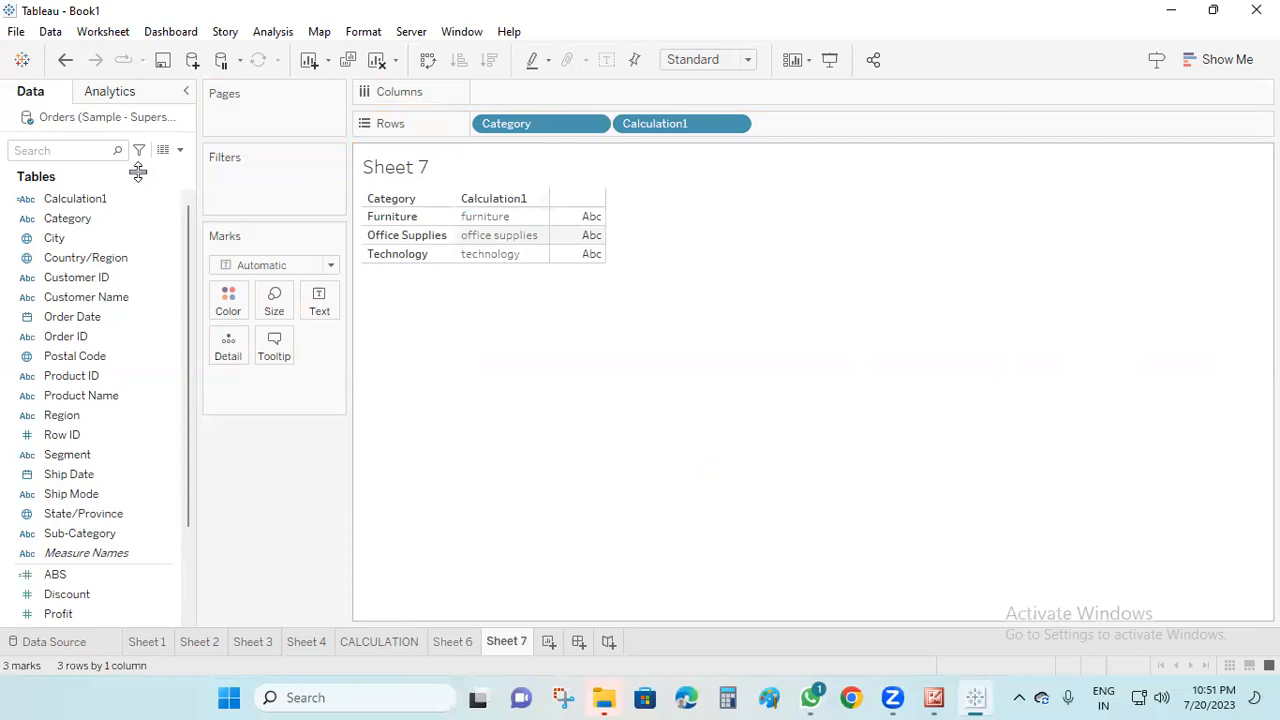
# Start another calculated field and list the functions in the Date category
pyautogui.click(110, 356)
pyautogui.click(724, 212)
pyautogui.click(180, 150)
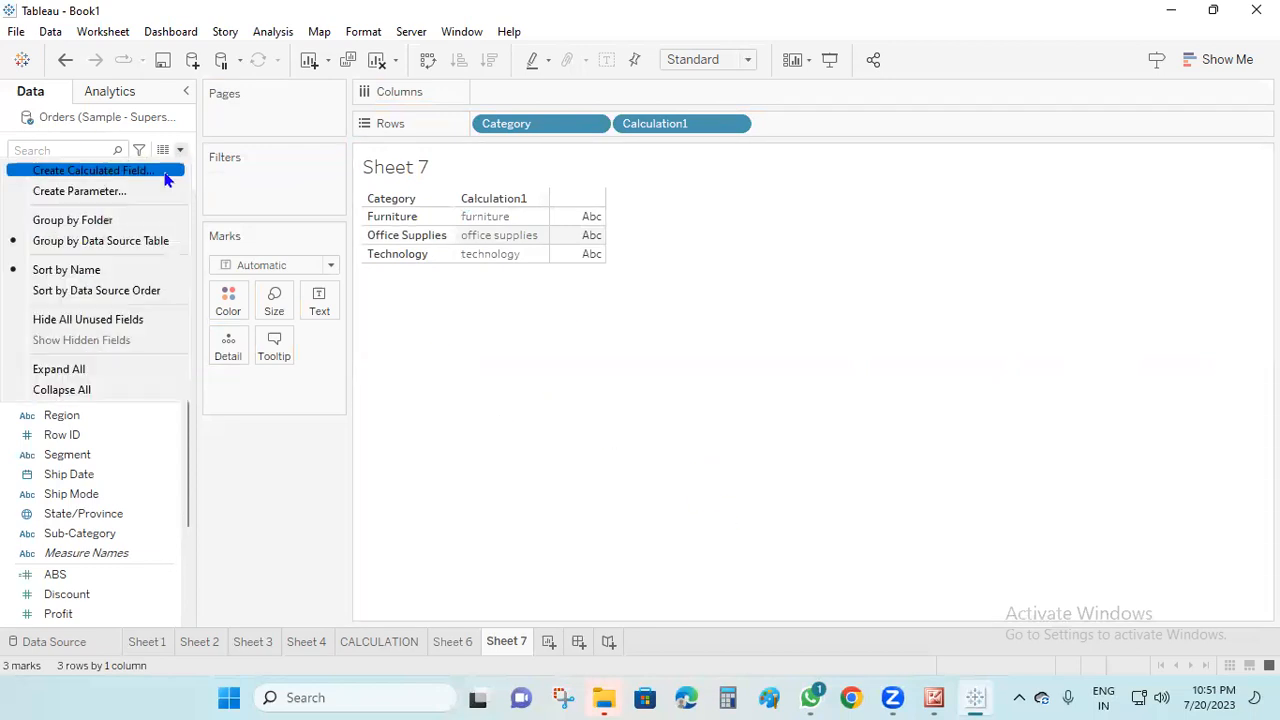
pyautogui.click(164, 169)
pyautogui.click(1007, 209)
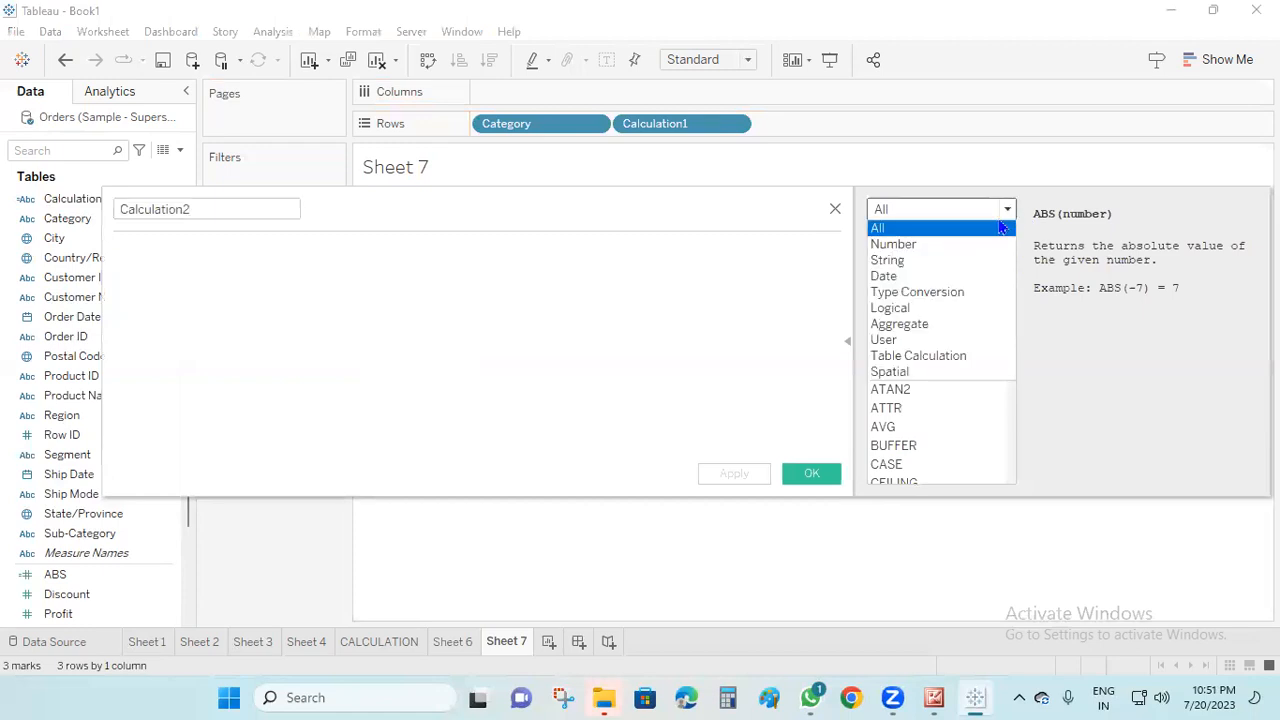
pyautogui.click(910, 278)
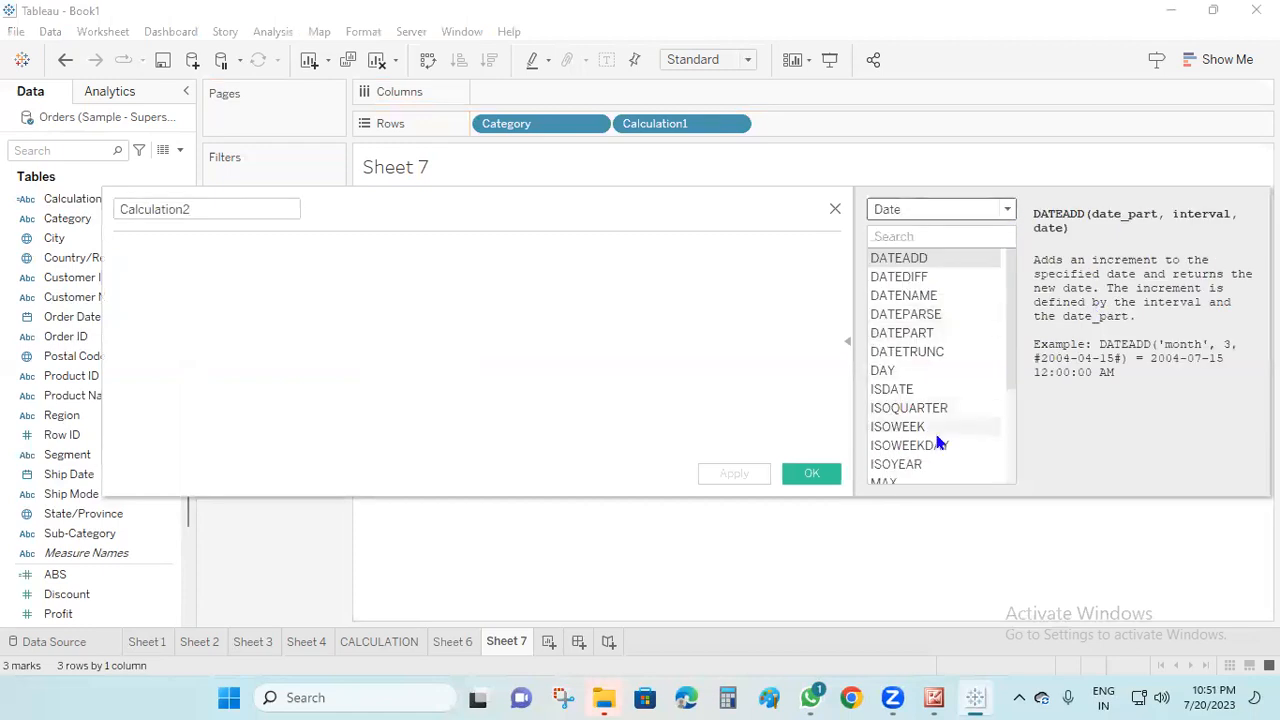
# Enter DATE(2020-06-16) as the formula of the new calculated field
pyautogui.write('DA')
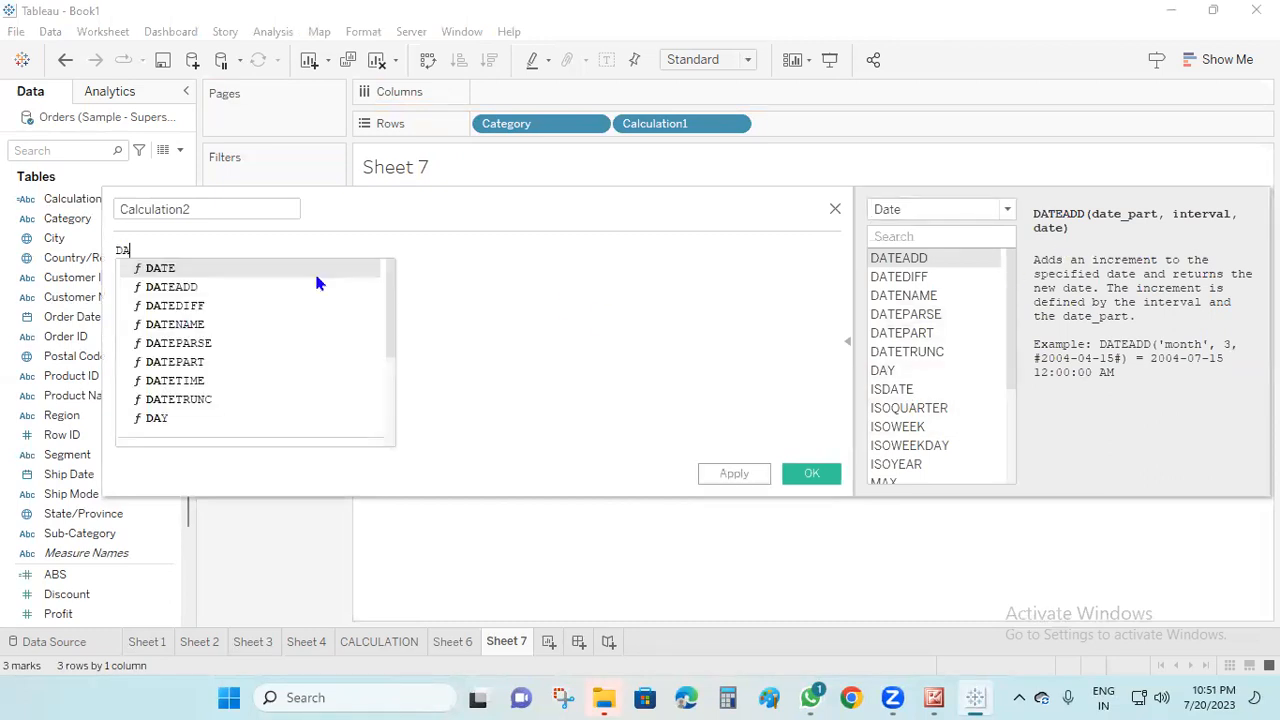
pyautogui.click(226, 268)
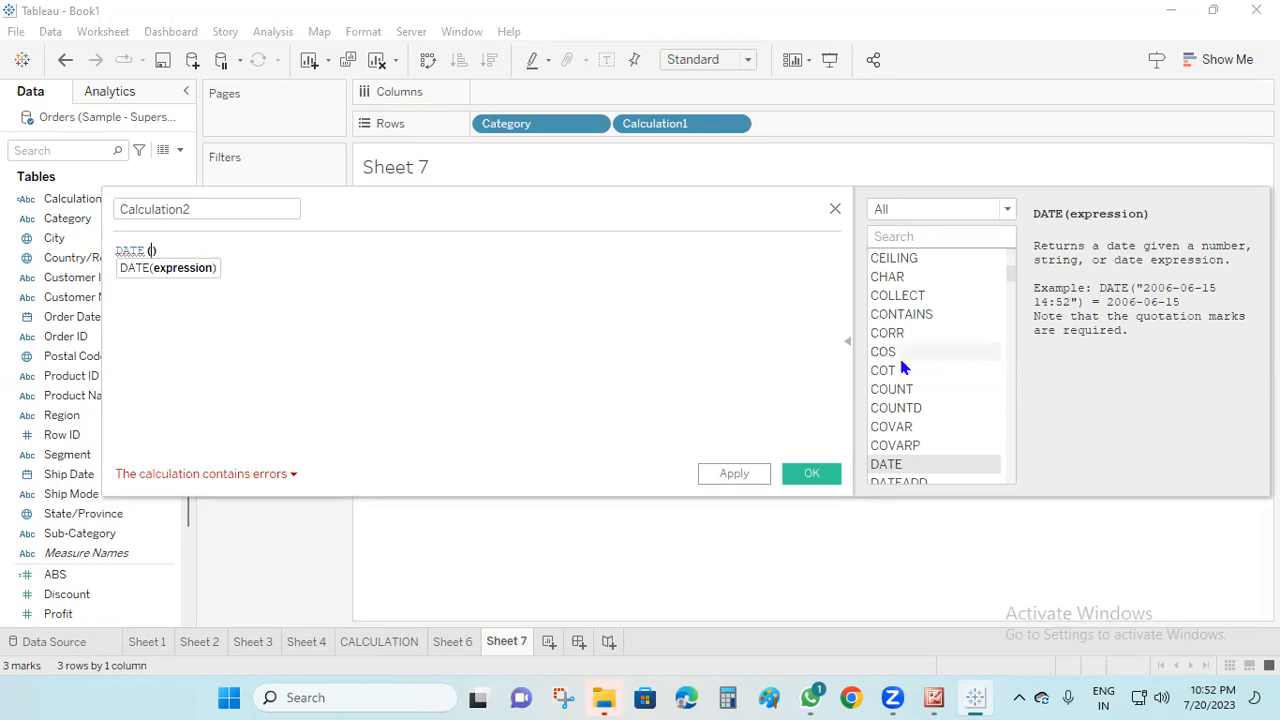
pyautogui.write('20')
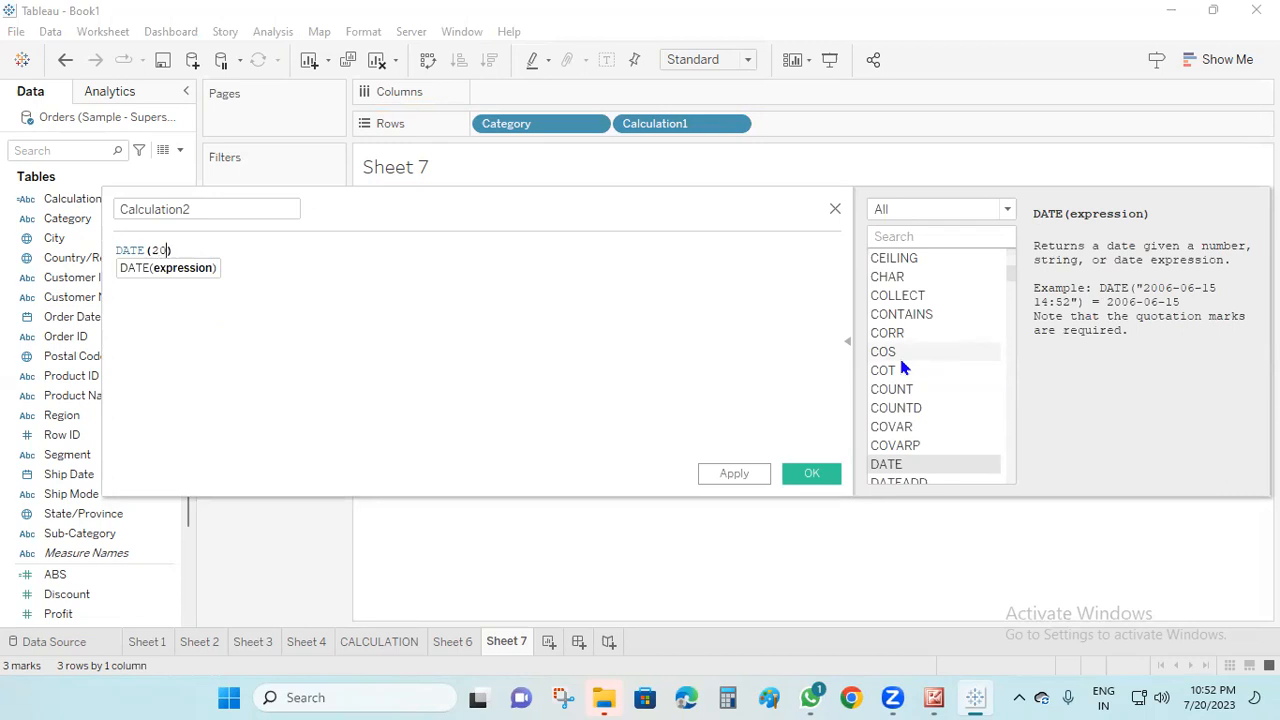
pyautogui.write('20-')
pyautogui.press('BackSpace')
pyautogui.press('BackSpace')
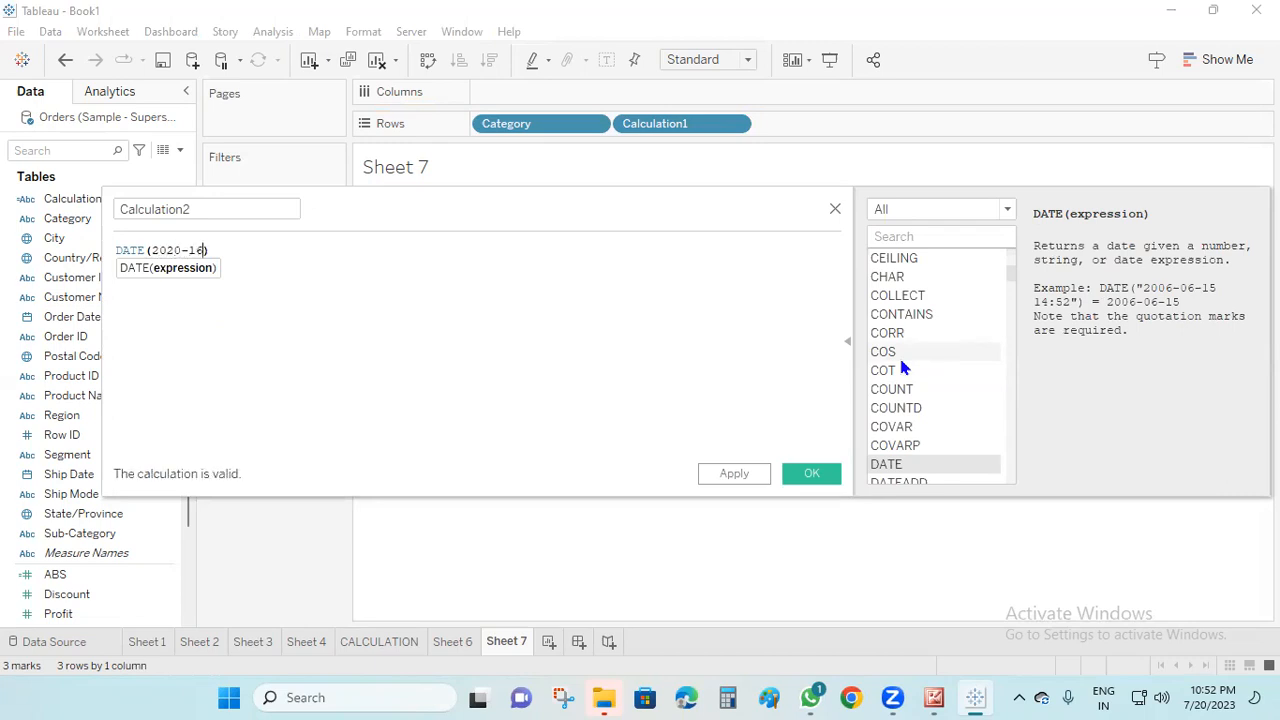
pyautogui.write('06-')
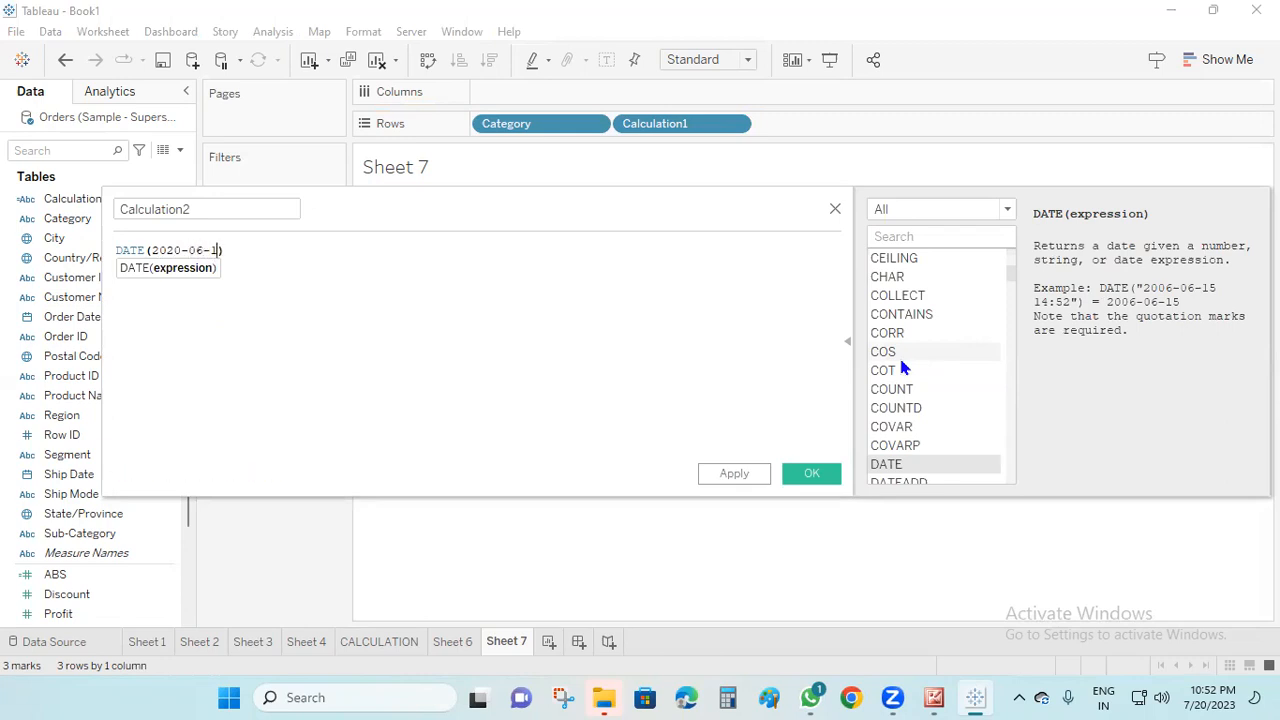
pyautogui.click(412, 378)
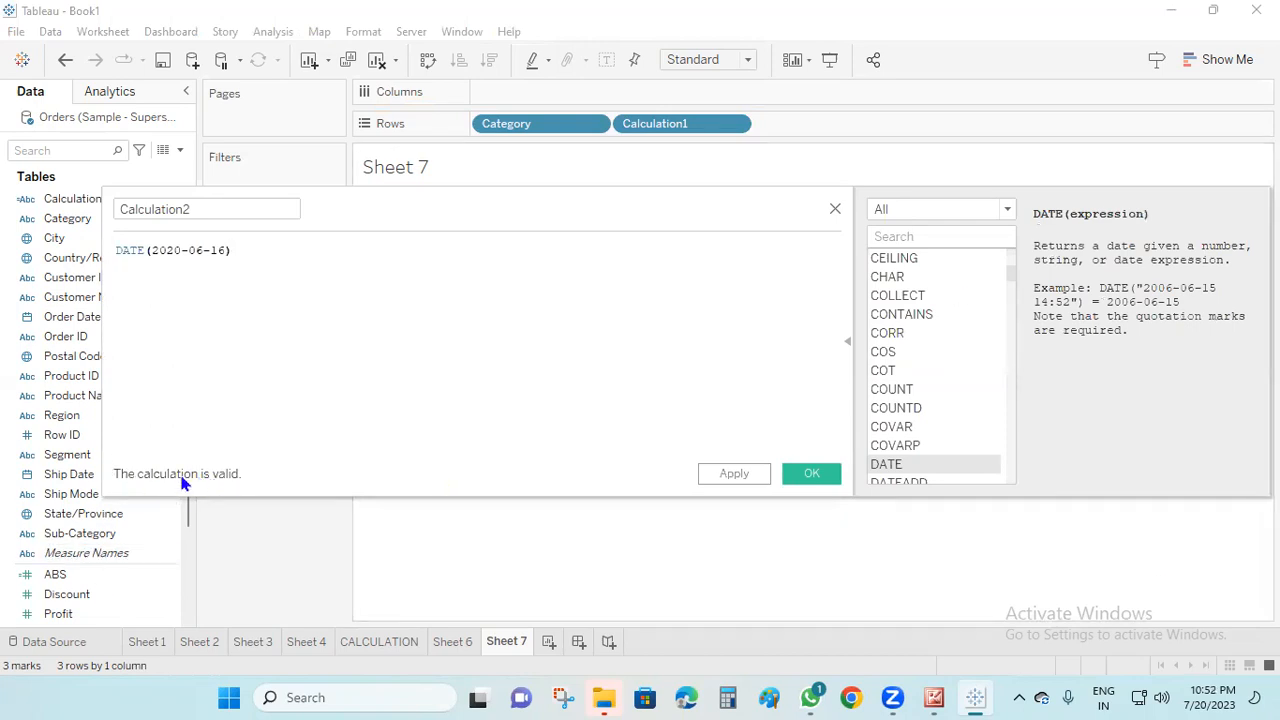
pyautogui.click(202, 250)
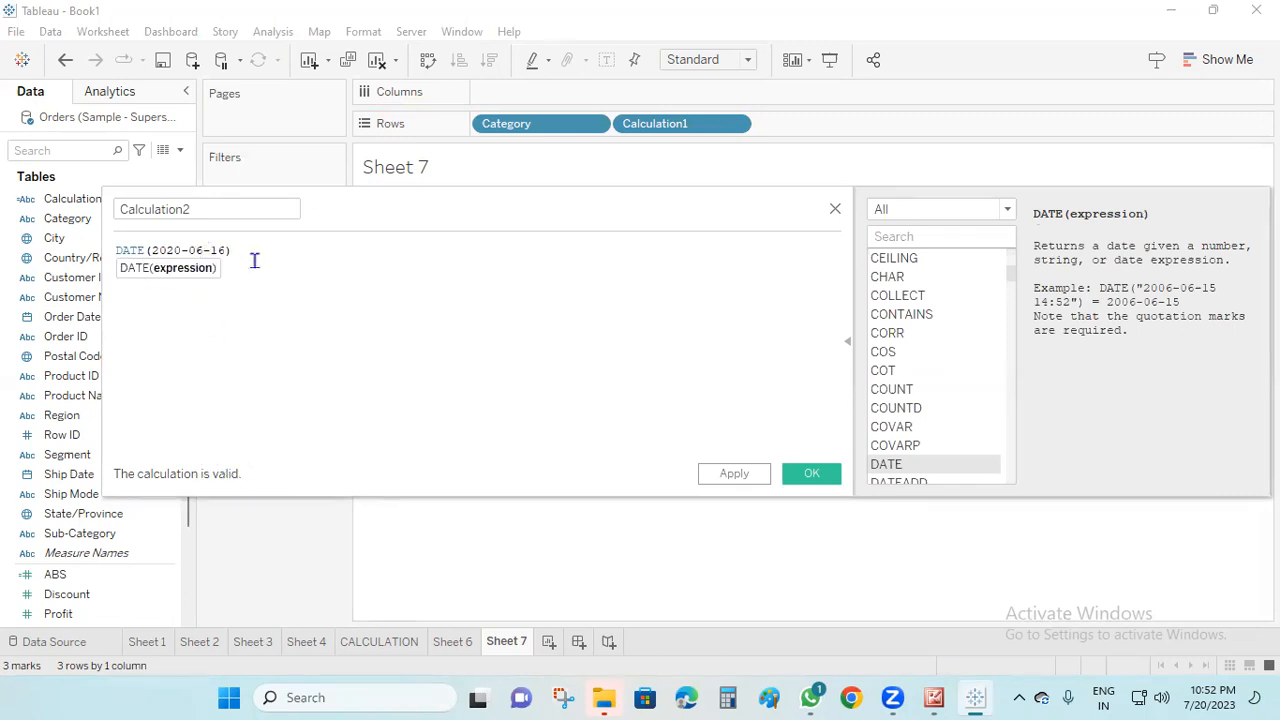
pyautogui.press('BackSpace')
pyautogui.press('BackSpace')
pyautogui.click(255, 261)
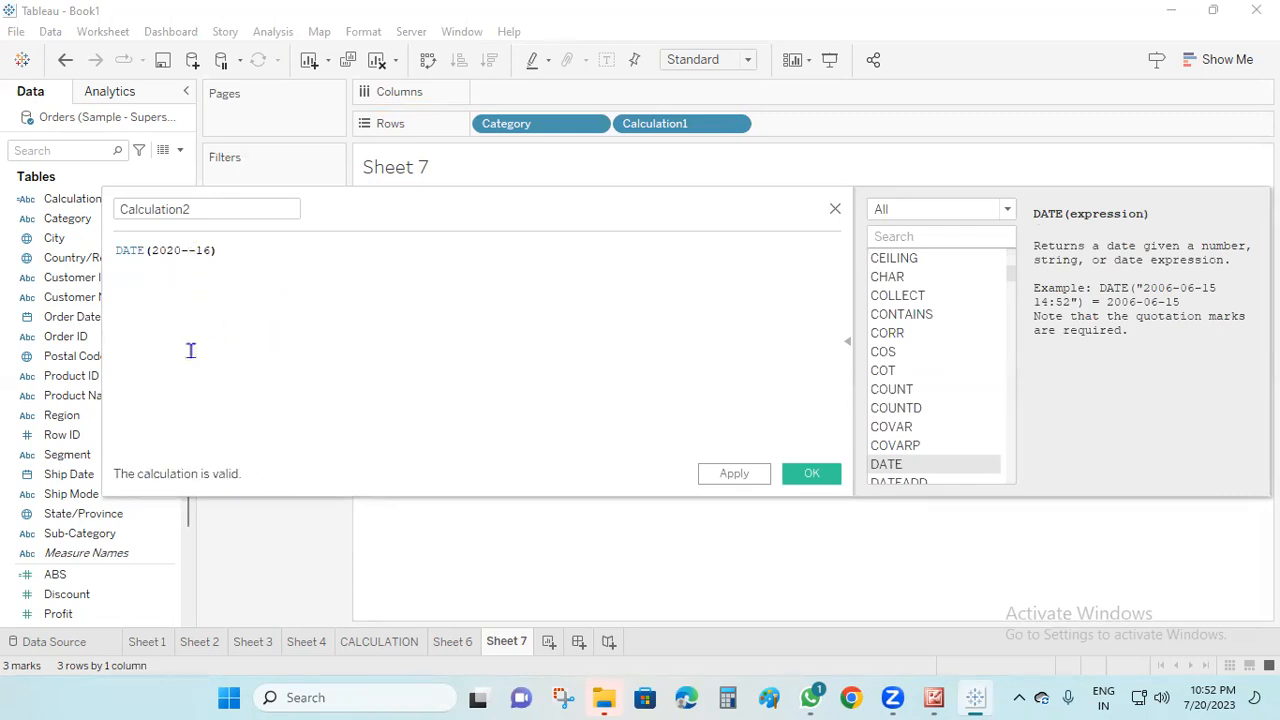
pyautogui.click(189, 248)
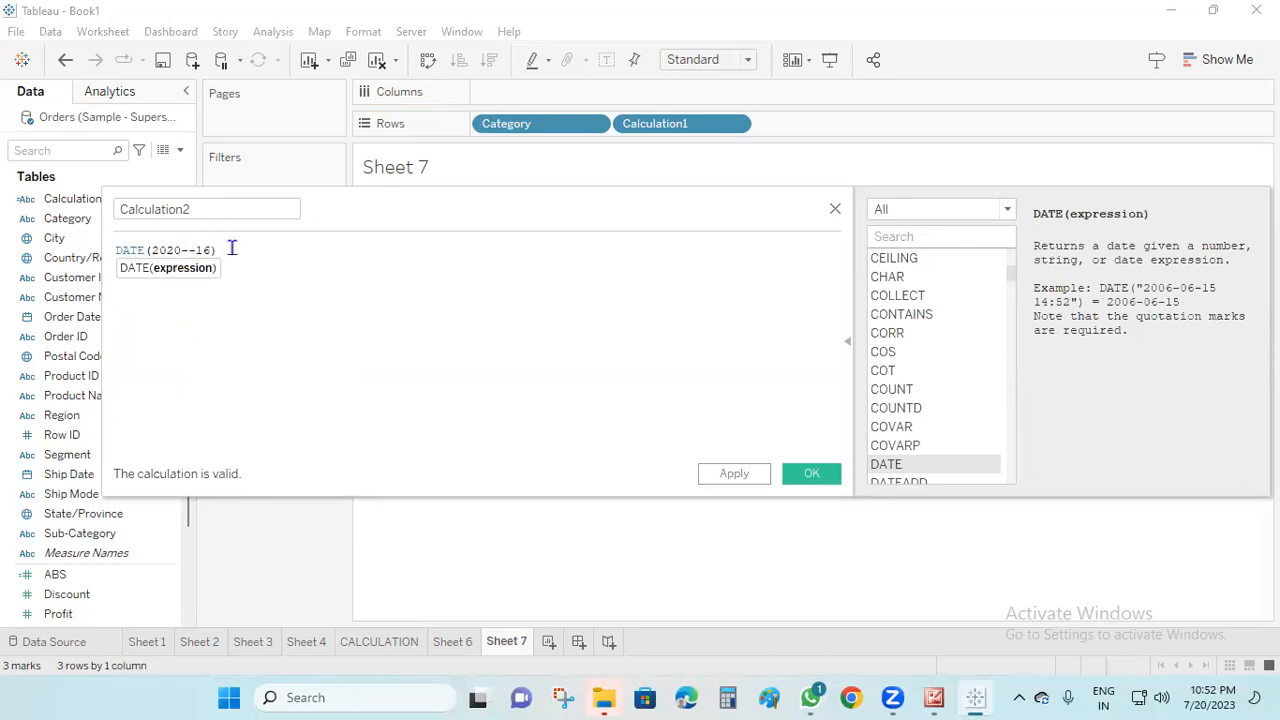
pyautogui.press('Right')
pyautogui.moveTo(234, 251)
pyautogui.mouseDown()
pyautogui.moveTo(91, 245)
pyautogui.moveTo(131, 254)
pyautogui.mouseUp()
pyautogui.hotkey('ctrl', 'z')
pyautogui.hotkey('ctrl', 'z')
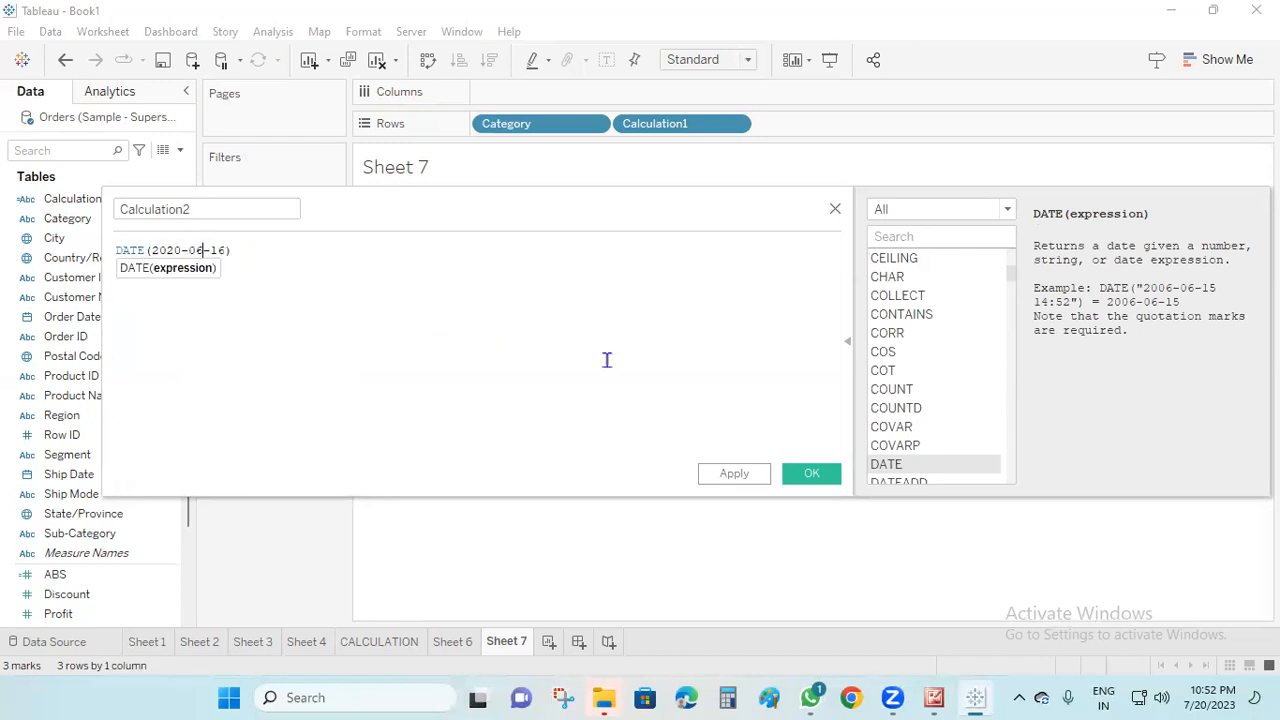
# Change the formula of Calculation2 to DATE(2023-16-12) and save the calculated field
pyautogui.hotkey('ctrl', 'z')
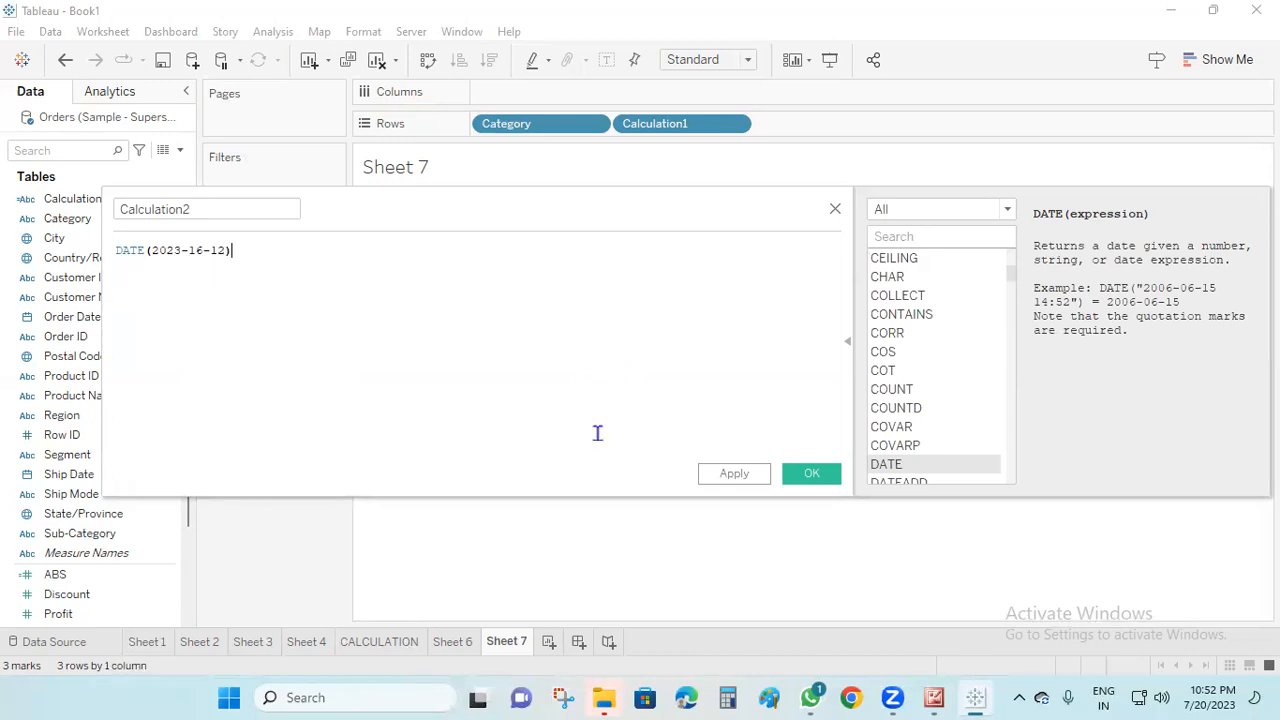
pyautogui.click(733, 476)
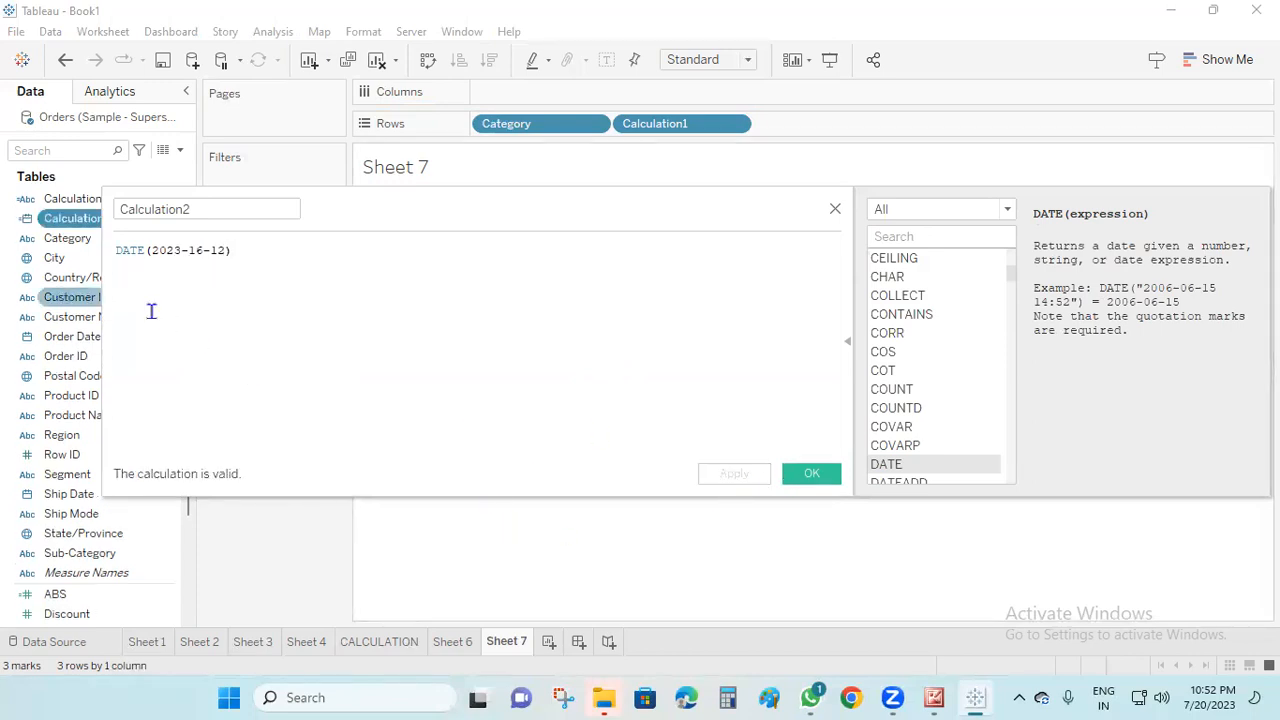
pyautogui.click(815, 478)
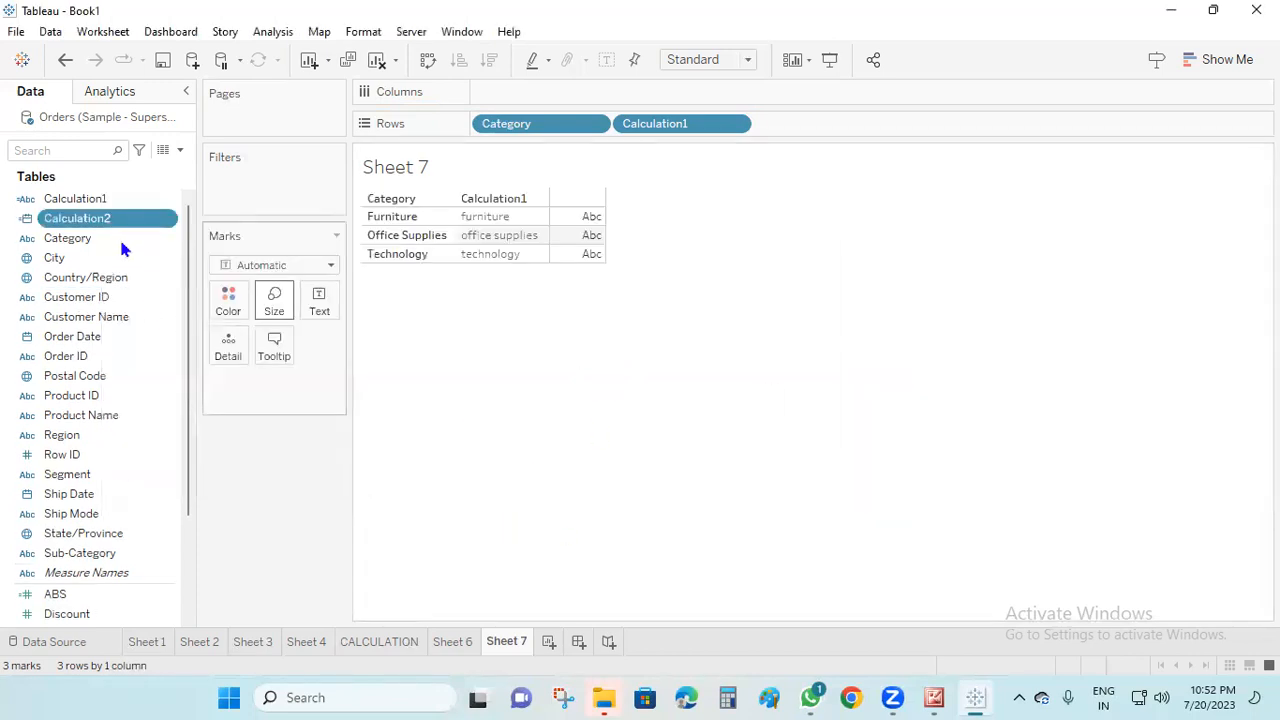
# Add a new worksheet and place Calculation2 on Rows as a discrete exact date
pyautogui.click(549, 641)
pyautogui.moveTo(76, 219); pyautogui.dragTo(520, 126)
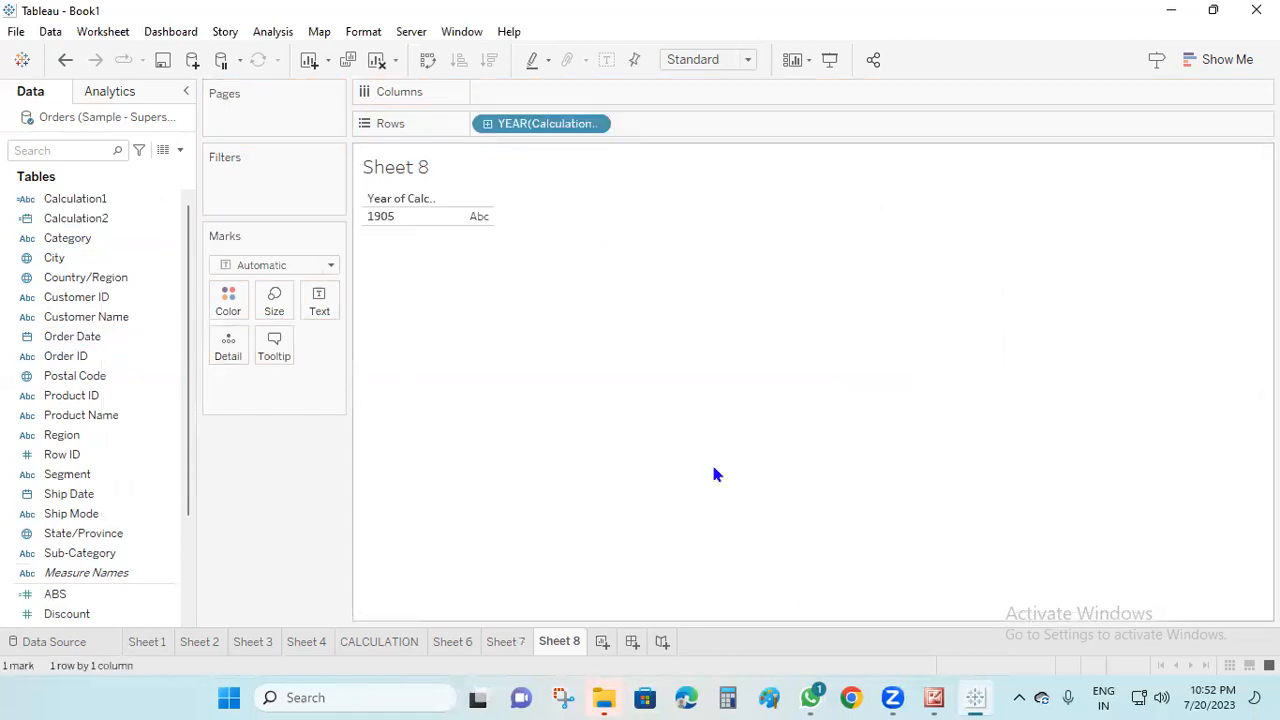
pyautogui.rightClick(542, 124)
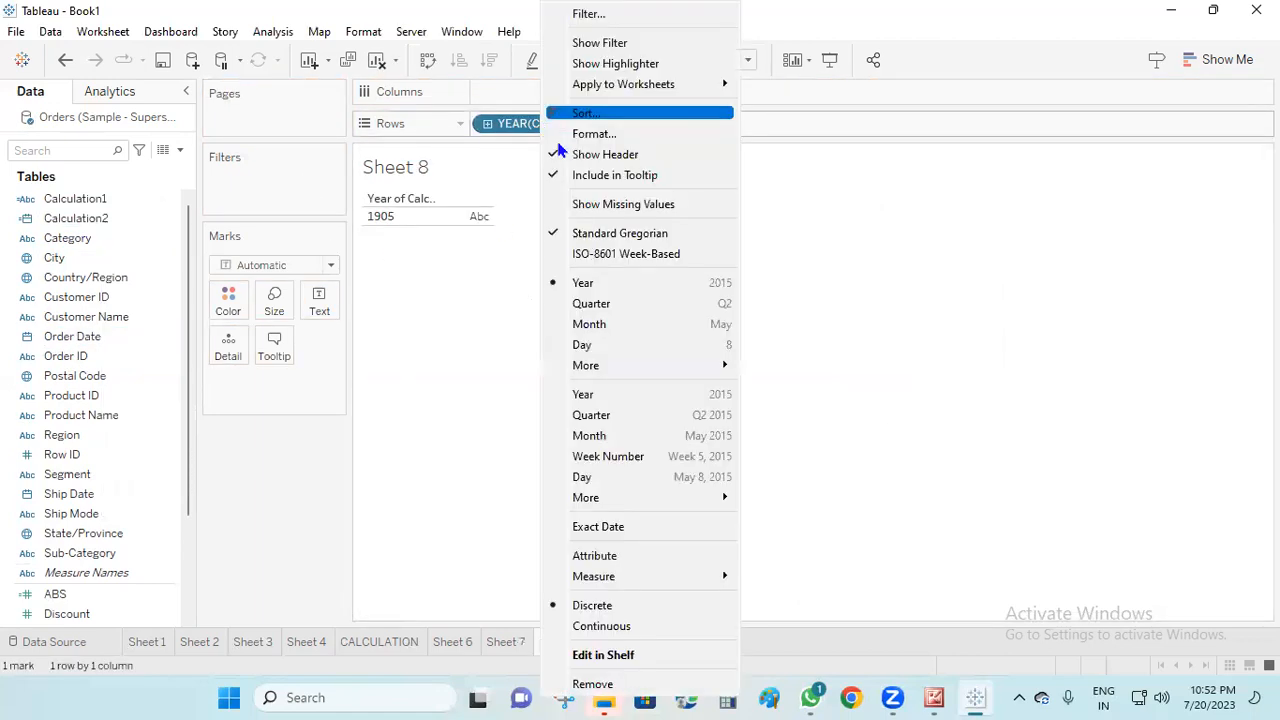
pyautogui.click(632, 527)
pyautogui.rightClick(543, 123)
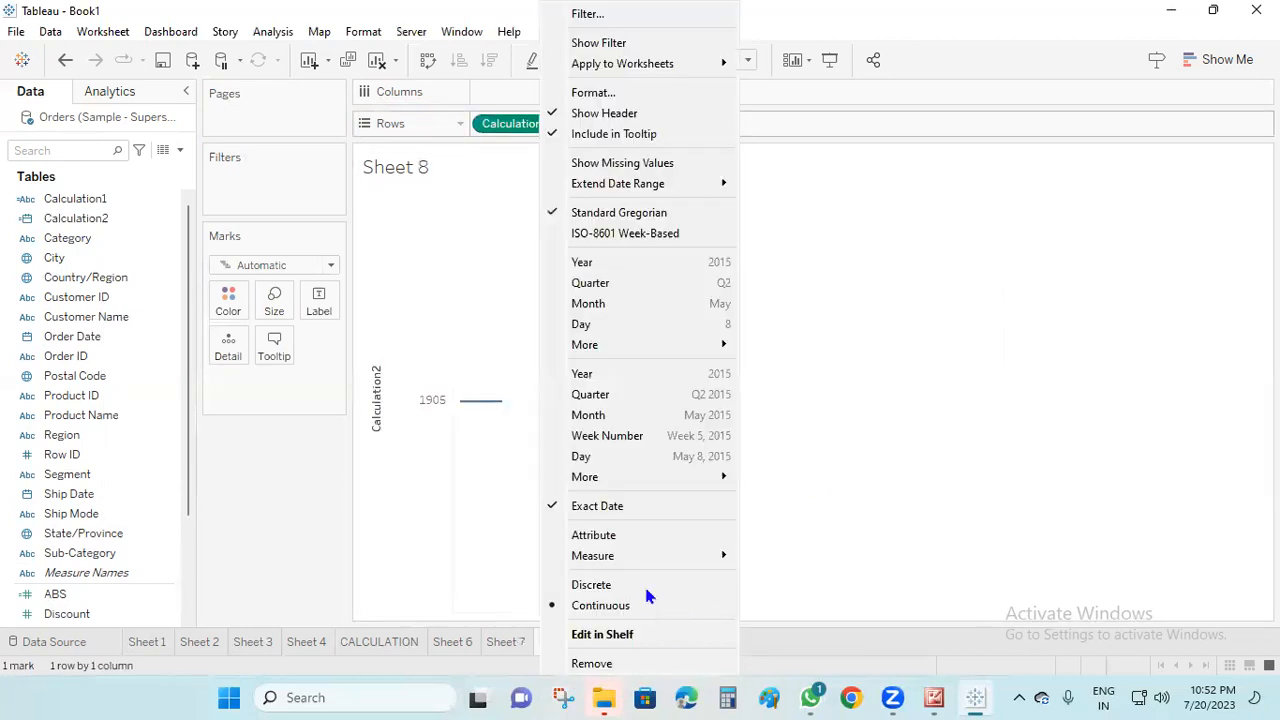
pyautogui.click(640, 585)
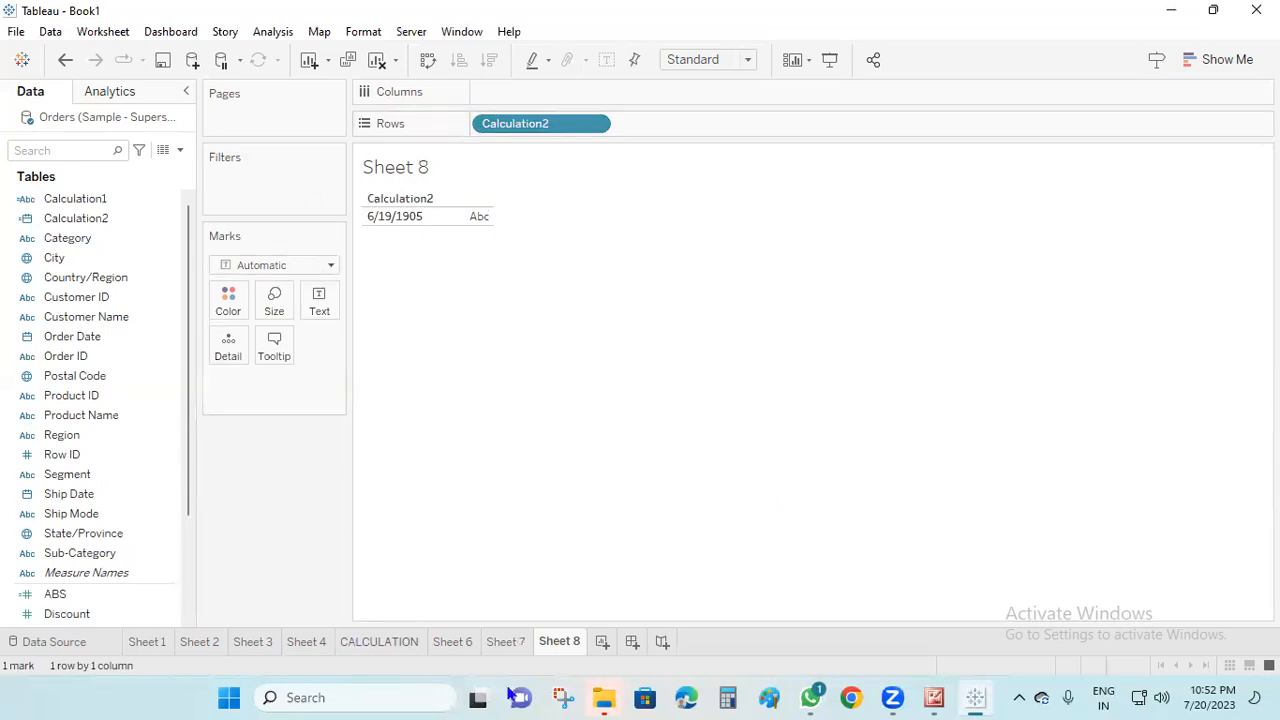
# On a new worksheet, start a calculated field, list the Type Conversion functions and save the field with an empty formula
pyautogui.click(602, 642)
pyautogui.click(180, 150)
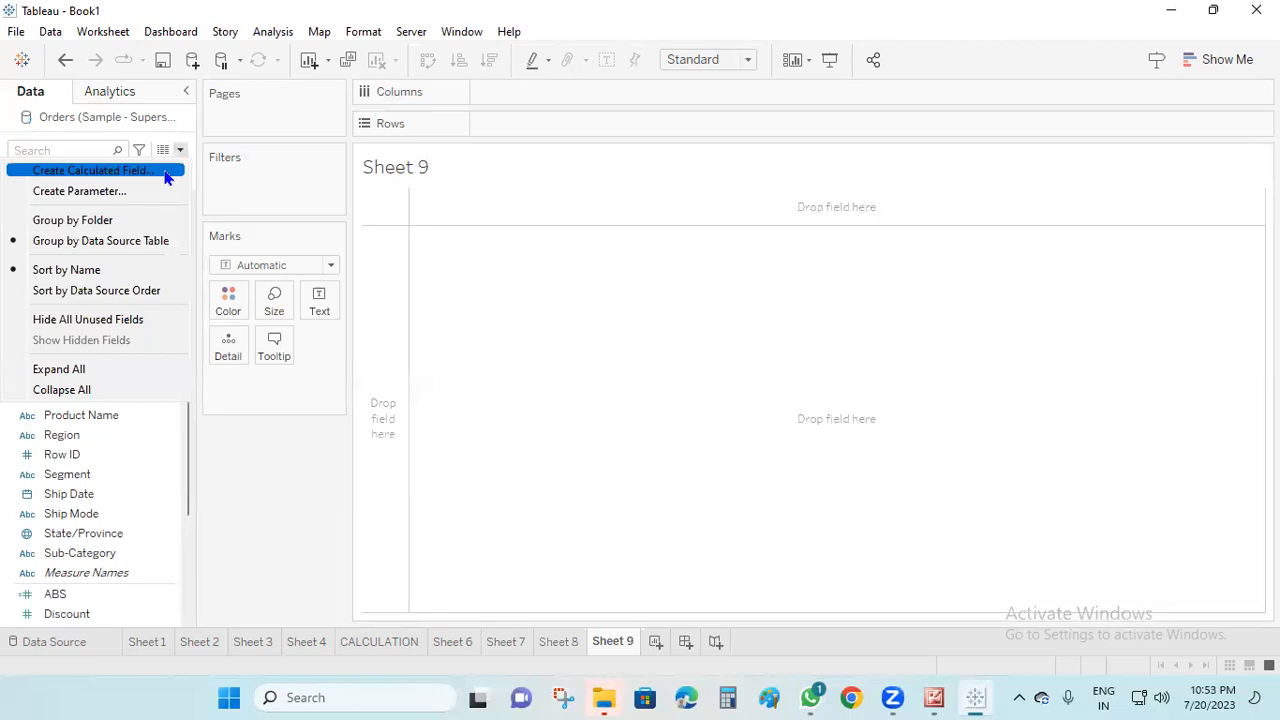
pyautogui.click(170, 168)
pyautogui.click(1006, 210)
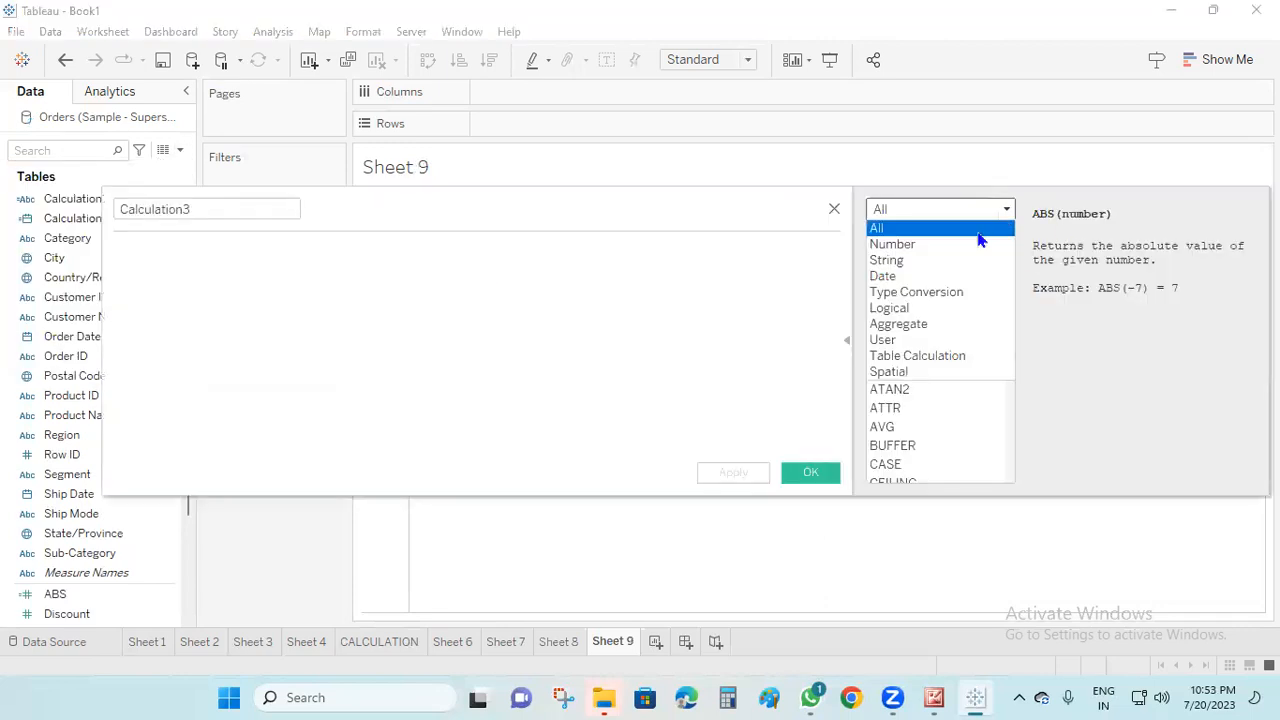
pyautogui.click(952, 291)
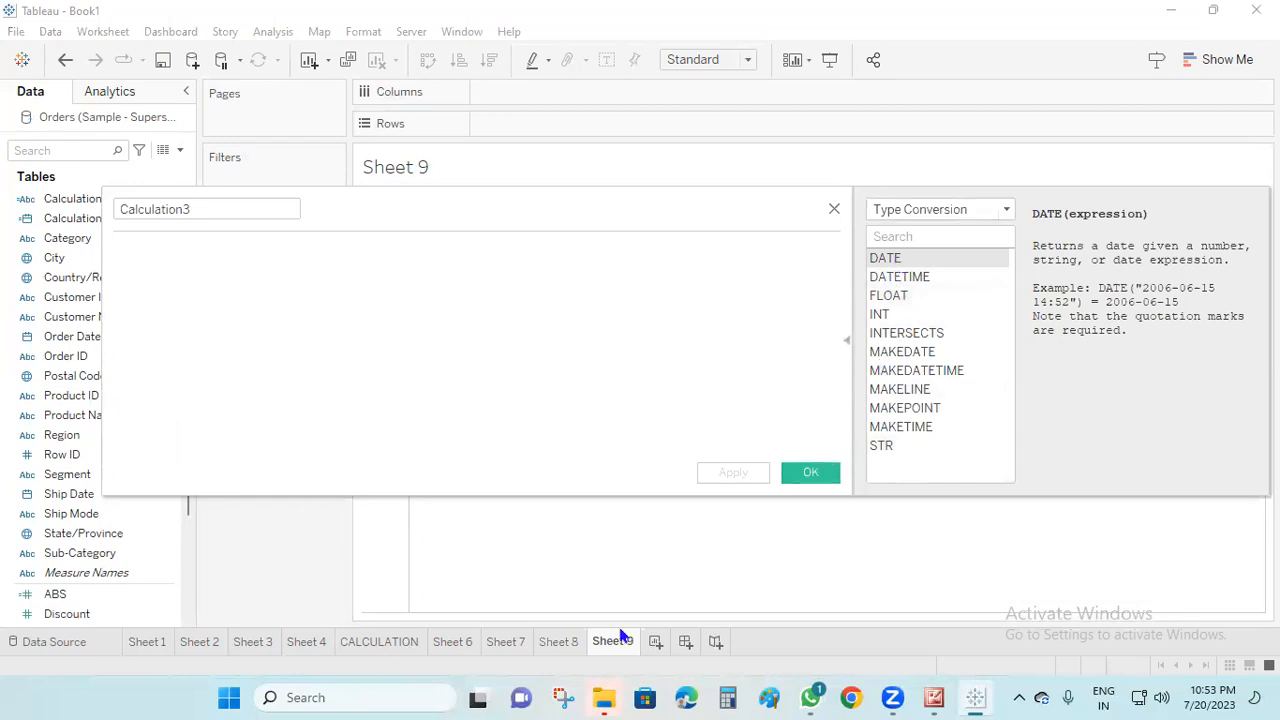
pyautogui.click(811, 474)
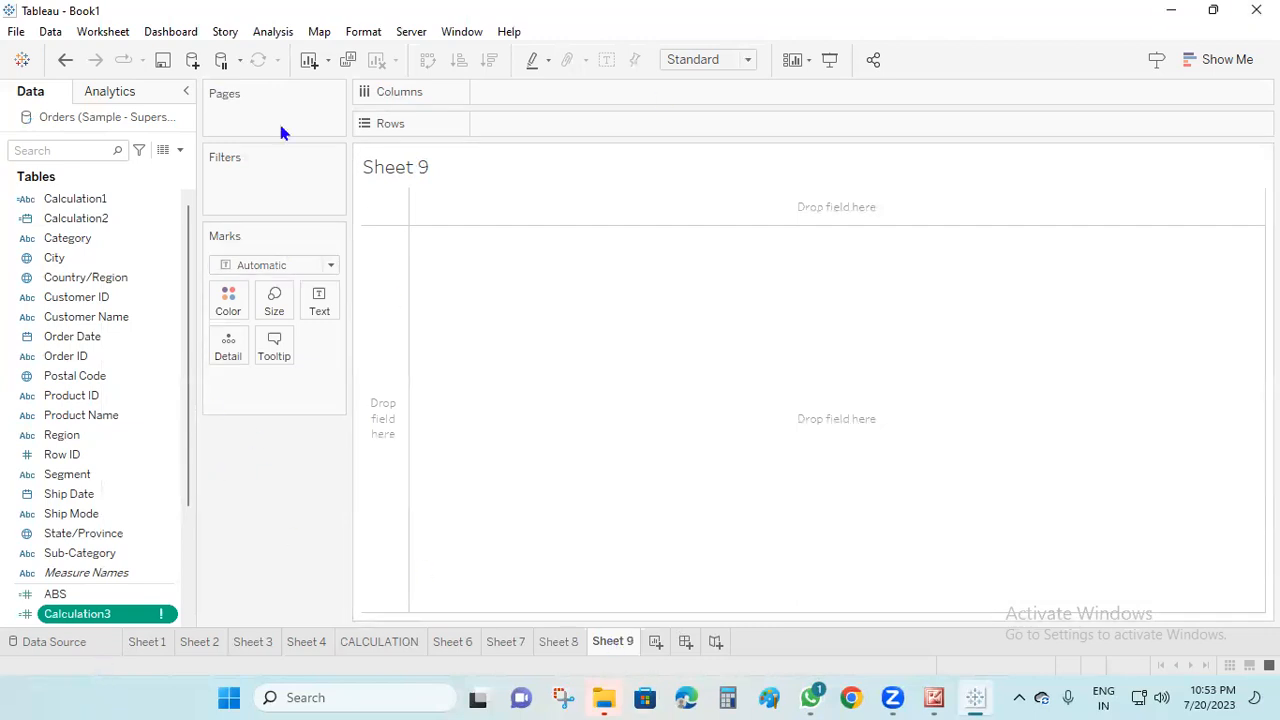
# Create another calculated field with the formula NOW() and save it
pyautogui.click(173, 152)
pyautogui.click(134, 162)
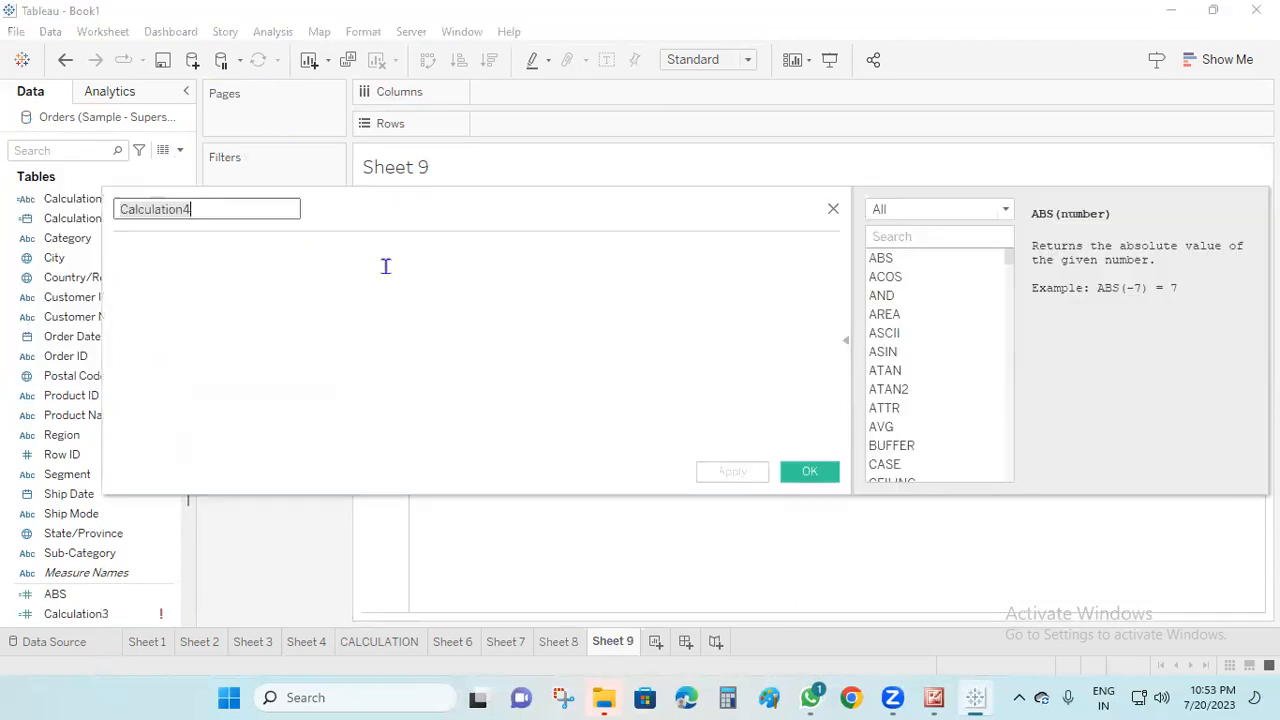
pyautogui.write('NOW')
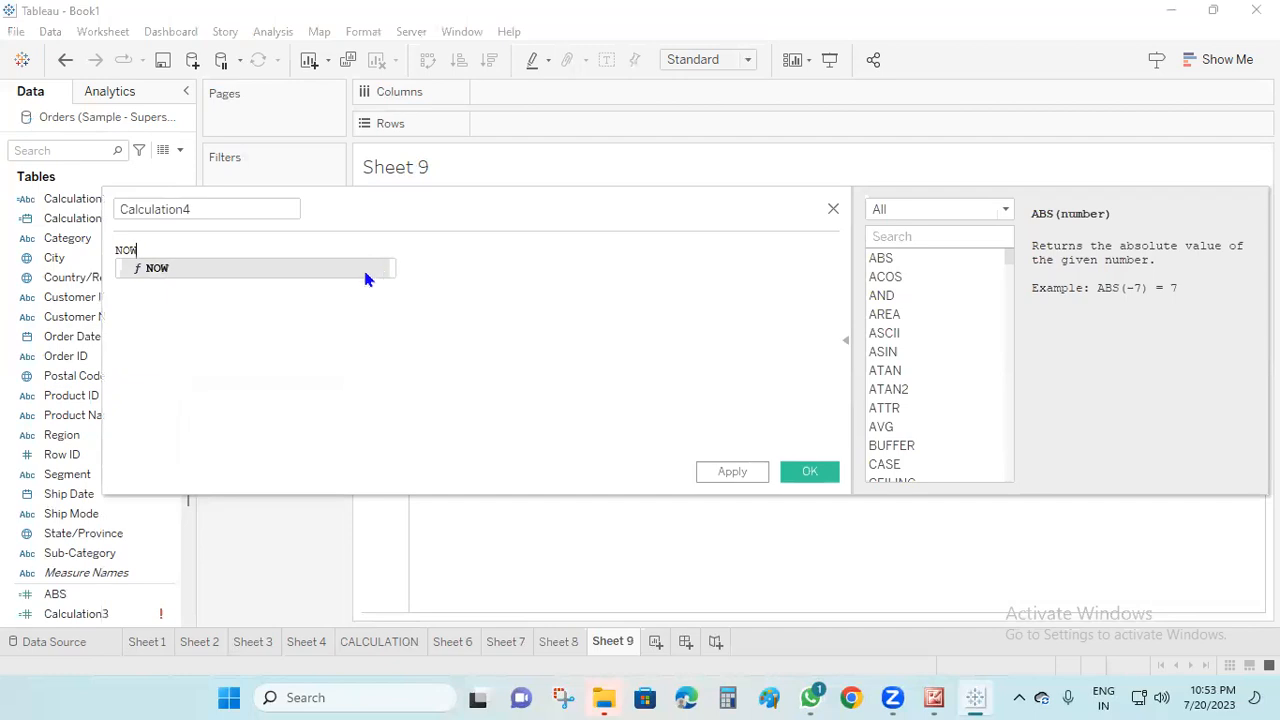
pyautogui.click(366, 273)
pyautogui.click(800, 471)
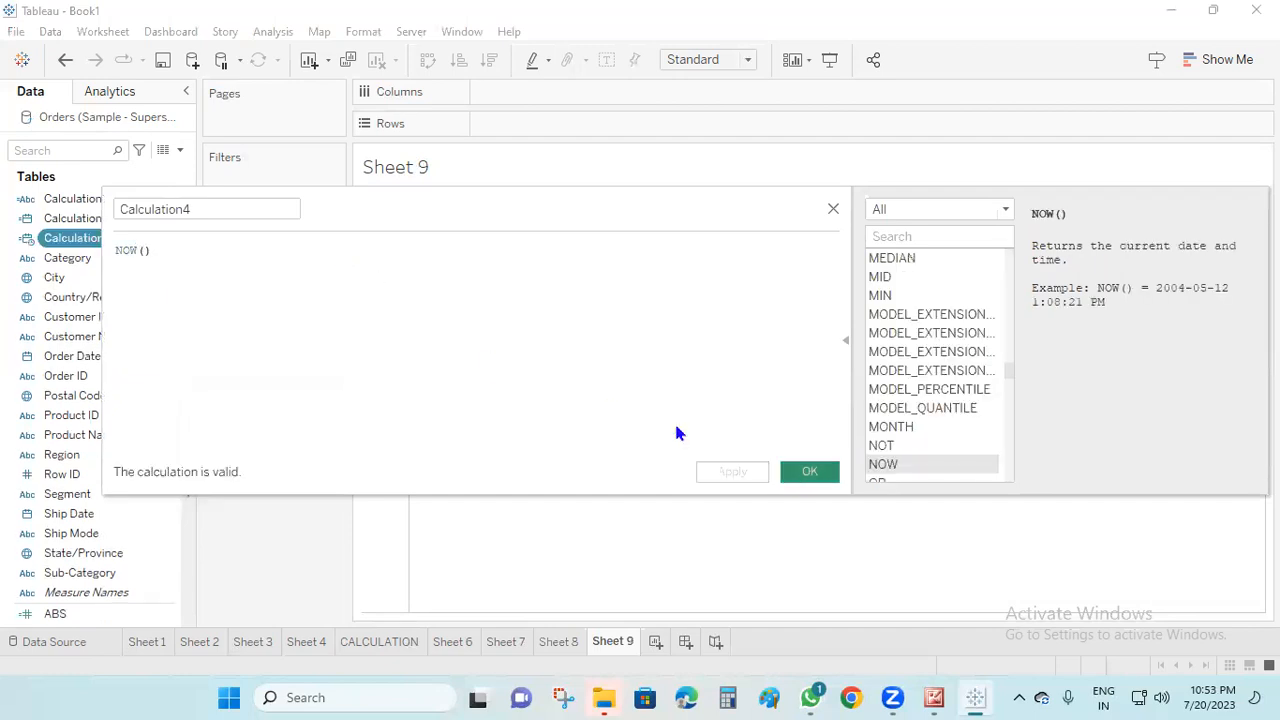
# Place Calculation4 on Rows as a discrete exact date
pyautogui.moveTo(90, 237); pyautogui.dragTo(538, 123)
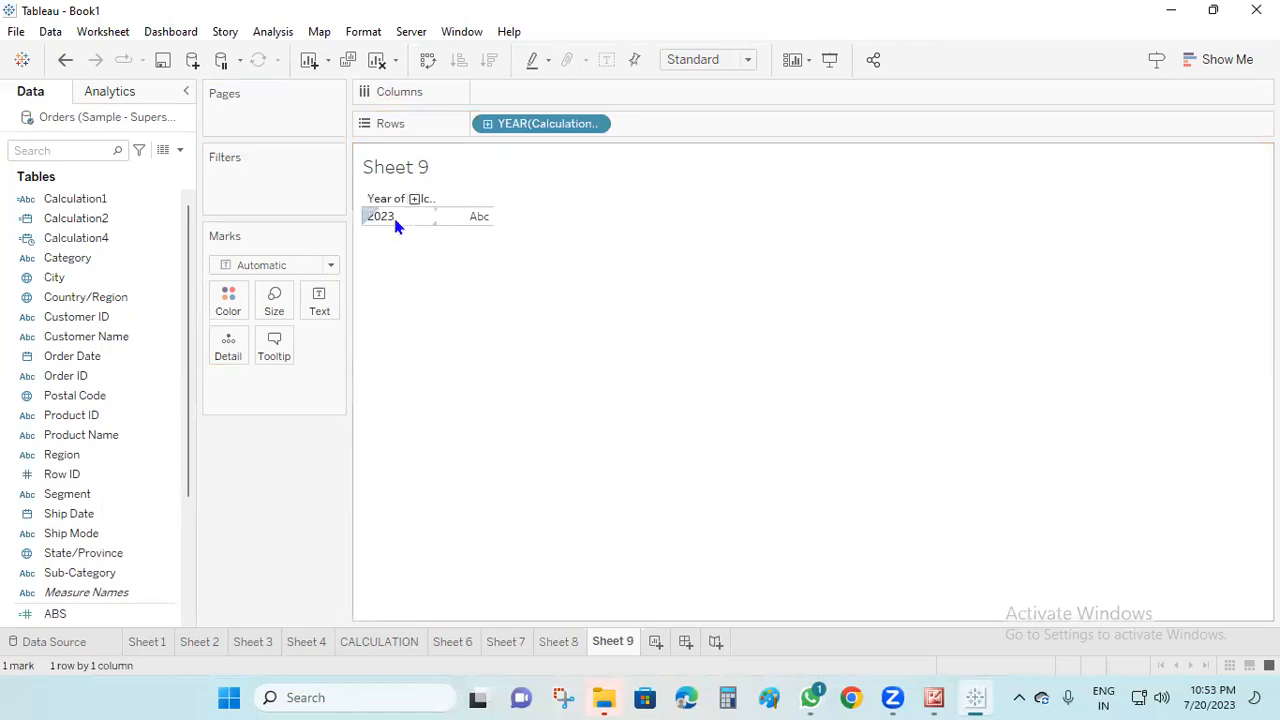
pyautogui.rightClick(545, 124)
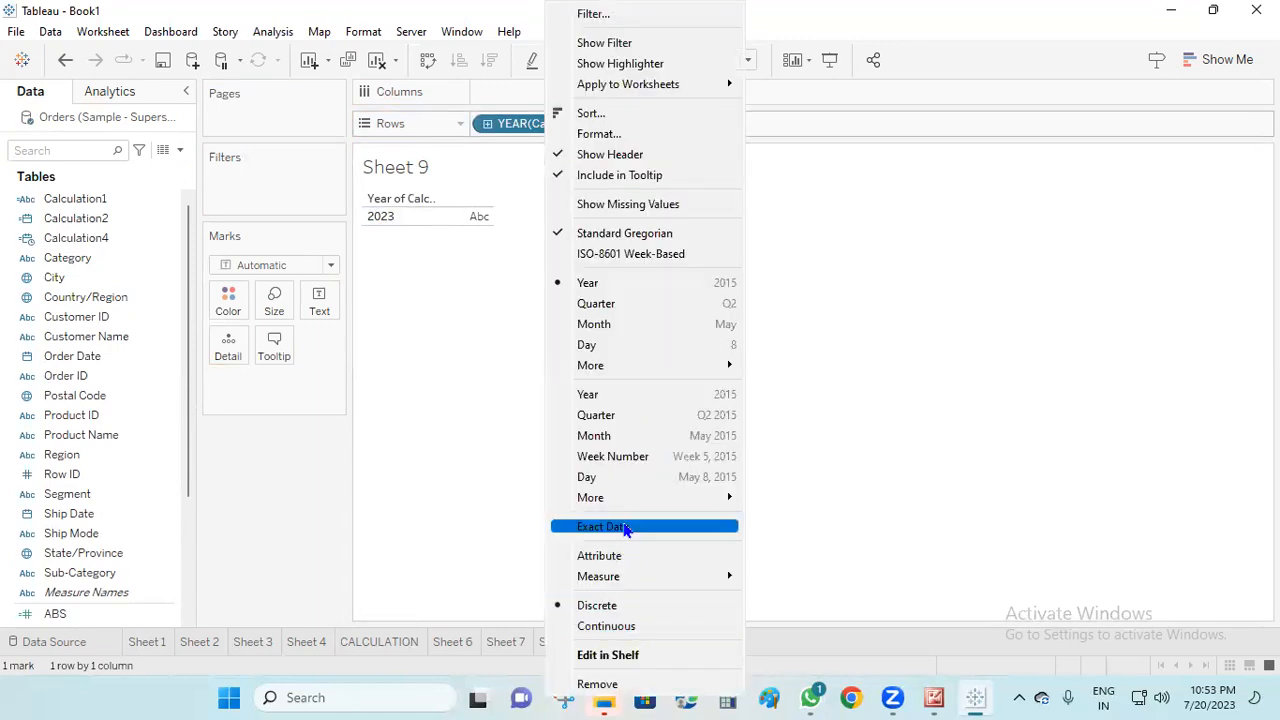
pyautogui.click(624, 527)
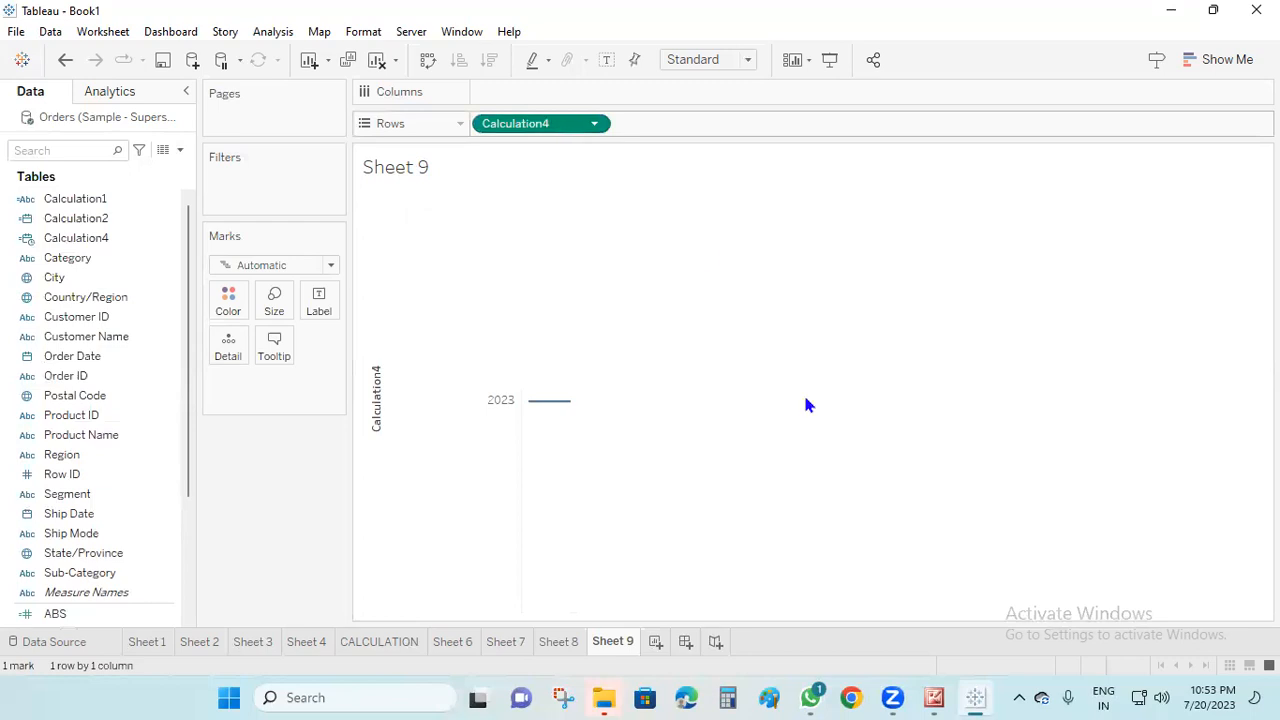
pyautogui.rightClick(552, 124)
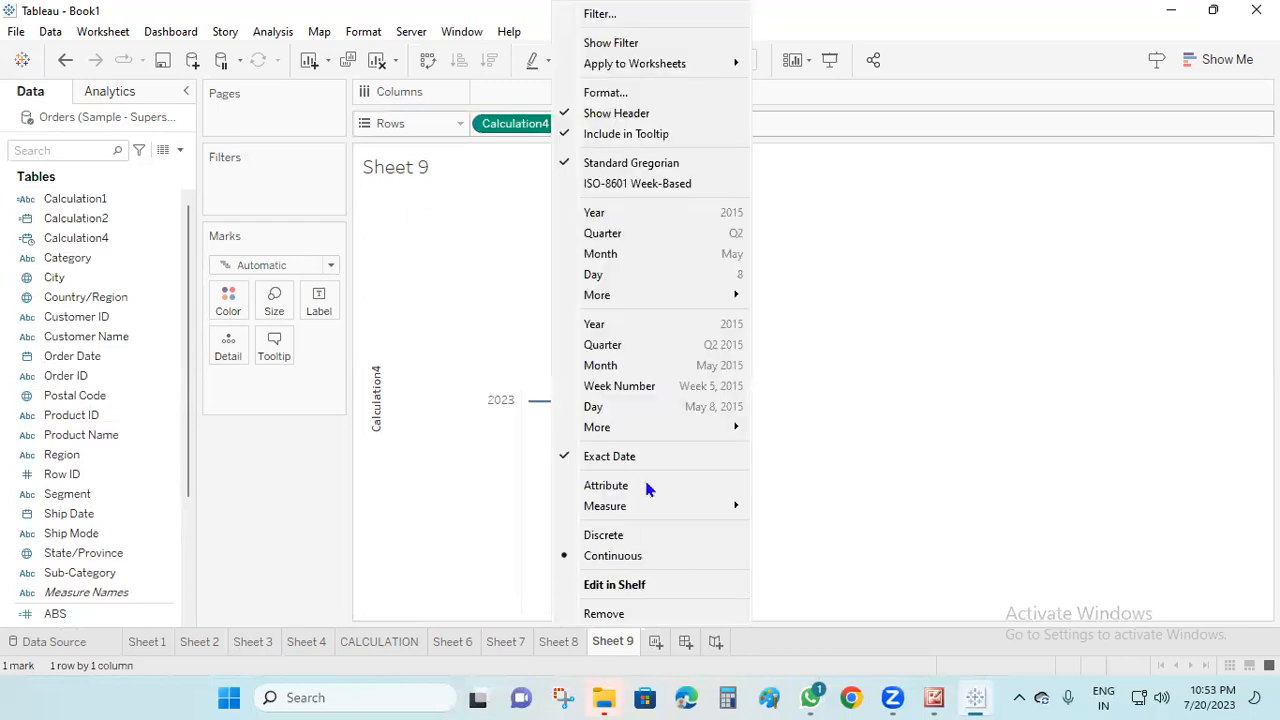
pyautogui.click(655, 536)
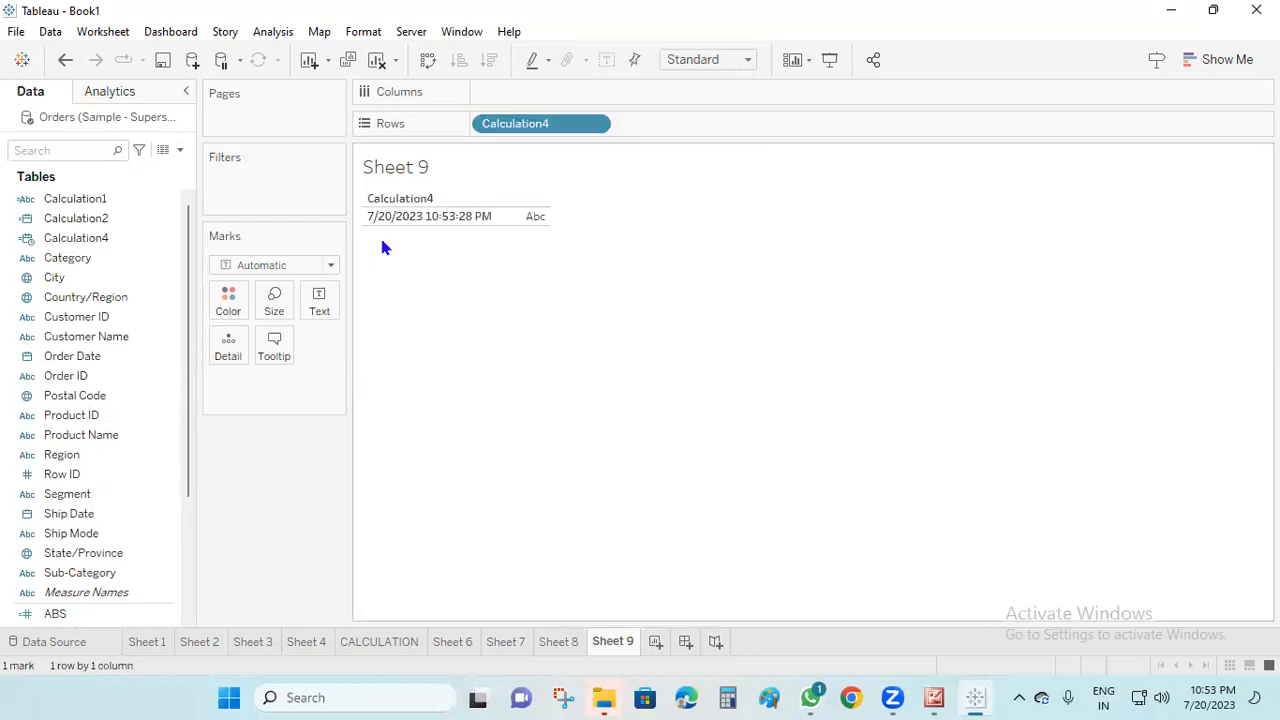
# On a new worksheet, create a calculated field named TODAY with the formula TODAY()
pyautogui.click(655, 641)
pyautogui.click(180, 150)
pyautogui.click(175, 169)
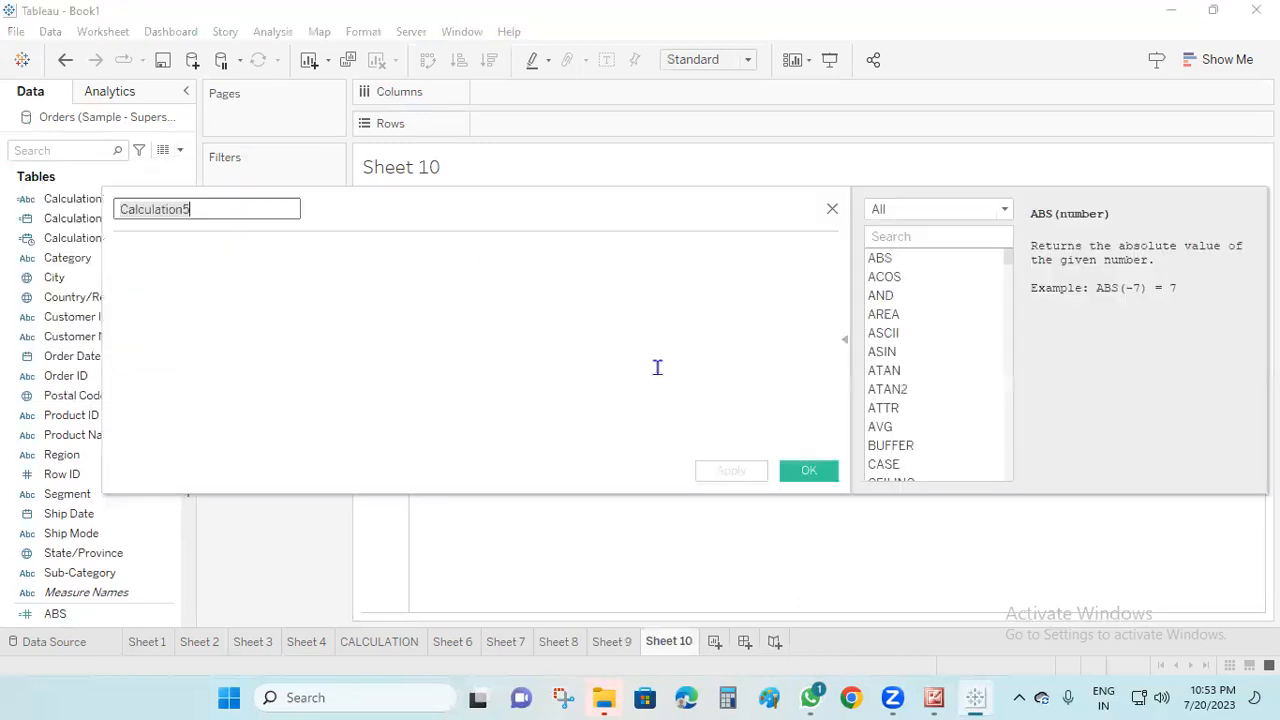
pyautogui.write('TODAY')
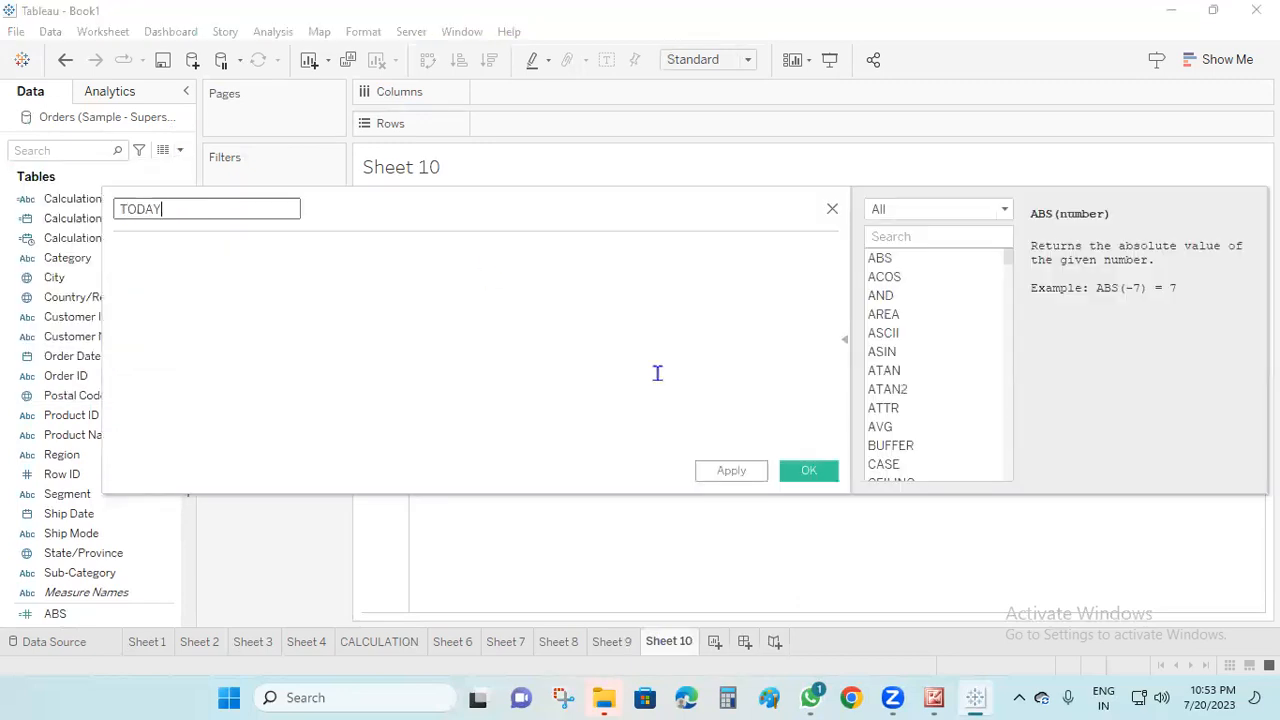
pyautogui.click(657, 373)
pyautogui.write('TODA')
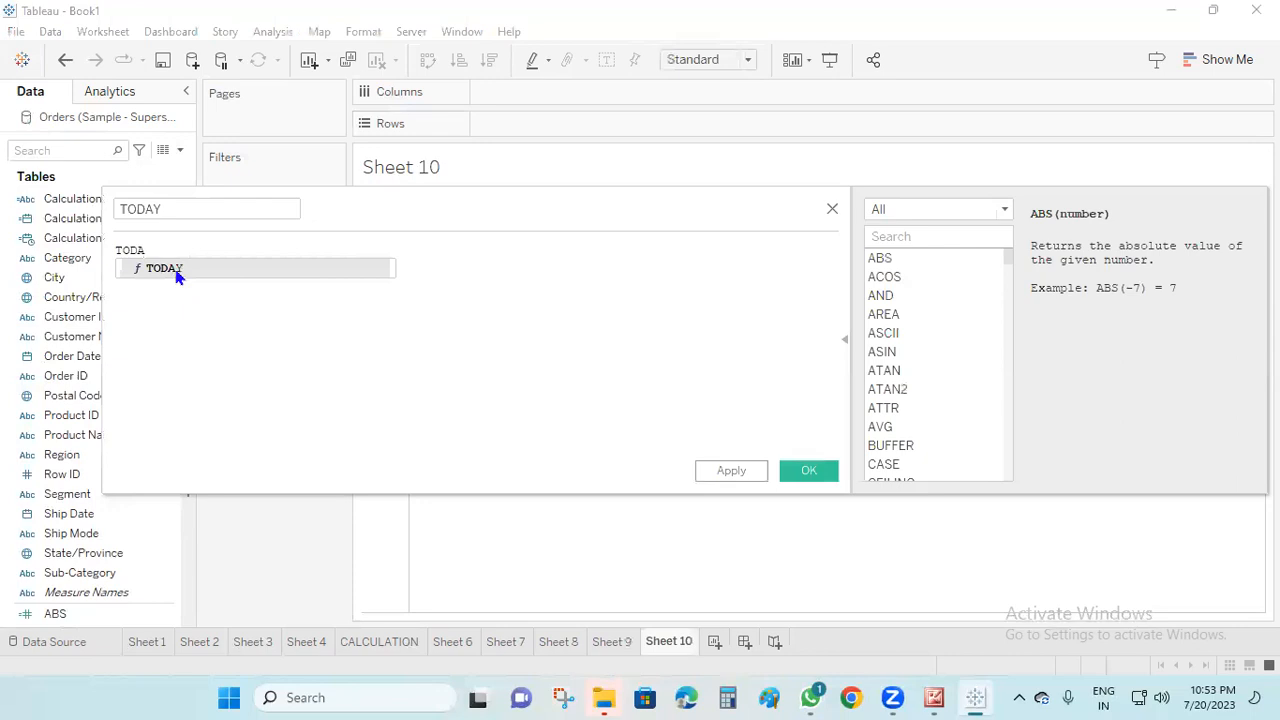
pyautogui.click(177, 277)
pyautogui.click(724, 473)
pyautogui.click(808, 470)
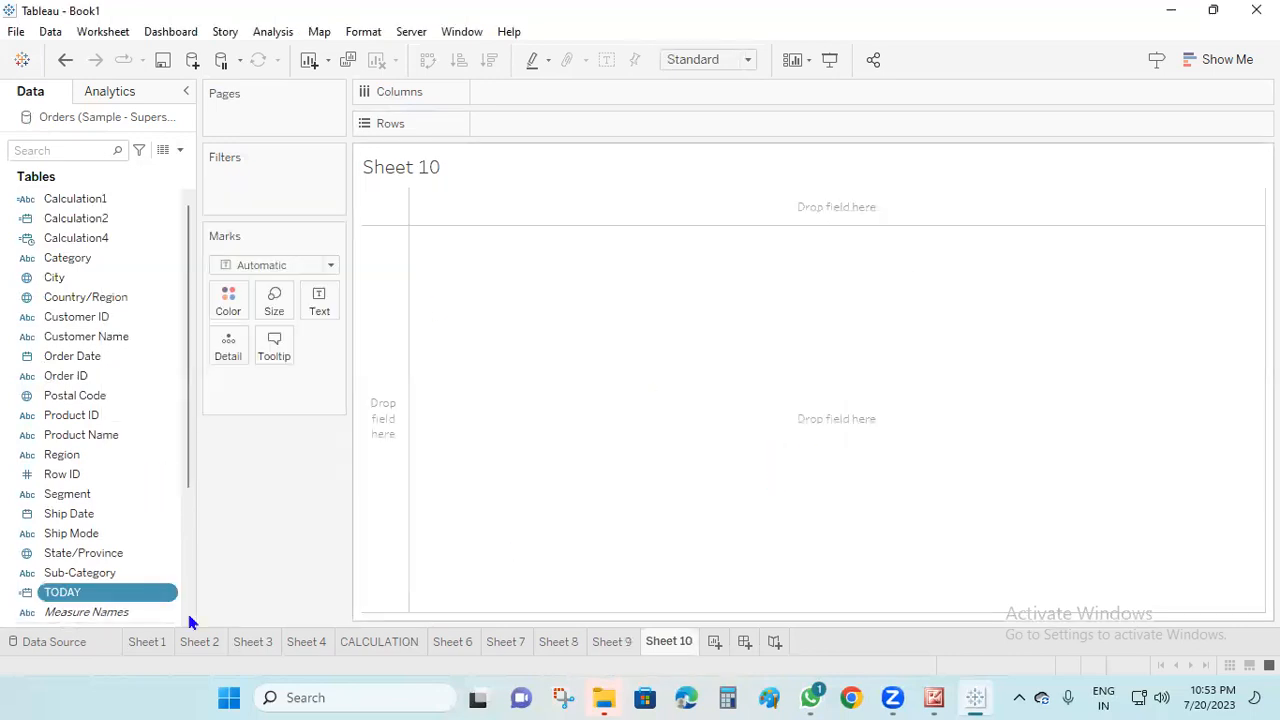
# Place the TODAY field on Rows as a discrete exact date
pyautogui.moveTo(80, 592); pyautogui.dragTo(540, 128)
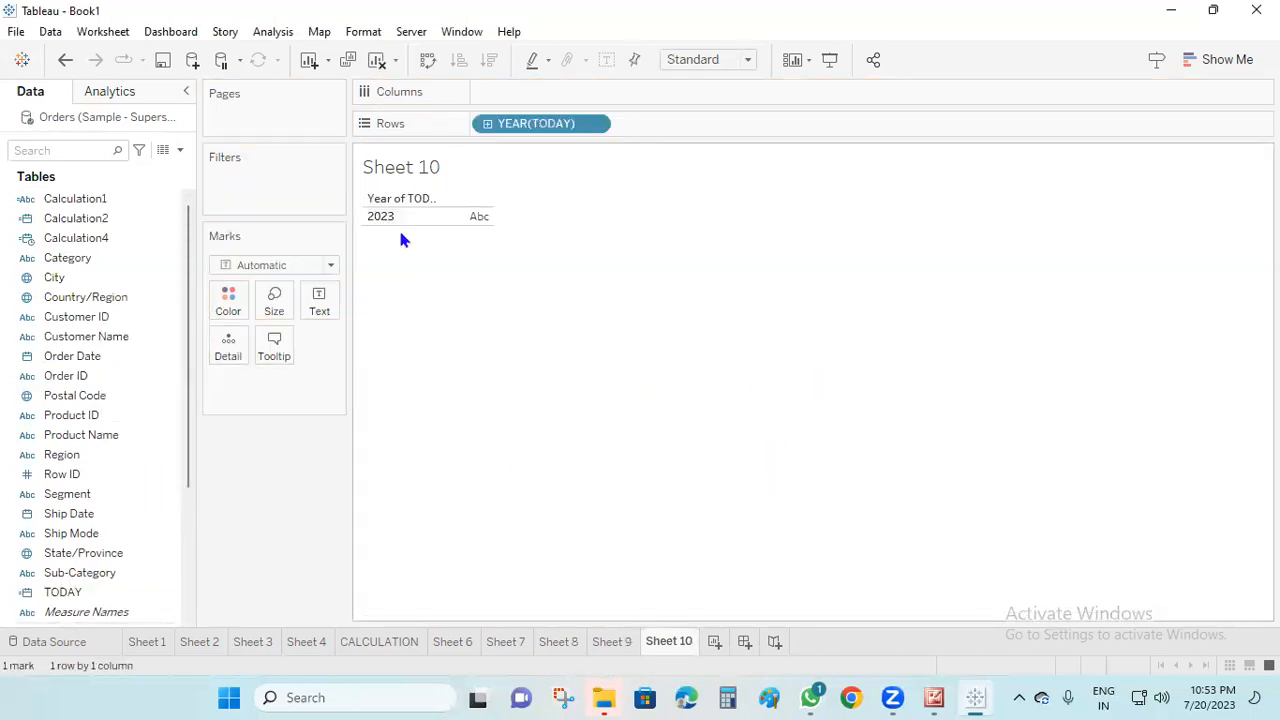
pyautogui.rightClick(567, 129)
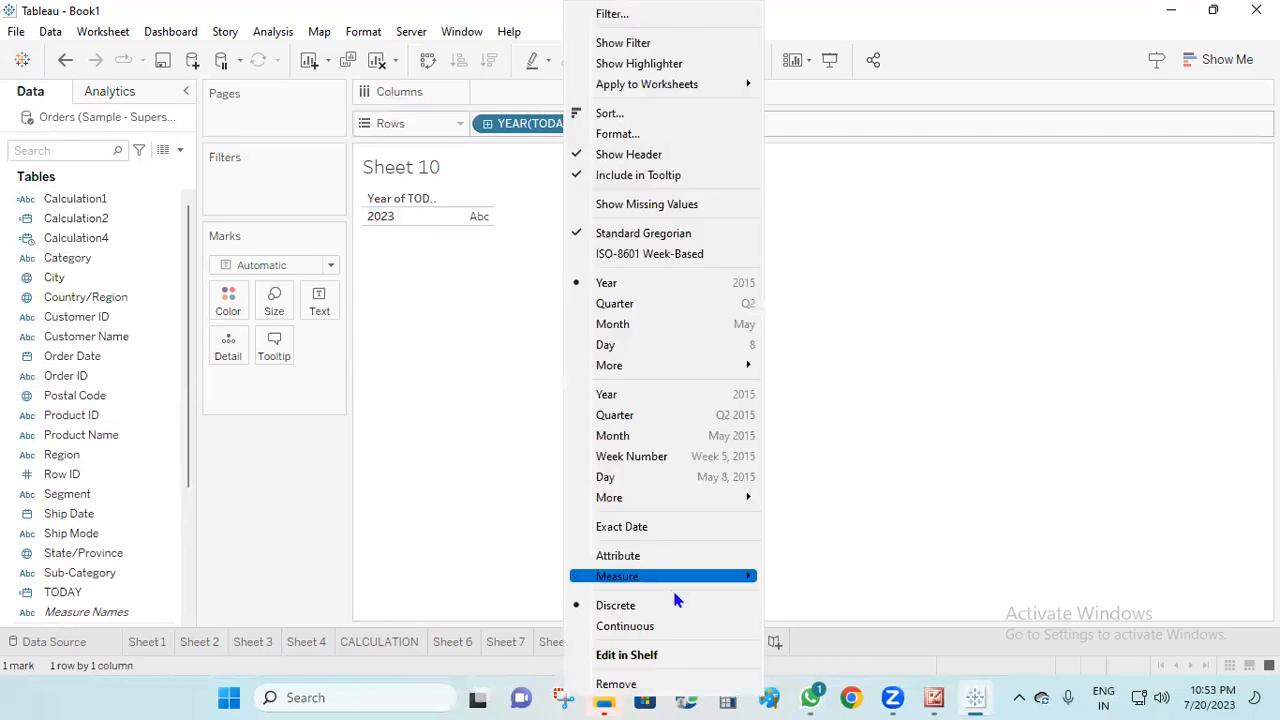
pyautogui.click(654, 527)
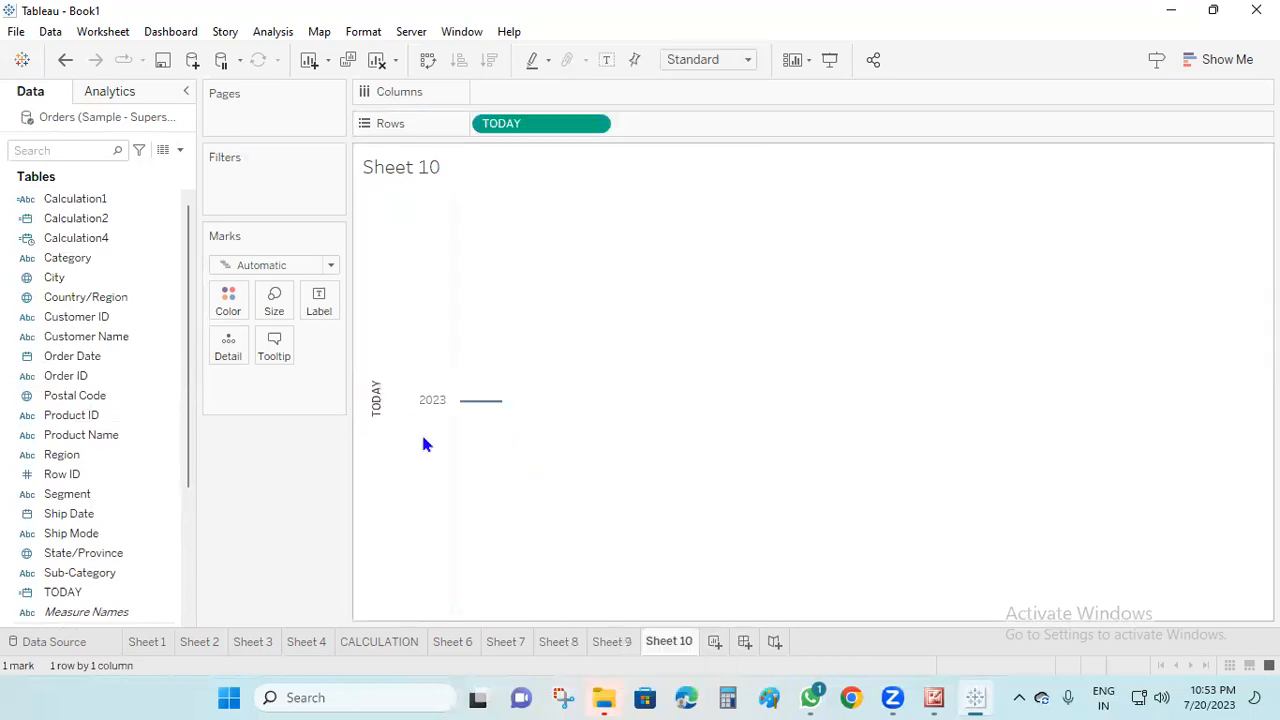
pyautogui.rightClick(560, 131)
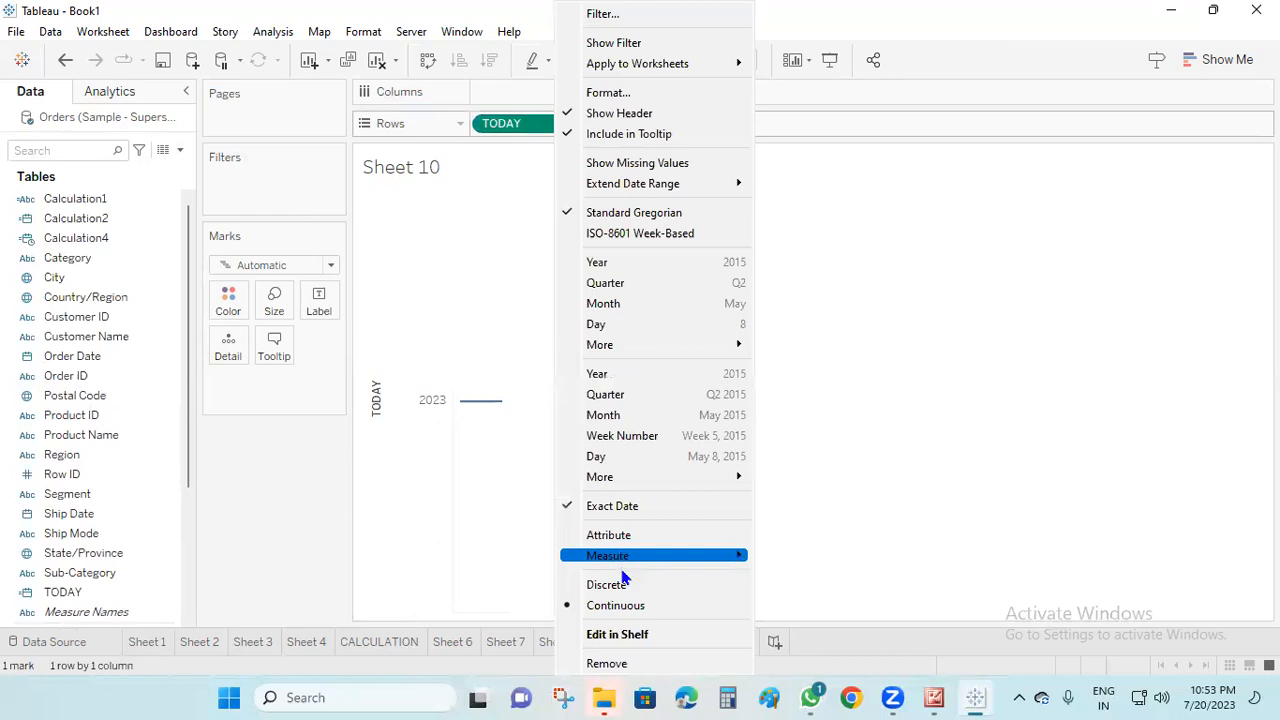
pyautogui.click(612, 584)
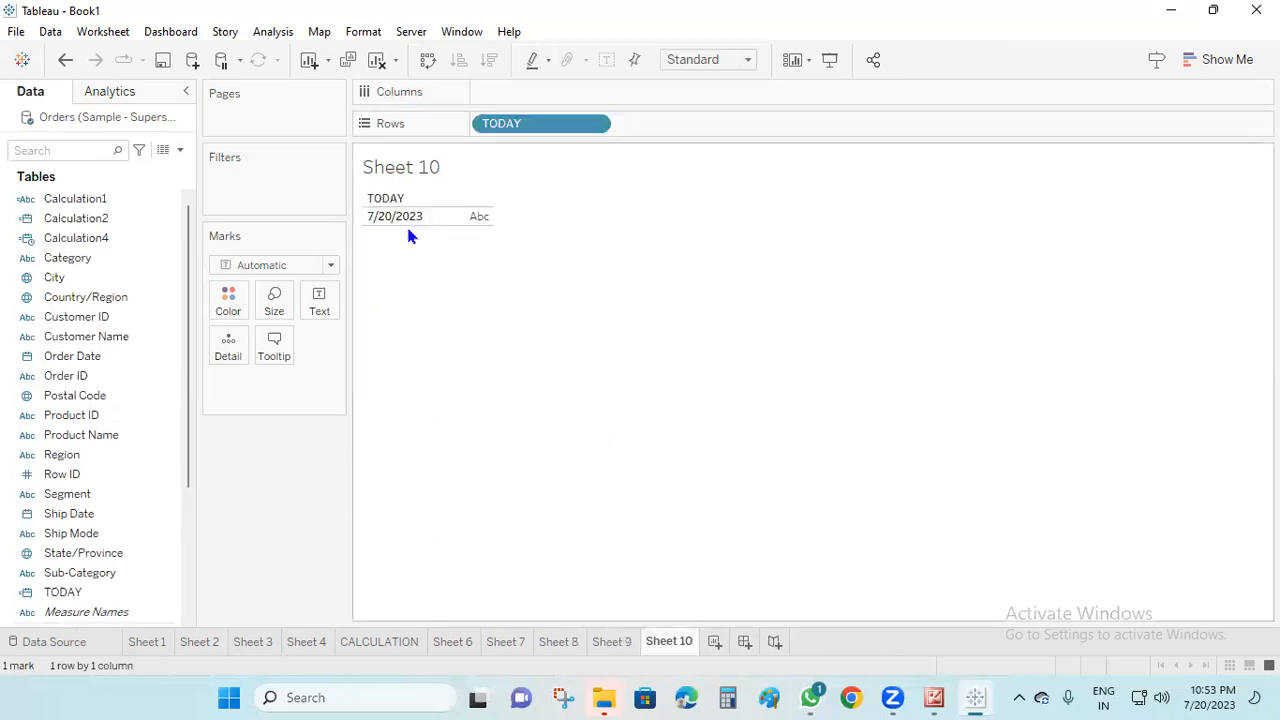
# Return to Sheet 9 and examine the date and time value shown for Calculation4
pyautogui.click(614, 643)
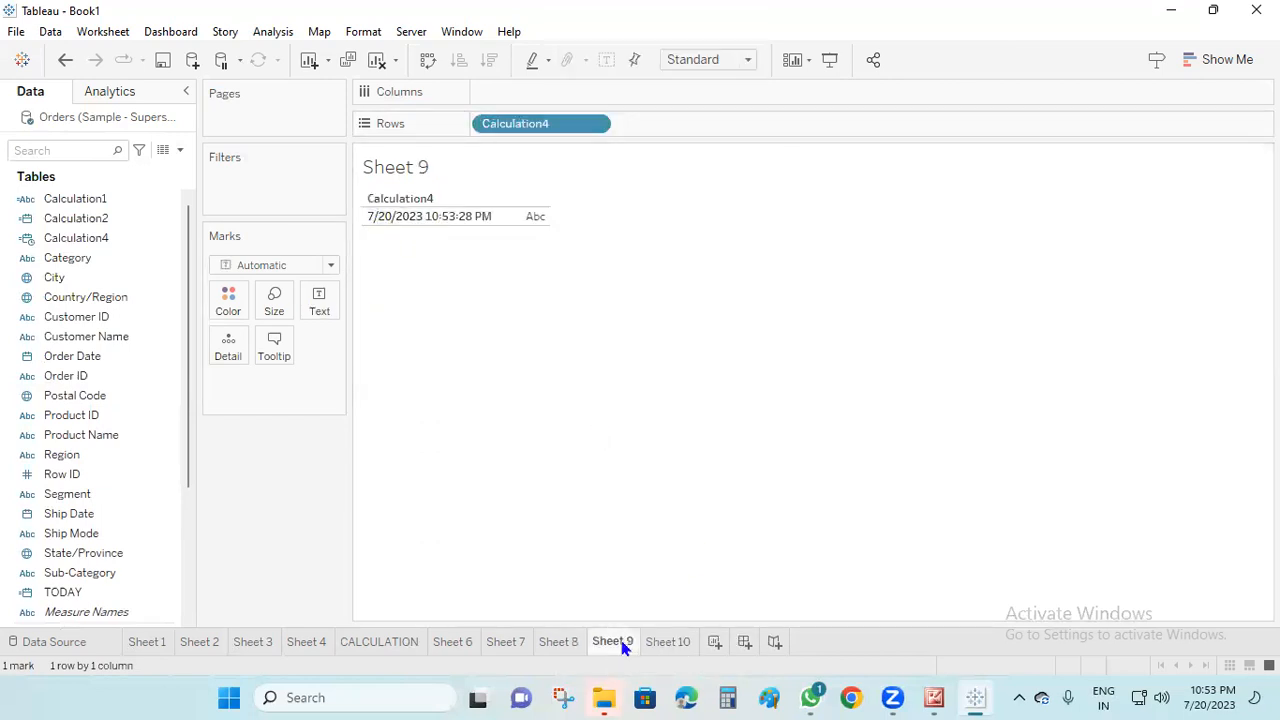
pyautogui.click(434, 222)
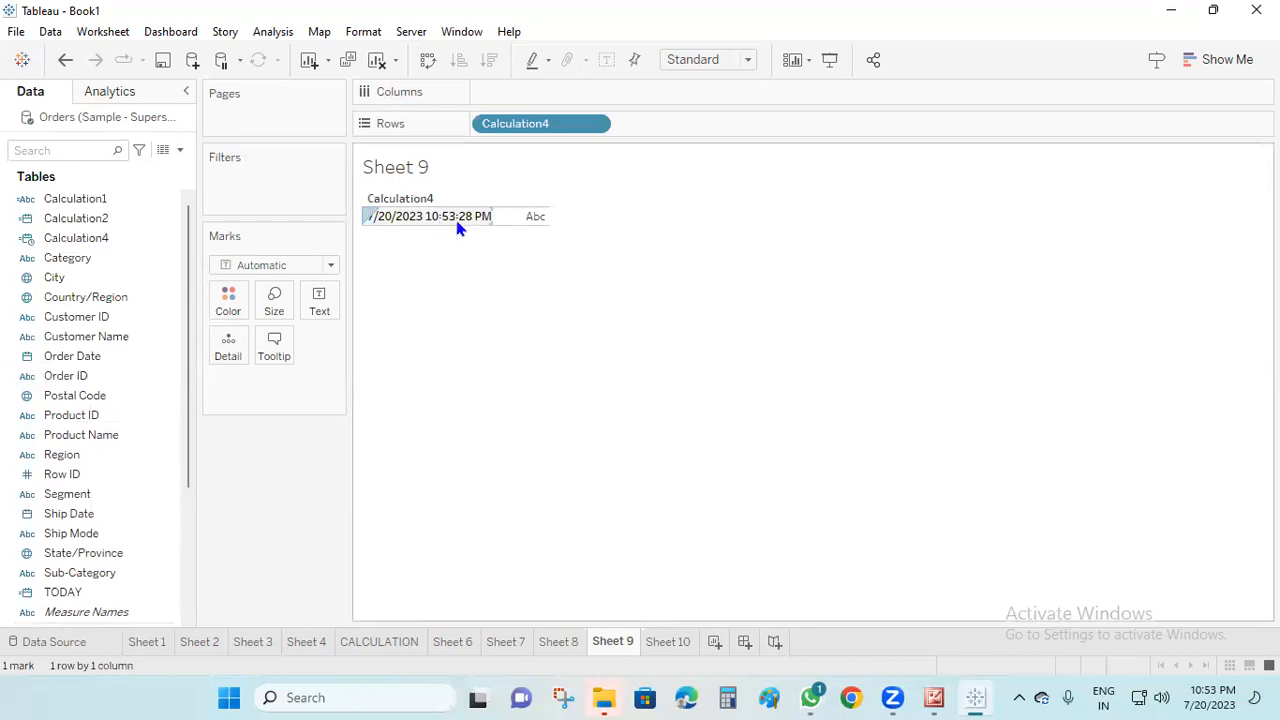
pyautogui.click(531, 311)
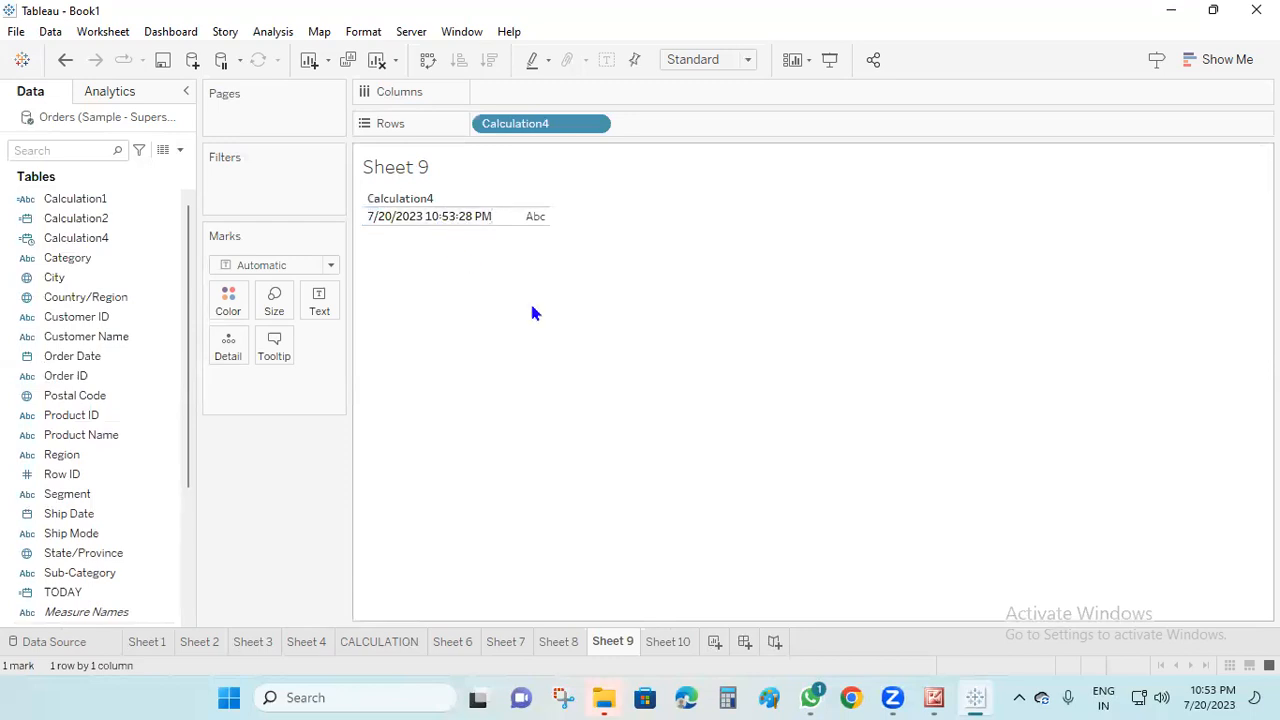
# On Sheet 10, create a calculated field with the Aggregate function formula COUNT([Category])
pyautogui.click(670, 642)
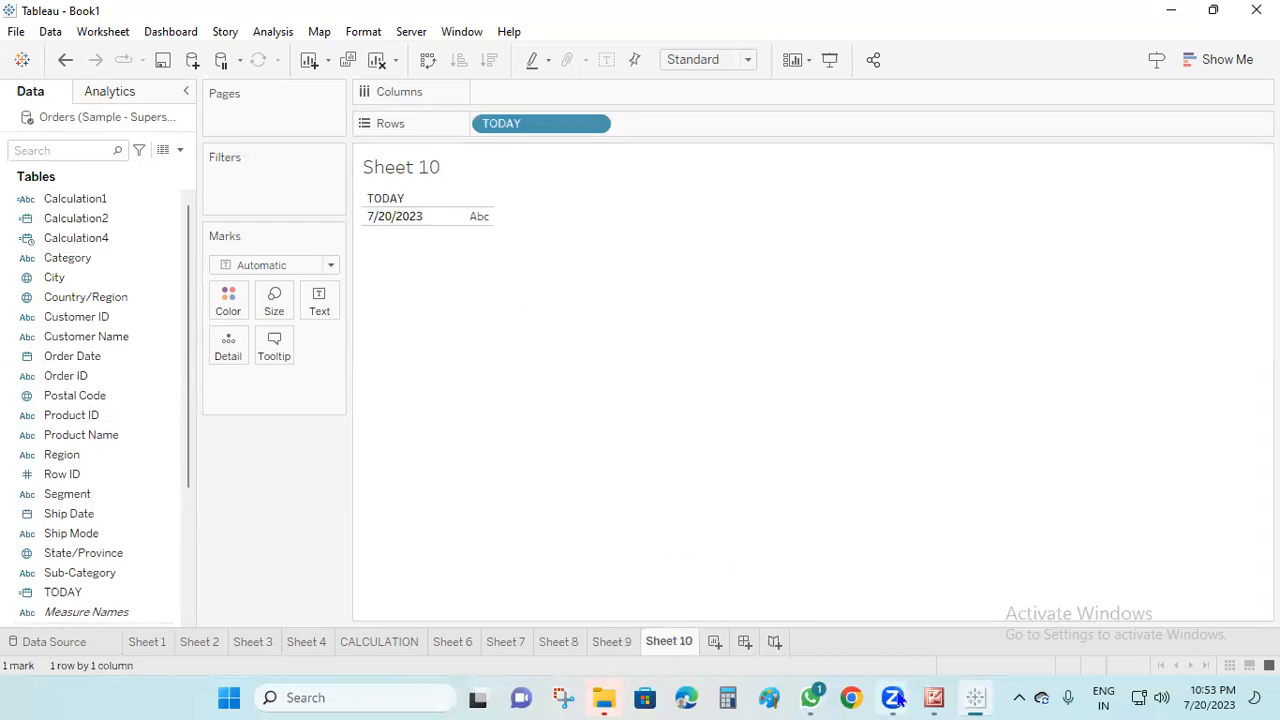
pyautogui.click(178, 150)
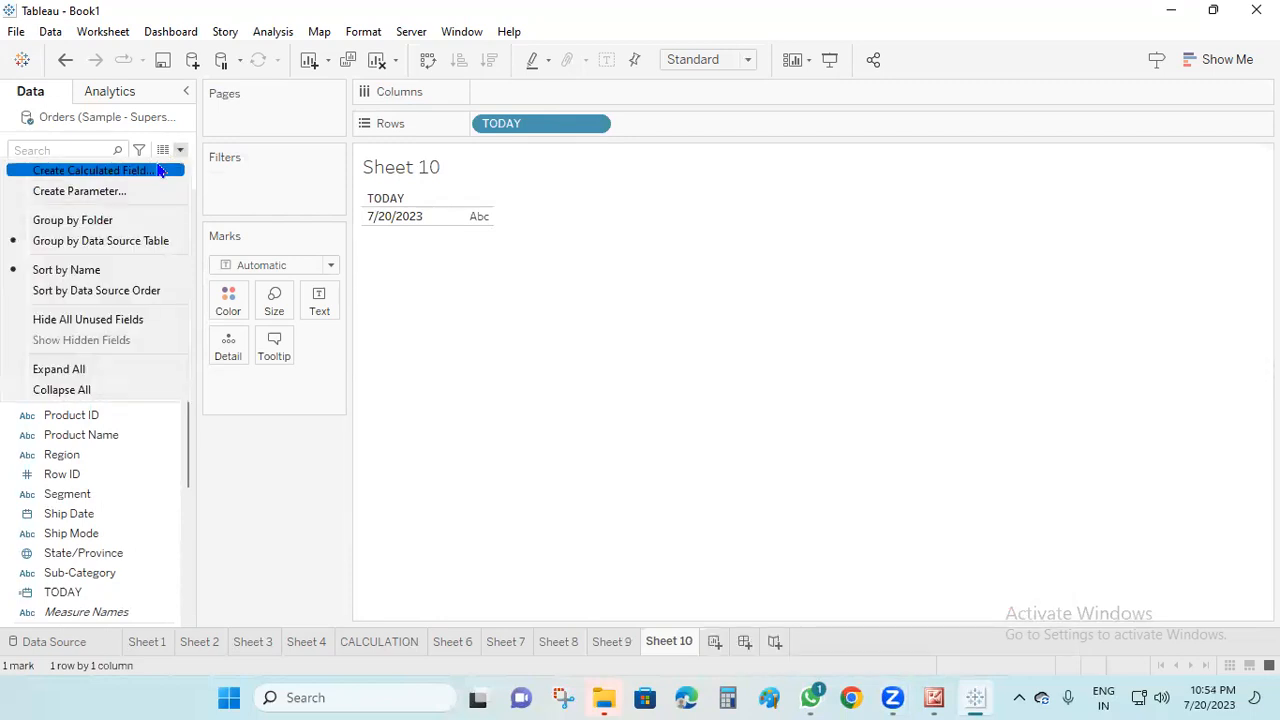
pyautogui.click(60, 168)
pyautogui.click(995, 218)
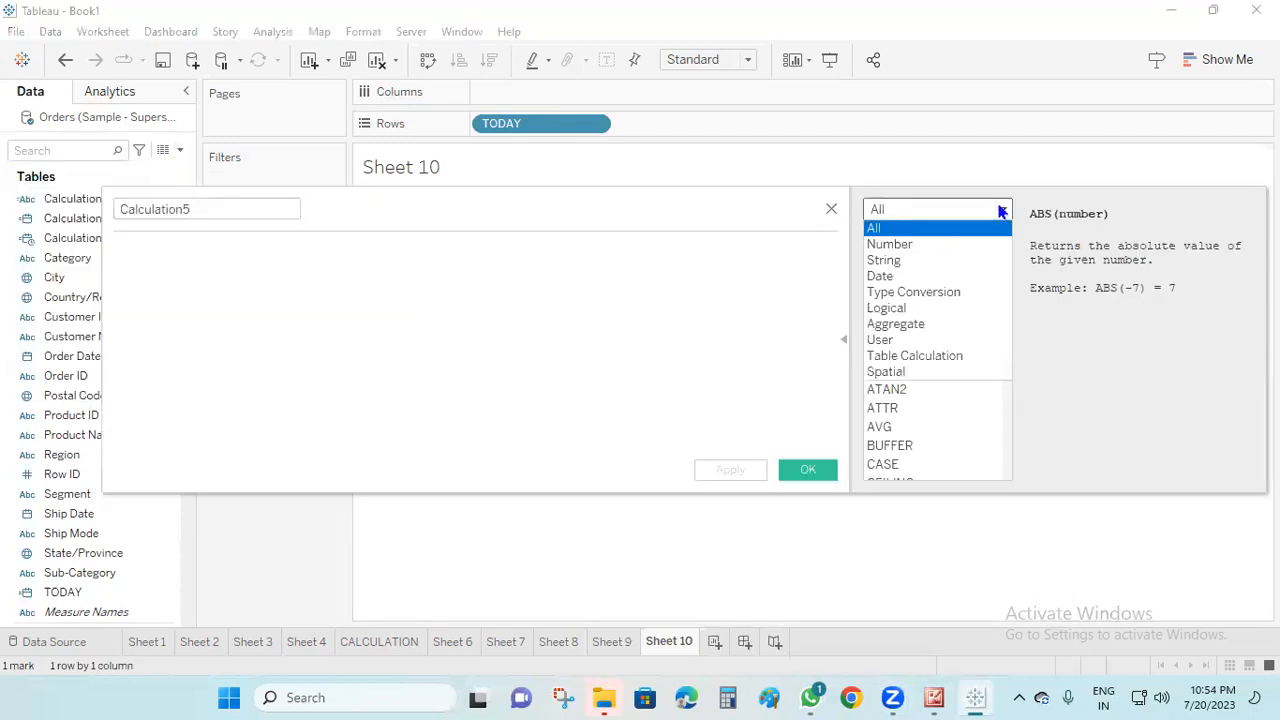
pyautogui.click(936, 322)
pyautogui.click(251, 268)
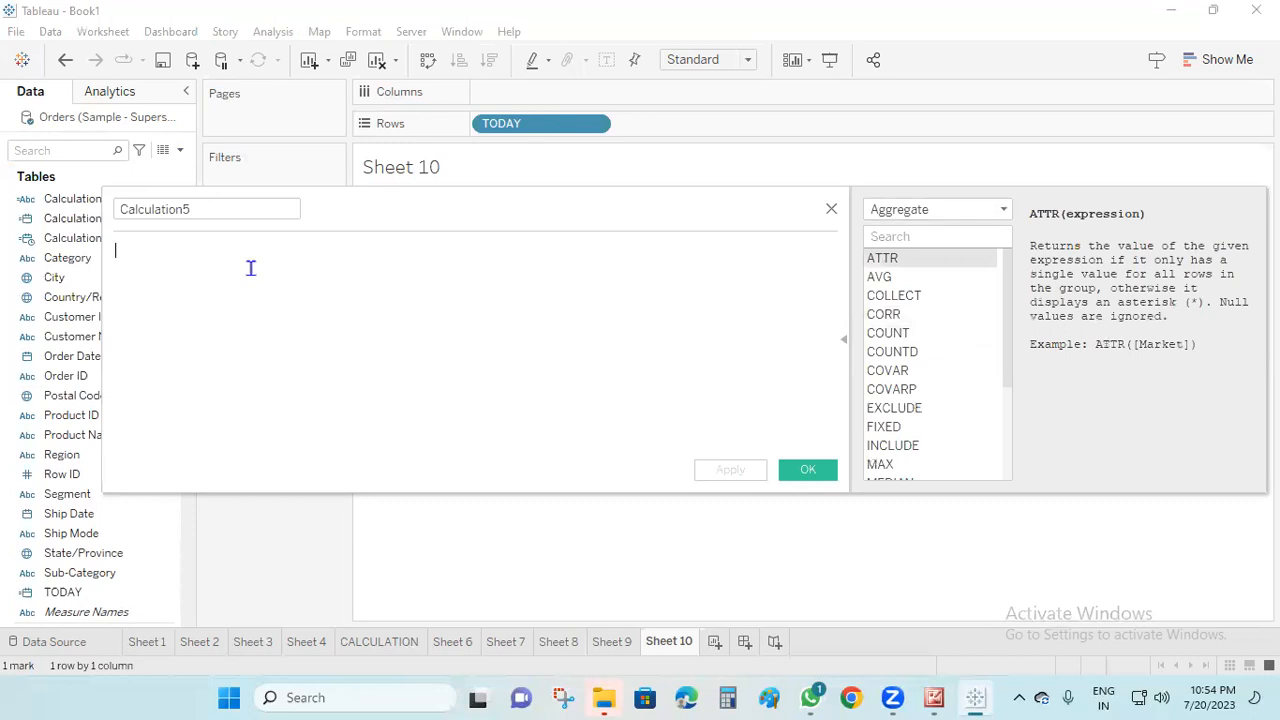
pyautogui.write('cou')
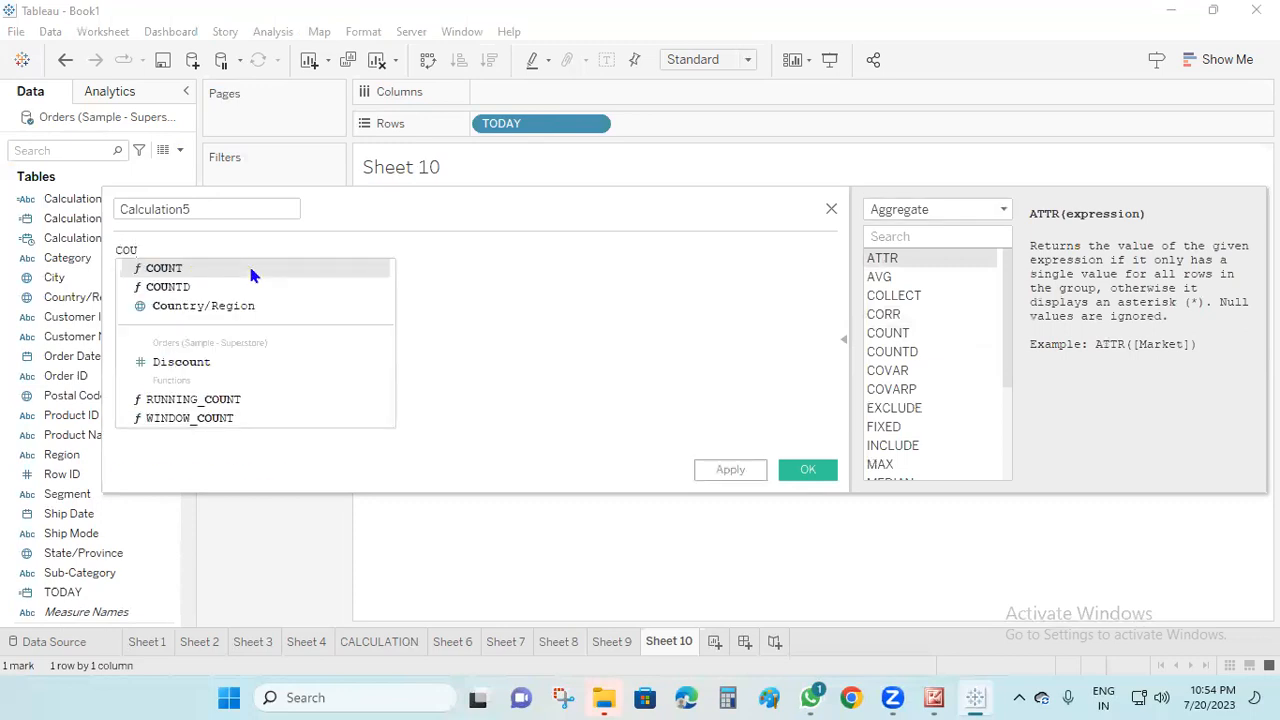
pyautogui.click(251, 271)
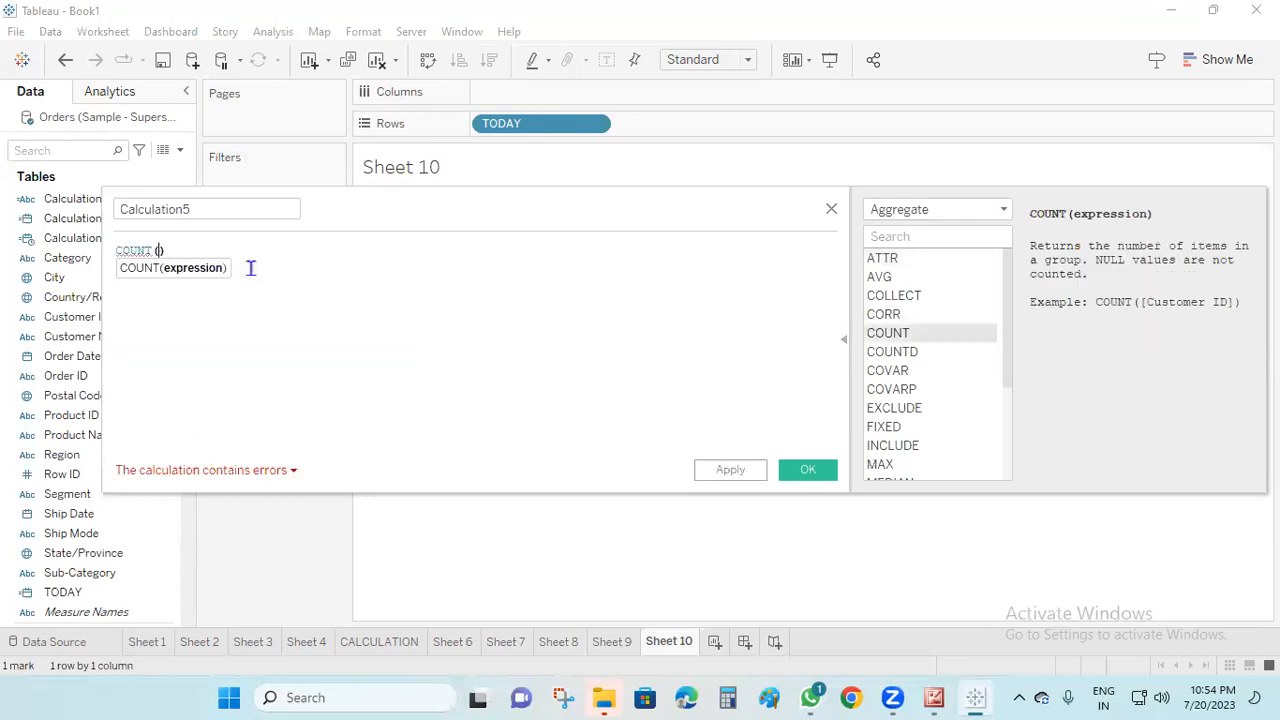
pyautogui.write('Ca')
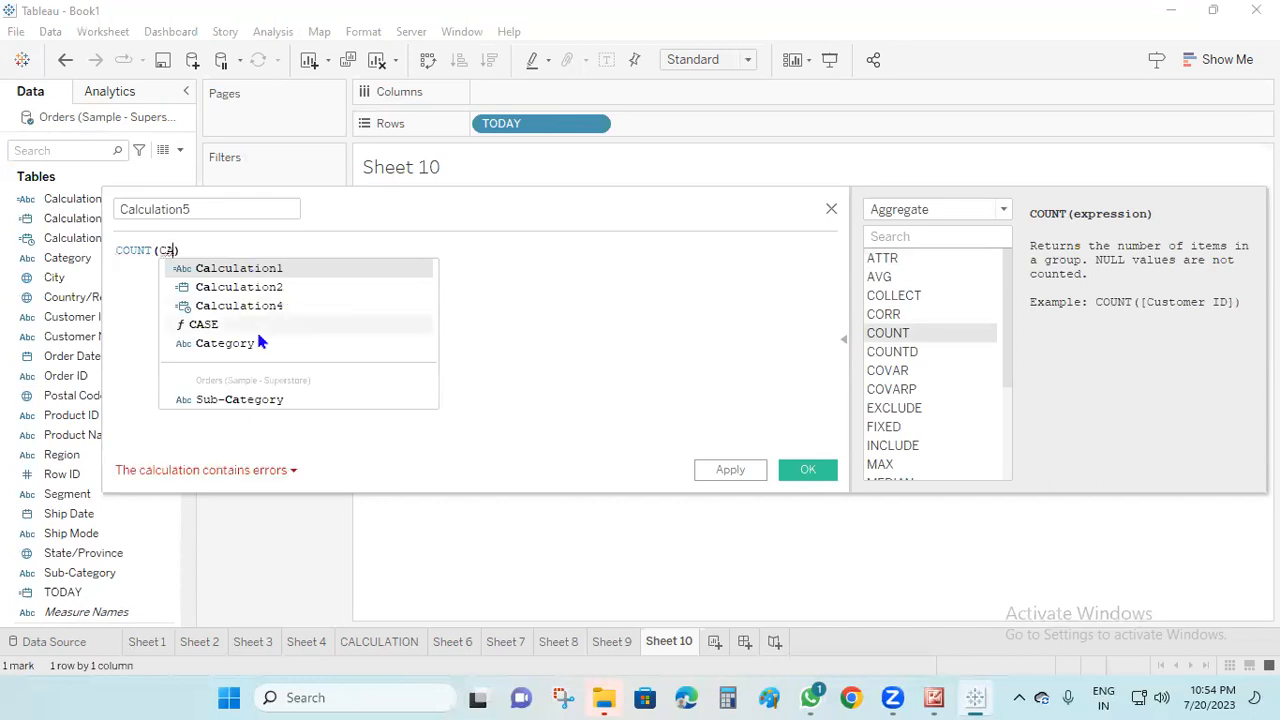
pyautogui.click(234, 343)
pyautogui.click(736, 472)
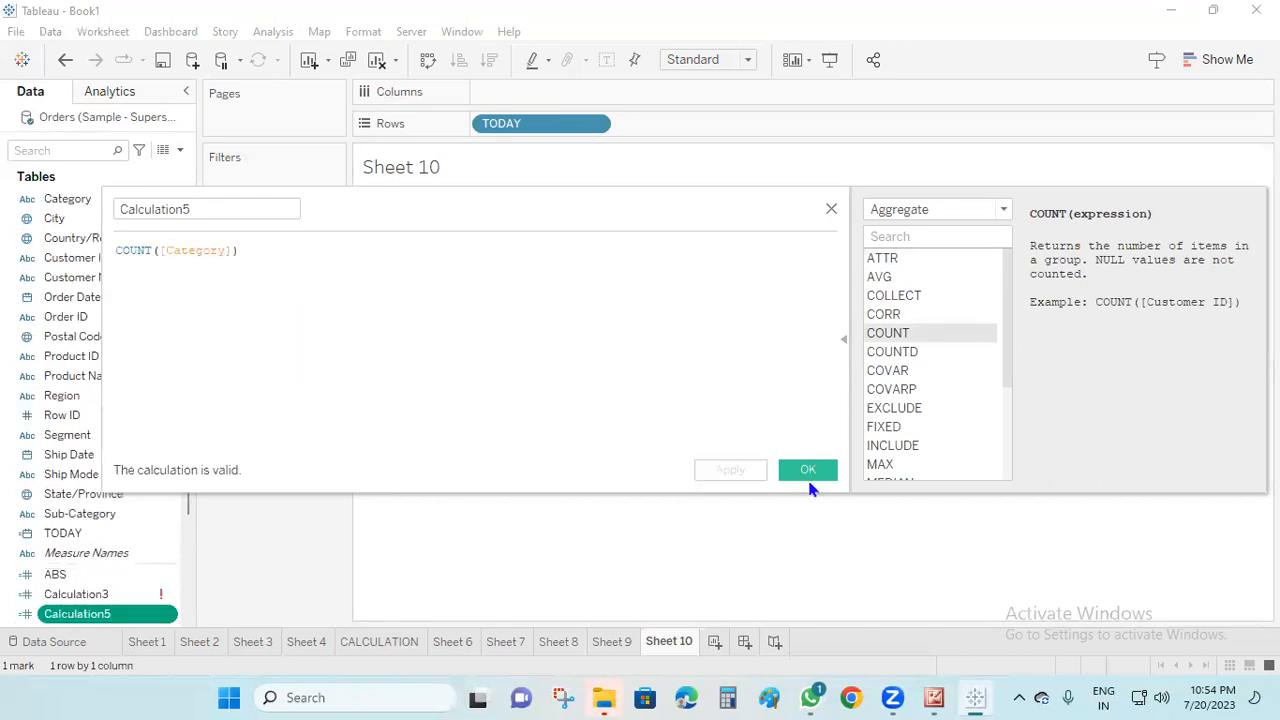
pyautogui.click(808, 470)
# On a new worksheet, place the category count field on Rows and make it discrete
pyautogui.moveTo(120, 613); pyautogui.dragTo(545, 132)
pyautogui.click(714, 641)
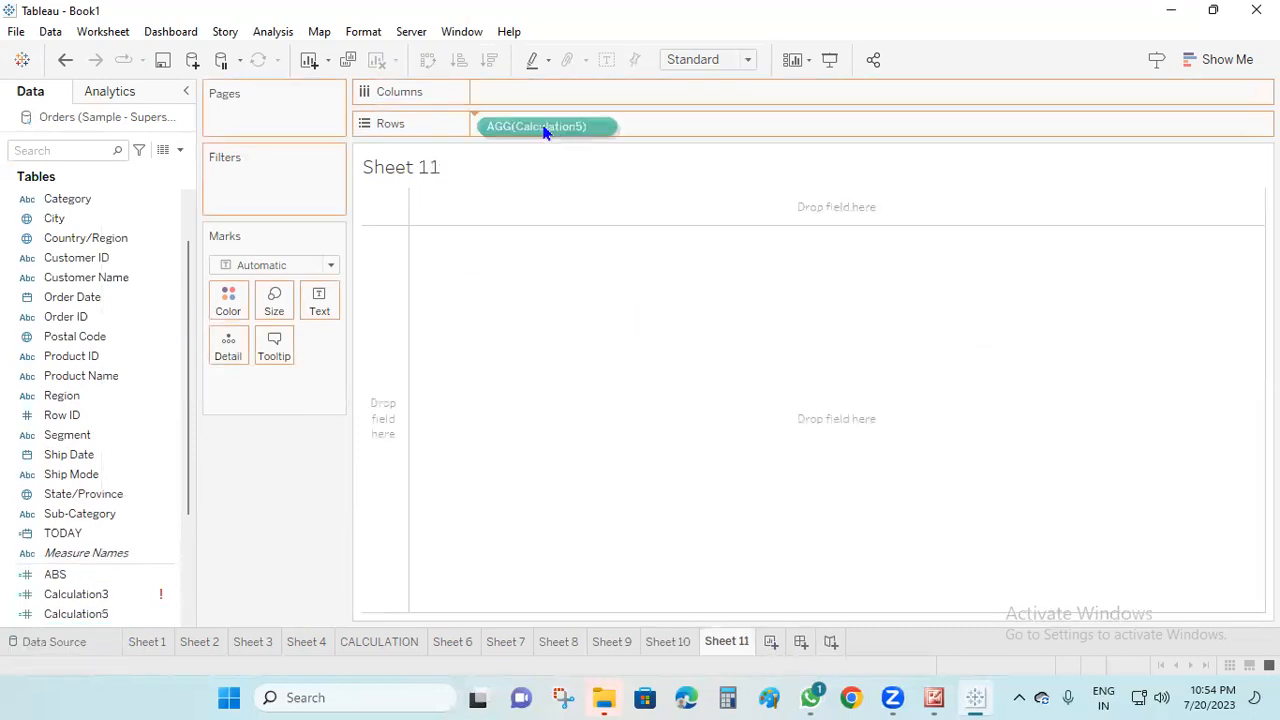
pyautogui.rightClick(537, 124)
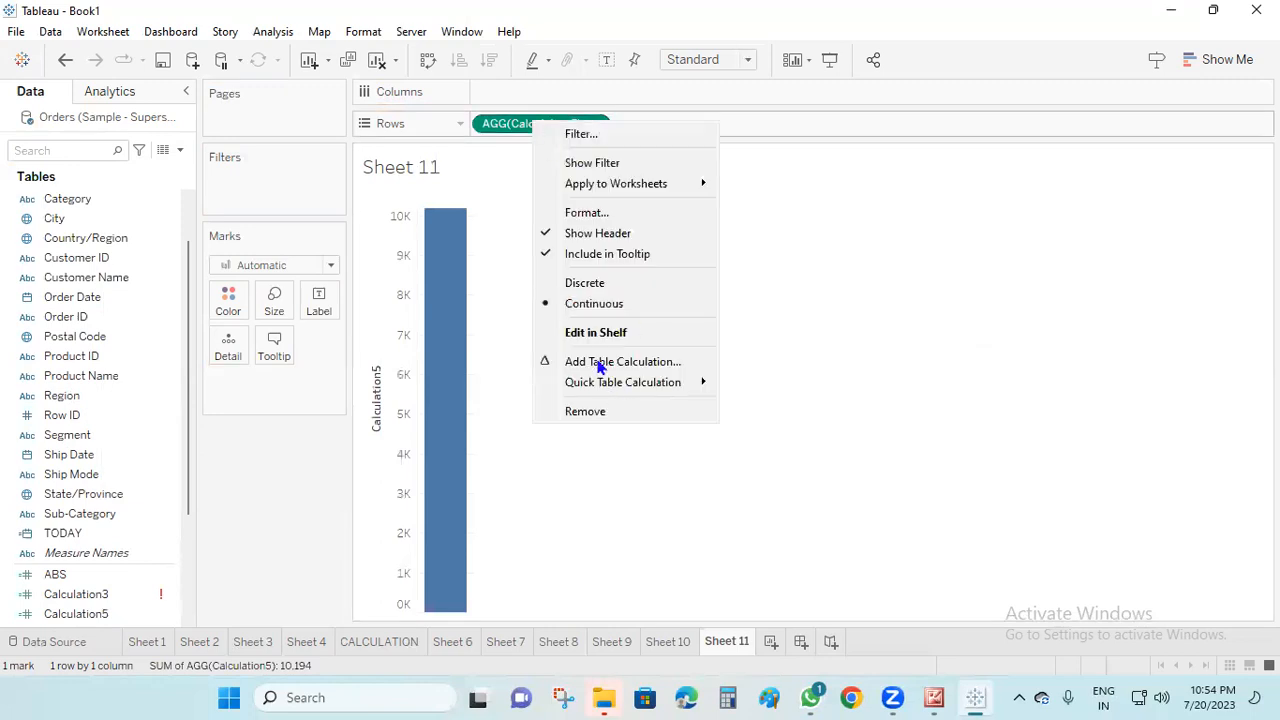
pyautogui.click(600, 284)
pyautogui.rightClick(537, 125)
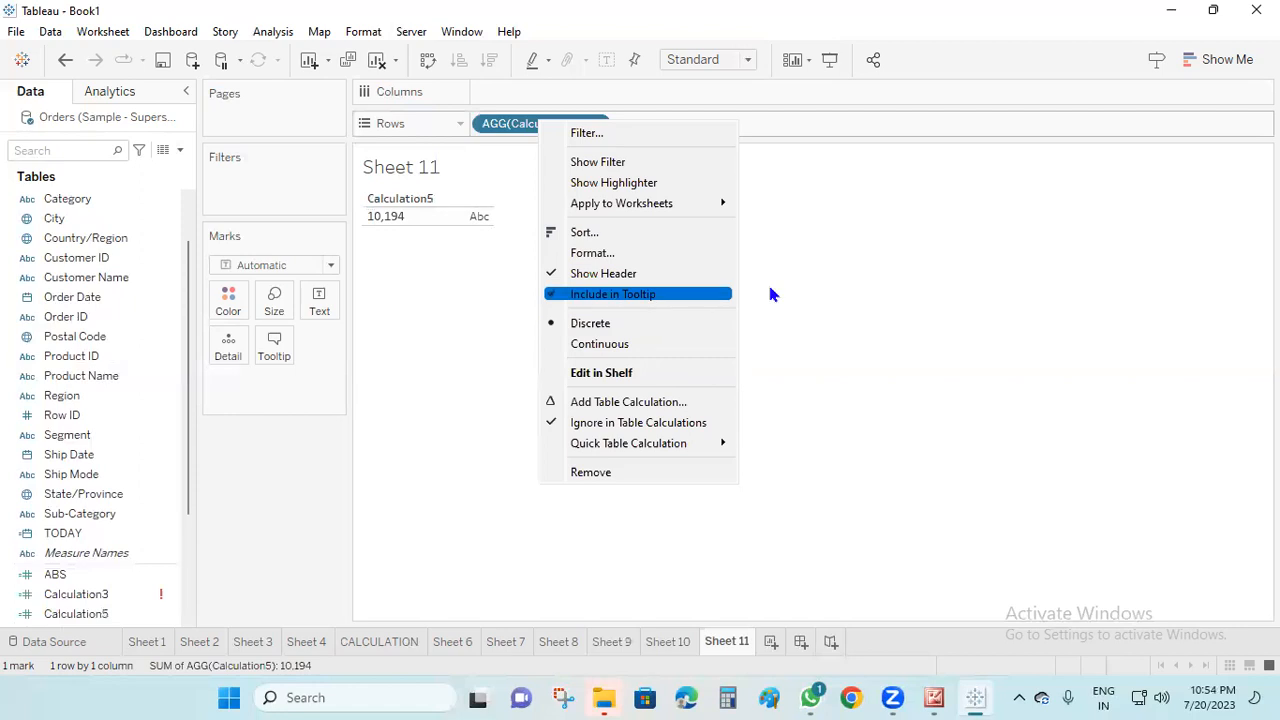
pyautogui.click(805, 292)
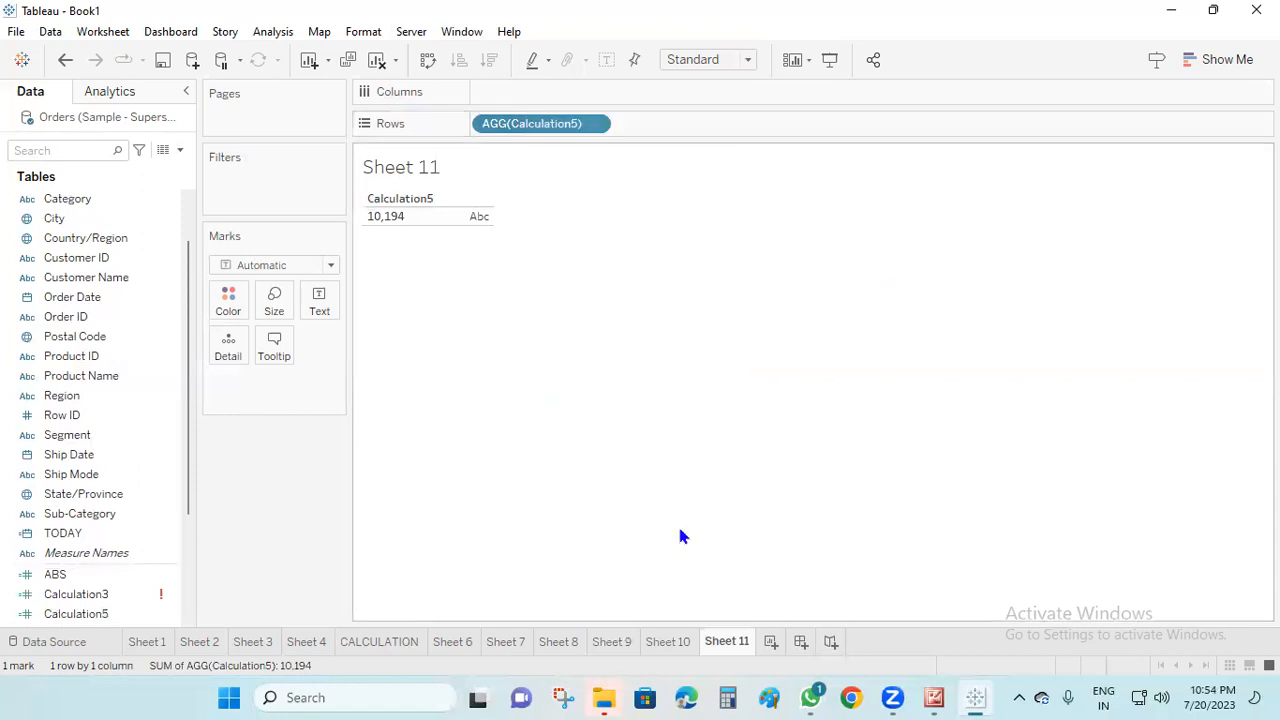
# Add a new worksheet and view the function categories offered for a new calculated field
pyautogui.click(771, 641)
pyautogui.click(180, 152)
pyautogui.click(175, 168)
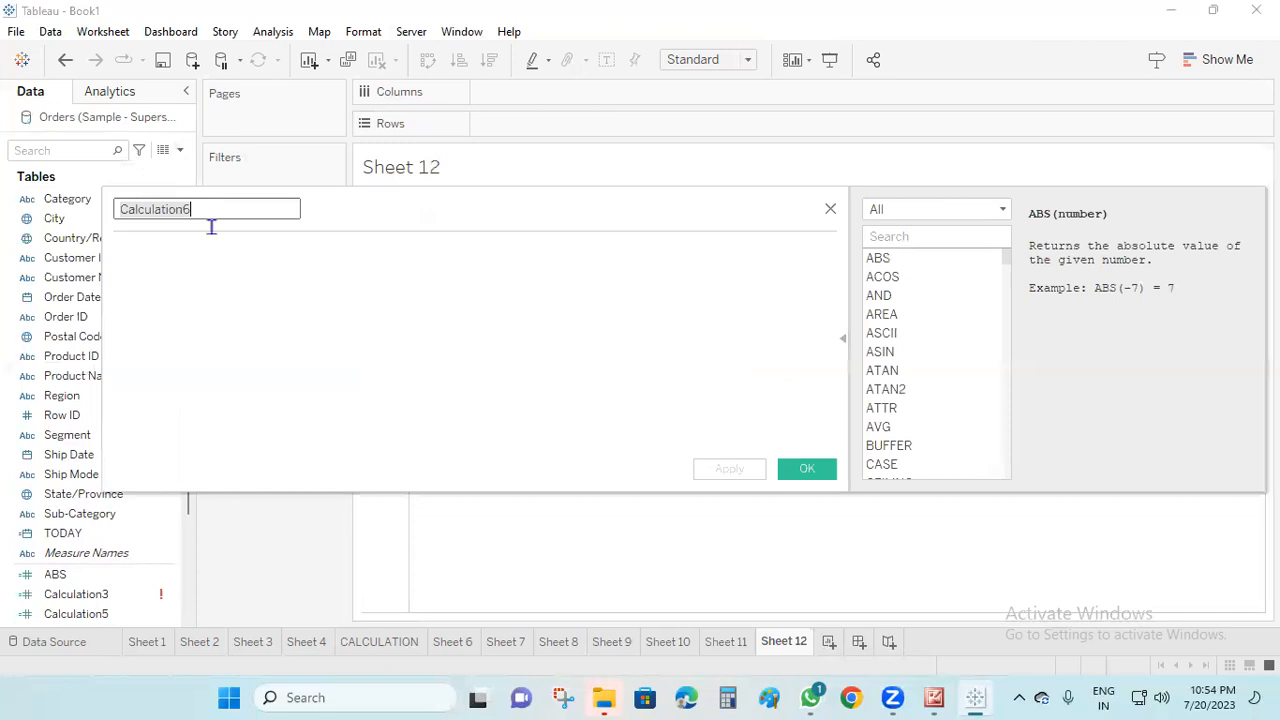
pyautogui.click(1003, 212)
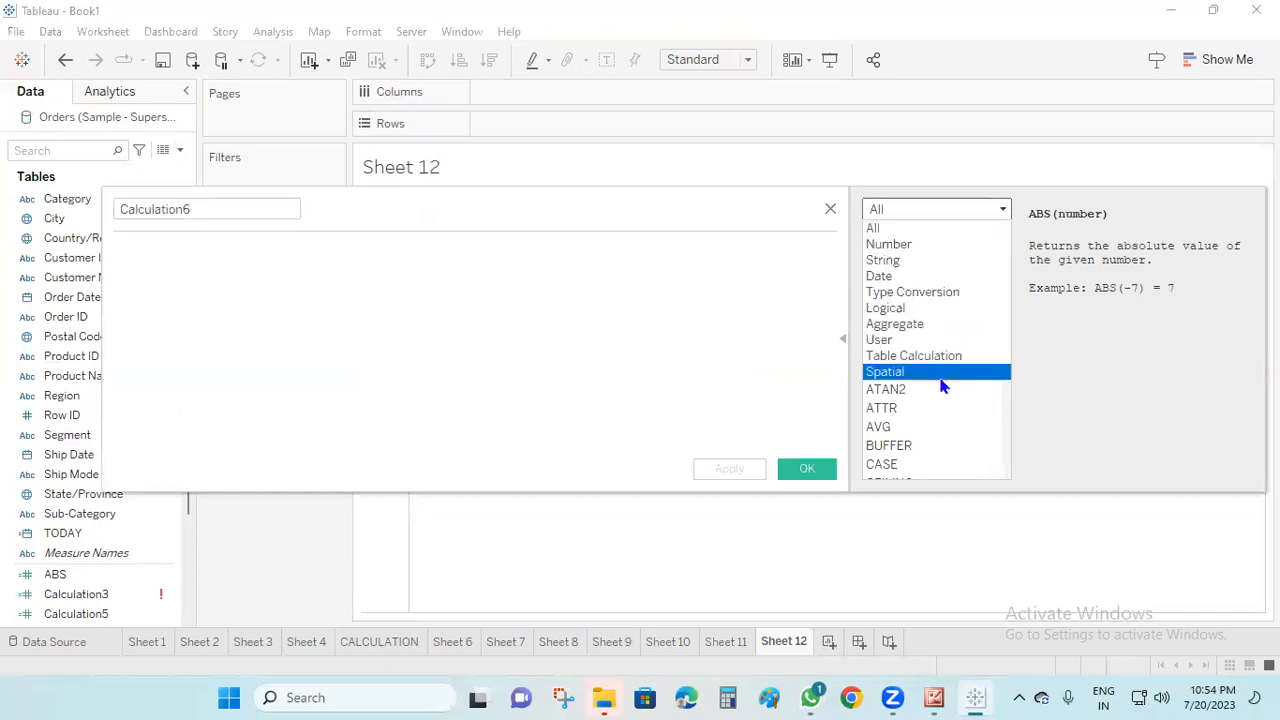
pyautogui.click(733, 576)
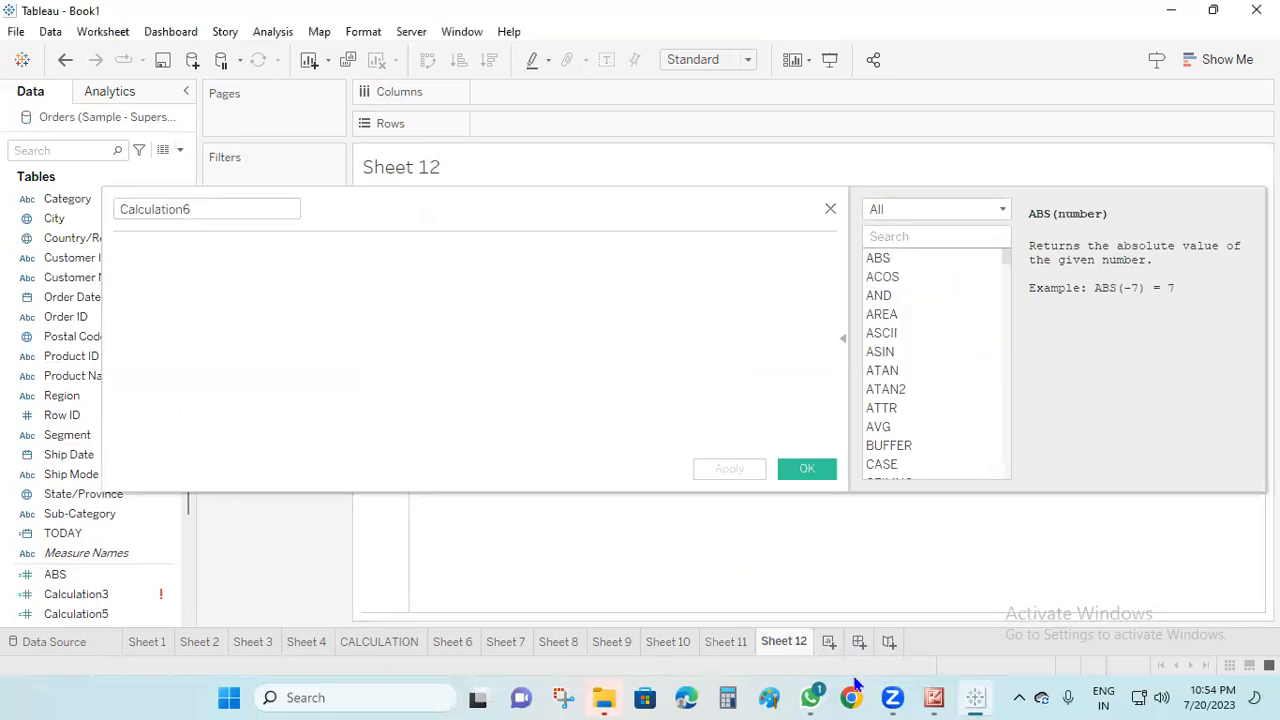
# Check the course outline in Microsoft Office Picture Manager and discard the empty calculated field in Tableau
pyautogui.click(930, 697)
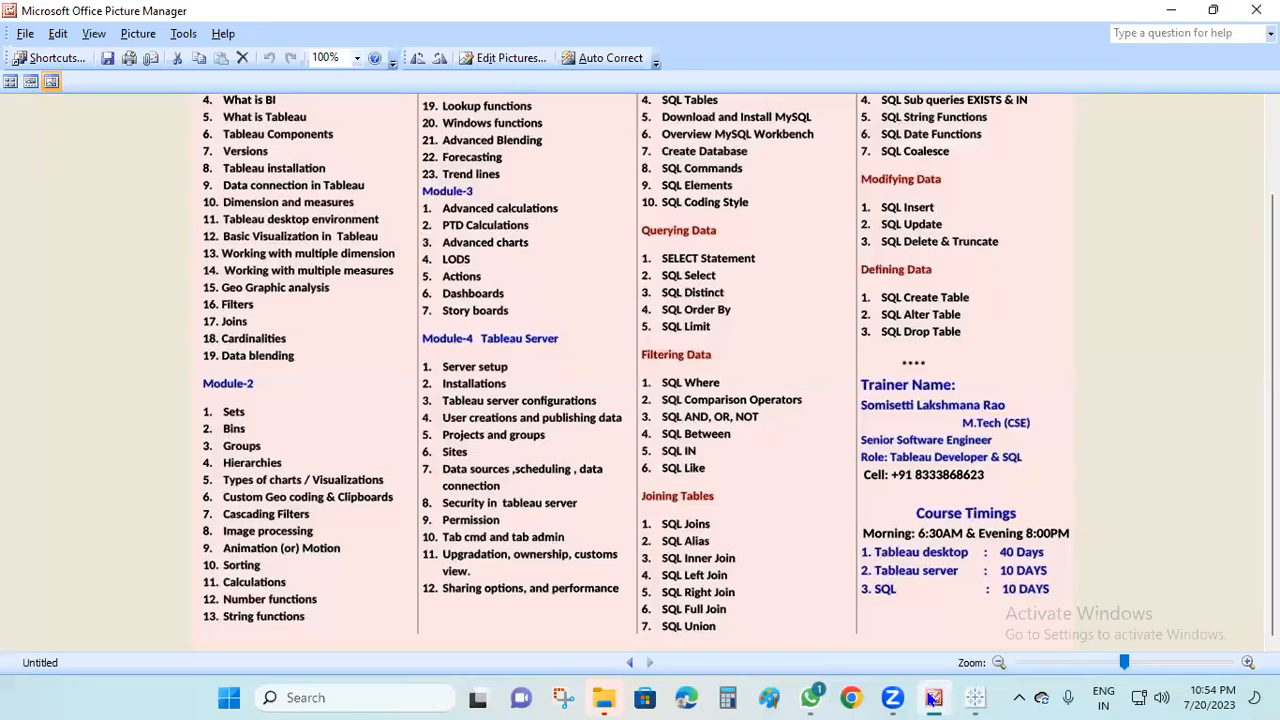
pyautogui.click(932, 697)
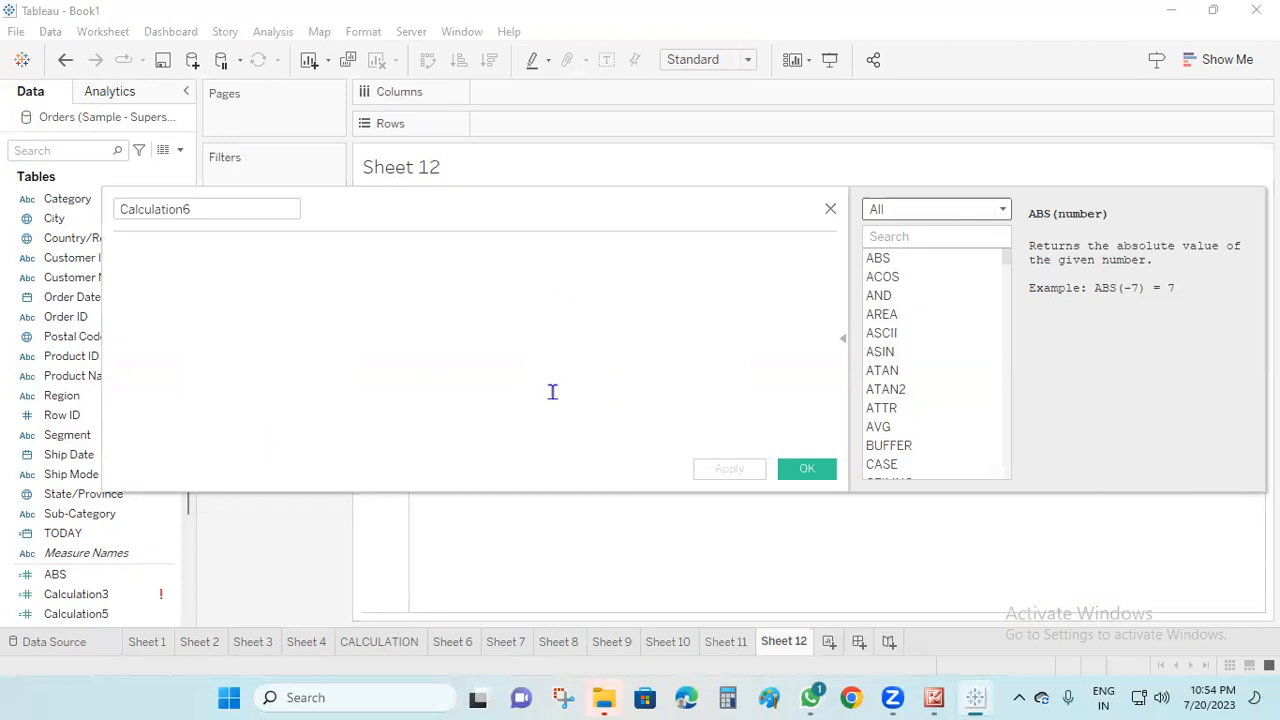
pyautogui.click(830, 211)
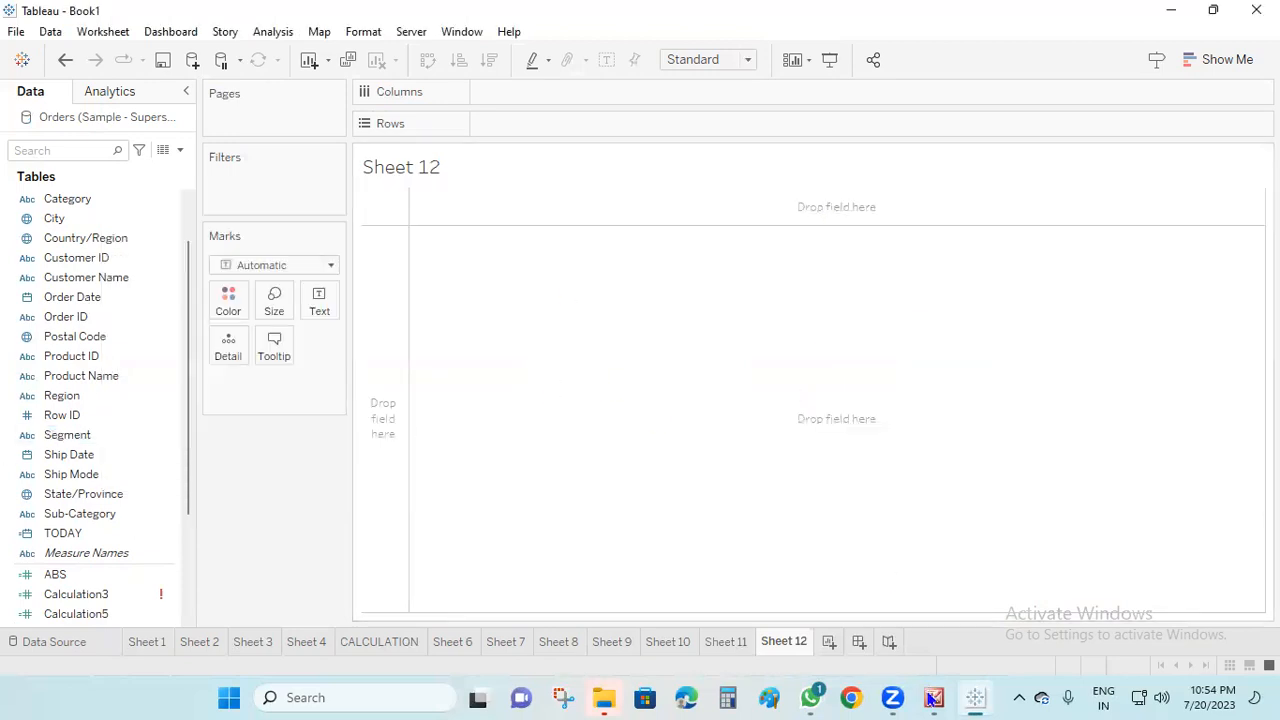
# Add another worksheet and switch to Microsoft Office Picture Manager to review the Module-2 function topics in the course outline
pyautogui.click(830, 643)
pyautogui.click(934, 698)
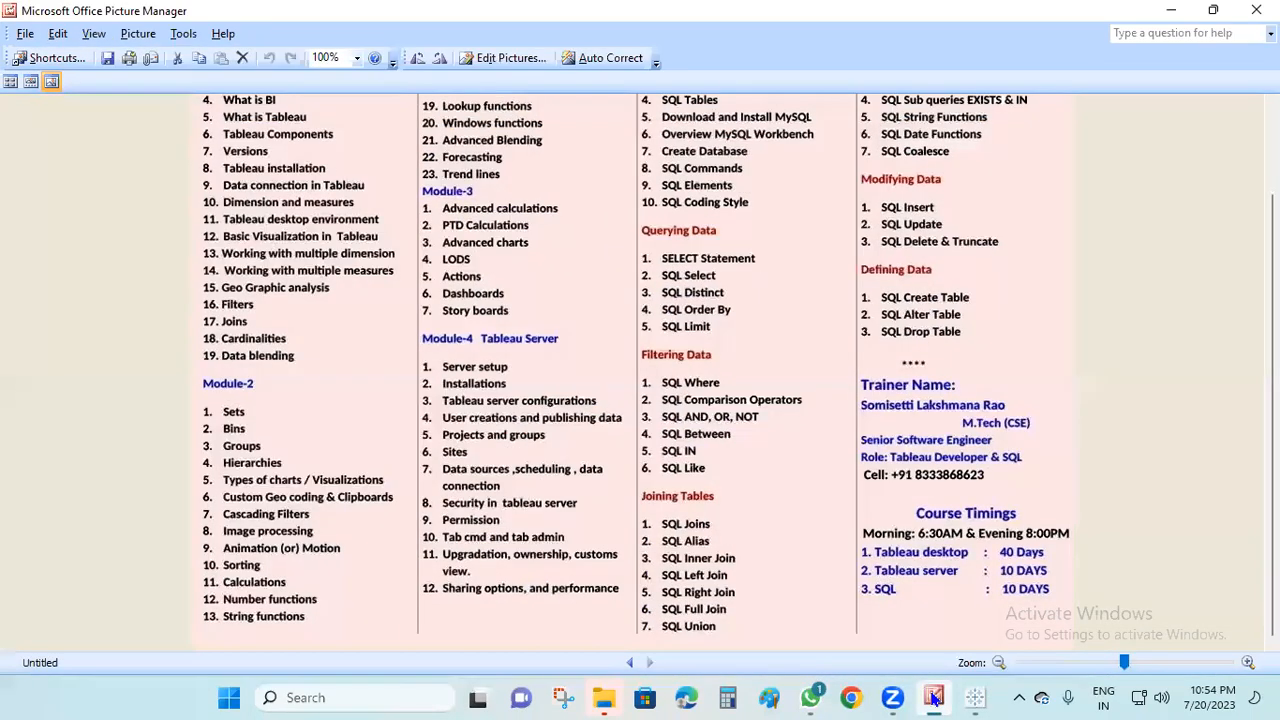
pyautogui.scroll(3, 888, 483)
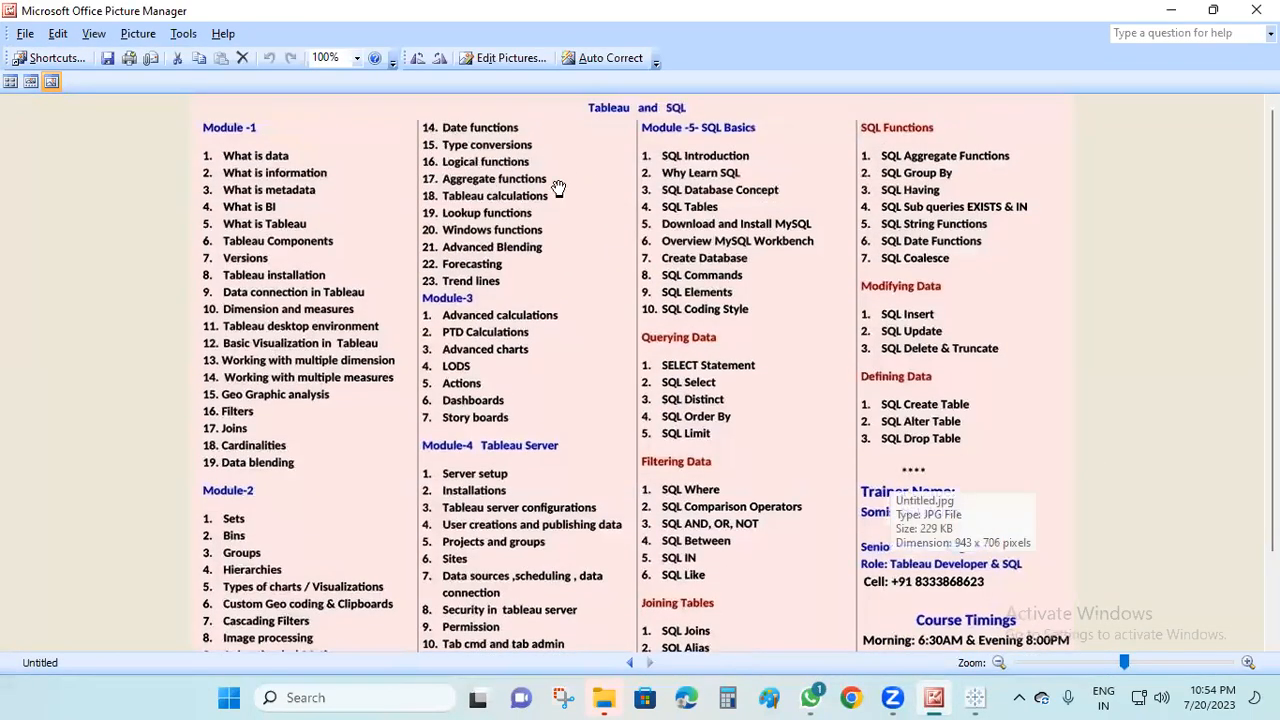
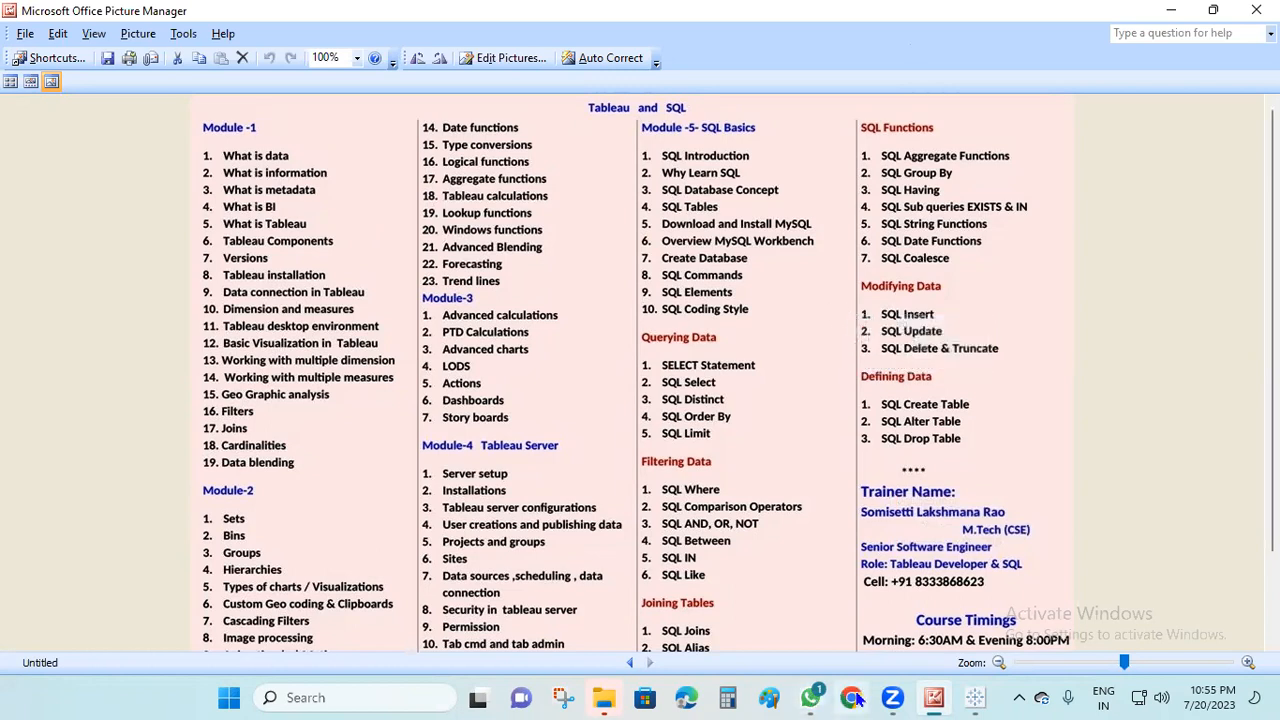
# Switch back to Tableau and create a calculated field with the formula MAX([Sales])
pyautogui.click(975, 697)
pyautogui.click(182, 151)
pyautogui.click(123, 170)
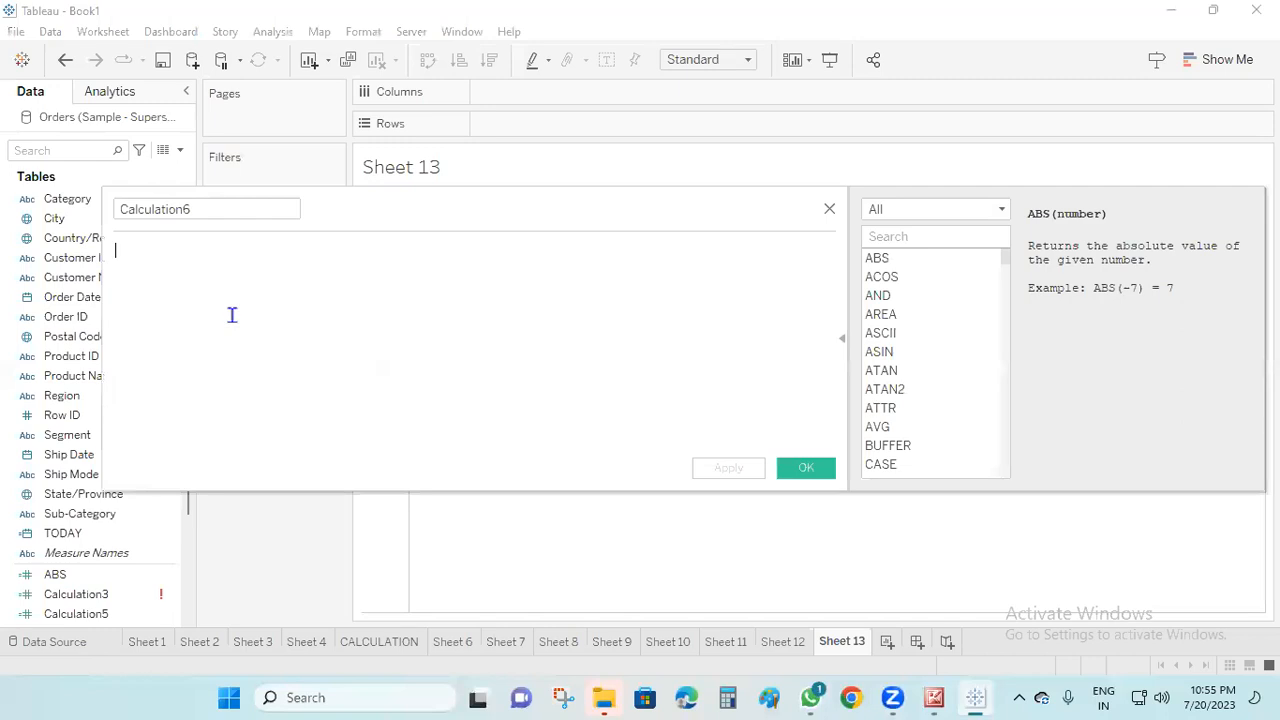
pyautogui.write('u')
pyautogui.write('max')
pyautogui.doubleClick(177, 266)
pyautogui.write('s')
pyautogui.doubleClick(228, 268)
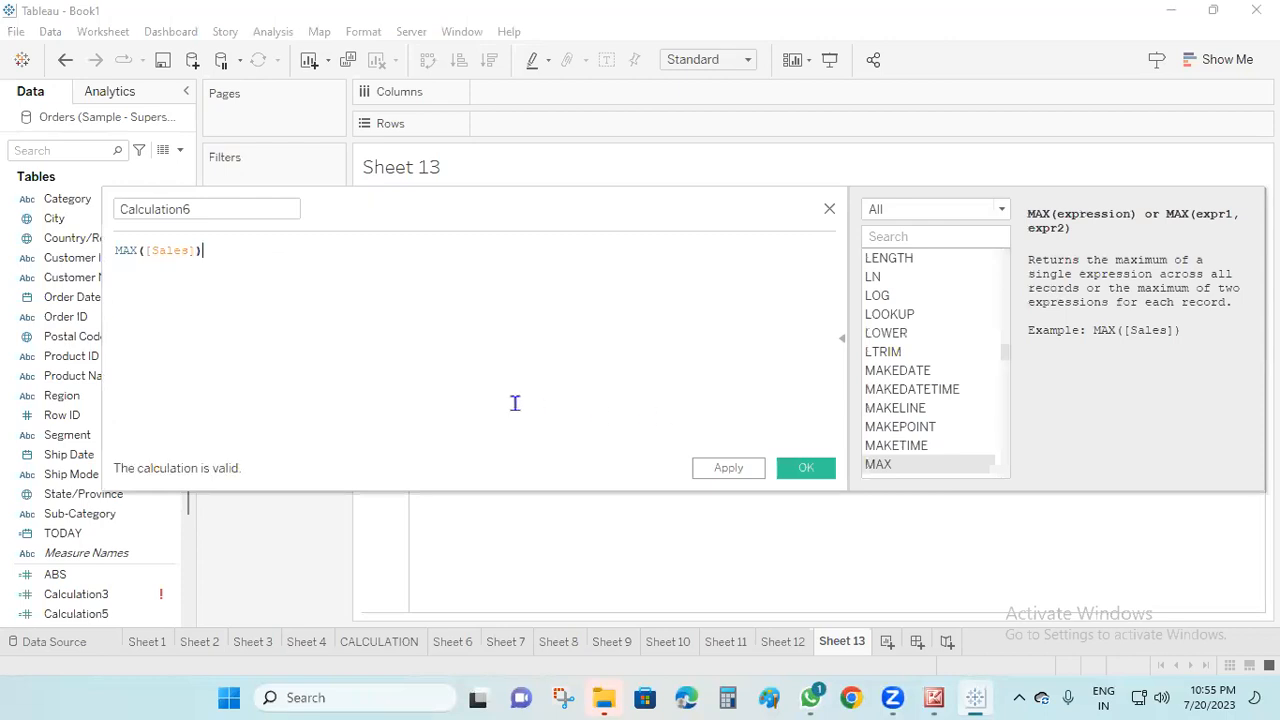
pyautogui.click(726, 467)
pyautogui.click(806, 468)
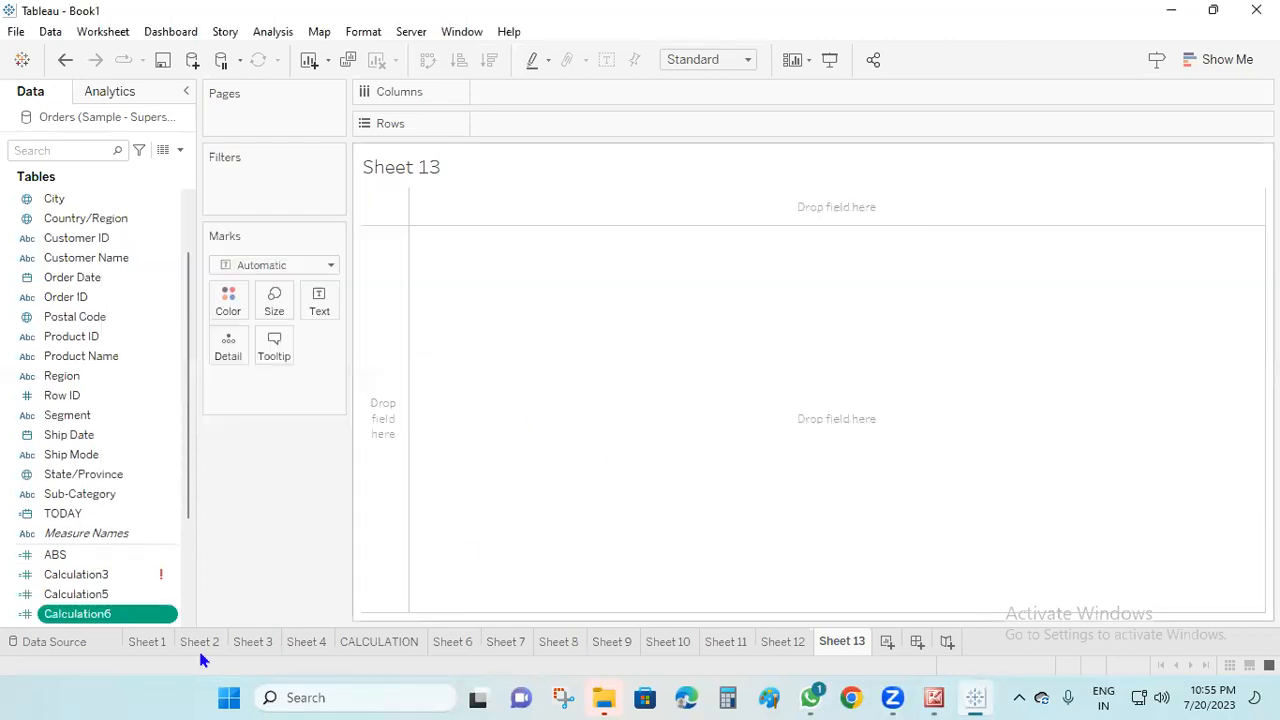
# Place the new maximum-sales calculated field on Rows and make it discrete
pyautogui.moveTo(90, 613)
pyautogui.mouseDown()
pyautogui.moveTo(621, 175)
pyautogui.moveTo(594, 123)
pyautogui.moveTo(565, 138)
pyautogui.mouseUp()
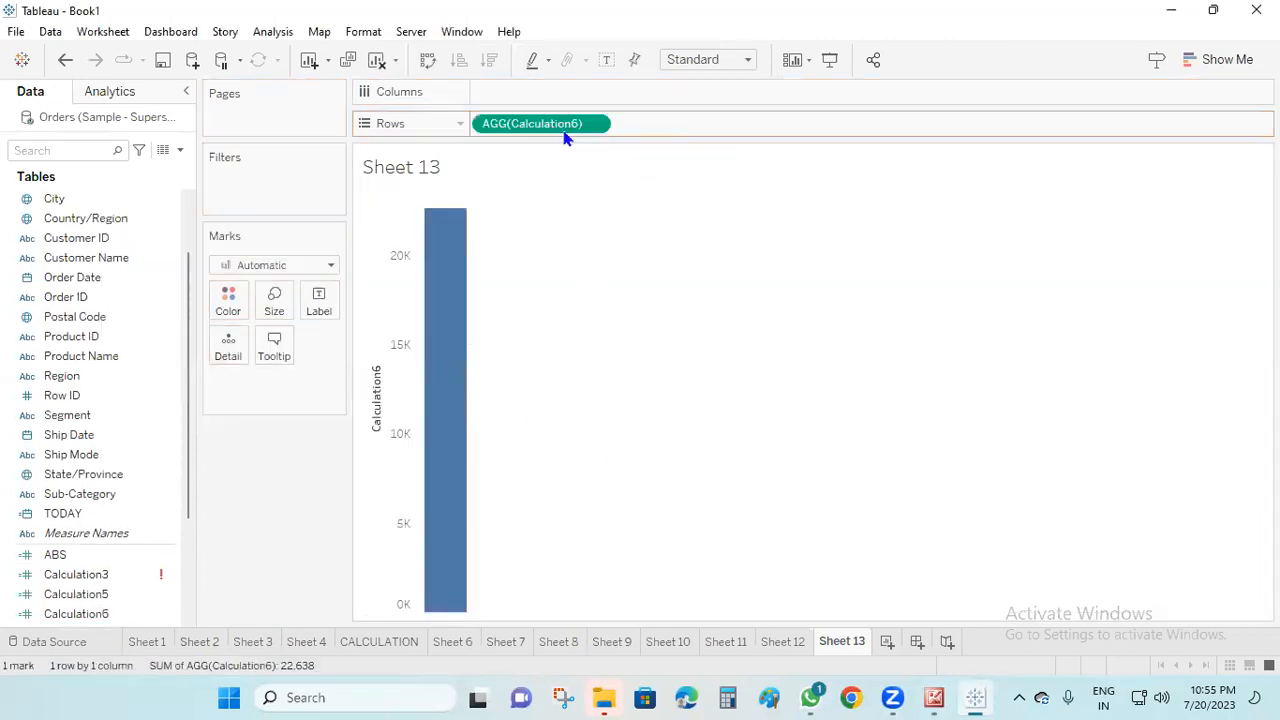
pyautogui.rightClick(563, 131)
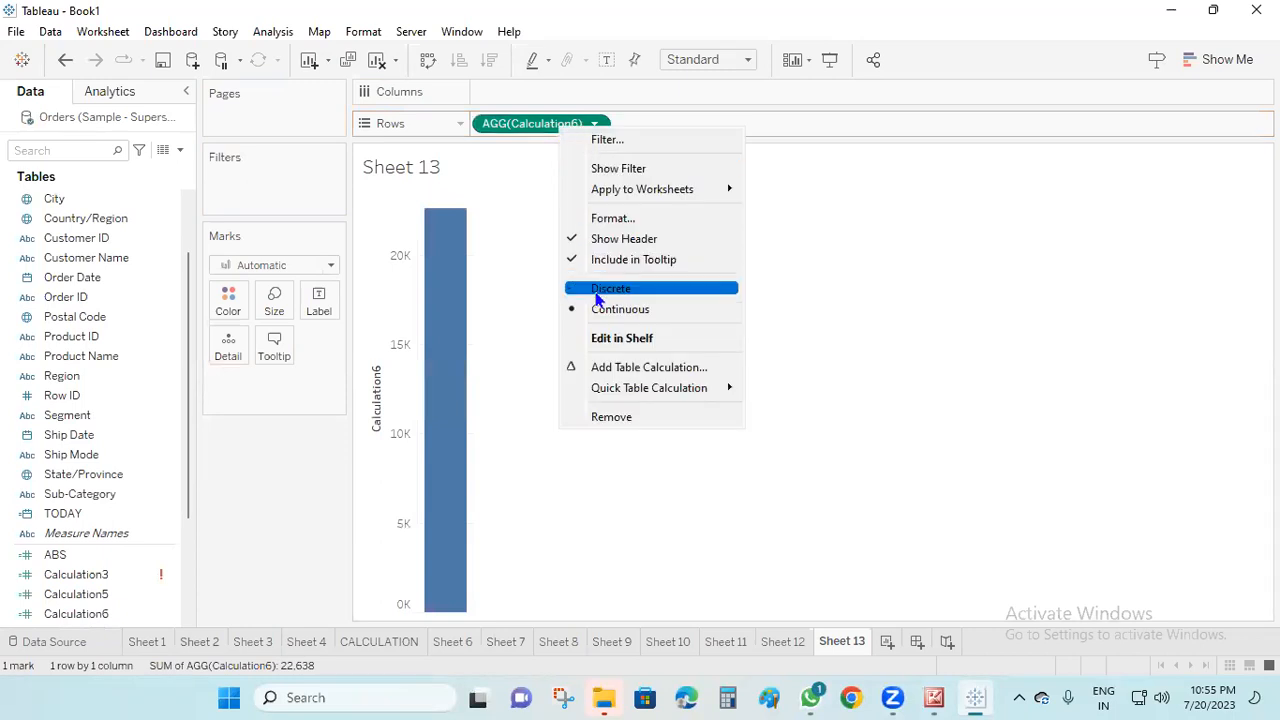
pyautogui.click(598, 292)
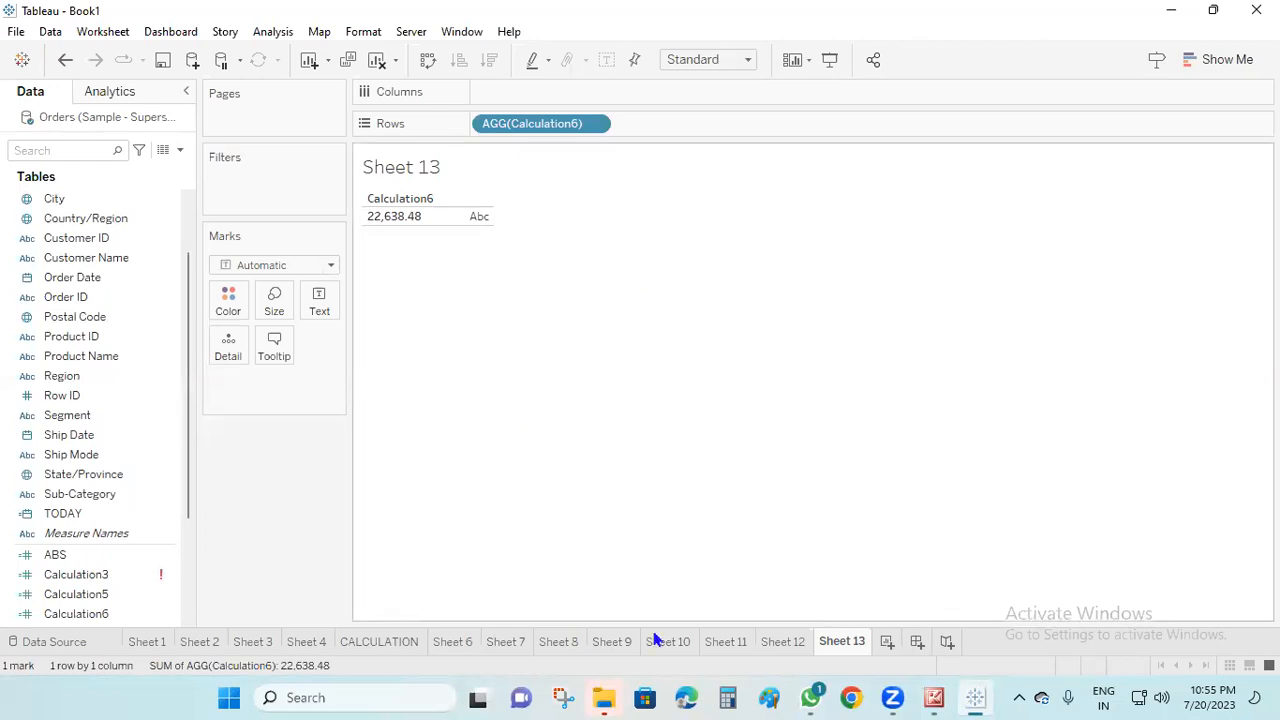
# Add a new worksheet, view the function categories for a new calculated field, and discard the empty calculation
pyautogui.click(887, 643)
pyautogui.click(181, 152)
pyautogui.click(151, 168)
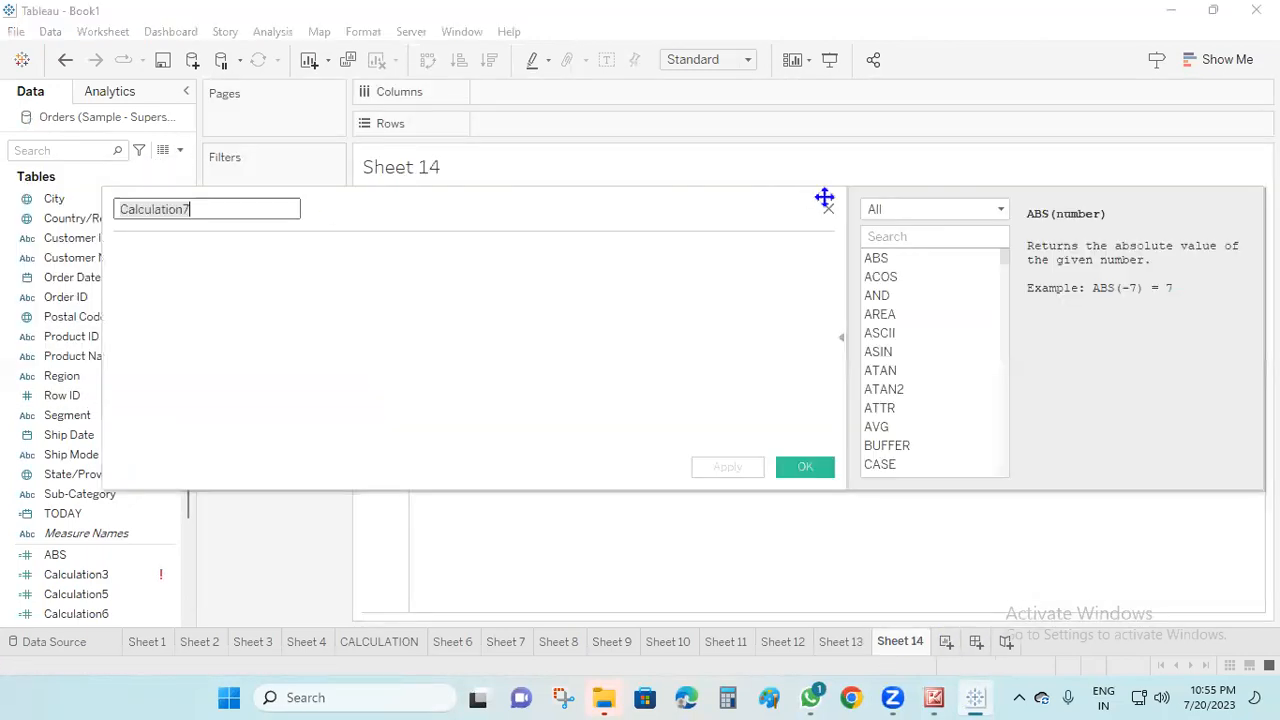
pyautogui.click(1001, 210)
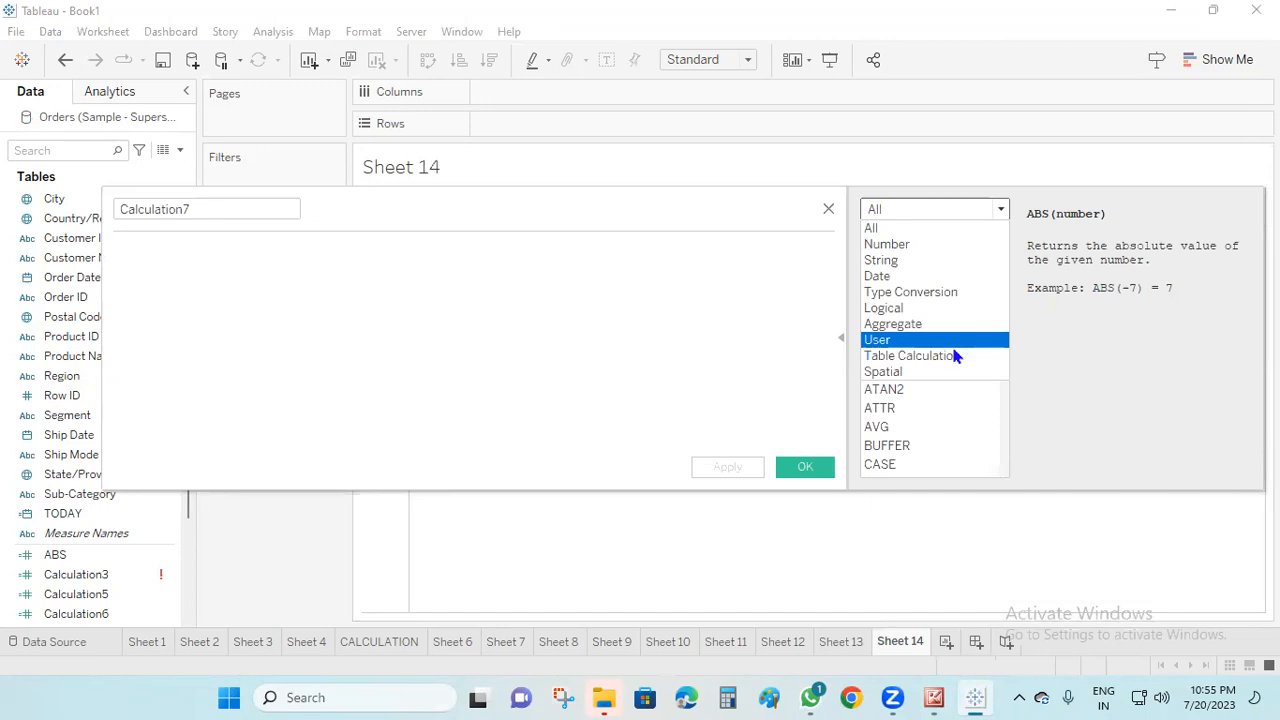
pyautogui.click(829, 211)
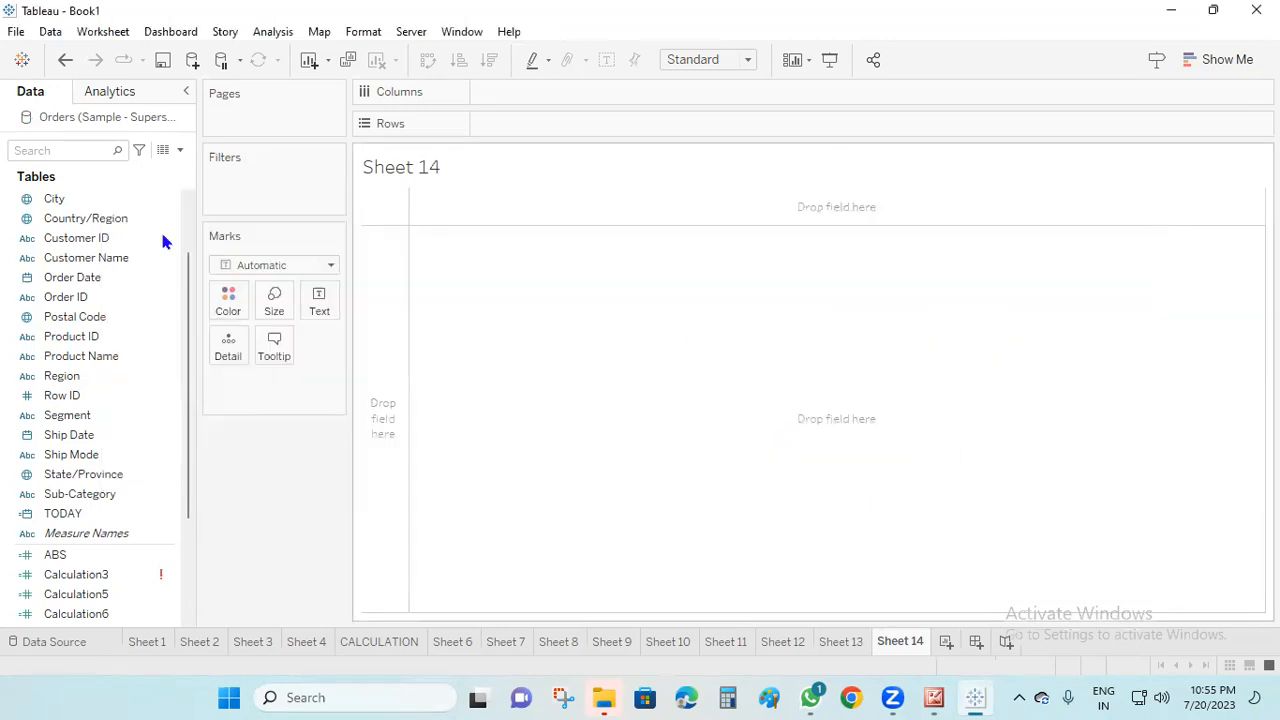
# Build a horizontal bar chart of Sales by Sub-Category, sorted descending by sales with mark labels shown
pyautogui.scroll(-2, 157, 350)
pyautogui.scroll(3, 157, 375)
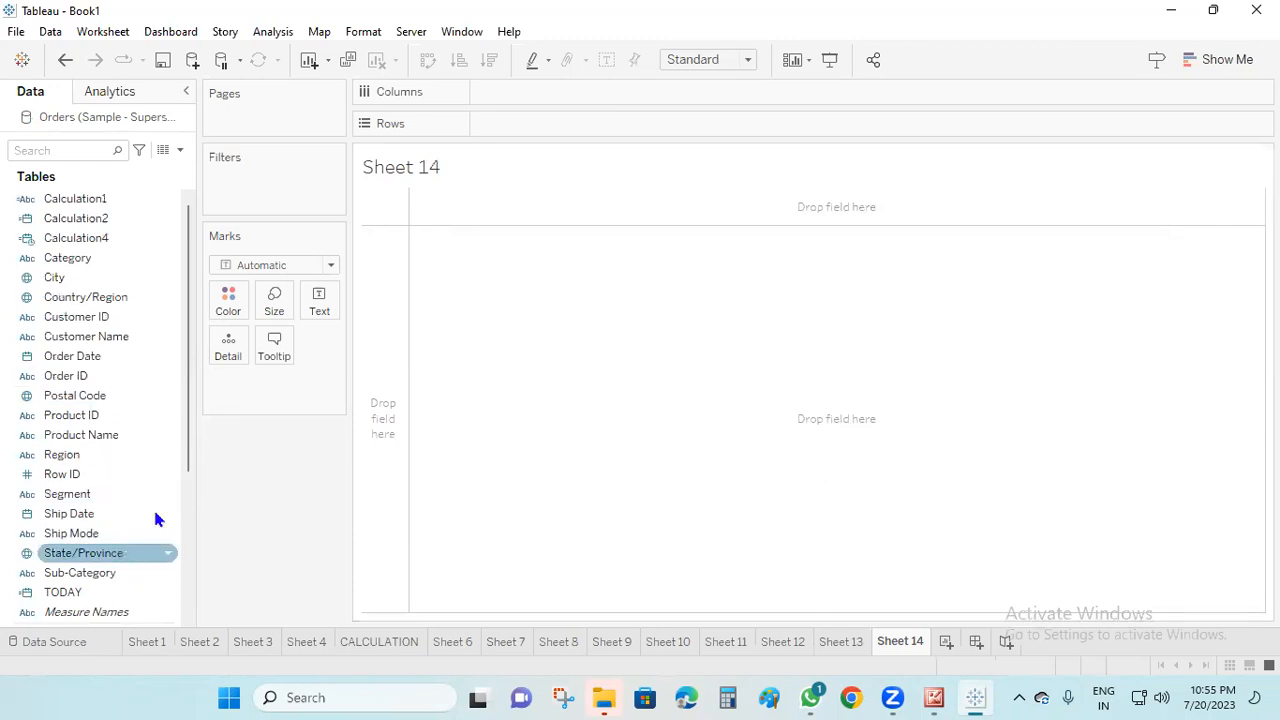
pyautogui.scroll(-3, 133, 572)
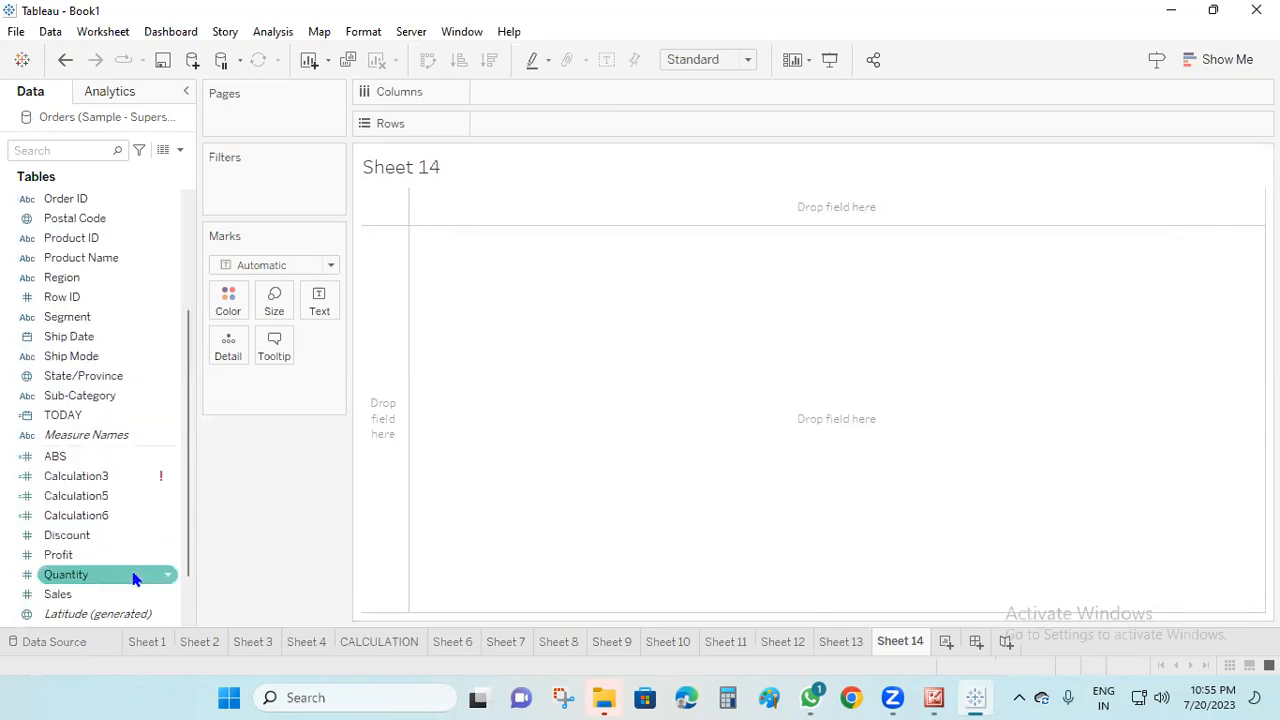
pyautogui.moveTo(80, 395); pyautogui.dragTo(569, 122)
pyautogui.moveTo(98, 613); pyautogui.dragTo(678, 236)
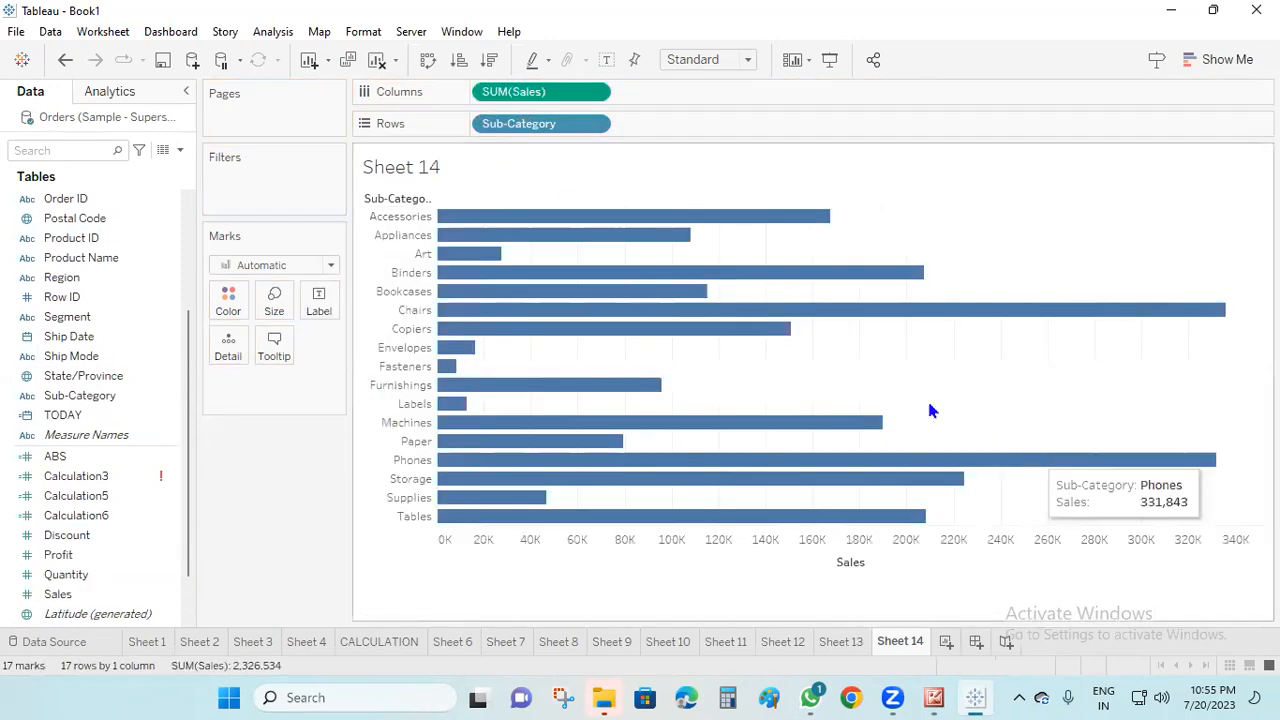
pyautogui.click(505, 58)
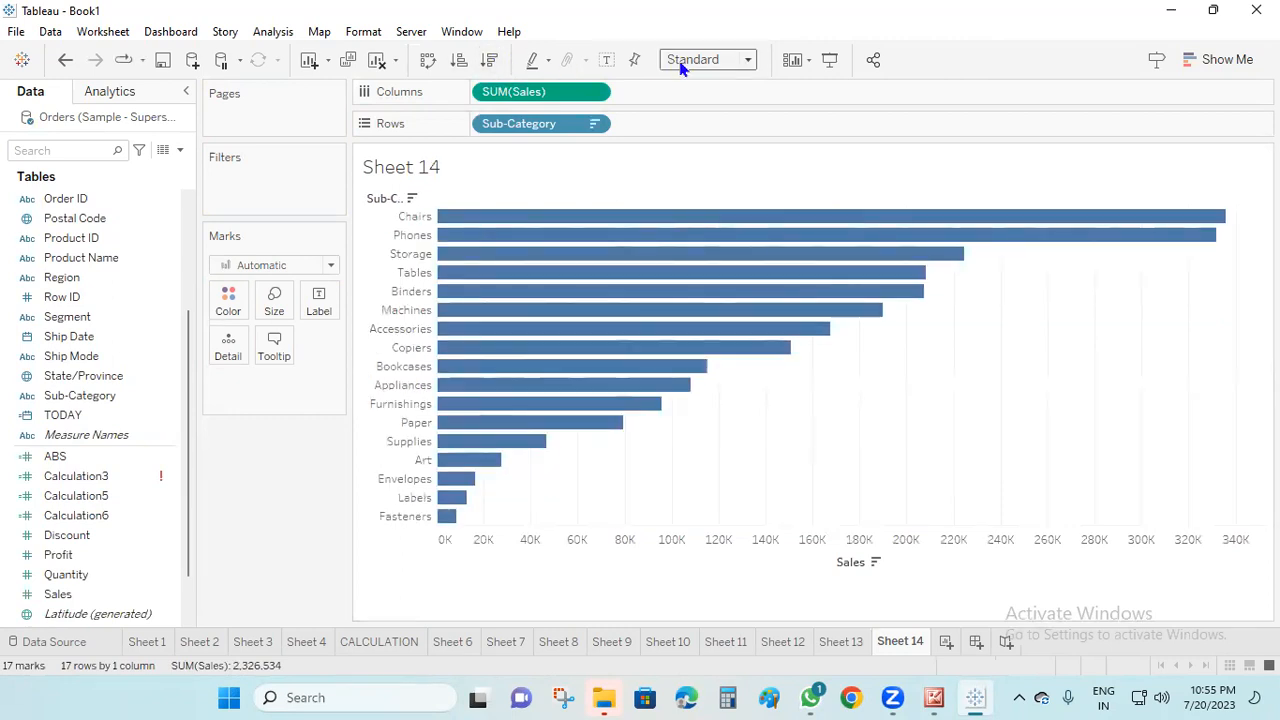
pyautogui.click(607, 60)
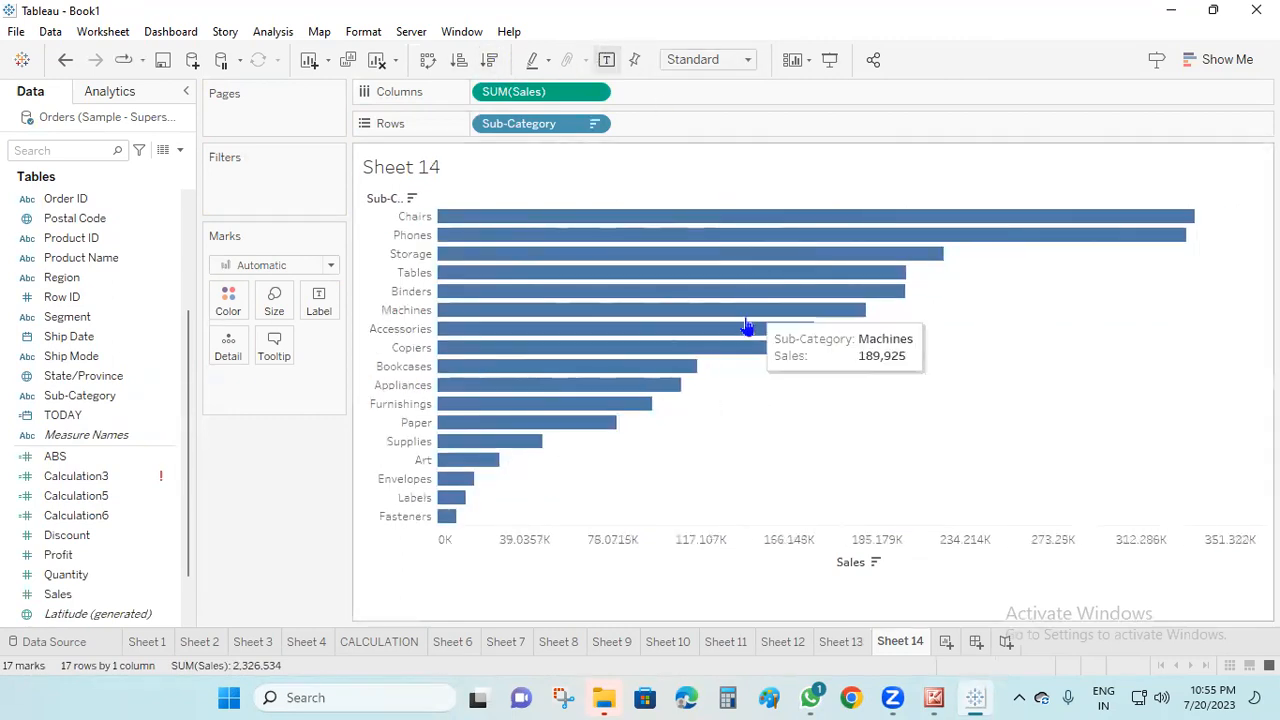
# Add a Difference From table calculation to SUM(Sales) and move its dialog off the chart
pyautogui.rightClick(566, 94)
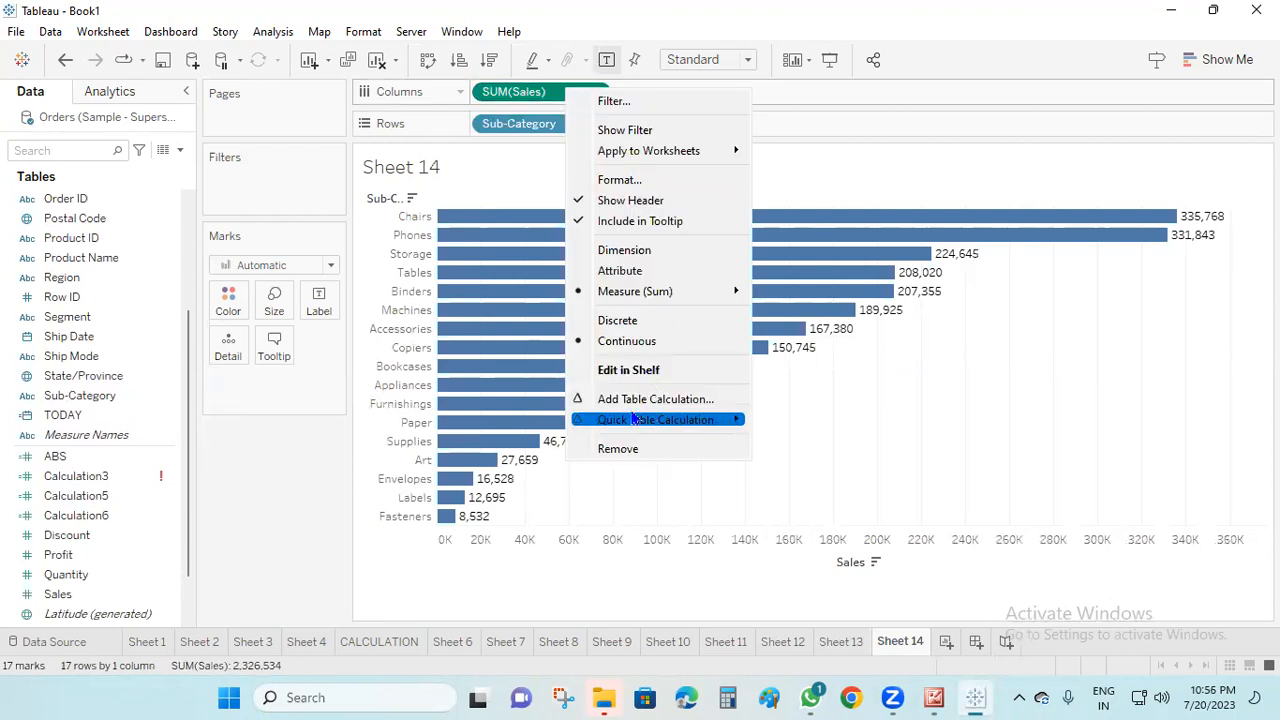
pyautogui.moveTo(655, 422)
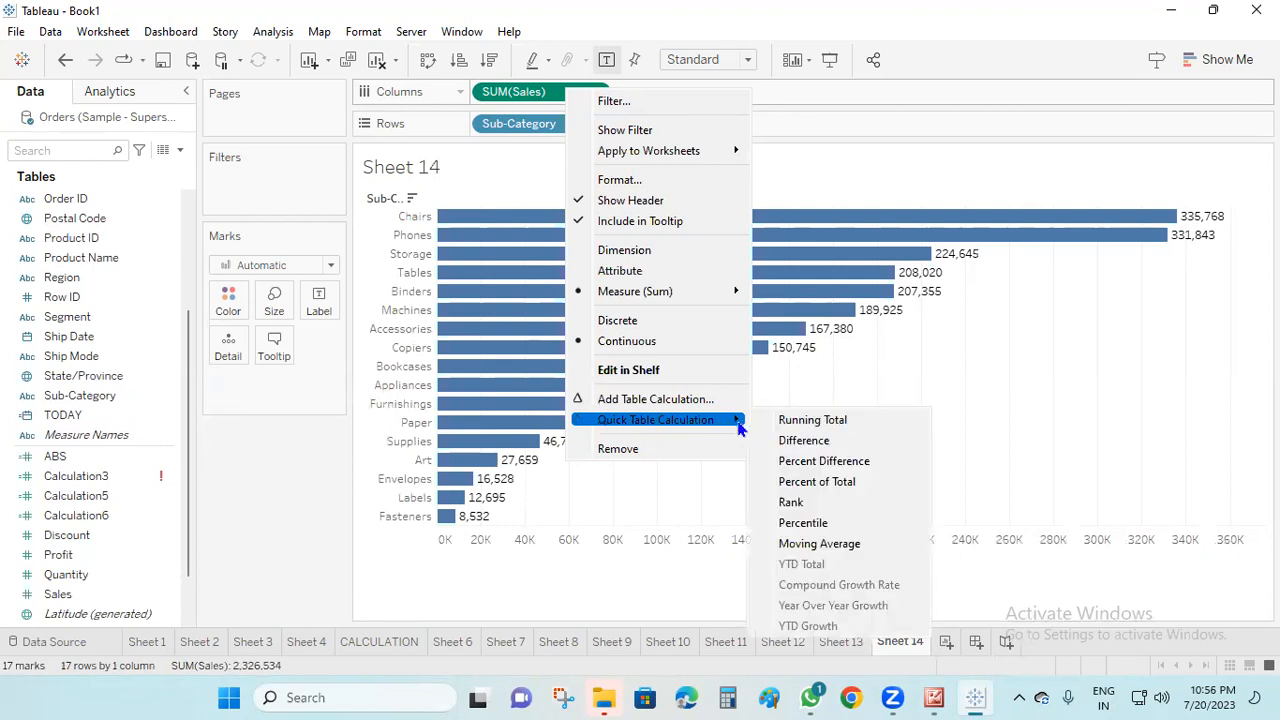
pyautogui.click(625, 402)
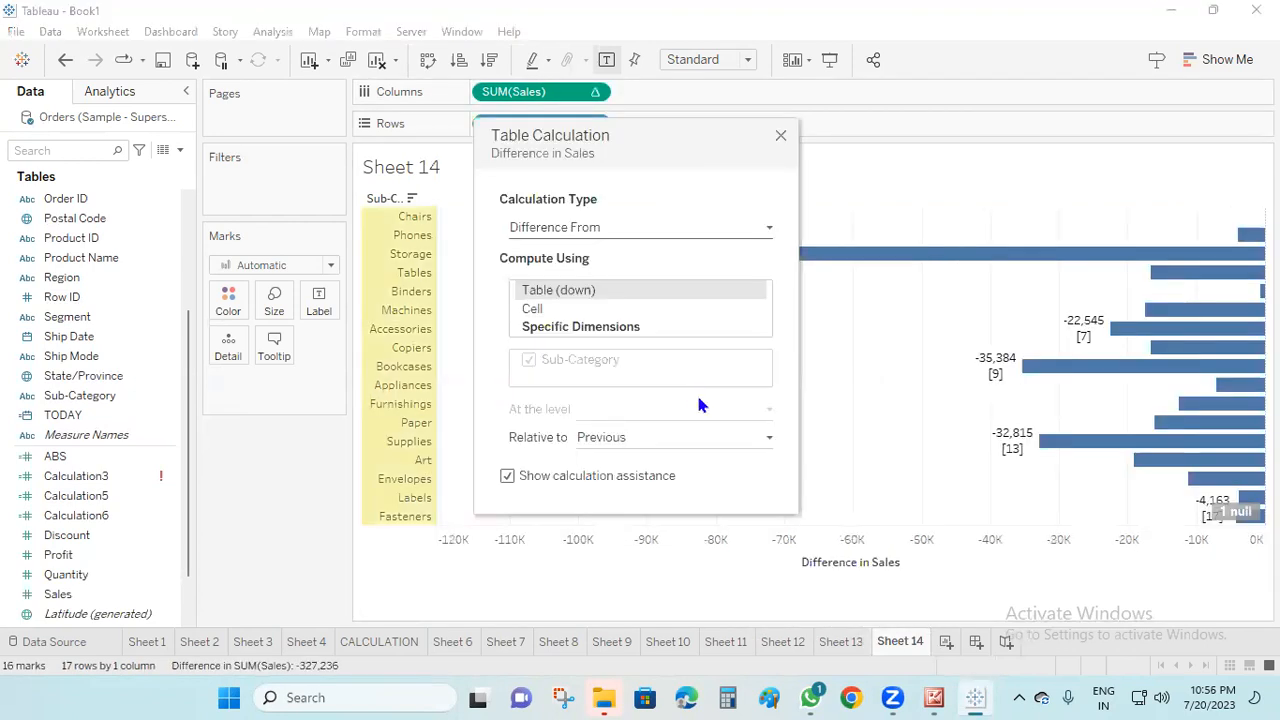
pyautogui.click(768, 230)
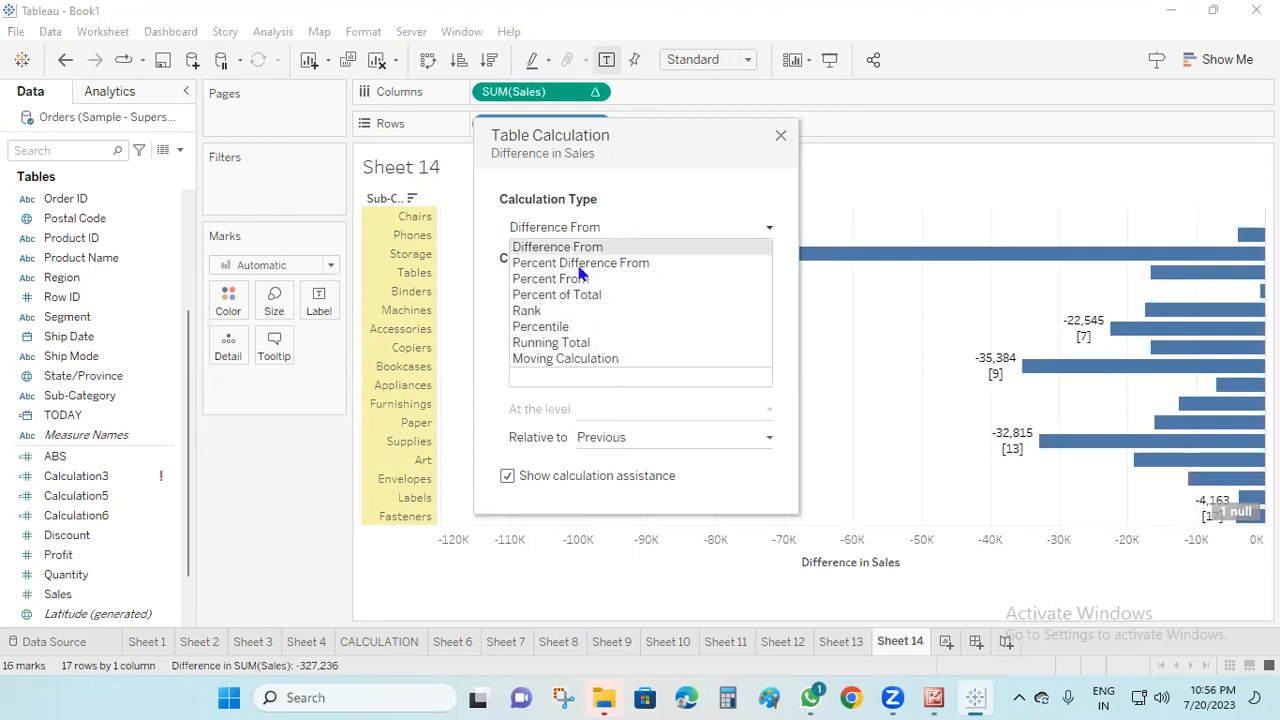
pyautogui.click(754, 162)
pyautogui.click(764, 230)
pyautogui.click(605, 249)
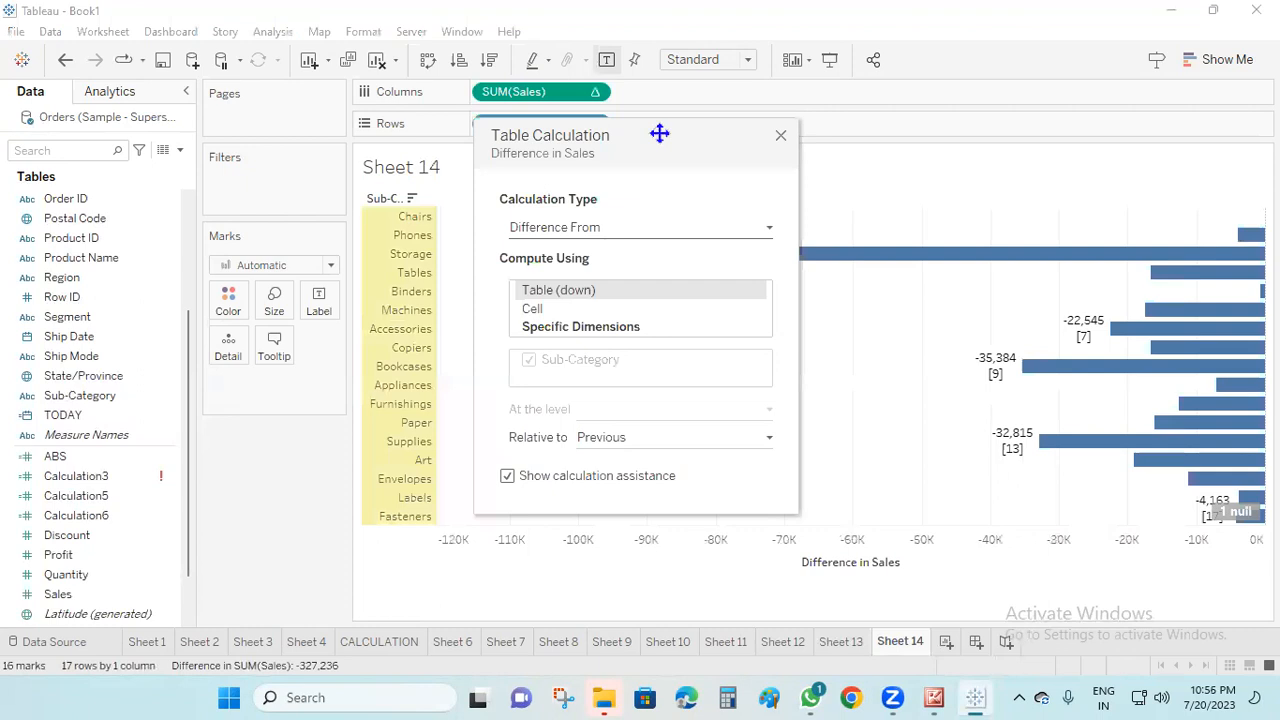
pyautogui.moveTo(659, 133); pyautogui.dragTo(200, 99)
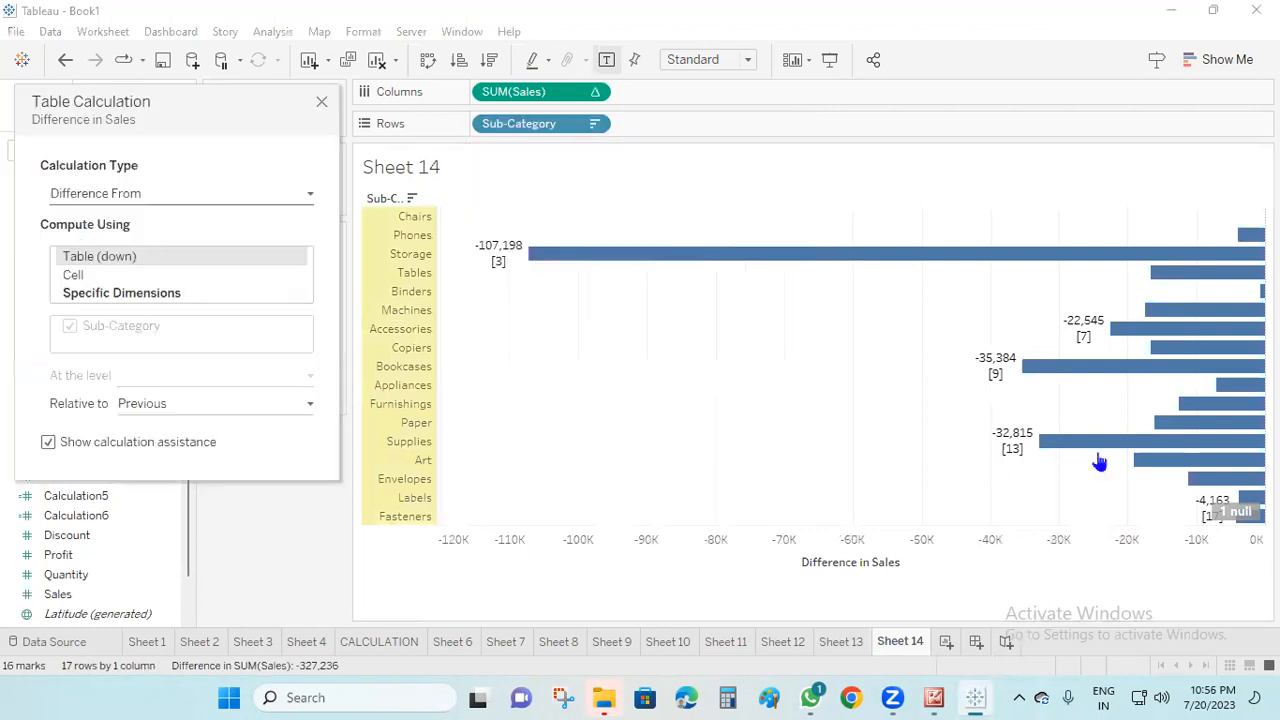
# Change the Sales table calculation type to Percent Difference From, Percent From and Percent of Total in turn
pyautogui.click(306, 199)
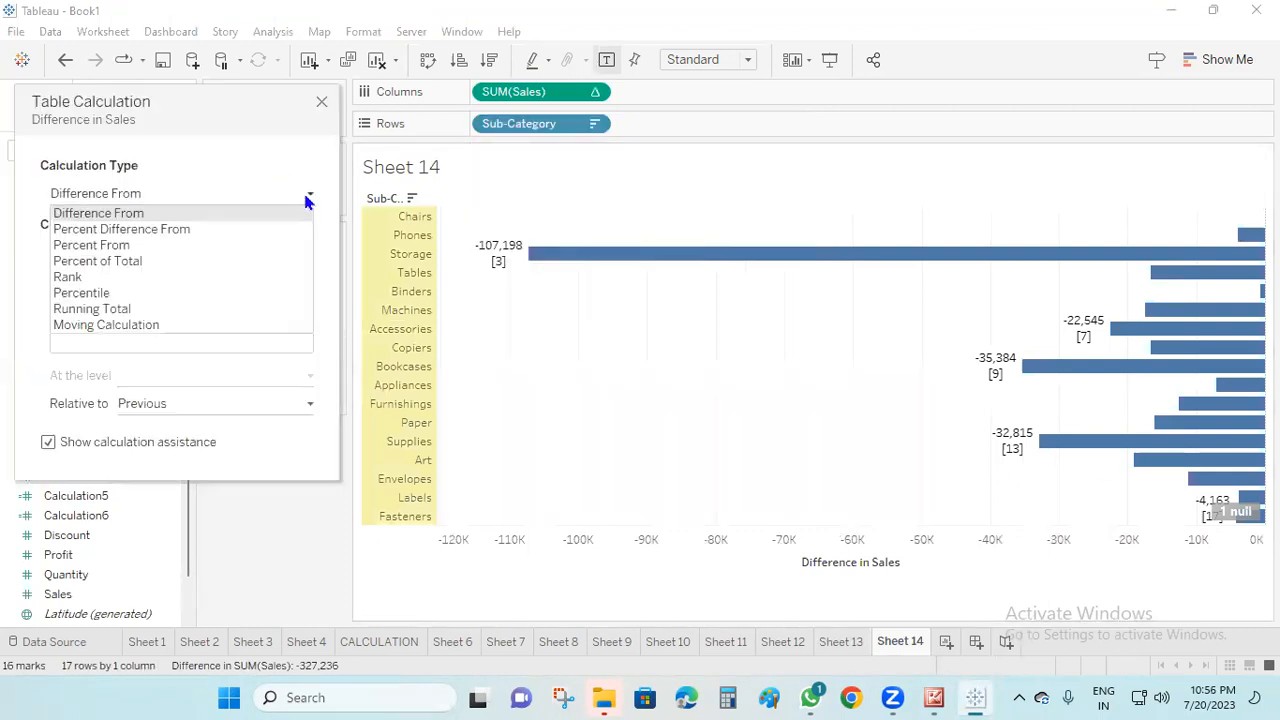
pyautogui.click(155, 230)
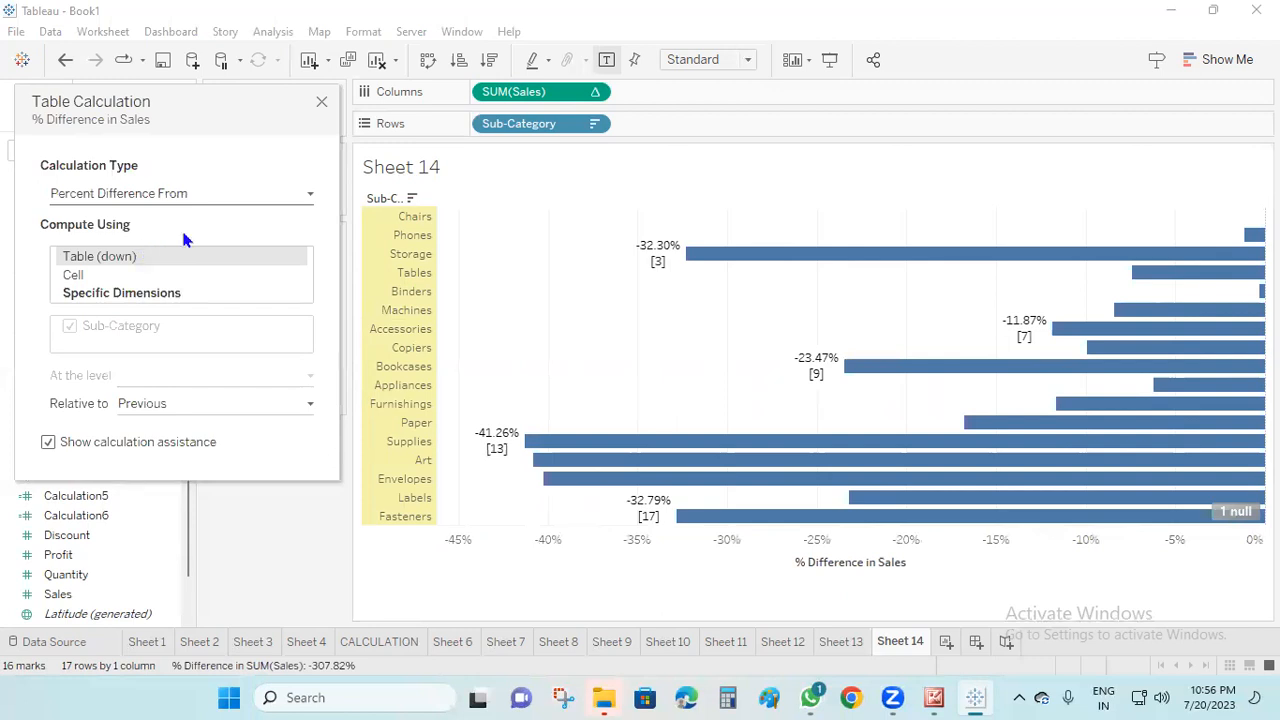
pyautogui.click(311, 195)
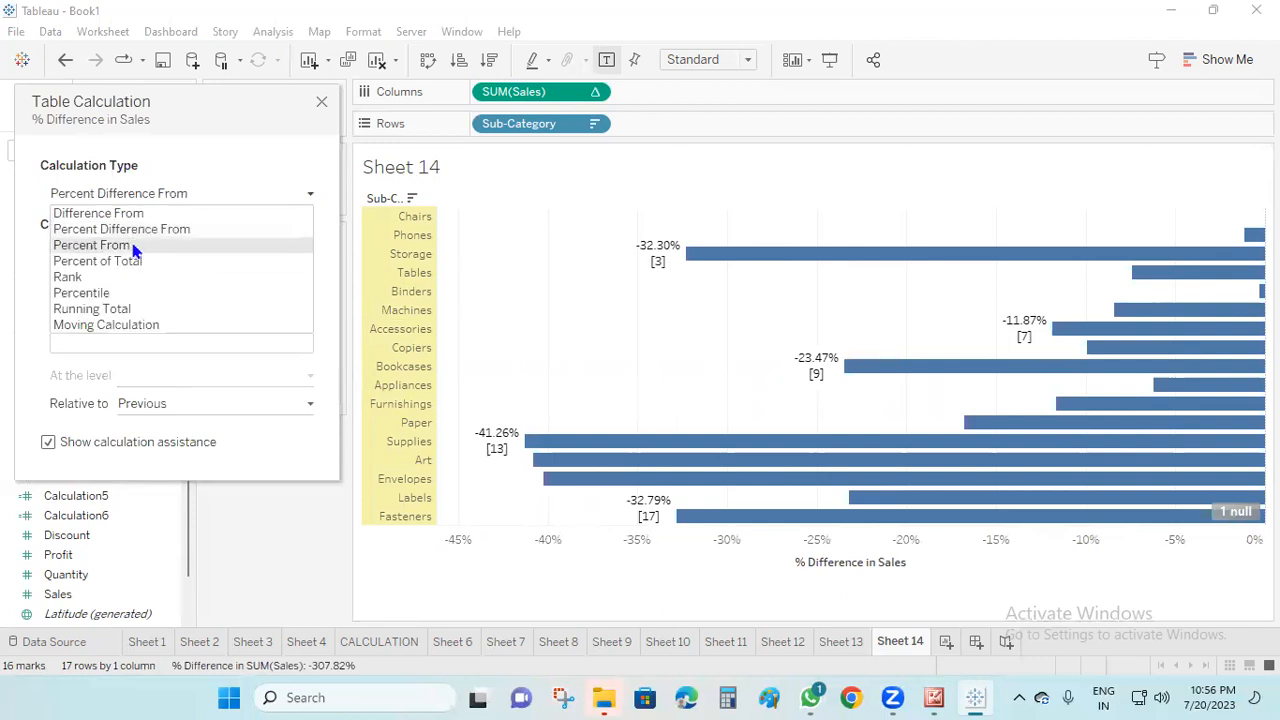
pyautogui.click(135, 245)
pyautogui.click(305, 197)
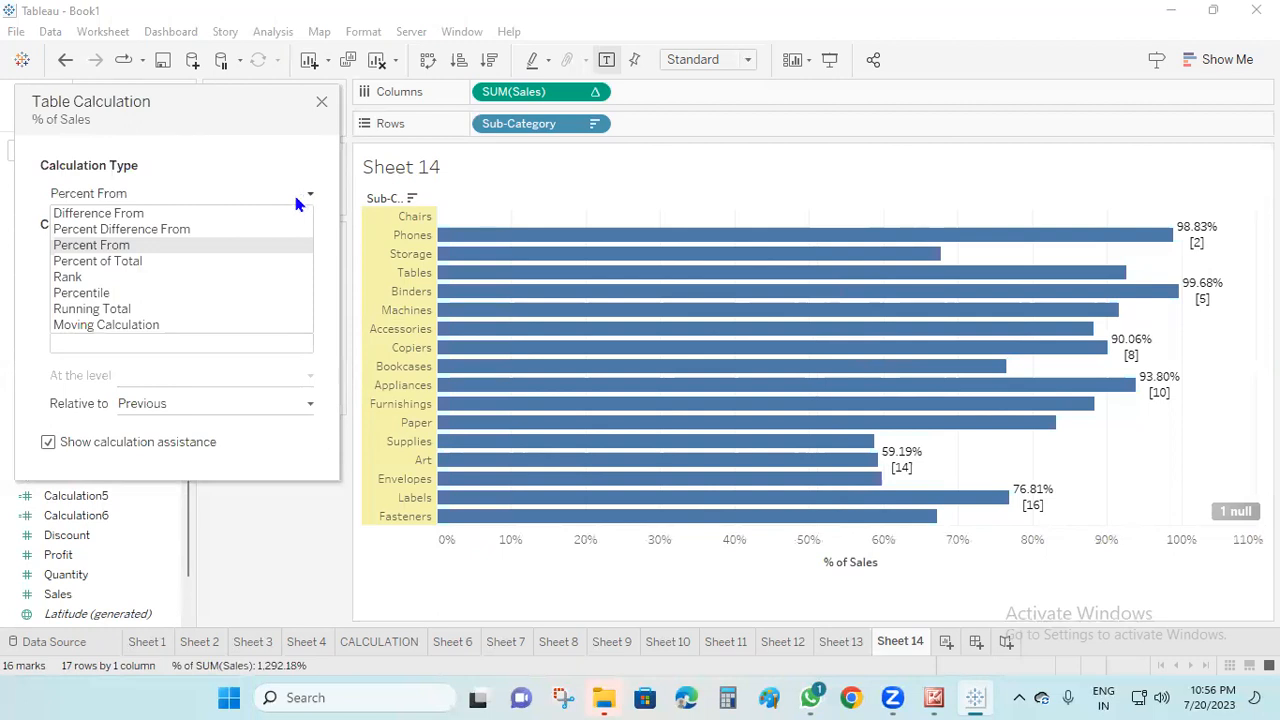
pyautogui.click(146, 261)
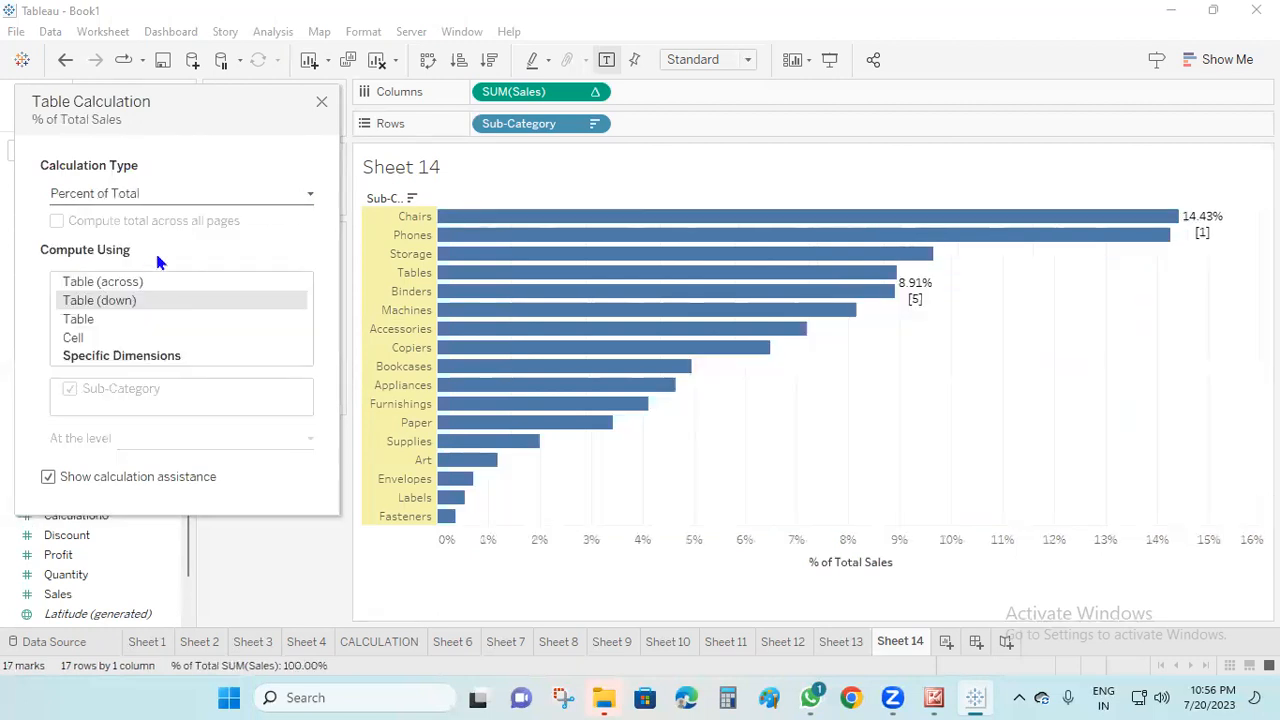
# Try the Rank and Percentile calculation types on the Sales table calculation
pyautogui.click(300, 199)
pyautogui.click(105, 277)
pyautogui.click(303, 195)
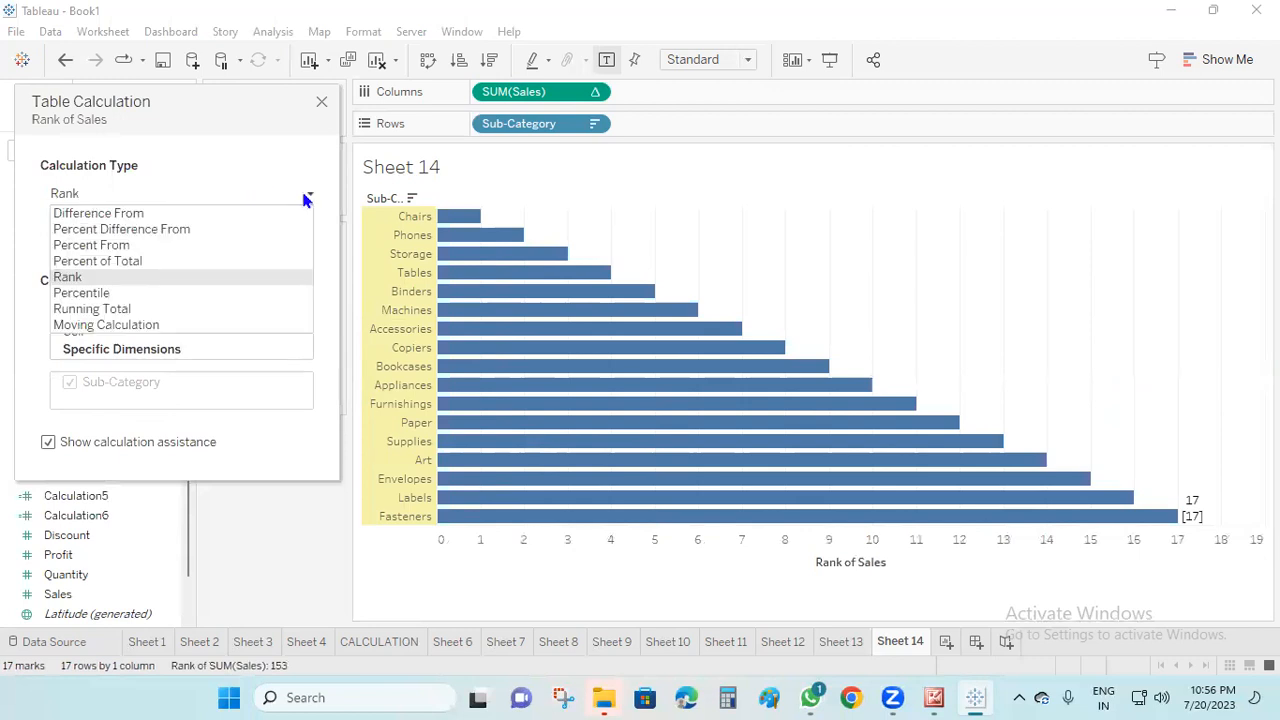
pyautogui.click(116, 296)
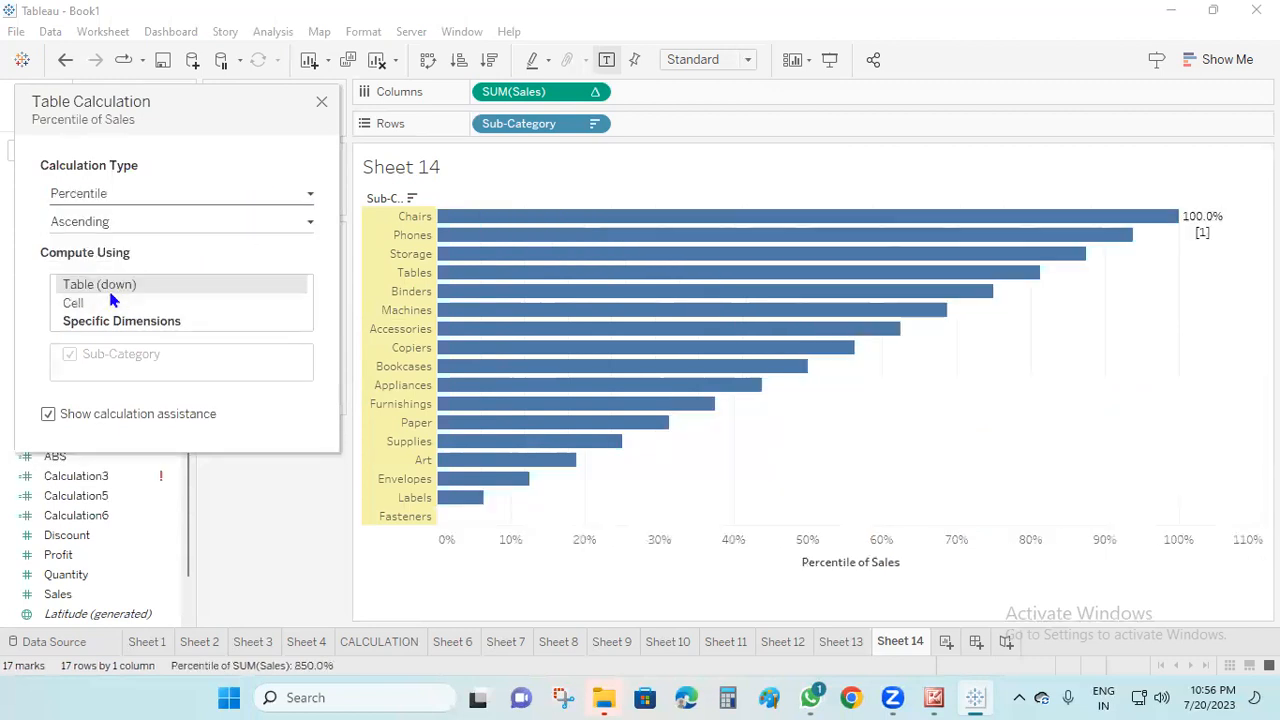
# Set the calculation type to Running Total and try the Average and Minimum aggregations, ending on Maximum
pyautogui.click(309, 194)
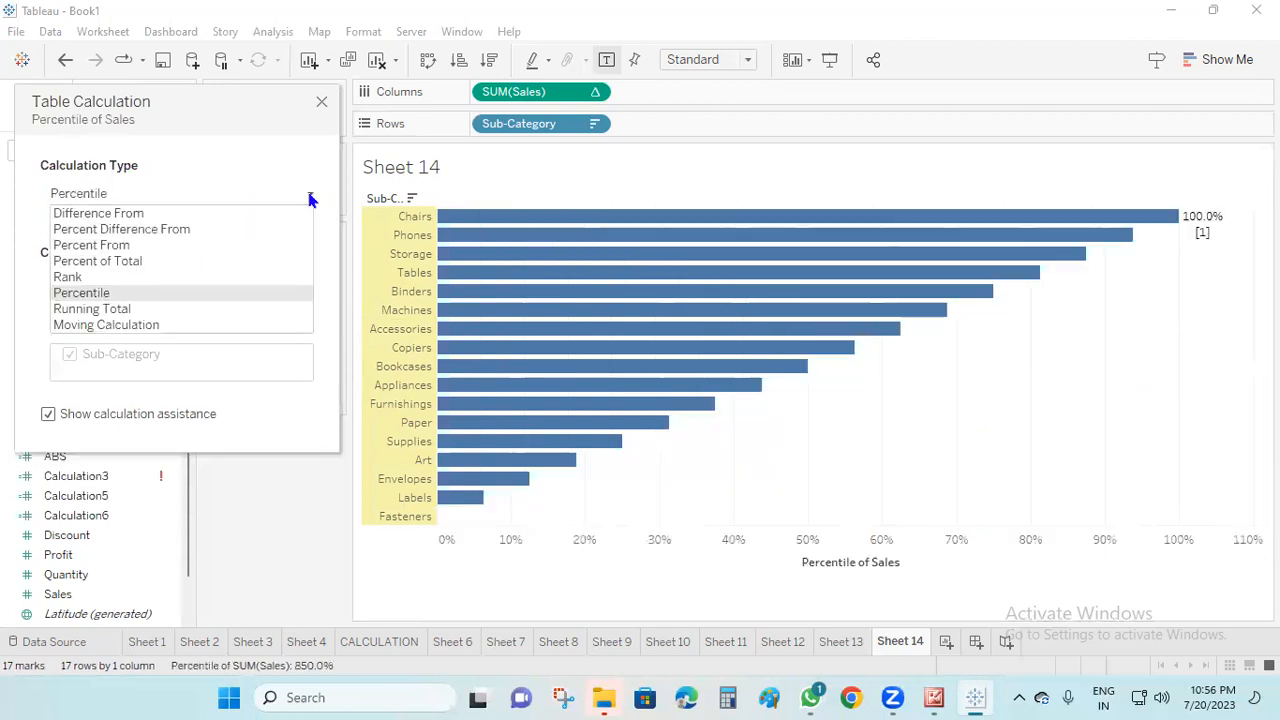
pyautogui.click(130, 310)
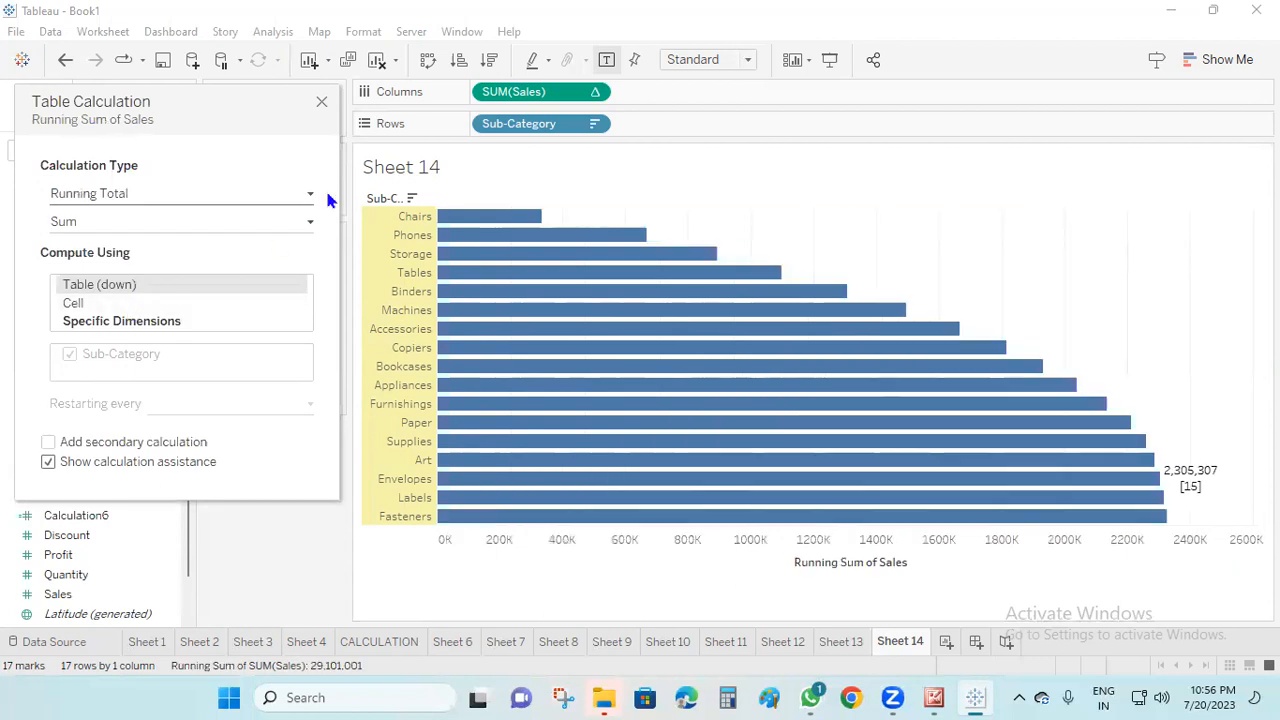
pyautogui.click(305, 226)
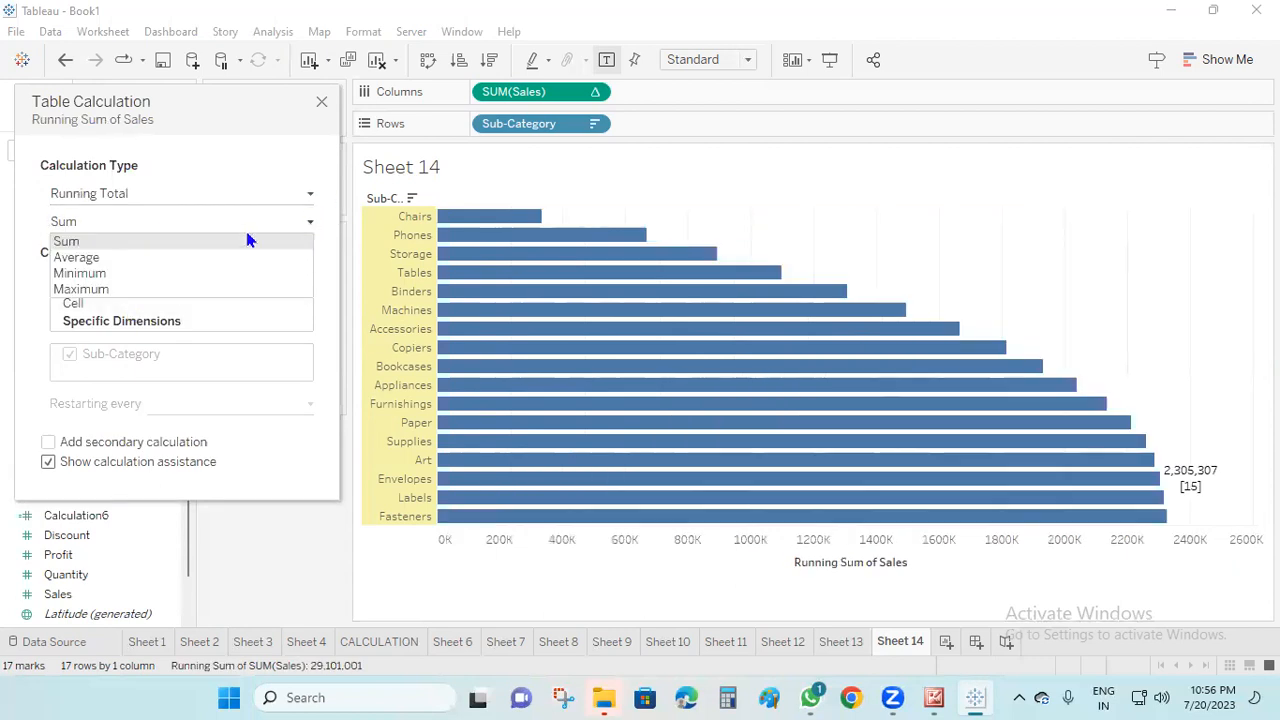
pyautogui.click(106, 257)
pyautogui.click(300, 221)
pyautogui.click(167, 257)
pyautogui.click(309, 222)
pyautogui.click(143, 272)
pyautogui.click(295, 222)
pyautogui.click(123, 288)
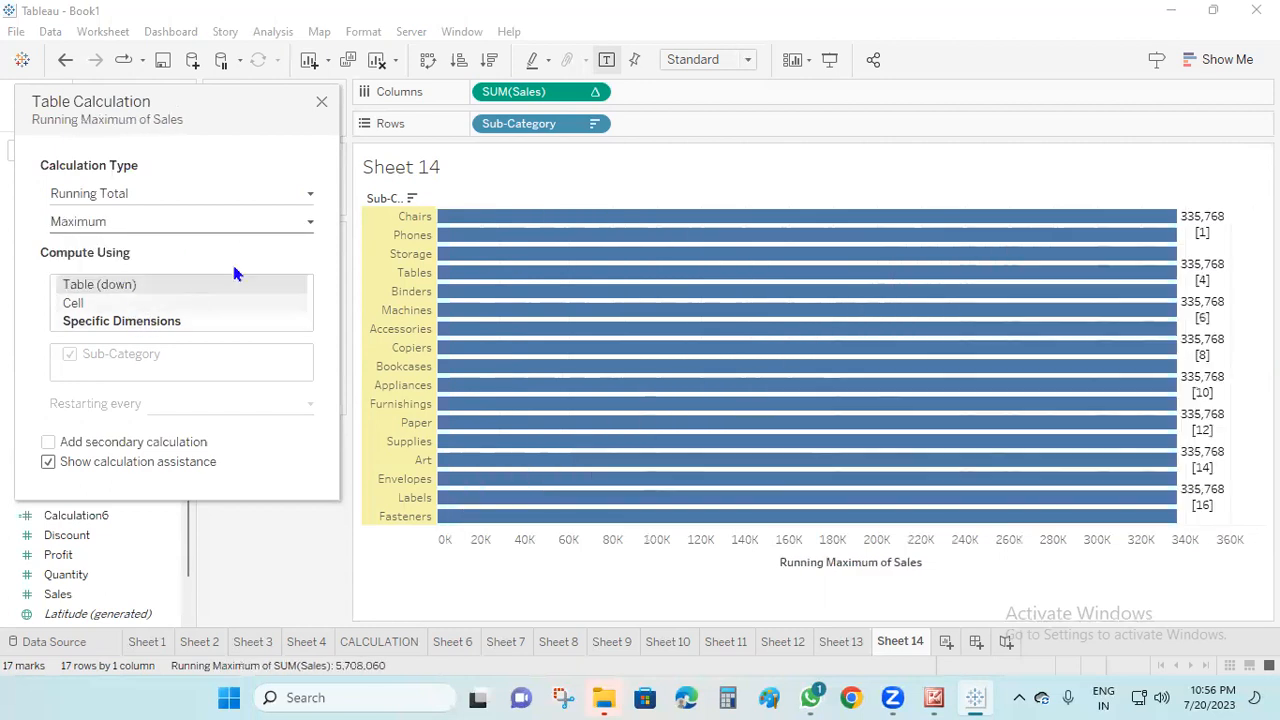
# Change the calculation type to Moving Calculation and review its summary, previous and next value settings
pyautogui.click(307, 196)
pyautogui.click(142, 326)
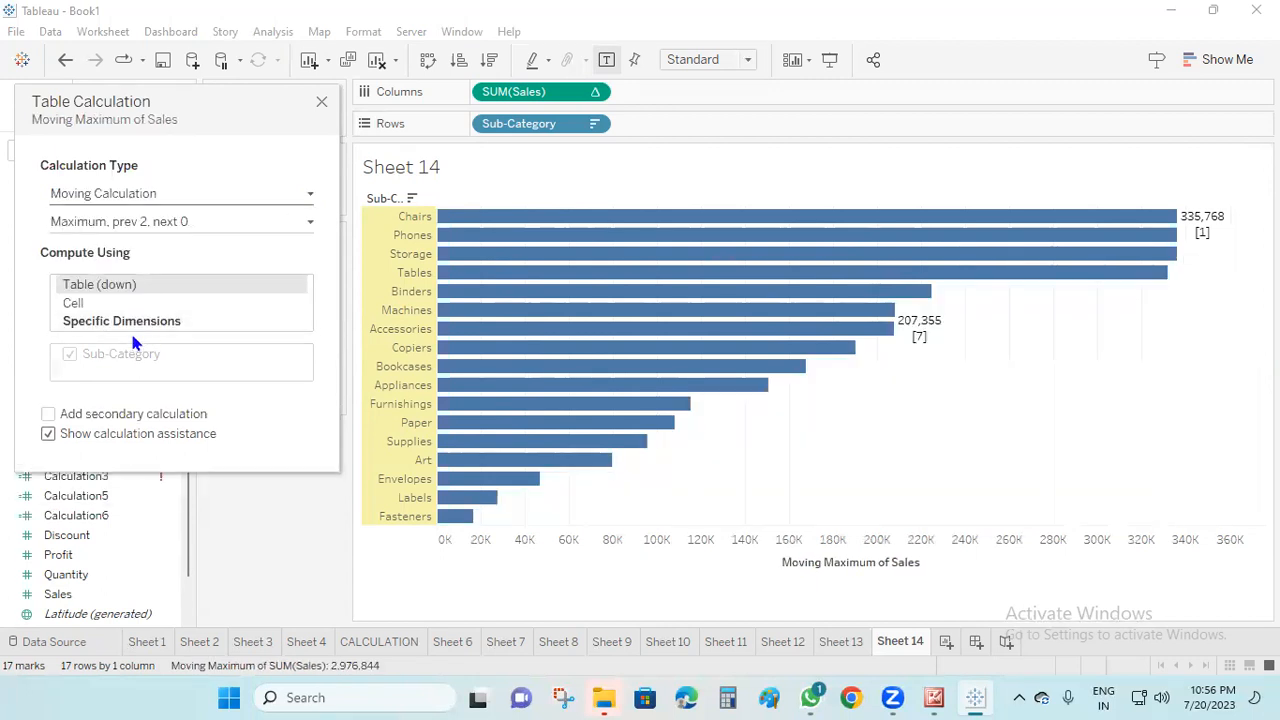
pyautogui.click(309, 224)
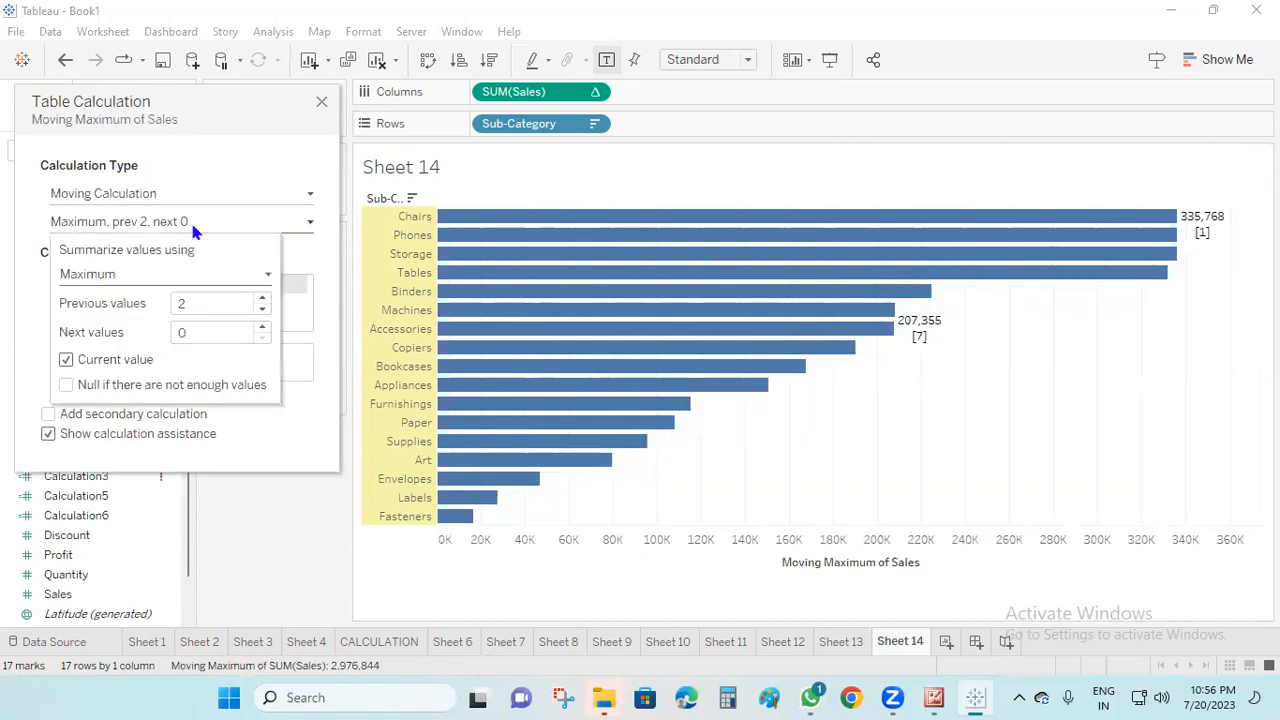
pyautogui.click(176, 306)
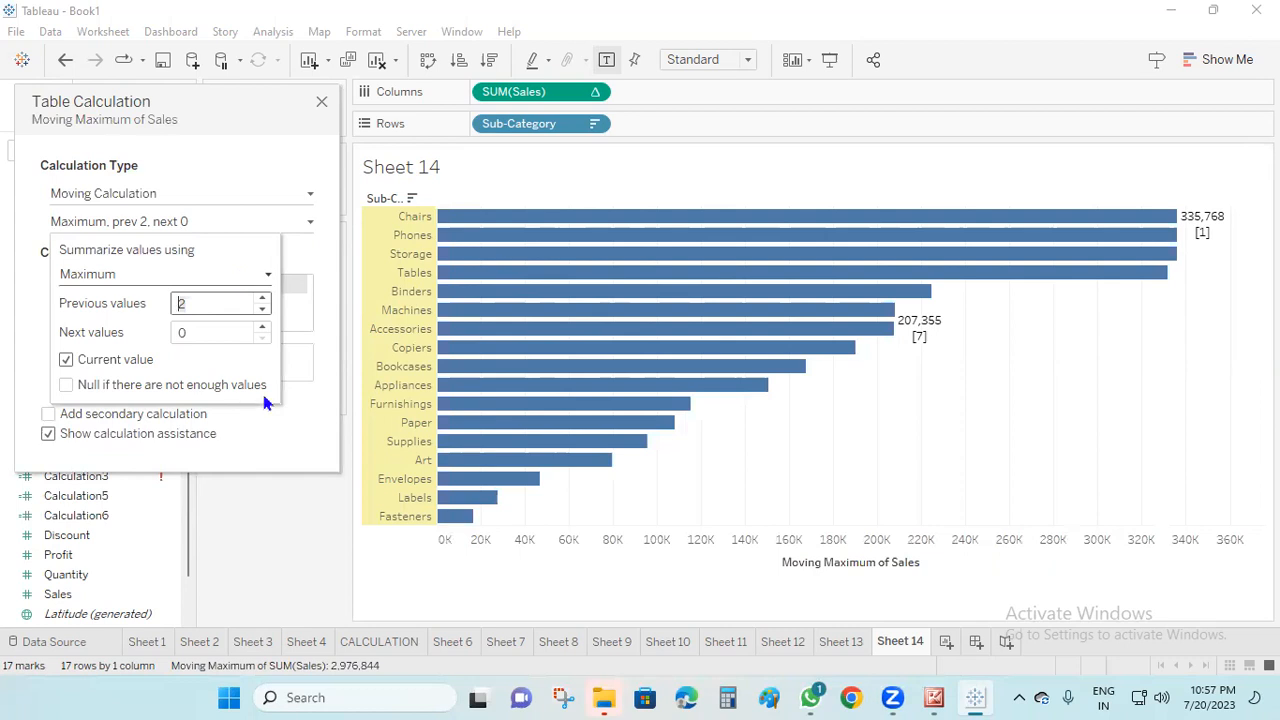
# Add a new blank worksheet after the table calculation sheet
pyautogui.click(946, 641)
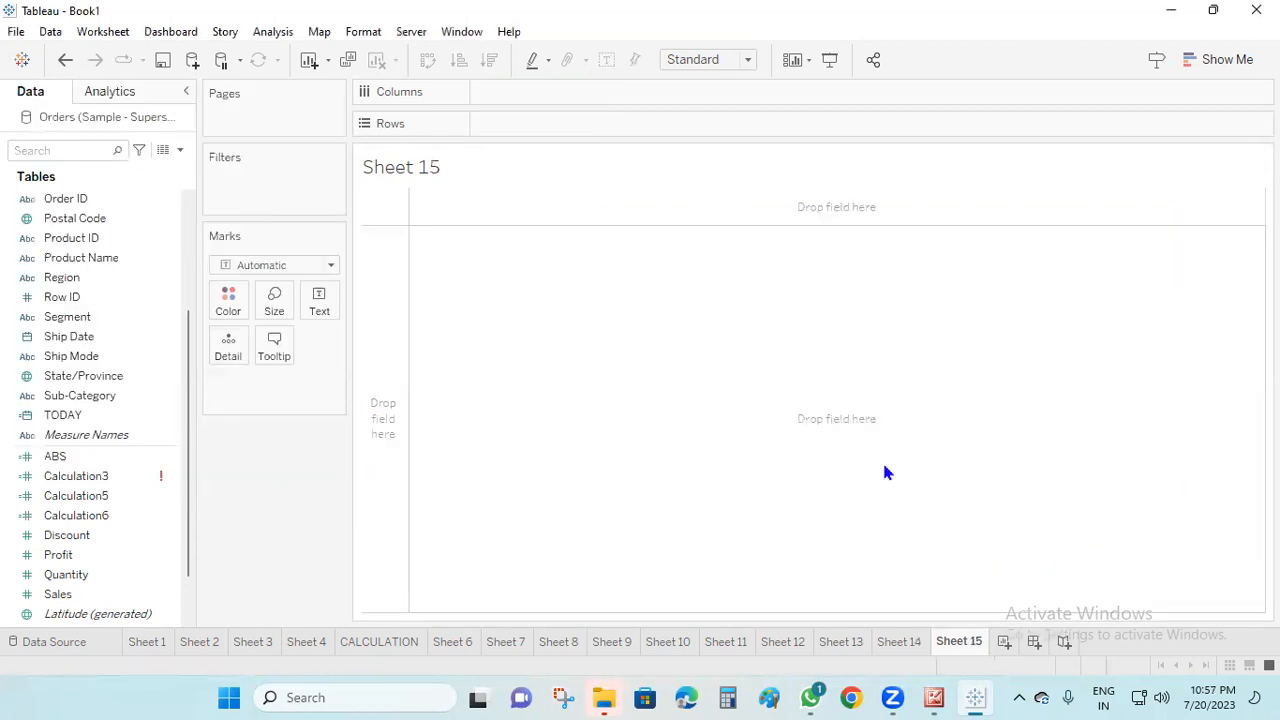
# Build a text table of Sales by Sub-Category in rows and apply the Running Total quick table calculation to Sales
pyautogui.moveTo(94, 396); pyautogui.dragTo(587, 128)
pyautogui.moveTo(83, 586); pyautogui.dragTo(325, 302)
pyautogui.rightClick(270, 392)
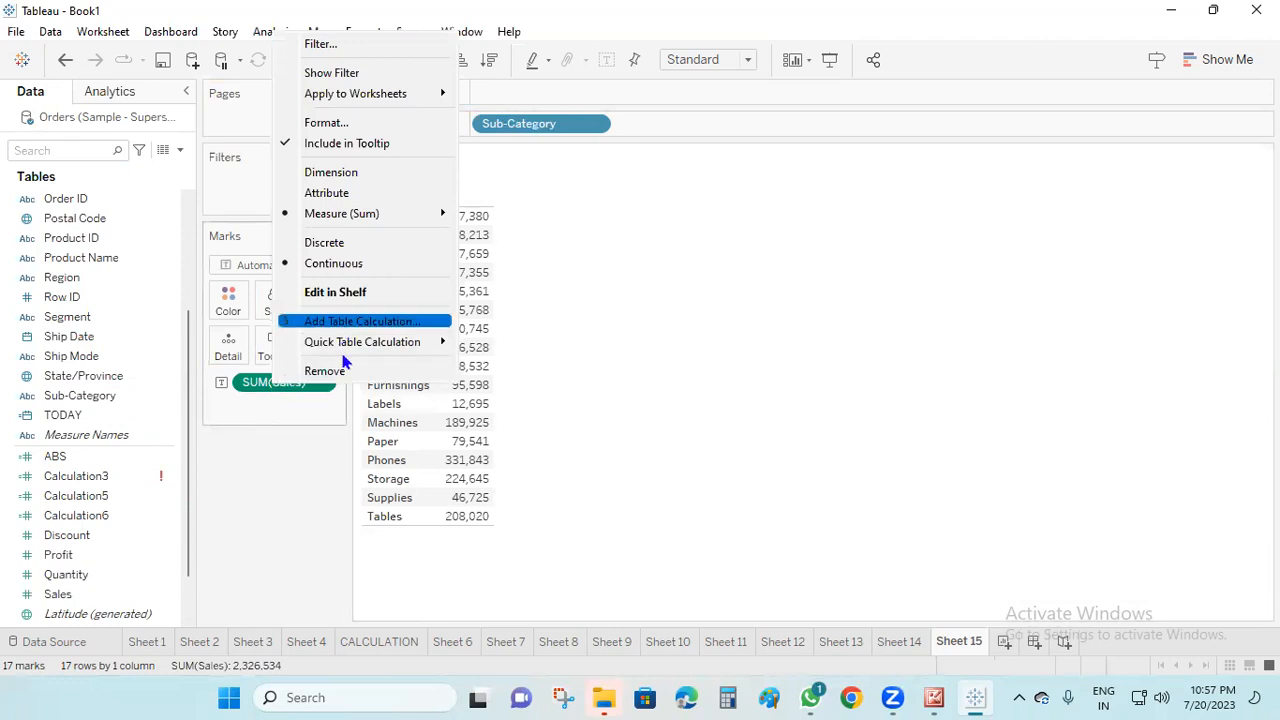
pyautogui.moveTo(383, 353)
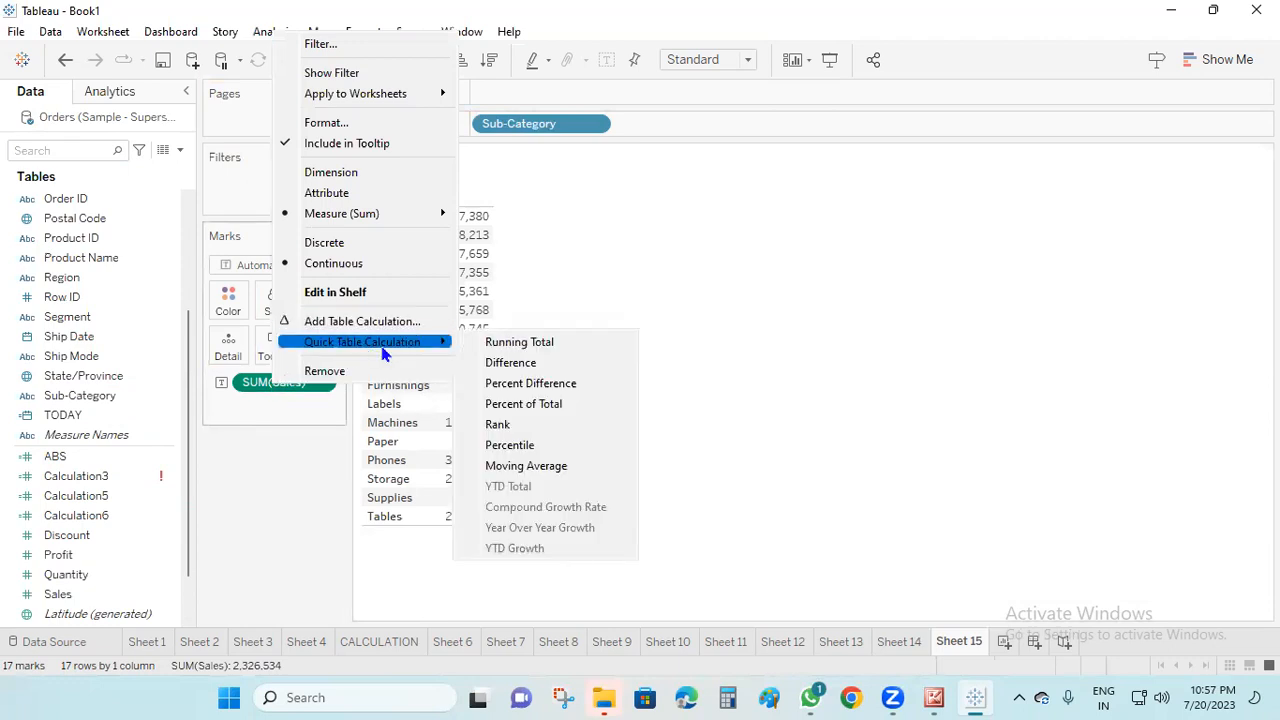
pyautogui.click(556, 350)
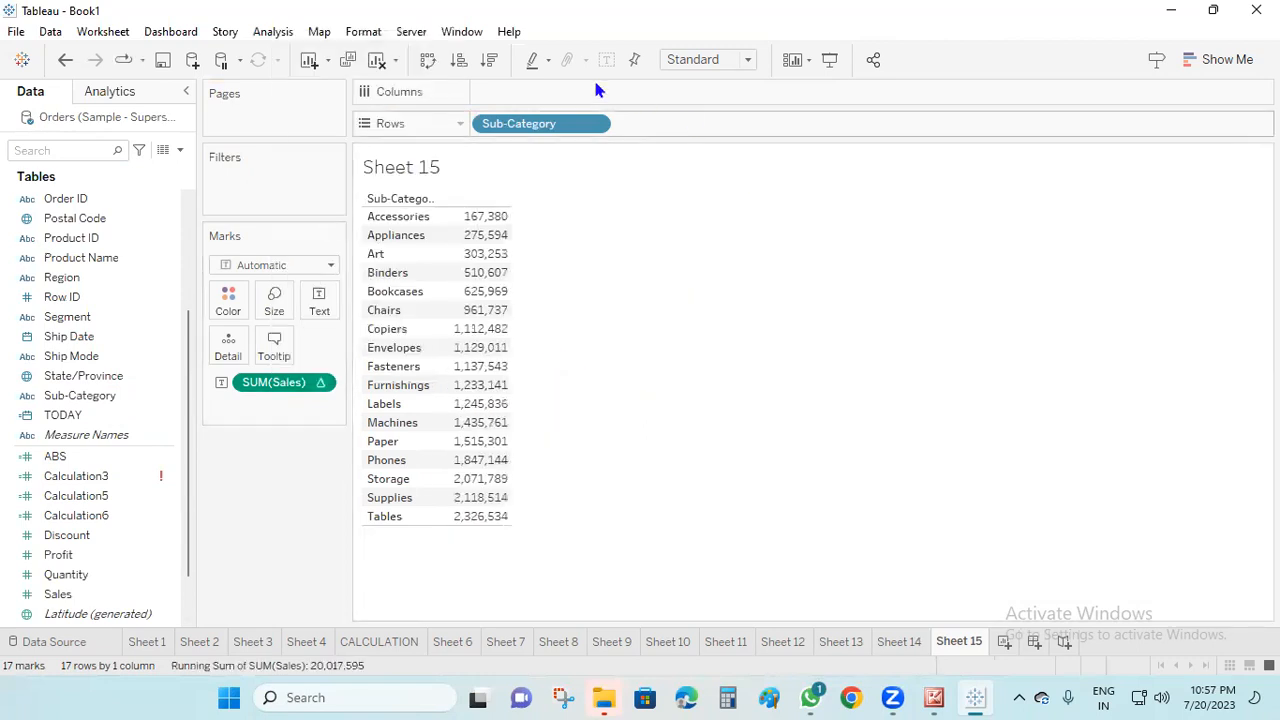
# Convert the table to a horizontal bar chart and change the Sales quick table calculation to Difference
pyautogui.click(1210, 70)
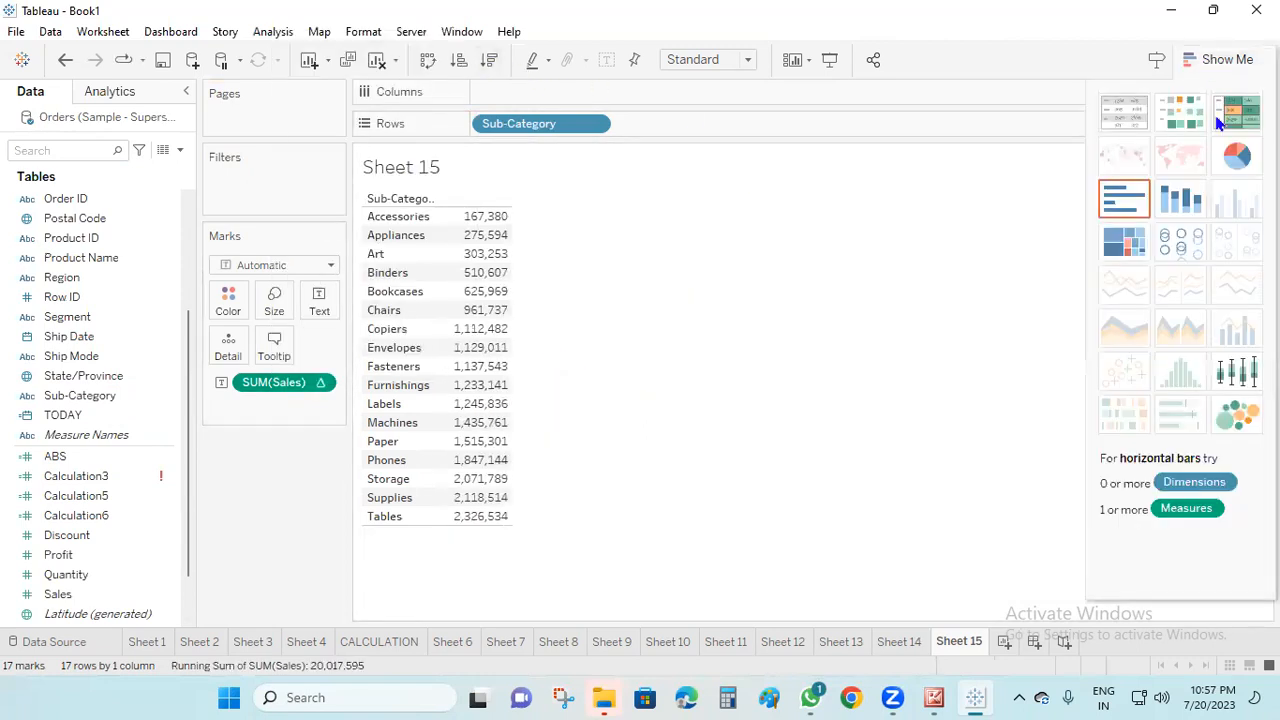
pyautogui.click(1132, 200)
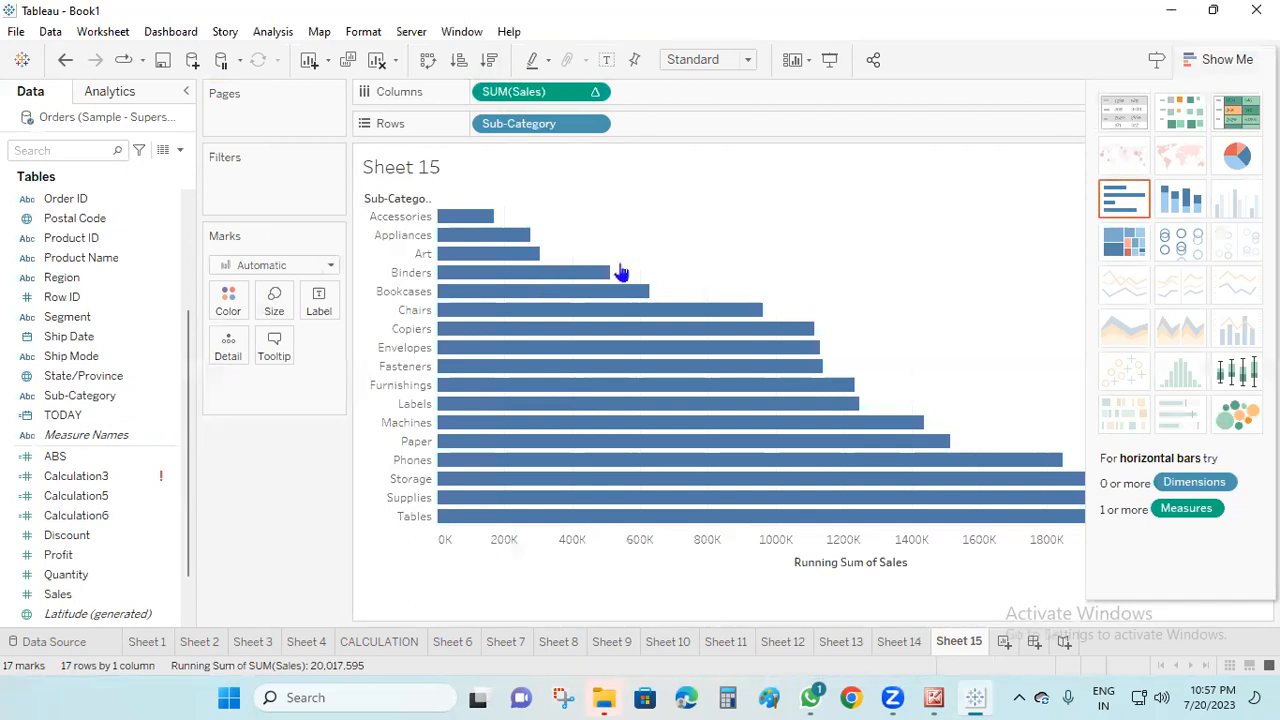
pyautogui.rightClick(542, 92)
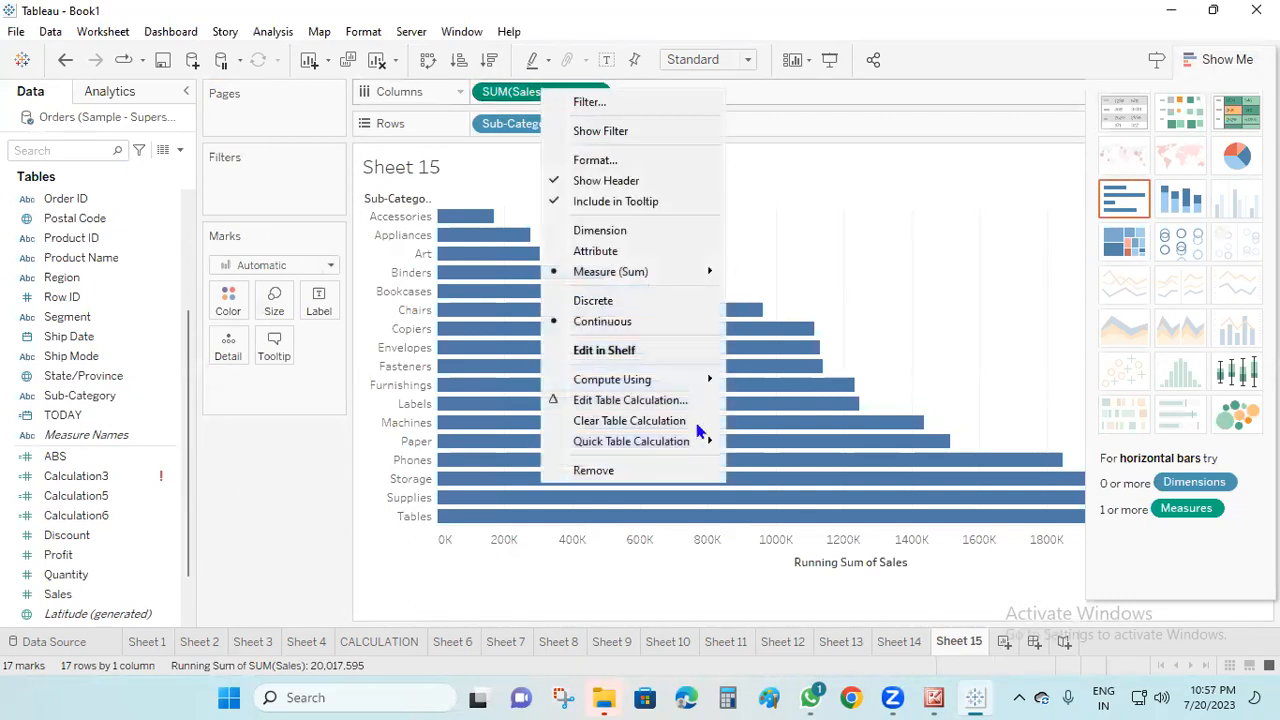
pyautogui.moveTo(665, 442)
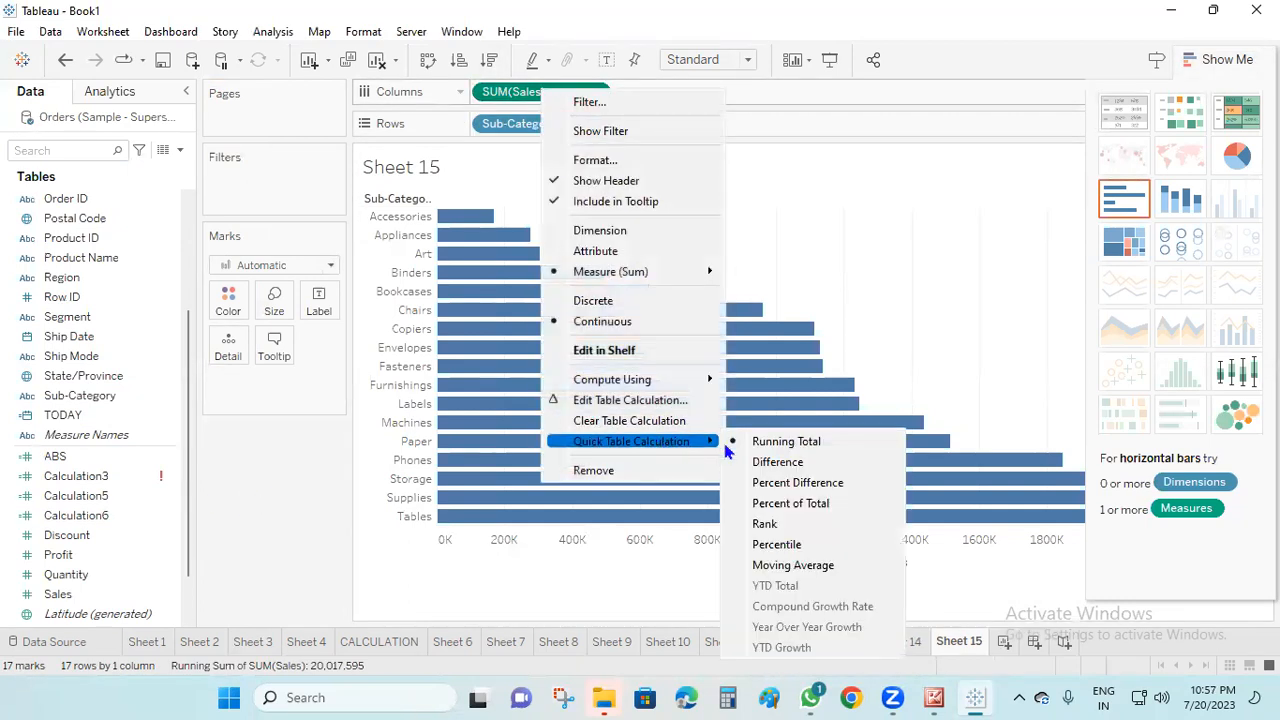
pyautogui.click(790, 470)
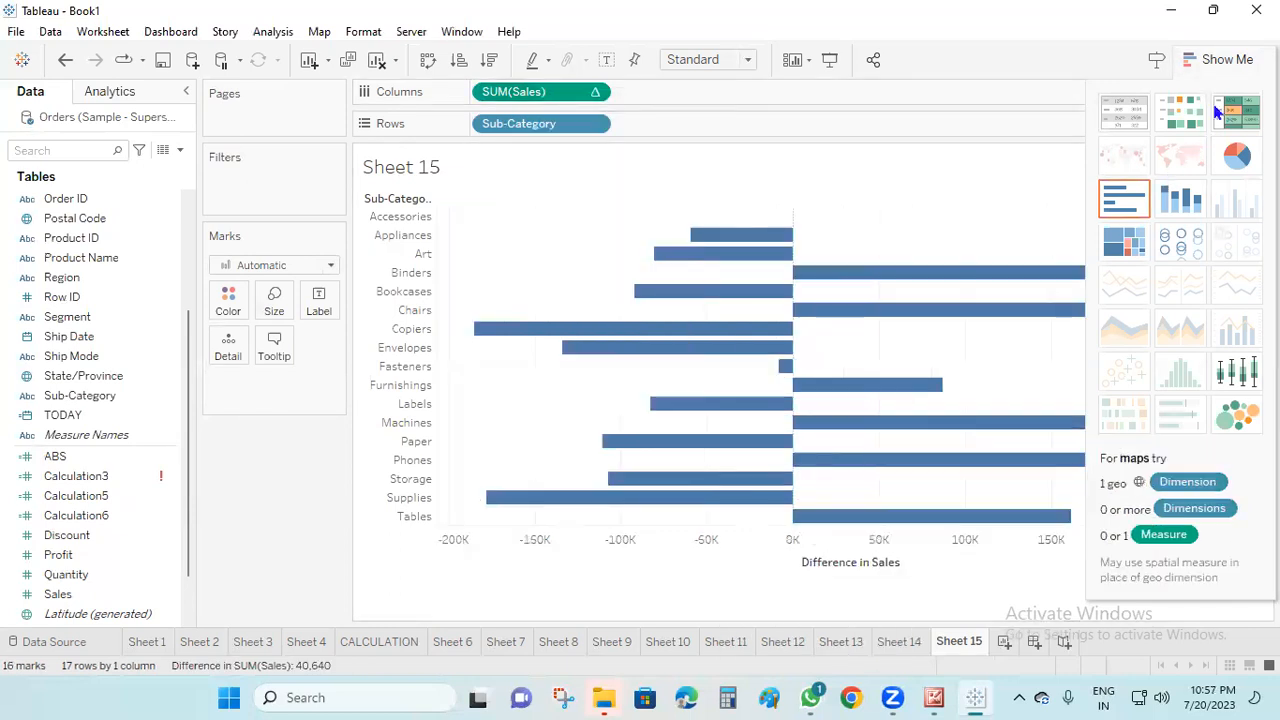
pyautogui.click(1226, 60)
# Change the Sales quick table calculation to Percent Difference and show mark labels on the bars
pyautogui.rightClick(560, 91)
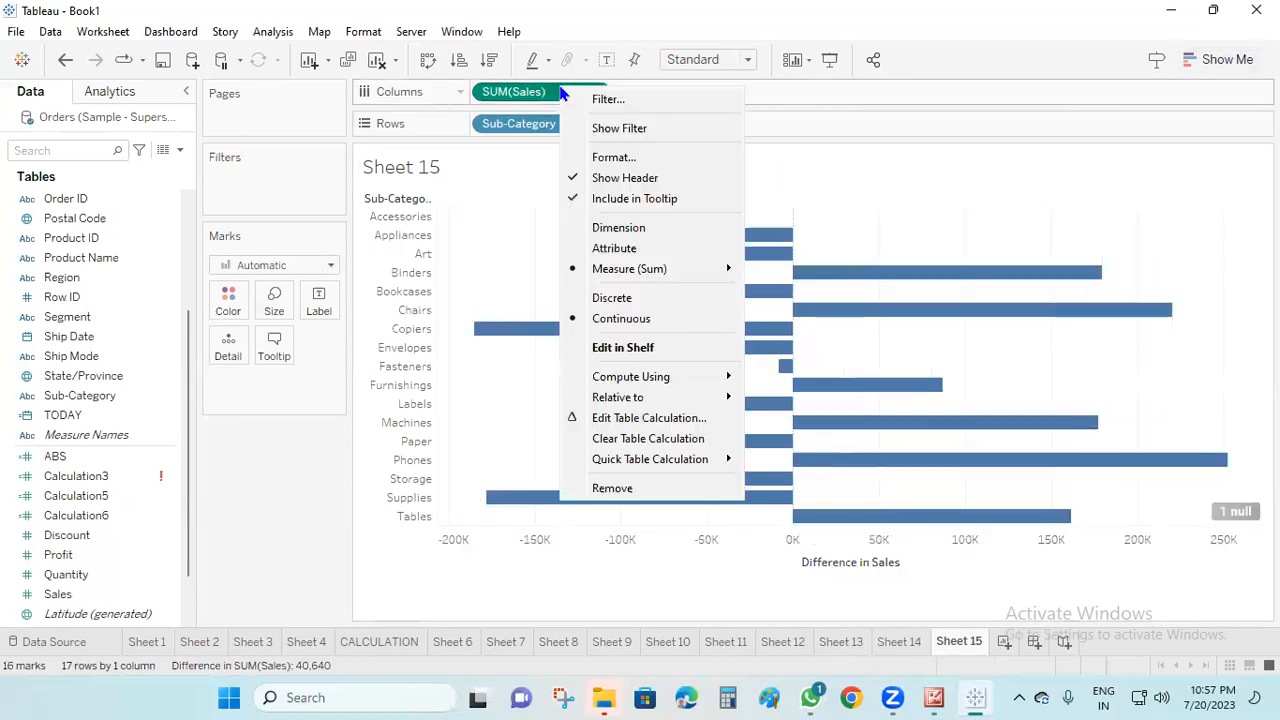
pyautogui.moveTo(710, 462)
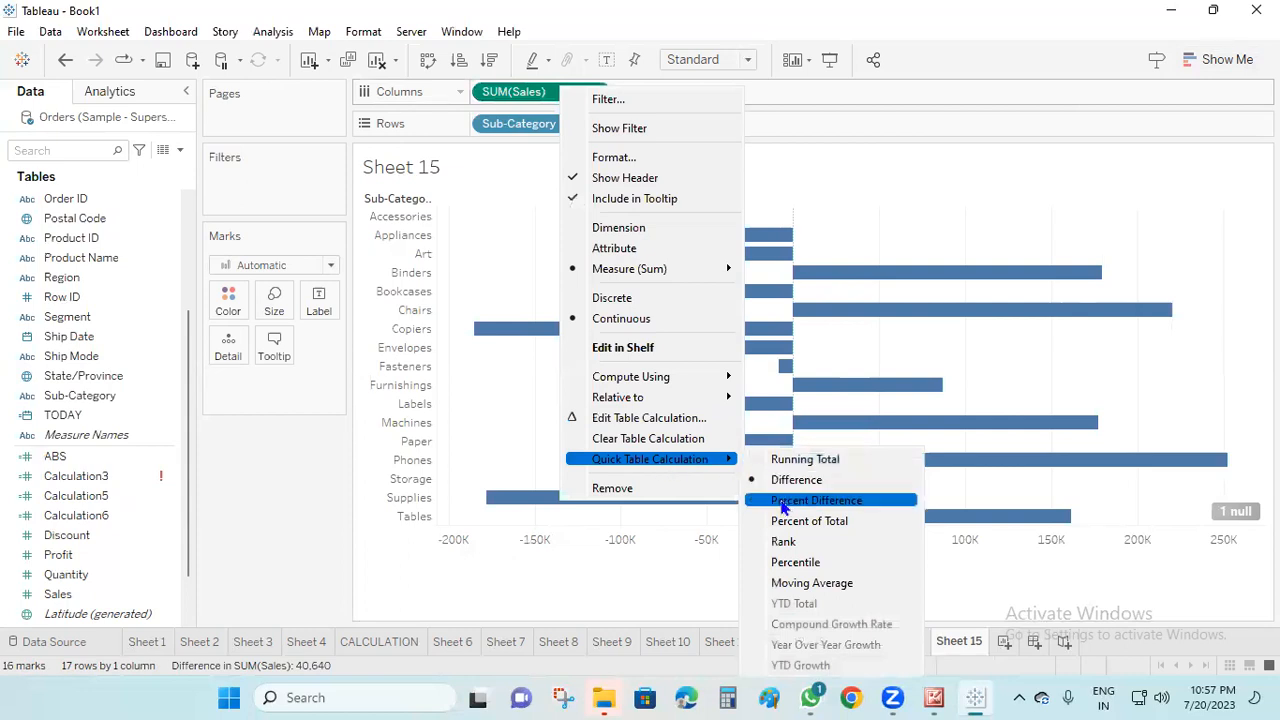
pyautogui.click(818, 505)
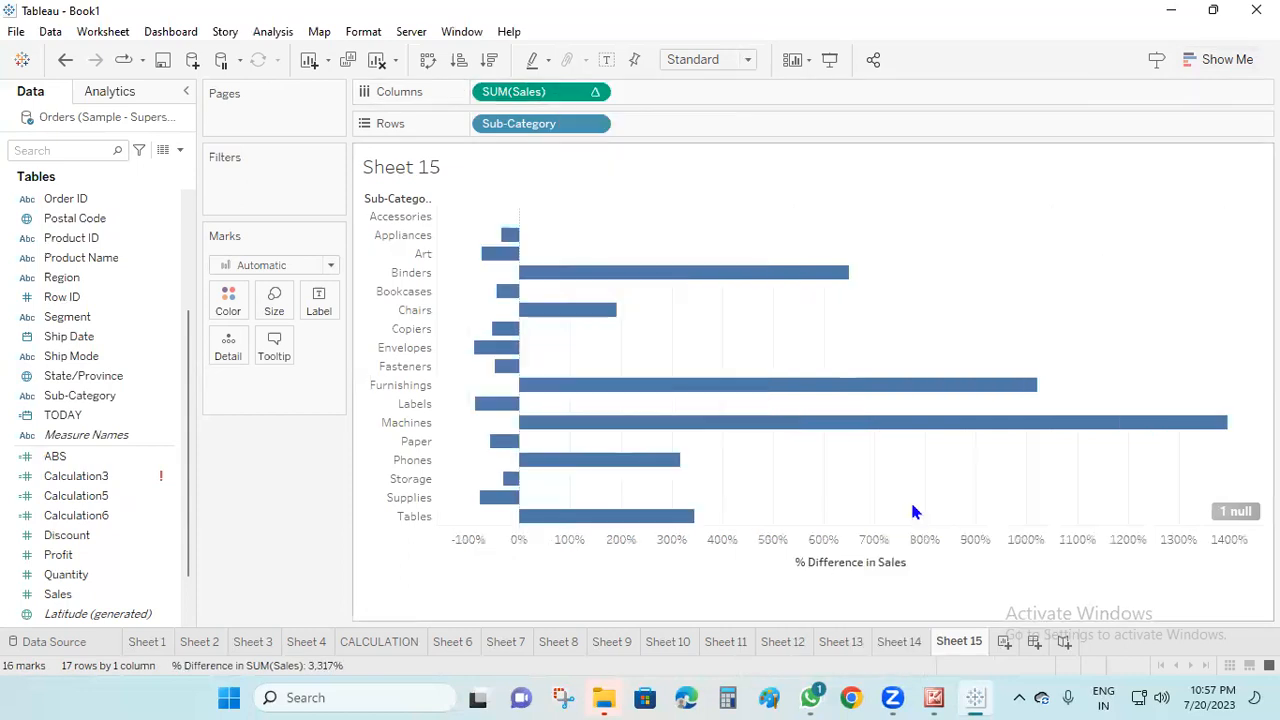
pyautogui.click(607, 60)
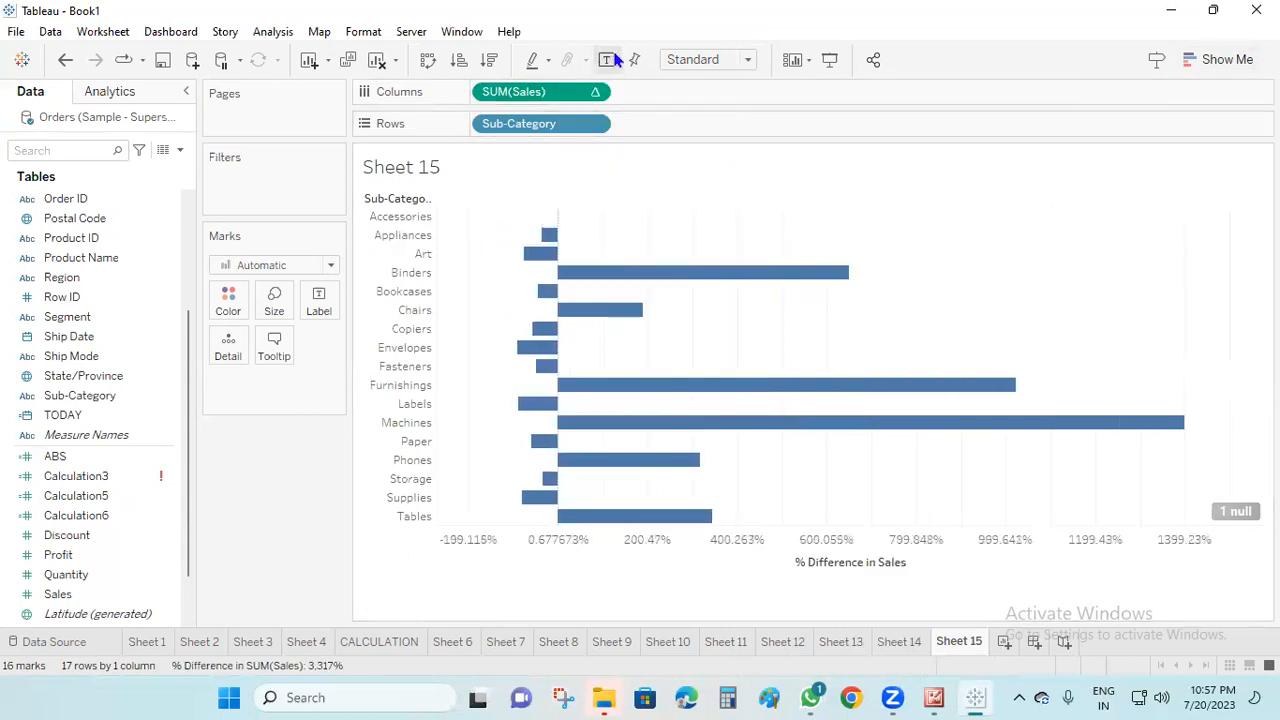
# Try the Rank and Percentile quick table calculations on the Sales measure
pyautogui.rightClick(548, 95)
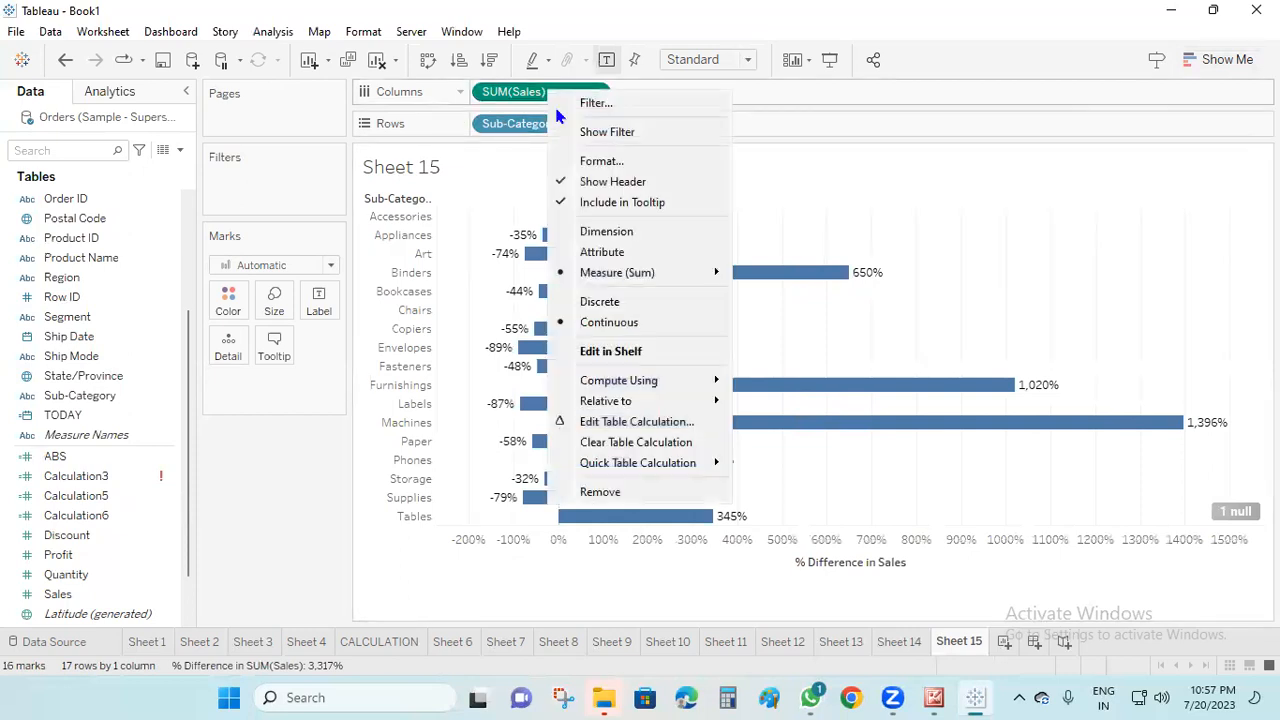
pyautogui.moveTo(675, 466)
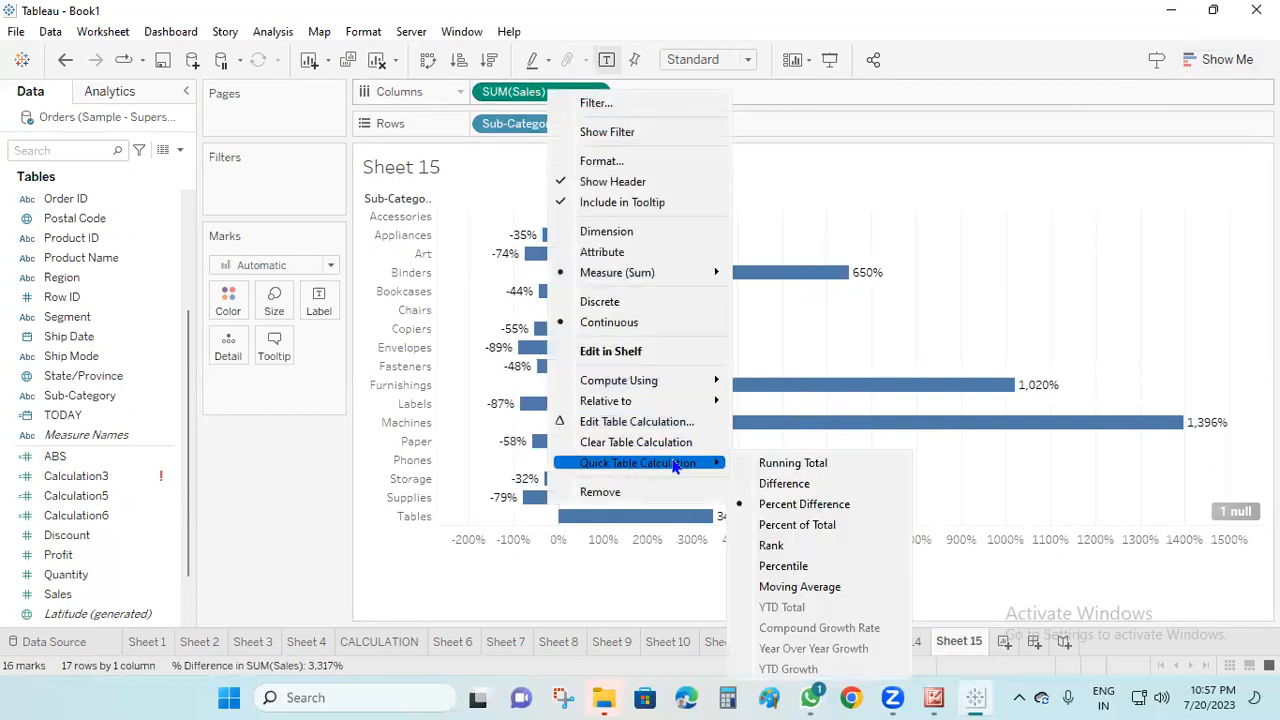
pyautogui.click(808, 546)
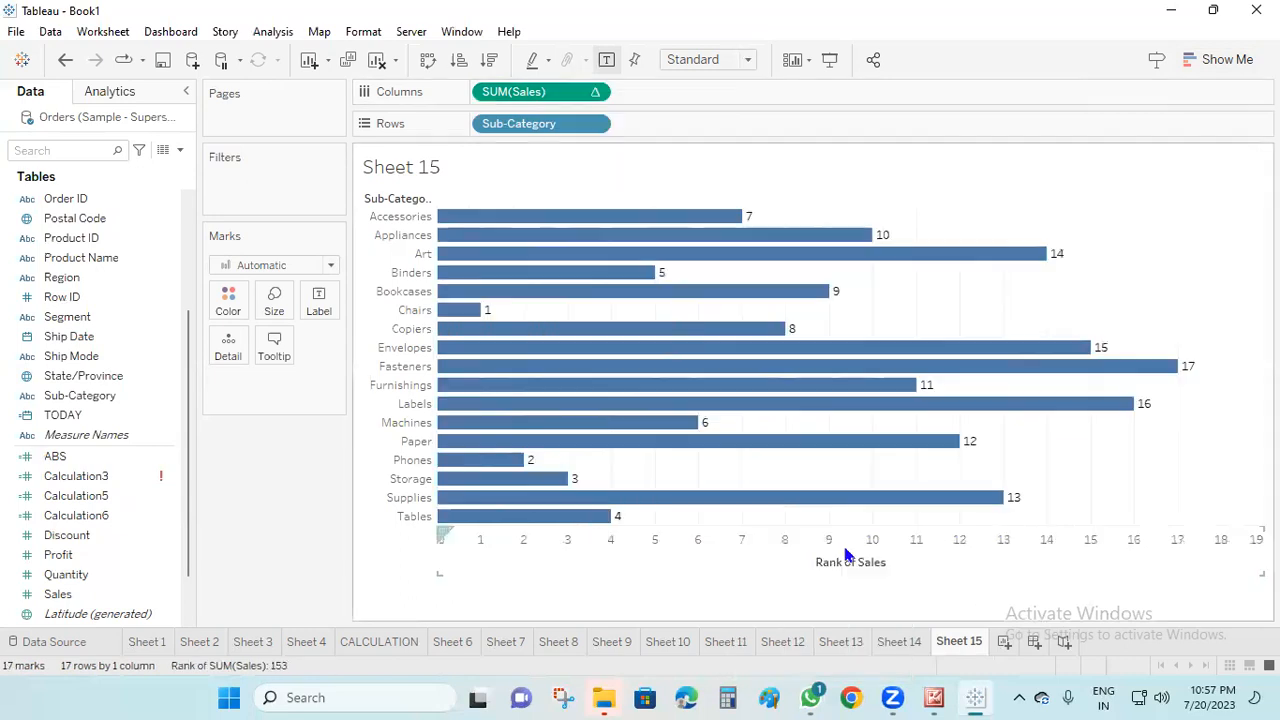
pyautogui.rightClick(547, 101)
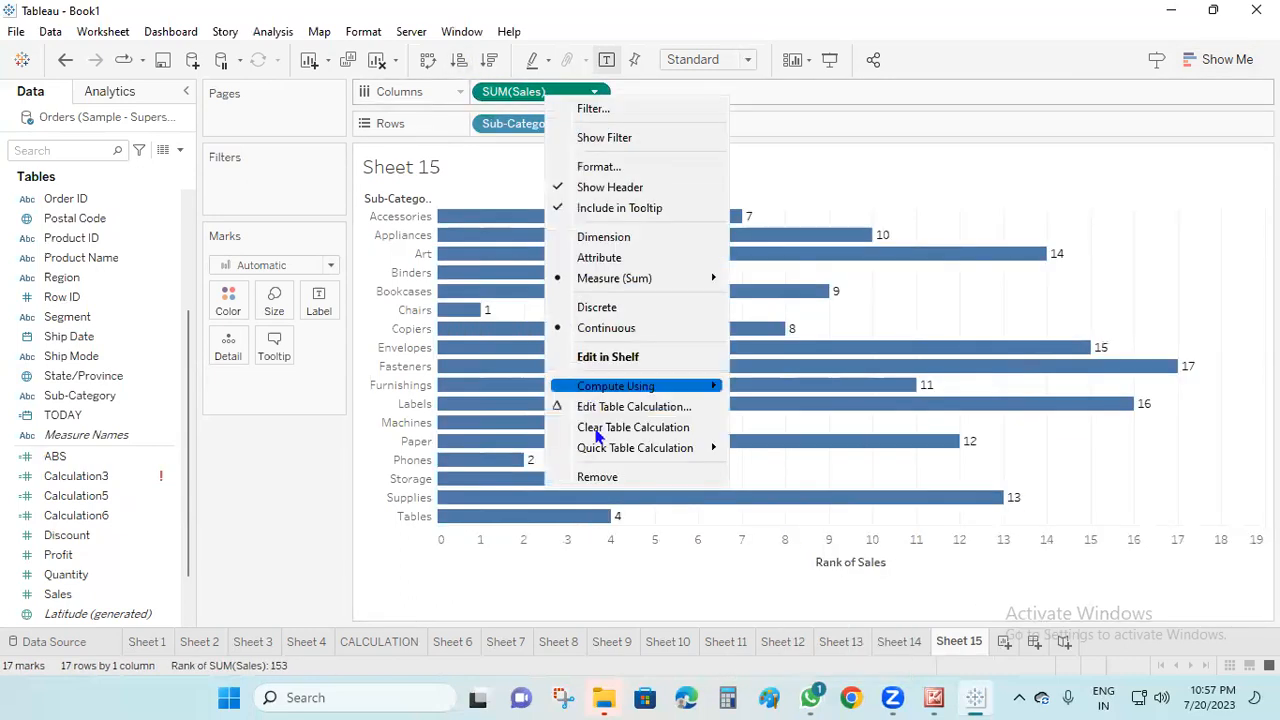
pyautogui.moveTo(608, 451)
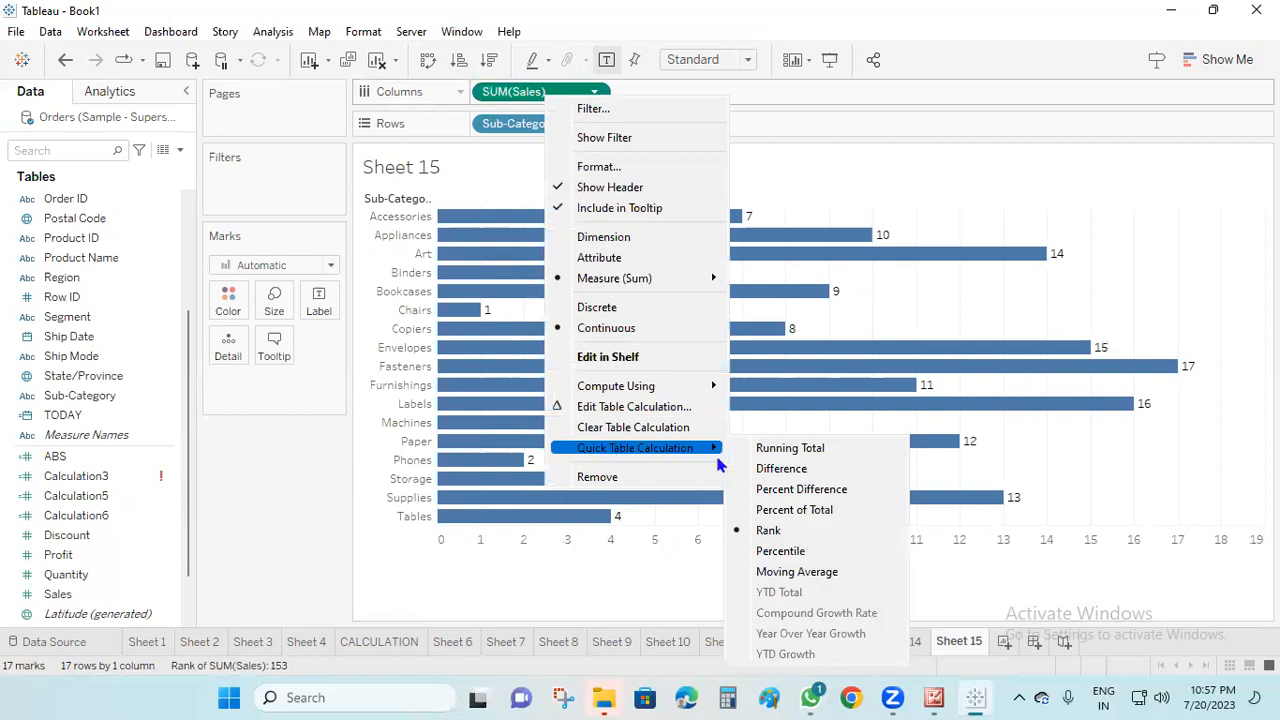
pyautogui.click(815, 558)
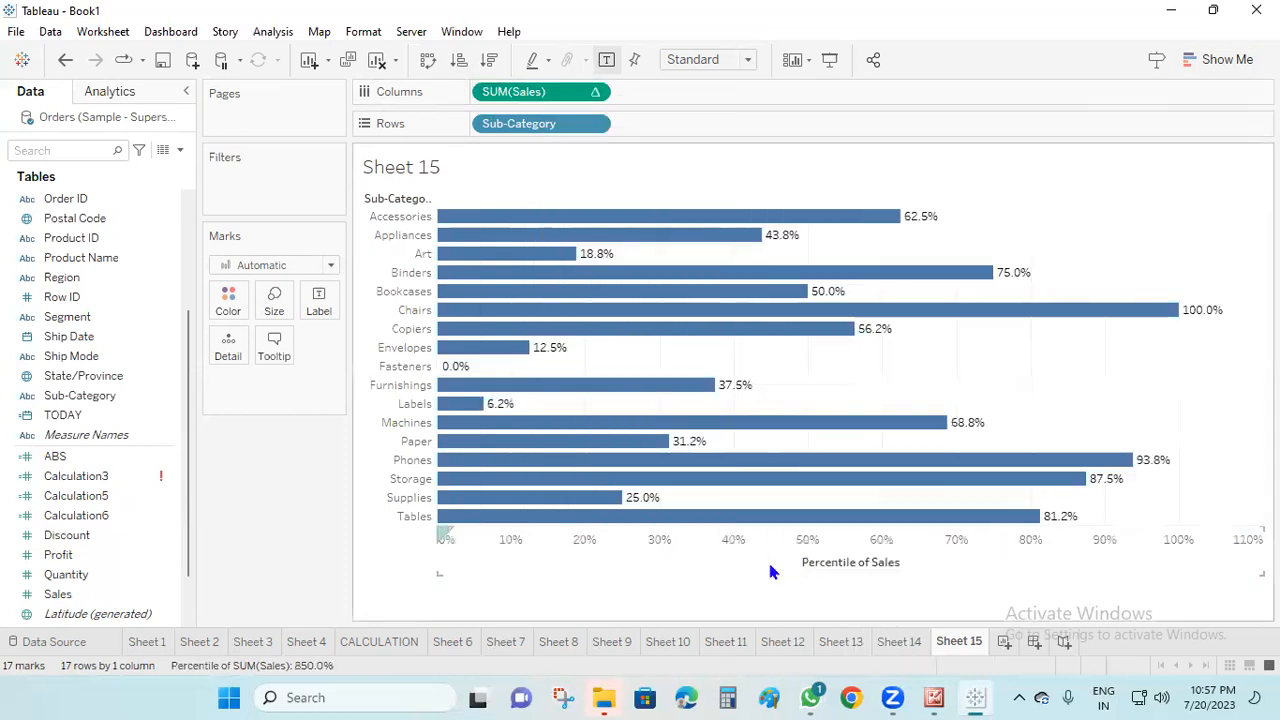
# Apply the Moving Average quick table calculation to Sales in the sub-category bar chart
pyautogui.rightClick(558, 95)
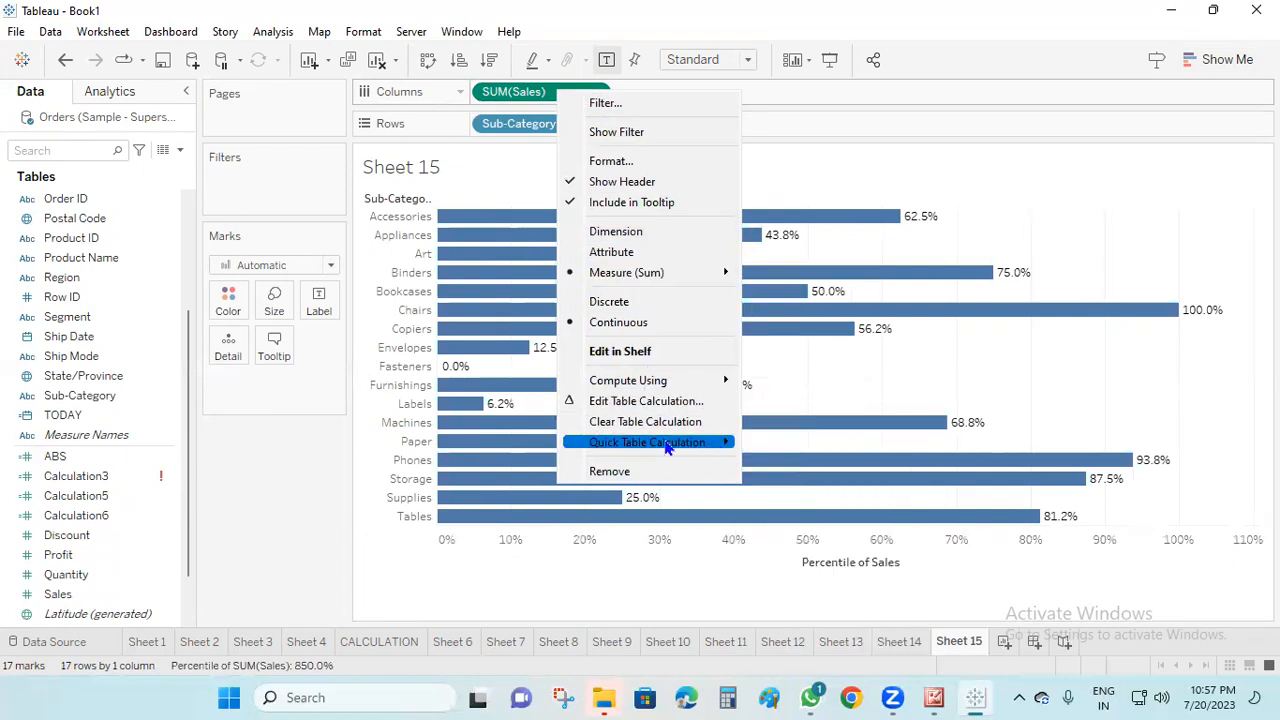
pyautogui.moveTo(668, 446)
pyautogui.click(826, 567)
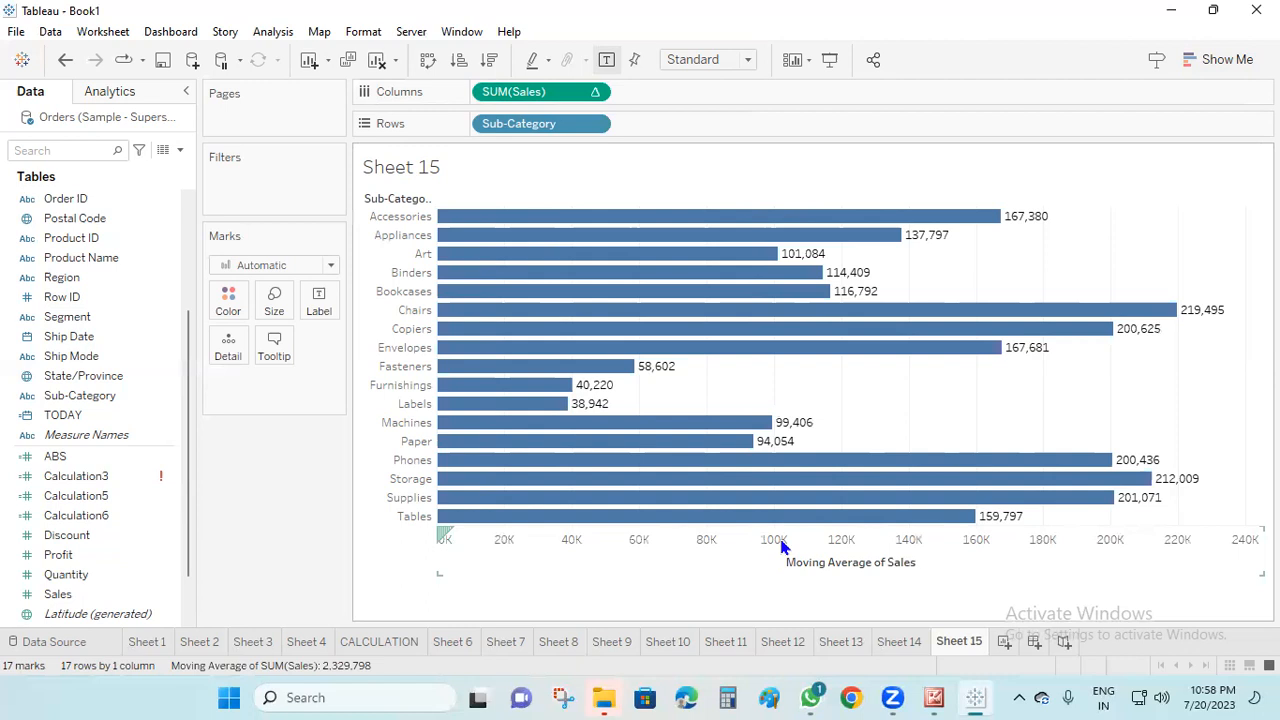
# On a new worksheet, chart Sales by Sub-Category as horizontal bars sorted in descending order with mark labels shown
pyautogui.click(1004, 641)
pyautogui.moveTo(100, 395); pyautogui.dragTo(560, 125)
pyautogui.moveTo(58, 594)
pyautogui.mouseDown()
pyautogui.moveTo(523, 112)
pyautogui.moveTo(525, 93)
pyautogui.mouseUp()
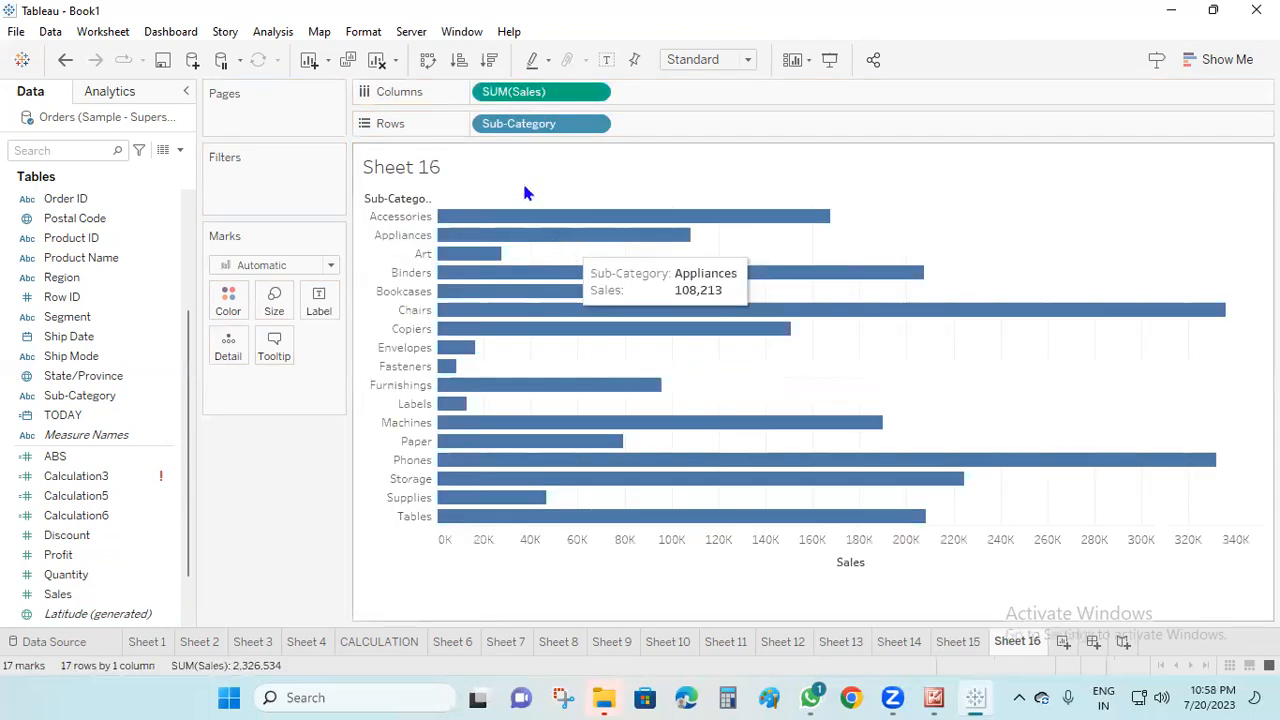
pyautogui.click(490, 60)
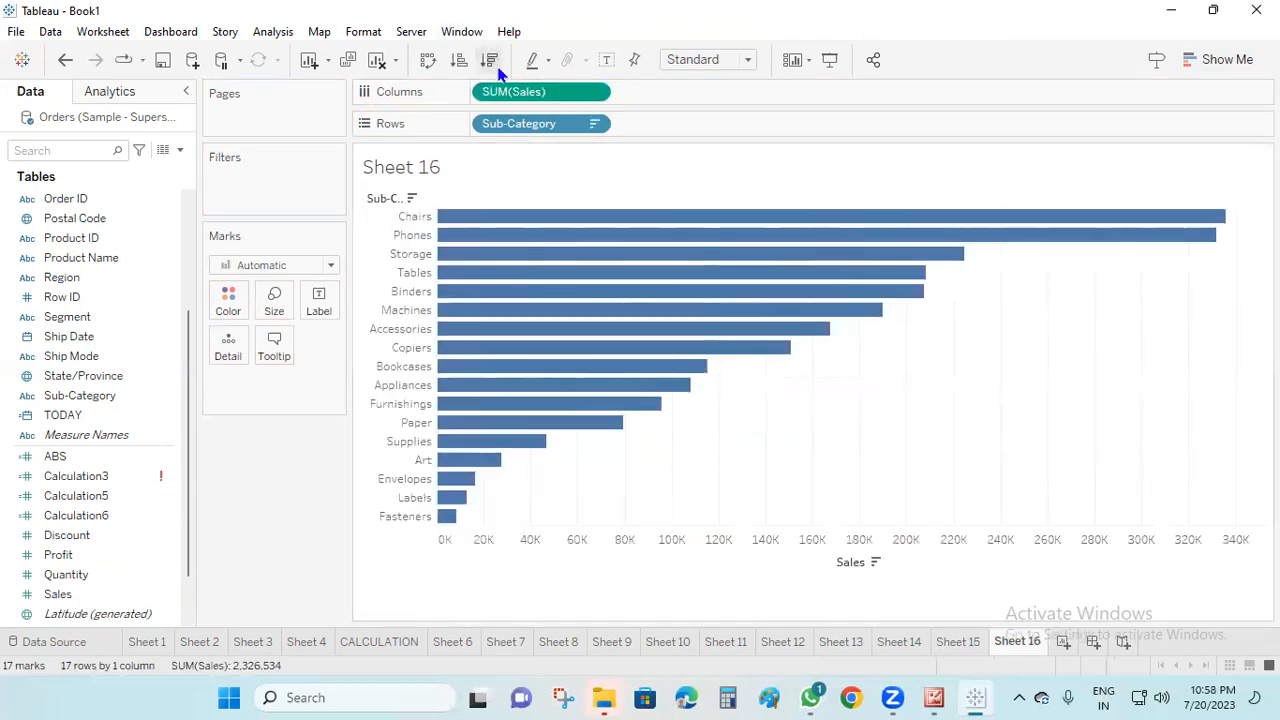
pyautogui.click(607, 61)
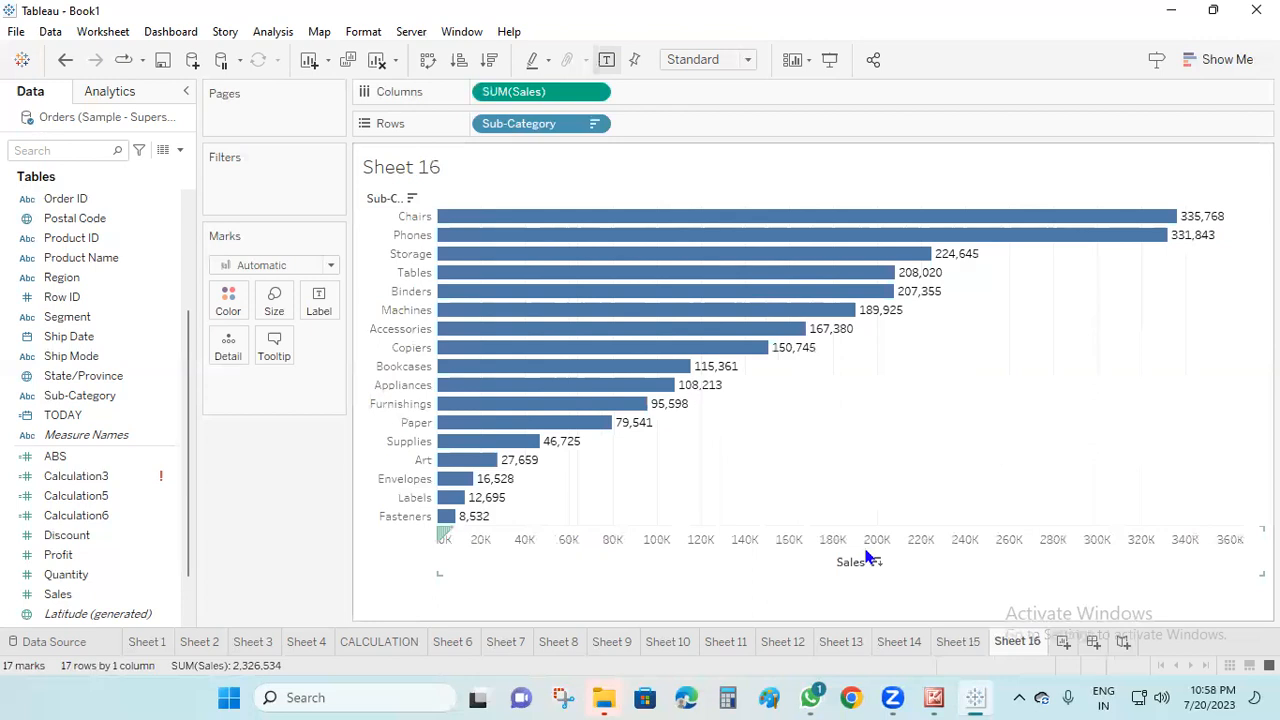
# Try the Maximum and Minimum aggregations on the Sales measure
pyautogui.rightClick(549, 97)
pyautogui.moveTo(659, 298)
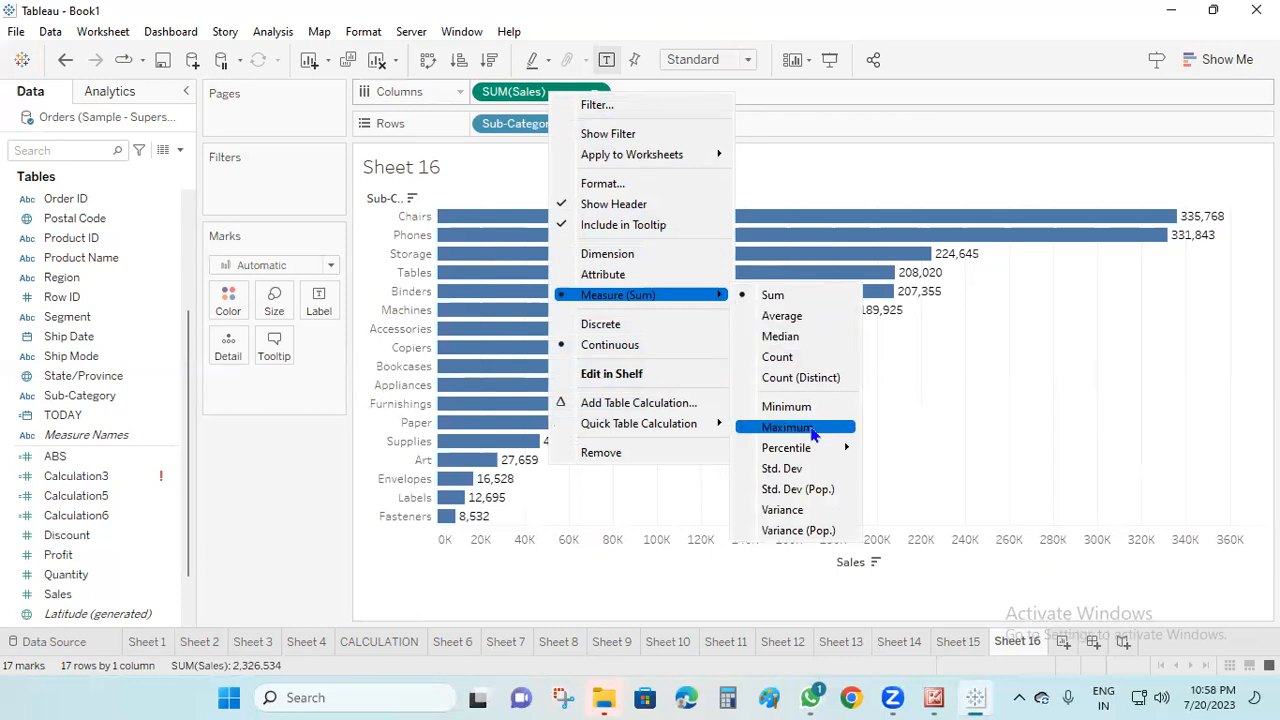
pyautogui.click(808, 432)
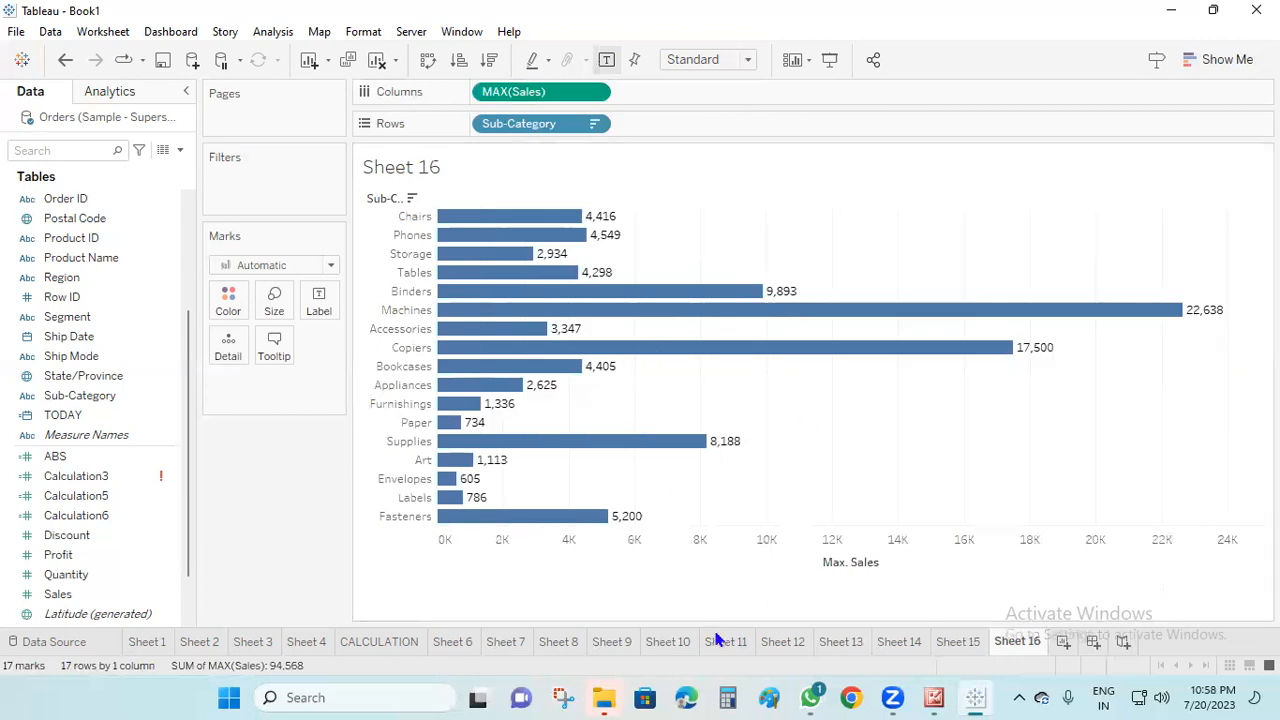
pyautogui.rightClick(560, 92)
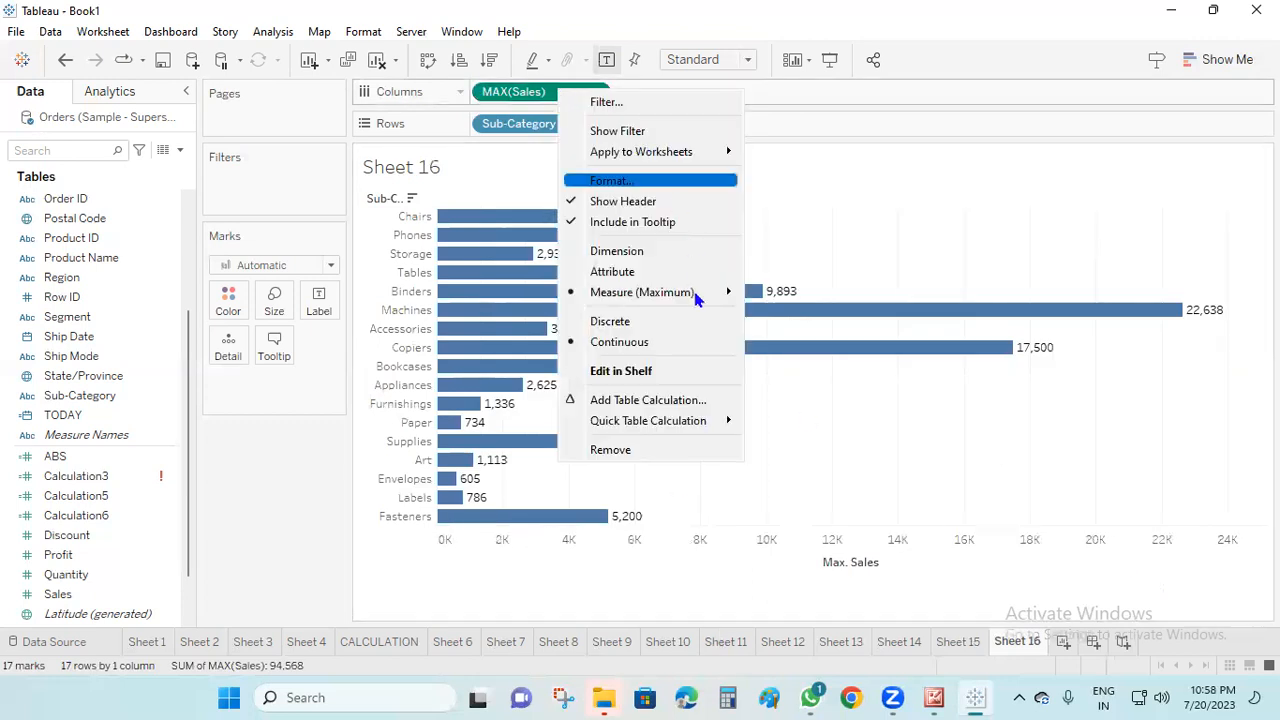
pyautogui.moveTo(690, 292)
pyautogui.click(808, 405)
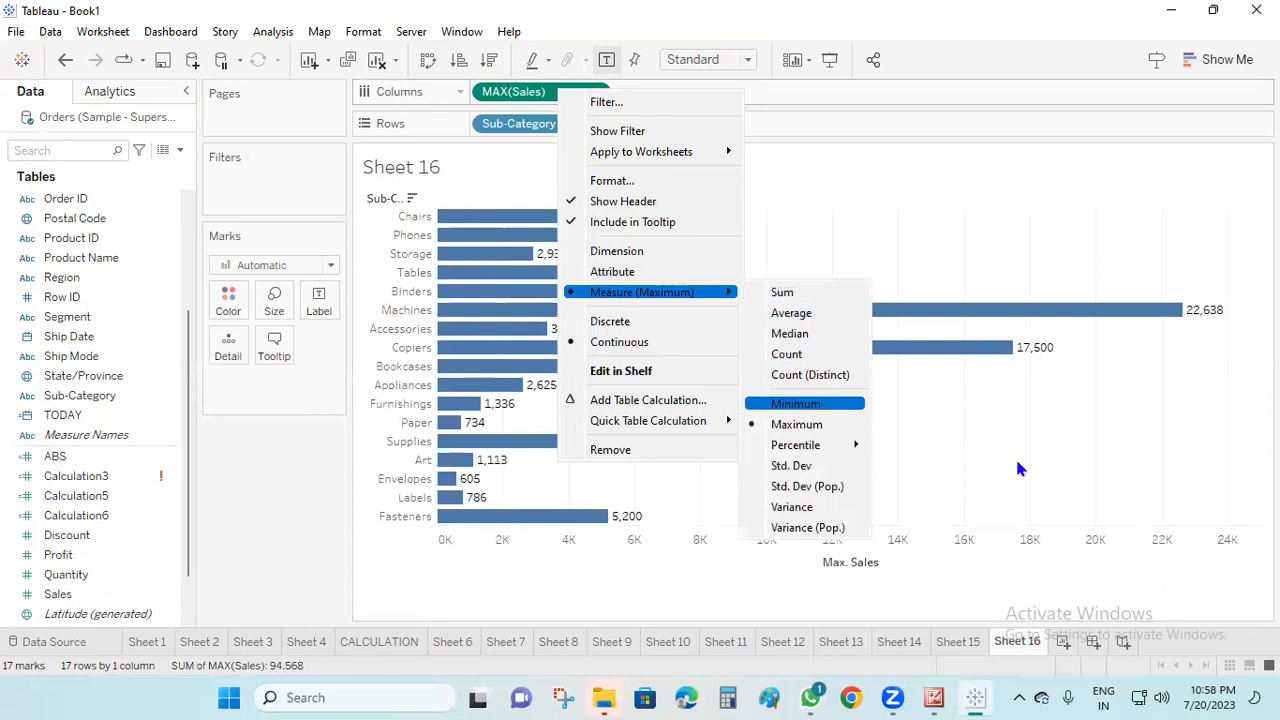
# Try the Average aggregation on the Sales measure and set it back to Sum
pyautogui.rightClick(532, 92)
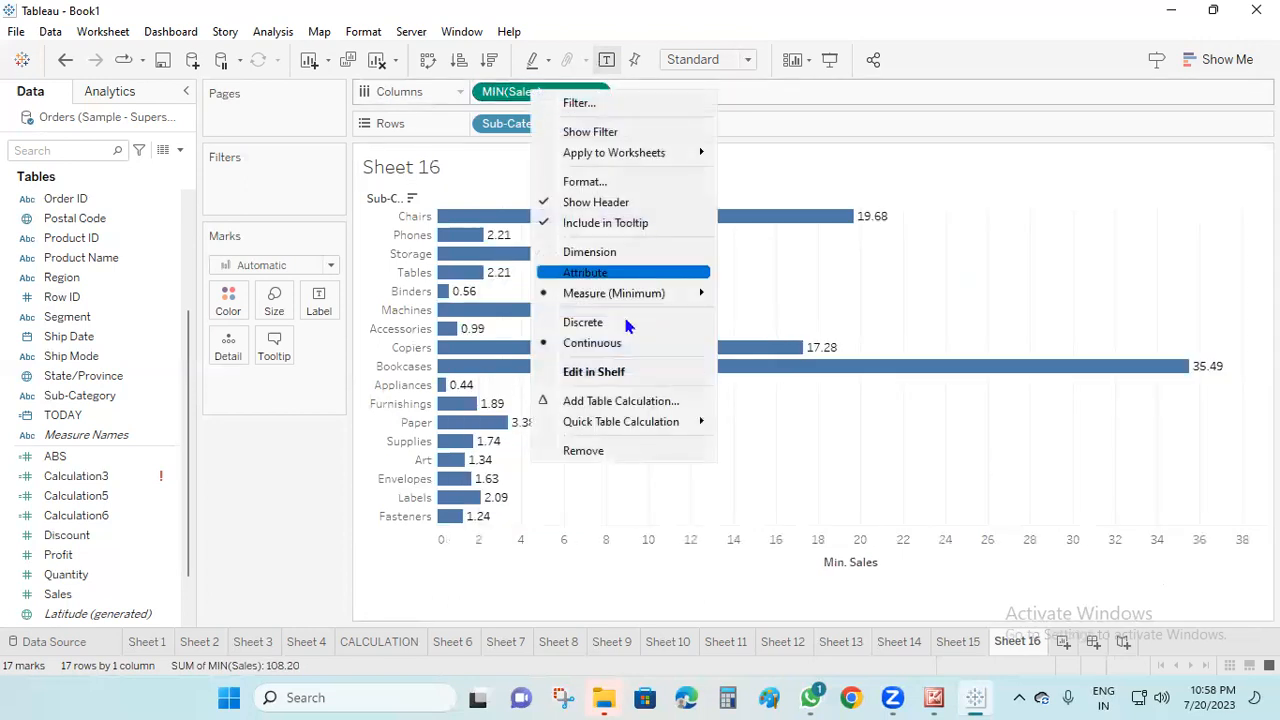
pyautogui.moveTo(634, 303)
pyautogui.click(768, 314)
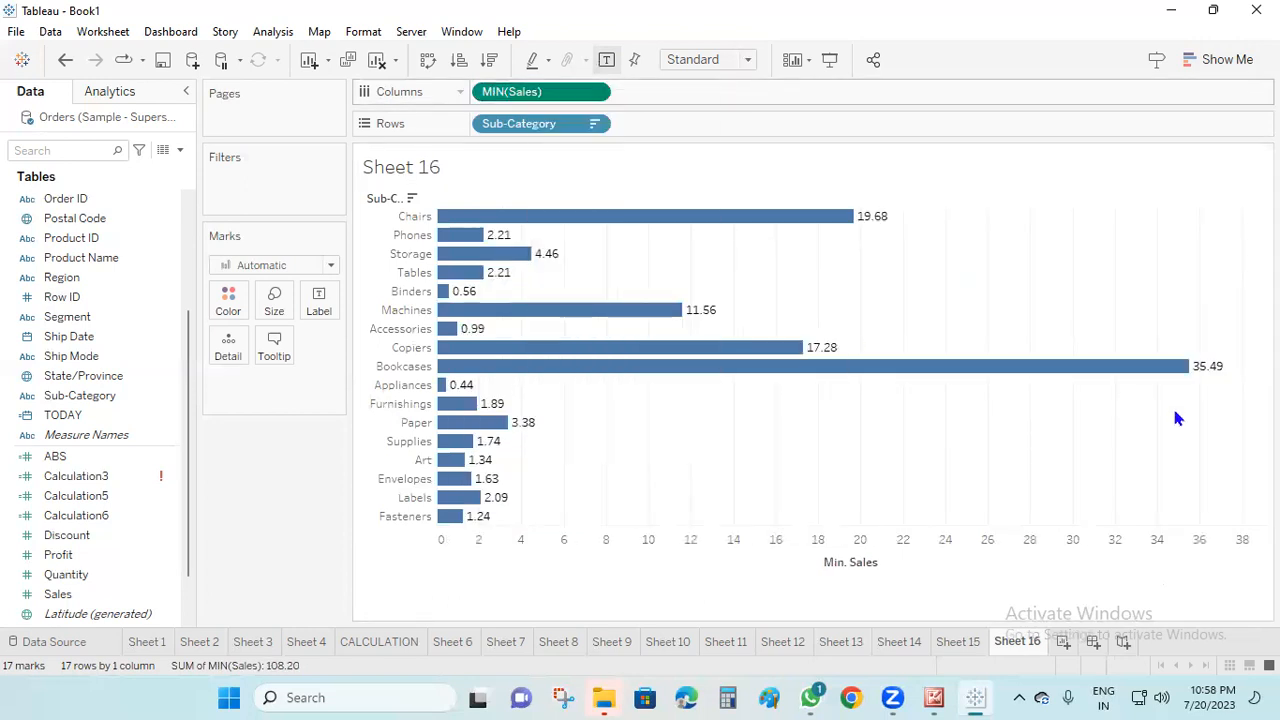
pyautogui.rightClick(540, 93)
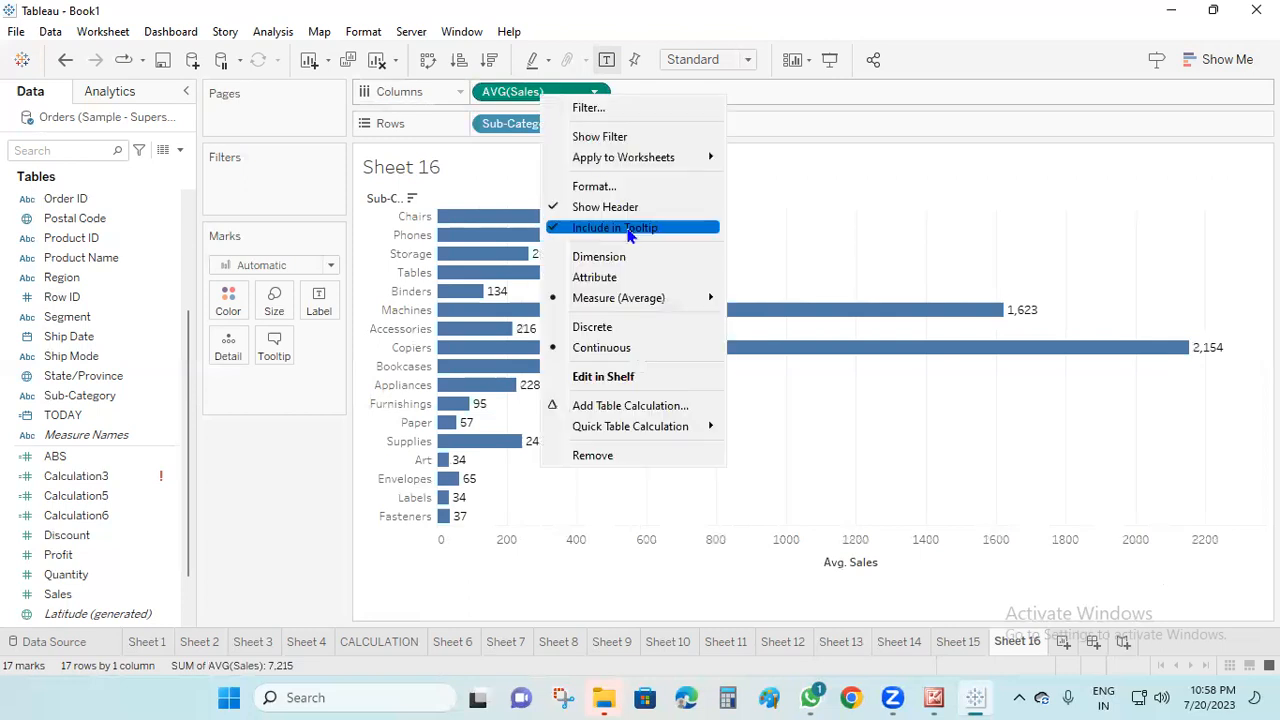
pyautogui.moveTo(626, 297)
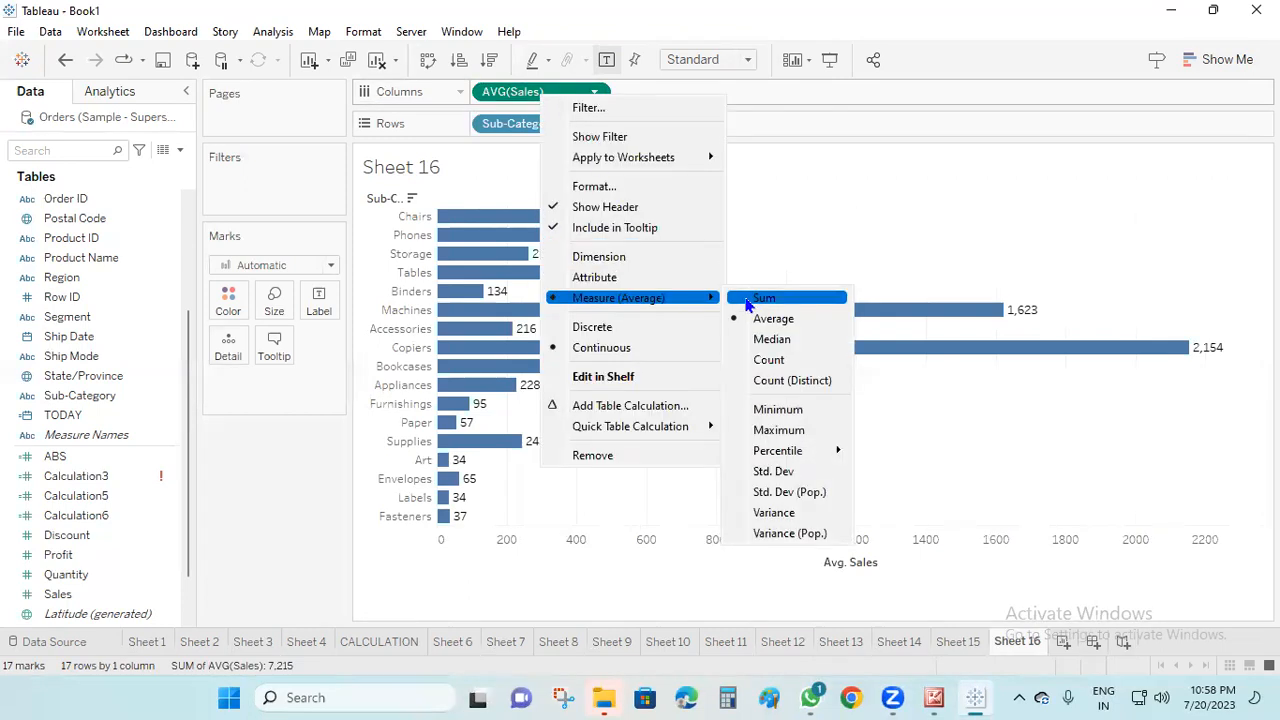
pyautogui.click(765, 298)
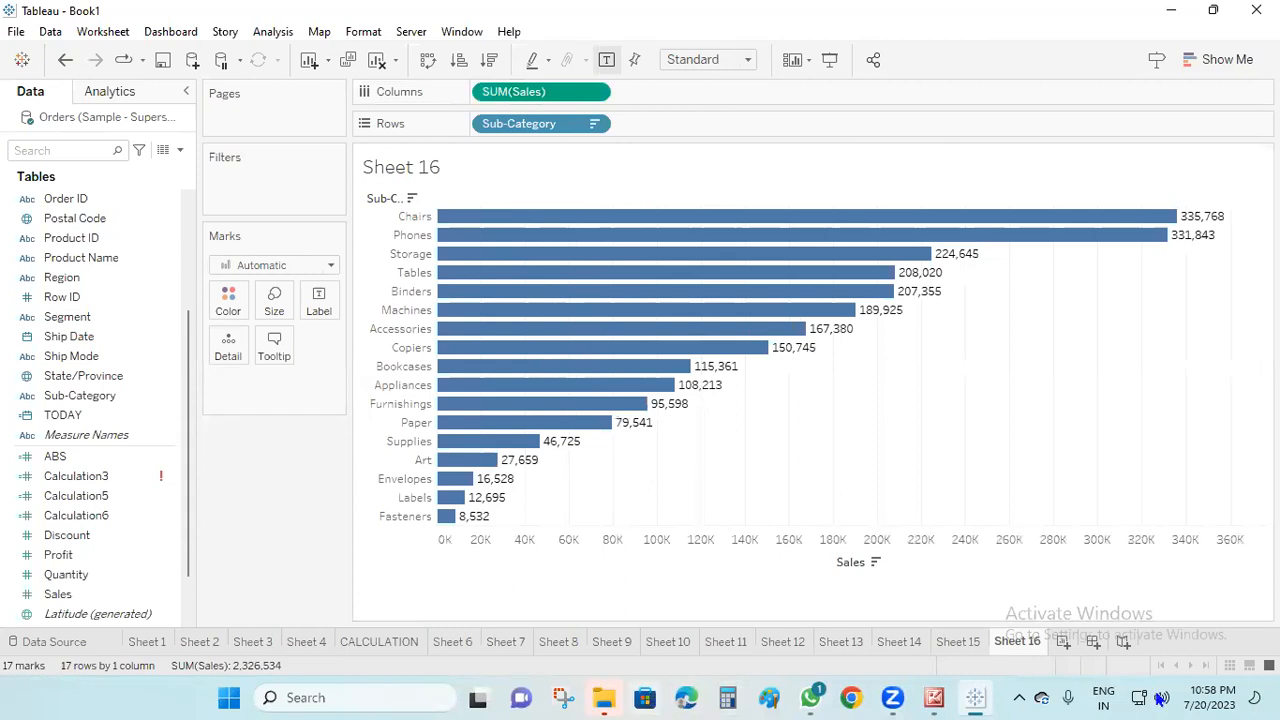
# Check the course outline image in Microsoft Office Picture Manager and return to Tableau to add a new blank worksheet
pyautogui.click(934, 698)
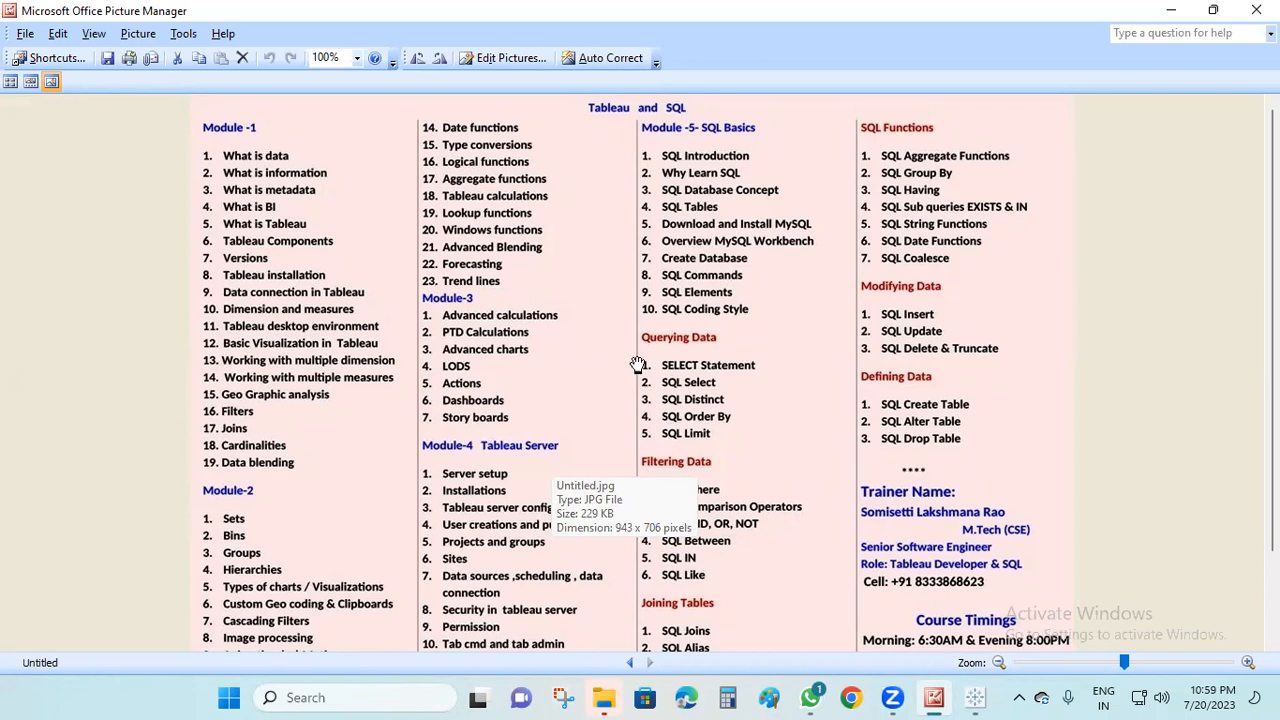
pyautogui.click(1167, 12)
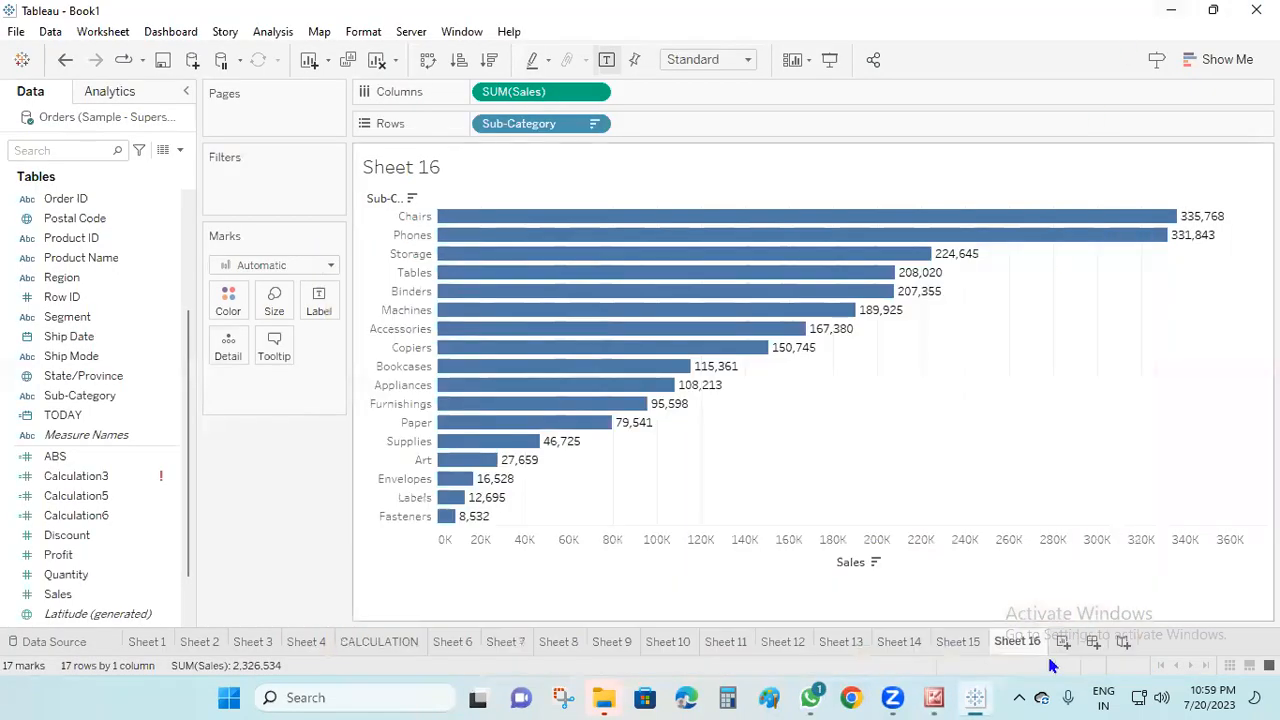
pyautogui.click(1062, 643)
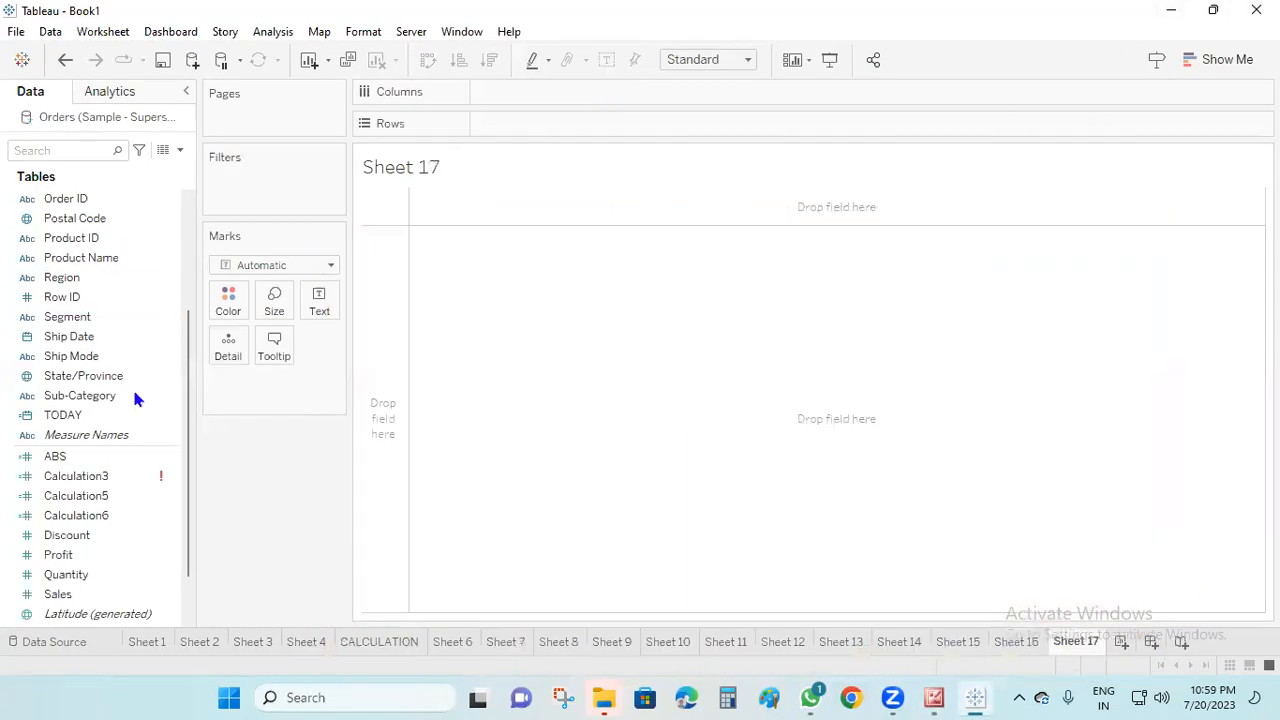
# Close the current workbook and dismiss the File Recovery dialog in a fresh Tableau session
pyautogui.scroll(1, 150, 410)
pyautogui.scroll(-2, 143, 460)
pyautogui.click(141, 466)
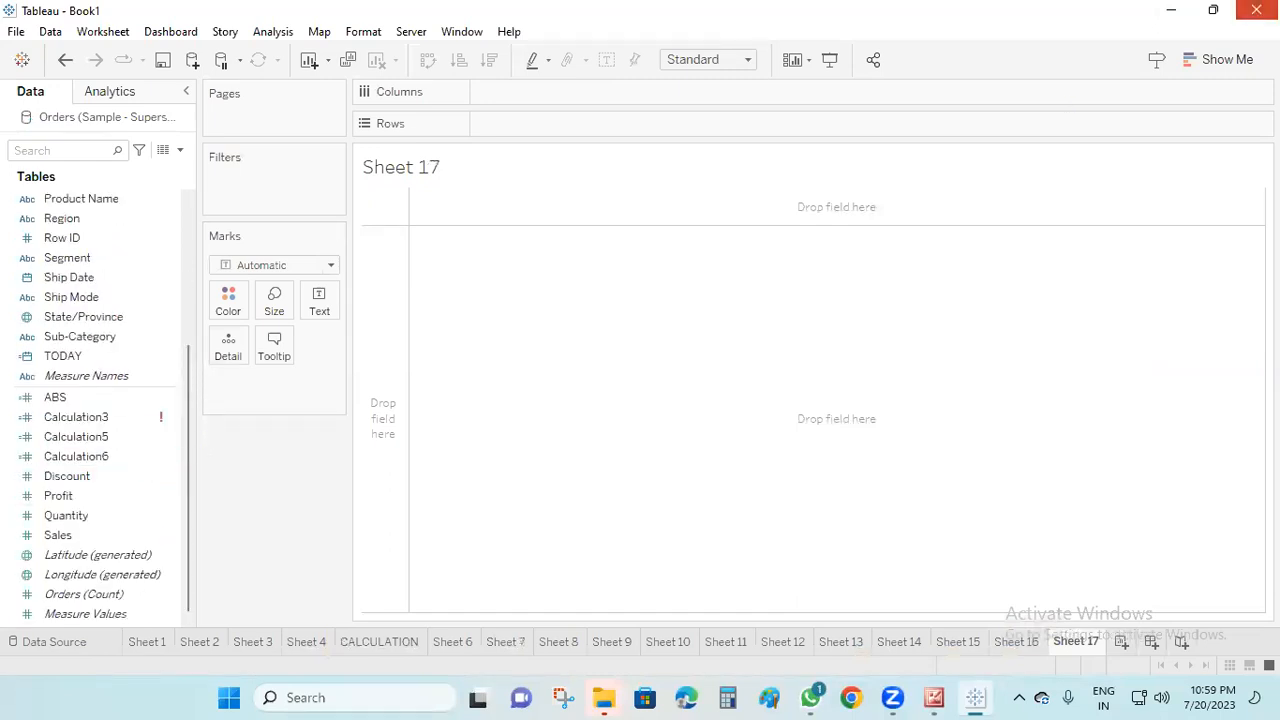
pyautogui.click(1256, 10)
pyautogui.click(680, 372)
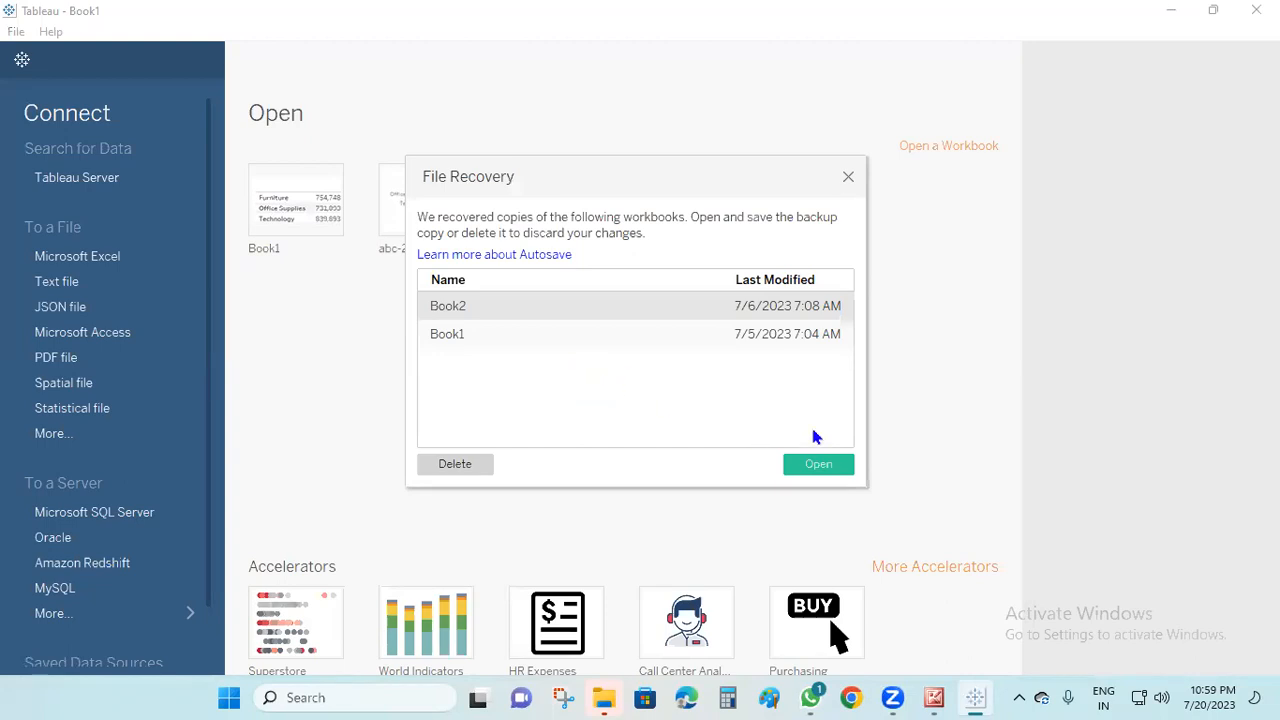
pyautogui.click(848, 177)
# Connect to the Sample - Superstore Excel workbook, add the Orders table to the data source and go to Sheet 1
pyautogui.click(126, 256)
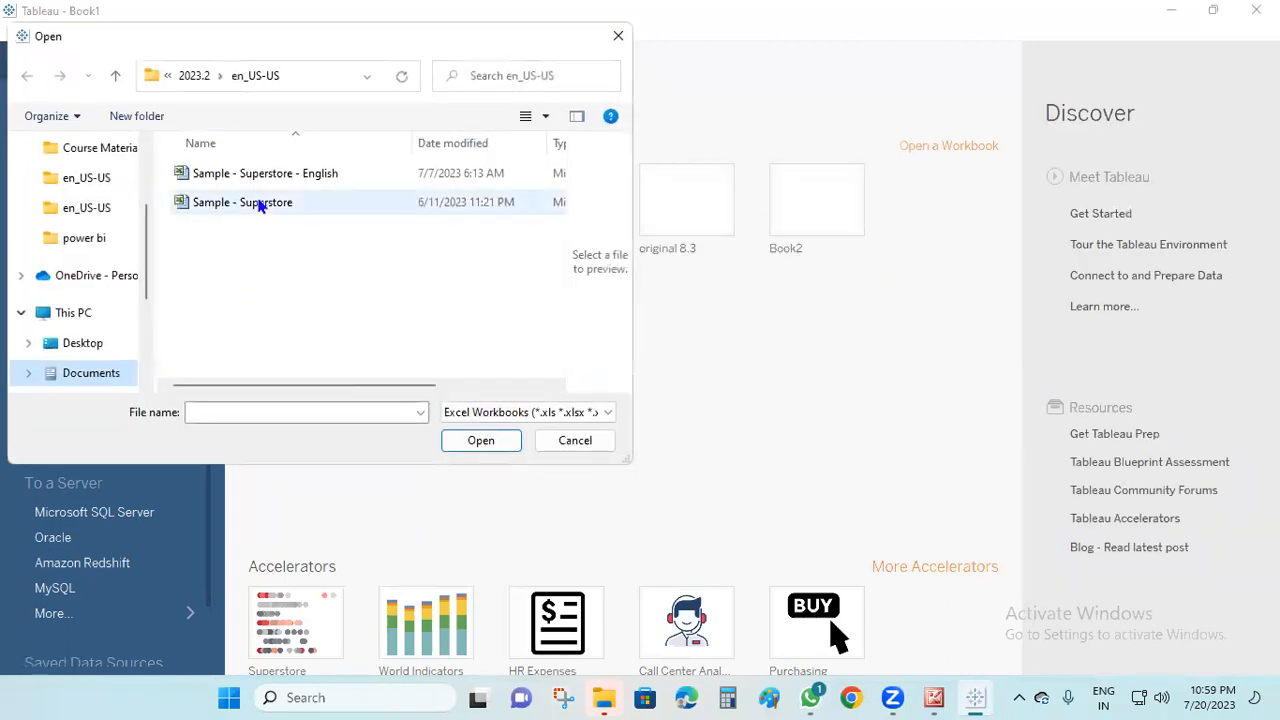
pyautogui.click(258, 204)
pyautogui.click(480, 440)
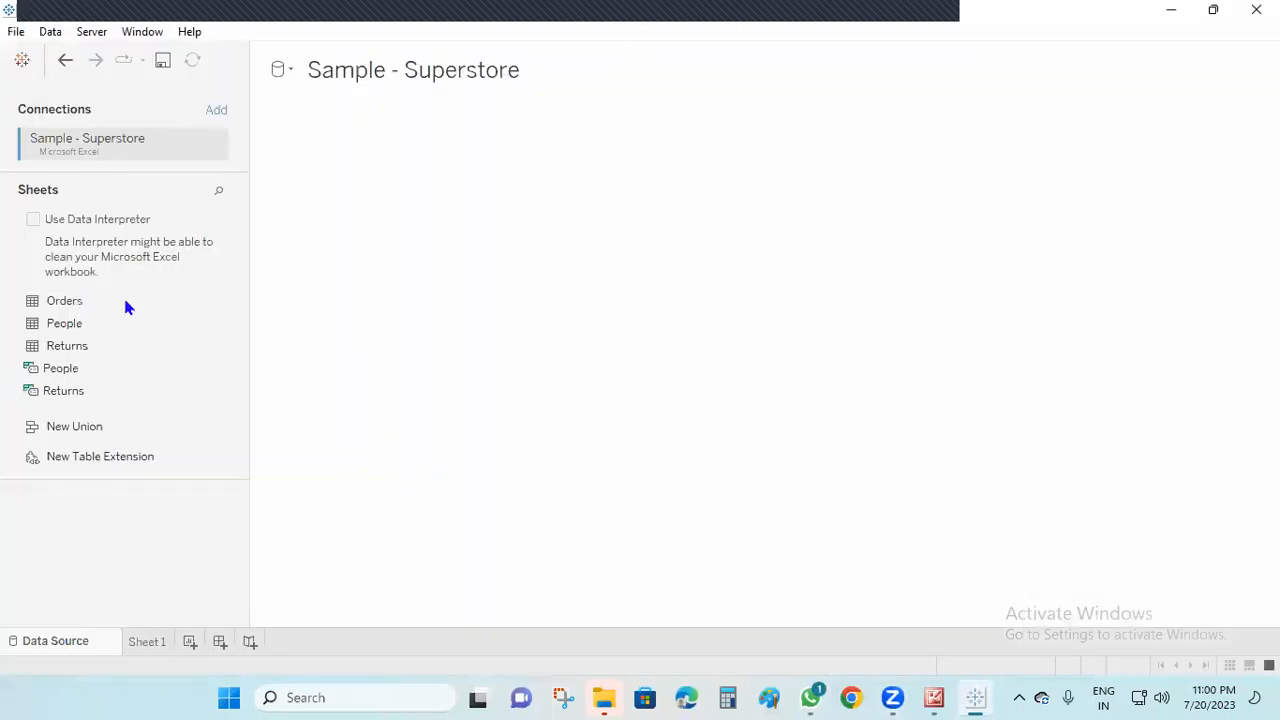
pyautogui.moveTo(64, 300); pyautogui.dragTo(554, 409)
pyautogui.click(150, 645)
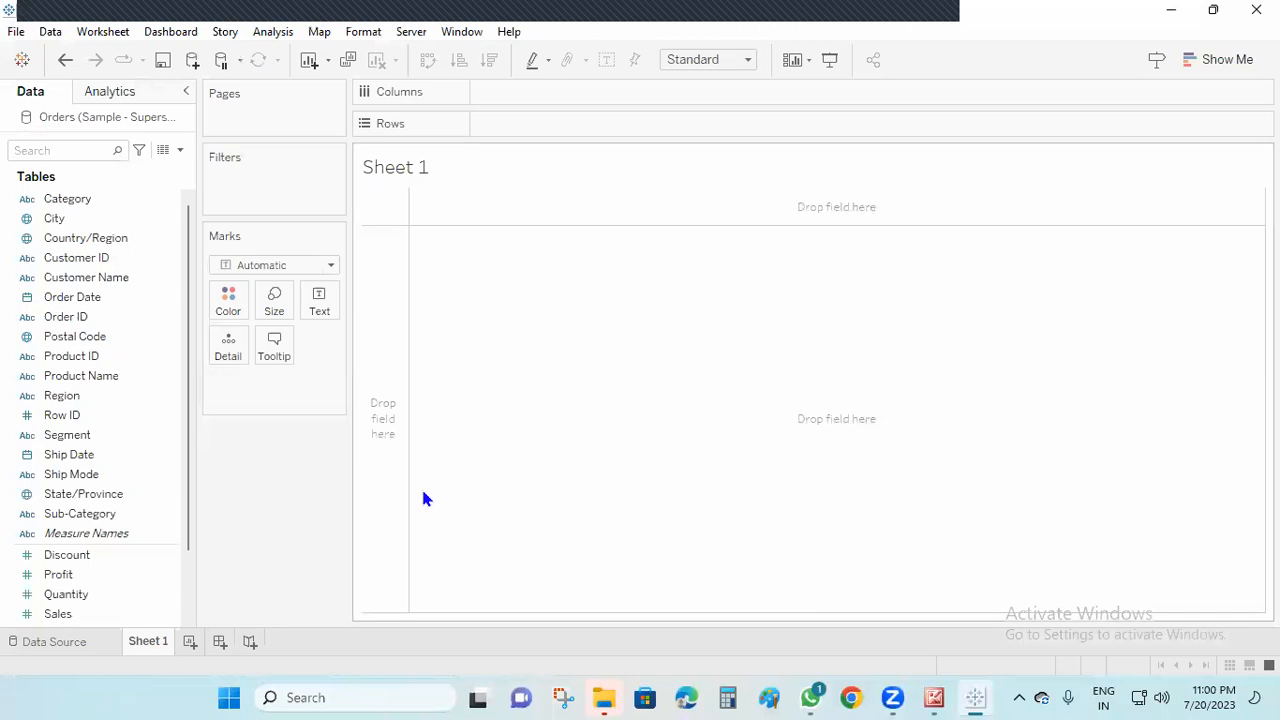
# Chart Sales by Sub-Category as horizontal bars, sorted in descending order with mark labels shown
pyautogui.moveTo(112, 519); pyautogui.dragTo(560, 128)
pyautogui.moveTo(77, 614); pyautogui.dragTo(515, 100)
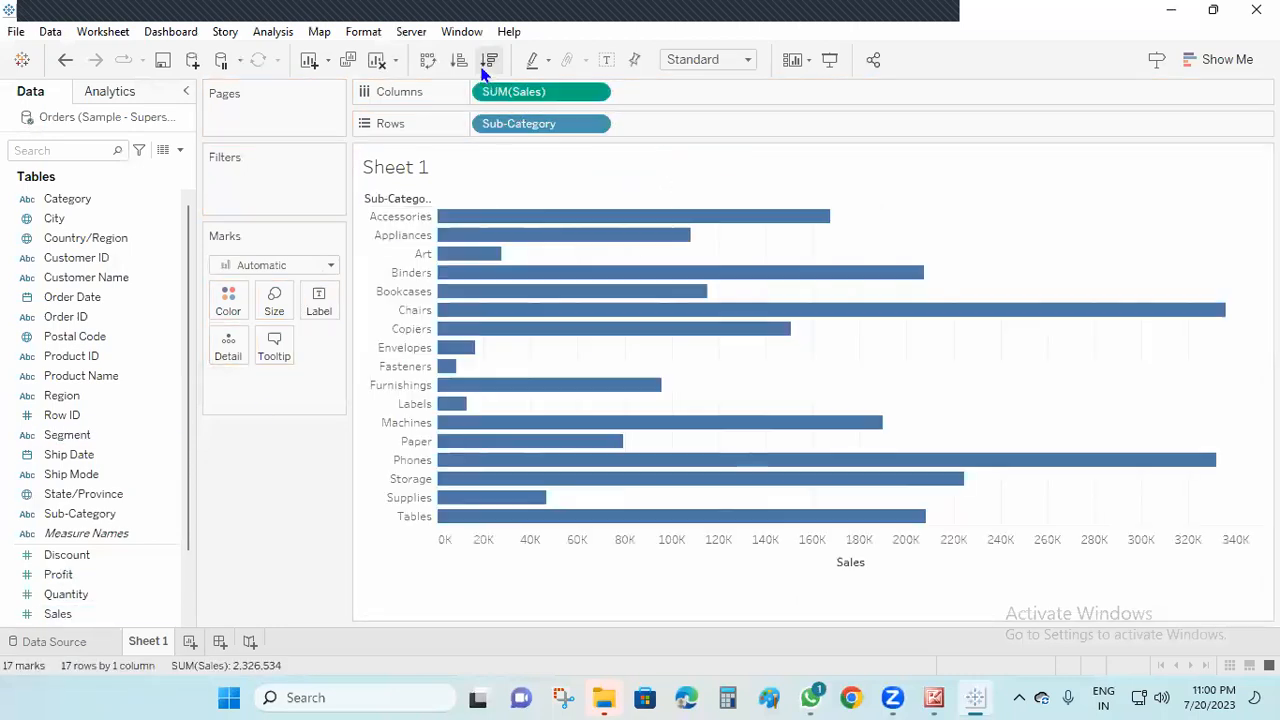
pyautogui.click(489, 59)
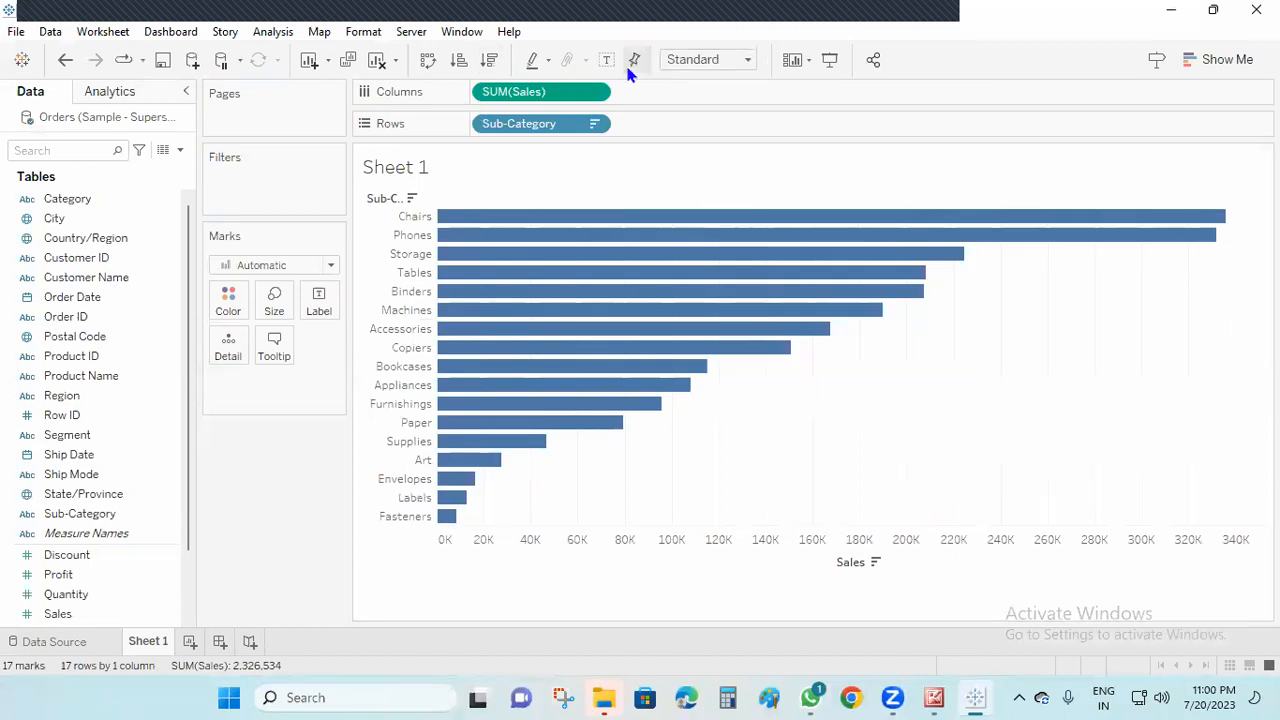
pyautogui.click(607, 60)
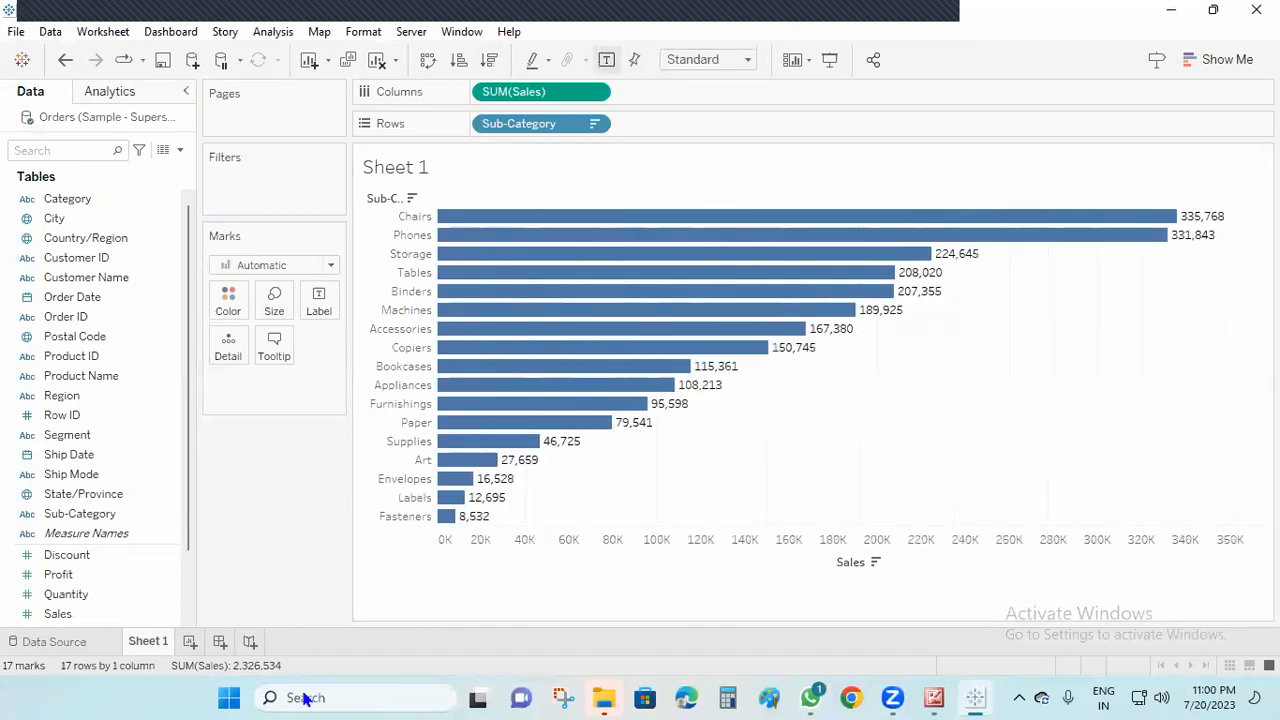
# Check the options available for the Sales chart and its Sales measure, including Forecast
pyautogui.rightClick(975, 390)
pyautogui.moveTo(1044, 520)
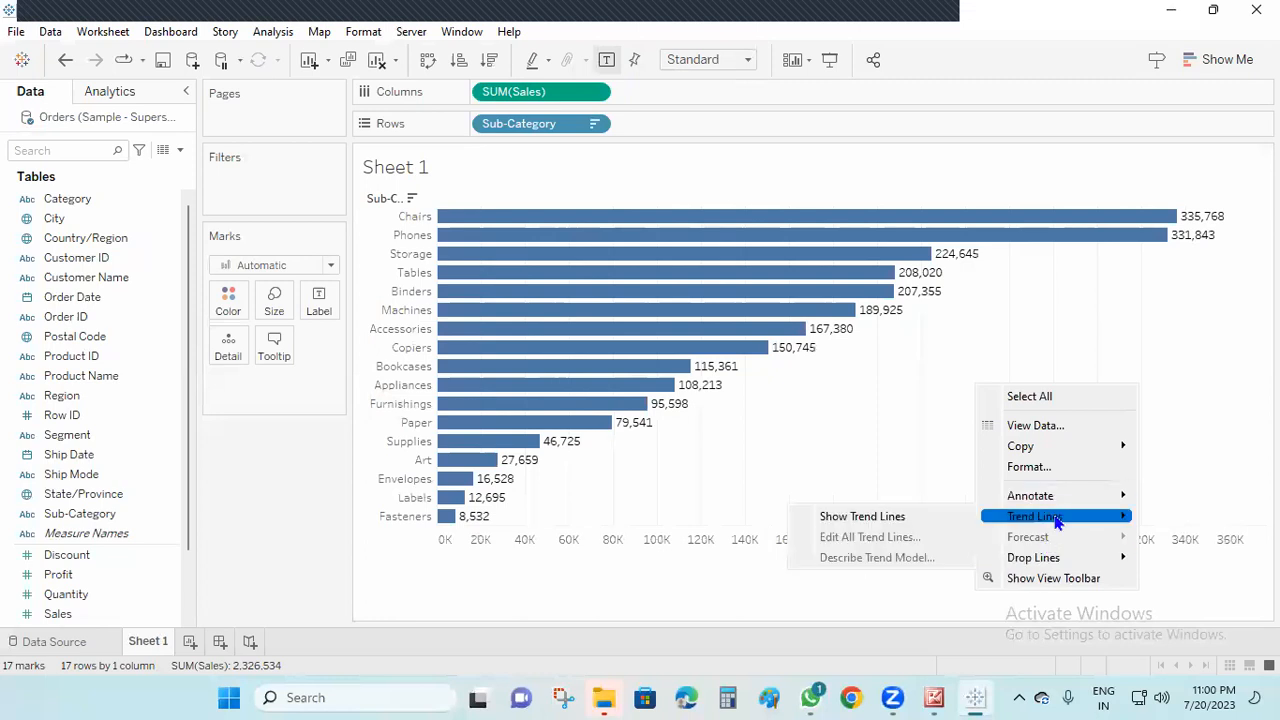
pyautogui.rightClick(524, 94)
pyautogui.click(295, 489)
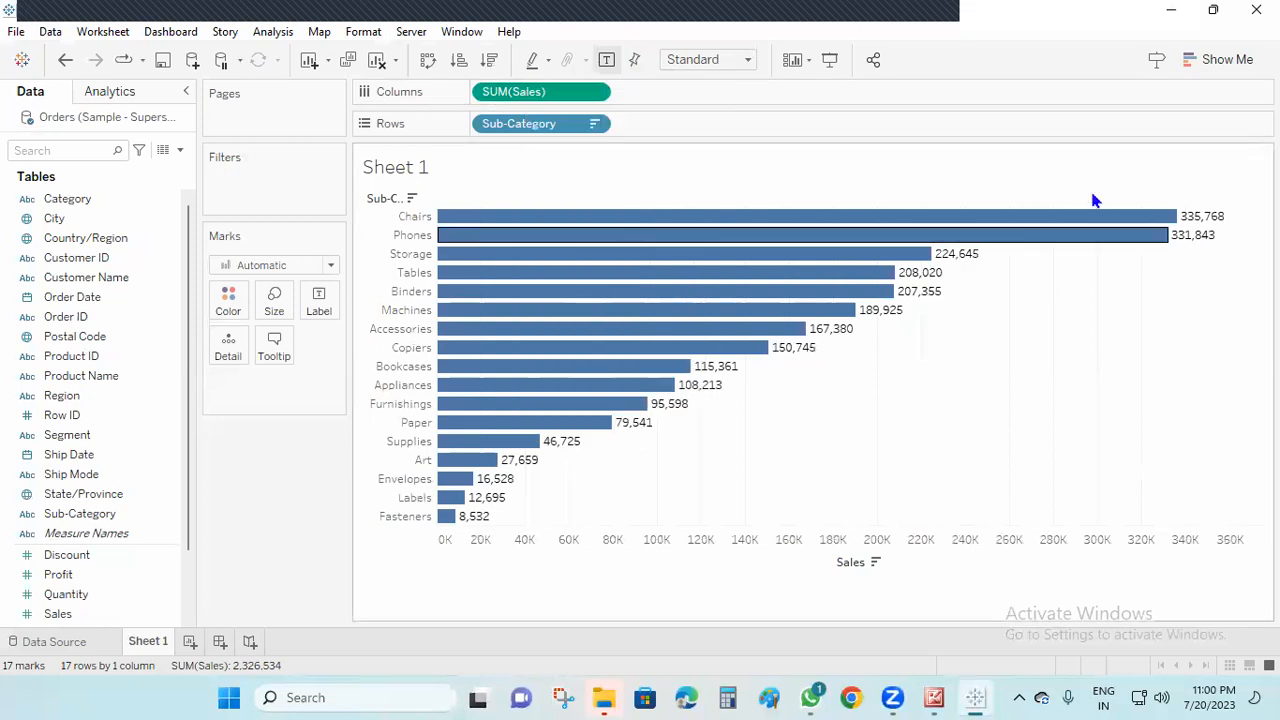
# Convert the Sales bar chart to a text table and sort its sub-categories in descending order
pyautogui.click(1228, 62)
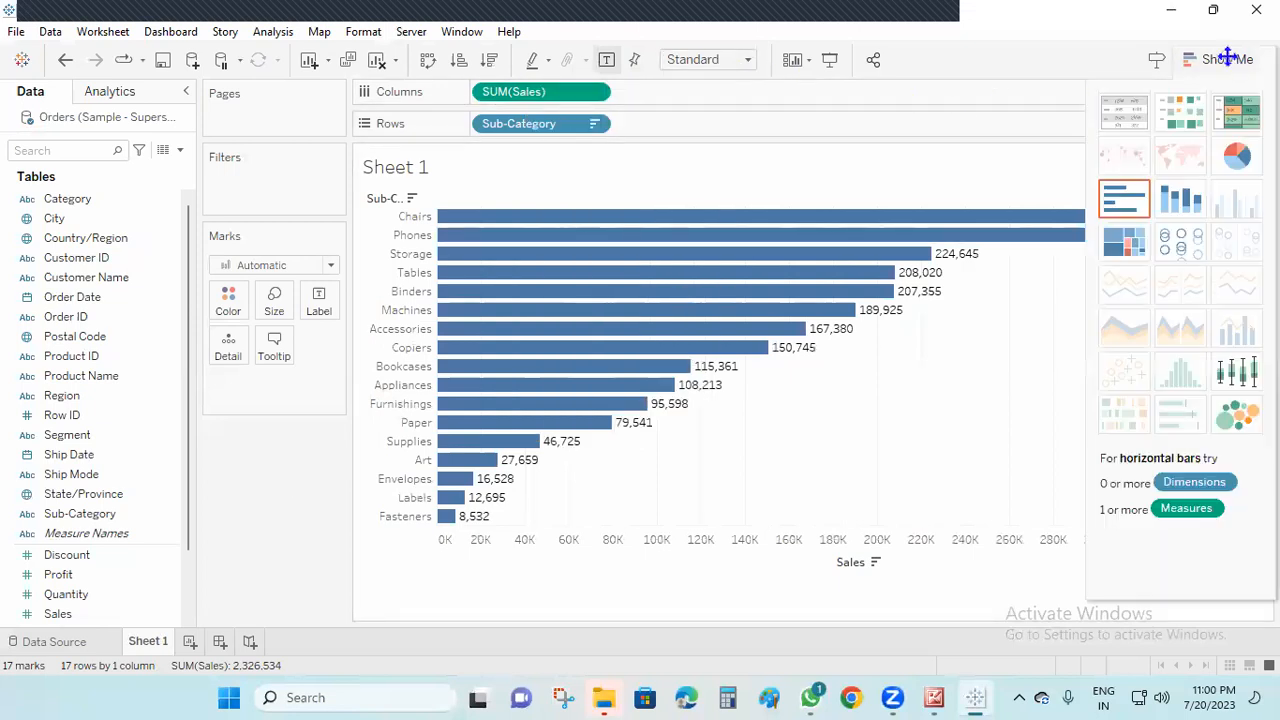
pyautogui.click(1124, 111)
pyautogui.rightClick(627, 384)
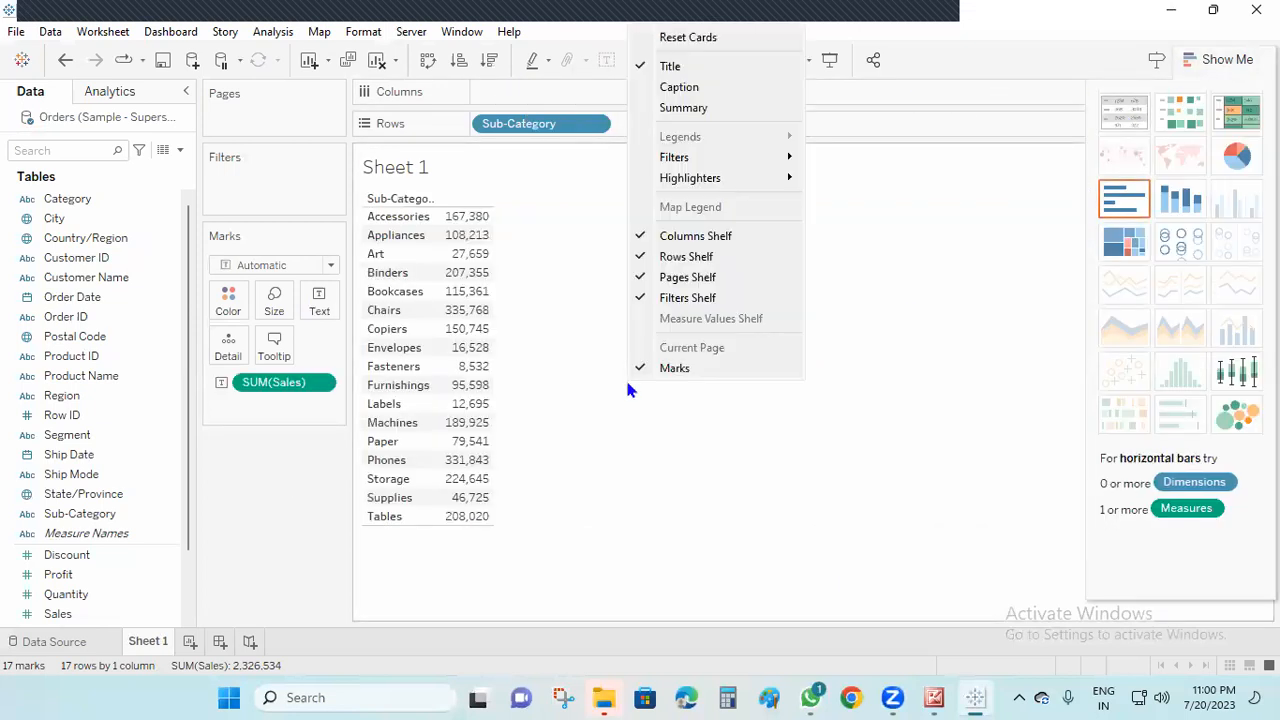
pyautogui.click(837, 517)
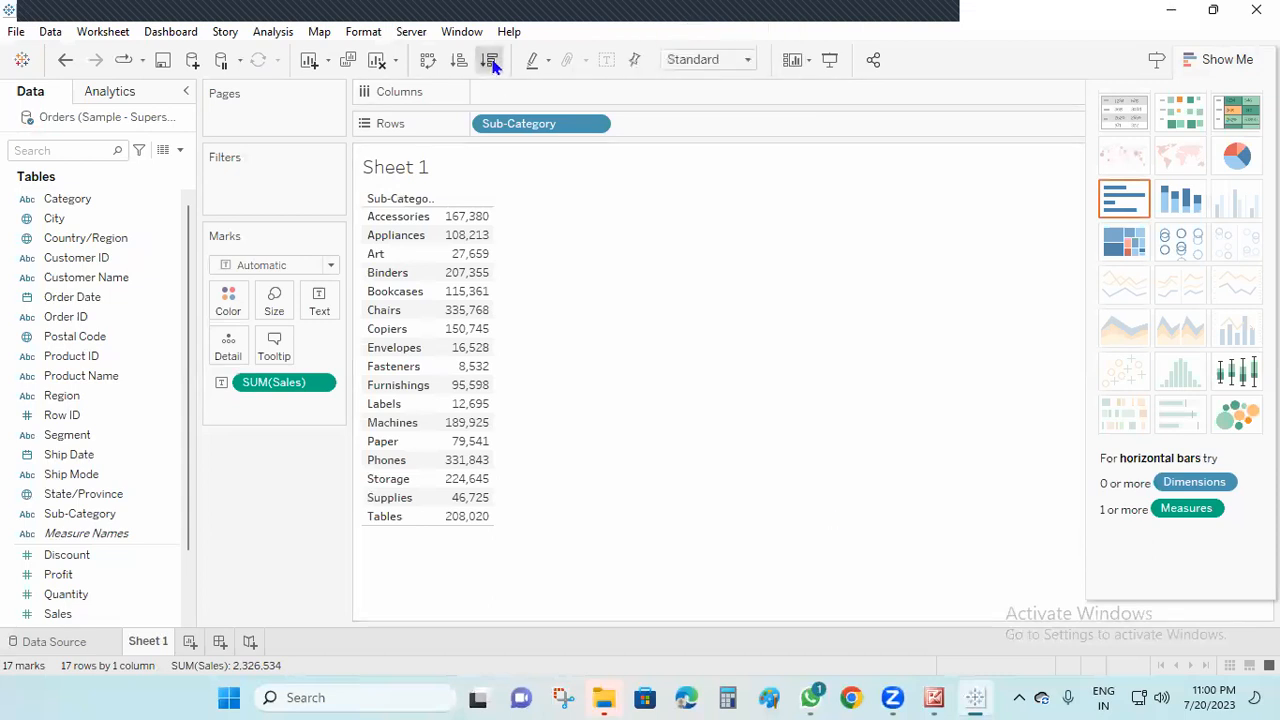
pyautogui.click(490, 61)
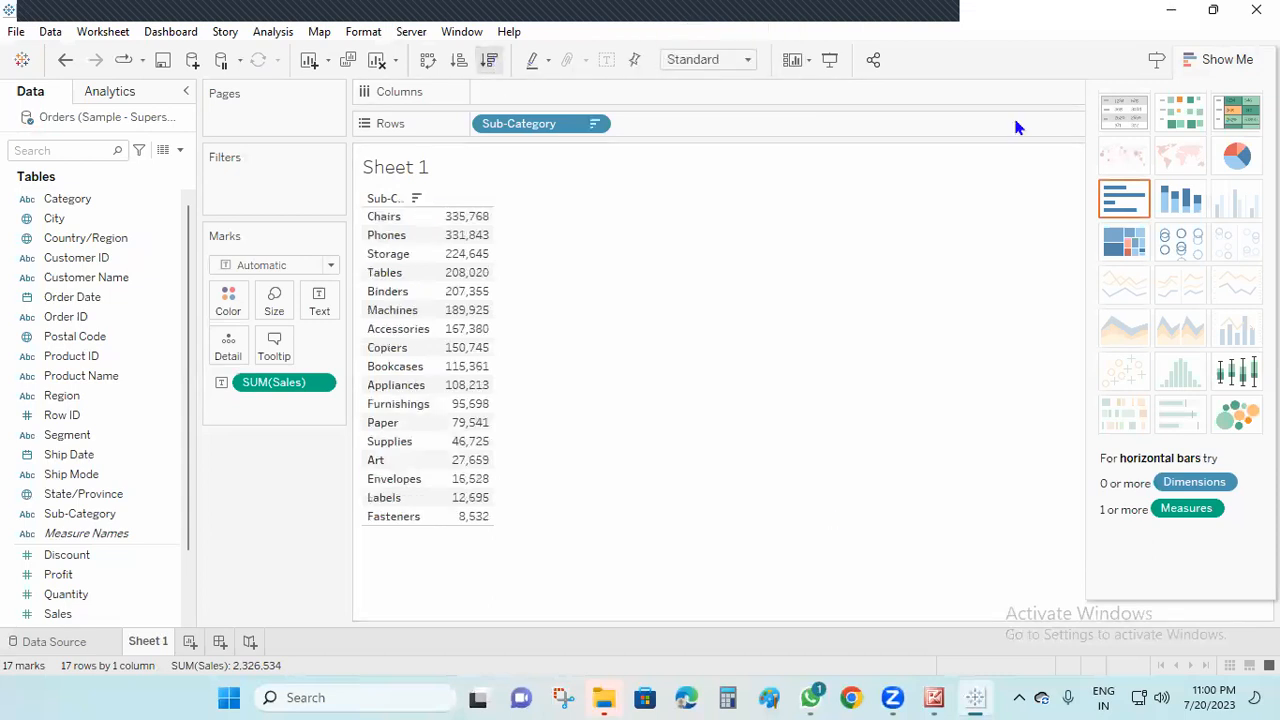
pyautogui.click(1228, 62)
# Remove Sub-Category from Rows, add it back and sort the text table in descending order of Sales
pyautogui.moveTo(551, 124); pyautogui.dragTo(150, 562)
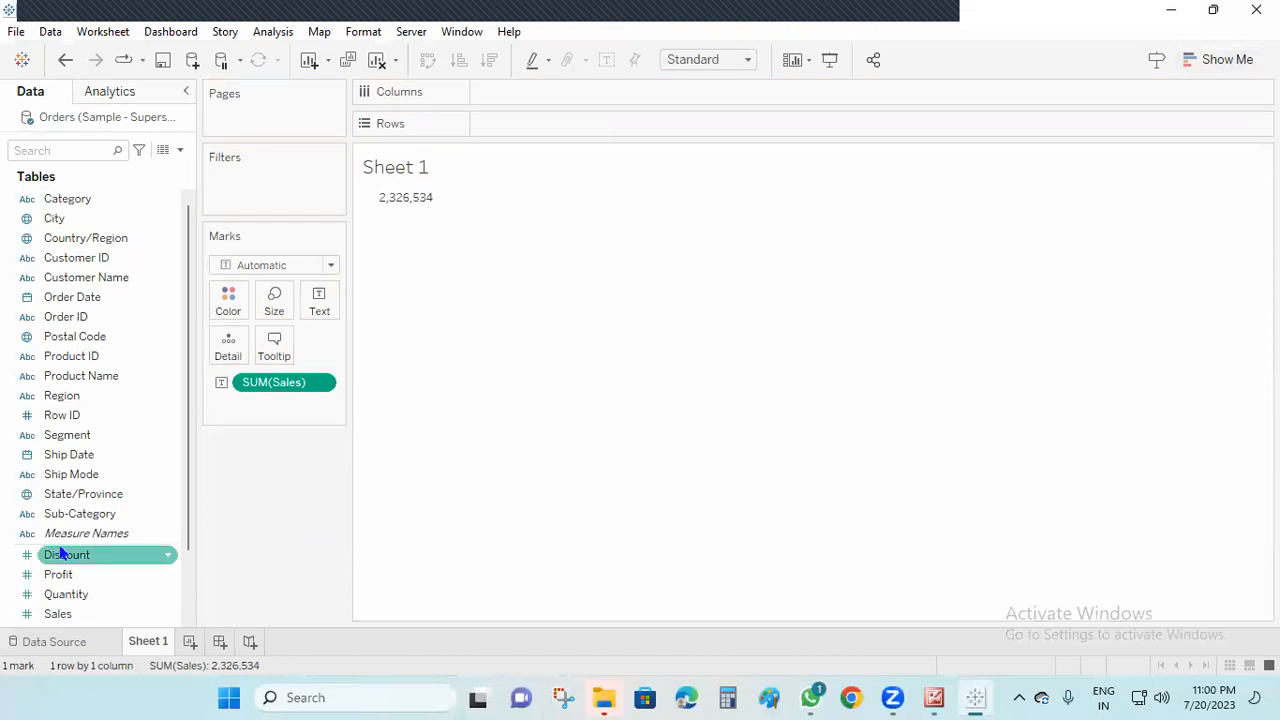
pyautogui.click(94, 494)
pyautogui.moveTo(100, 522); pyautogui.dragTo(583, 126)
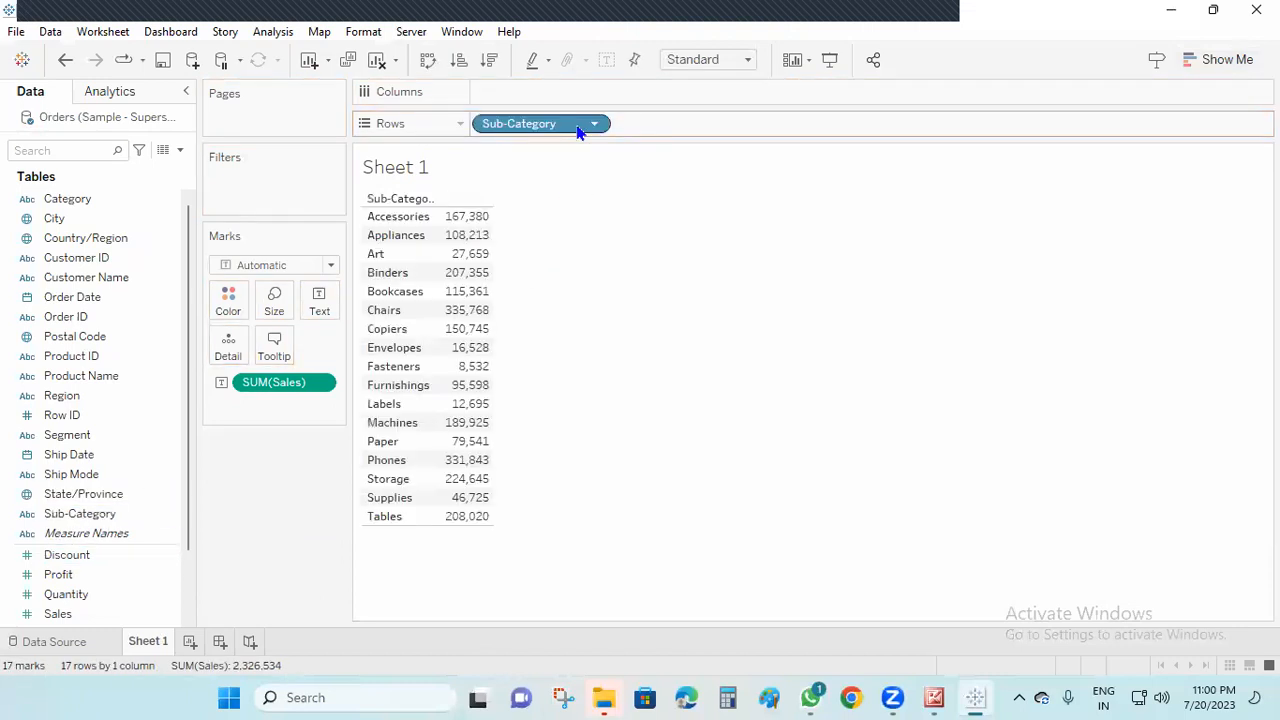
pyautogui.click(489, 60)
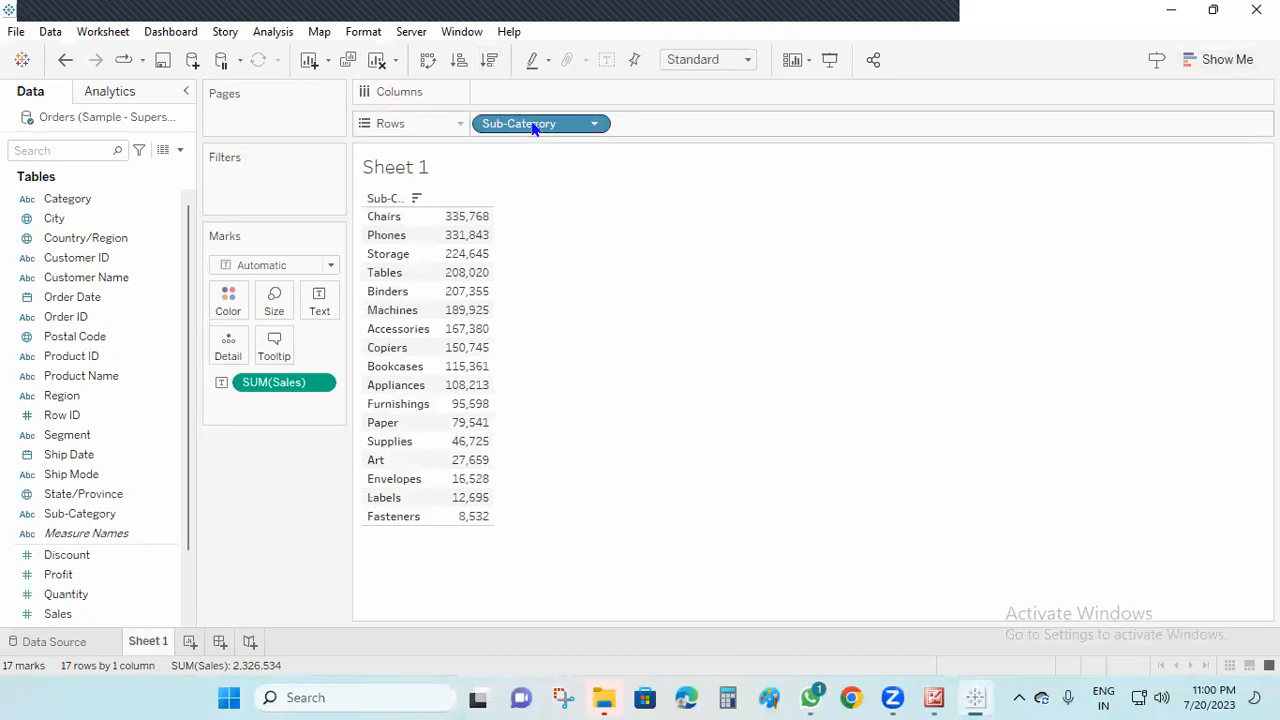
# Clear the sheet and chart Profit by Sub-Category as horizontal bars
pyautogui.click(376, 60)
pyautogui.click(86, 553)
pyautogui.click(100, 518)
pyautogui.moveTo(100, 520); pyautogui.dragTo(585, 127)
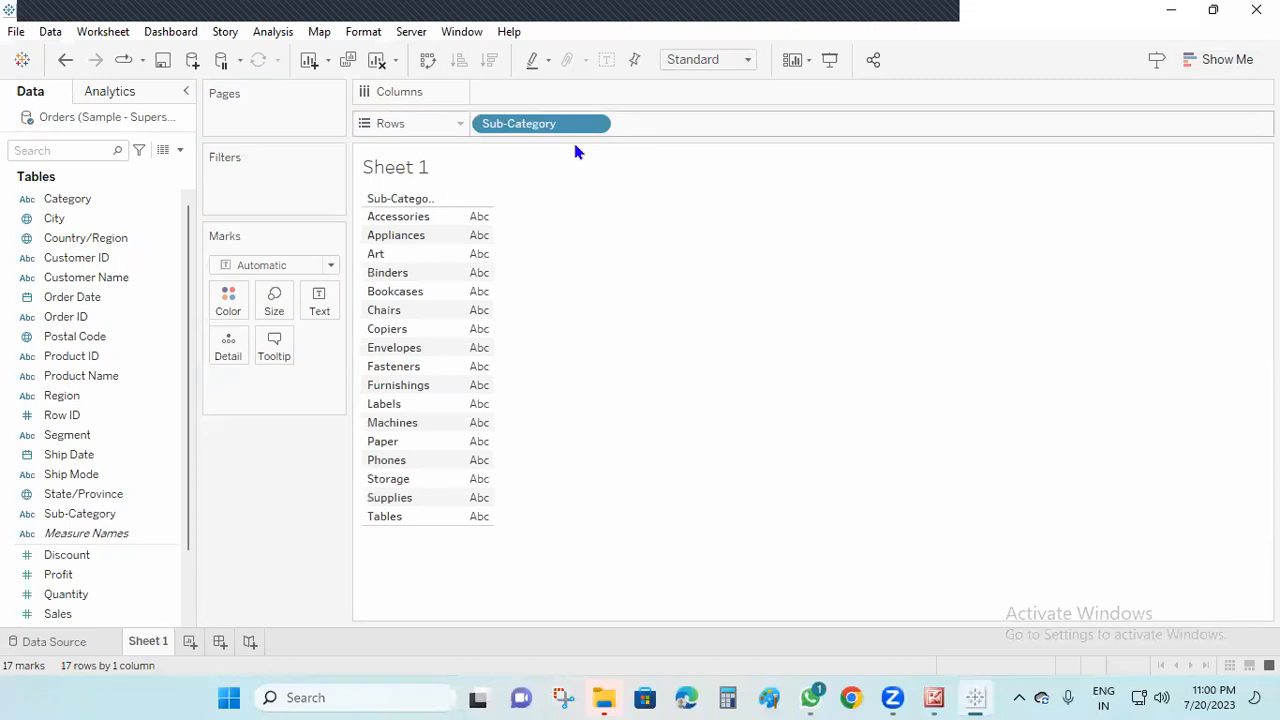
pyautogui.click(83, 576)
pyautogui.click(63, 594)
pyautogui.moveTo(70, 575); pyautogui.dragTo(560, 92)
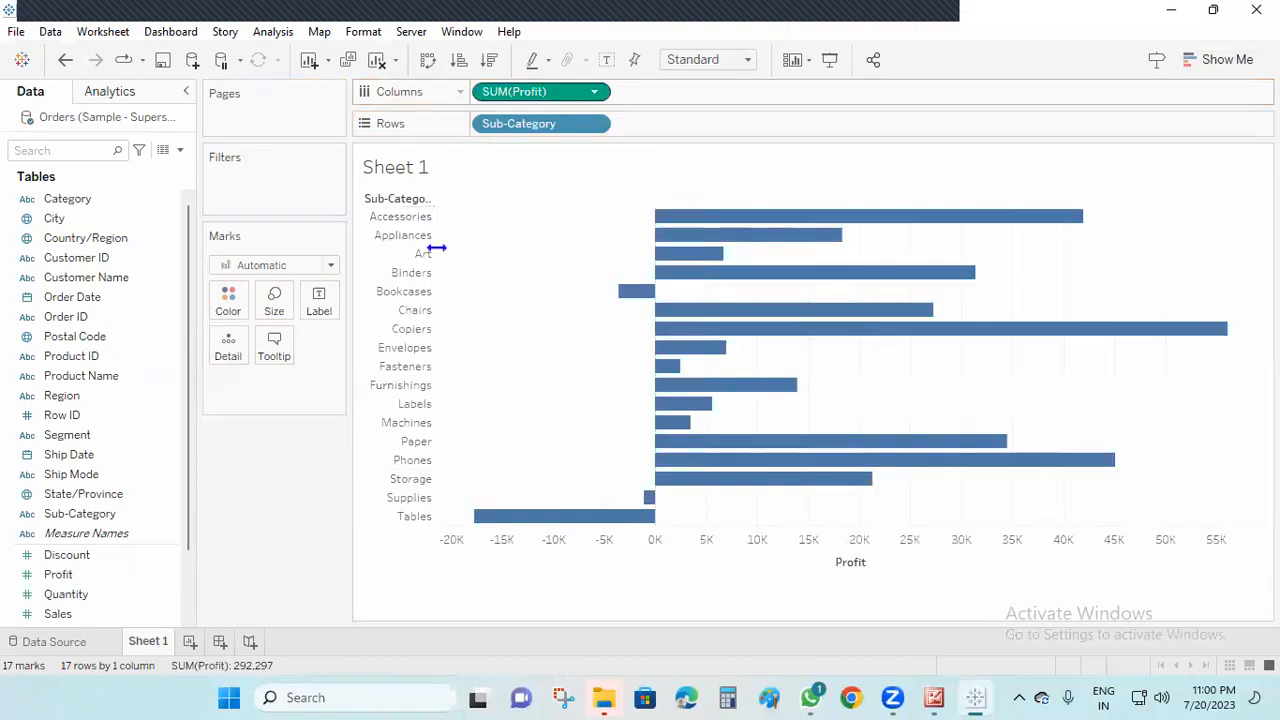
# Show mark labels on the Profit bars and check whether Forecast is available for the view
pyautogui.rightClick(1070, 370)
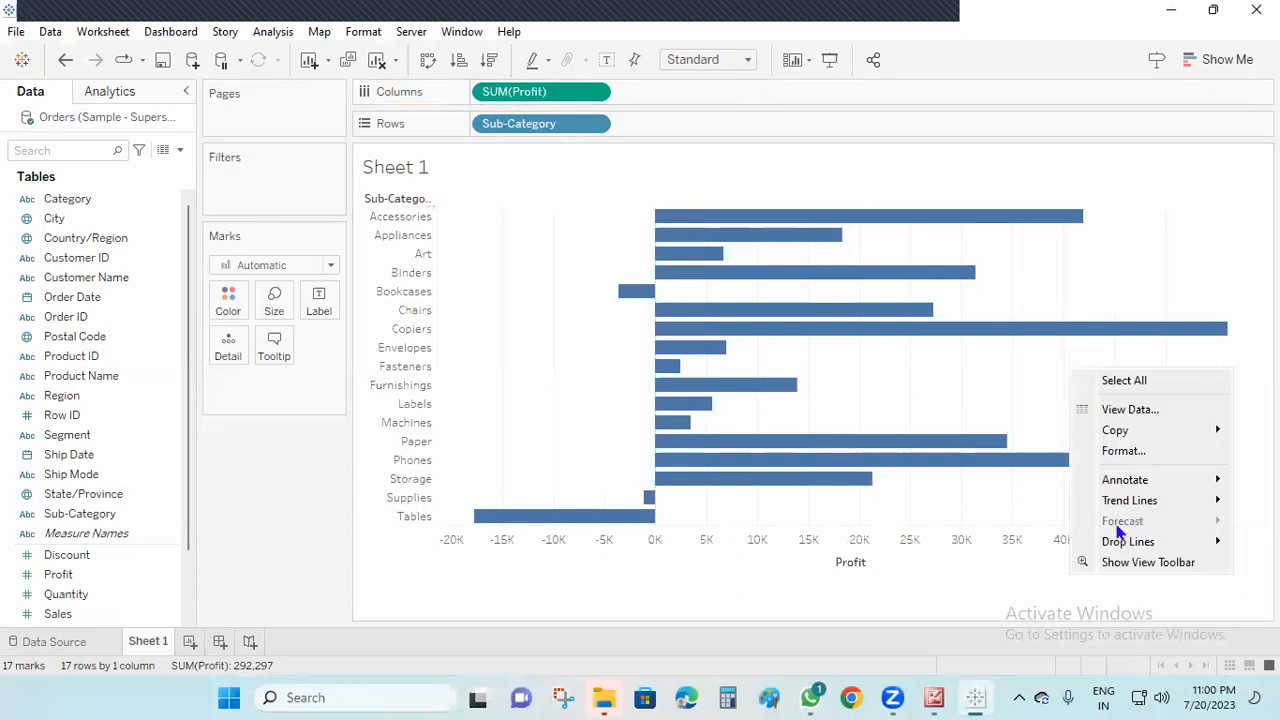
pyautogui.click(603, 62)
pyautogui.rightClick(1217, 332)
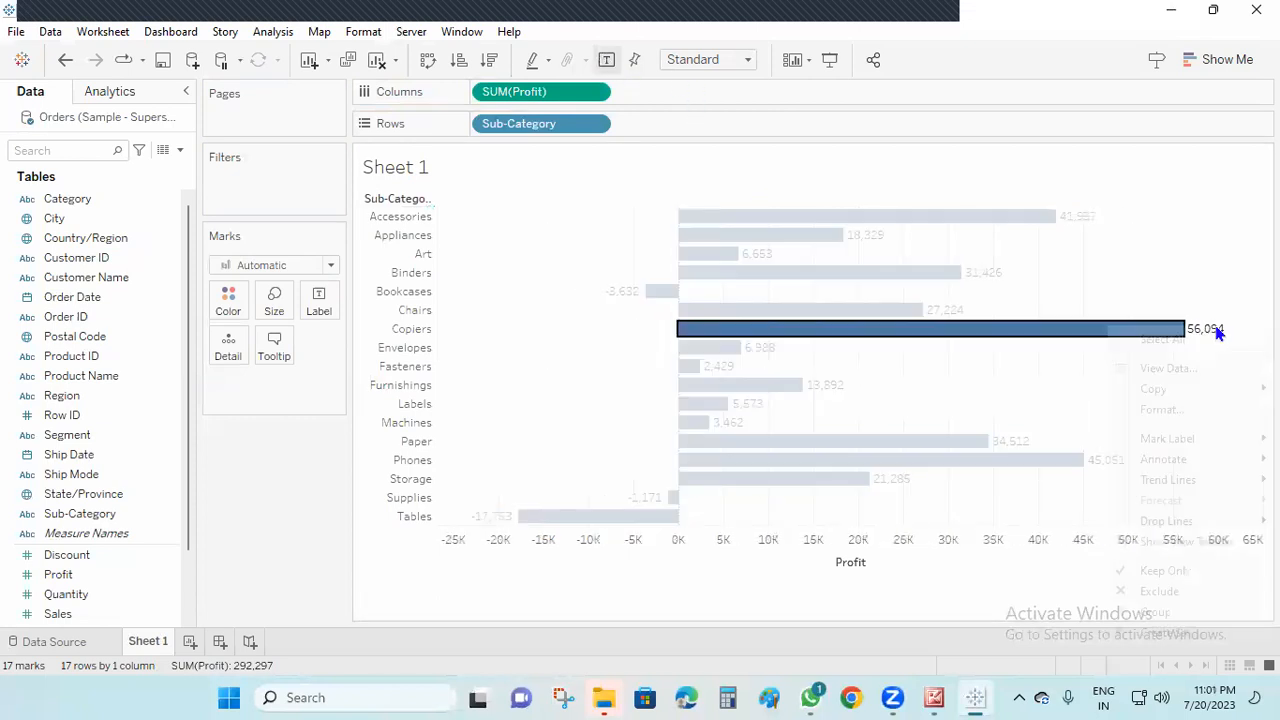
pyautogui.rightClick(1062, 381)
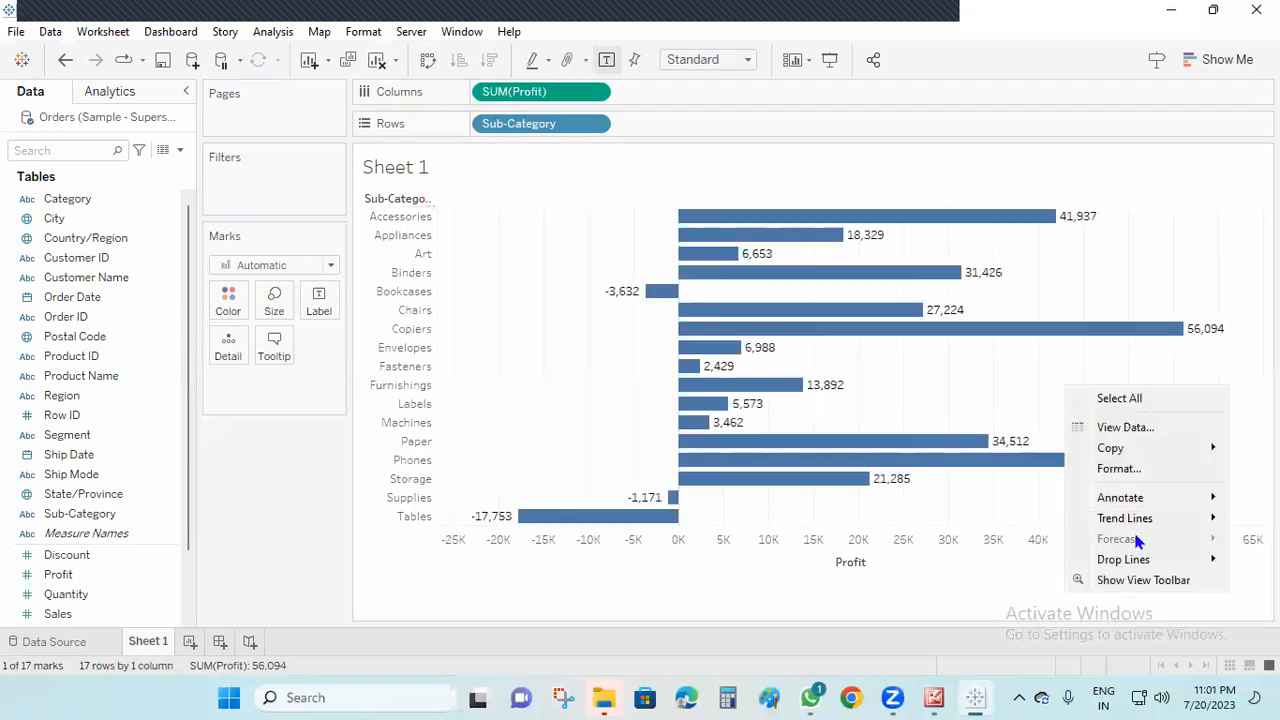
# Try adding Sales beside Profit on Columns, check the forecasting and analytics options, and remove Sales again
pyautogui.moveTo(74, 606); pyautogui.dragTo(665, 92)
pyautogui.rightClick(1168, 393)
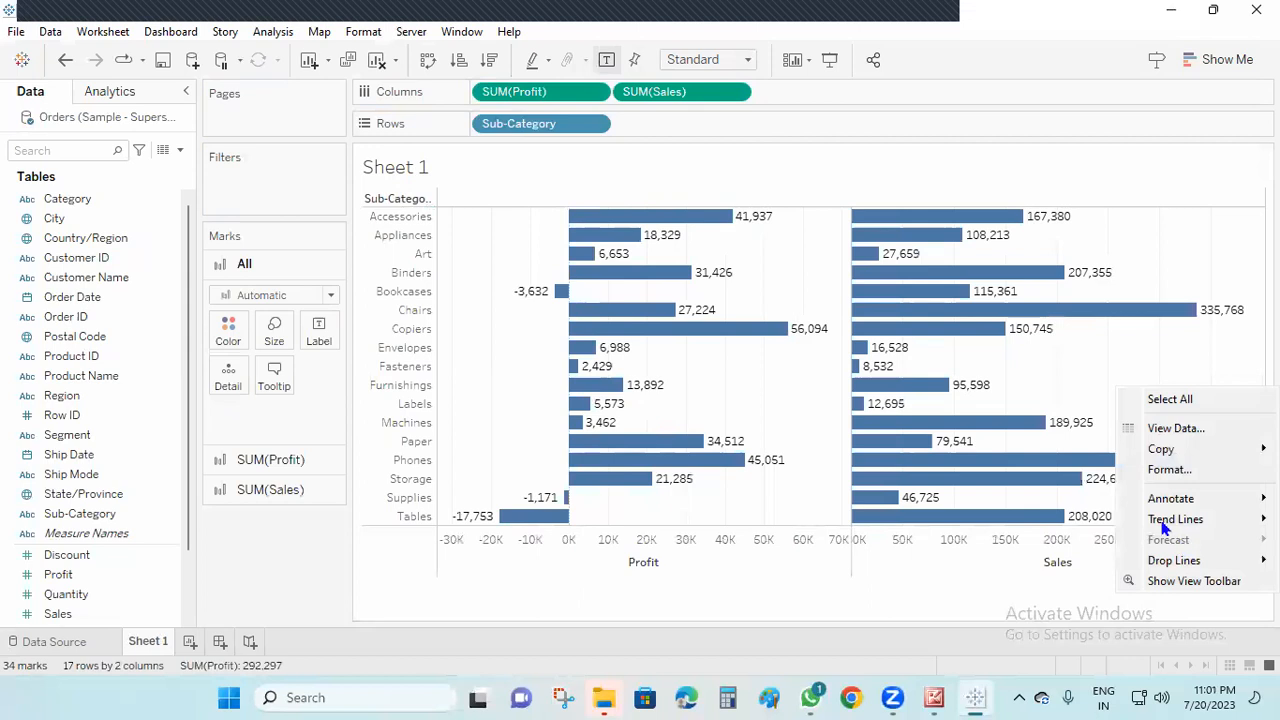
pyautogui.click(100, 90)
pyautogui.click(103, 90)
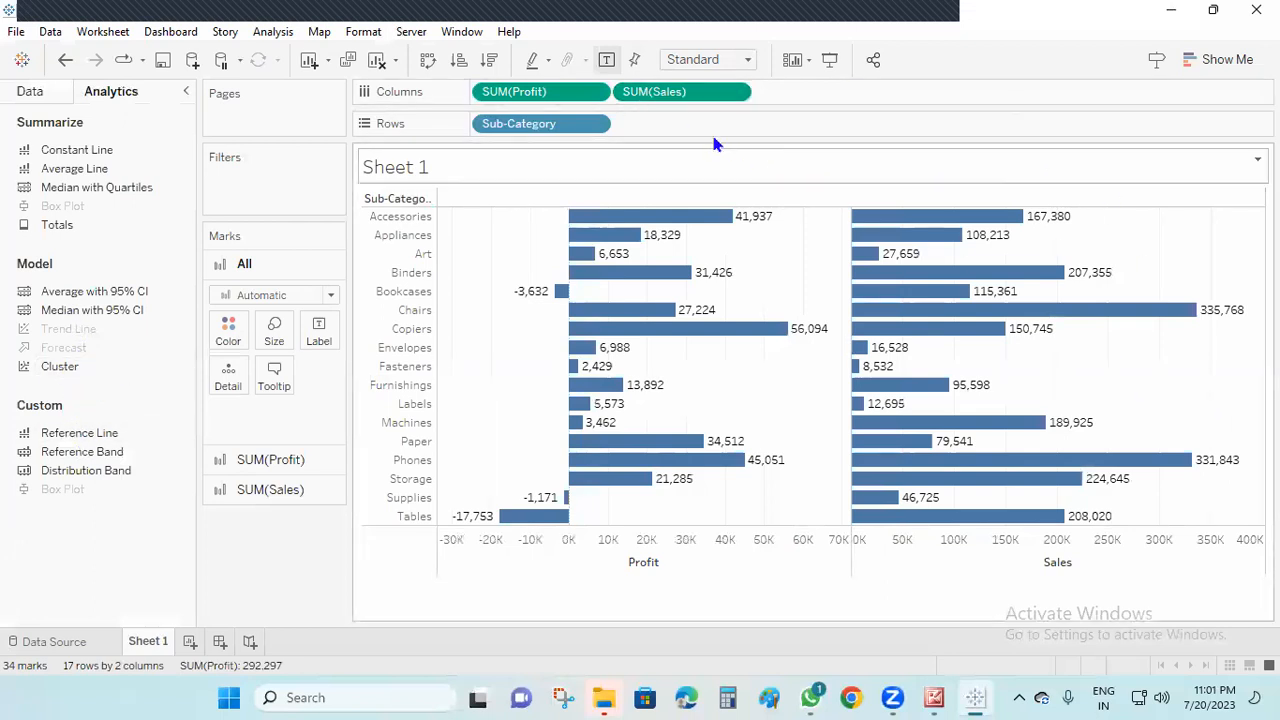
pyautogui.moveTo(680, 91); pyautogui.dragTo(258, 470)
# Try to show trend lines on the Profit by Sub-Category chart
pyautogui.rightClick(1126, 377)
pyautogui.moveTo(1190, 521)
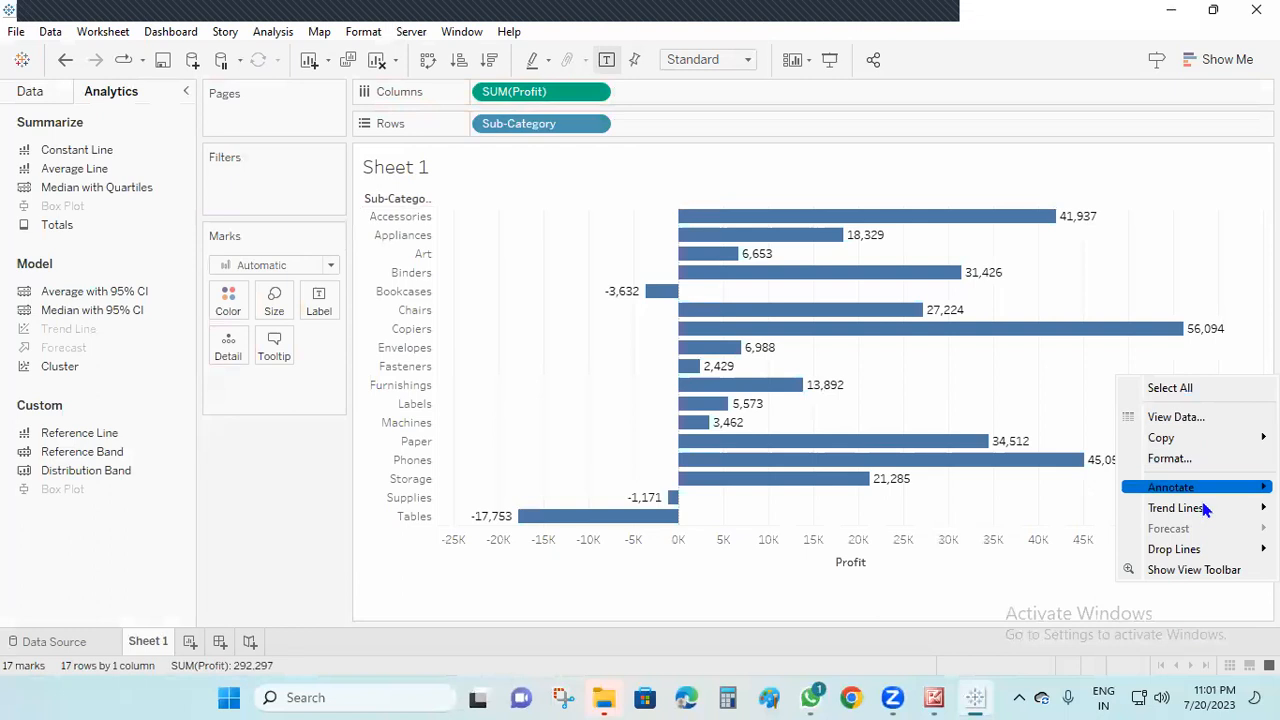
pyautogui.click(1015, 508)
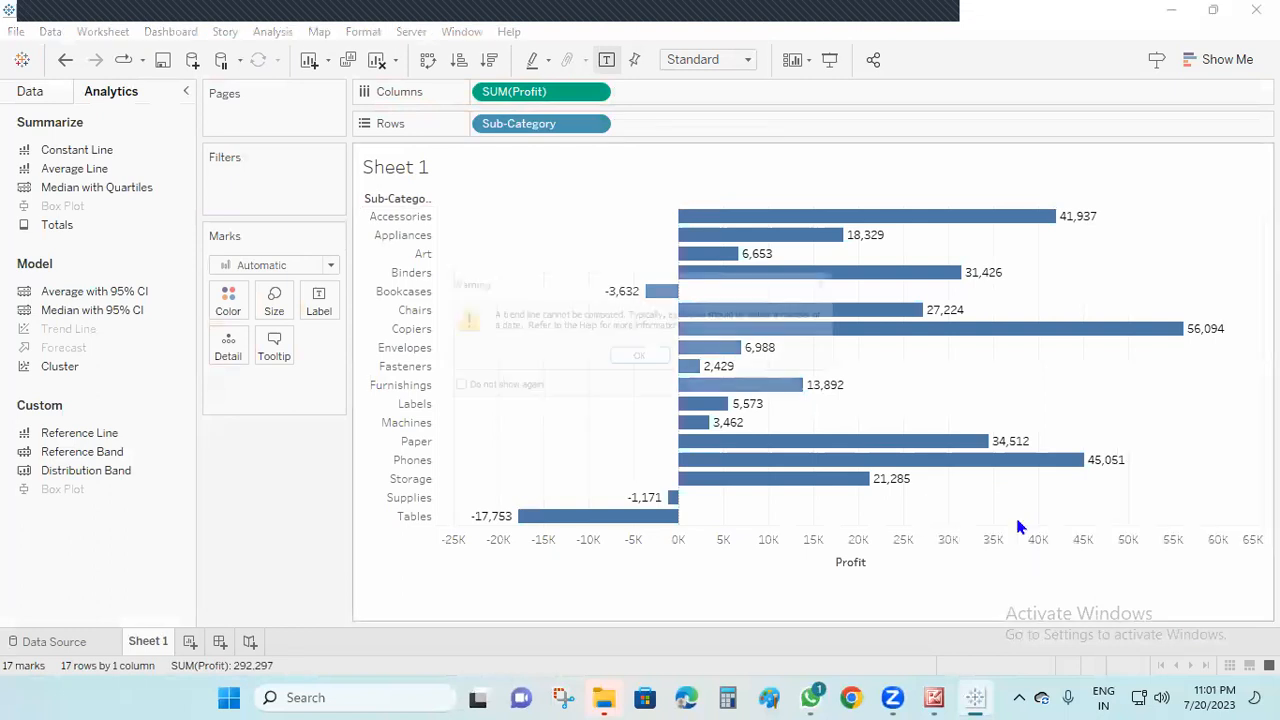
pyautogui.click(640, 360)
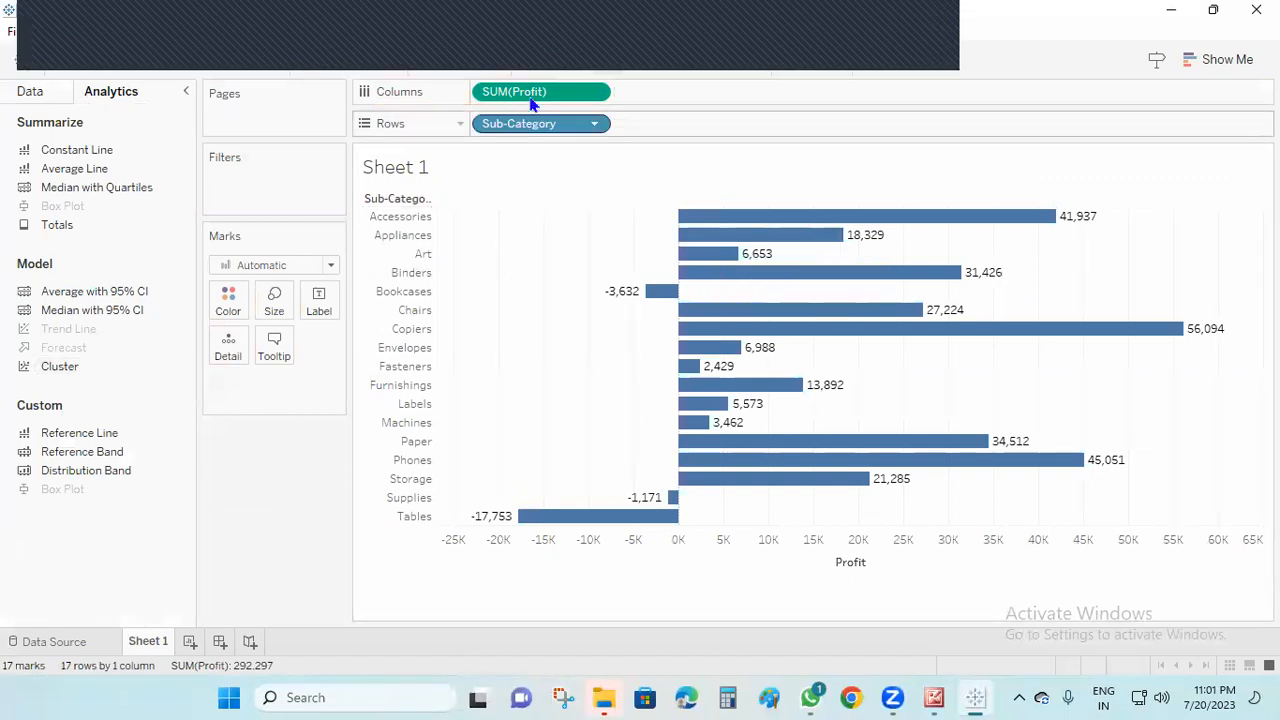
# Add Order Date by year ahead of Sub-Category on Rows and show a forecast for Profit
pyautogui.click(55, 92)
pyautogui.moveTo(72, 297); pyautogui.dragTo(477, 118)
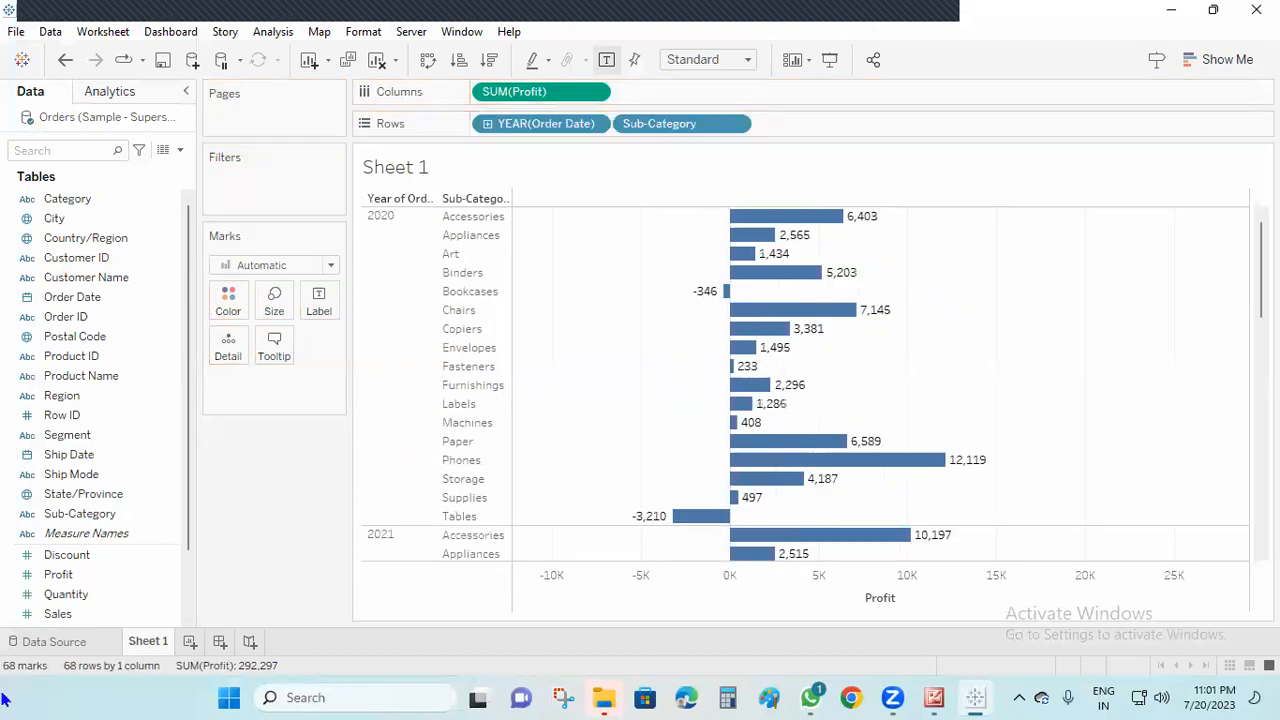
pyautogui.rightClick(1033, 345)
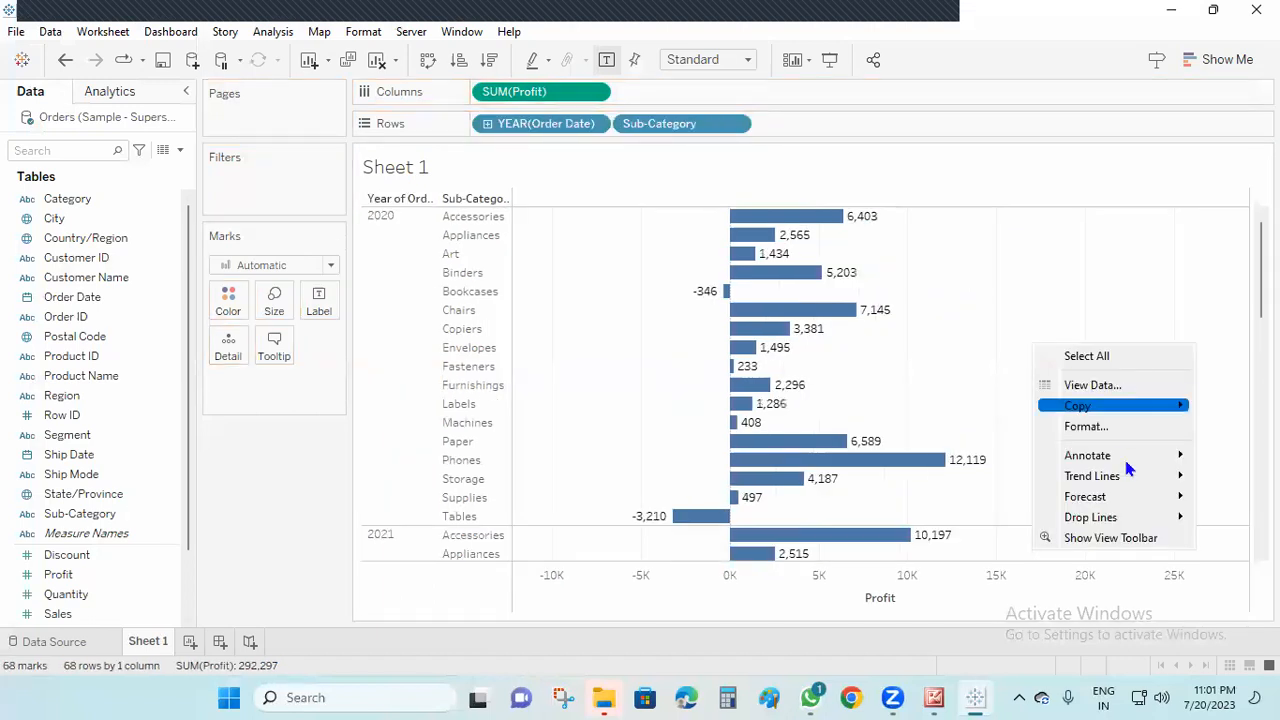
pyautogui.moveTo(1092, 505)
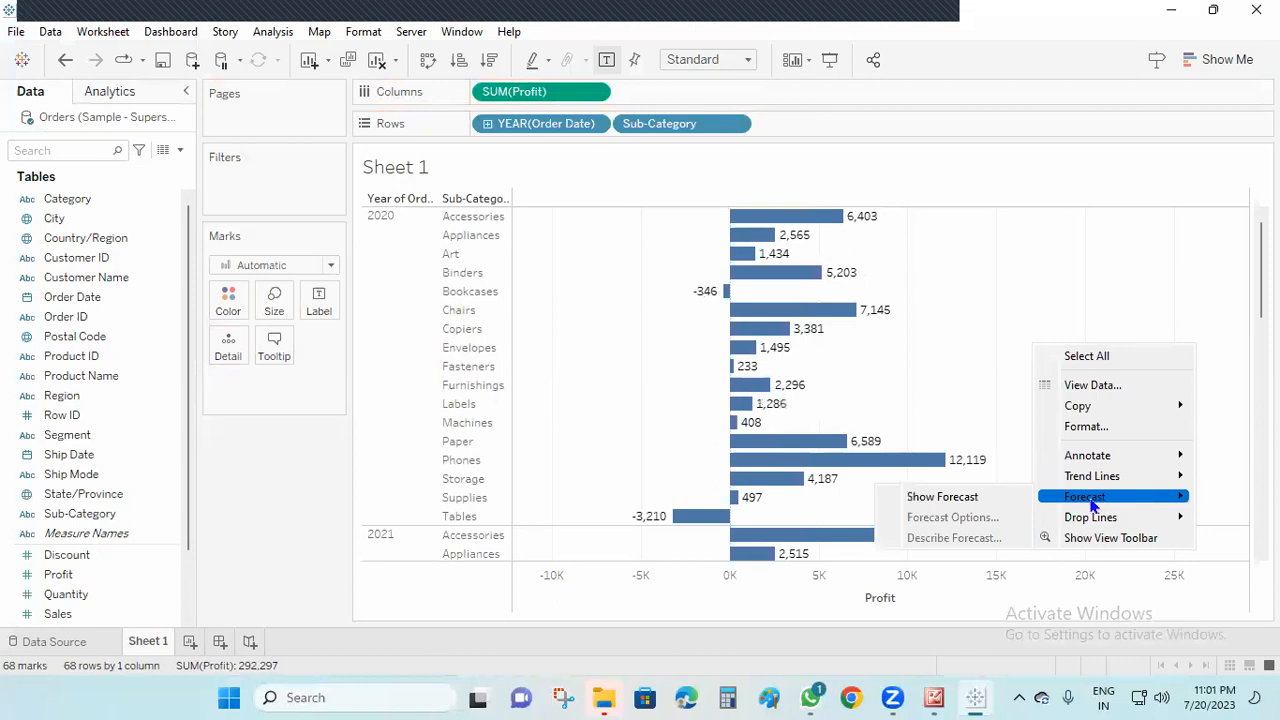
pyautogui.click(985, 500)
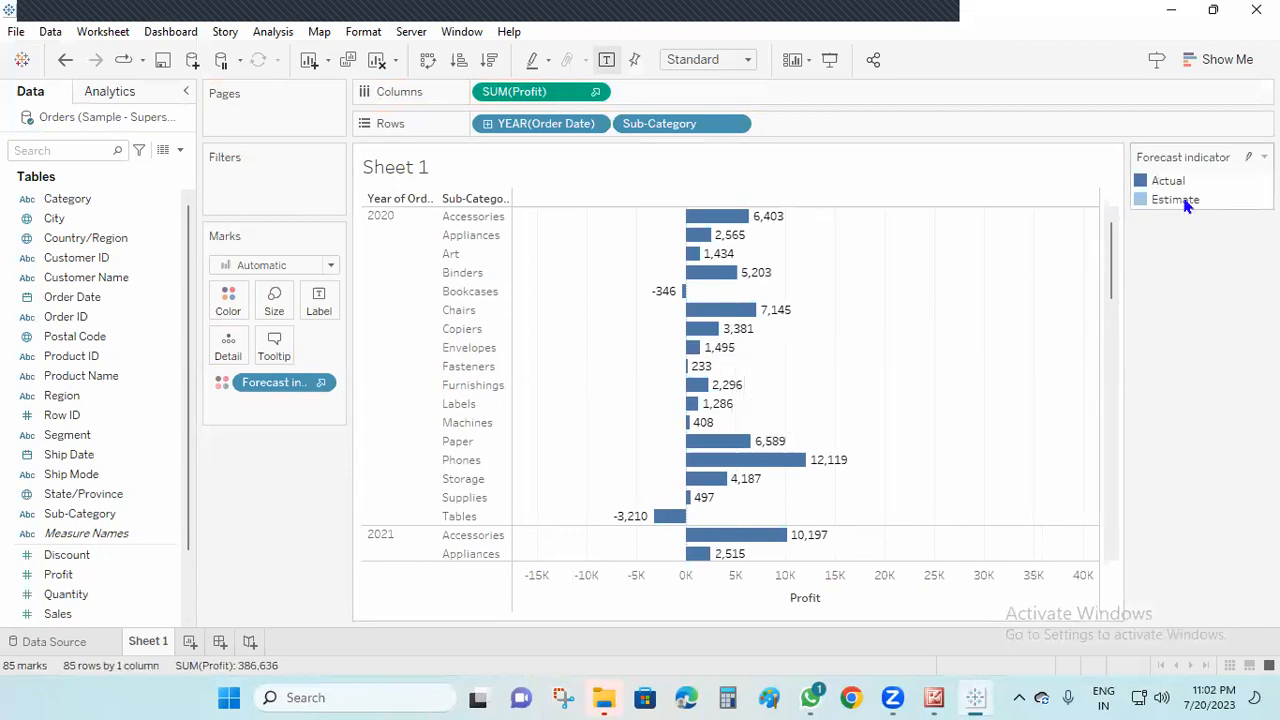
# Sort the sub-categories in descending order of Profit and convert the forecast chart to discrete lines
pyautogui.click(493, 60)
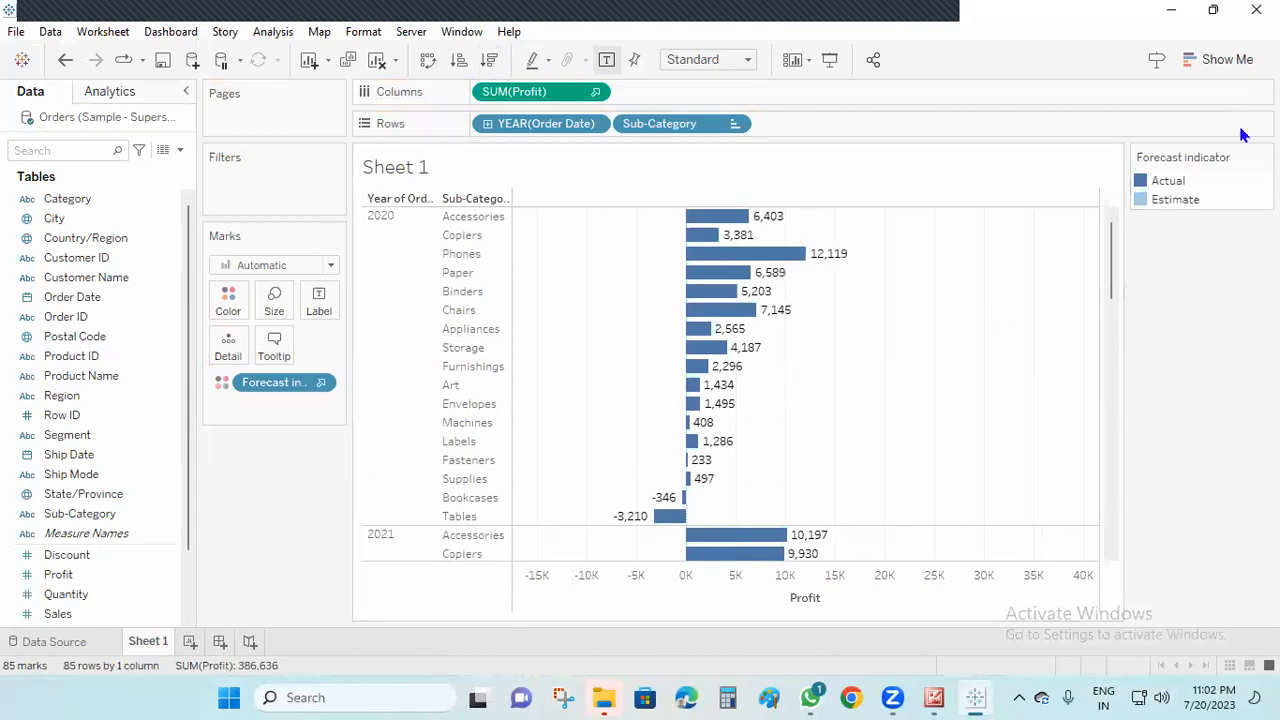
pyautogui.click(1228, 59)
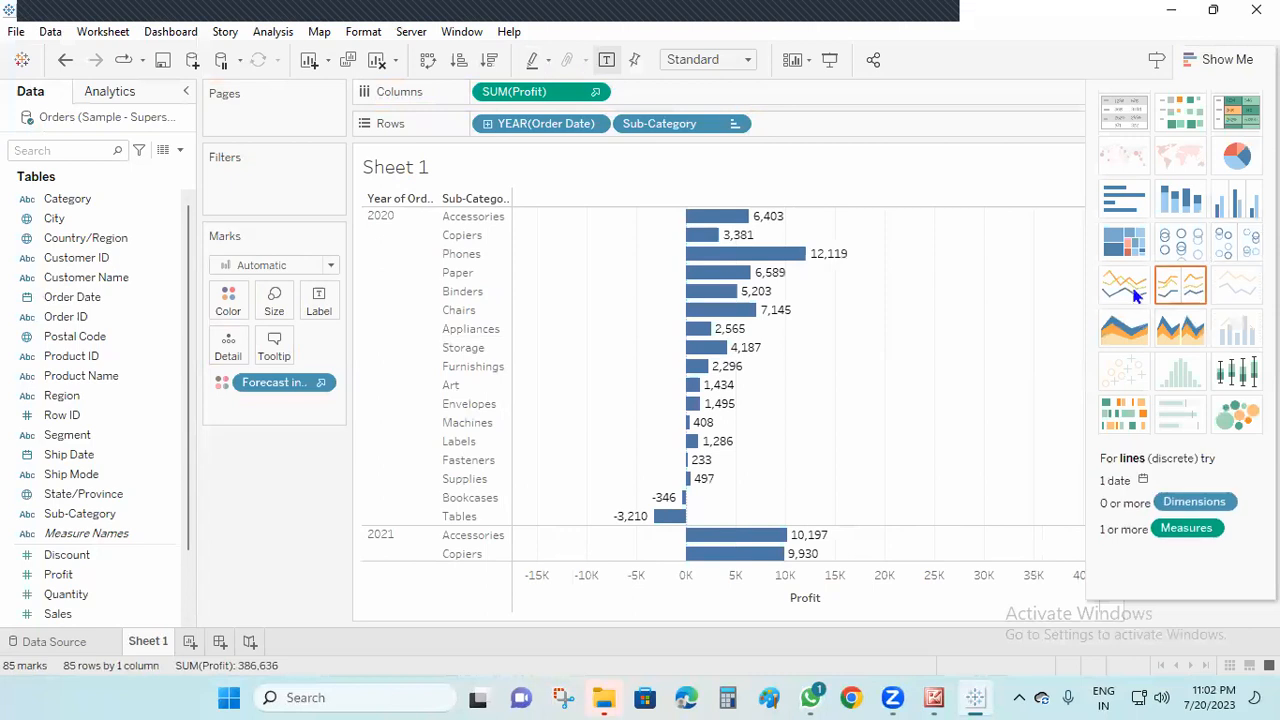
pyautogui.click(1180, 285)
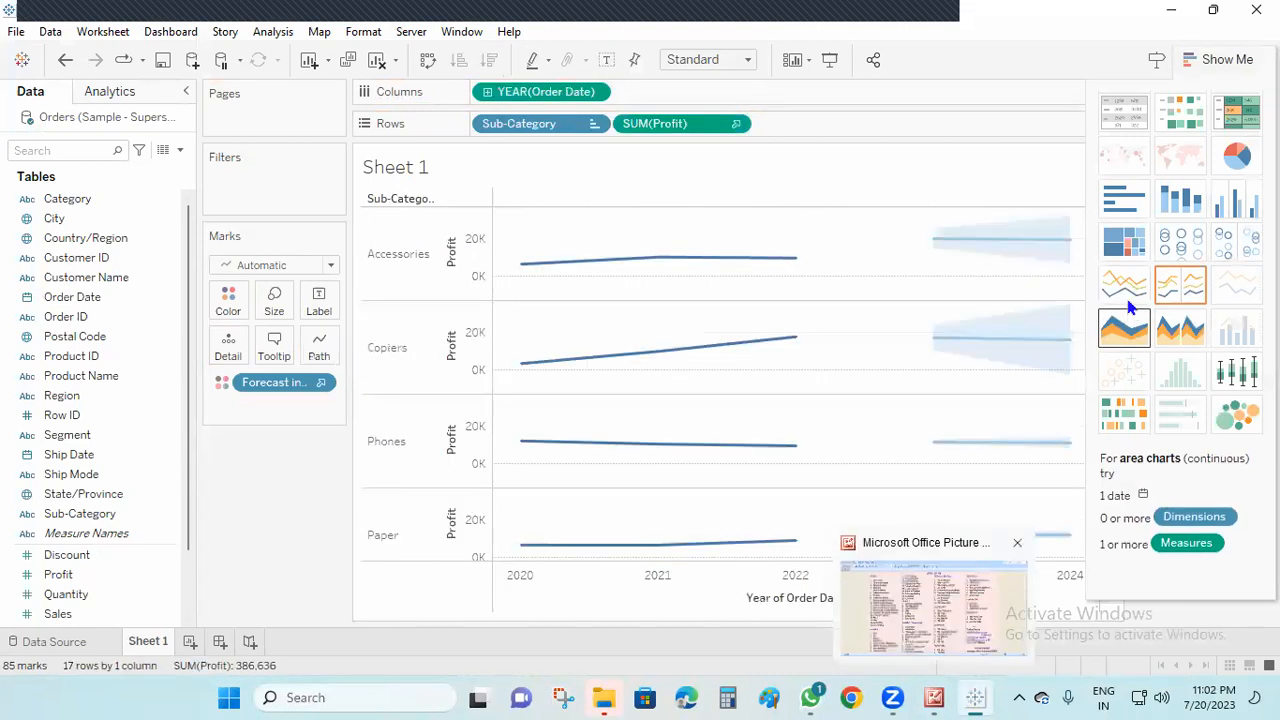
pyautogui.click(1228, 59)
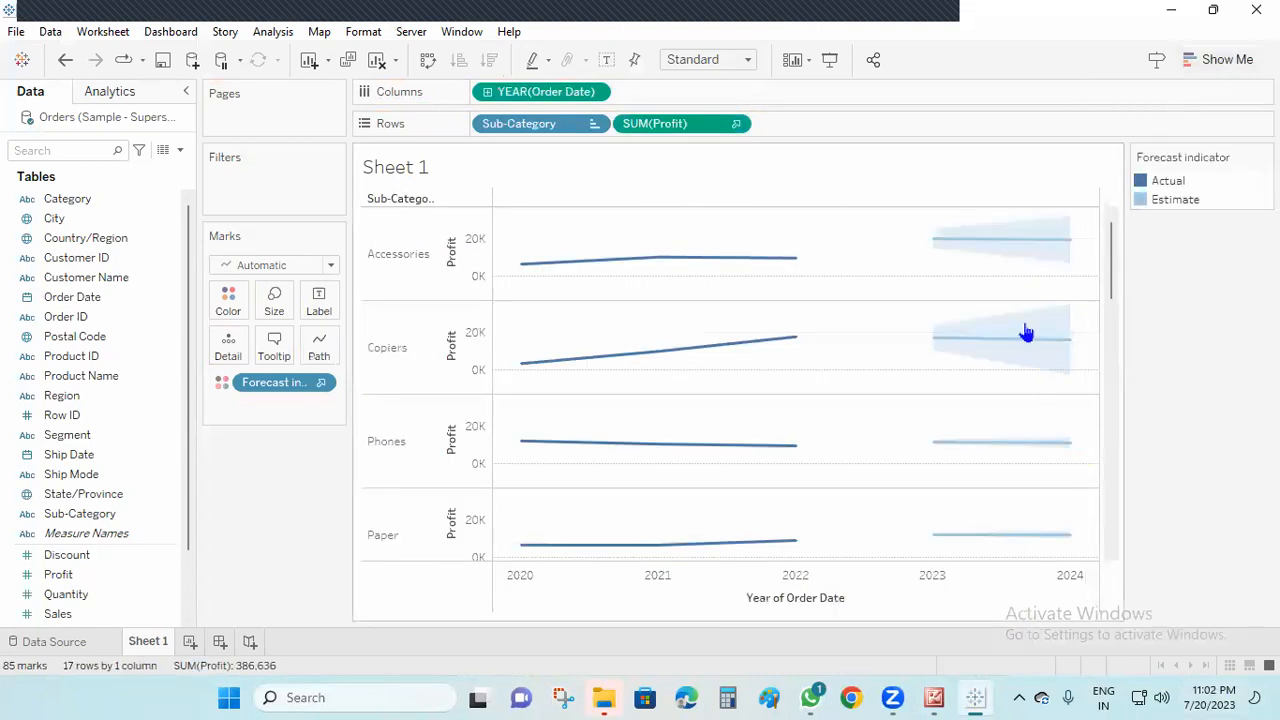
# Clear the worksheet and build a text table of Sales by Order Date year and Category
pyautogui.moveTo(711, 265)
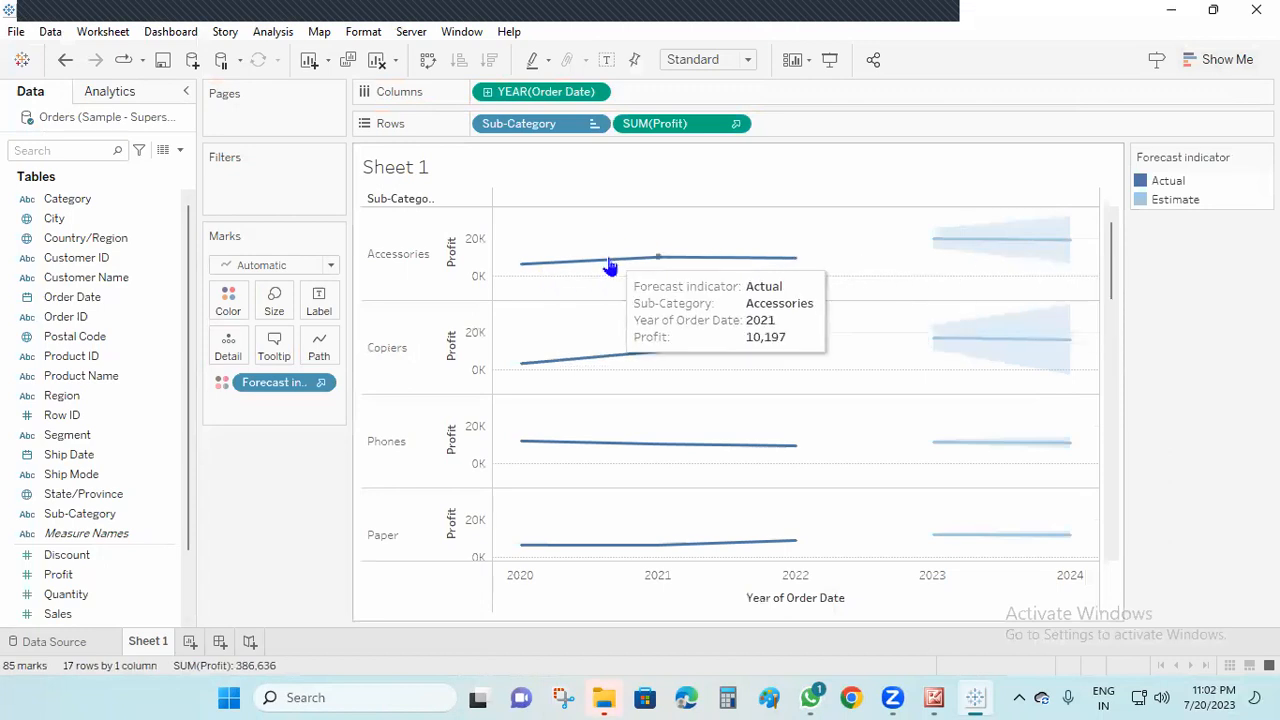
pyautogui.moveTo(1076, 250)
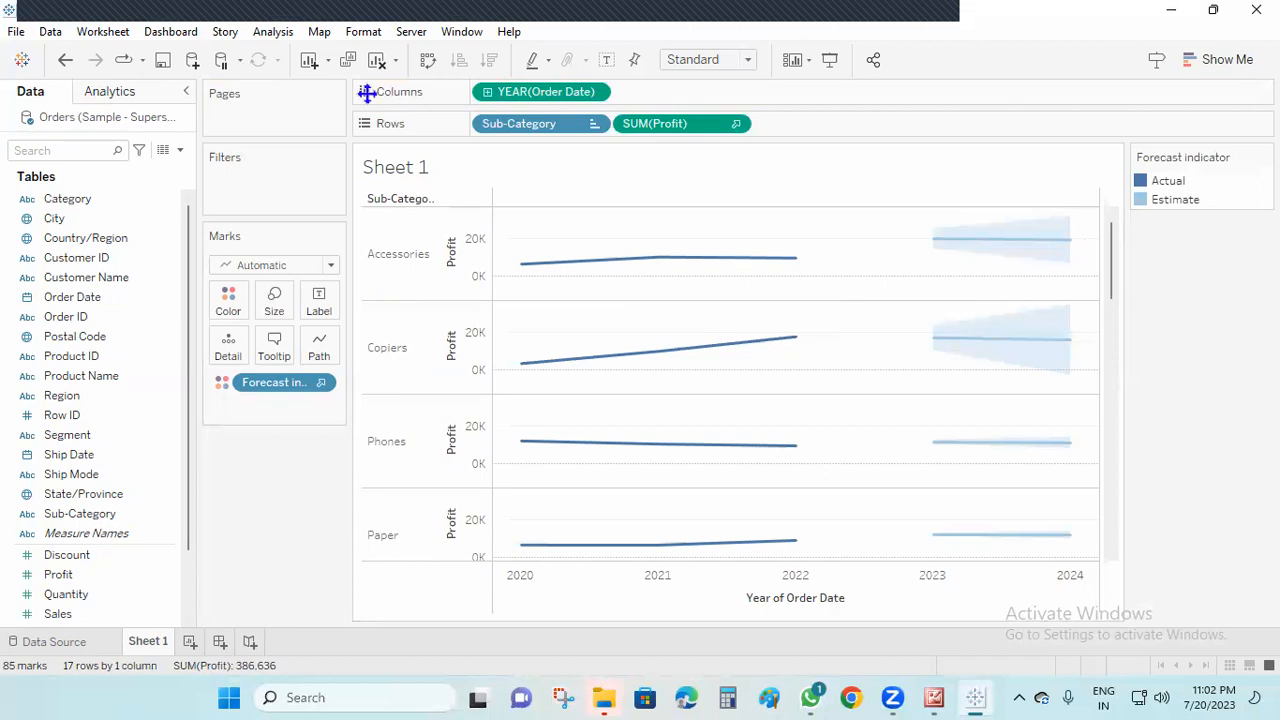
pyautogui.click(377, 61)
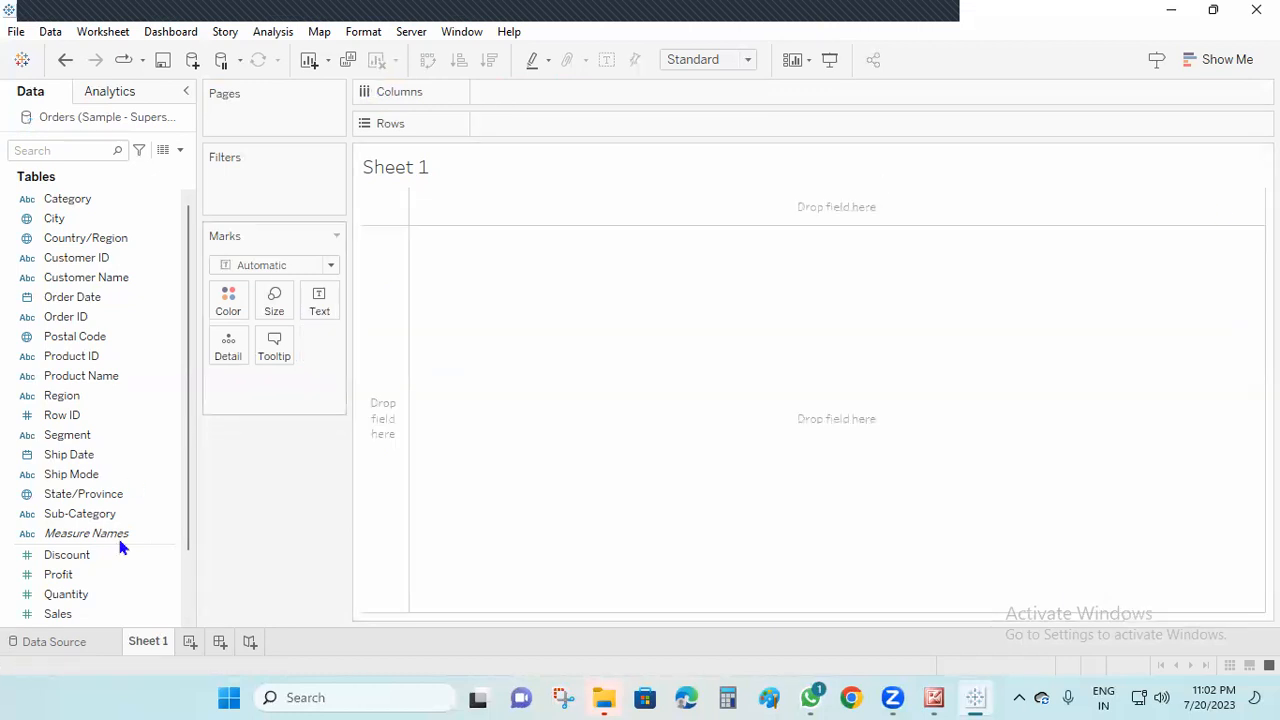
pyautogui.moveTo(88, 200); pyautogui.dragTo(588, 143)
pyautogui.moveTo(72, 297); pyautogui.dragTo(472, 122)
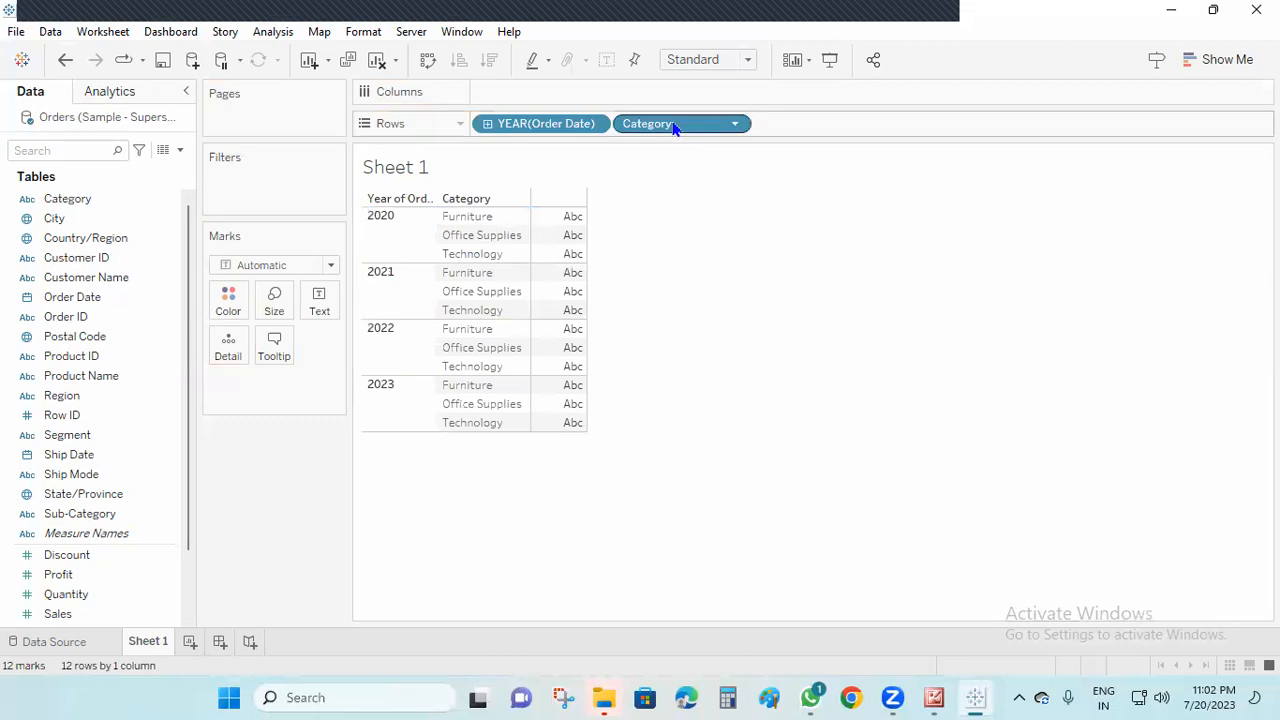
pyautogui.moveTo(68, 626); pyautogui.dragTo(335, 310)
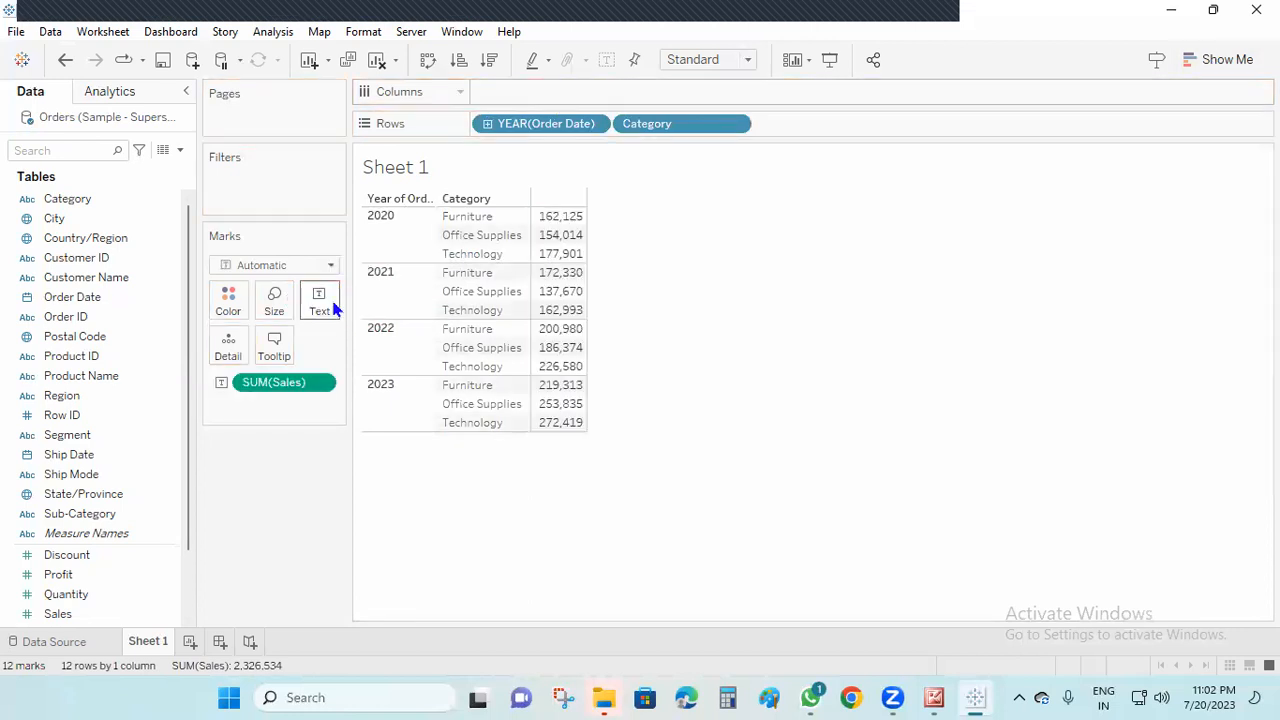
# Convert the Sales table to a continuous line chart by Category and show a forecast
pyautogui.click(1210, 59)
pyautogui.click(1180, 284)
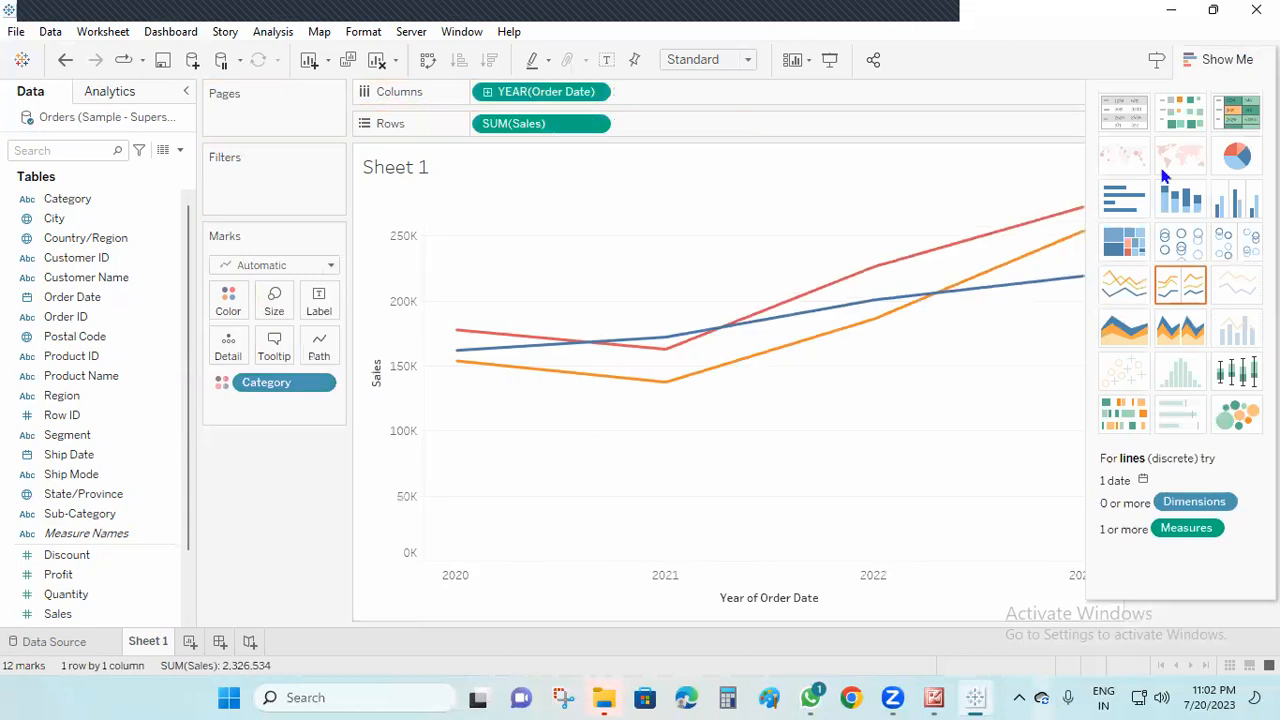
pyautogui.rightClick(950, 375)
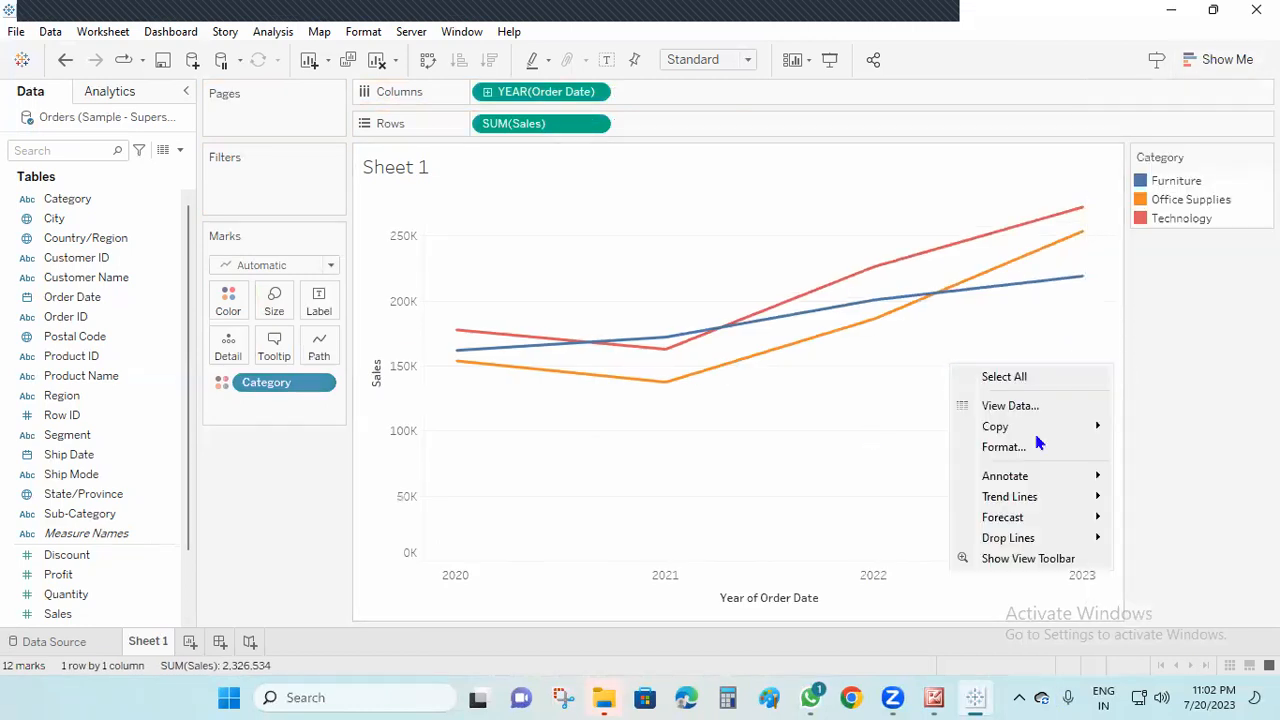
pyautogui.moveTo(1035, 517)
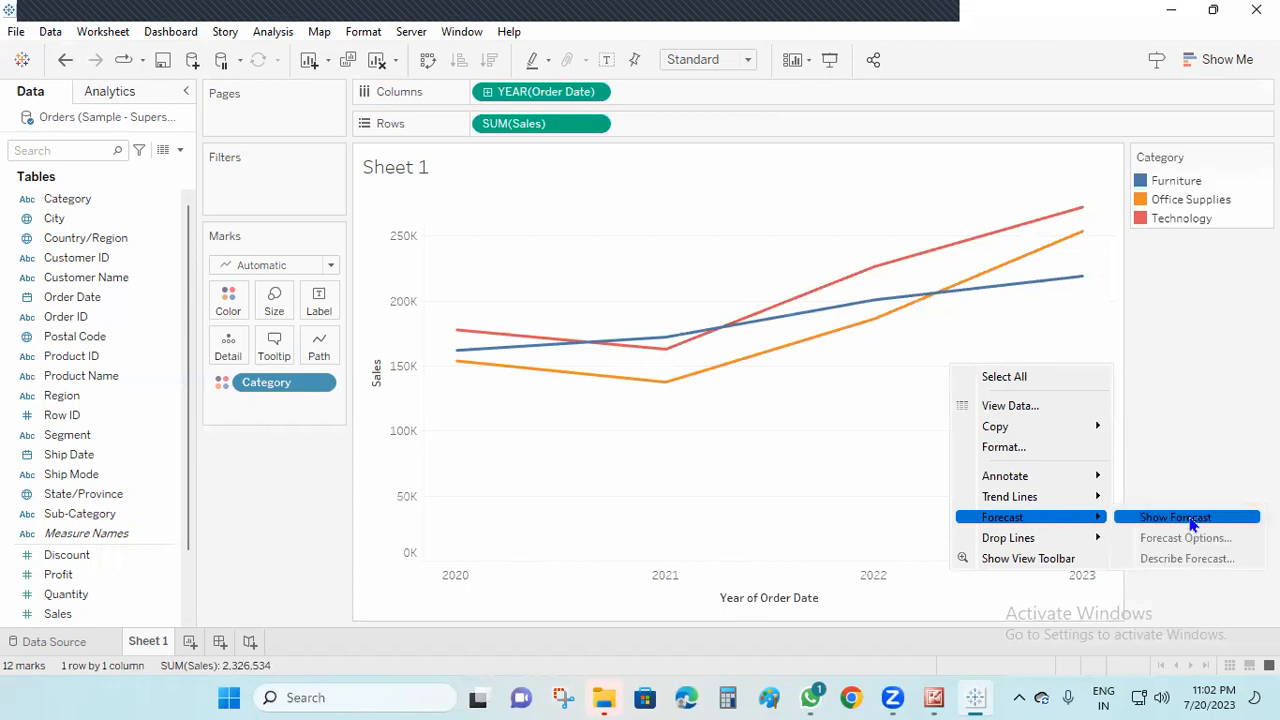
pyautogui.click(1150, 517)
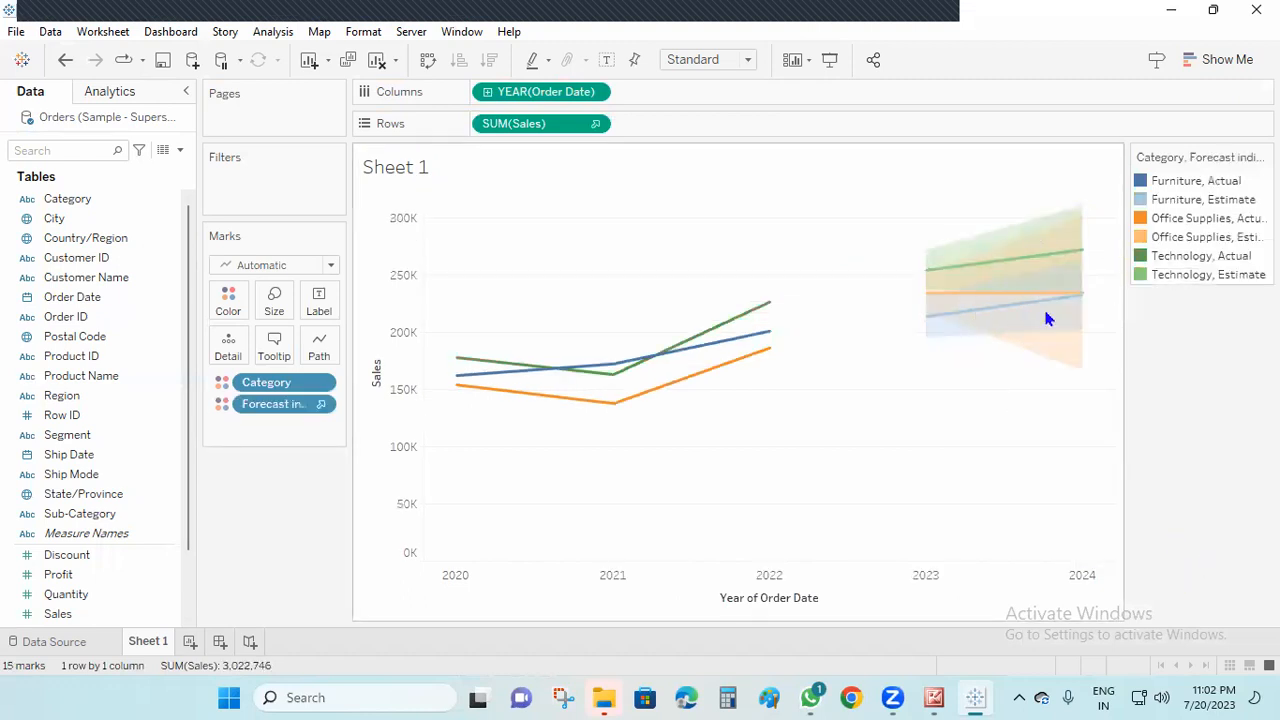
# Turn on mark labels and label the Sales forecast marks with the year of Order Date
pyautogui.click(606, 62)
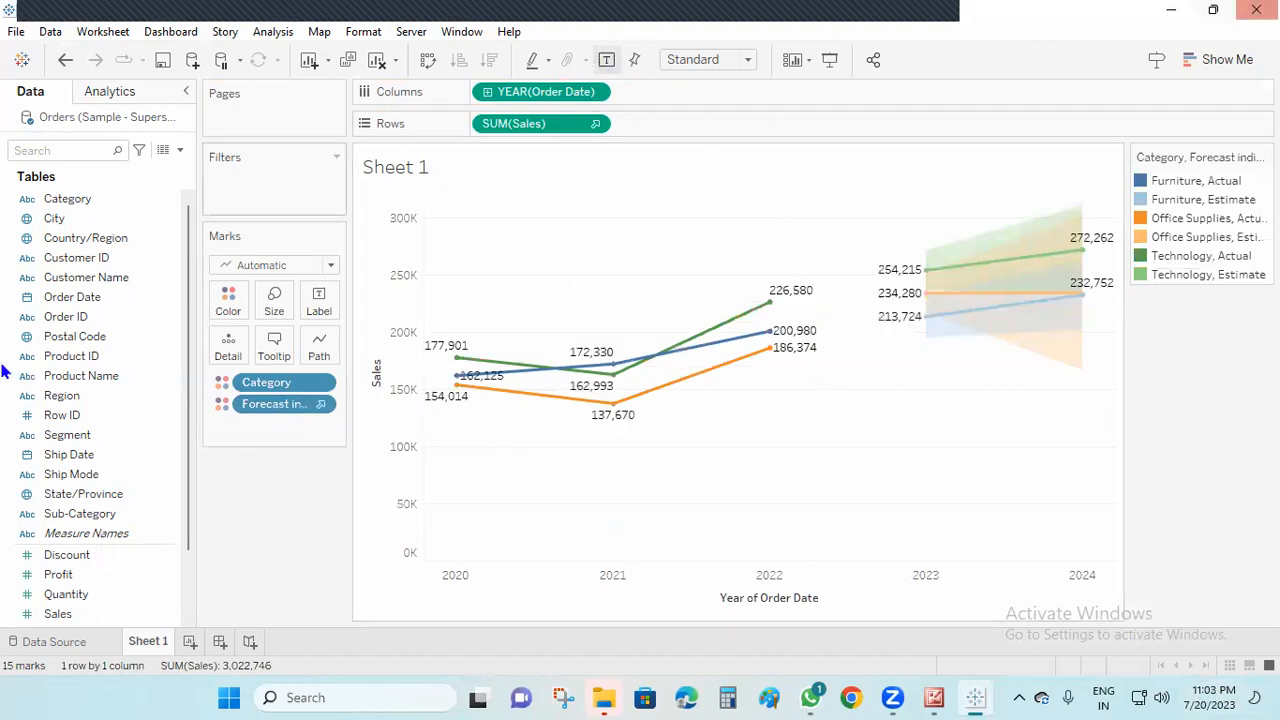
pyautogui.moveTo(83, 303); pyautogui.dragTo(314, 301)
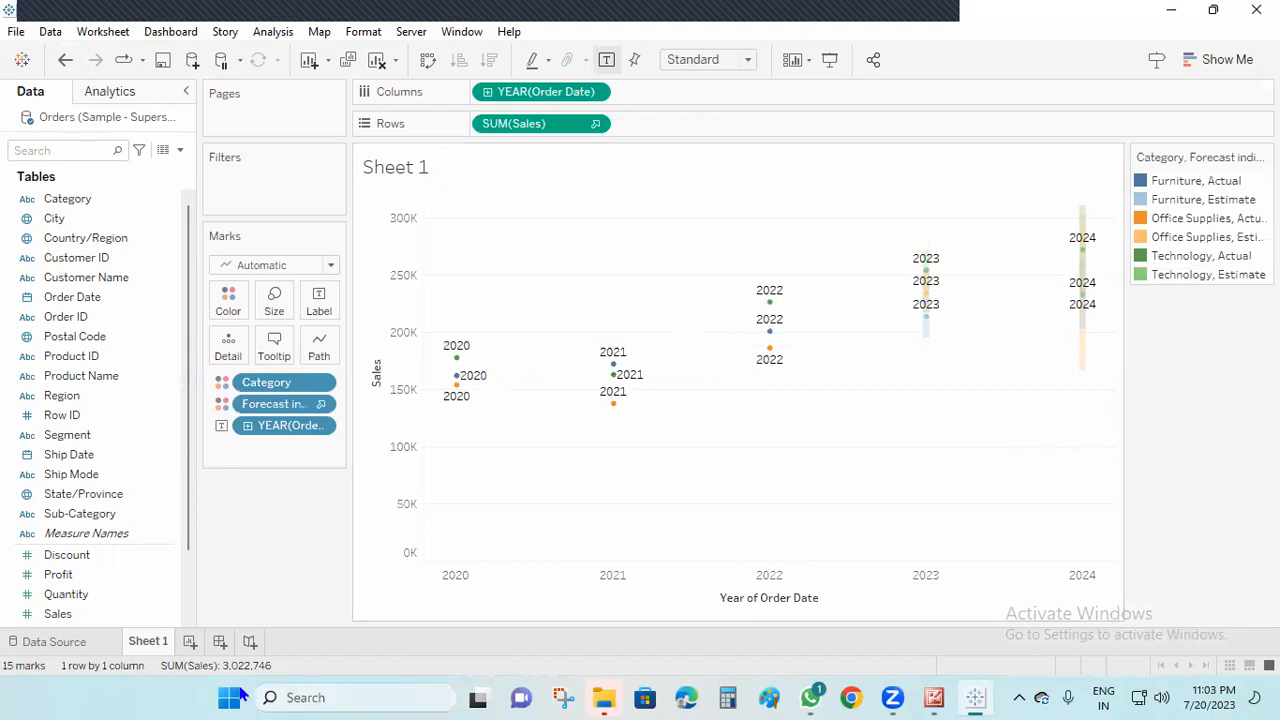
# Create a second worksheet with Order Date year and Category on Rows and Sales on Columns
pyautogui.click(190, 641)
pyautogui.moveTo(80, 297); pyautogui.dragTo(520, 128)
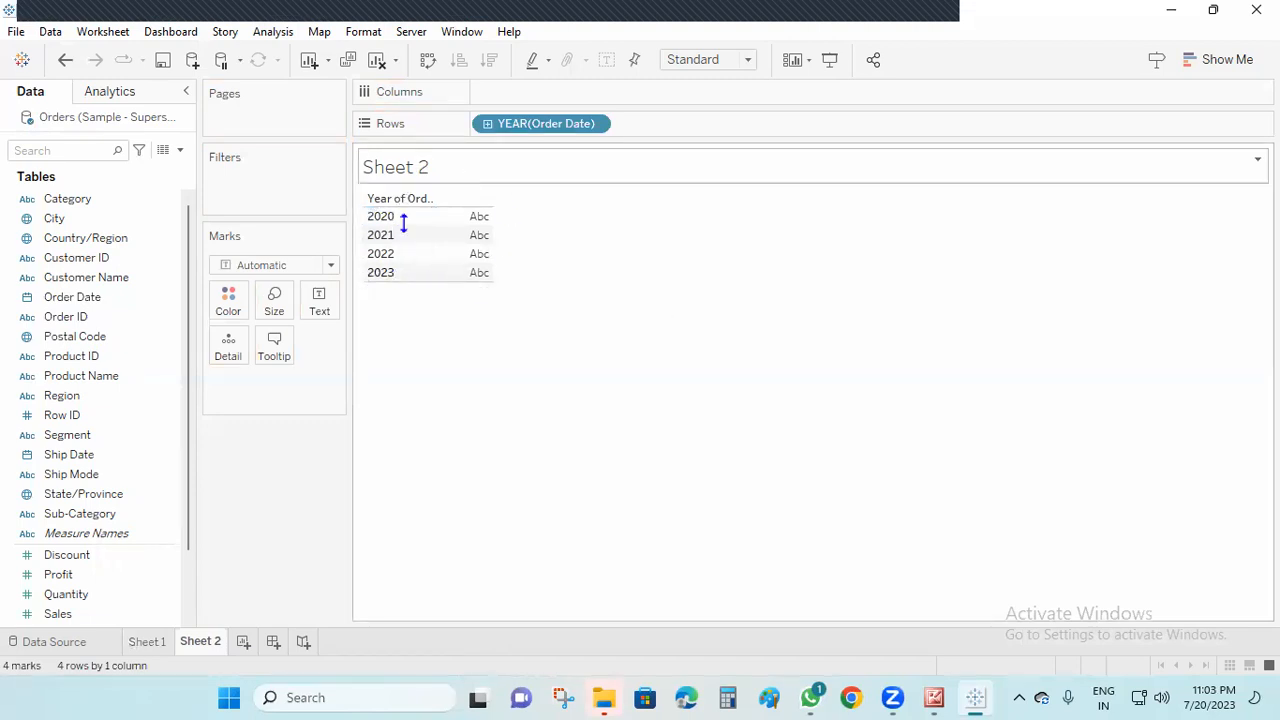
pyautogui.click(147, 642)
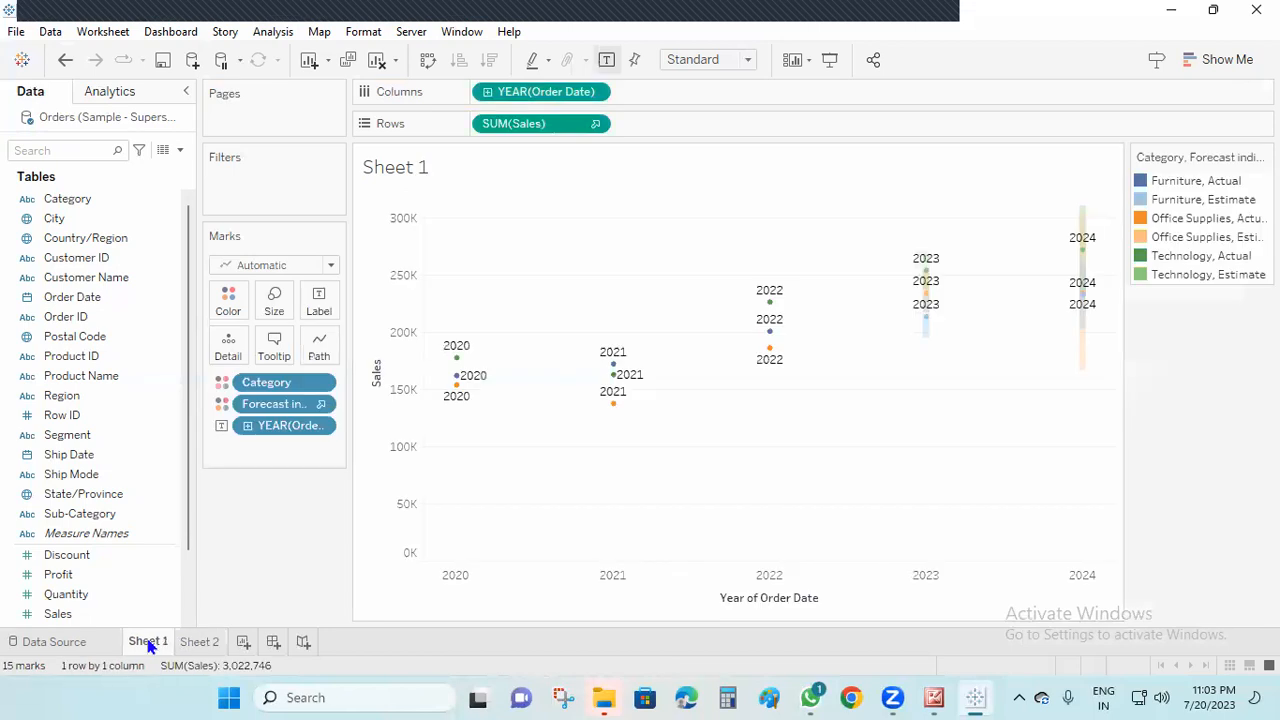
pyautogui.click(199, 642)
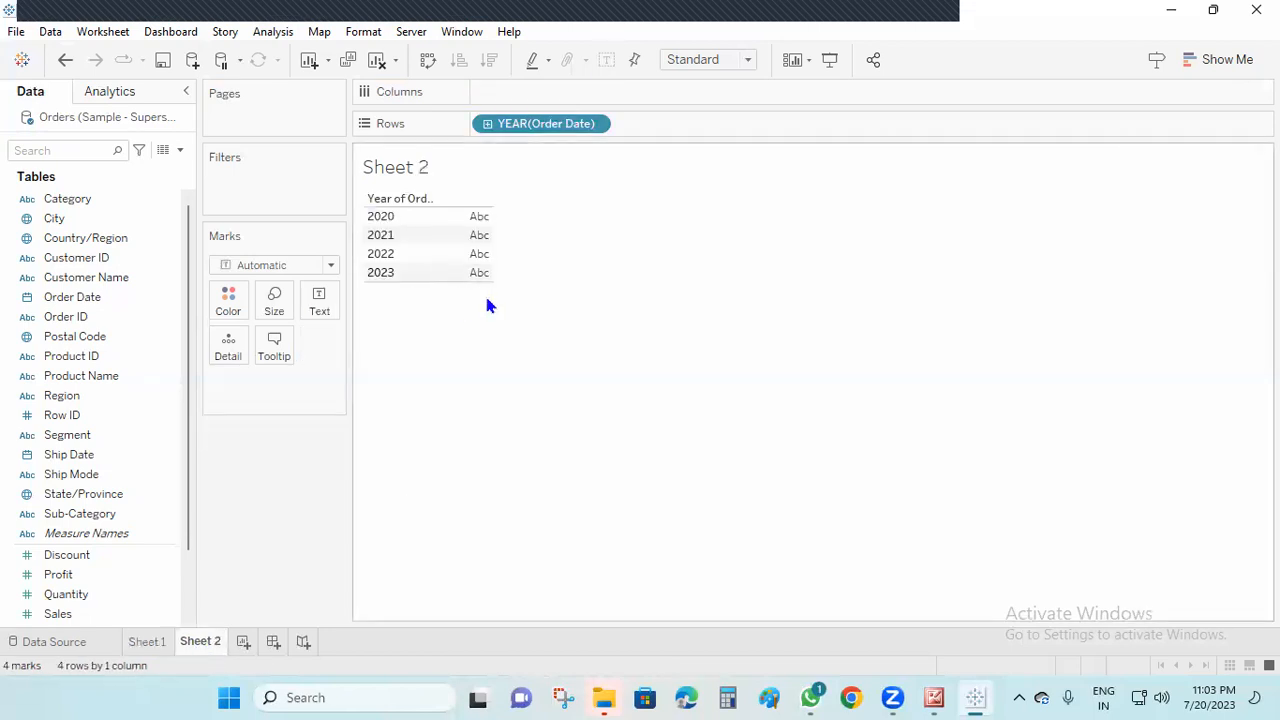
pyautogui.moveTo(80, 212); pyautogui.dragTo(675, 131)
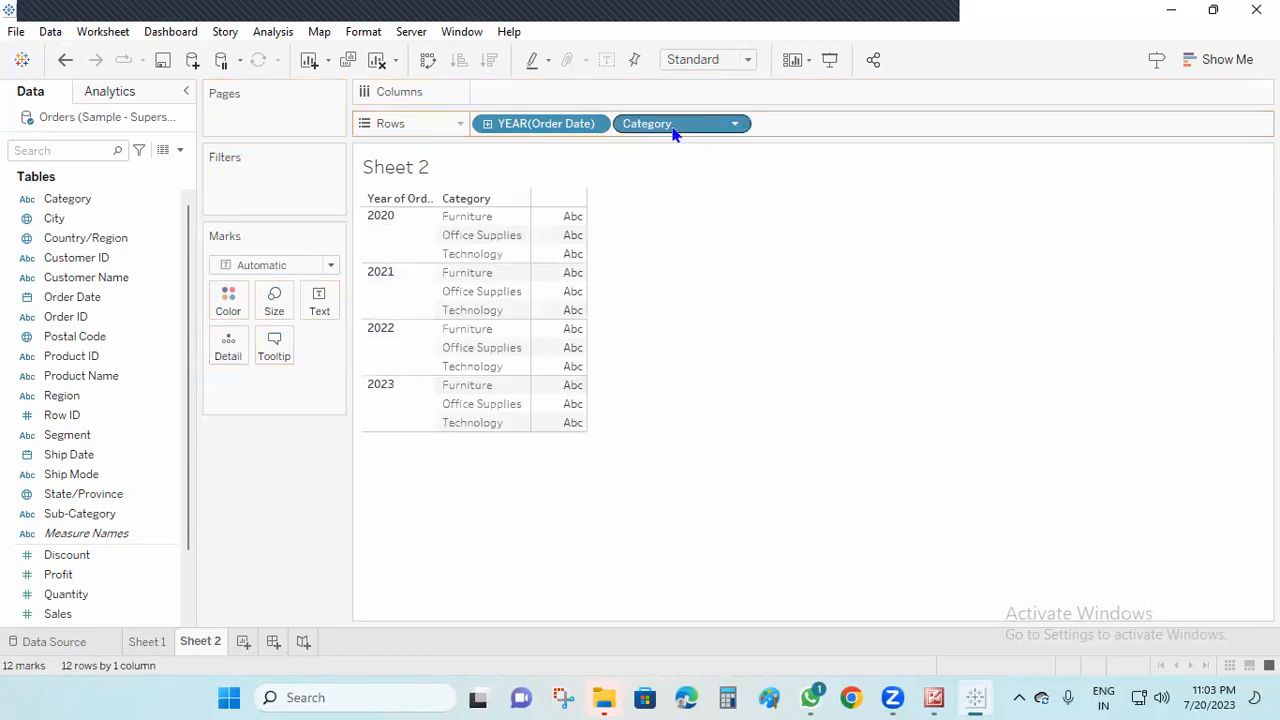
pyautogui.moveTo(58, 594); pyautogui.dragTo(489, 106)
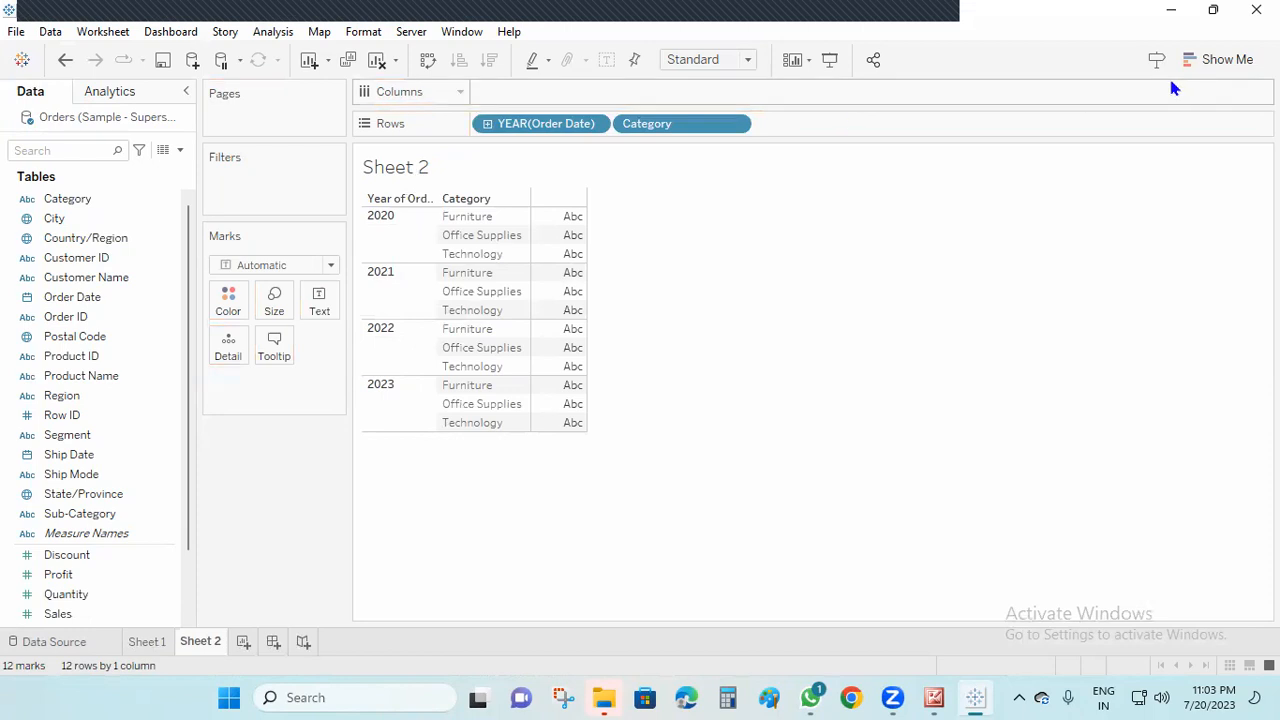
pyautogui.moveTo(75, 616); pyautogui.dragTo(510, 96)
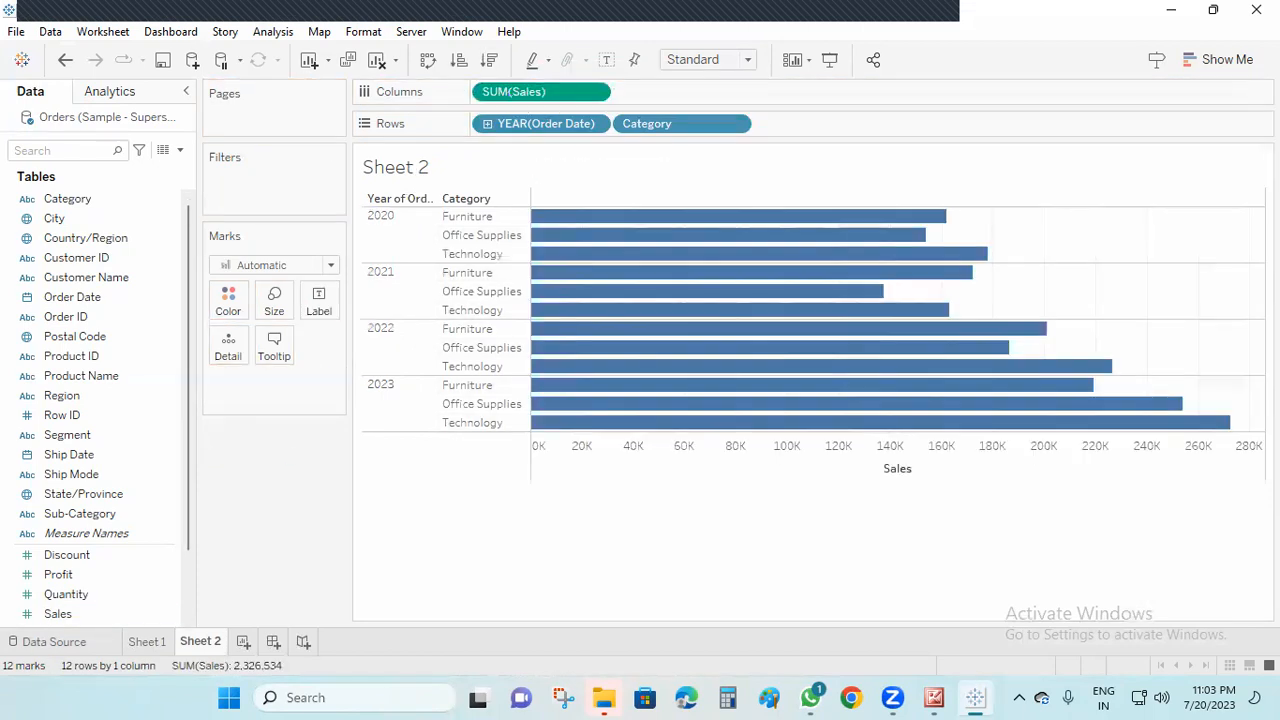
# Convert Sheet 2's Sales bars to a continuous line chart by Category and show the forecast
pyautogui.click(1227, 59)
pyautogui.click(1127, 290)
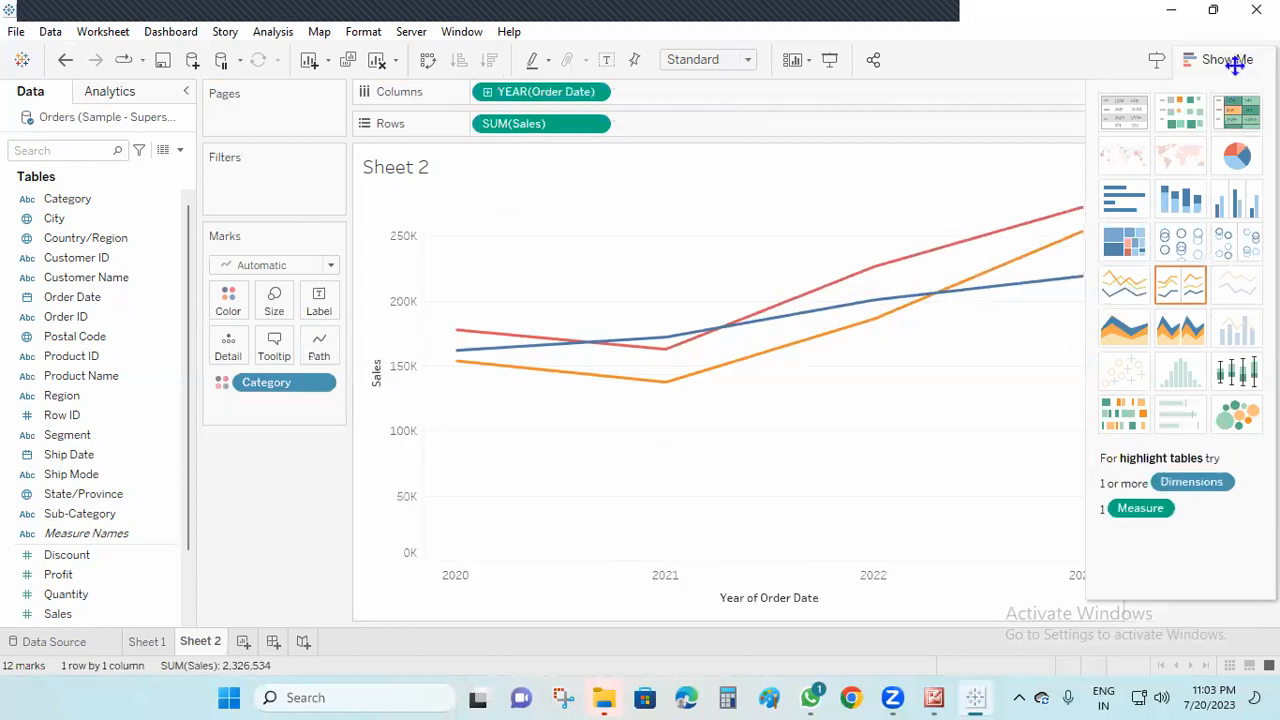
pyautogui.rightClick(1022, 365)
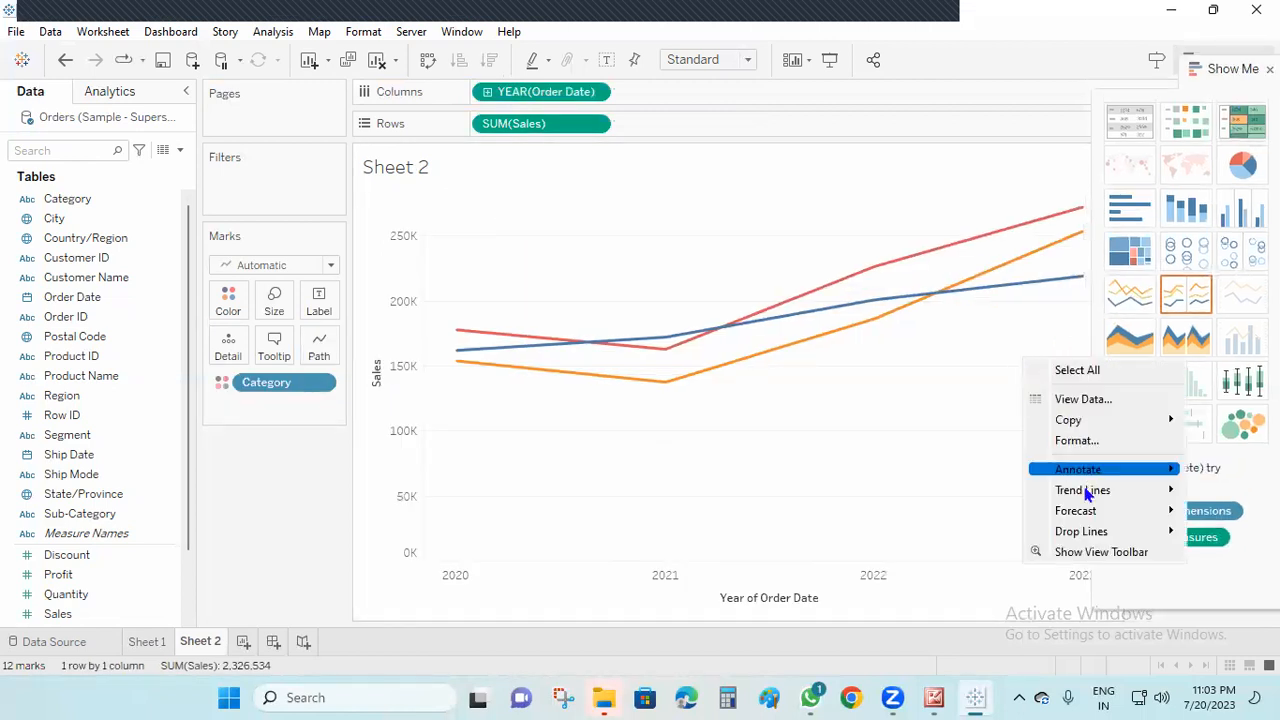
pyautogui.moveTo(1088, 511)
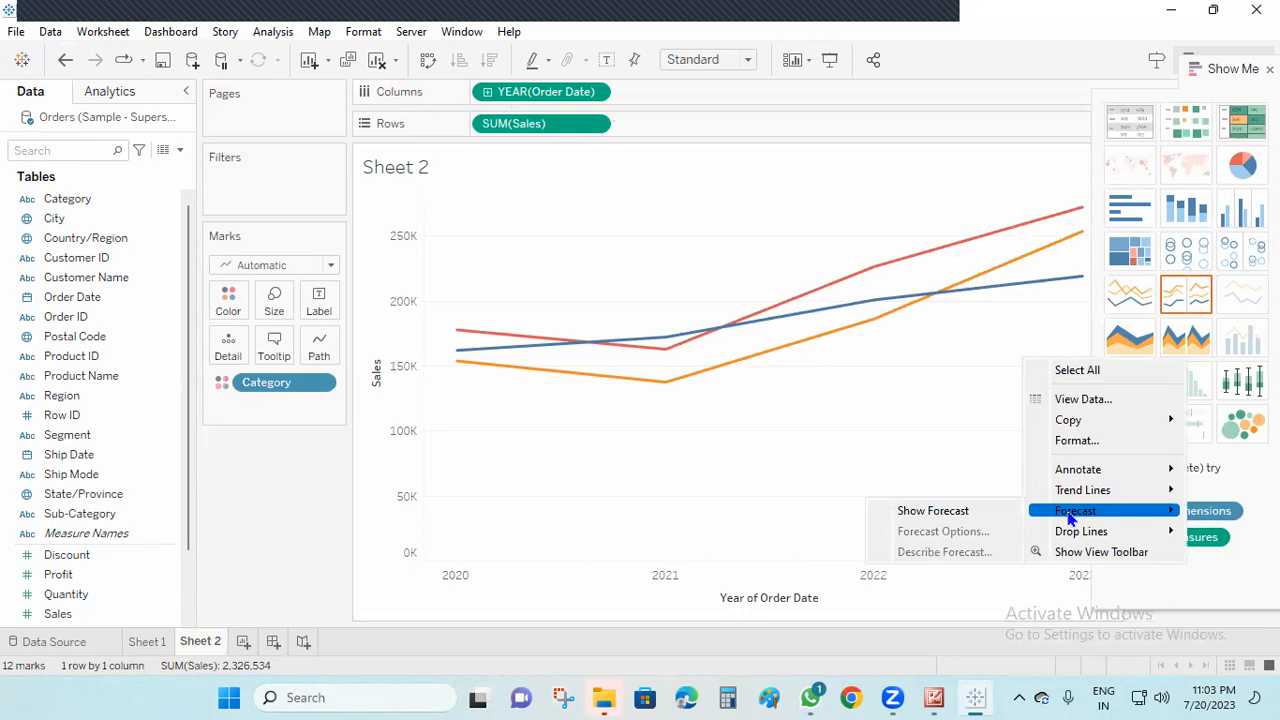
pyautogui.click(935, 511)
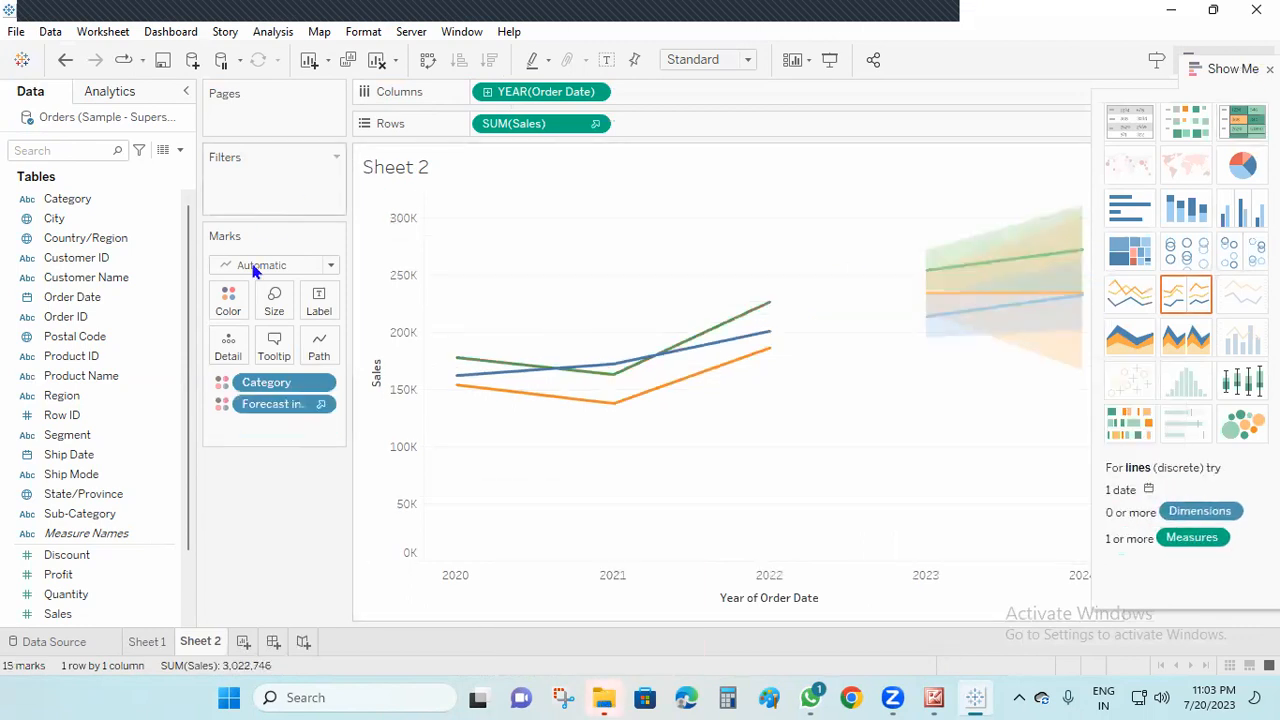
# Label Sheet 2's forecast marks with the year of Order Date and close the chart type chooser
pyautogui.moveTo(97, 302); pyautogui.dragTo(320, 302)
pyautogui.moveTo(1209, 82); pyautogui.dragTo(1105, 140)
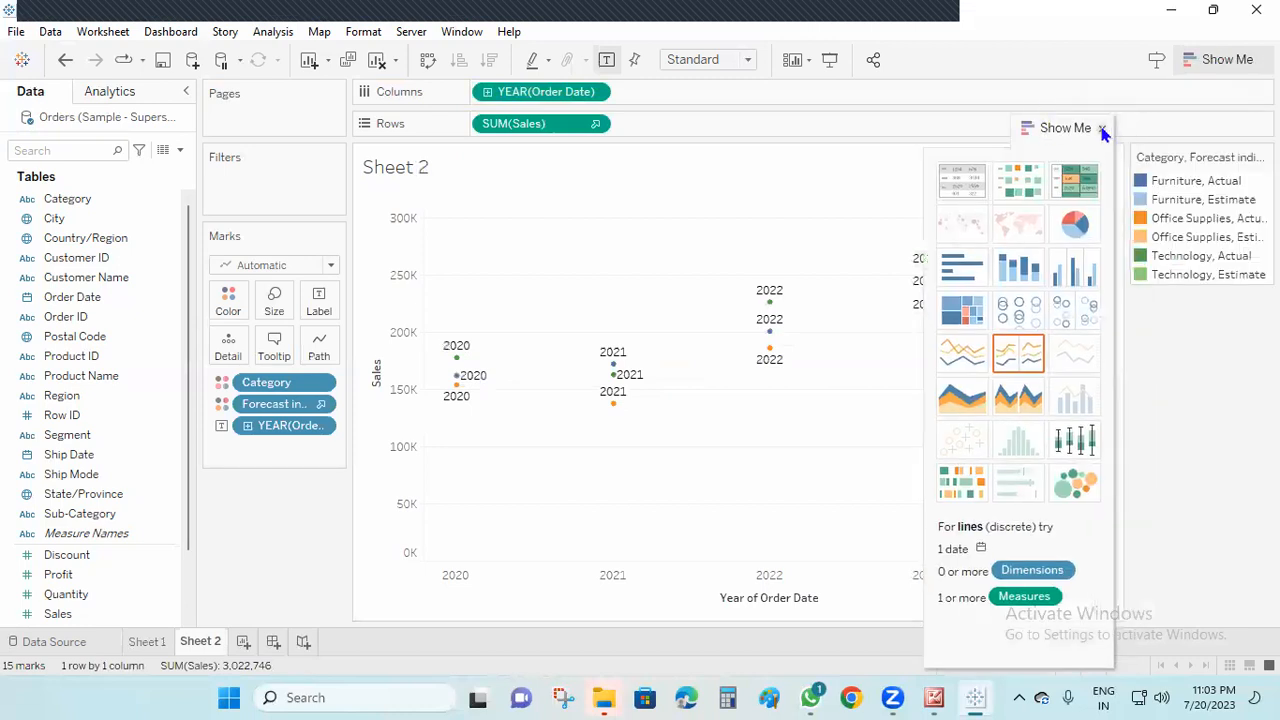
pyautogui.click(1101, 130)
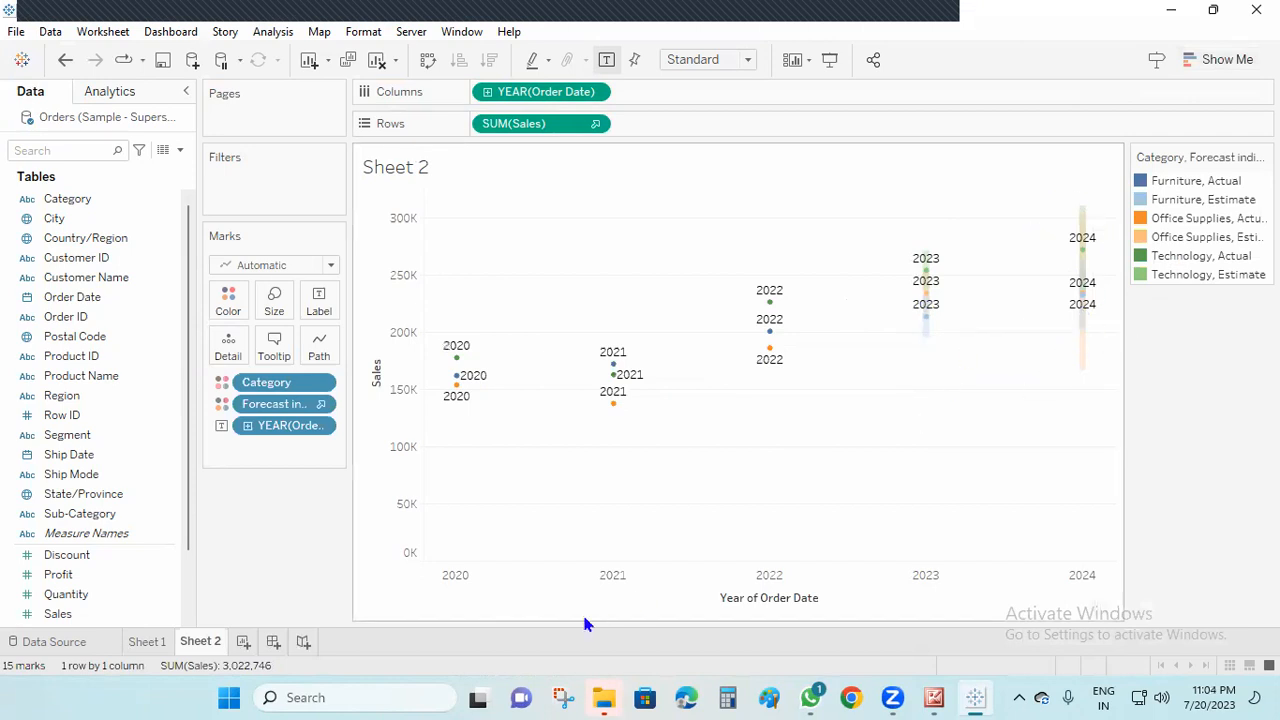
# Clear Sheet 2 and chart Quantity by Order Date month and Category, removing the year and quarter levels
pyautogui.click(376, 59)
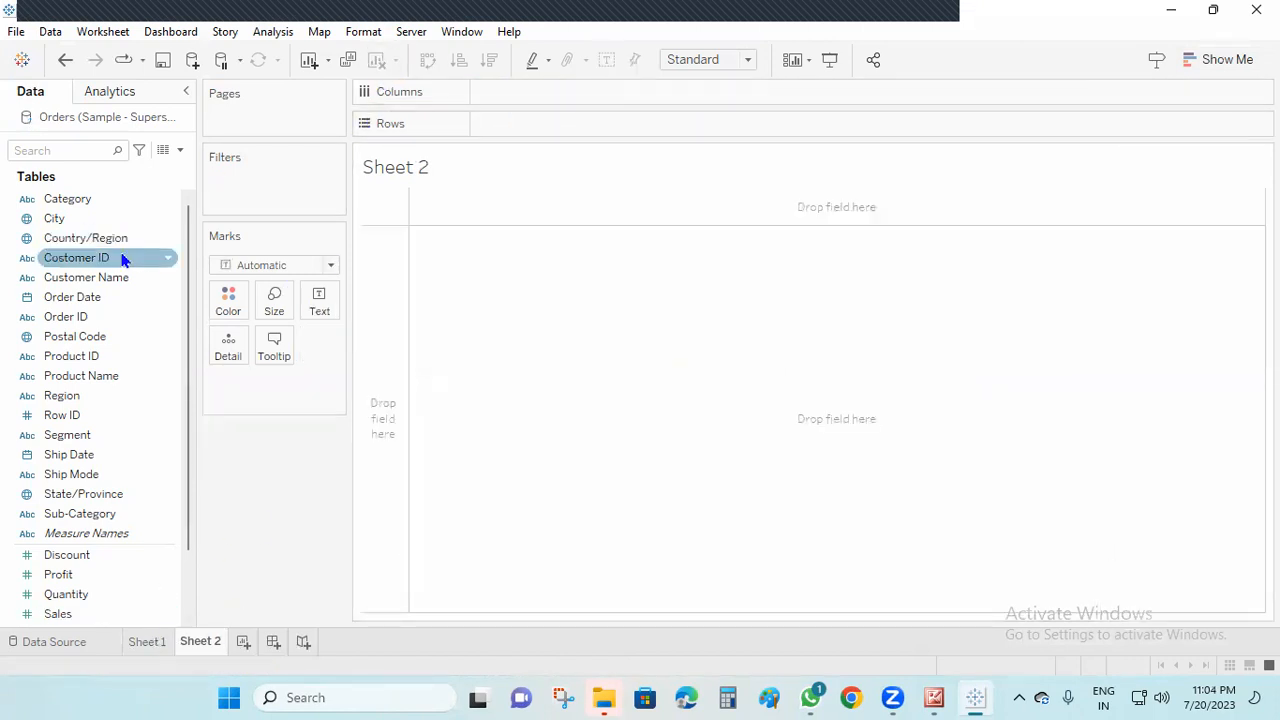
pyautogui.moveTo(93, 203); pyautogui.dragTo(531, 124)
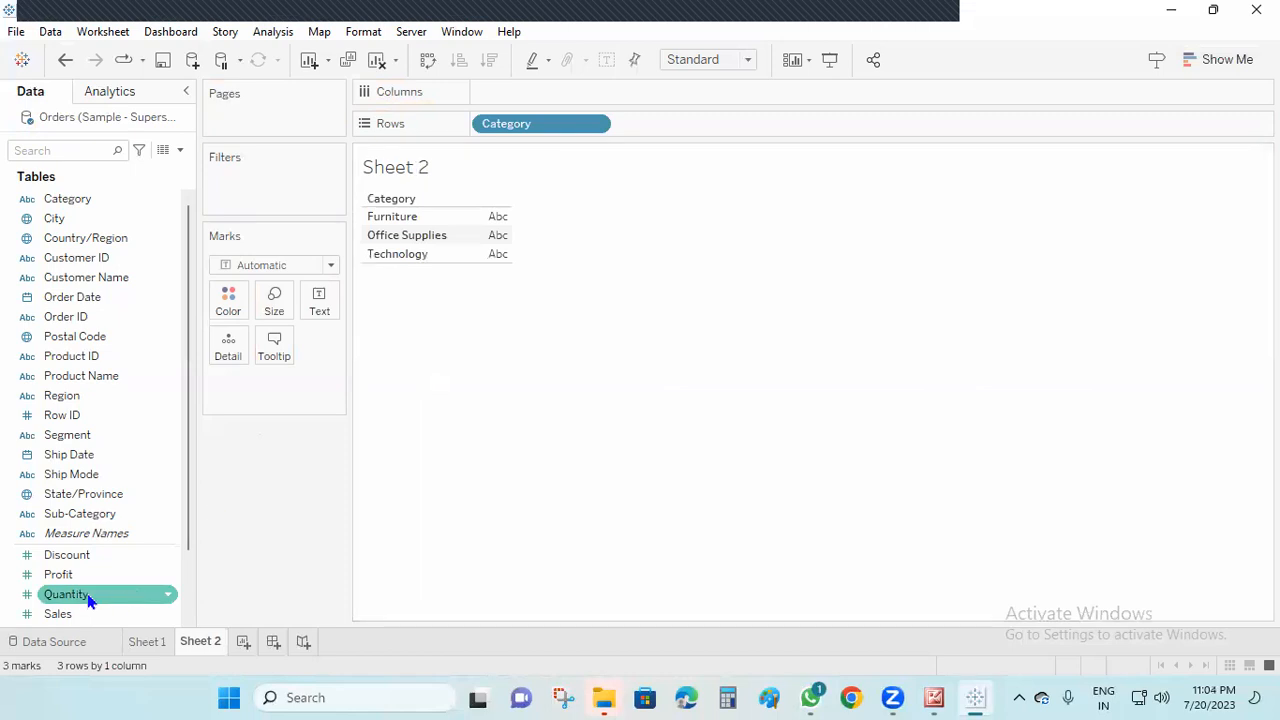
pyautogui.moveTo(88, 597); pyautogui.dragTo(546, 89)
pyautogui.moveTo(80, 303); pyautogui.dragTo(481, 121)
pyautogui.click(489, 125)
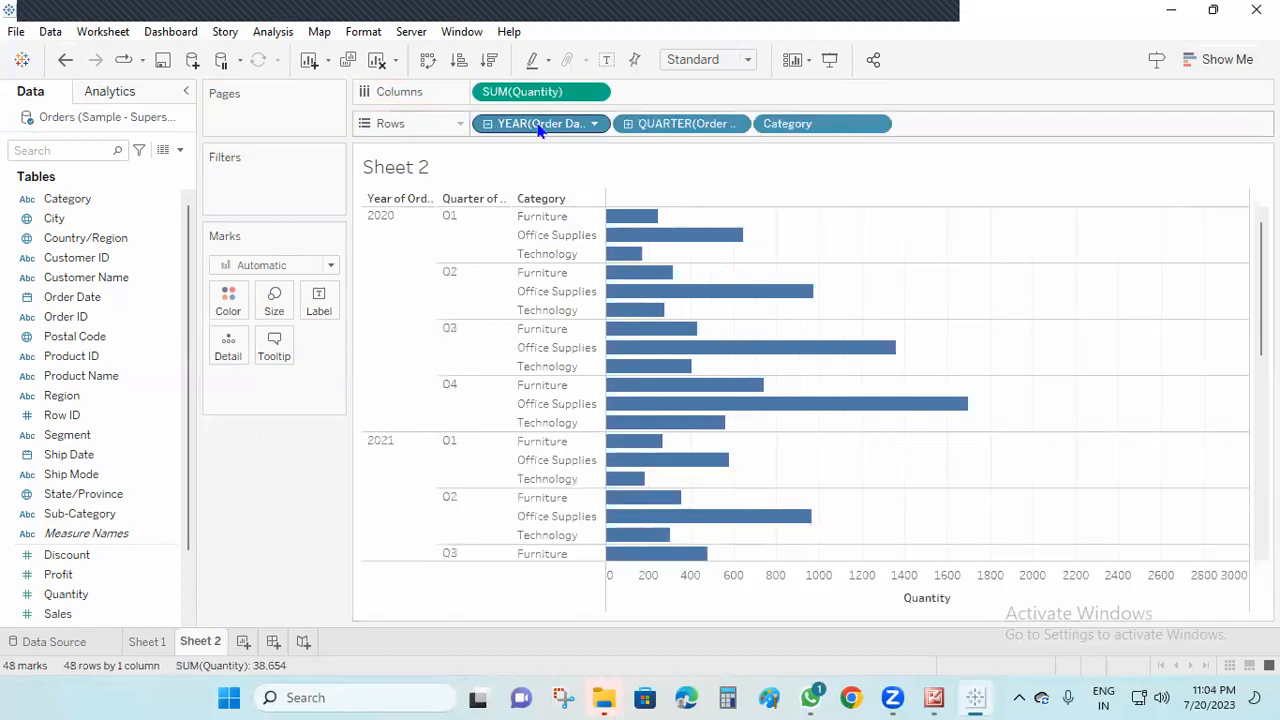
pyautogui.click(629, 124)
pyautogui.moveTo(690, 125); pyautogui.dragTo(330, 475)
pyautogui.moveTo(545, 124); pyautogui.dragTo(290, 490)
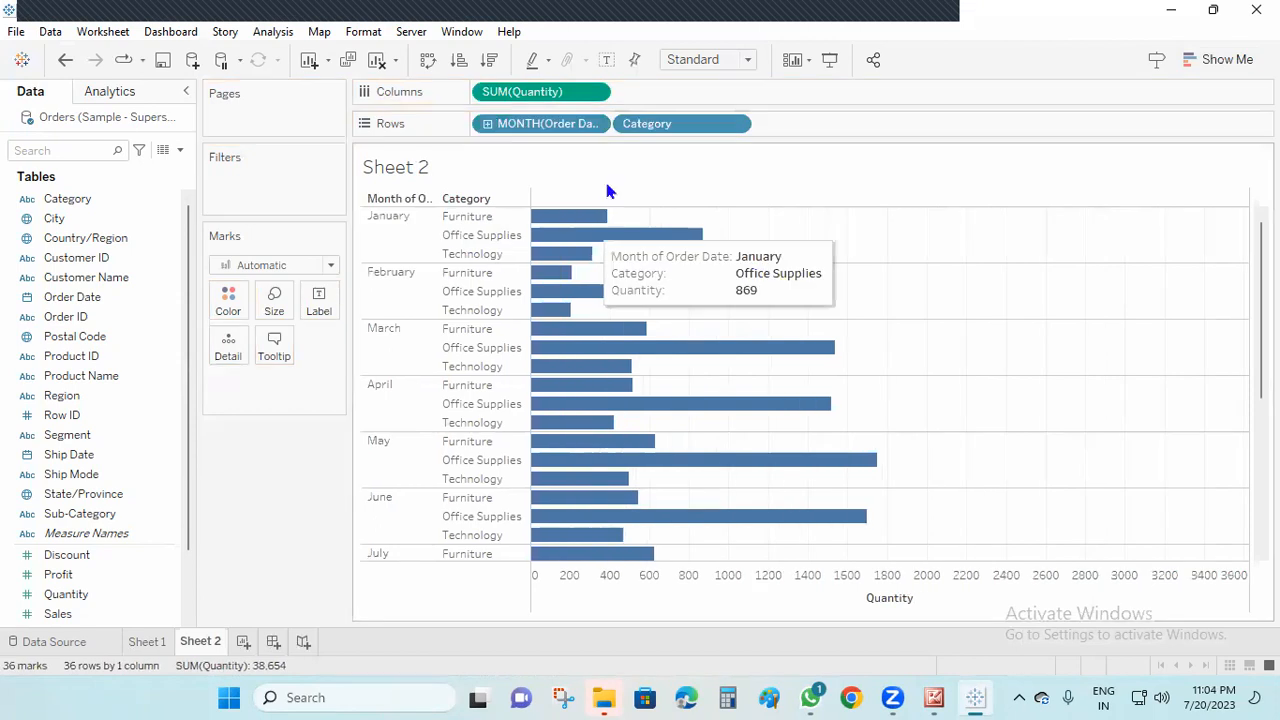
# Convert the monthly Quantity bars to a continuous line chart by Category and show trend lines
pyautogui.click(1232, 60)
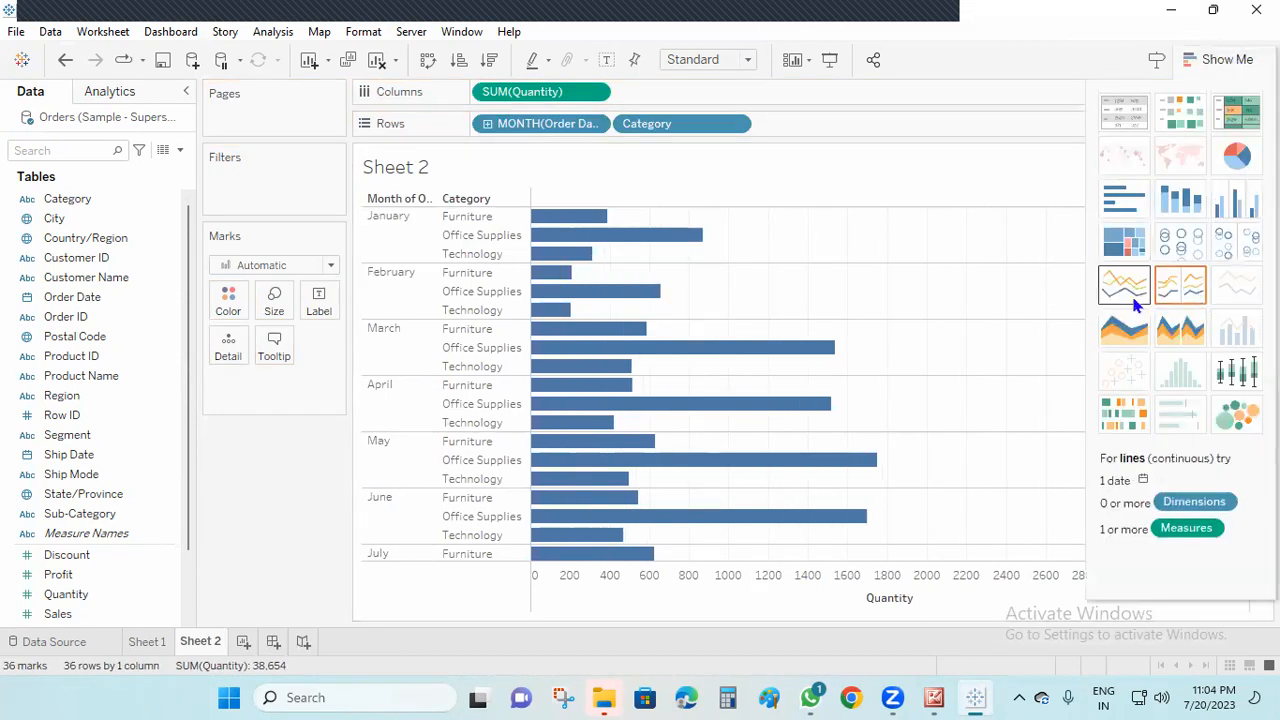
pyautogui.click(1180, 286)
pyautogui.click(1228, 62)
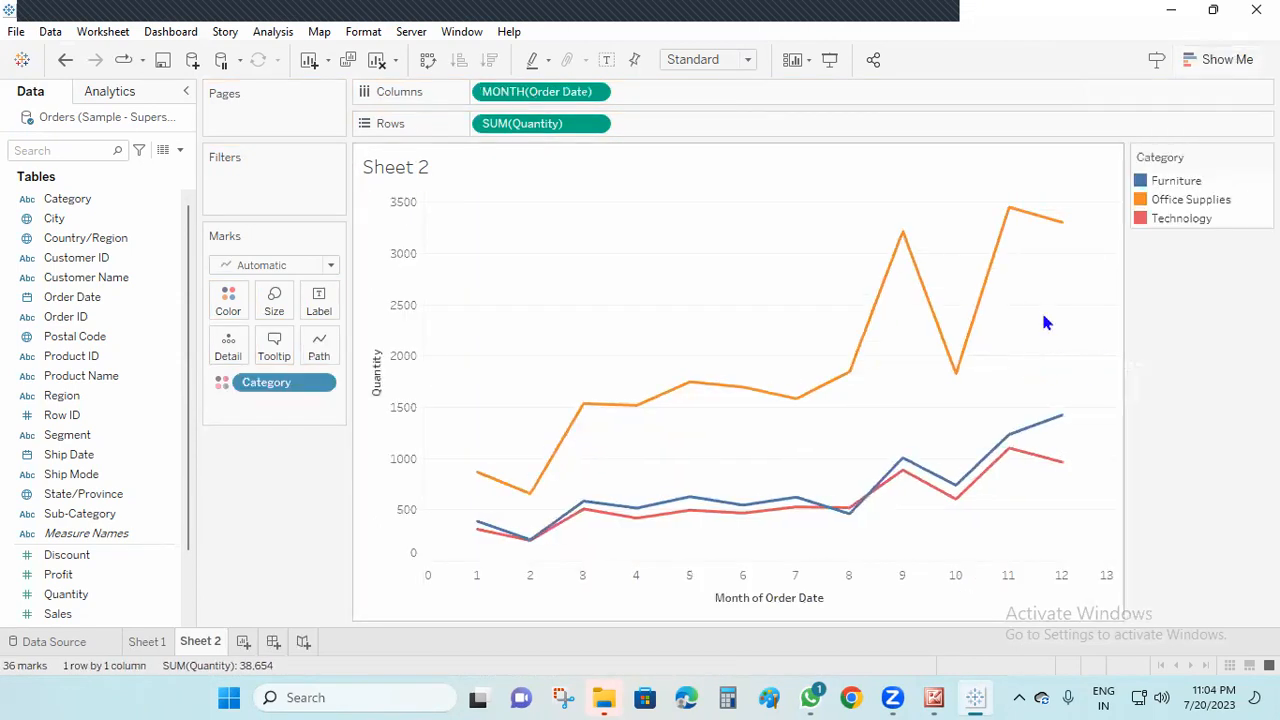
pyautogui.rightClick(1042, 311)
pyautogui.moveTo(1136, 449)
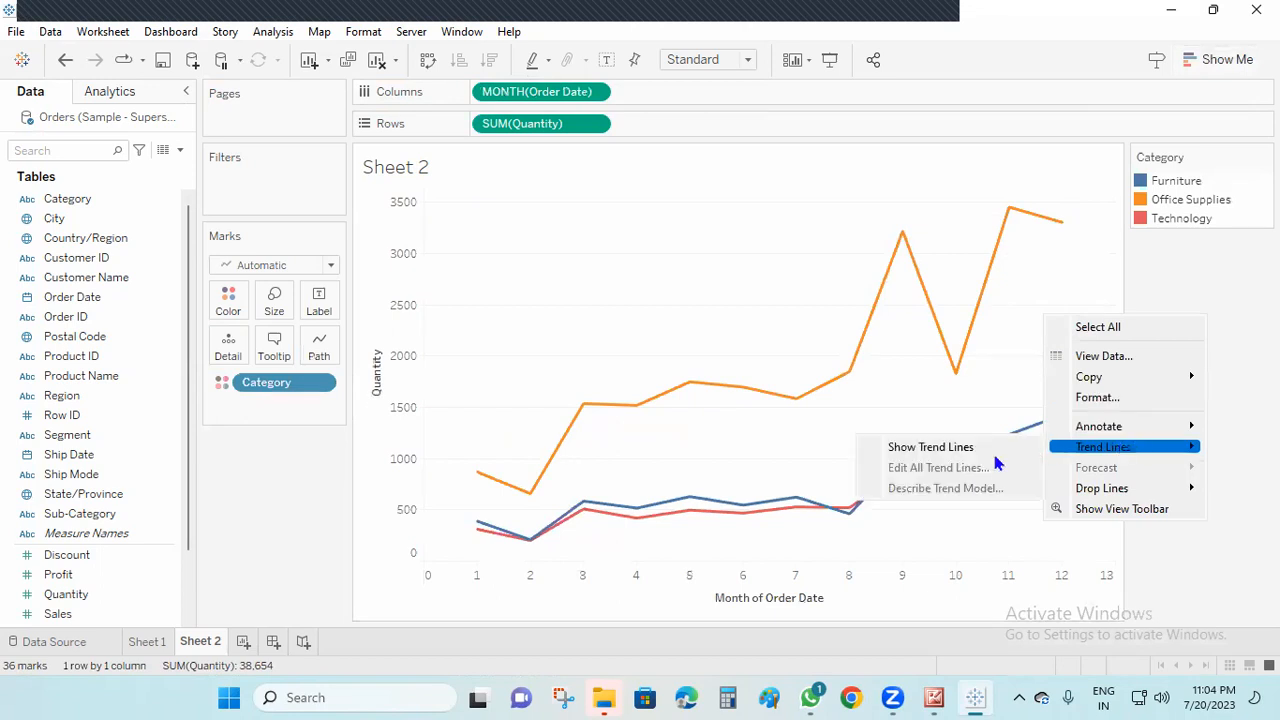
pyautogui.click(930, 447)
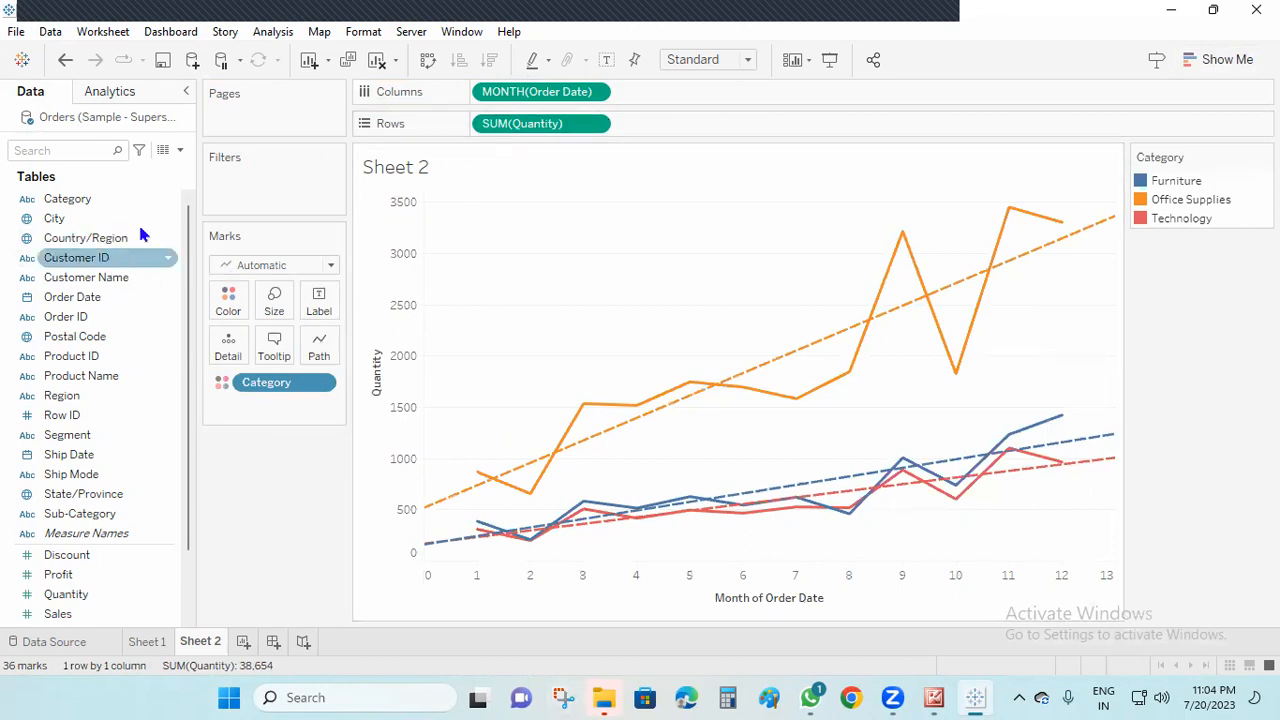
# Try labelling the Quantity lines with the year of Order Date, and label them with its month instead
pyautogui.moveTo(75, 303)
pyautogui.mouseDown()
pyautogui.moveTo(286, 320)
pyautogui.moveTo(318, 300)
pyautogui.mouseUp()
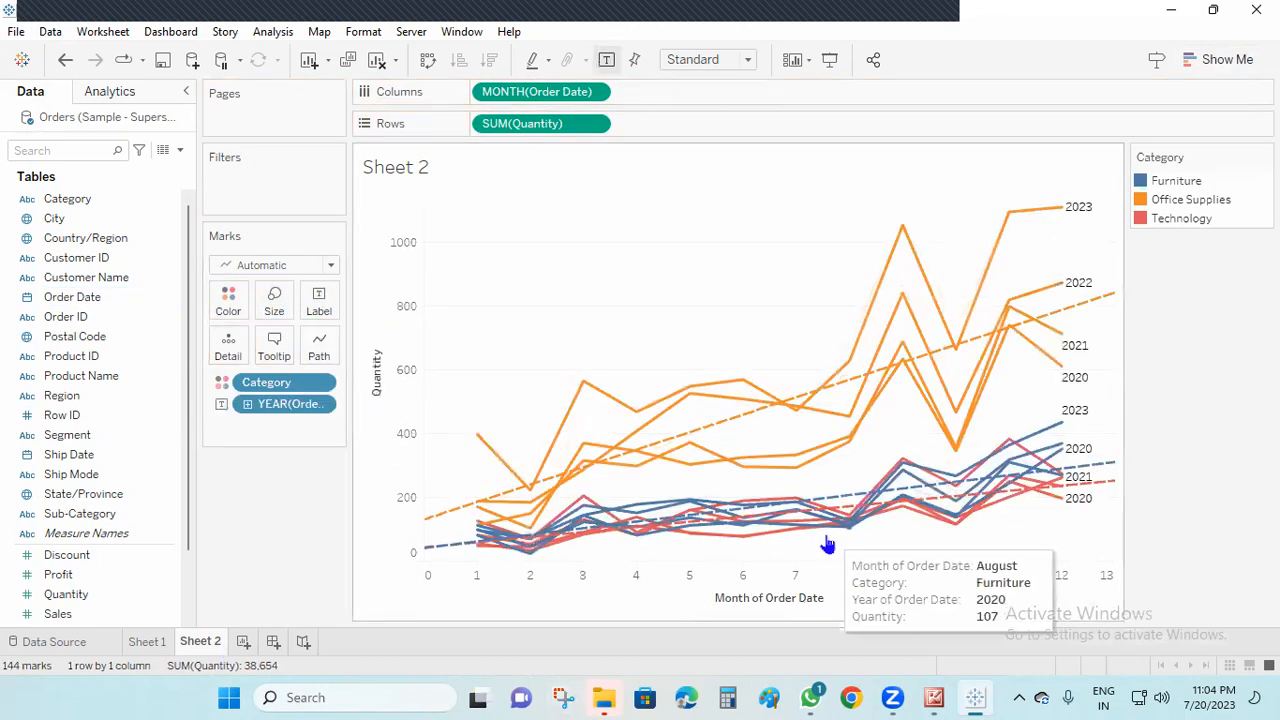
pyautogui.moveTo(290, 404); pyautogui.dragTo(503, 178)
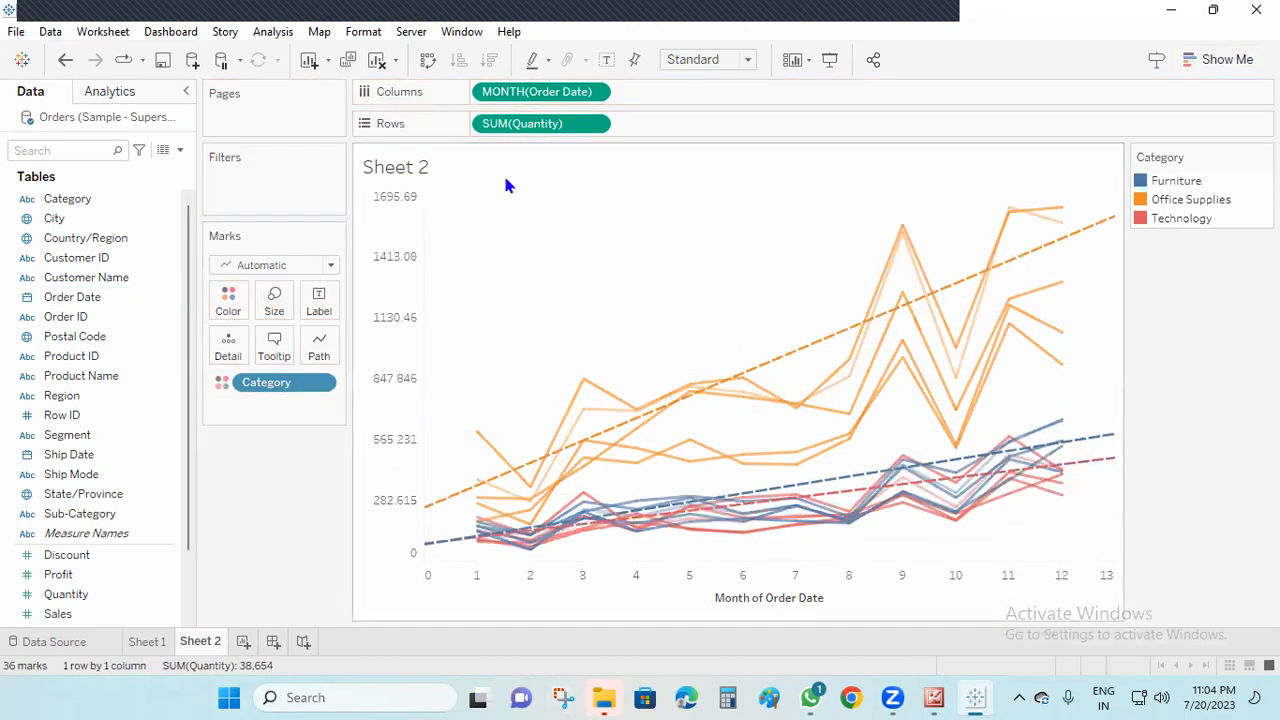
pyautogui.moveTo(510, 95); pyautogui.dragTo(318, 300)
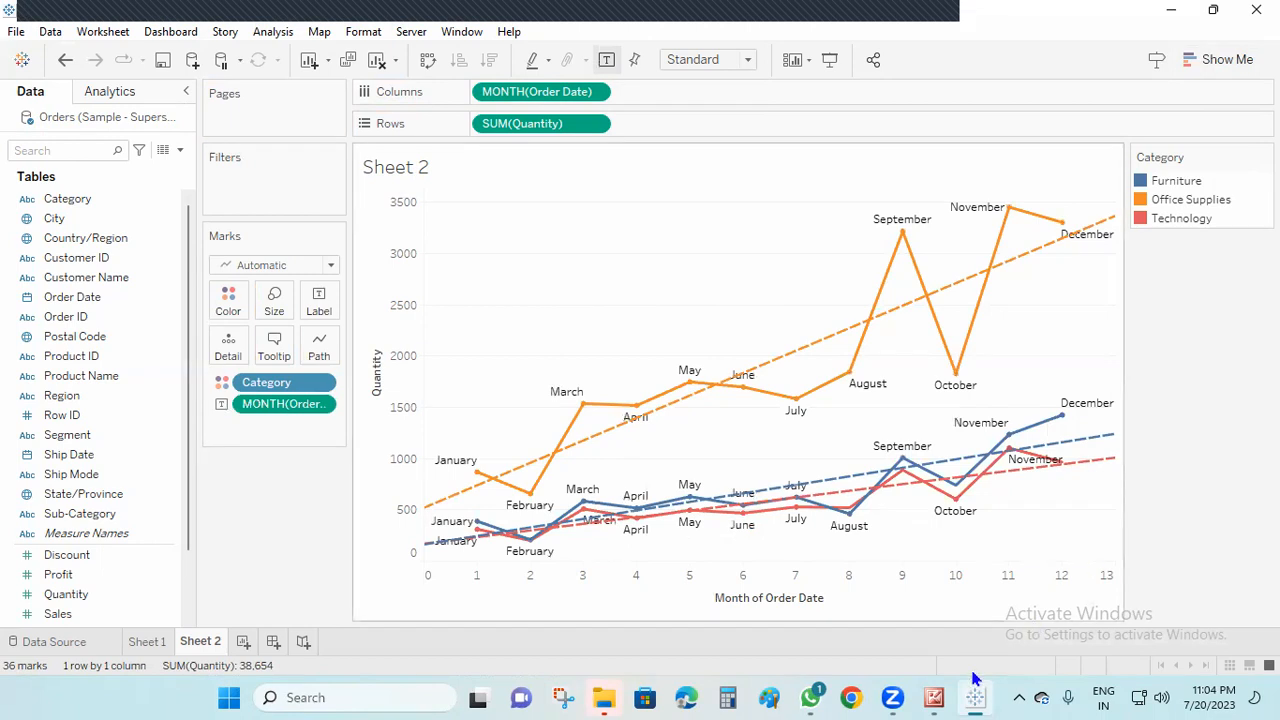
# Switch to the Tableau and SQL course outline image to review the remaining topics
pyautogui.click(934, 698)
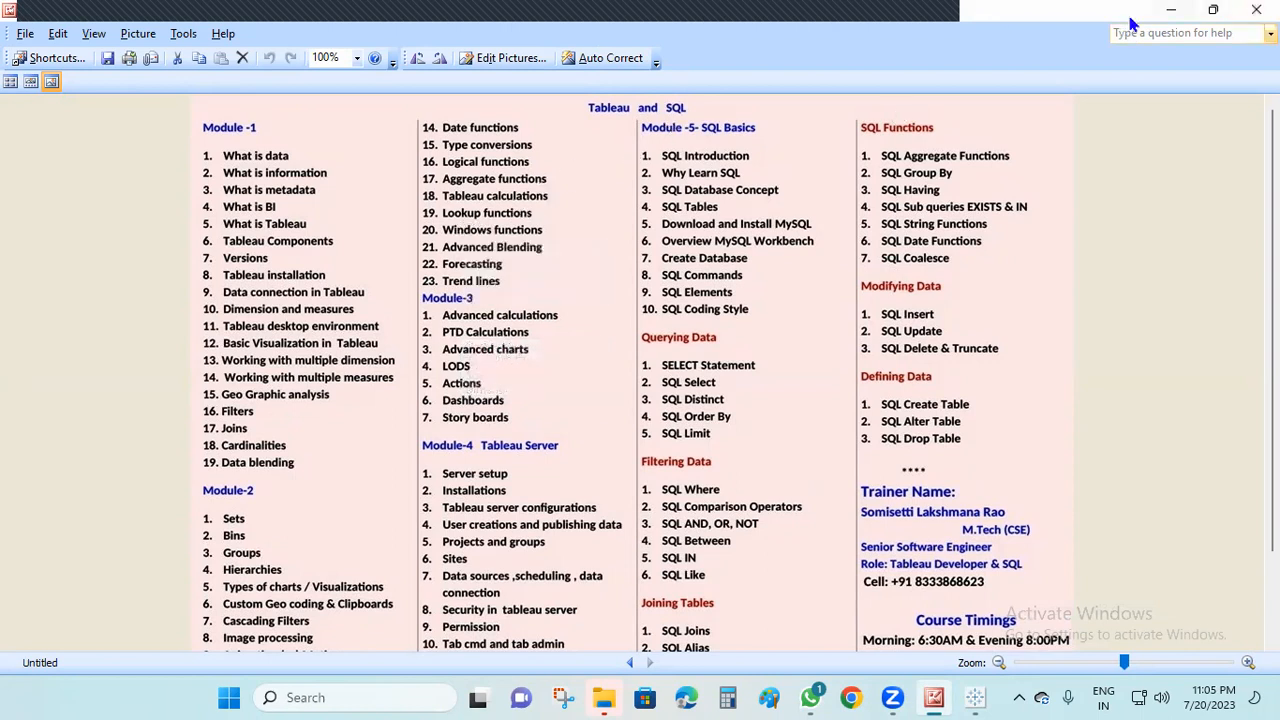
# Switch back to Tableau and, on a new worksheet, build a text table of Sales by Sub-Category
pyautogui.click(1171, 11)
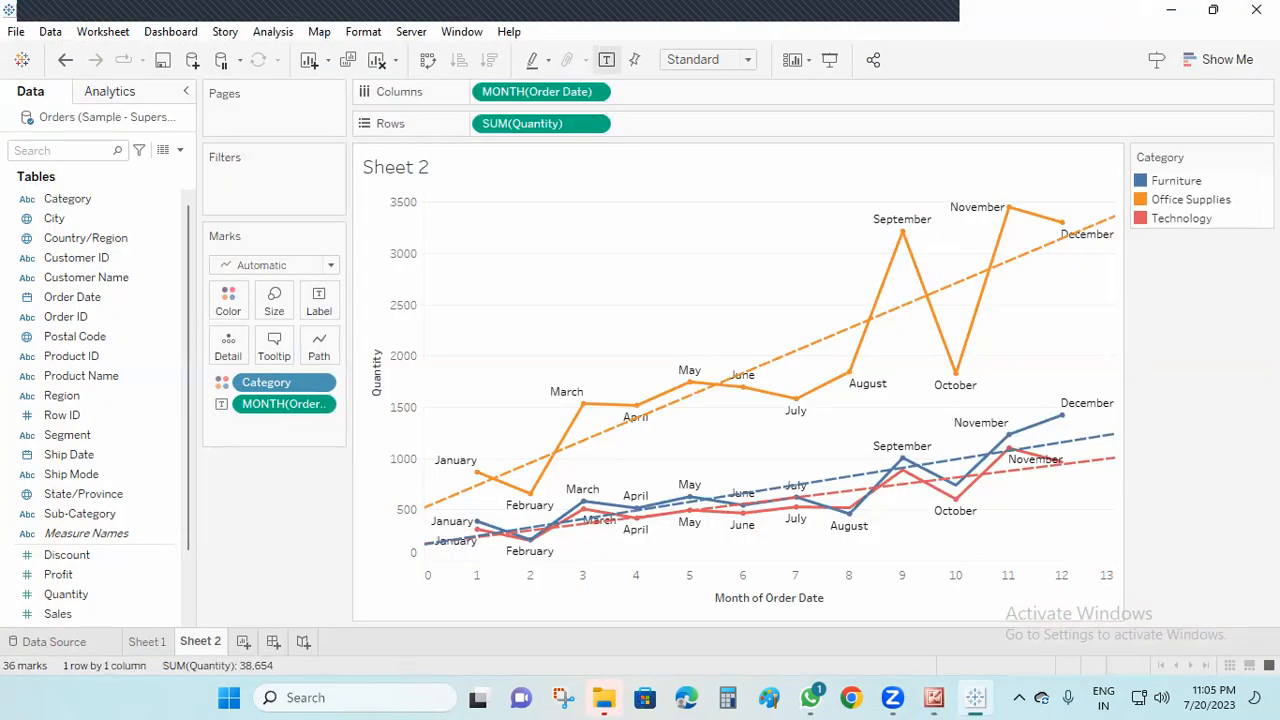
pyautogui.click(242, 642)
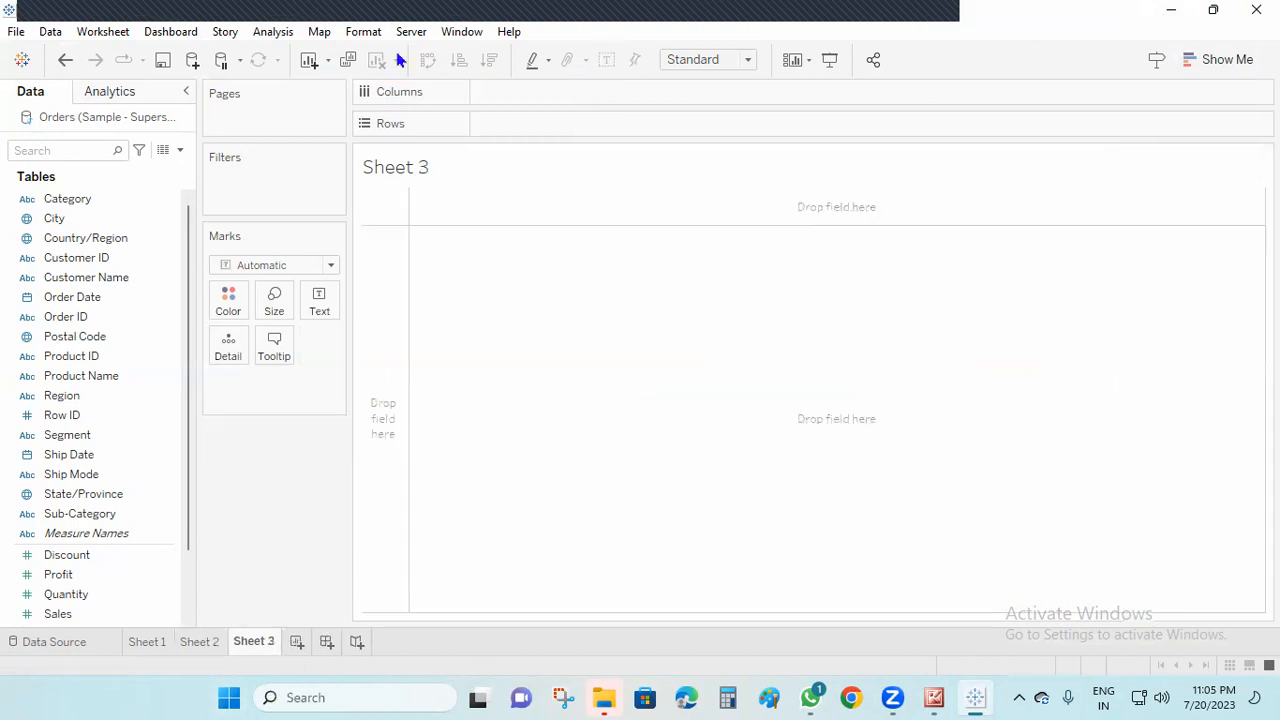
pyautogui.click(92, 282)
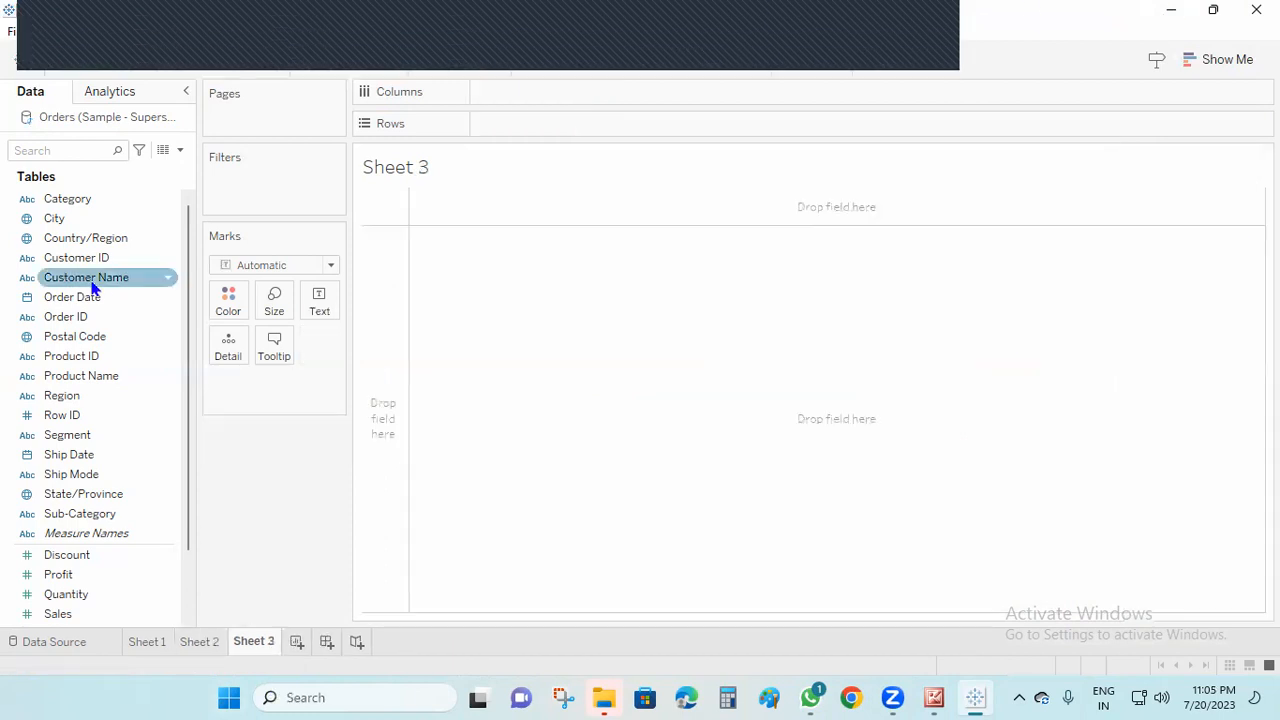
pyautogui.moveTo(97, 514); pyautogui.dragTo(547, 129)
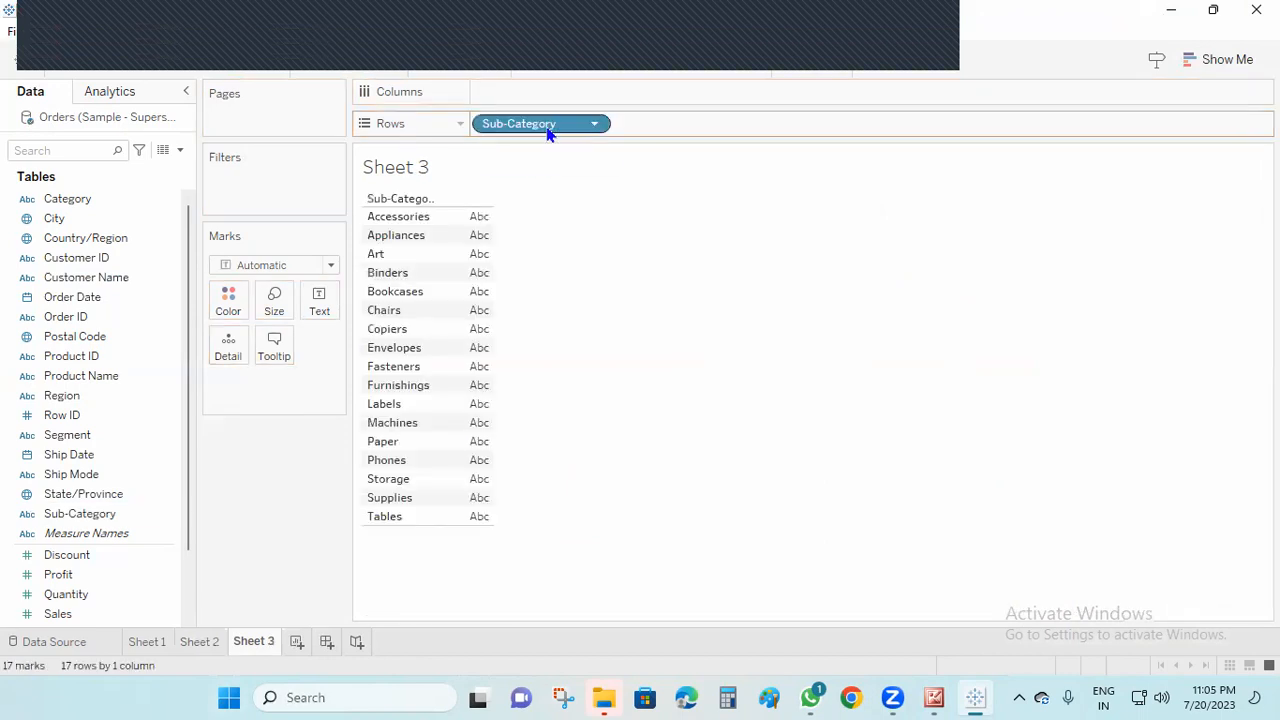
pyautogui.moveTo(58, 613); pyautogui.dragTo(470, 238)
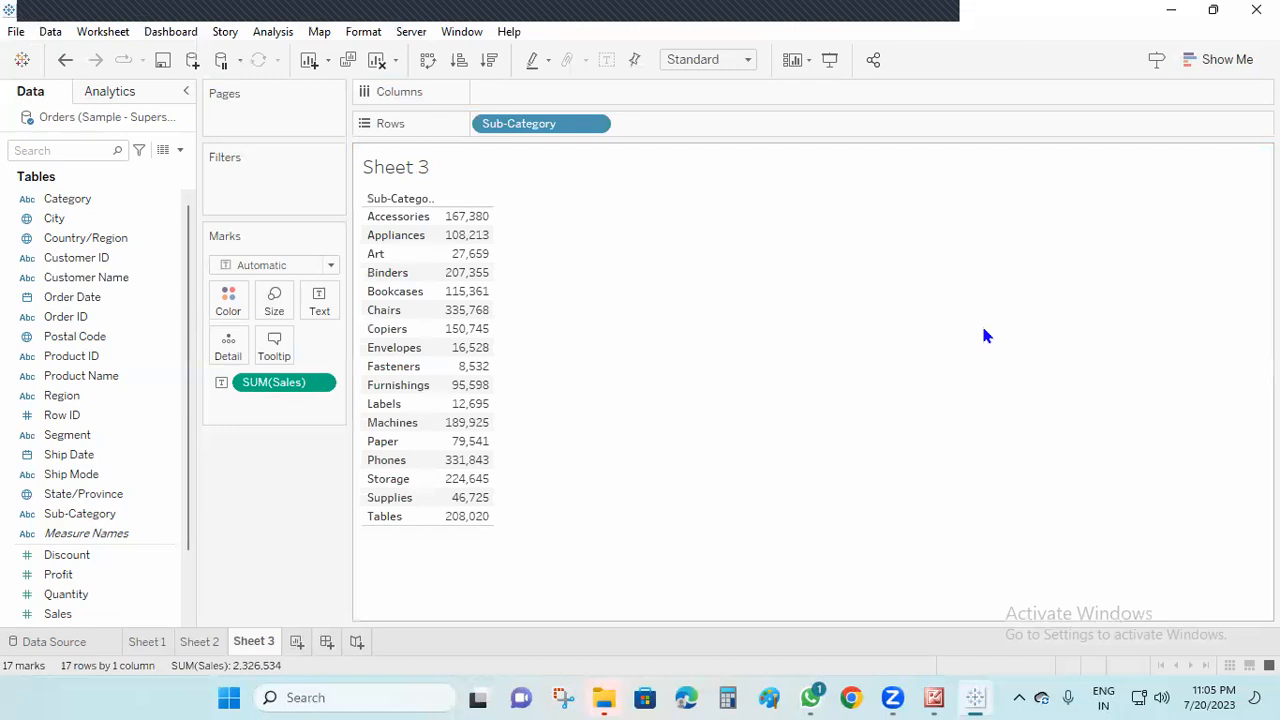
# Create a calculated field named FIRST with the formula FIRST()
pyautogui.click(180, 150)
pyautogui.click(137, 170)
pyautogui.write('FIRST')
pyautogui.click(279, 290)
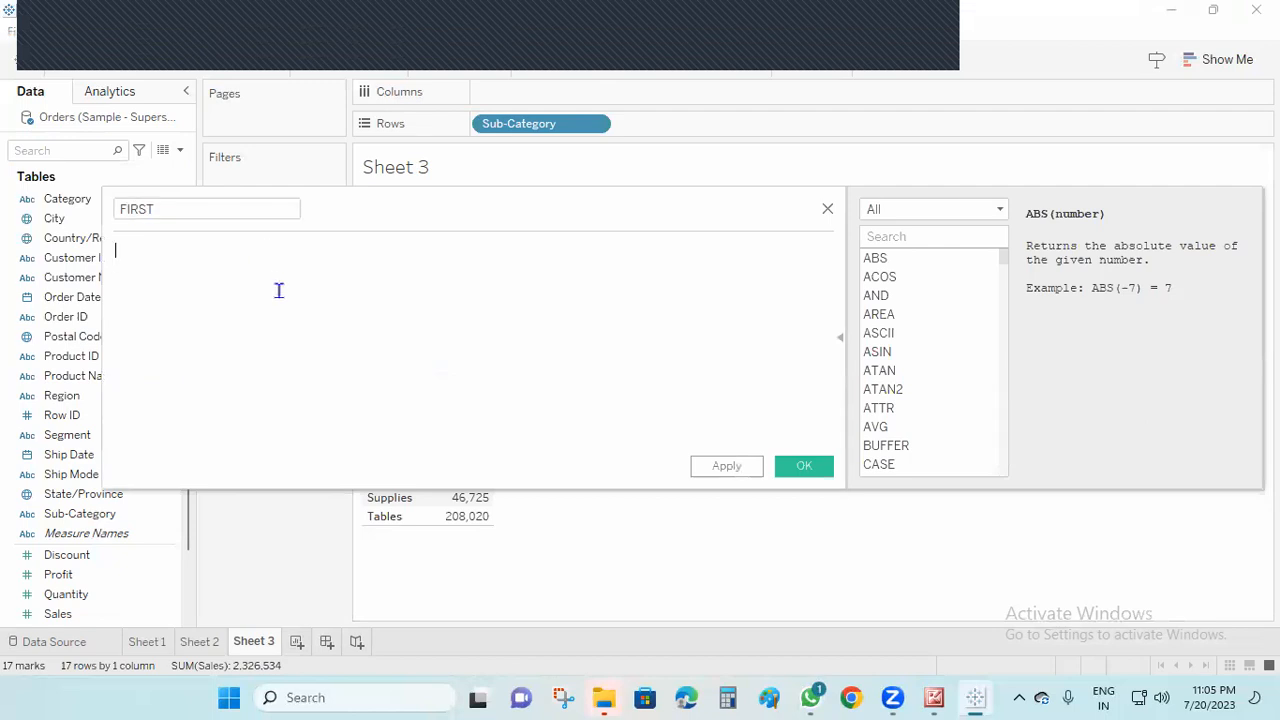
pyautogui.write('FIR')
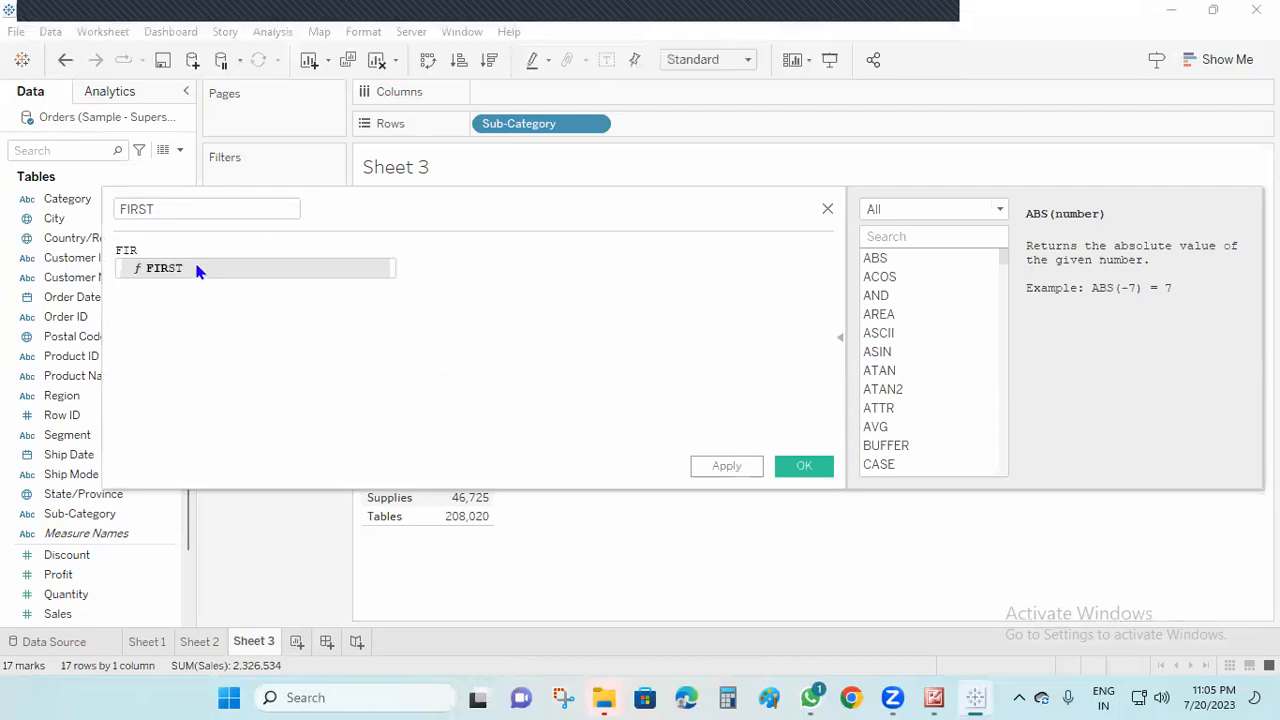
pyautogui.doubleClick(194, 259)
pyautogui.click(779, 470)
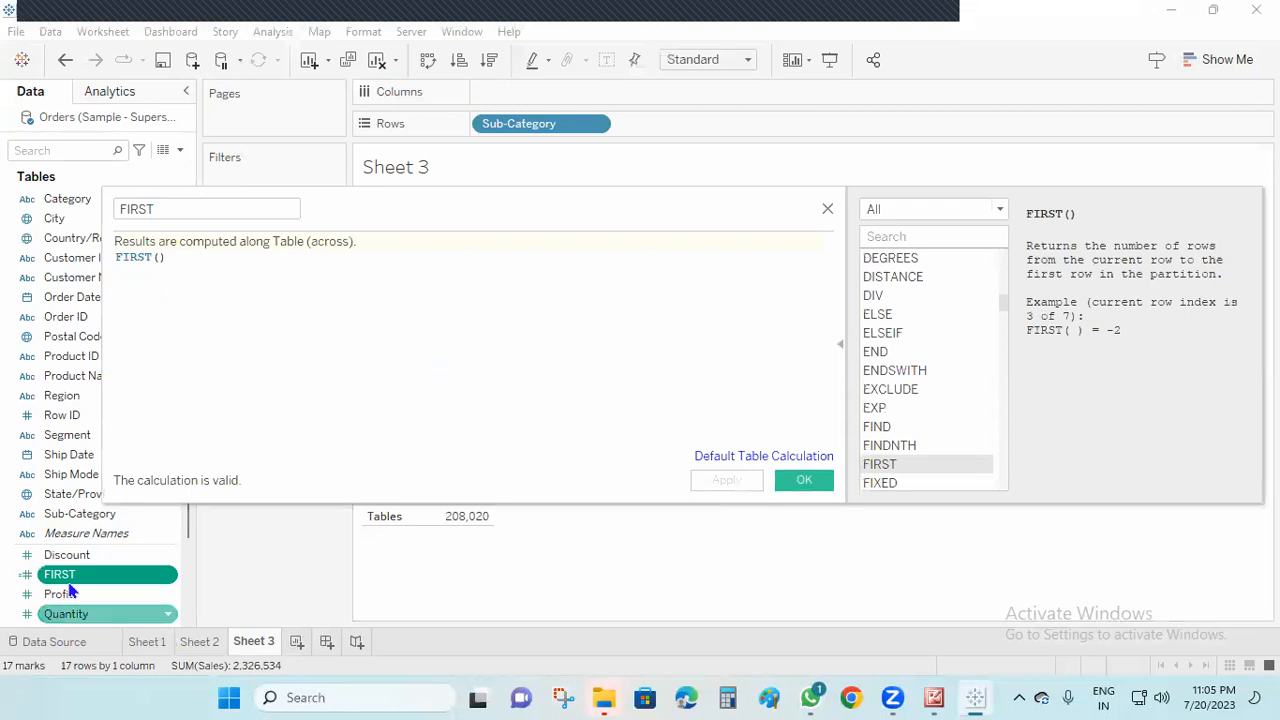
# Add the FIRST field to the rows after Sub-Category and make it discrete
pyautogui.moveTo(62, 574); pyautogui.dragTo(669, 130)
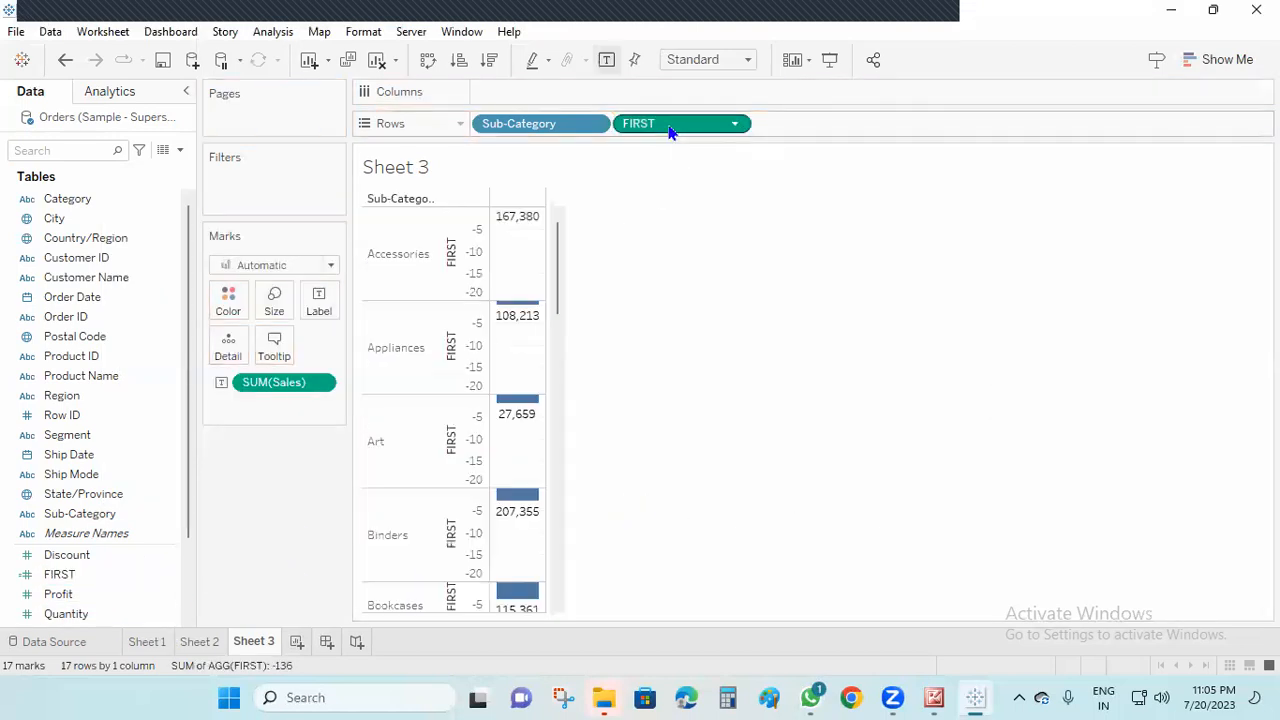
pyautogui.rightClick(674, 128)
pyautogui.click(751, 266)
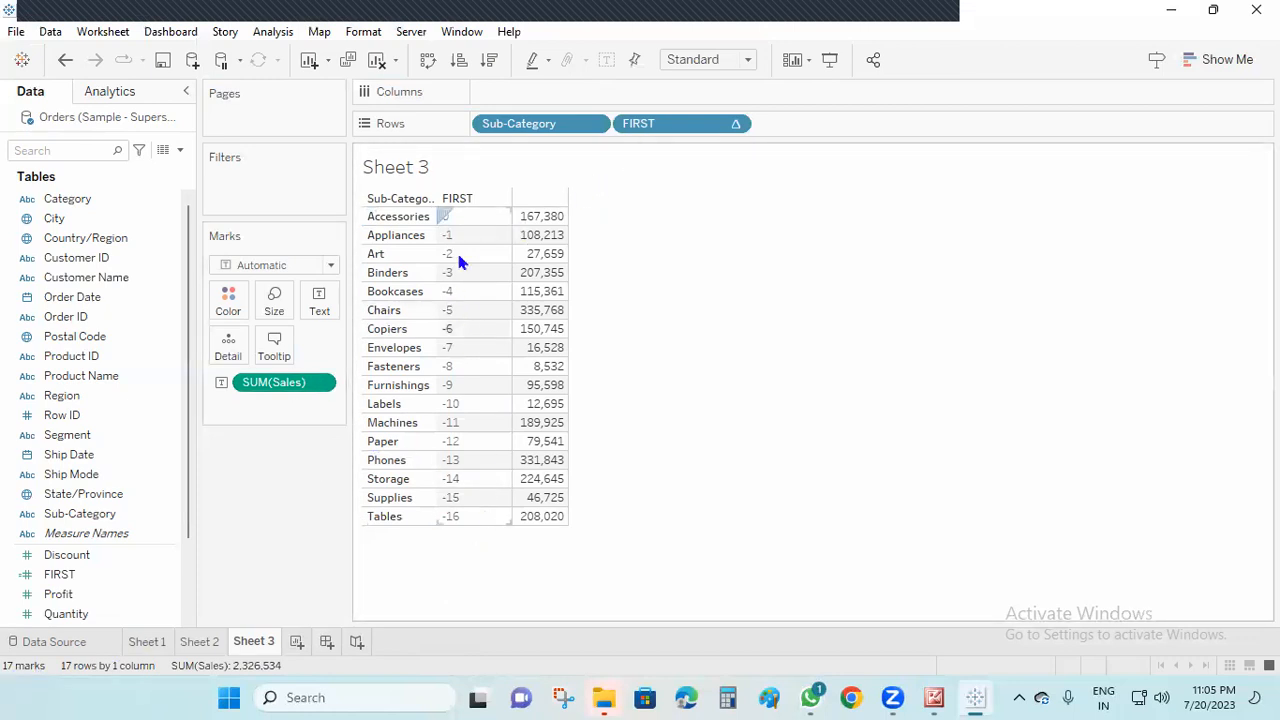
# Create a calculated field named LAST with the formula LAST()
pyautogui.click(178, 150)
pyautogui.click(148, 174)
pyautogui.press('BackSpace')
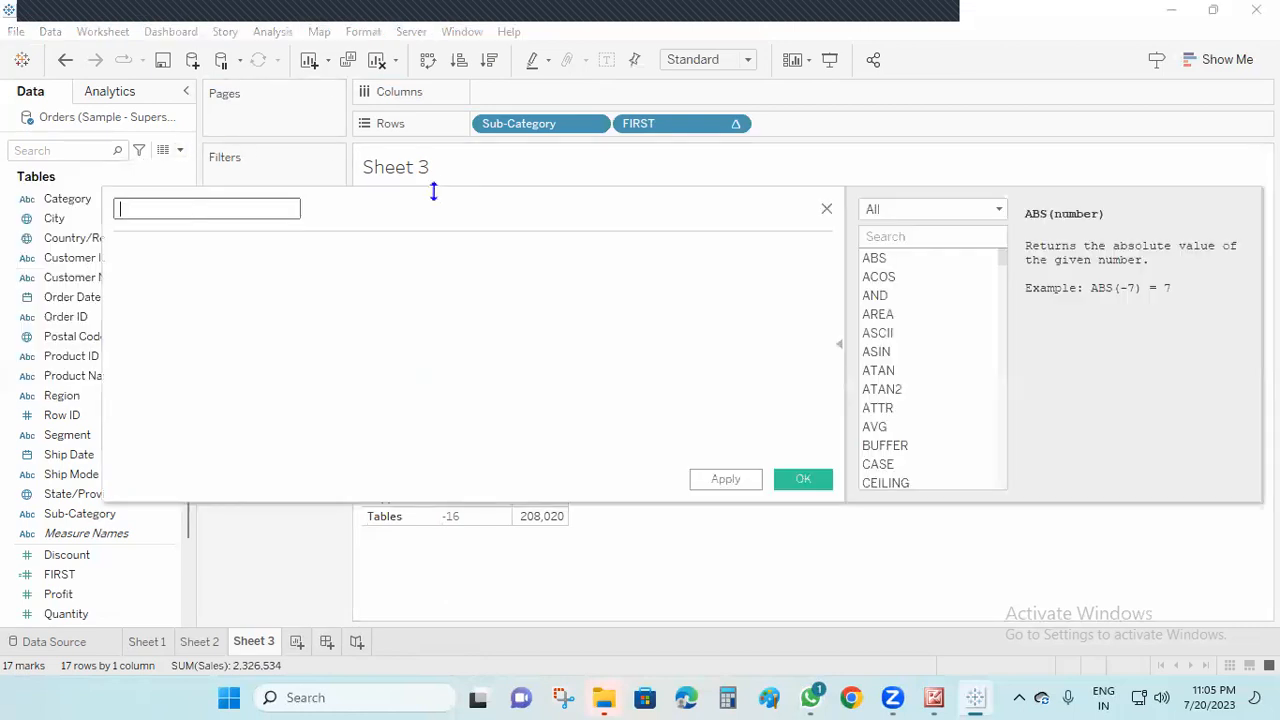
pyautogui.click(357, 302)
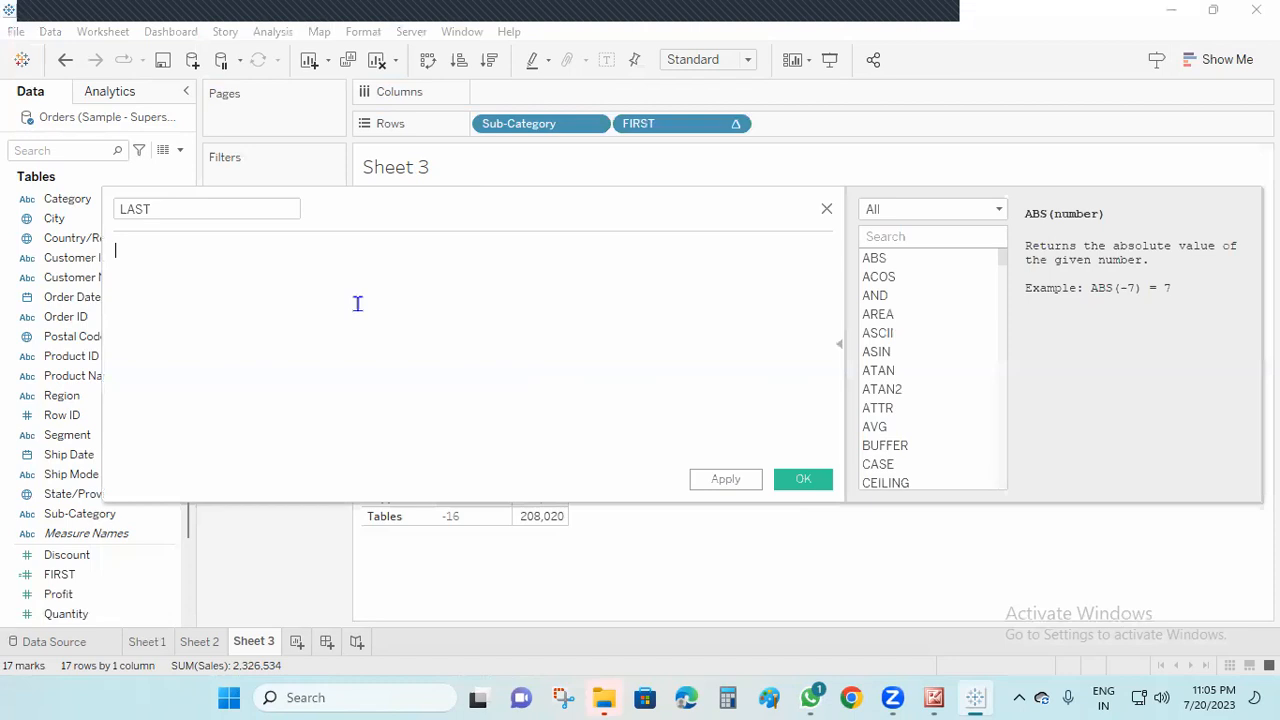
pyautogui.write('LAST')
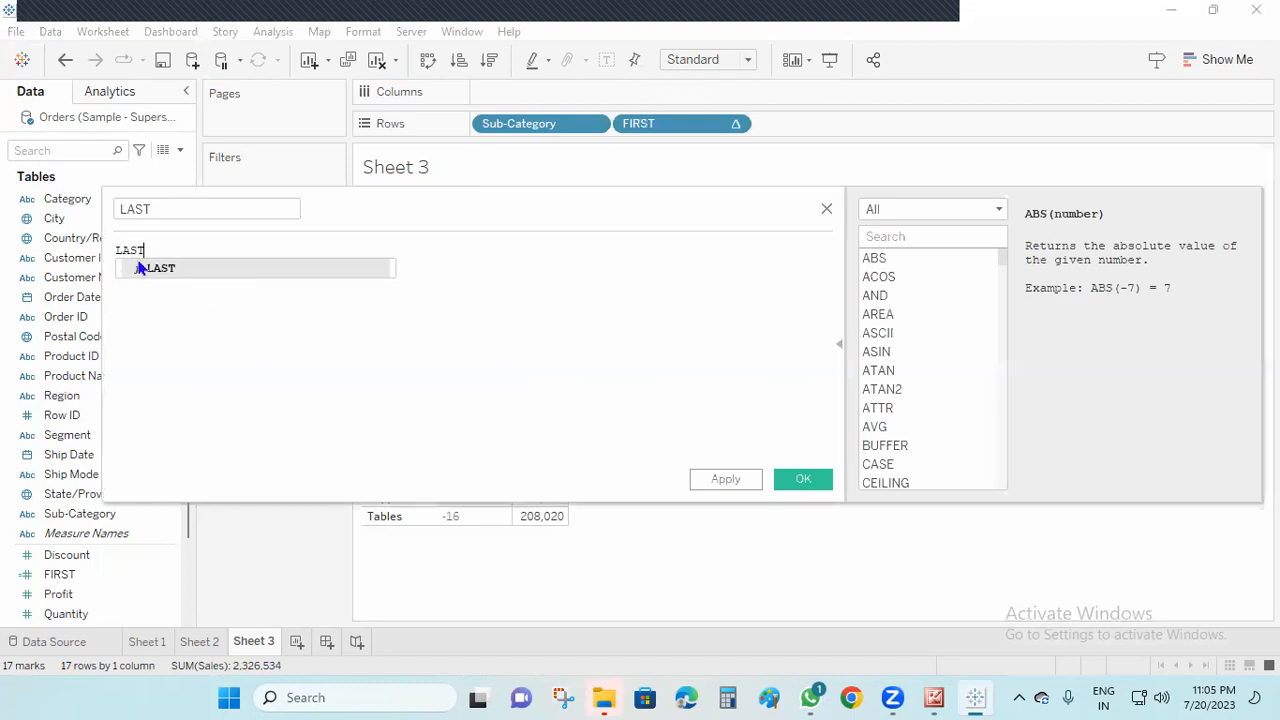
pyautogui.click(140, 268)
pyautogui.click(726, 479)
pyautogui.click(803, 479)
# Add the LAST field to the rows after FIRST and make it discrete
pyautogui.moveTo(42, 613); pyautogui.dragTo(840, 126)
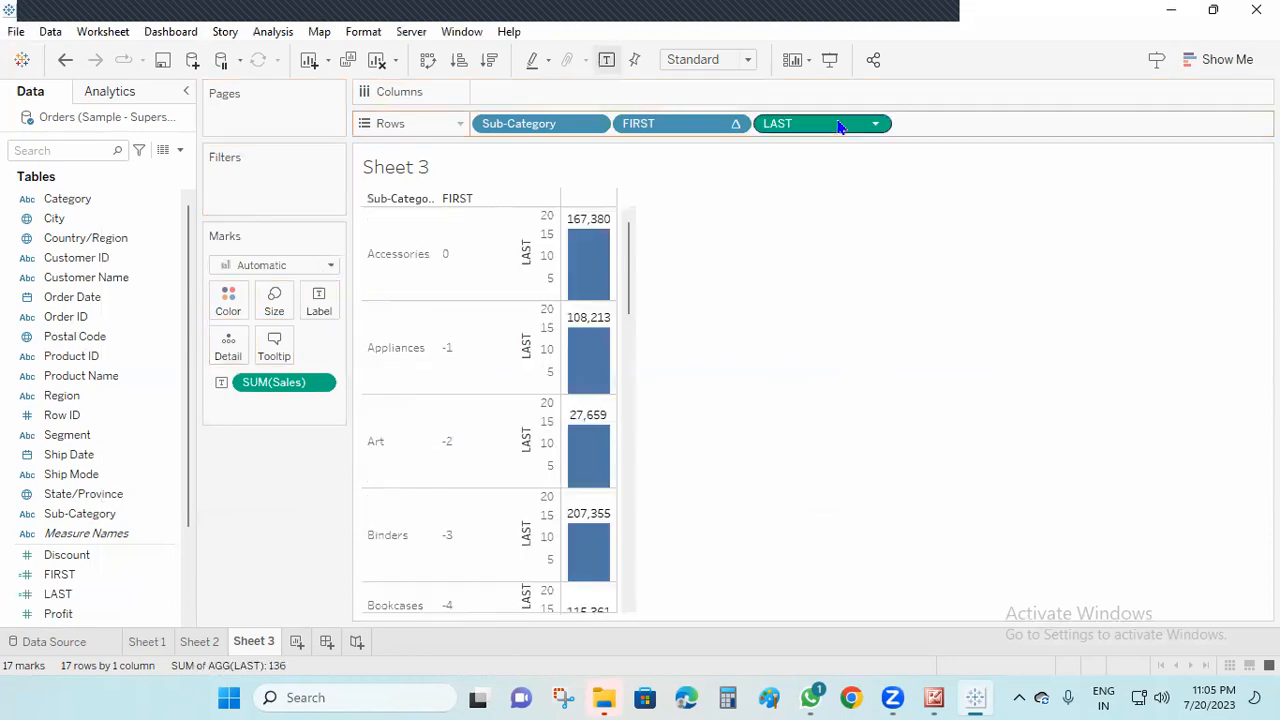
pyautogui.rightClick(846, 130)
pyautogui.click(890, 258)
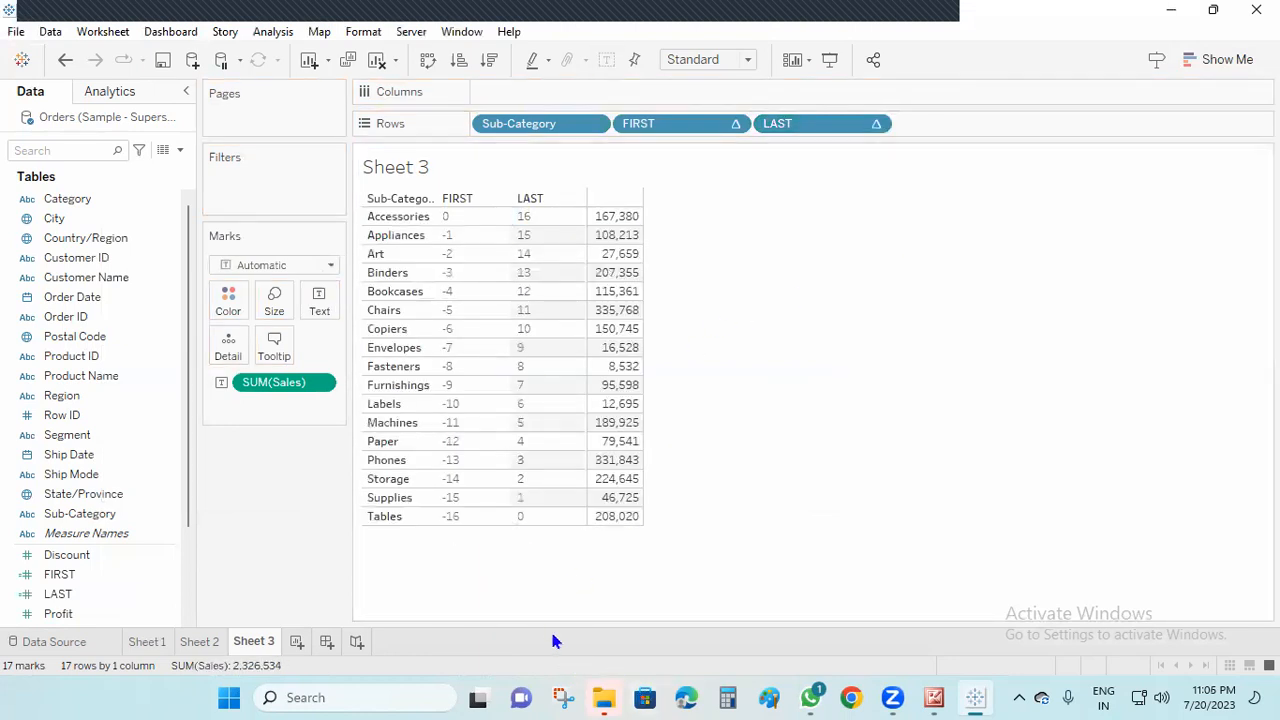
# Create a calculated field named INDES with the formula INDEX()
pyautogui.click(180, 150)
pyautogui.click(150, 169)
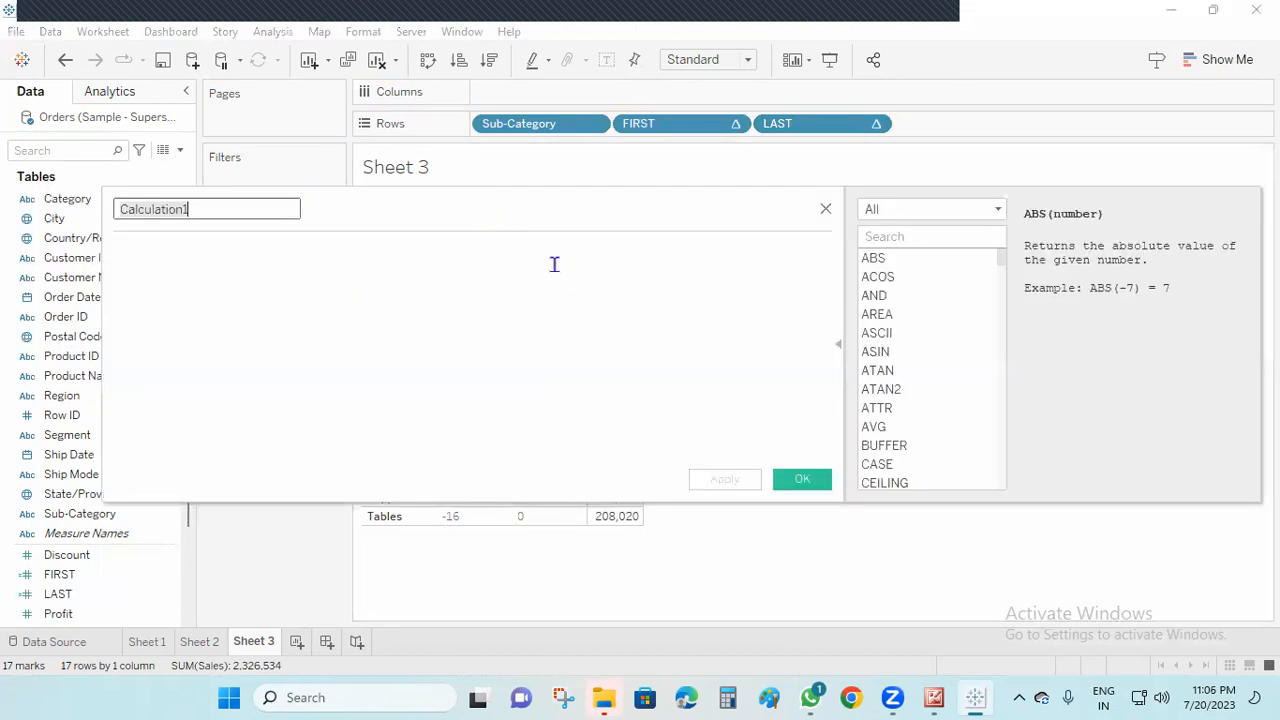
pyautogui.press('BackSpace')
pyautogui.click(243, 269)
pyautogui.write('INC')
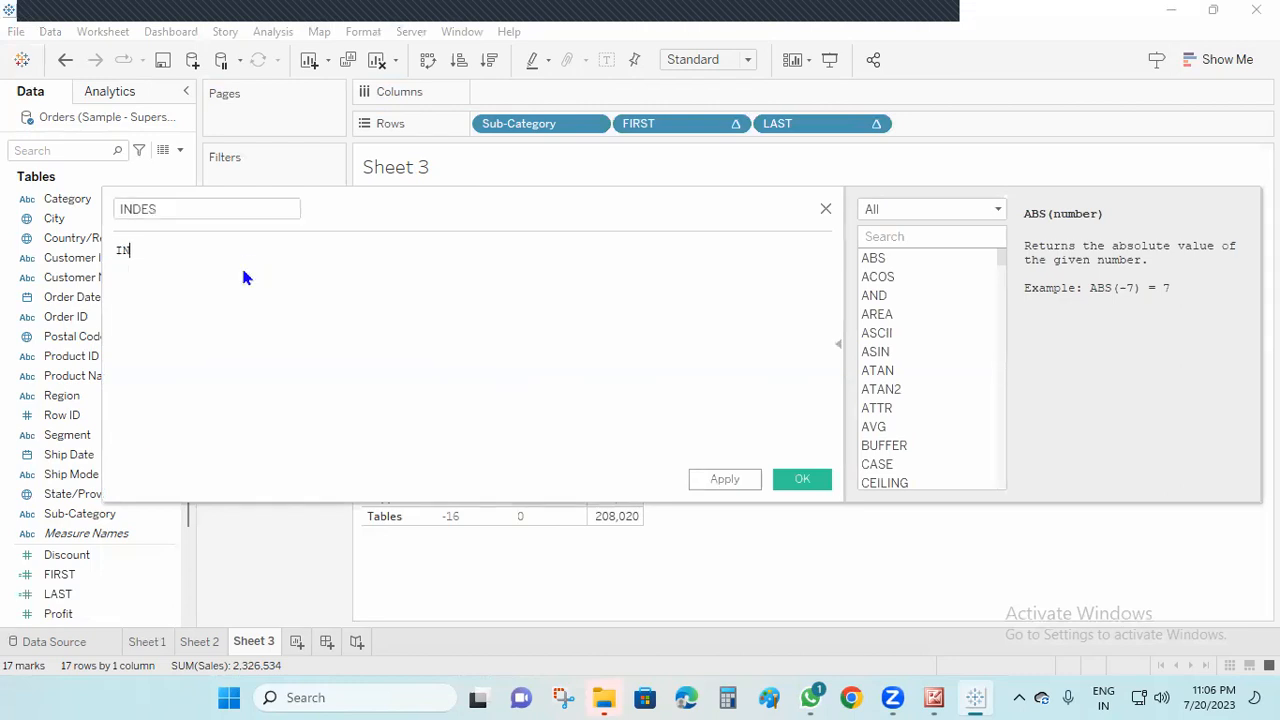
pyautogui.press('BackSpace')
pyautogui.write('E')
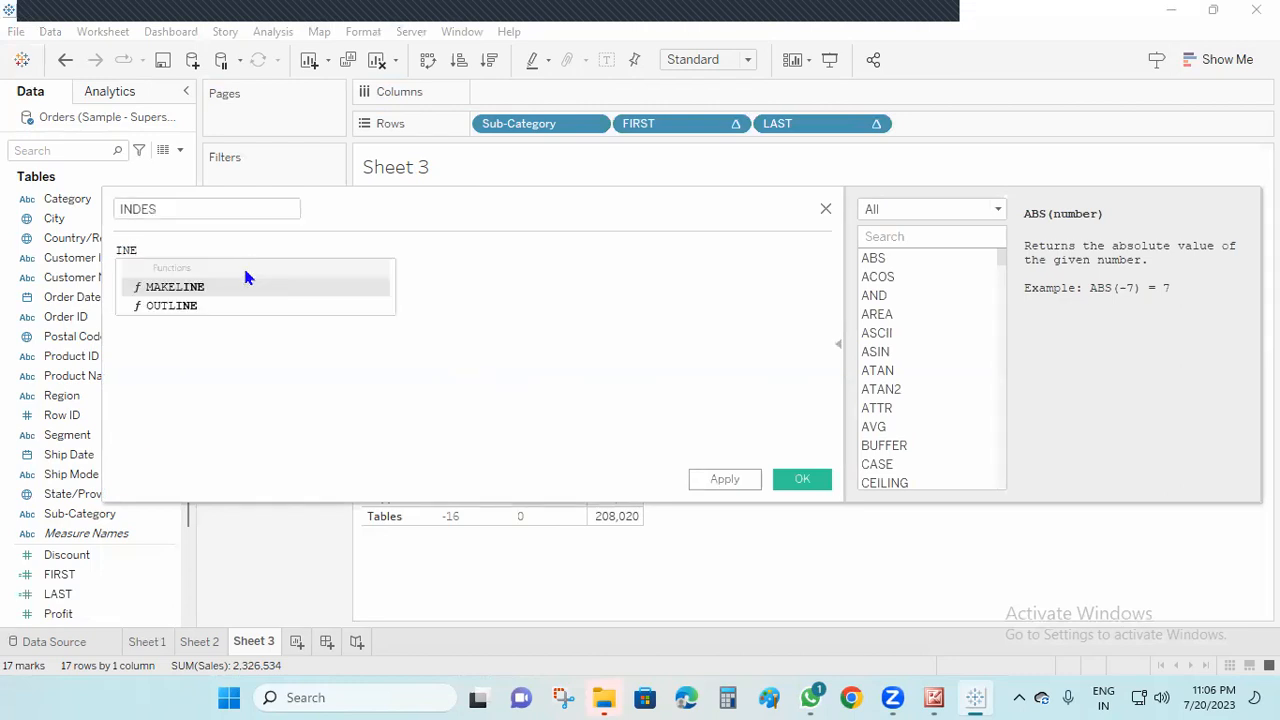
pyautogui.press('BackSpace')
pyautogui.write('DE')
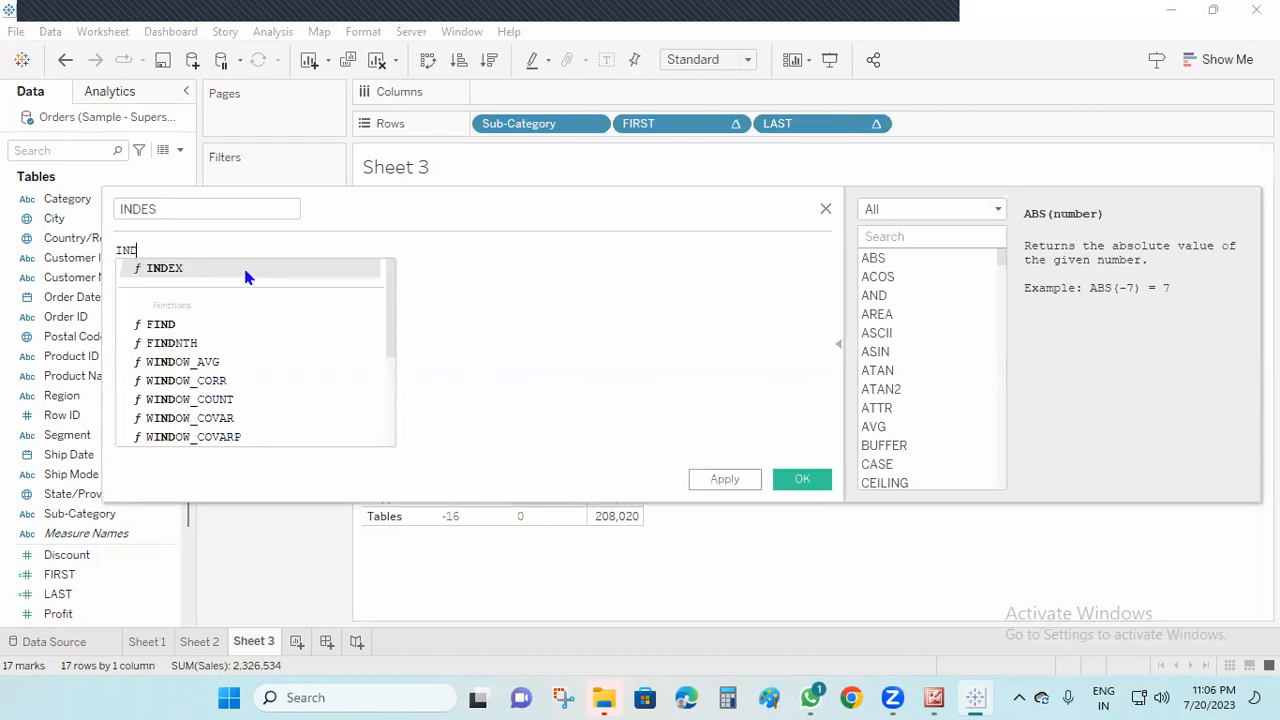
pyautogui.click(253, 267)
pyautogui.click(725, 479)
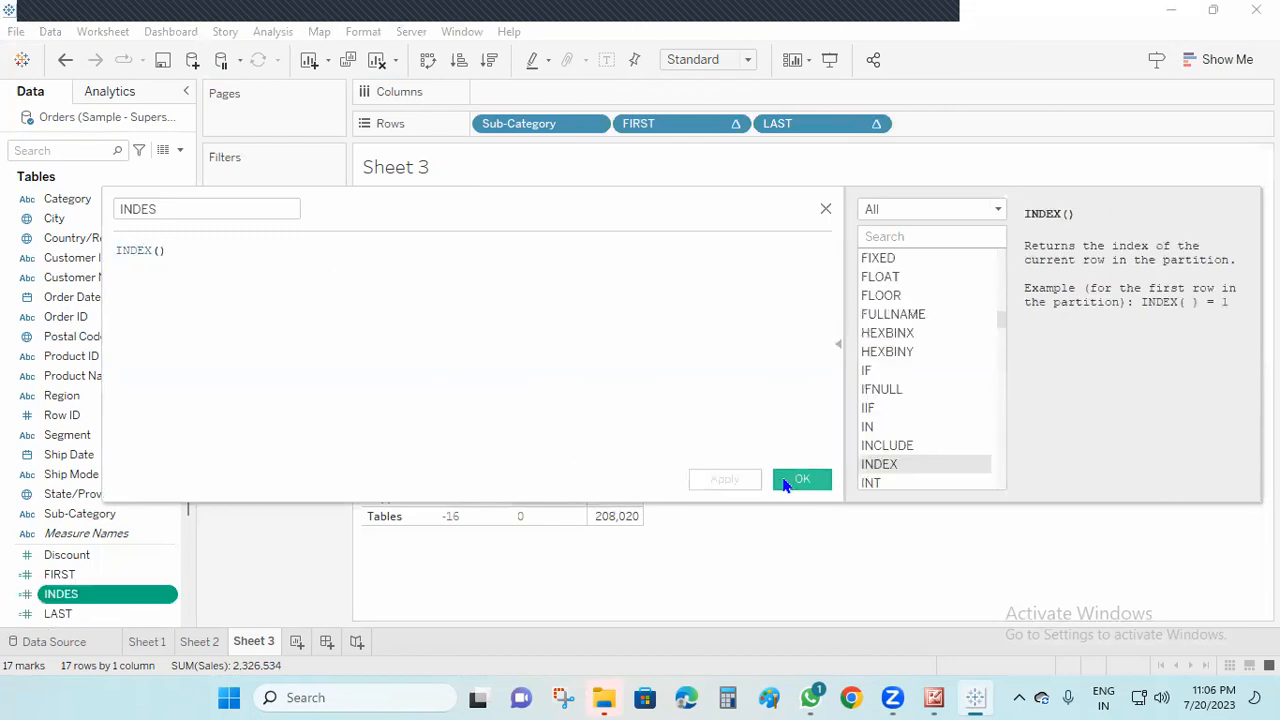
pyautogui.click(802, 479)
# Add the INDES field to the rows after LAST and make it discrete
pyautogui.moveTo(103, 600); pyautogui.dragTo(998, 128)
pyautogui.rightClick(1003, 126)
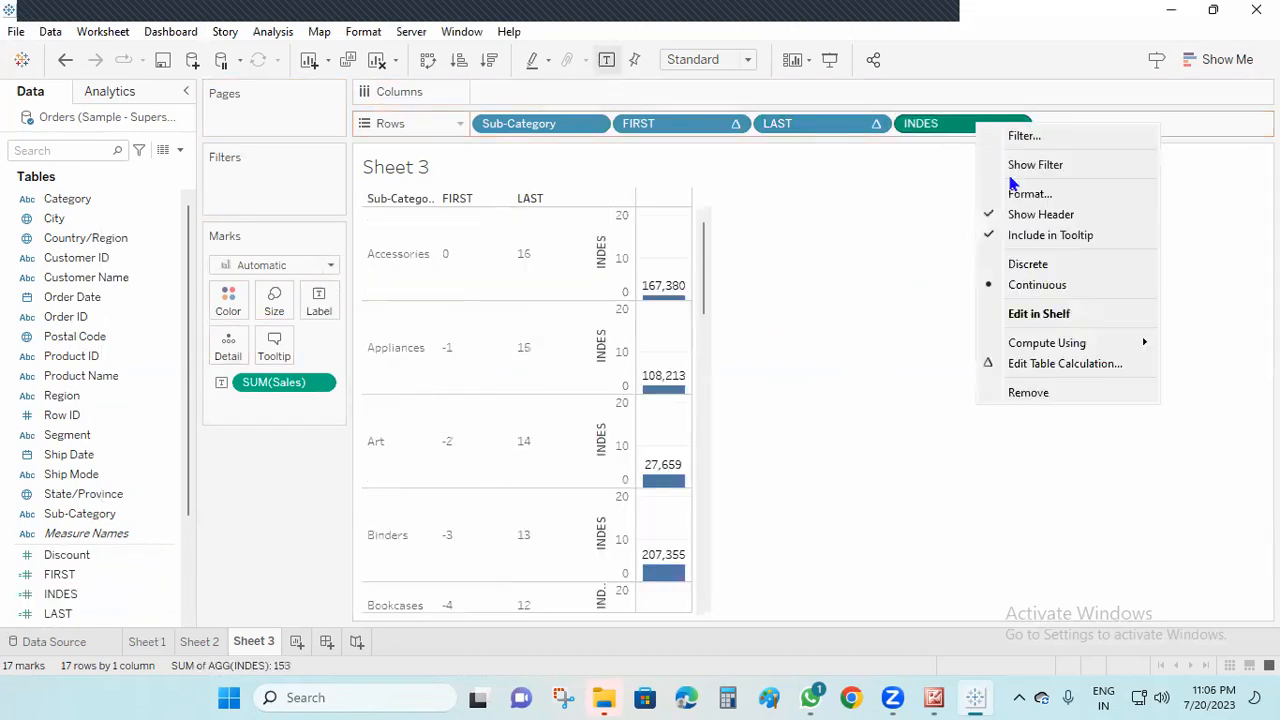
pyautogui.click(1067, 264)
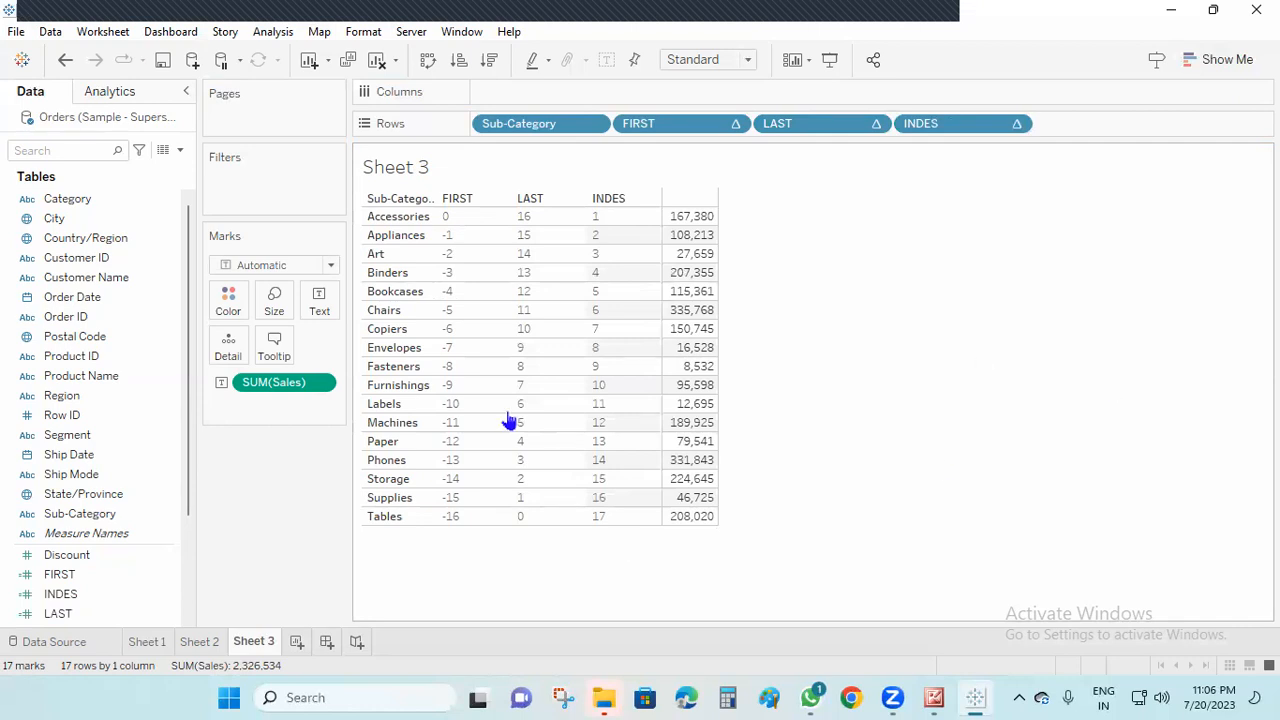
# Apply a Running Total quick table calculation to the Sales values in the Sub-Category table
pyautogui.rightClick(280, 390)
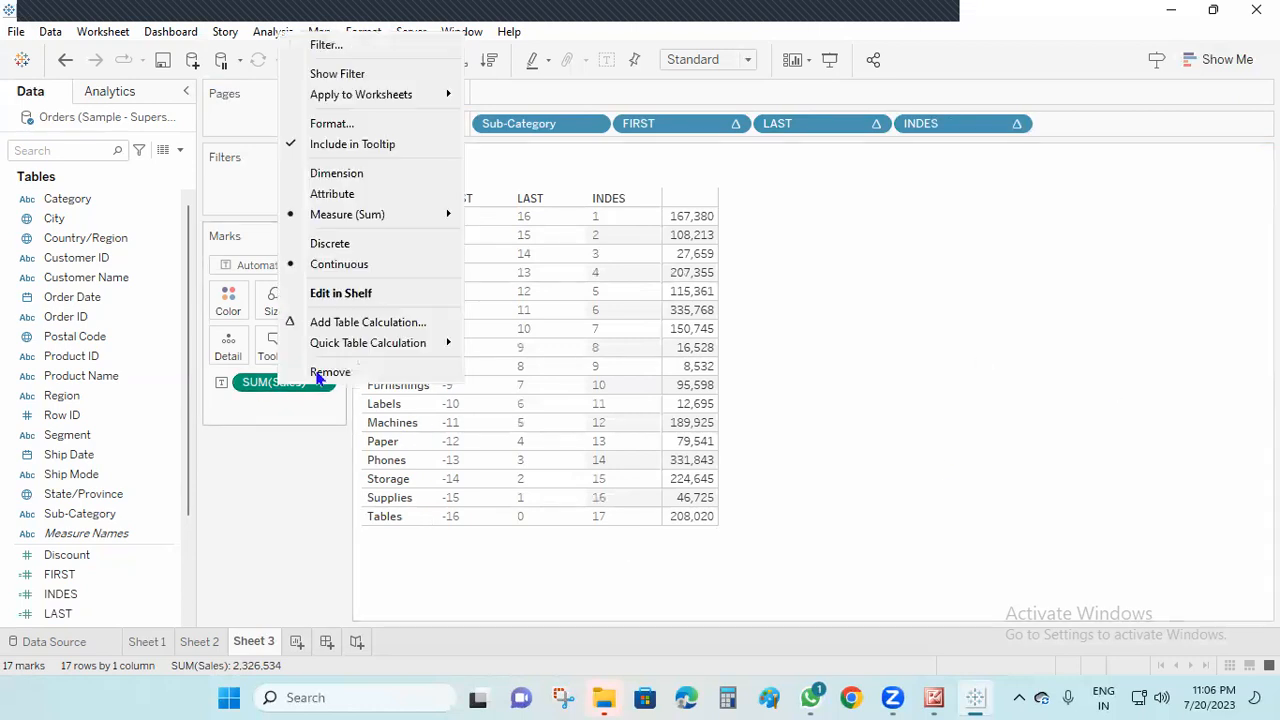
pyautogui.moveTo(368, 350)
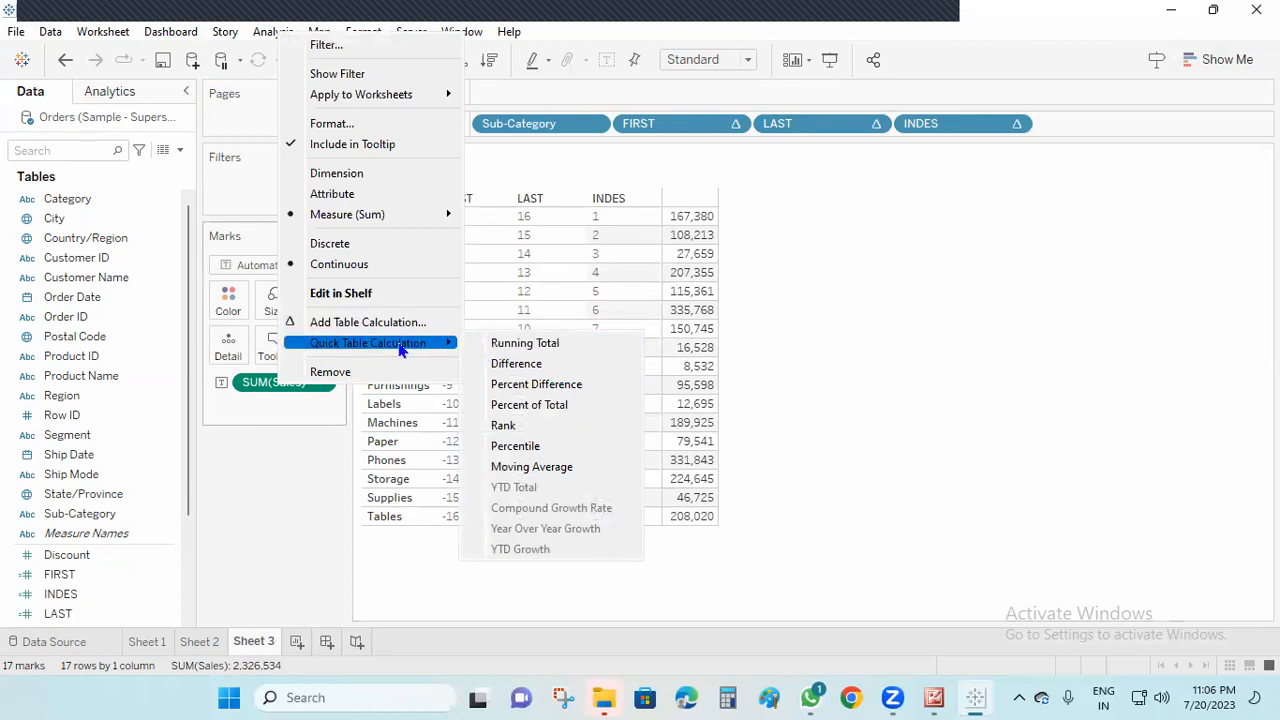
pyautogui.click(560, 354)
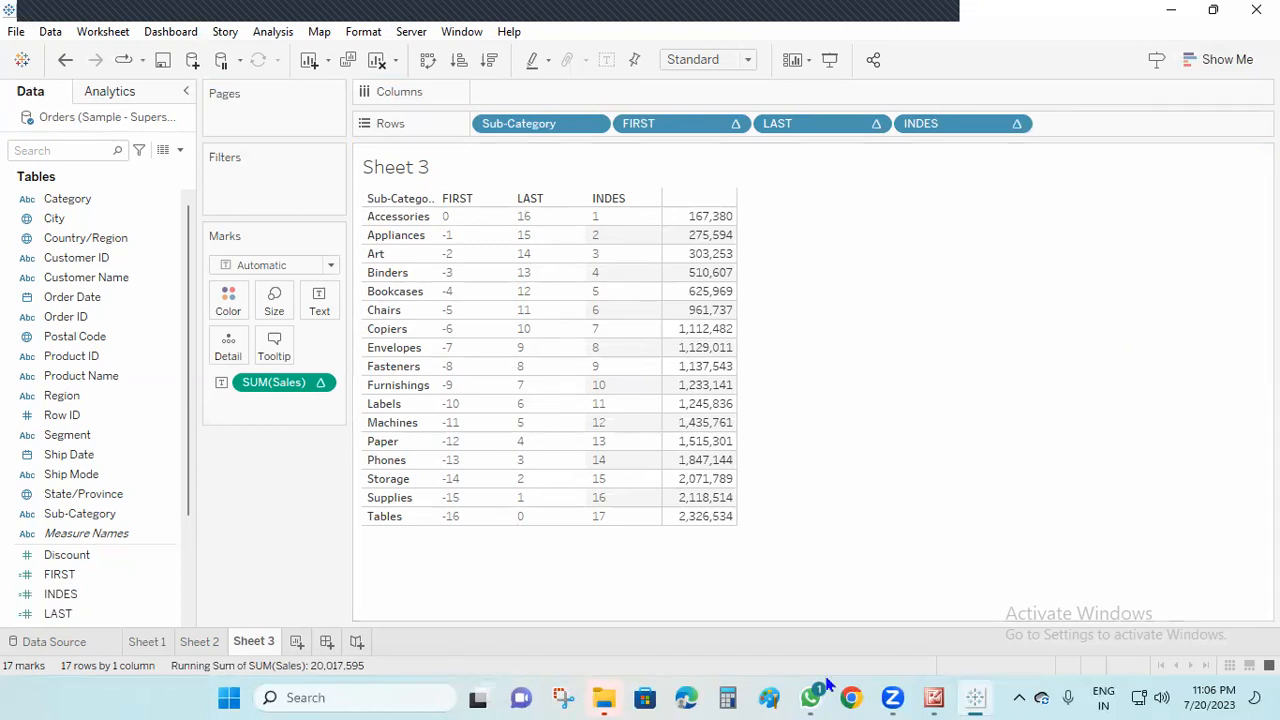
# Switch to the Tableau and SQL course outline image and review its lower part, including the course timings
pyautogui.click(934, 697)
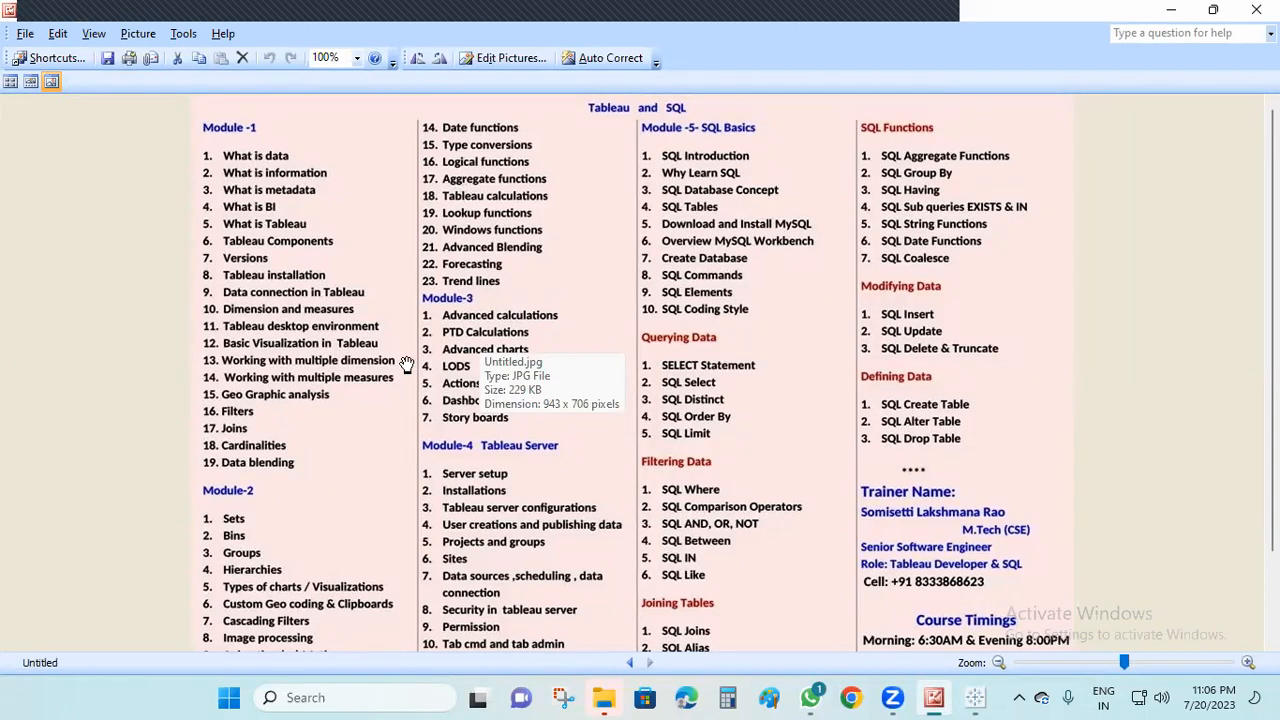
pyautogui.scroll(-3, 338, 625)
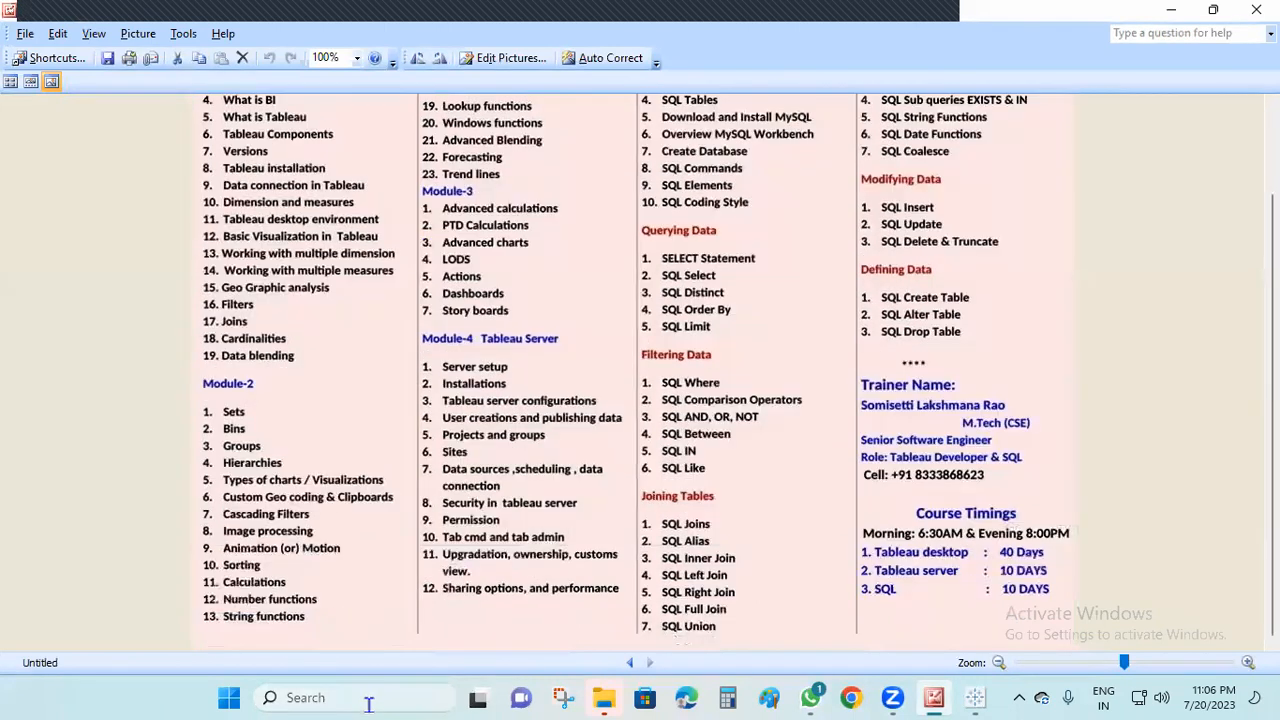
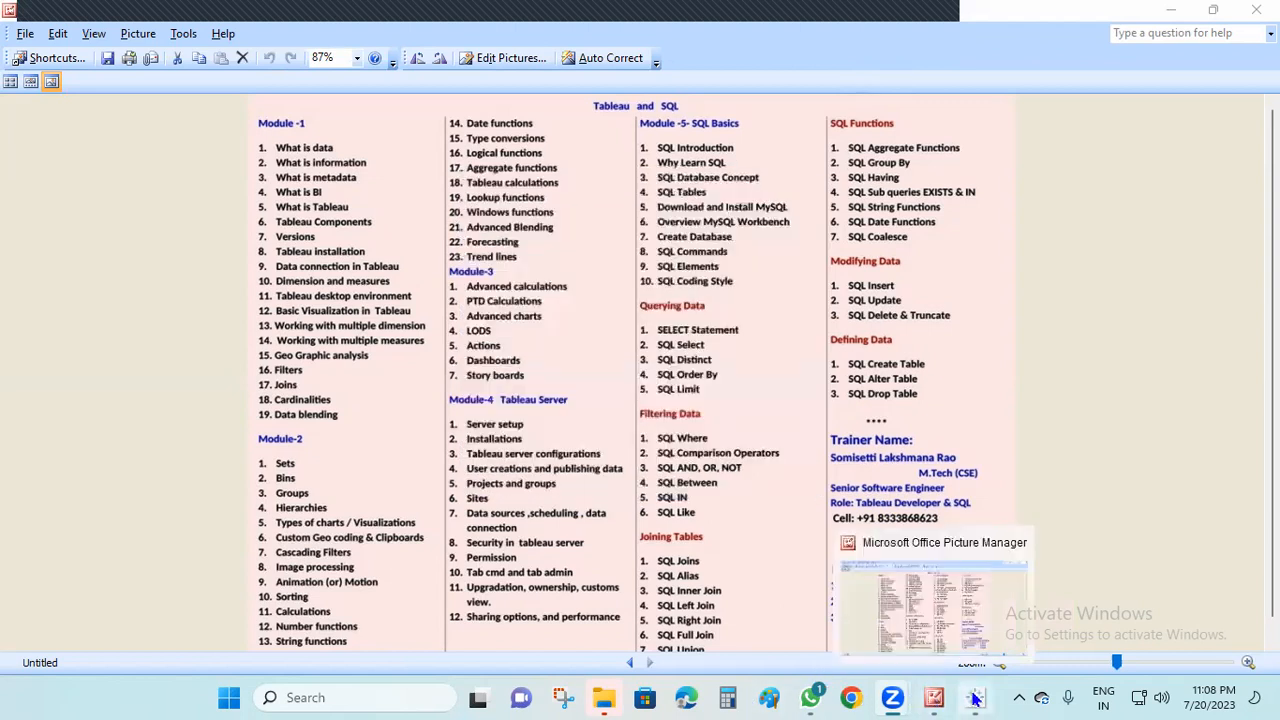
# Switch back to Tableau from the course outline image and add a new blank worksheet after Sheet 3
pyautogui.click(1168, 13)
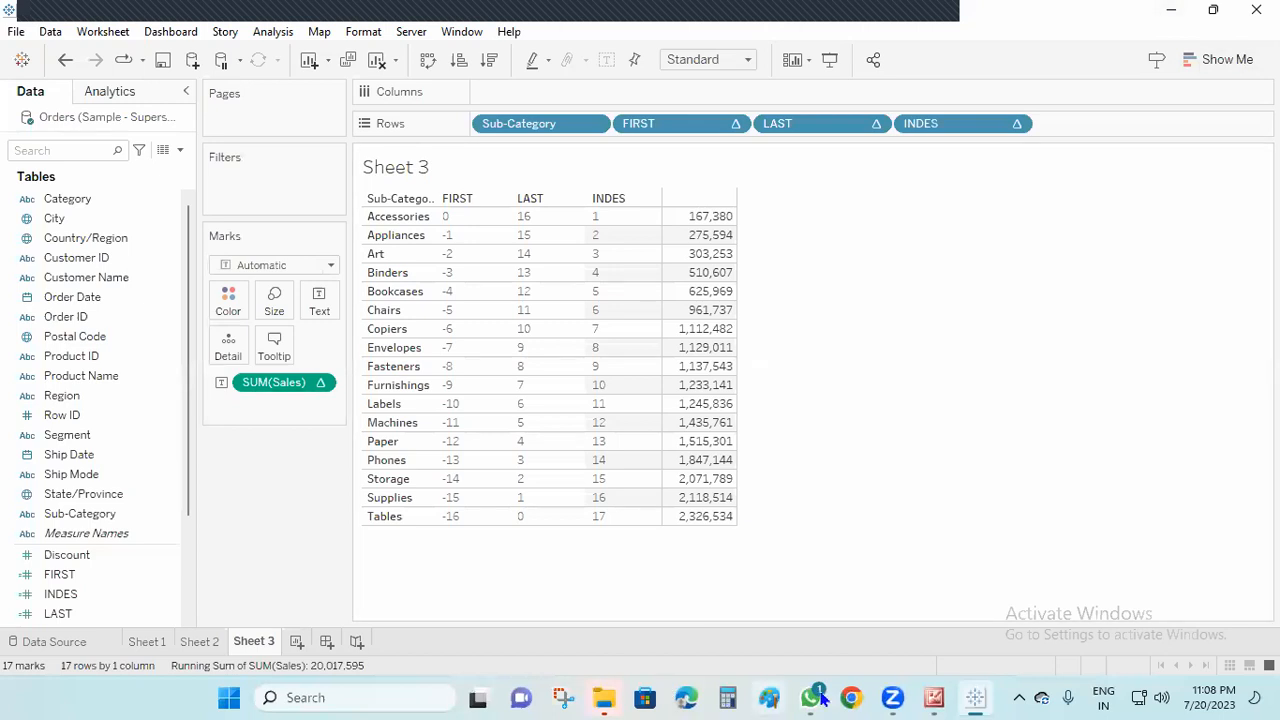
pyautogui.click(296, 642)
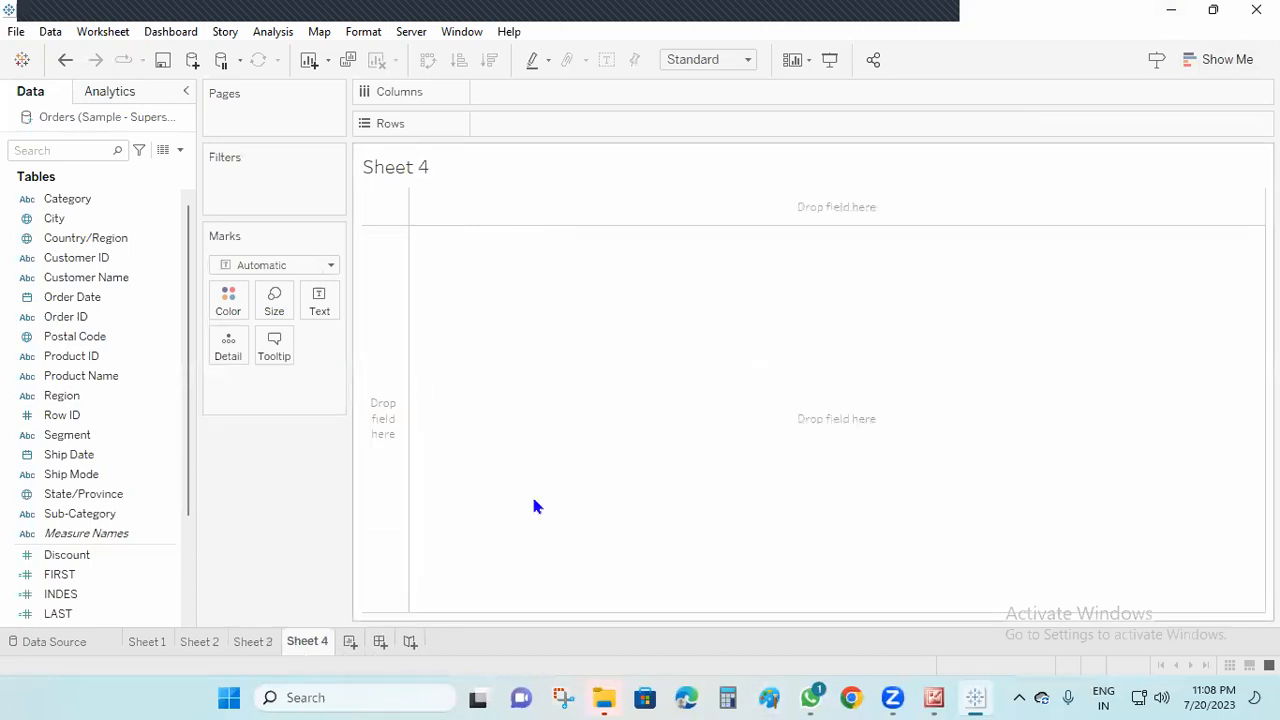
# Open the desktop's New Text Document in Notepad and enter "1.LIVE AND EXTRACT" as its first line
pyautogui.click(1169, 12)
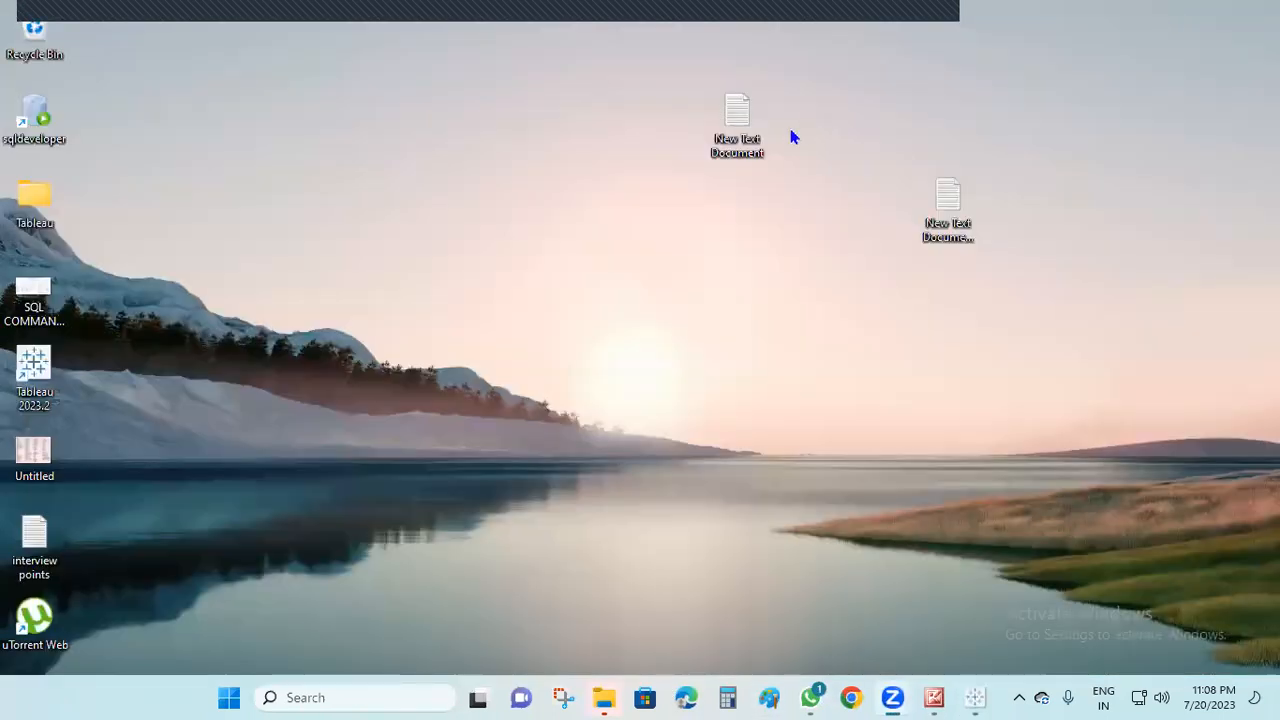
pyautogui.doubleClick(743, 124)
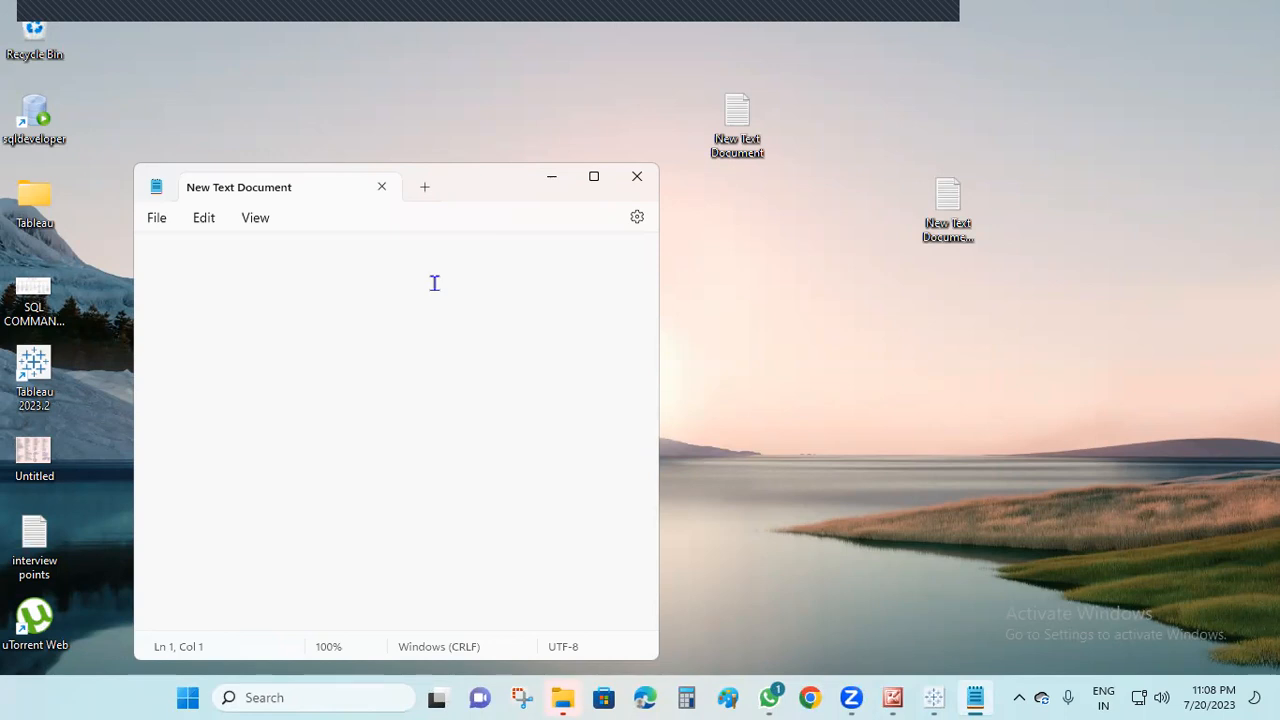
pyautogui.write('LIEV')
pyautogui.press('BackSpace')
pyautogui.press('BackSpace')
pyautogui.press('BackSpace')
pyautogui.press('BackSpace')
pyautogui.press('BackSpace')
pyautogui.write('1.LIVE AND EXTRACT')
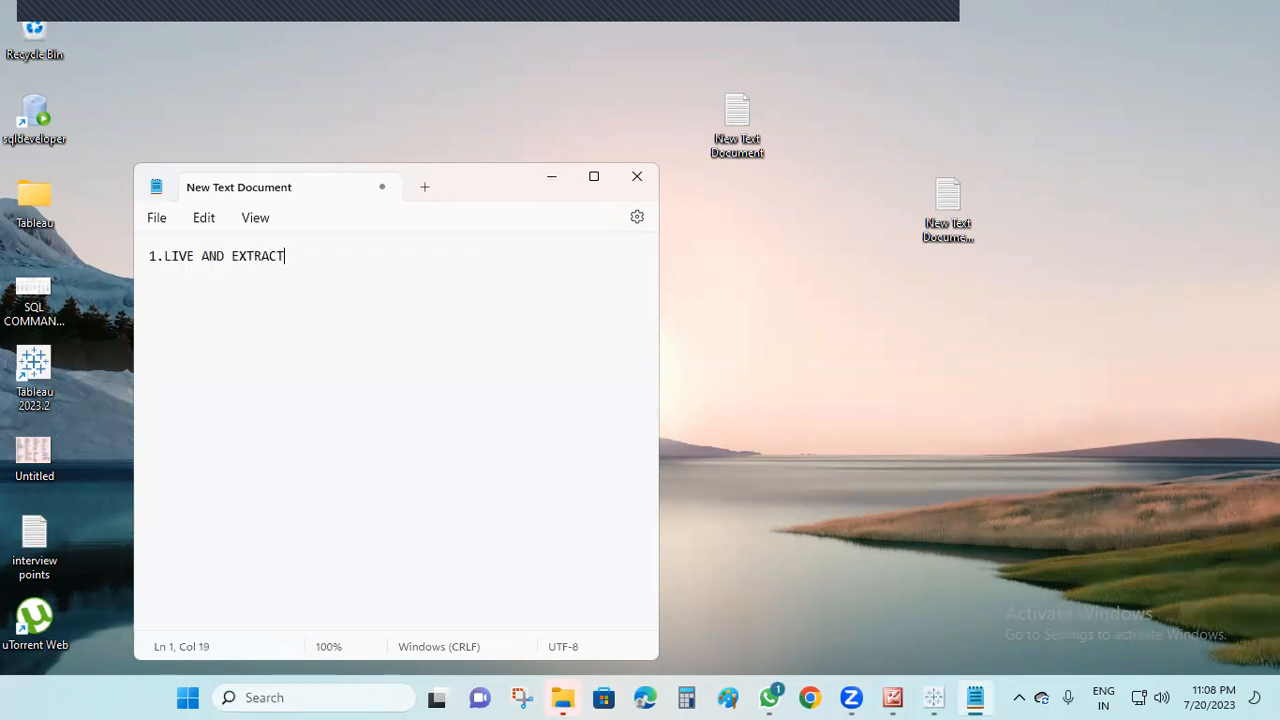
pyautogui.press('Return')
# Add the list item "2.FILTER TYPES" on the line below LIVE AND EXTRACT
pyautogui.click(306, 257)
pyautogui.press('Return')
pyautogui.write('2.FI;TER')
pyautogui.press('BackSpace')
pyautogui.press('BackSpace')
pyautogui.press('BackSpace')
pyautogui.press('BackSpace')
pyautogui.press('BackSpace')
pyautogui.write('LTER TPES')
pyautogui.press('BackSpace')
pyautogui.press('BackSpace')
pyautogui.press('BackSpace')
pyautogui.write('YPES')
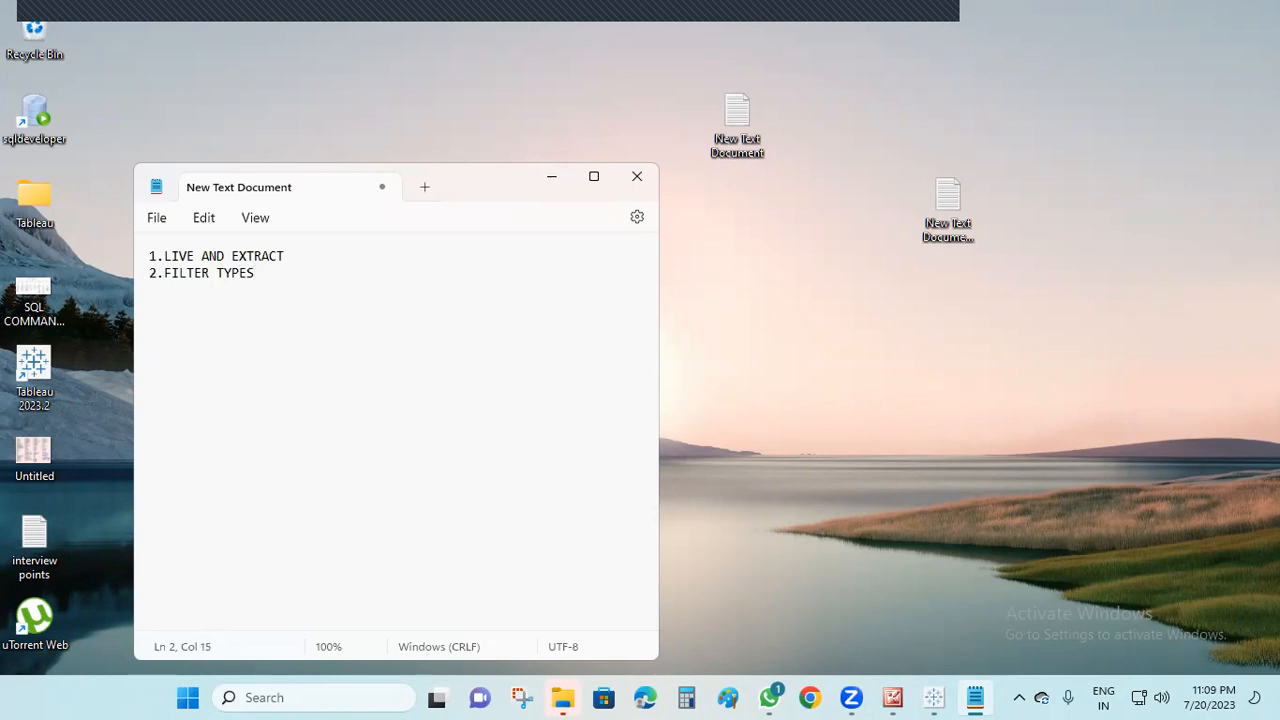
pyautogui.press('Return')
# Add "3.FILTER HIRARCHIES" as the third item of the topic list
pyautogui.write('3.FILTER HIRACH')
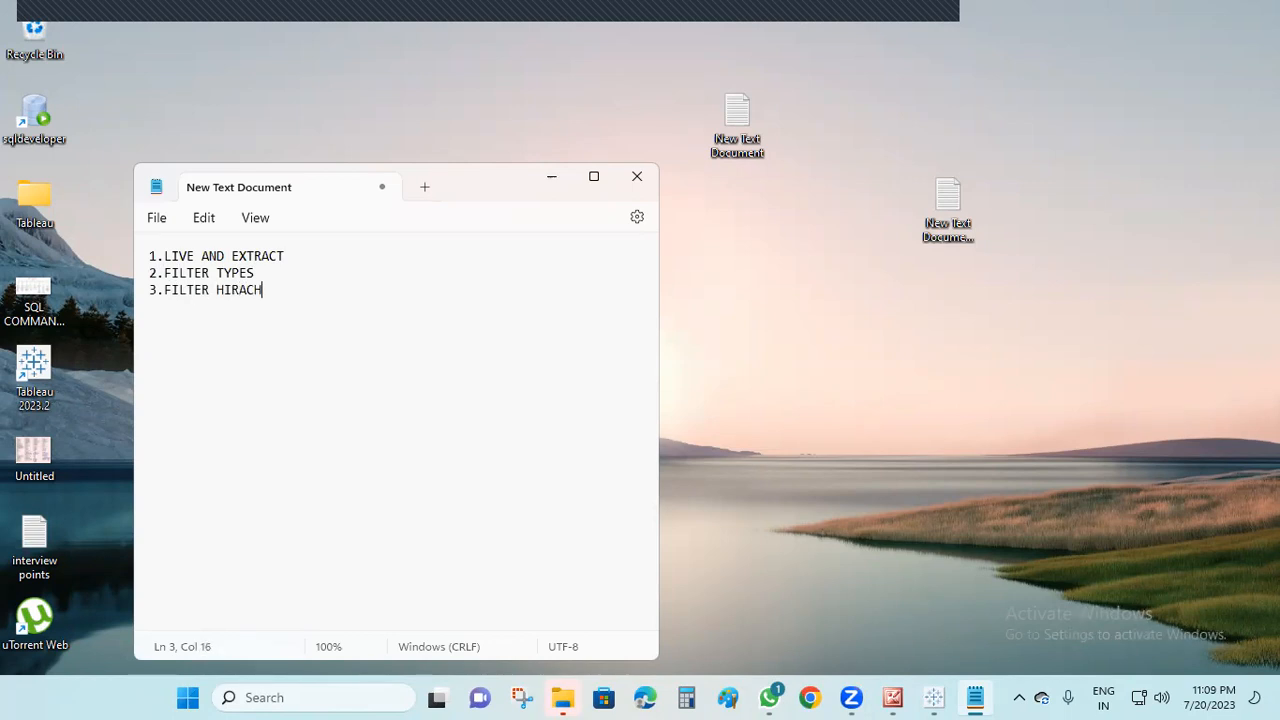
pyautogui.press('BackSpace')
pyautogui.press('BackSpace')
pyautogui.write('RCHIES')
pyautogui.press('Return')
# Add the list items "4.SET" and "5.BIN" on separate lines
pyautogui.write('4.SET')
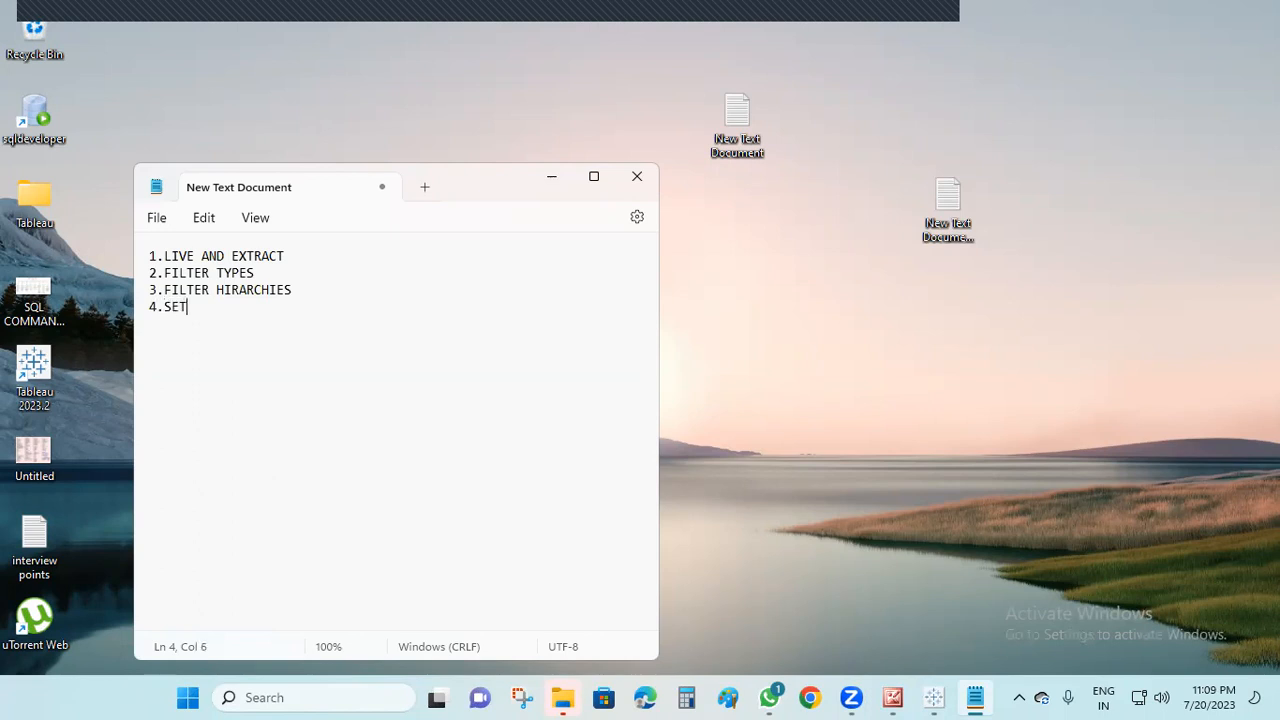
pyautogui.press('Return')
pyautogui.write('5.BIN')
pyautogui.press('Return')
# Add "6.PARAMETER" as the next item of the topic list
pyautogui.write('6.PARAMETERE')
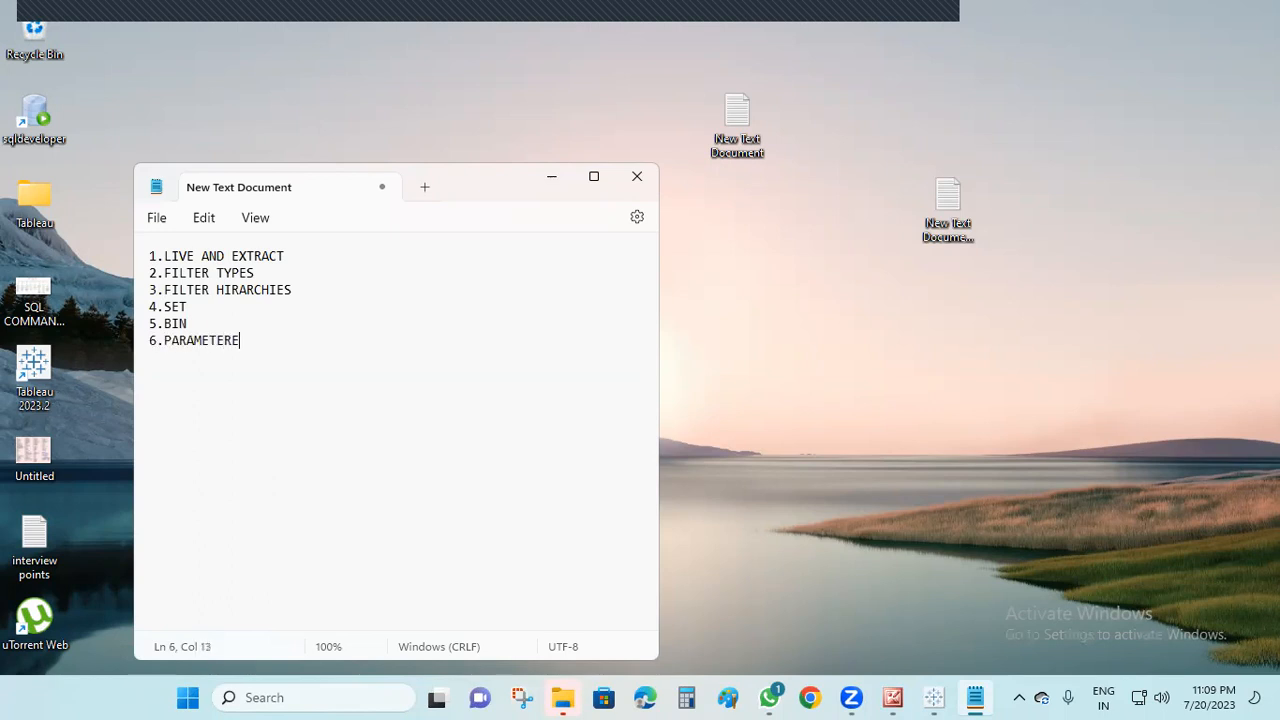
pyautogui.press('BackSpace')
pyautogui.press('BackSpace')
pyautogui.press('BackSpace')
pyautogui.press('BackSpace')
pyautogui.write('TER')
pyautogui.press('Return')
# Add the list items "7.ACTION FILTERS" and "8.DASHBOARD" on separate lines
pyautogui.write('7.ACTION FILTERS')
pyautogui.press('Return')
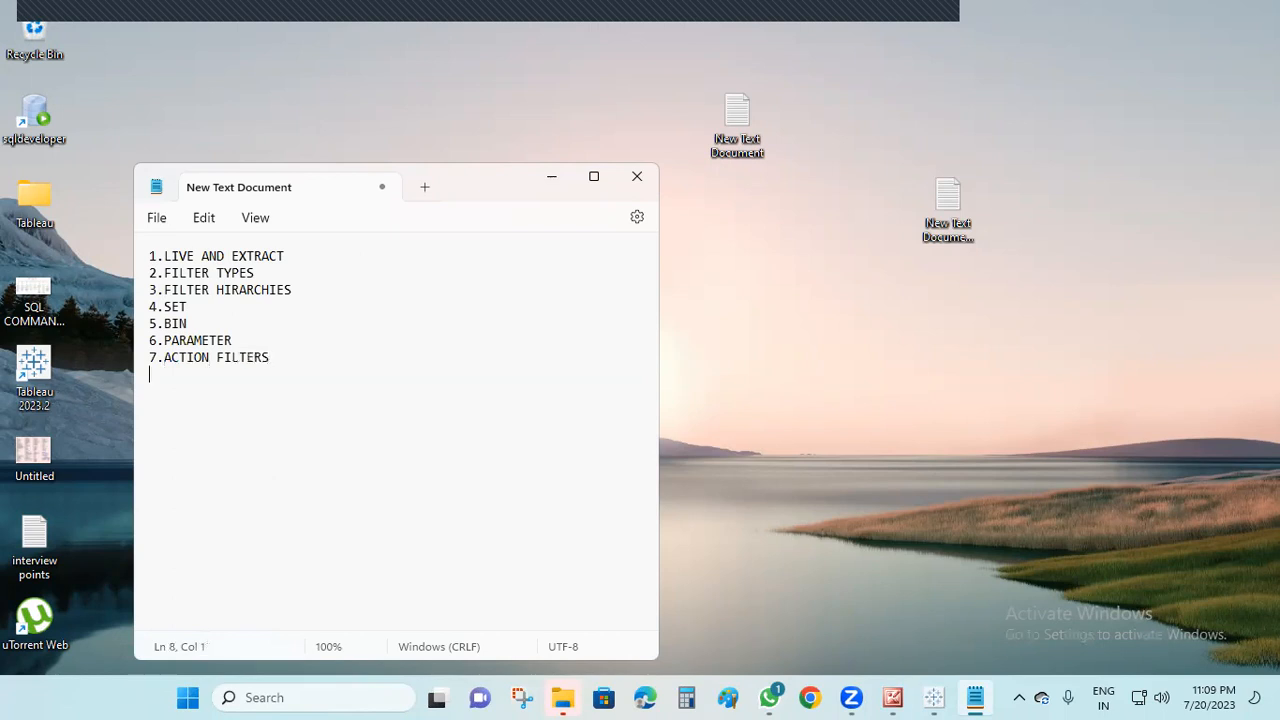
pyautogui.write('8.A')
pyautogui.press('BackSpace')
pyautogui.write('DASHBOARD')
pyautogui.press('Return')
# Start an item numbered "9." and append "/ DASHBORD OBJECTS" to the DASHBOARD line
pyautogui.write('9')
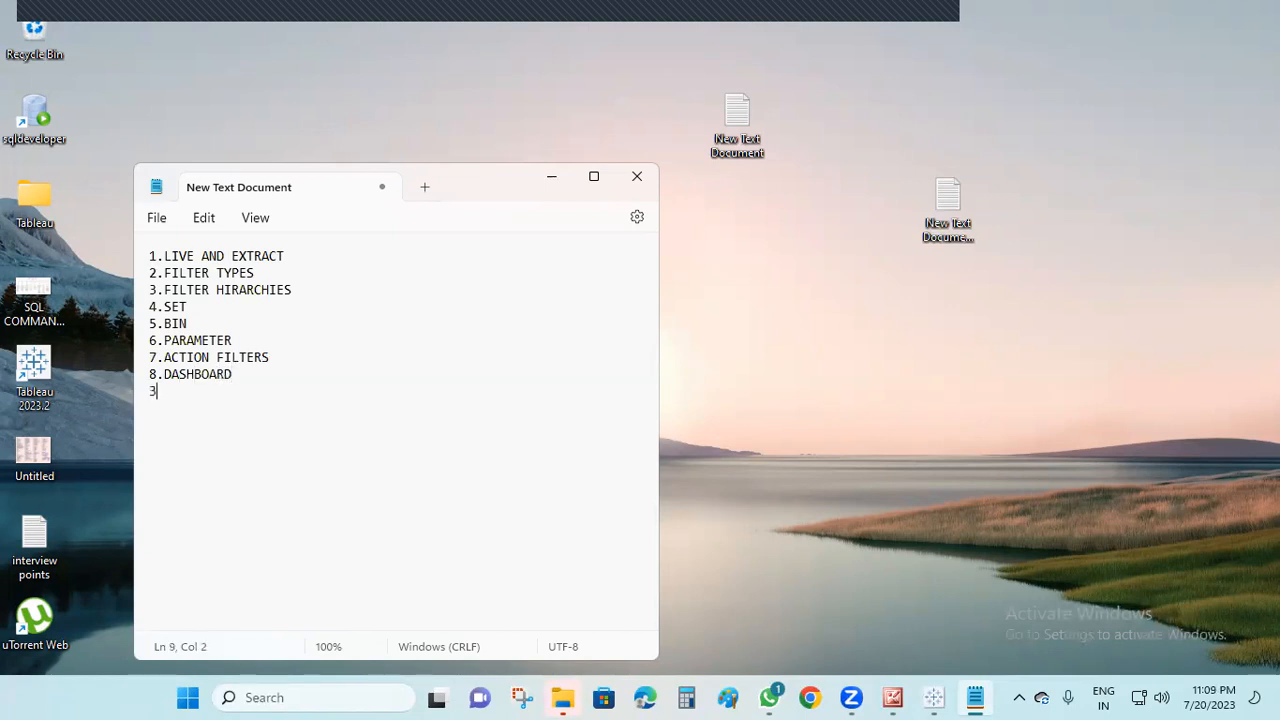
pyautogui.press('BackSpace')
pyautogui.write('9.')
pyautogui.click(277, 375)
pyautogui.write('/ DS')
pyautogui.press('BackSpace')
pyautogui.write('ASHBORD O')
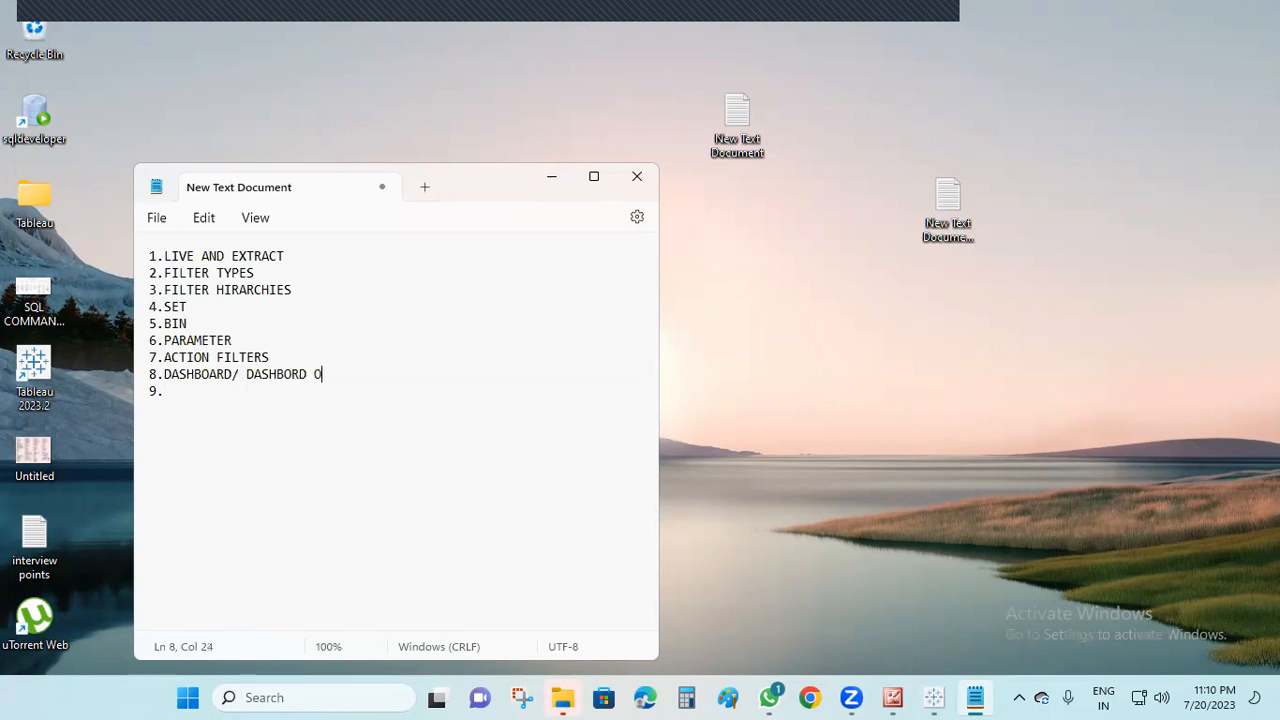
pyautogui.write('BJECT')
pyautogui.write('S')
# Complete item 9 with "CONTEXT 100%" and add "10.GROPS" on the line below
pyautogui.press('Down')
pyautogui.press('Home')
pyautogui.click(190, 399)
pyautogui.write('CONTE')
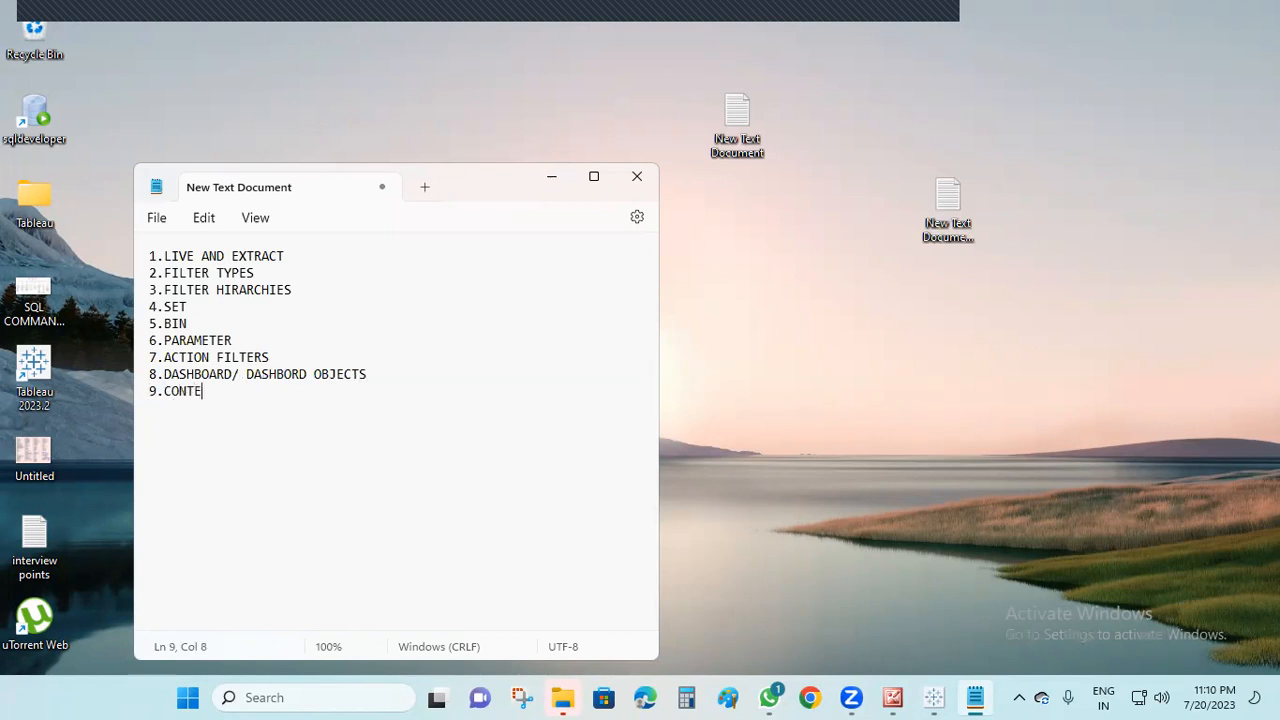
pyautogui.write('XT 100%')
pyautogui.press('Return')
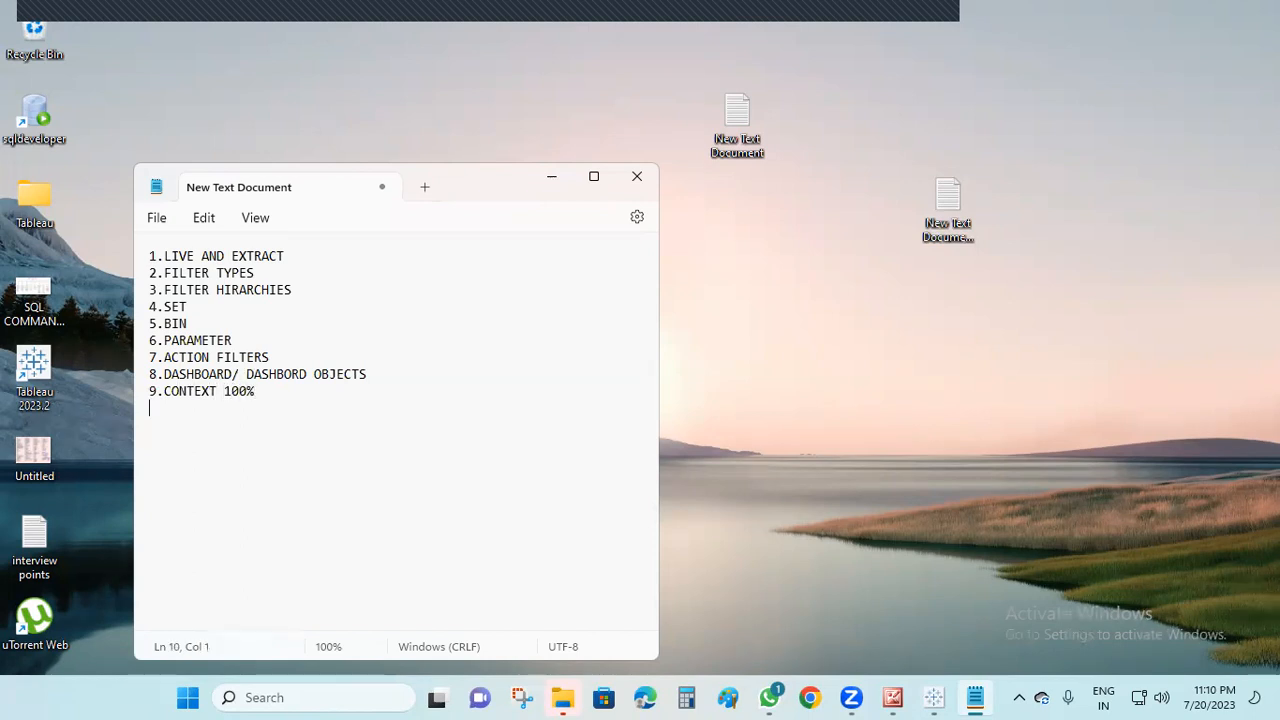
pyautogui.write('10.GROPS')
pyautogui.press('Return')
# Add "11.RANK FUNCTION- TYPES" as the next item of the topic list
pyautogui.write('1')
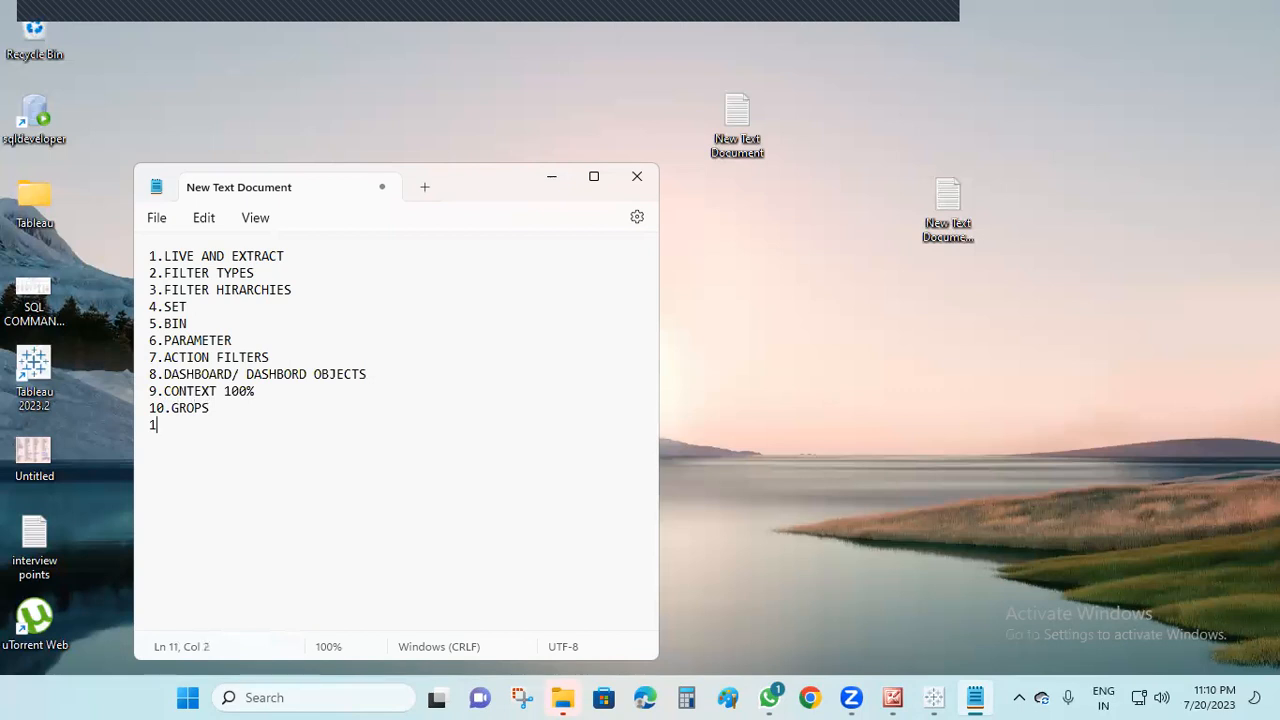
pyautogui.write('1.')
pyautogui.write('RANKS')
pyautogui.press('BackSpace')
pyautogui.write('FUNCTION')
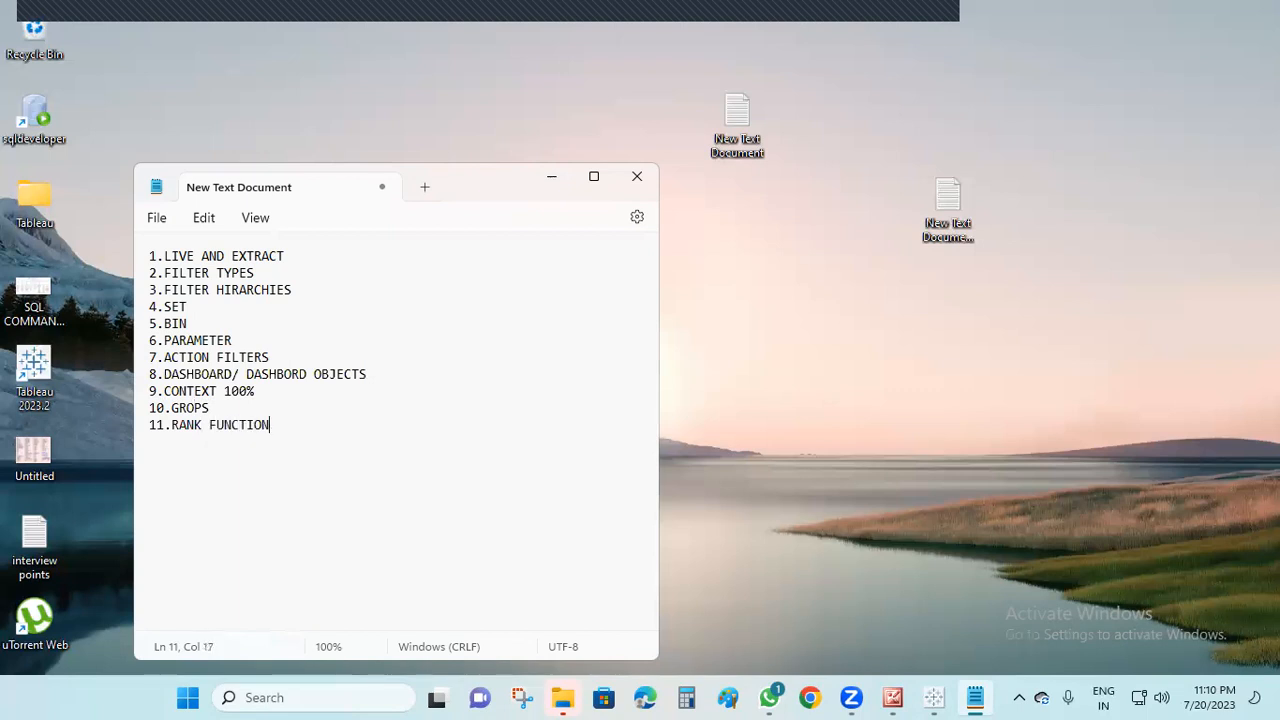
pyautogui.write('- TYPS')
pyautogui.press('BackSpace')
pyautogui.press('BackSpace')
pyautogui.write('PES')
pyautogui.press('Return')
# Add "12. WINDOWS FUNCTION" on the line below the rank function item
pyautogui.write('13')
pyautogui.press('BackSpace')
pyautogui.write('2. WID')
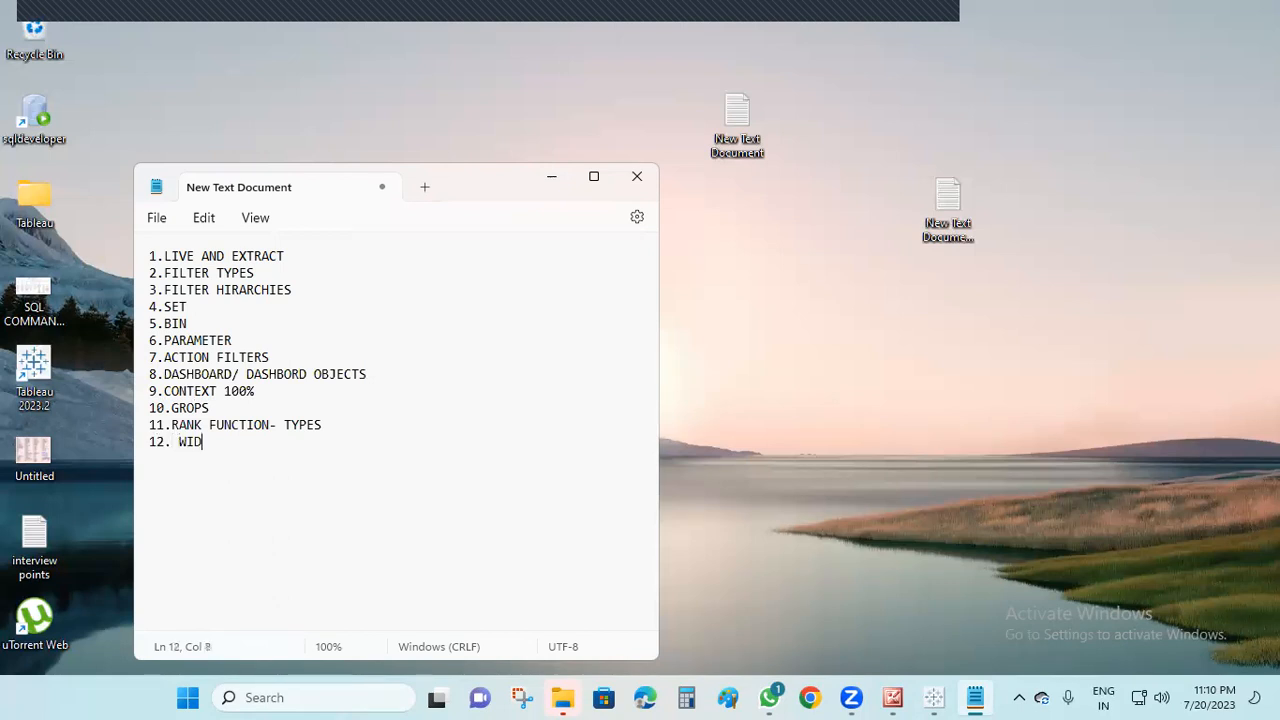
pyautogui.press('BackSpace')
pyautogui.write('NDOWS FUNCI')
pyautogui.press('BackSpace')
pyautogui.write('TION')
pyautogui.press('Return')
# Add "13.AGGEGATED FUNCTION" as the next item of the topic list
pyautogui.write('13.')
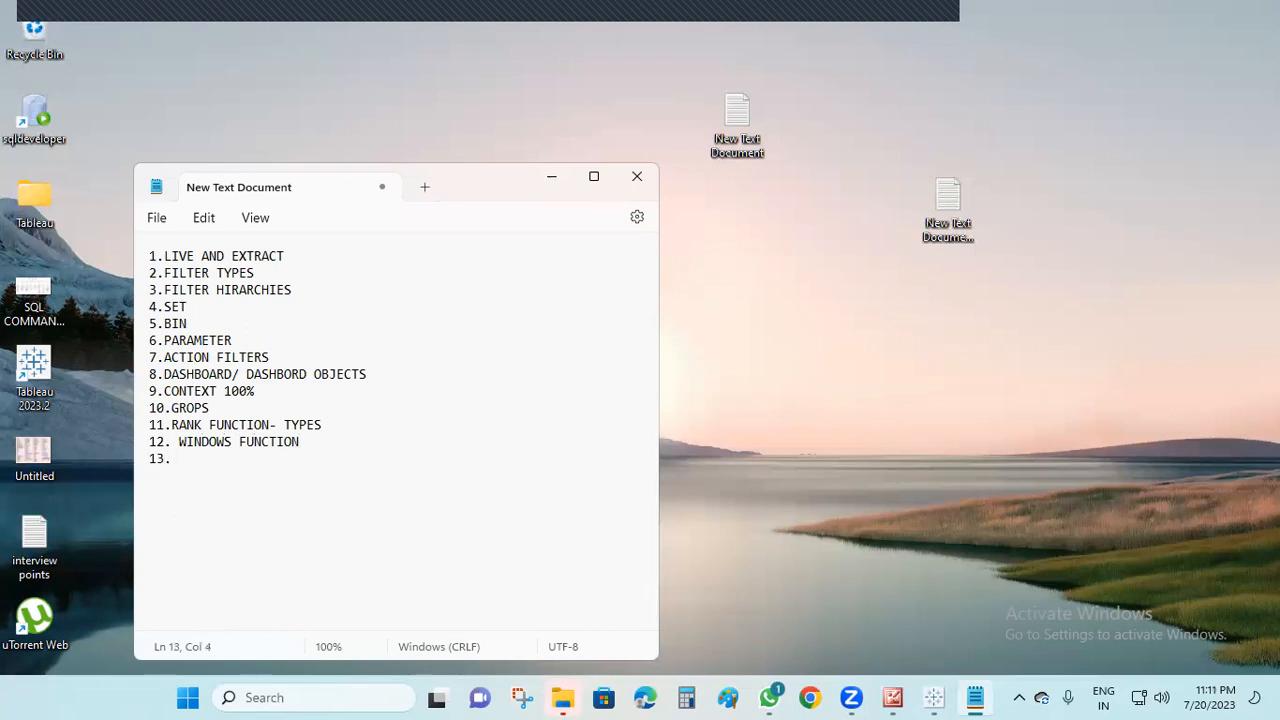
pyautogui.write('AGGEGATED FUNCTION')
pyautogui.press('Return')
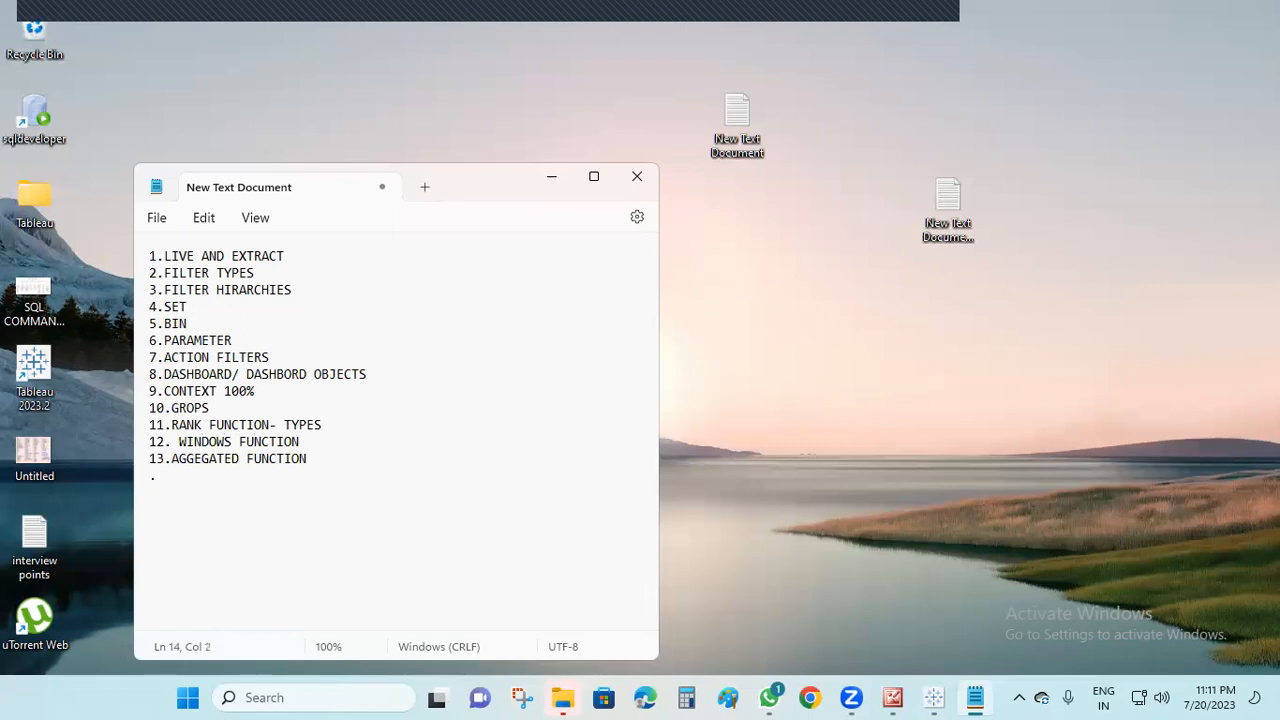
# Add "14. CUSTOM SQL" on the line below the AGGEGATED FUNCTION item
pyautogui.write('14. CUSTOM SQL')
pyautogui.press('Return')
# Add the list item "15.DATE FUCTIN" followed by the percentage "10000000%"
pyautogui.write('15.DATE')
pyautogui.press('BackSpace')
pyautogui.write('FUCTIN')
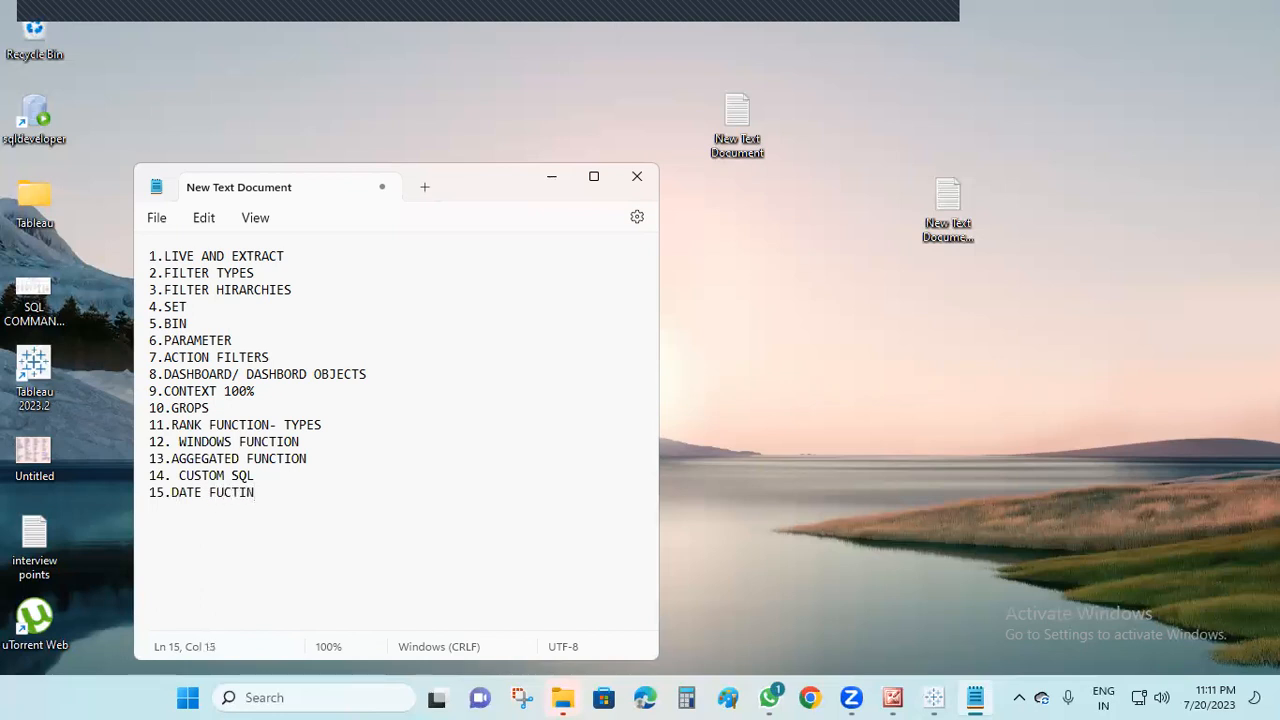
pyautogui.write('  10000000%')
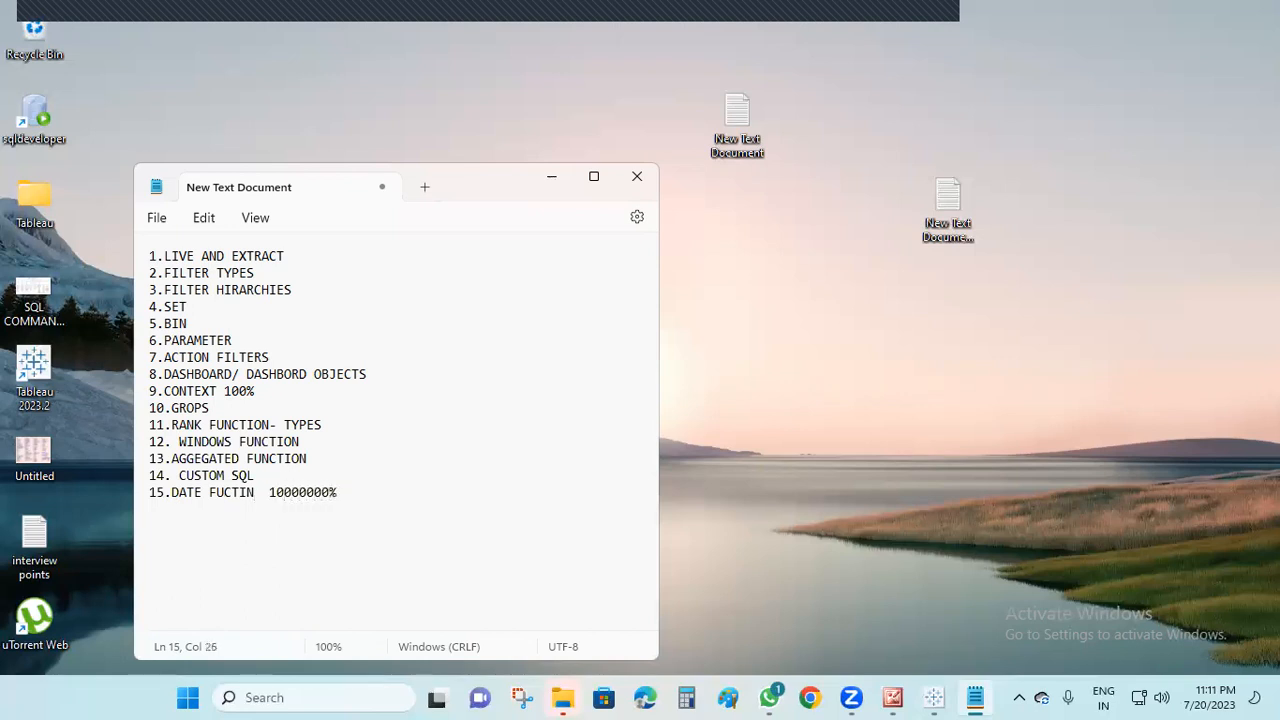
# Start an item numbered "16" and append the percentage "111000000%" to the CUSTOM SQL line
pyautogui.press('Return')
pyautogui.write('13')
pyautogui.press('BackSpace')
pyautogui.write('6')
pyautogui.click(285, 490)
pyautogui.write('111000000%')
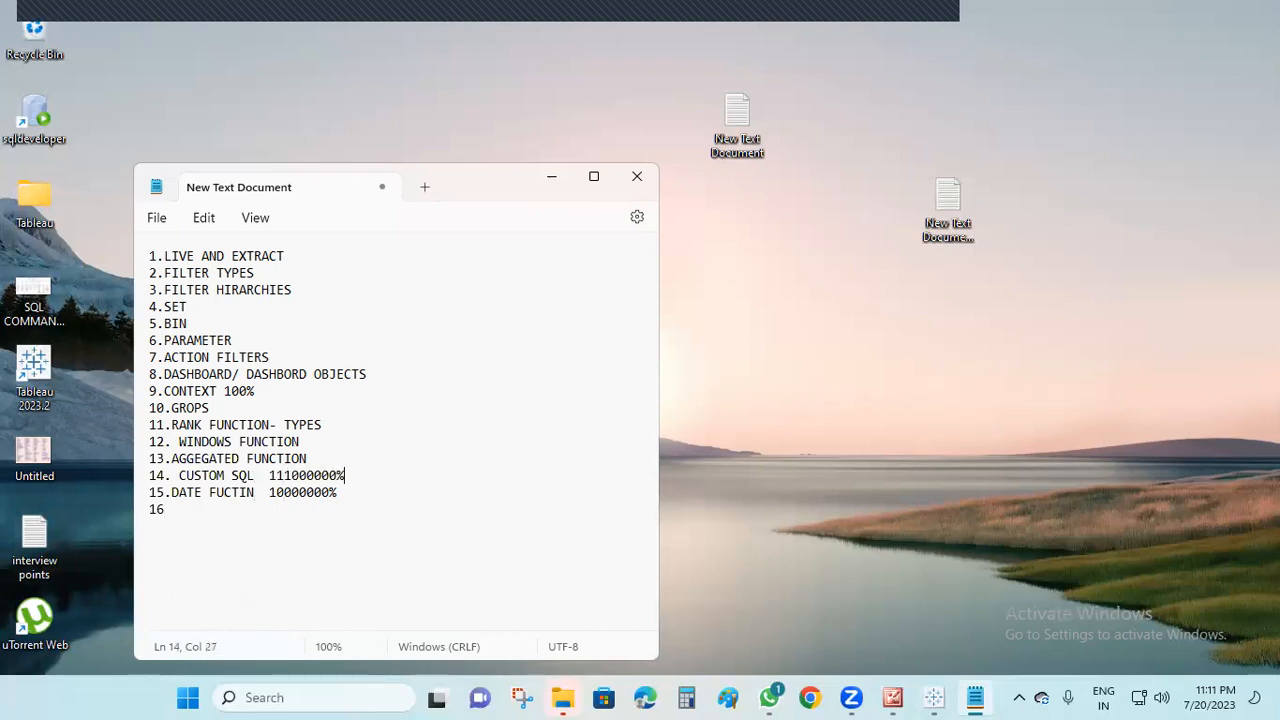
# Insert a hyphen before the percentages on the CUSTOM SQL and DATE FUCTIN lines
pyautogui.click(267, 477)
pyautogui.write('-')
pyautogui.click(265, 492)
pyautogui.write('-')
# Append "-1333333 %" to the LIVE AND EXTRACT line
pyautogui.click(305, 255)
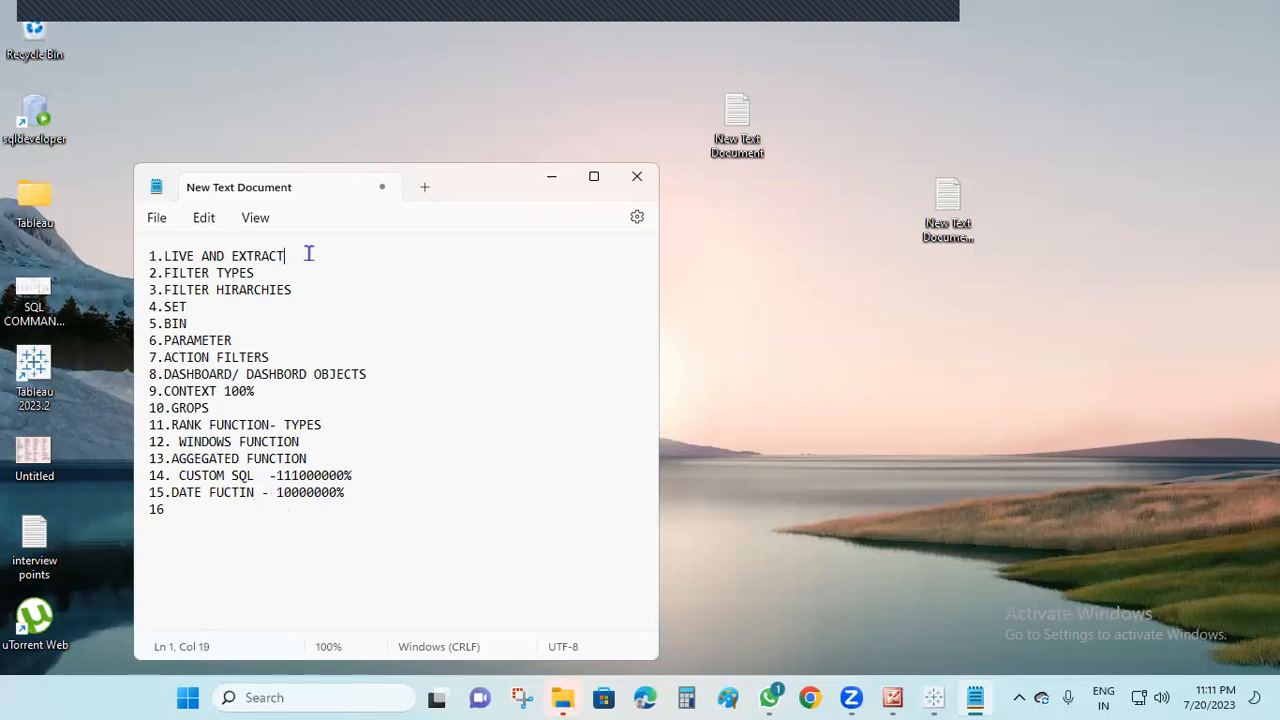
pyautogui.write('-1333333 %')
# Set the CONTEXT item's percentage to "100000%" and add a period after the item number 16
pyautogui.click(283, 391)
pyautogui.press('BackSpace')
pyautogui.press('BackSpace')
pyautogui.write('00000')
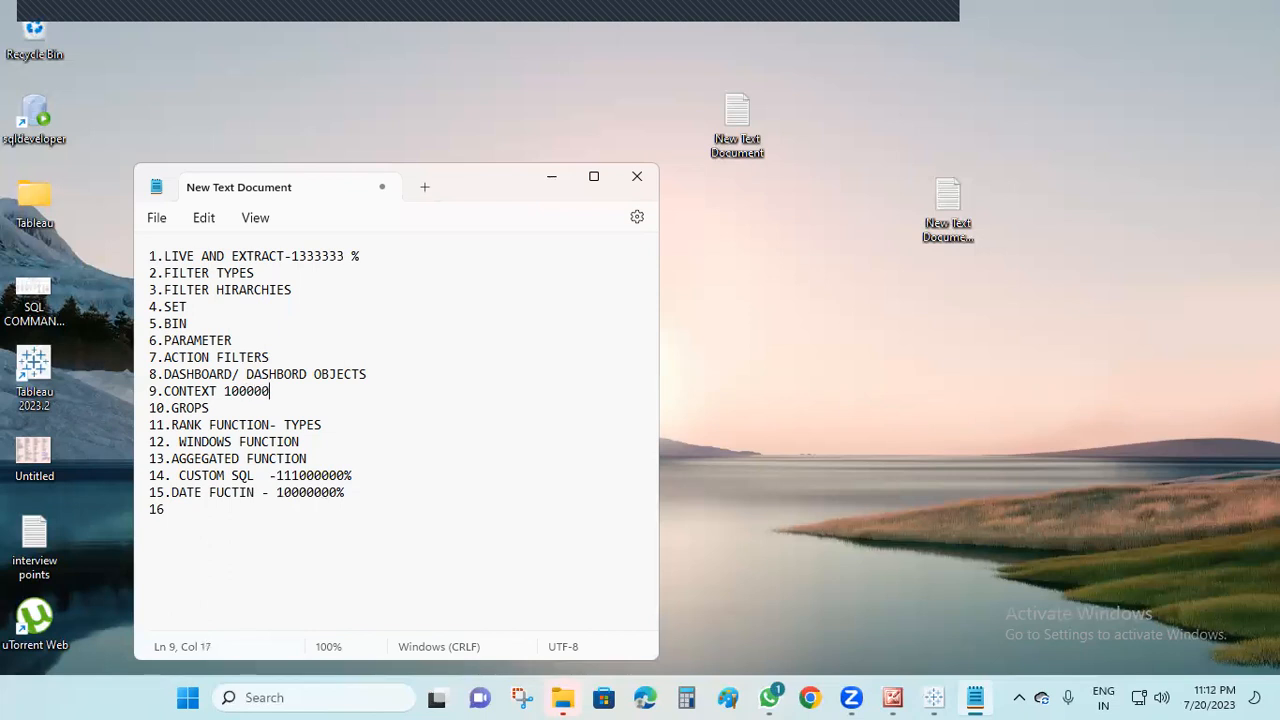
pyautogui.write('%')
pyautogui.click(198, 517)
pyautogui.write('.')
pyautogui.click(238, 340)
pyautogui.write('TOP')
pyautogui.click(195, 517)
pyautogui.click(282, 331)
pyautogui.click(271, 340)
pyautogui.press('BackSpace')
pyautogui.press('BackSpace')
pyautogui.press('BackSpace')
# Complete item 16 with the text "TOP 10 AND BOTTOM 10 - BASED ON SET AND CALCULATION"
pyautogui.click(200, 512)
pyautogui.write('TOP ')
pyautogui.write('A')
pyautogui.press('BackSpace')
pyautogui.write('10 A')
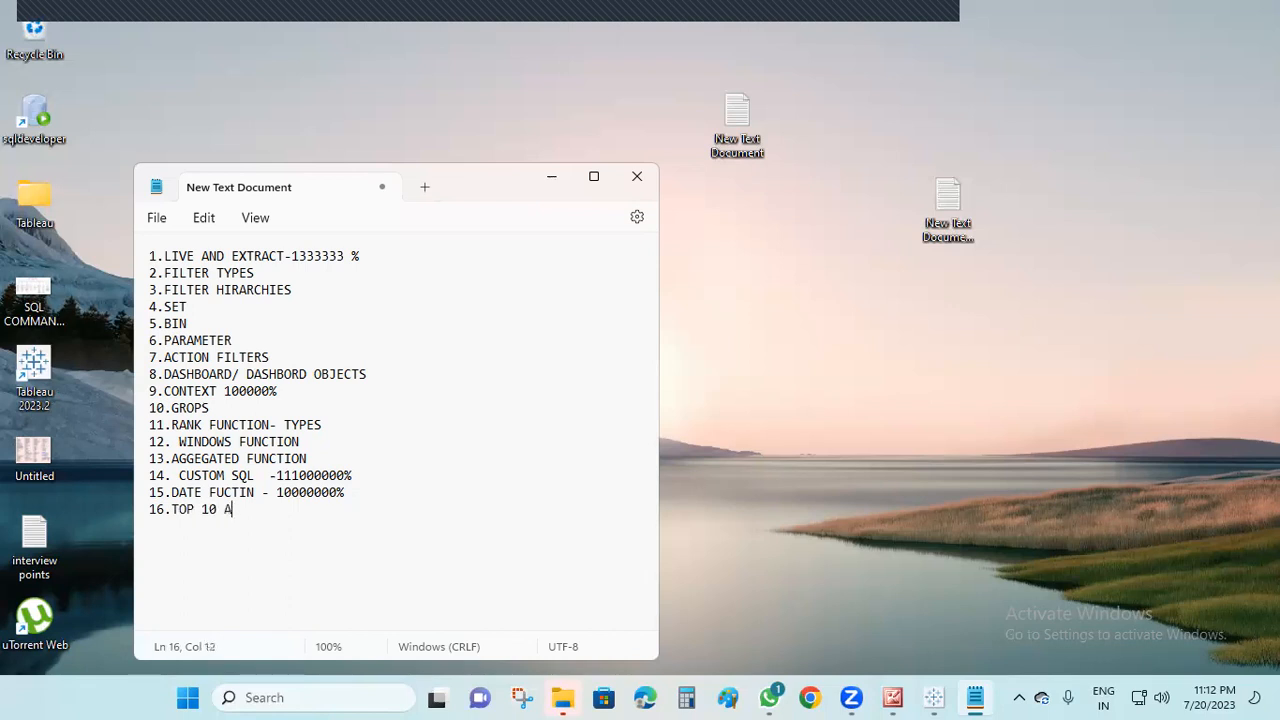
pyautogui.write('ND BOTTOM 10 - BASED')
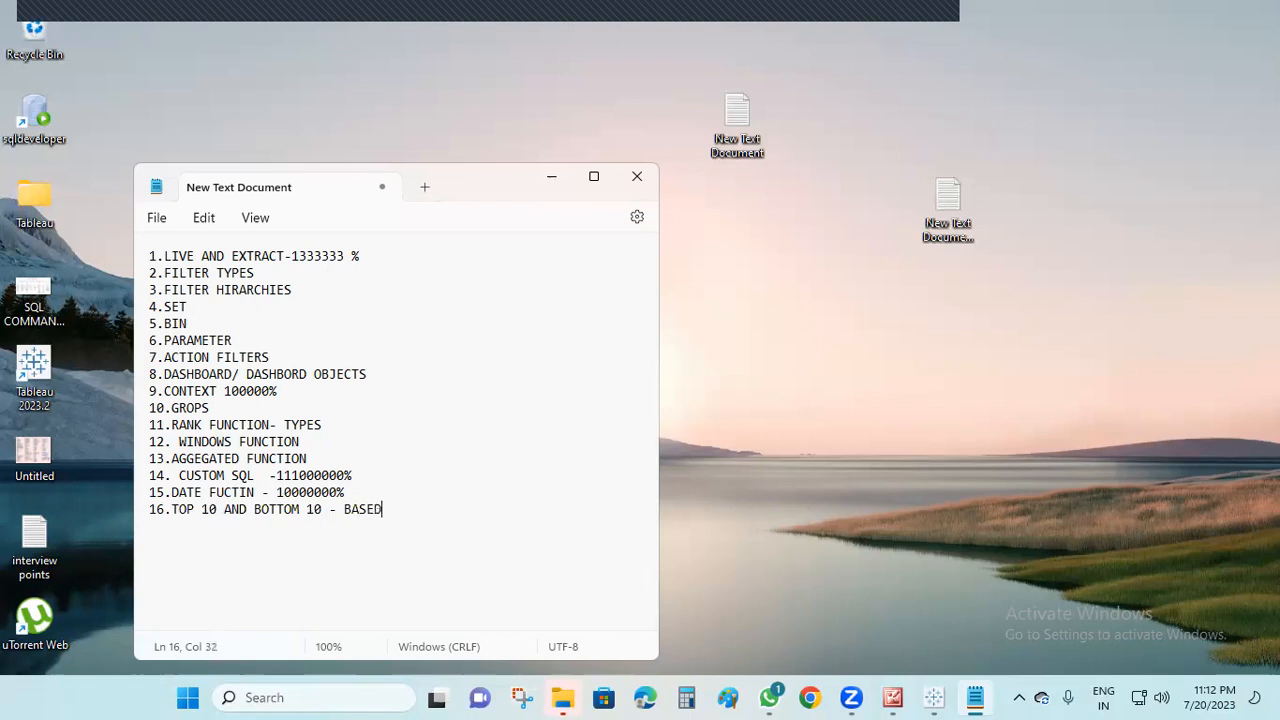
pyautogui.write(' ON SET A')
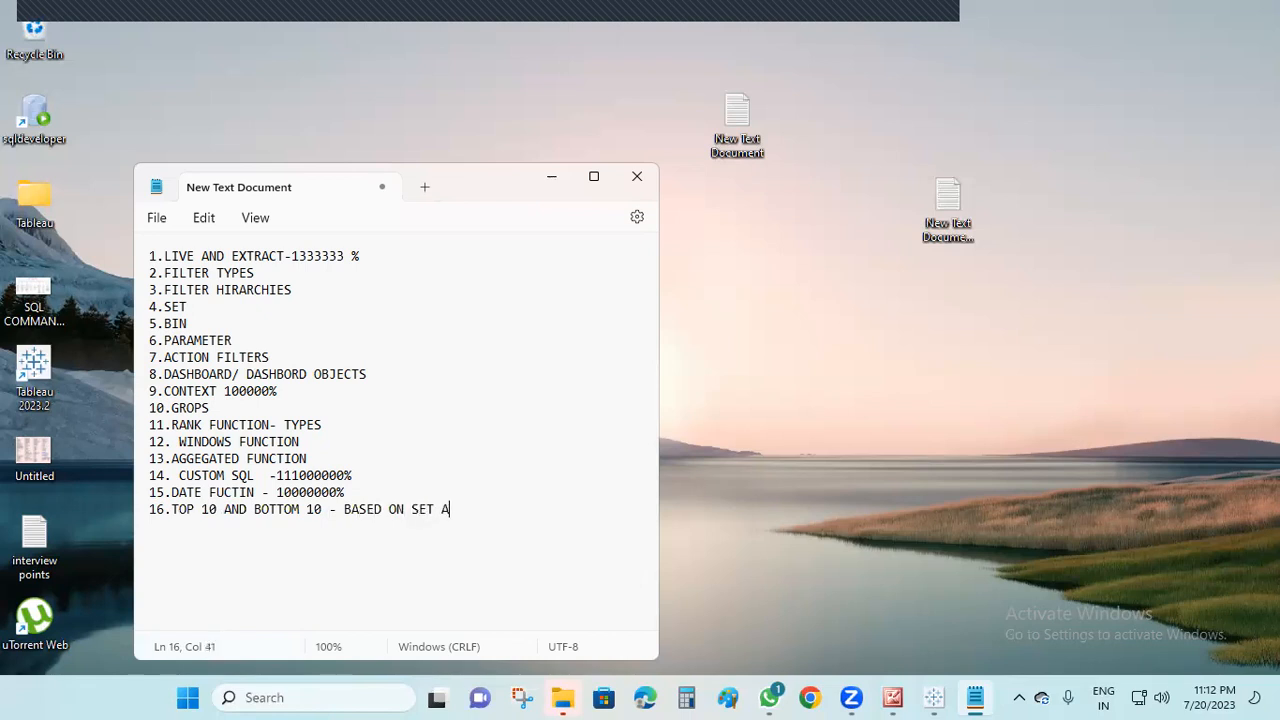
pyautogui.write('ND CALCULATION')
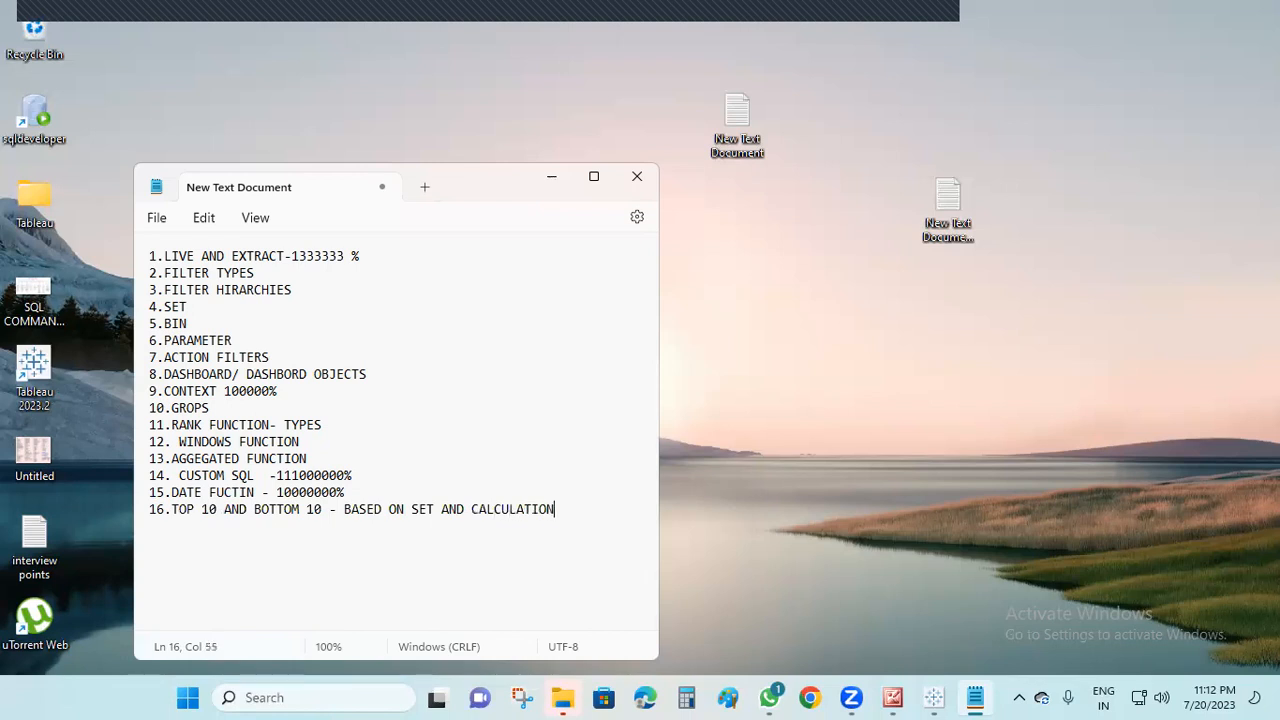
pyautogui.write('- IN THE SINGLE SHEET')
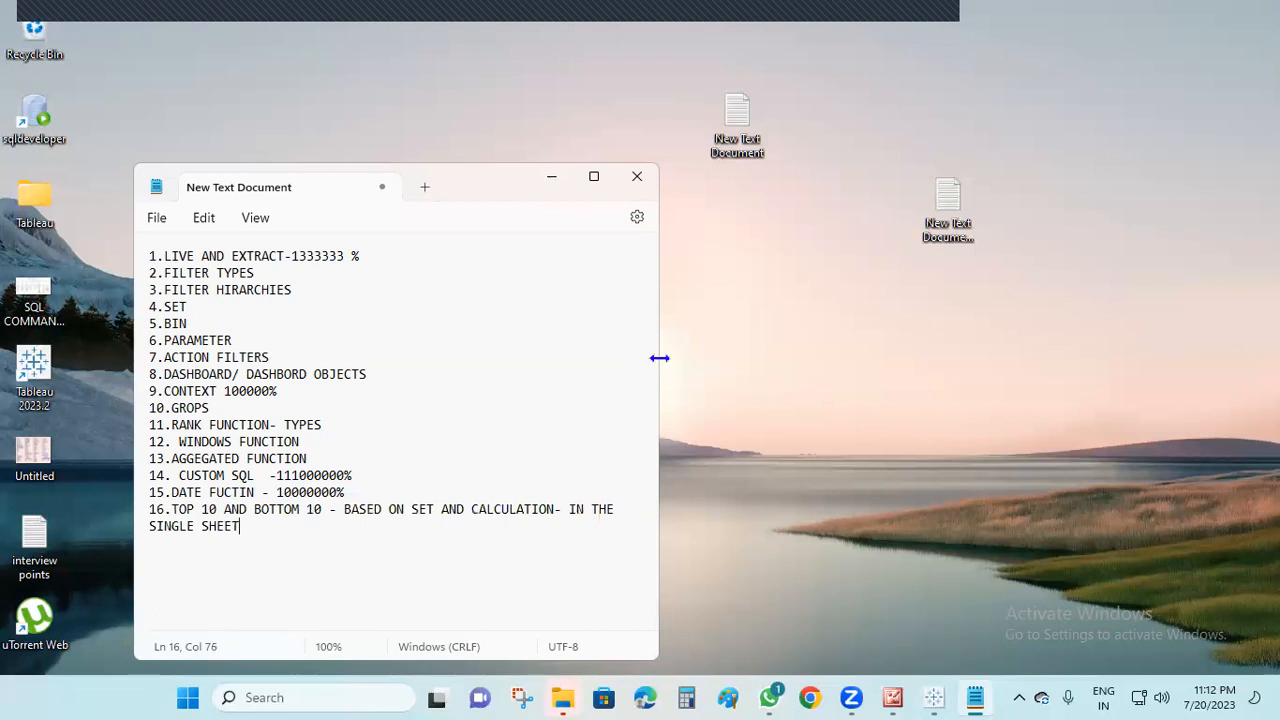
# Widen the text document window and append "---10000" to item 16
pyautogui.moveTo(659, 357); pyautogui.dragTo(1051, 330)
pyautogui.press('Return')
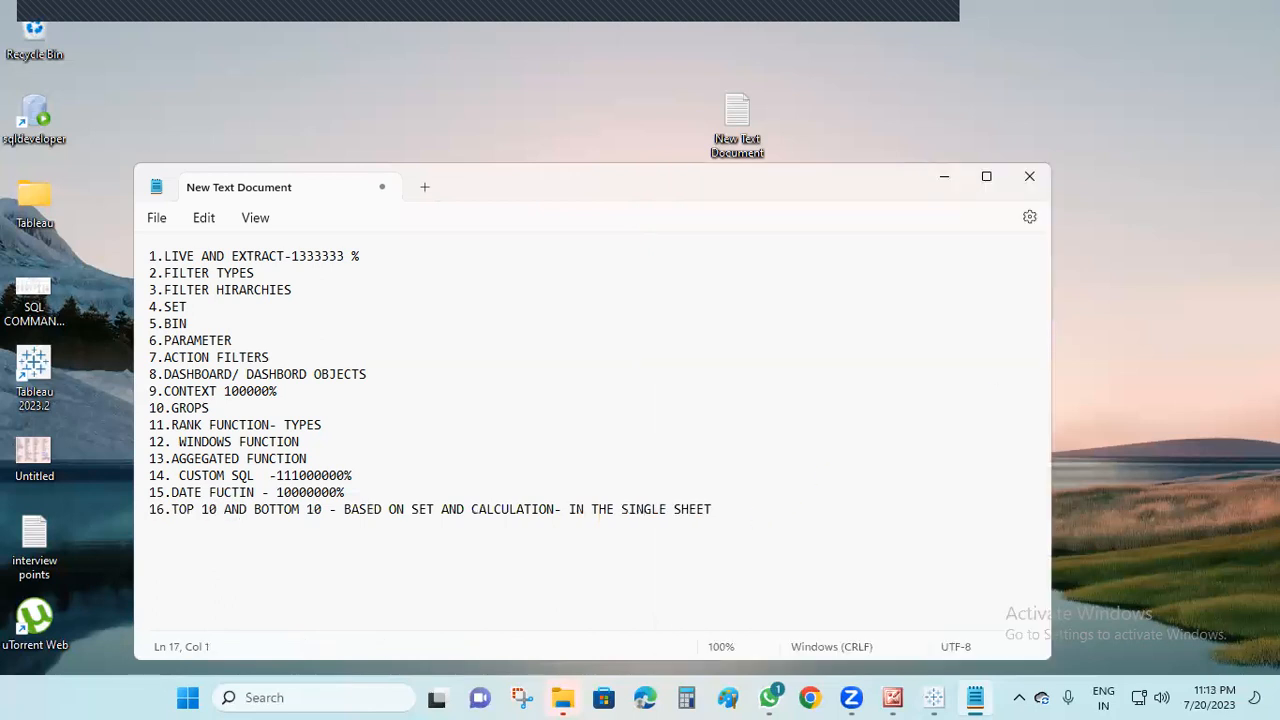
pyautogui.click(779, 507)
pyautogui.write('---10000')
# Add item 17 on a new line, reading "17.JOINS 10000000%"
pyautogui.press('Return')
pyautogui.write('17.JOINS')
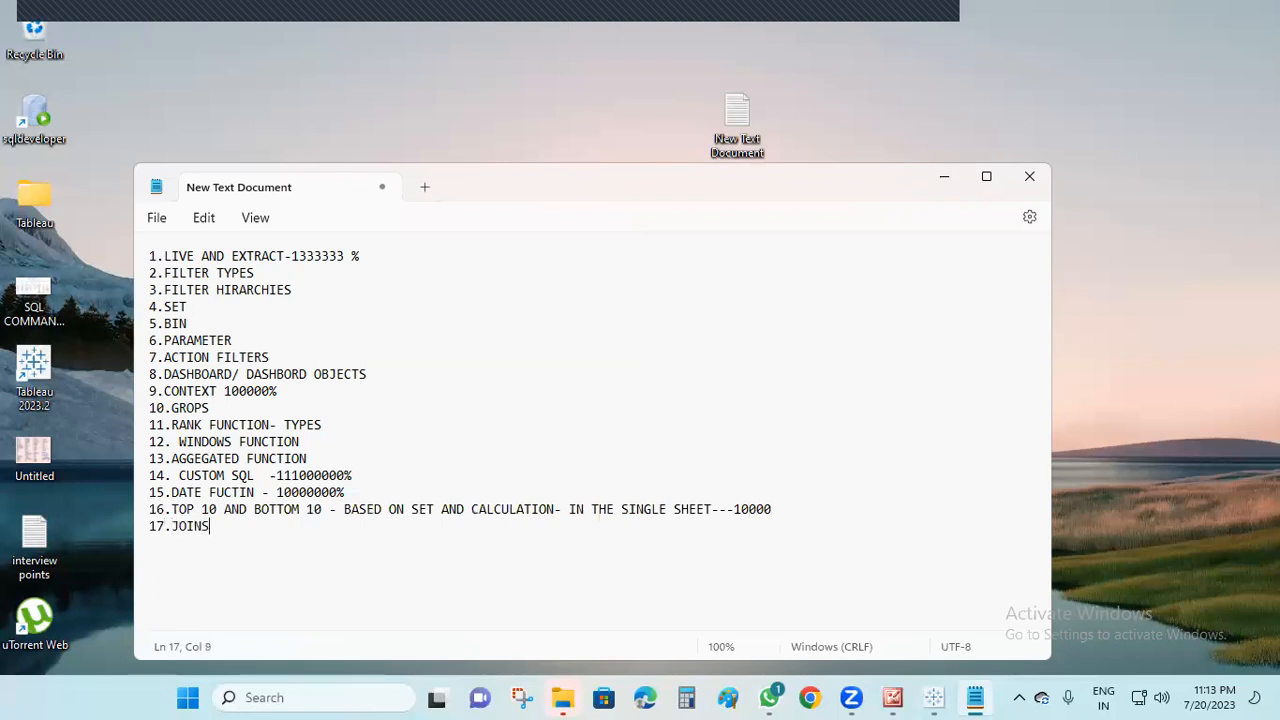
pyautogui.write('     10000000%')
# Add item 18 to the list, reading "18.DATA BLENDING 1222222%"
pyautogui.press('Return')
pyautogui.write('18.')
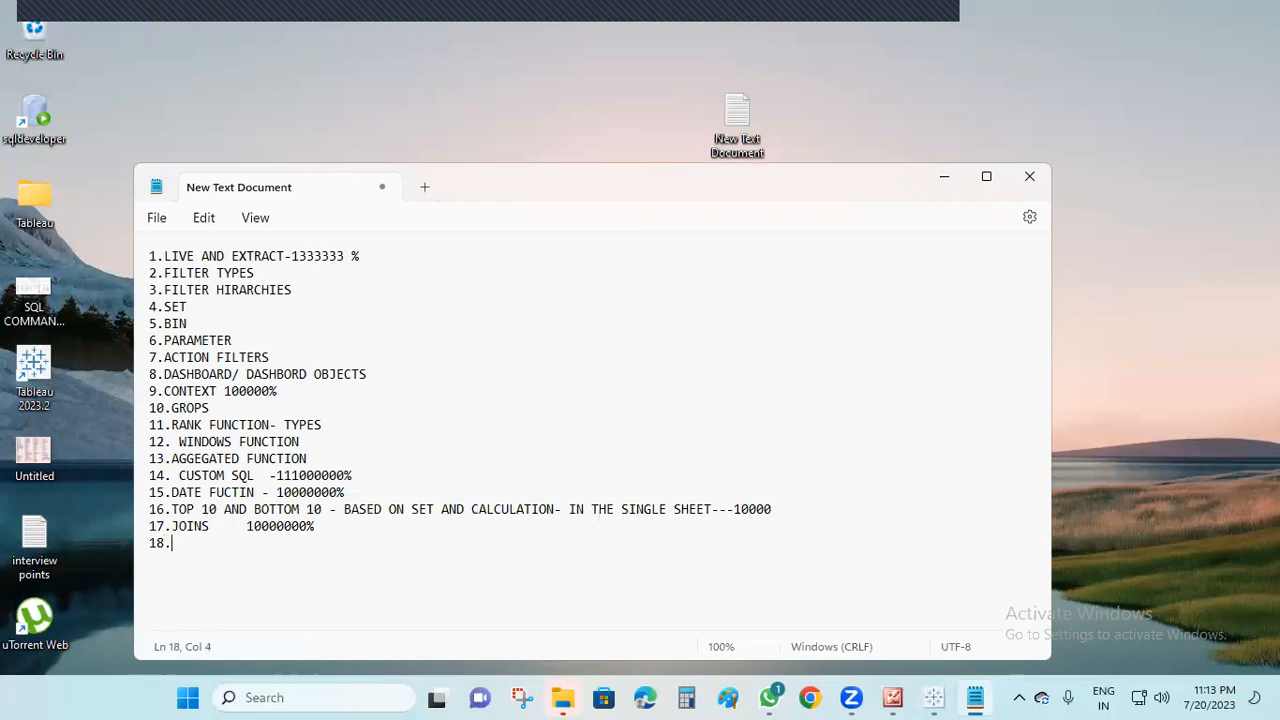
pyautogui.write('DATA BLENDING 1222222')
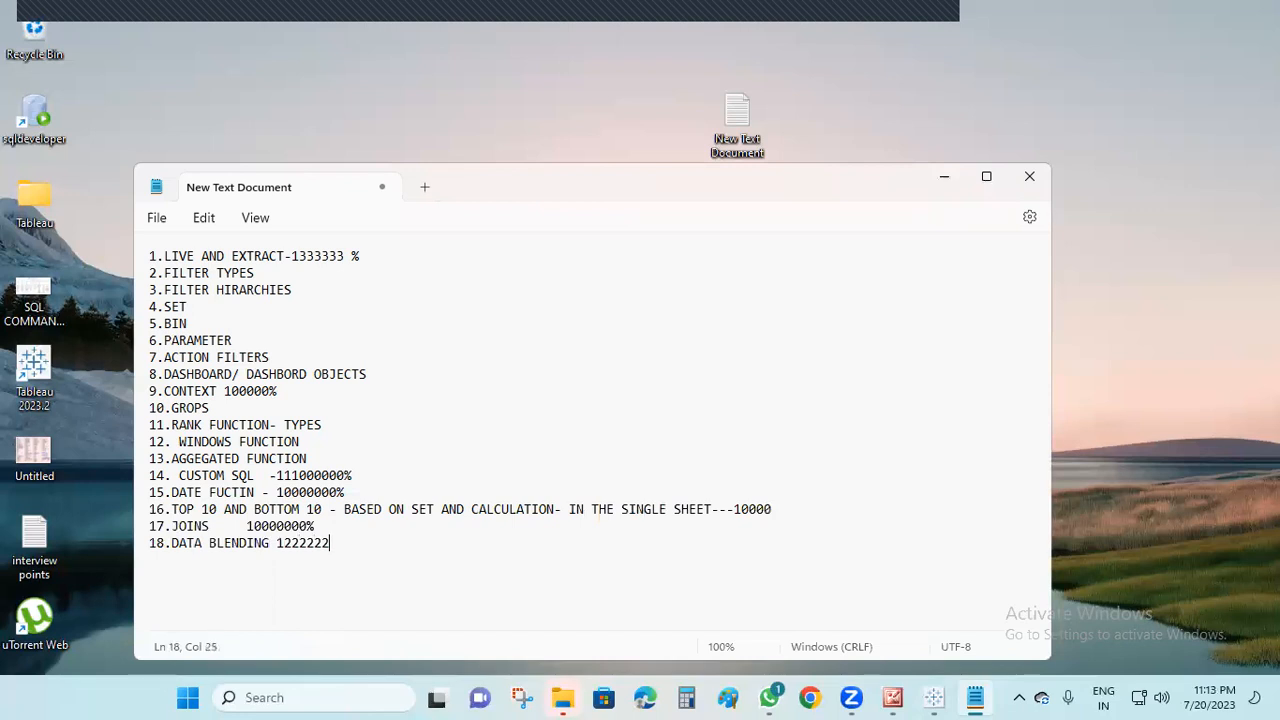
pyautogui.write('%')
# Add item 19 to the list, reading "19.DUAL AXIS--133333"
pyautogui.press('Return')
pyautogui.write('19.DUAL AXIS')
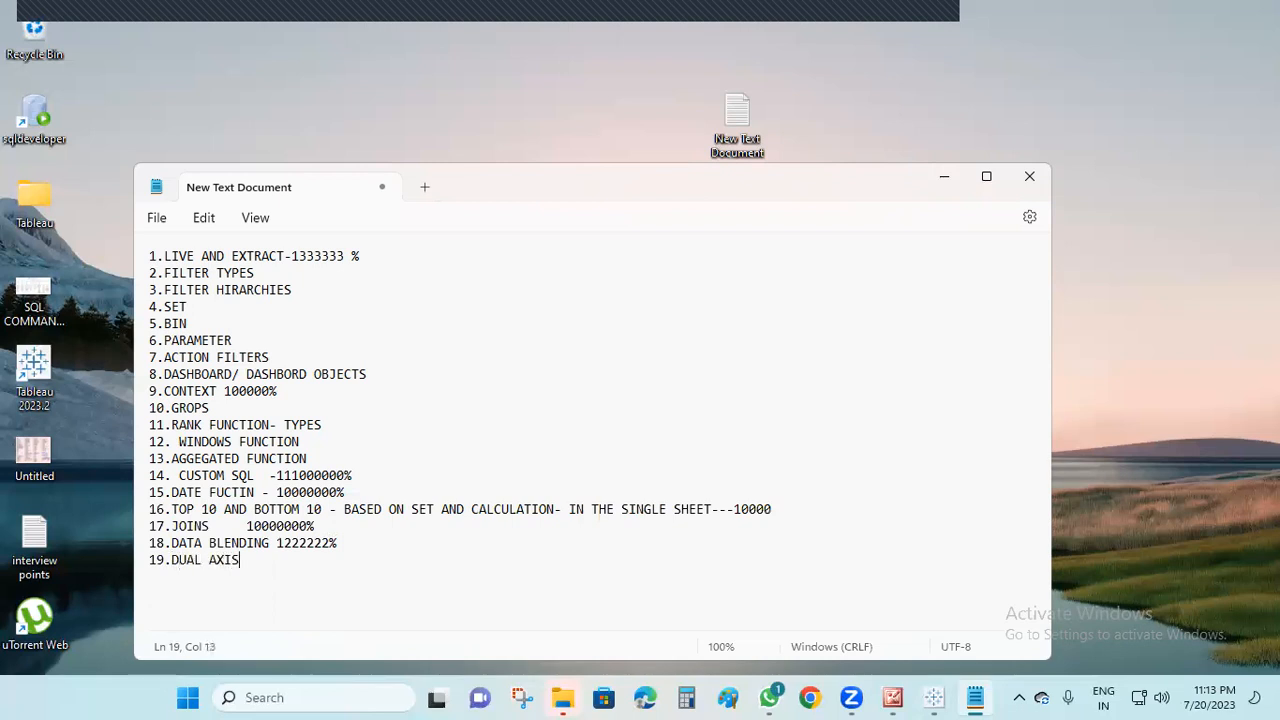
pyautogui.write('--133333')
pyautogui.press('Return')
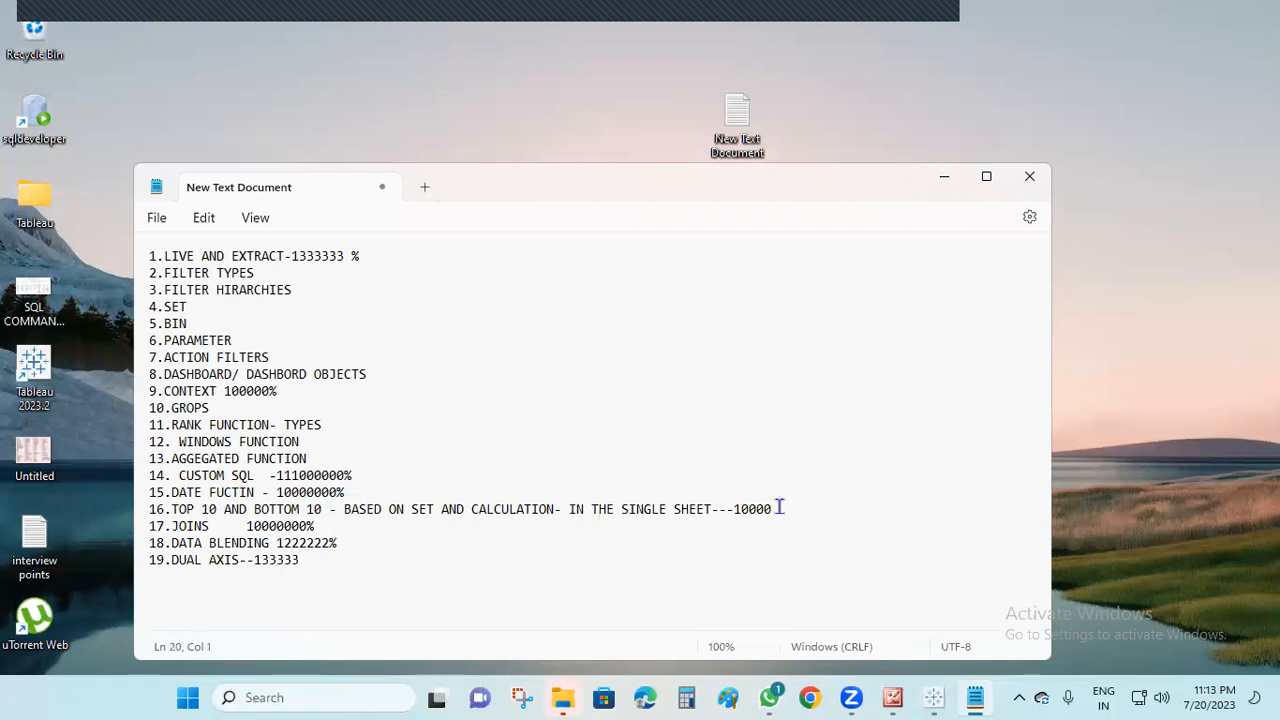
pyautogui.write('20. BLENDD AXIS--1321231321321')
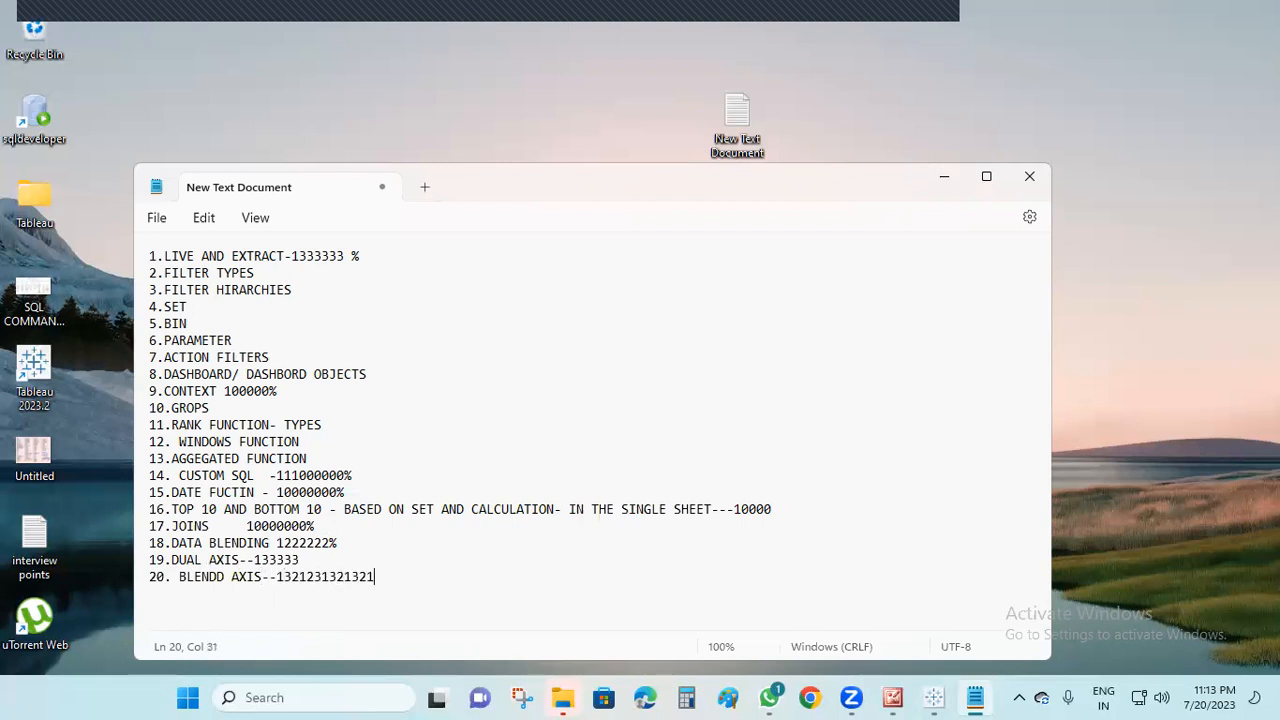
# Add item 21 to the list, reading "21.NESTED TABLE"
pyautogui.press('Return')
pyautogui.write('21.NESTED TABLE')
# Add the item "22.SMALL TABLES" and put a hyphen after SET in item 4
pyautogui.press('Return')
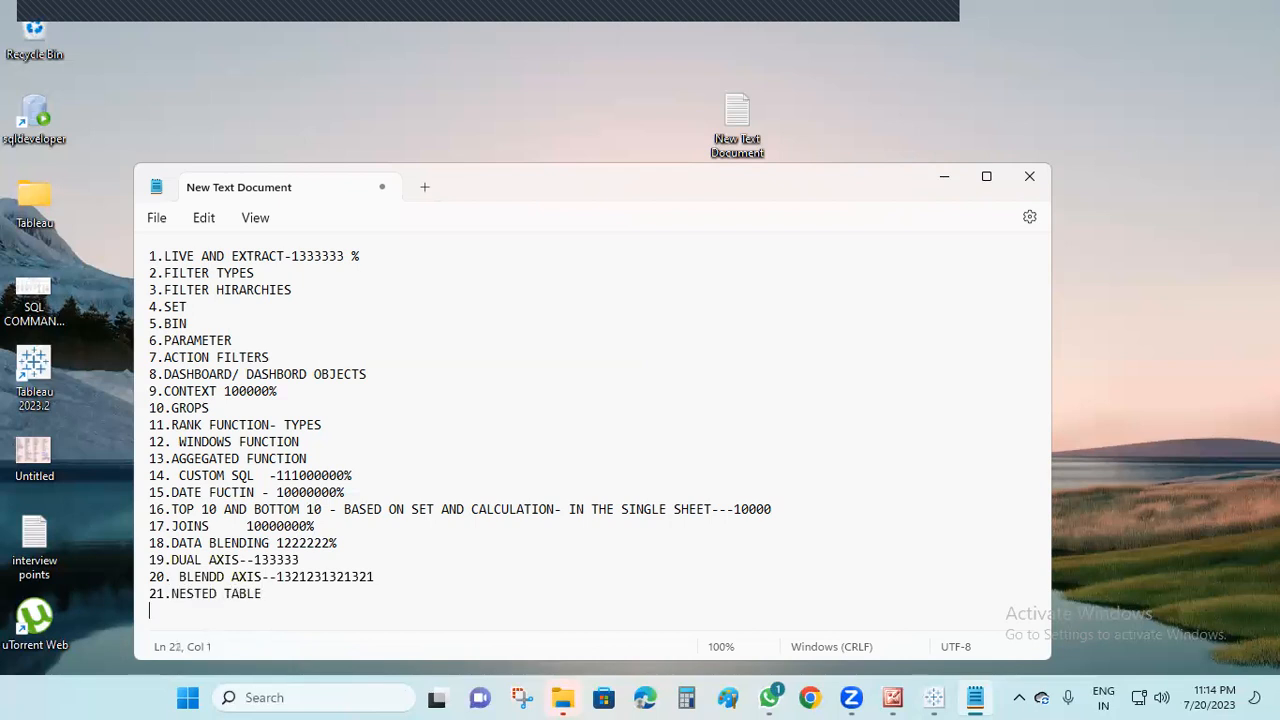
pyautogui.write('22.SMALL TABLES')
pyautogui.press('Return')
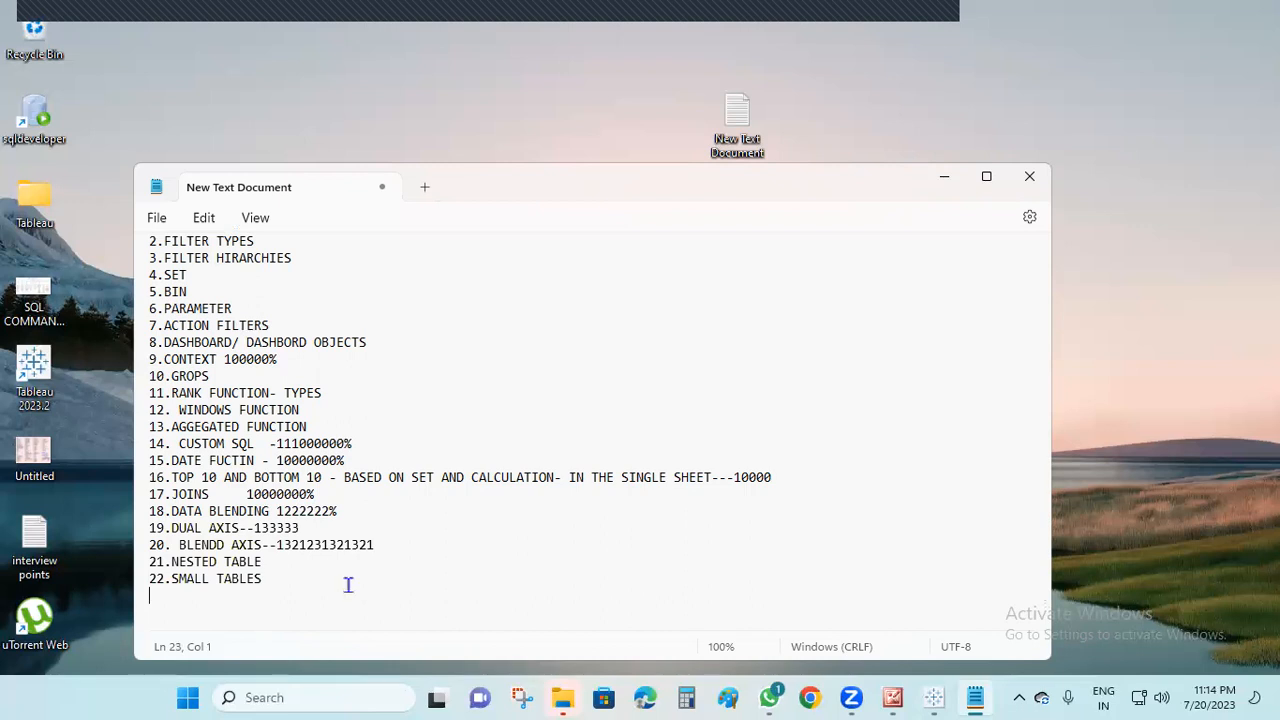
pyautogui.click(200, 272)
pyautogui.write('-')
# Add the item "23.HIRARCHY" below SMALL TABLES and start the following line with the number "25."
pyautogui.click(277, 571)
pyautogui.press('Return')
pyautogui.write('1')
pyautogui.write('23')
pyautogui.write('.HI')
pyautogui.write('RARCH')
pyautogui.write('Y')
pyautogui.press('Return')
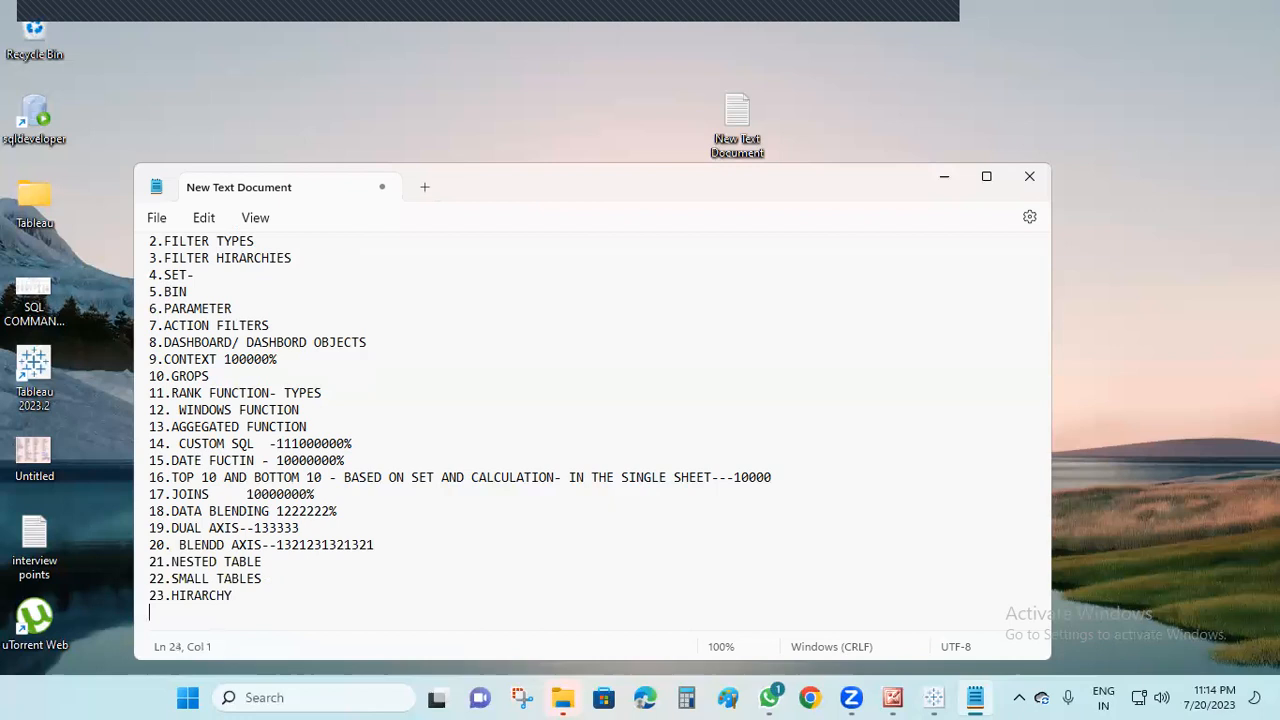
pyautogui.write('25.MAX 5=')
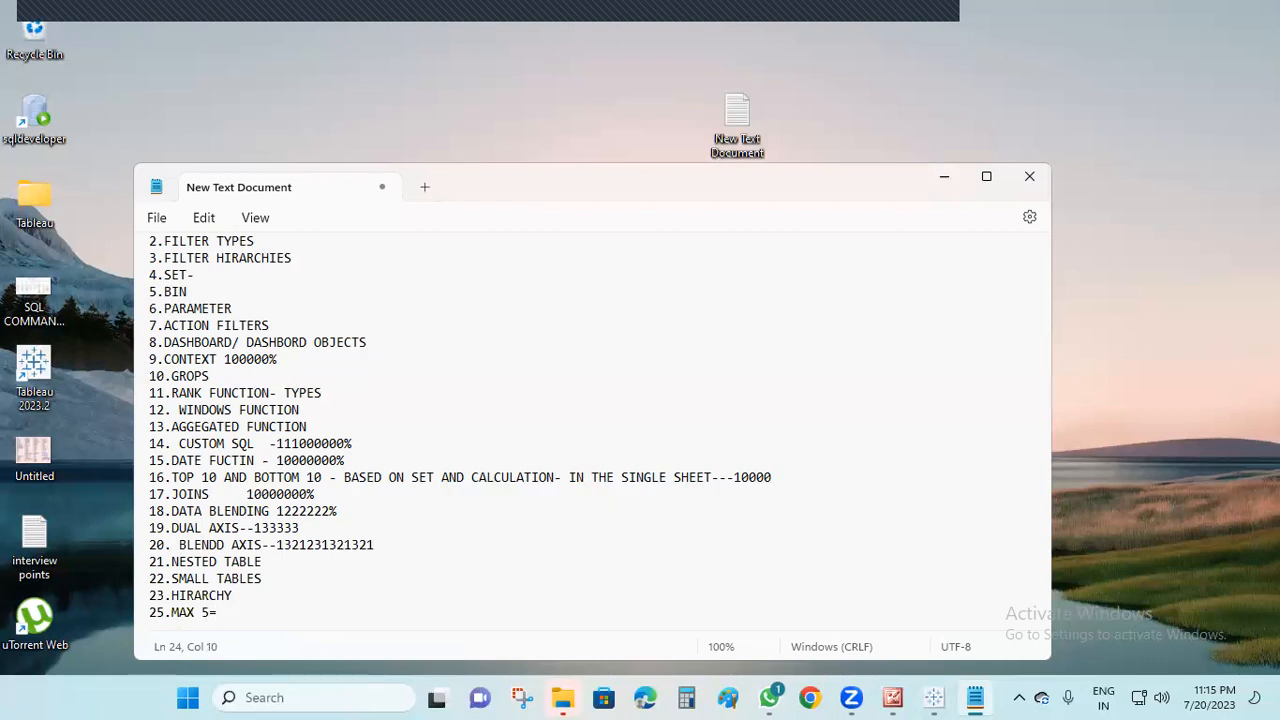
pyautogui.press('BackSpace')
pyautogui.press('BackSpace')
pyautogui.press('BackSpace')
pyautogui.press('BackSpace')
pyautogui.press('BackSpace')
pyautogui.press('BackSpace')
# Complete item 25 with the text "LOD FUNCTION" and start a new line
pyautogui.write('LOD FUNCTION')
pyautogui.press('Return')
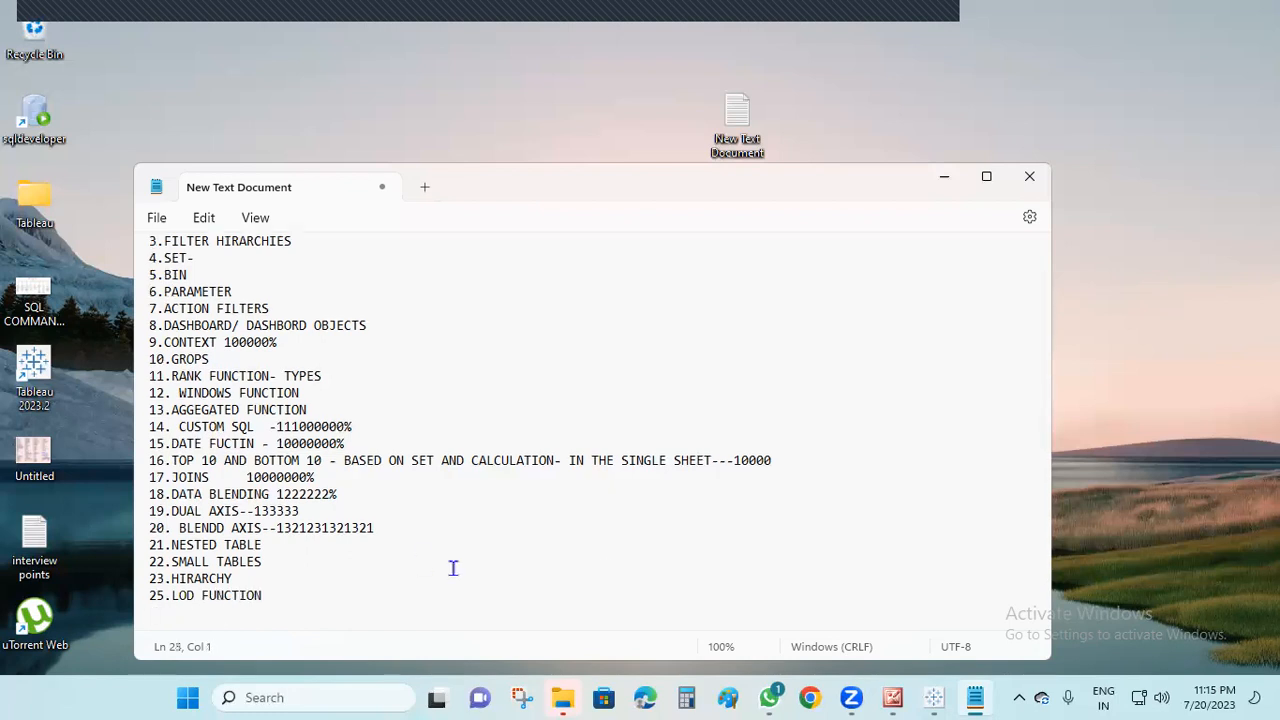
# Add item 26 to the list, reading "26.PTD CALCULATION"
pyautogui.write('26.')
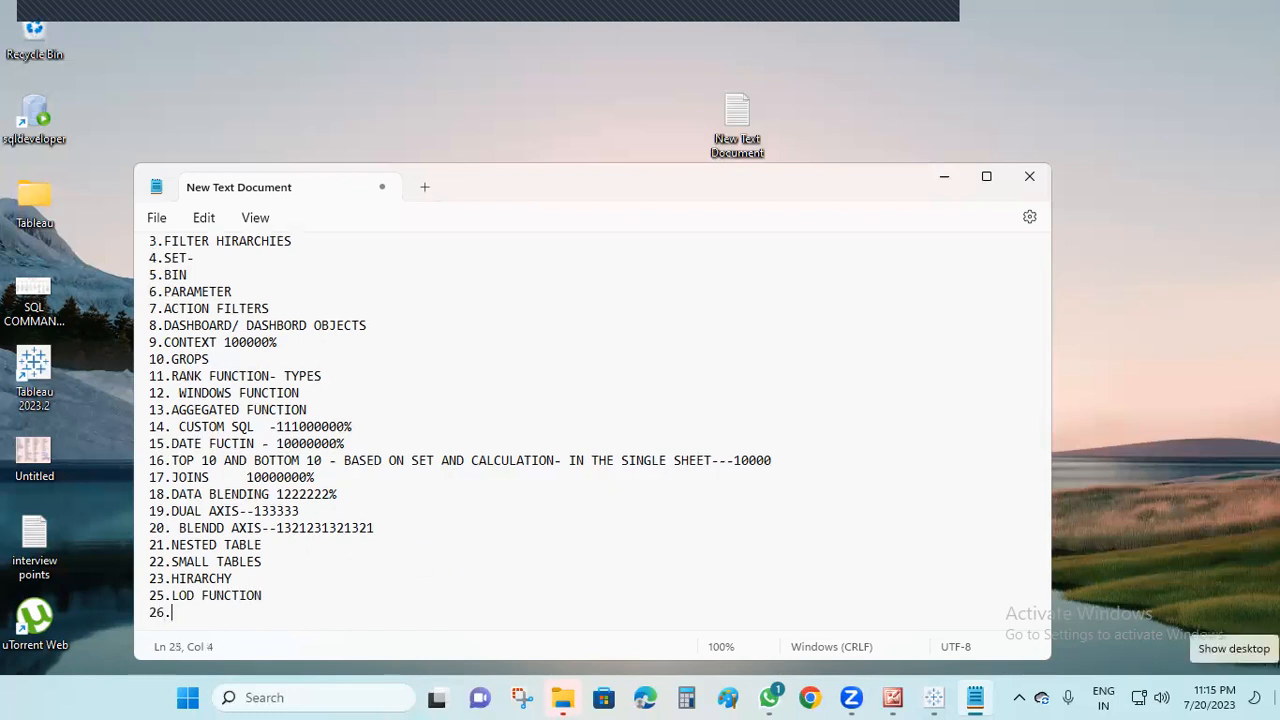
pyautogui.write('PTD CA;')
pyautogui.press('BackSpace')
pyautogui.write('LCULATION')
# Add item 27 to the list, reading "27.LOOKUP FUCNTION-"
pyautogui.press('Return')
pyautogui.write('27.')
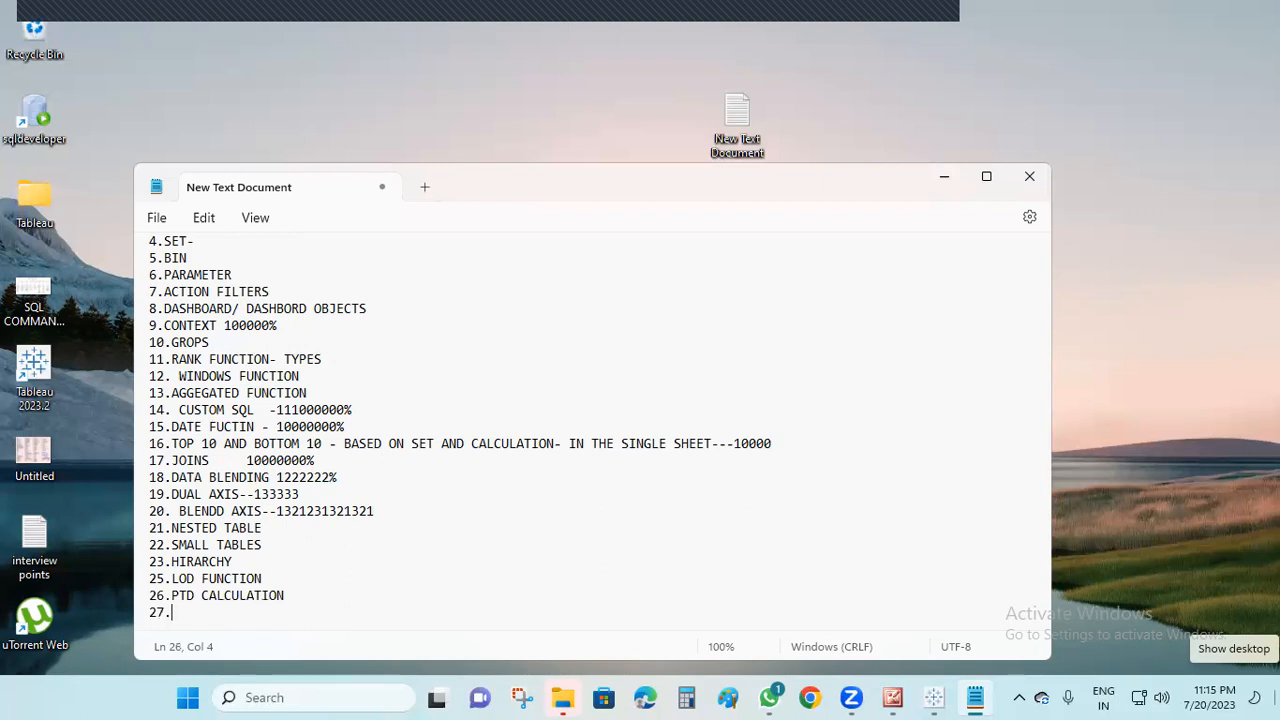
pyautogui.moveTo(164, 291); pyautogui.dragTo(269, 291)
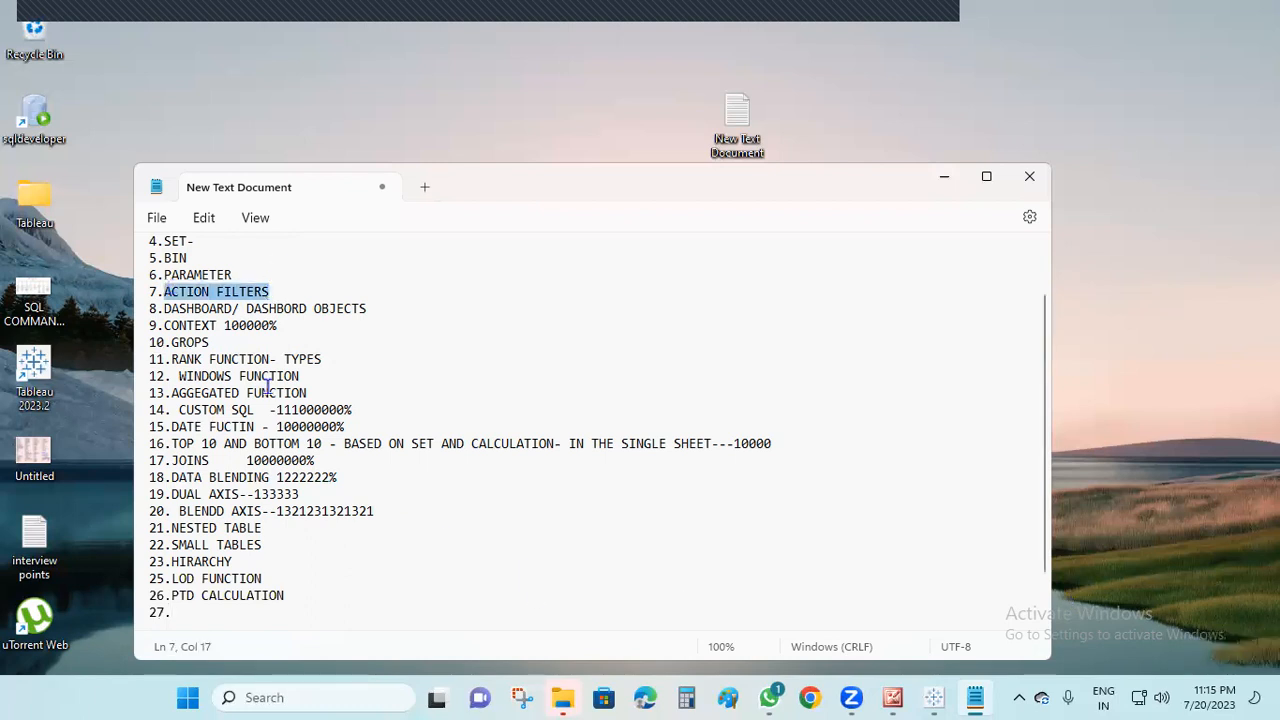
pyautogui.click(236, 614)
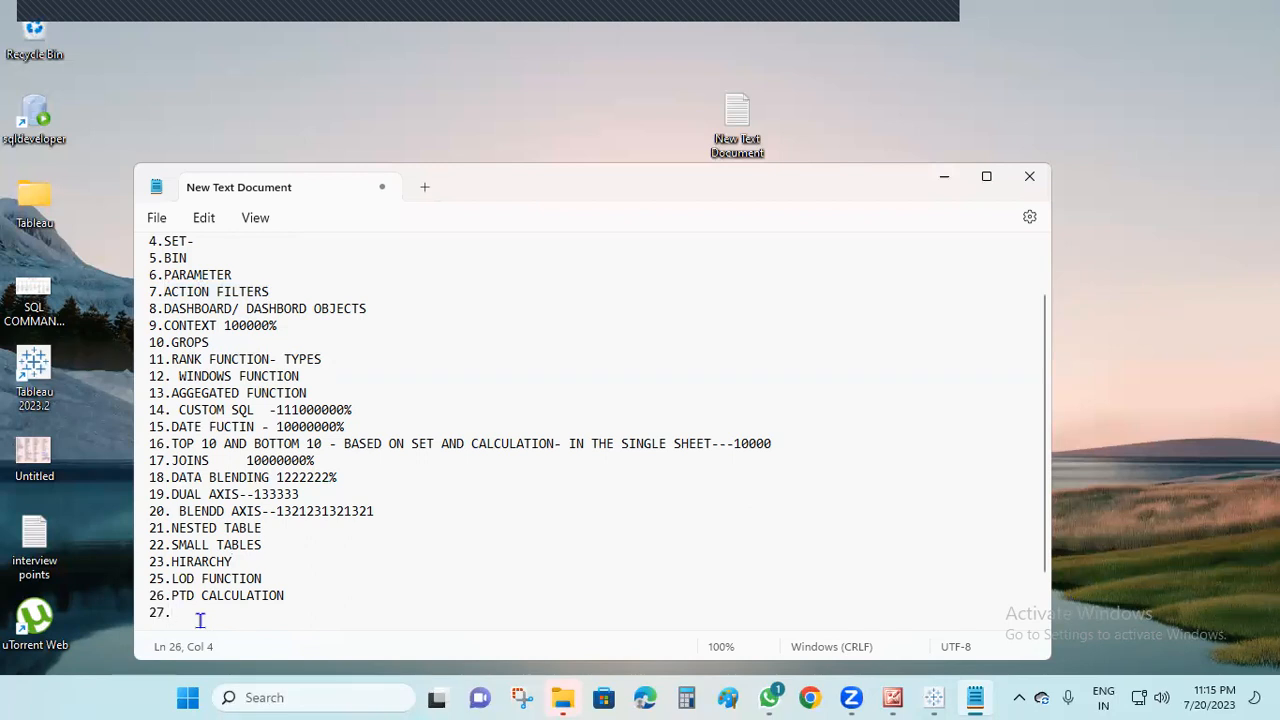
pyautogui.write('LOOKUP FUCNTION-')
# Send the whole topic list as a message to the Tableau_8th _Batch group in WhatsApp and return to the text document
pyautogui.click(986, 176)
pyautogui.moveTo(12, 523); pyautogui.dragTo(15, 38)
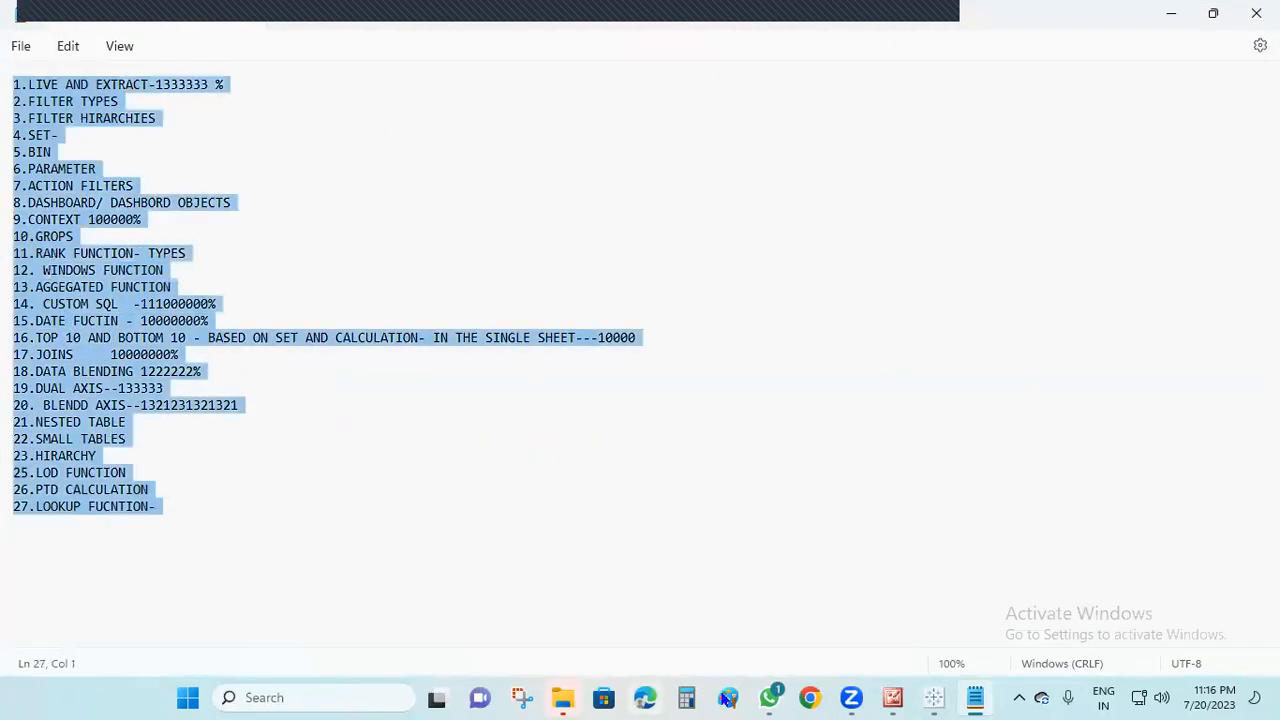
pyautogui.click(769, 697)
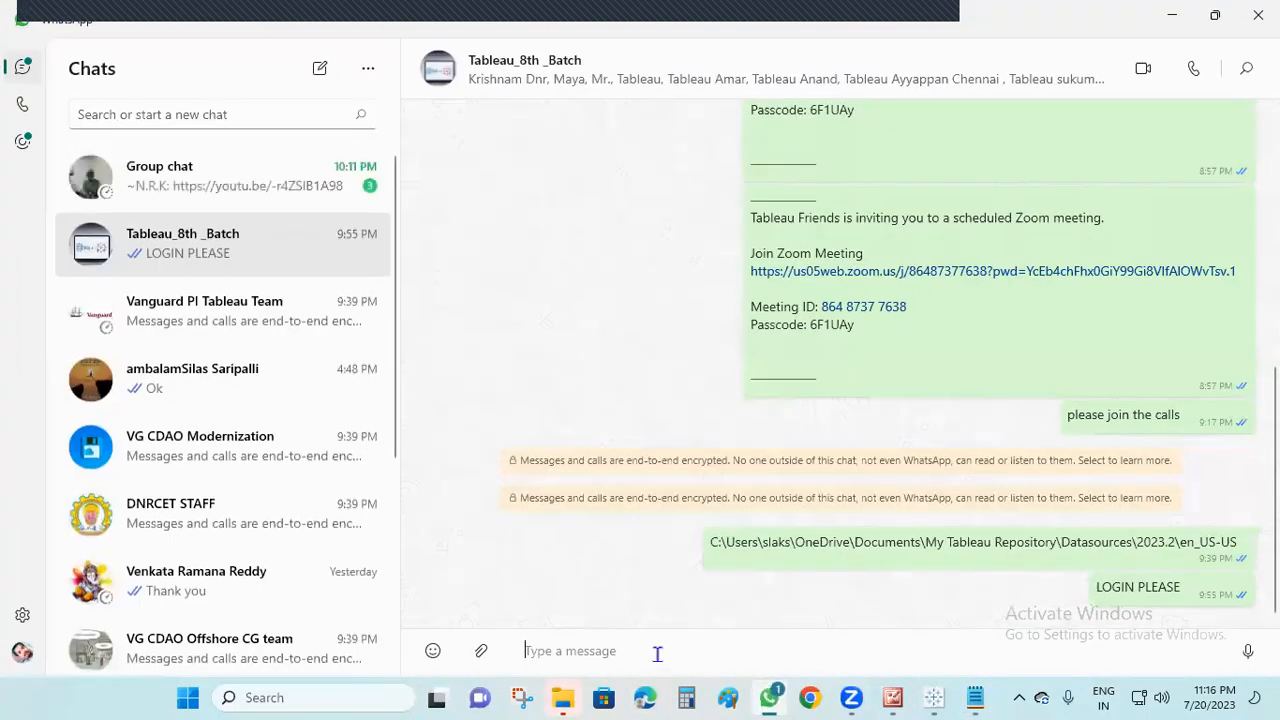
pyautogui.hotkey('ctrl', 'v')
pyautogui.press('Return')
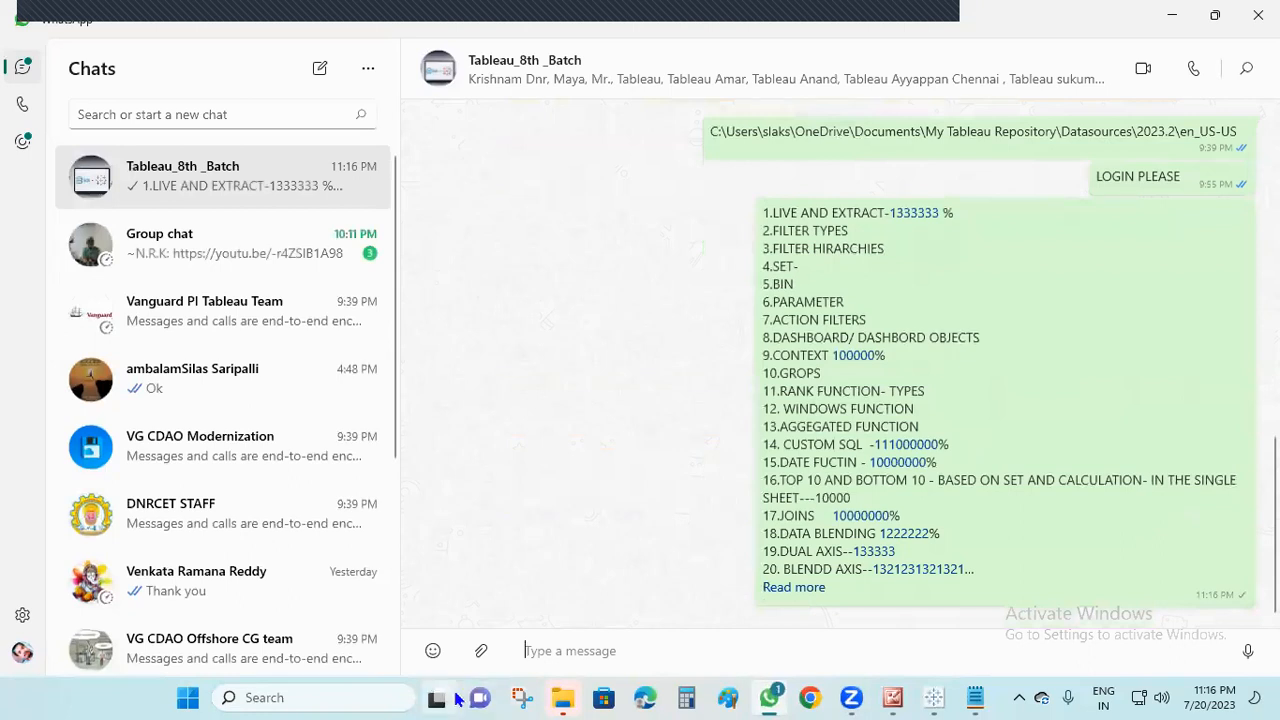
pyautogui.click(1170, 14)
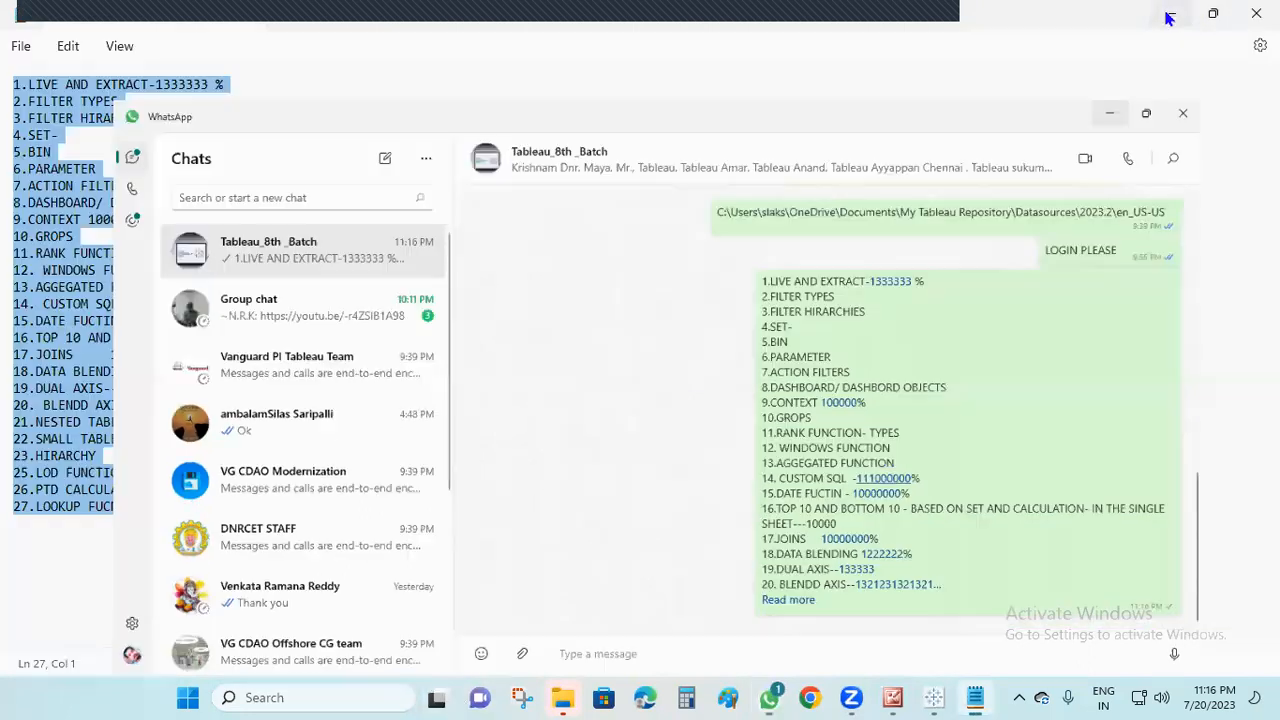
pyautogui.click(297, 502)
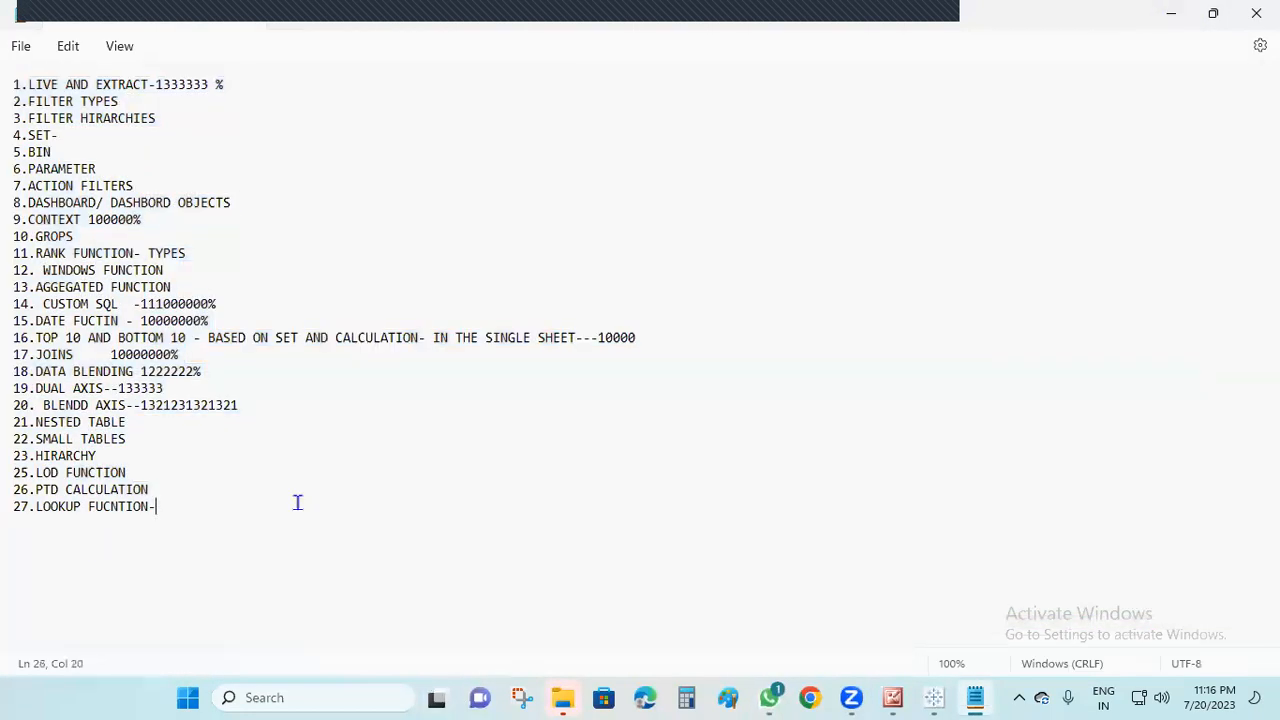